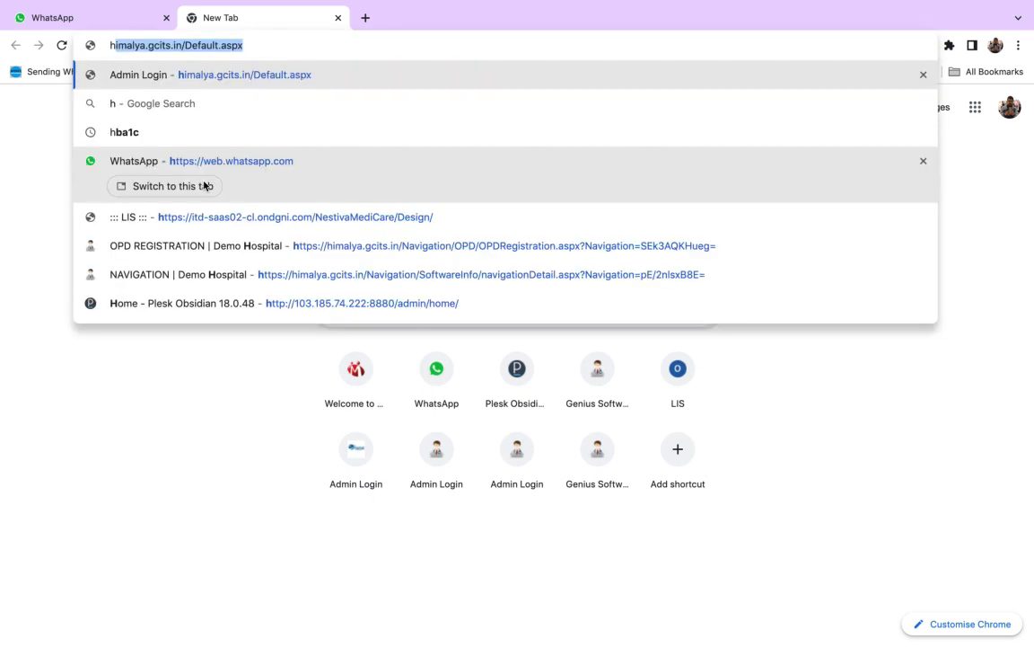
# - Open the himalya.gcits.in login page and sign in with the account's user name and password
pyautogui.press('Return')
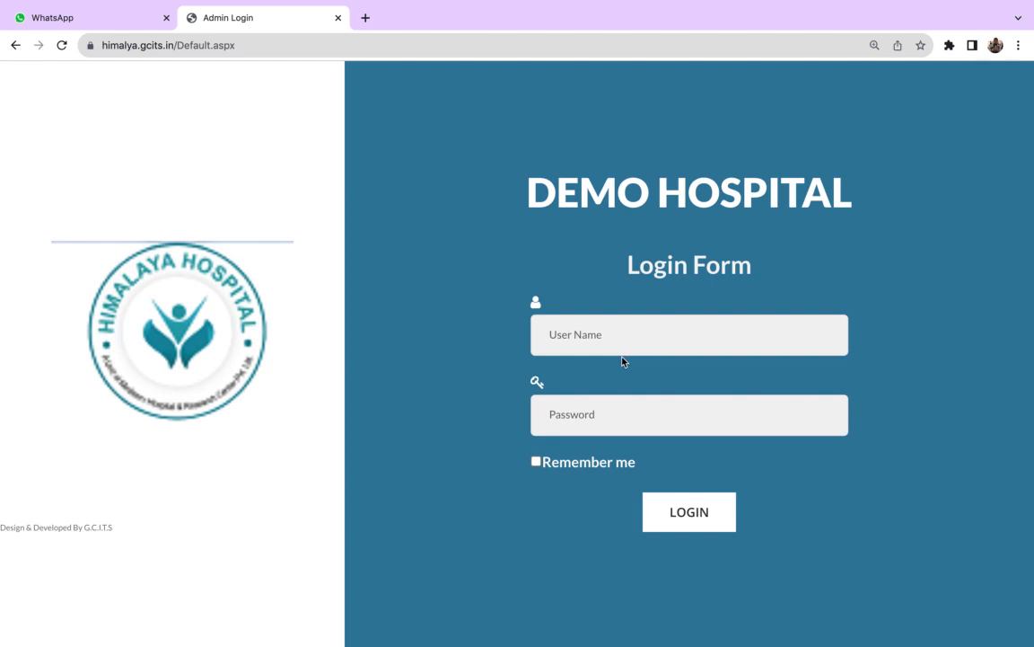
pyautogui.click(598, 341)
pyautogui.write('sky')
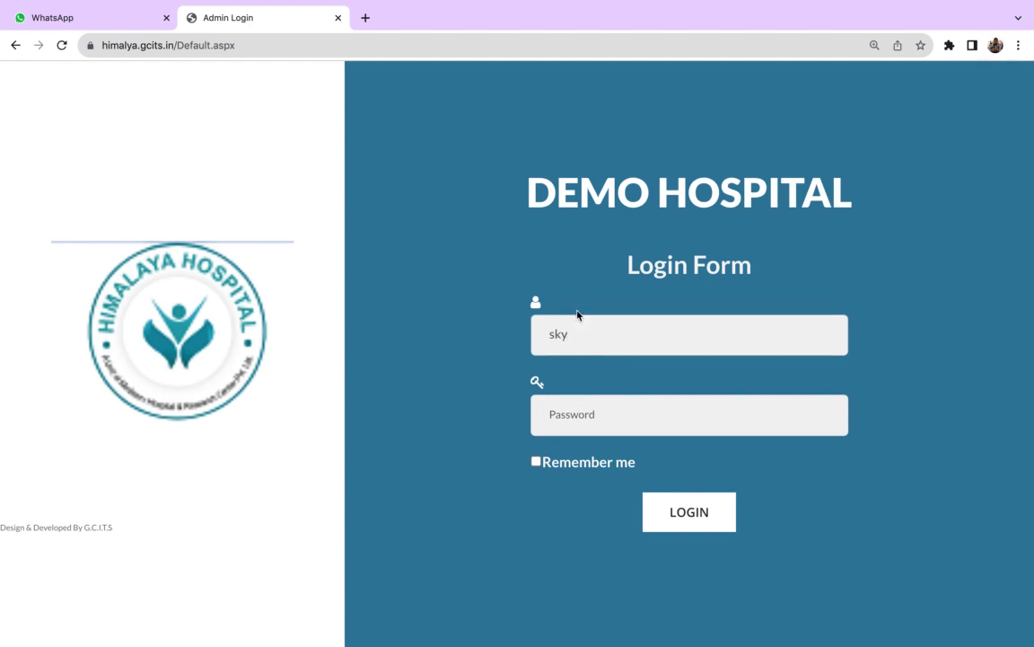
pyautogui.click(563, 415)
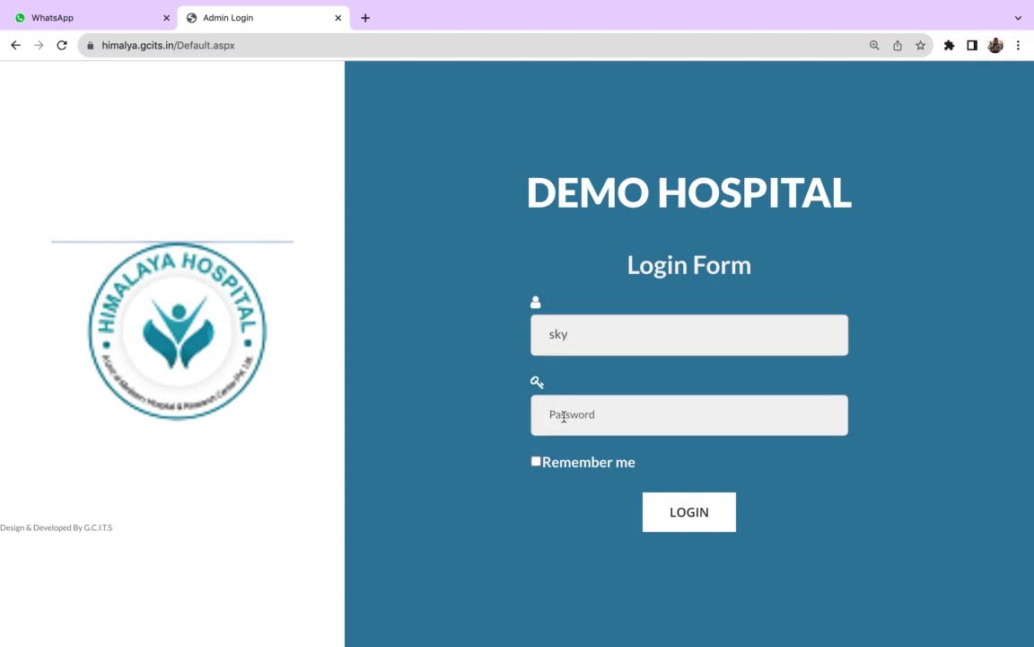
pyautogui.write('s')
pyautogui.click(717, 508)
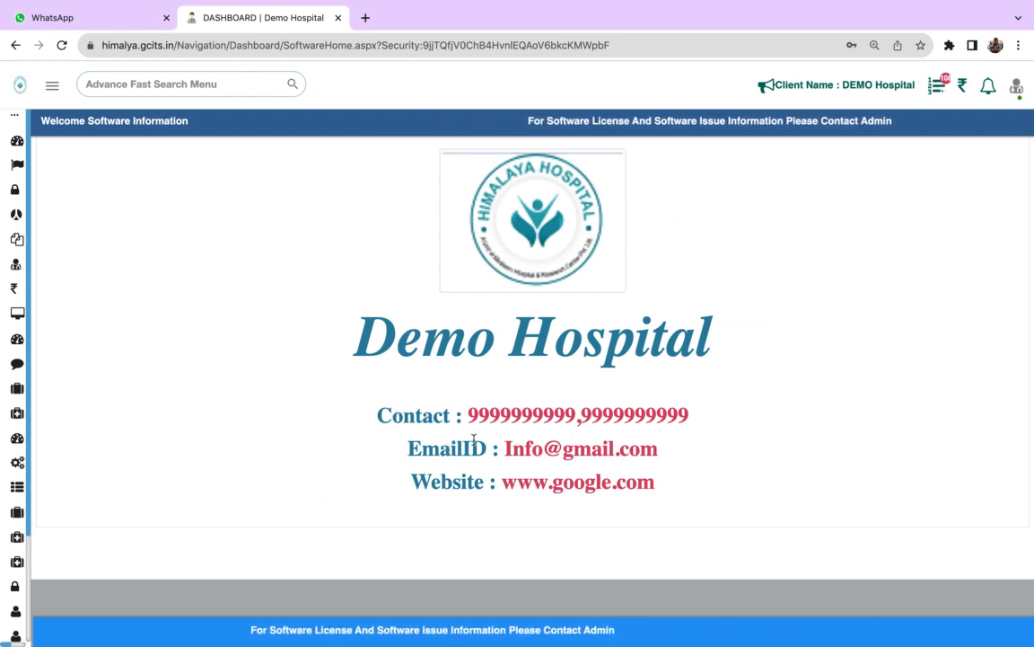
# - Examine the hospital software's full module list, including the entries under Information and IPD Master
pyautogui.moveTo(2, 316)
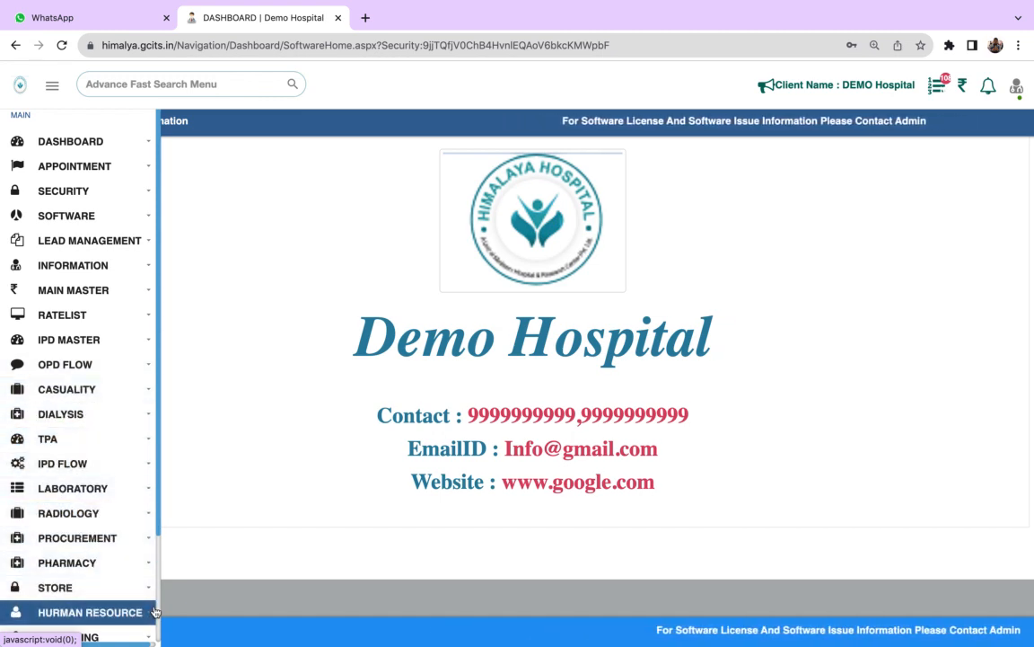
pyautogui.scroll(-3, 157, 608)
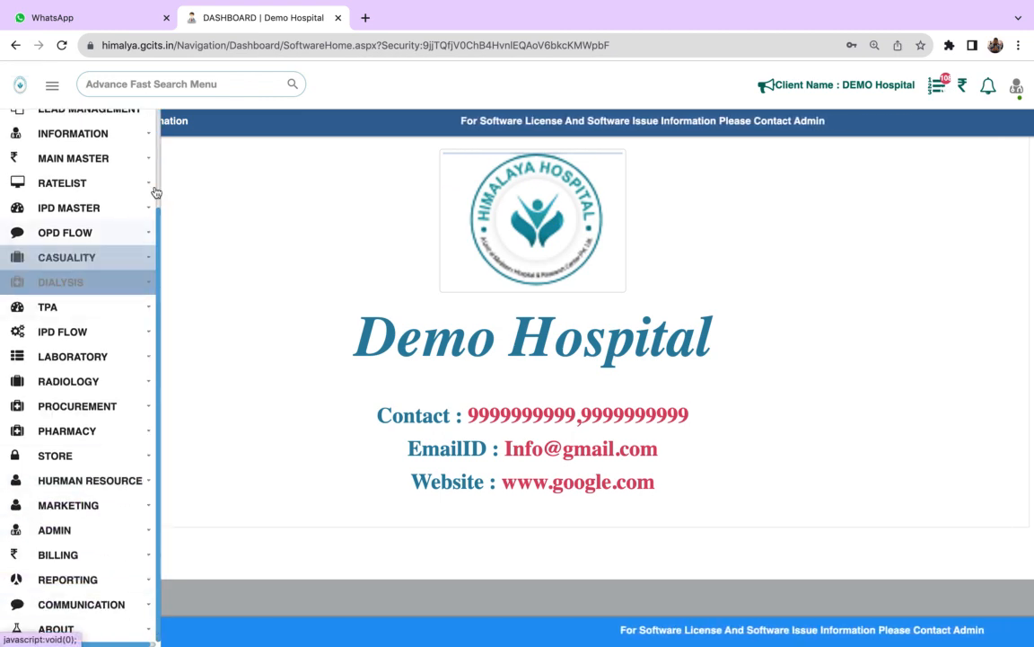
pyautogui.scroll(3, 160, 126)
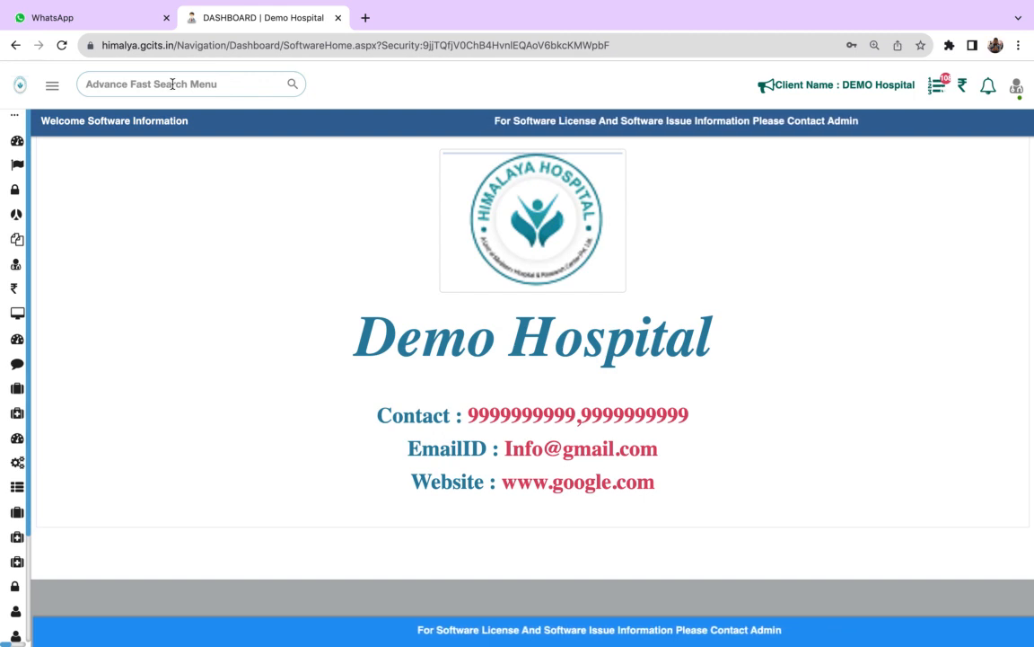
pyautogui.moveTo(10, 136)
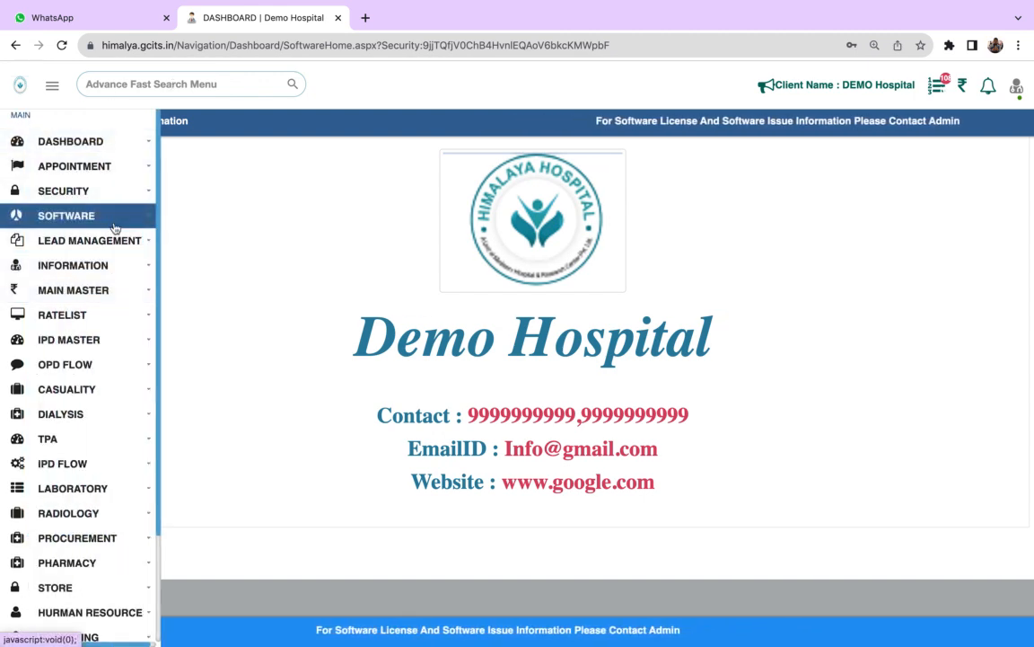
pyautogui.click(130, 266)
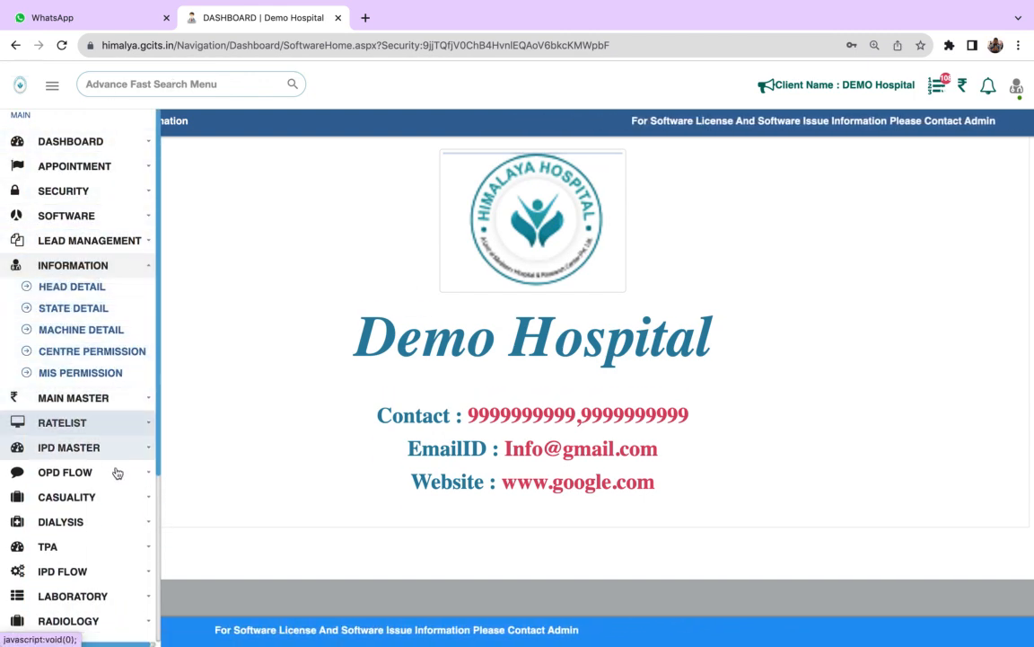
pyautogui.click(79, 265)
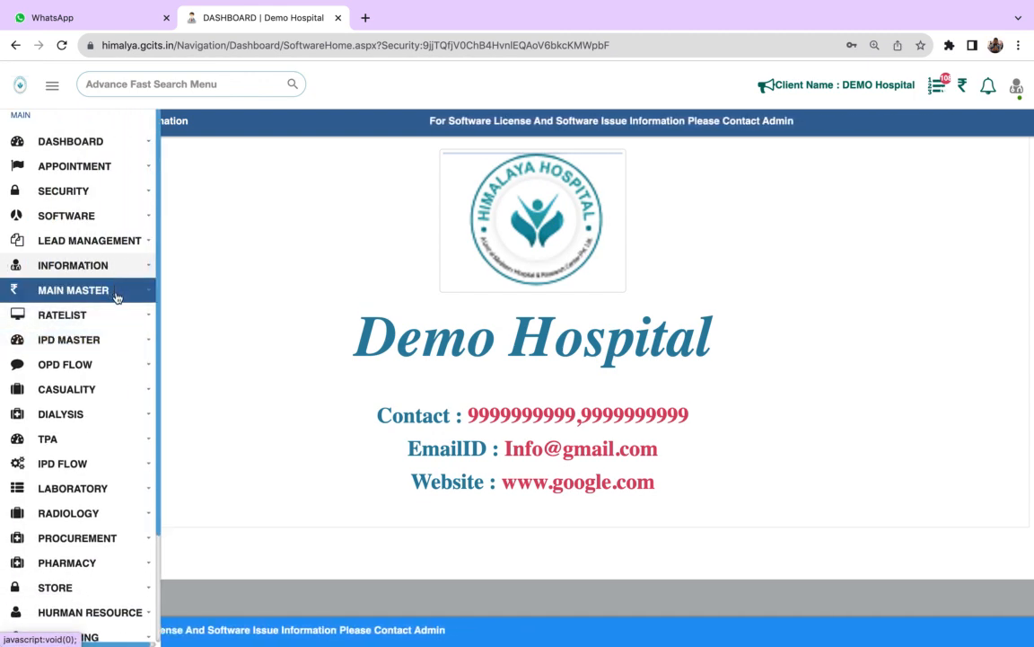
pyautogui.click(106, 347)
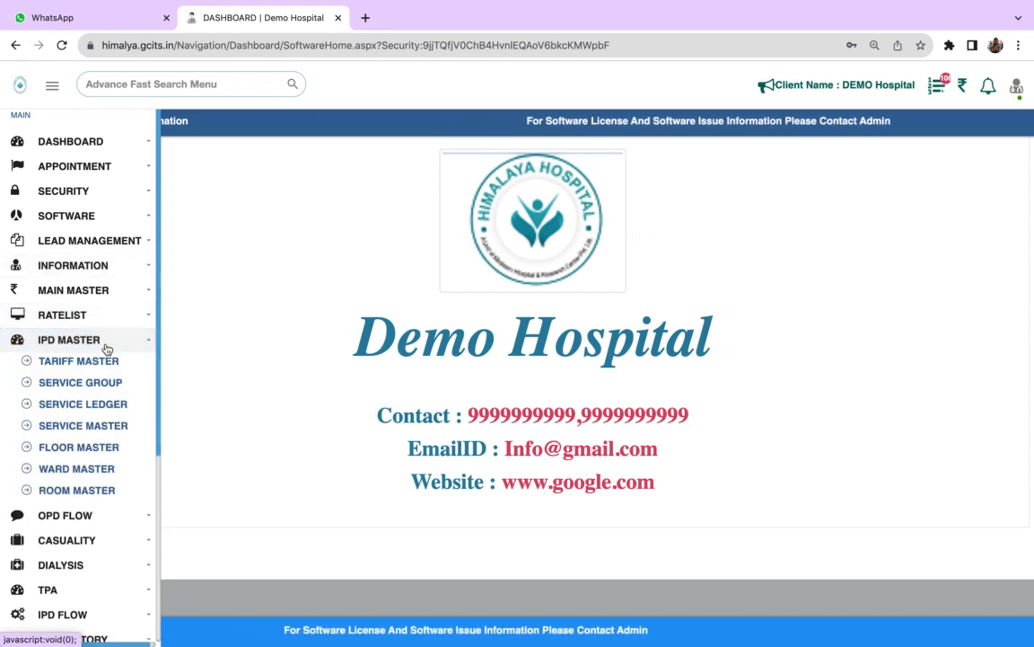
pyautogui.click(105, 346)
# - Search the software's functions for "opd" and open the OPD Registration form
pyautogui.click(170, 81)
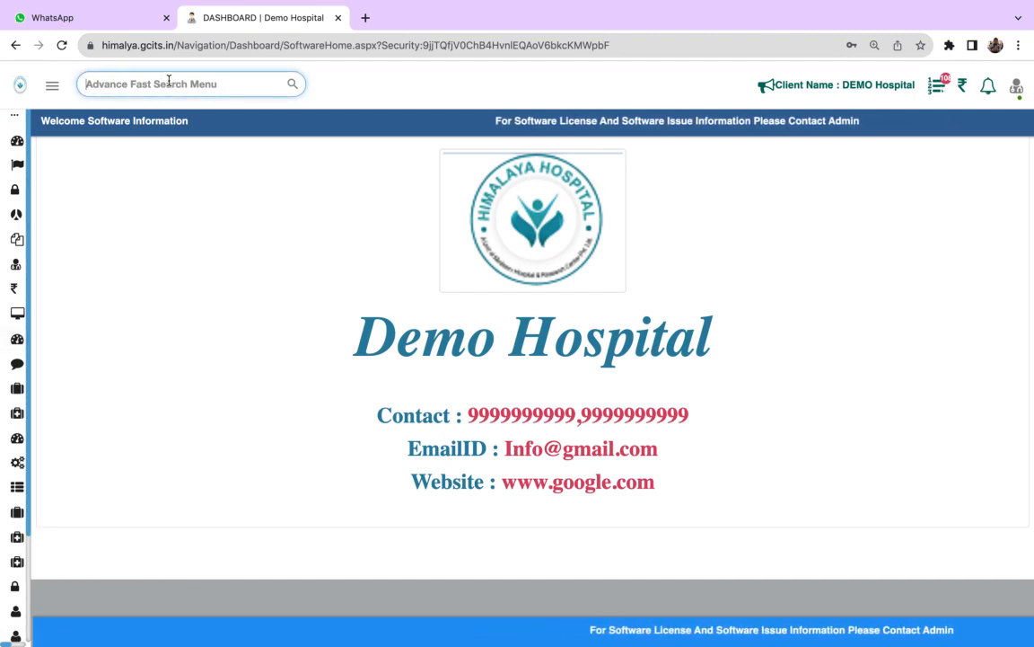
pyautogui.write('op')
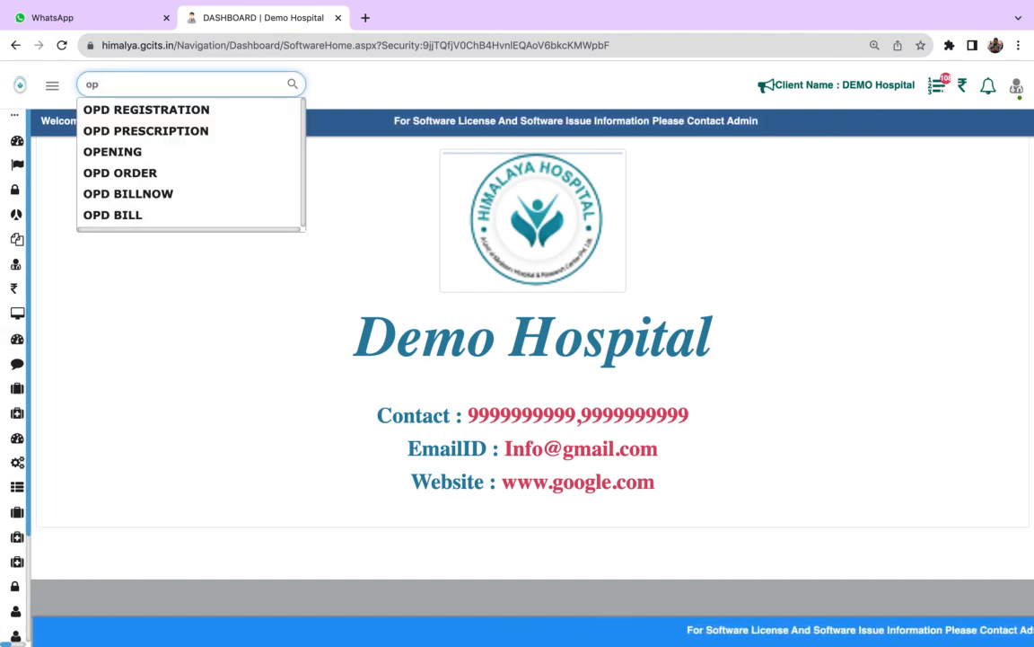
pyautogui.write('d')
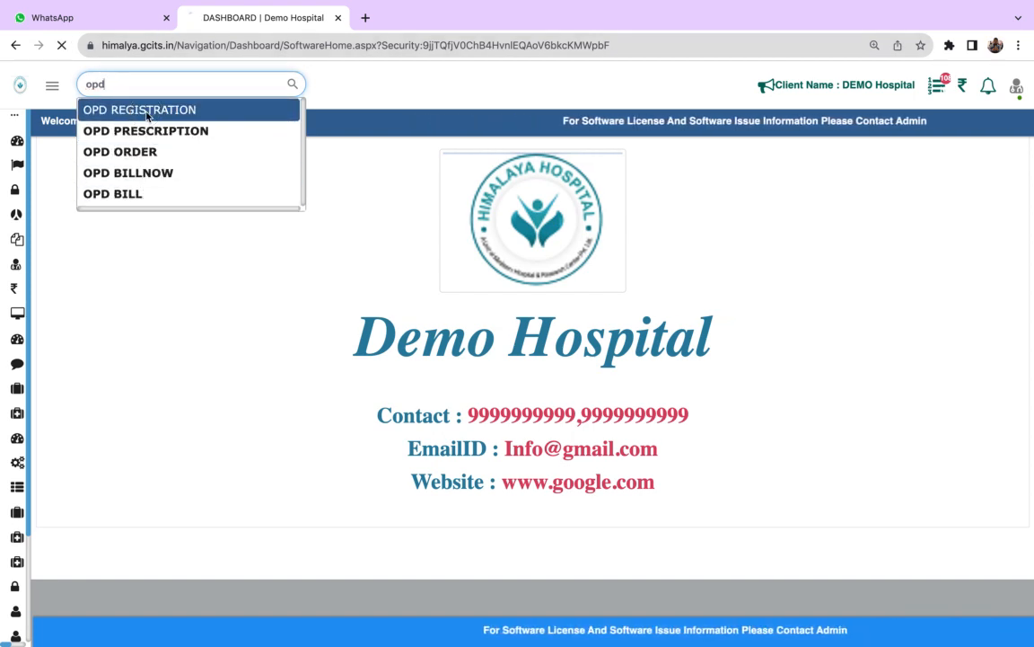
pyautogui.click(146, 110)
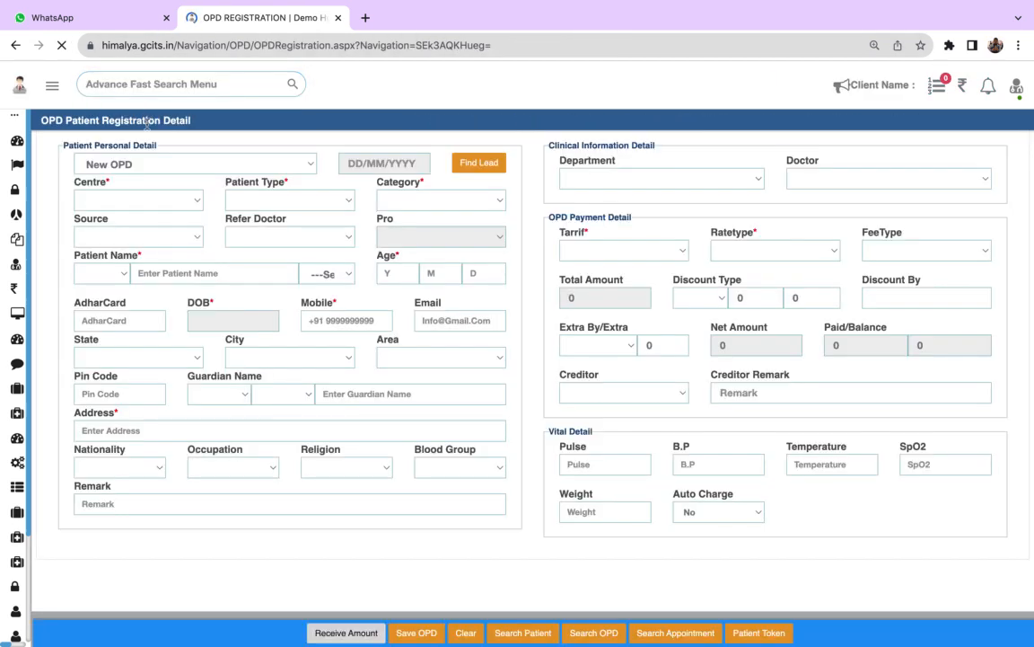
# - Reopen the OPD Registration form from the OPD Flow module
pyautogui.moveTo(5, 145)
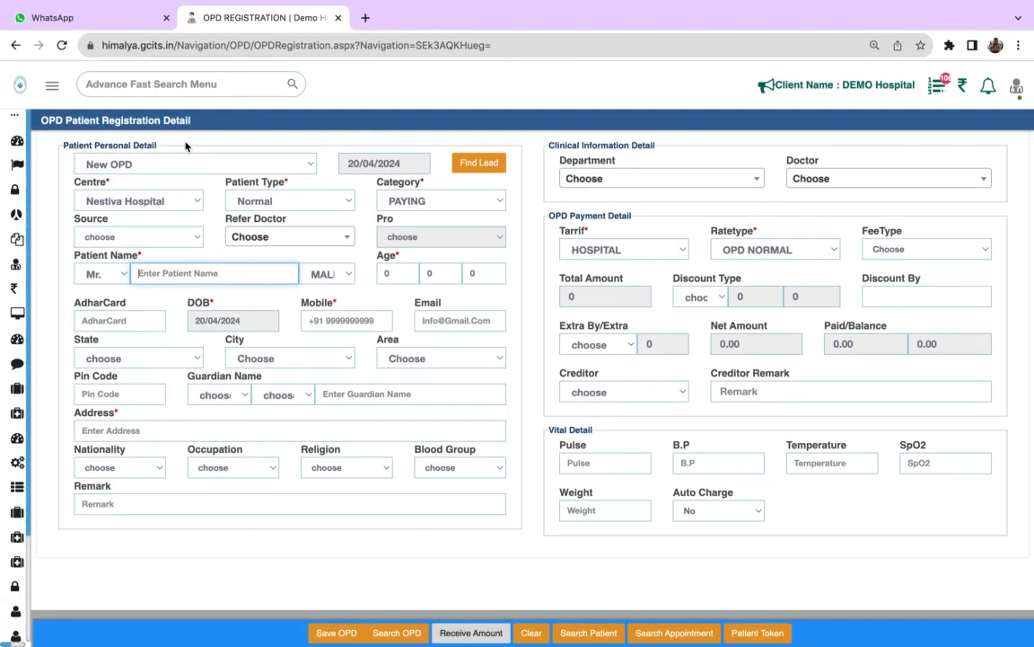
pyautogui.moveTo(18, 239)
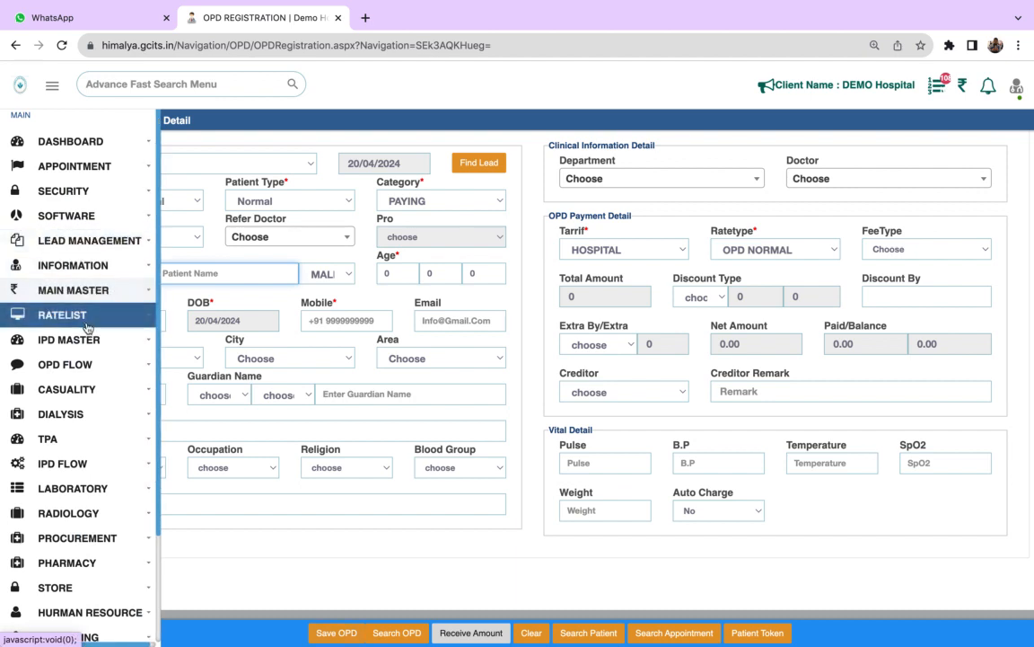
pyautogui.click(97, 372)
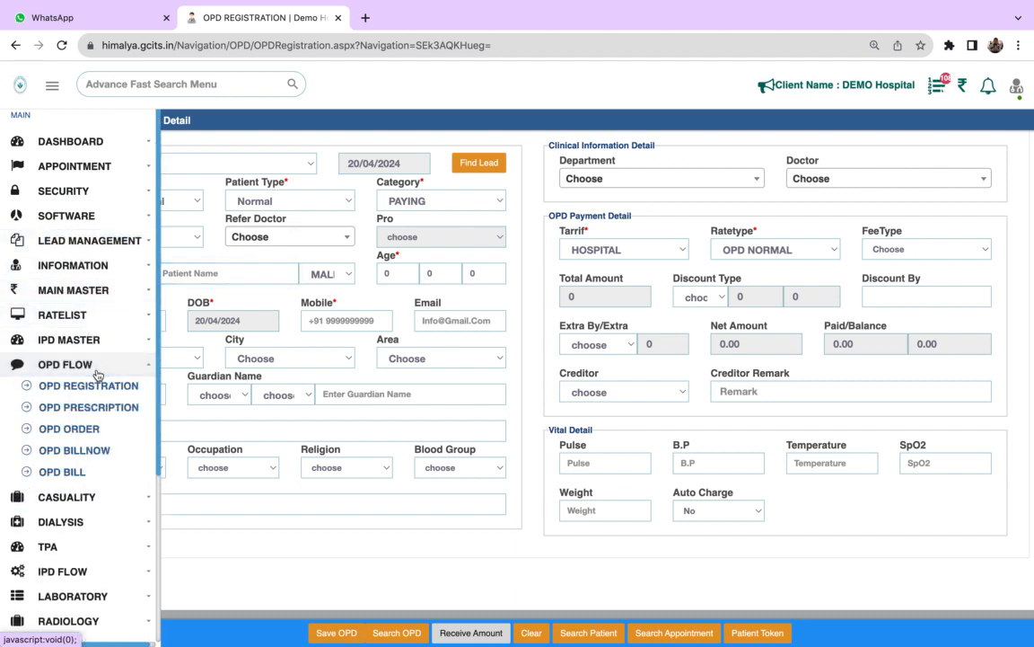
pyautogui.click(95, 390)
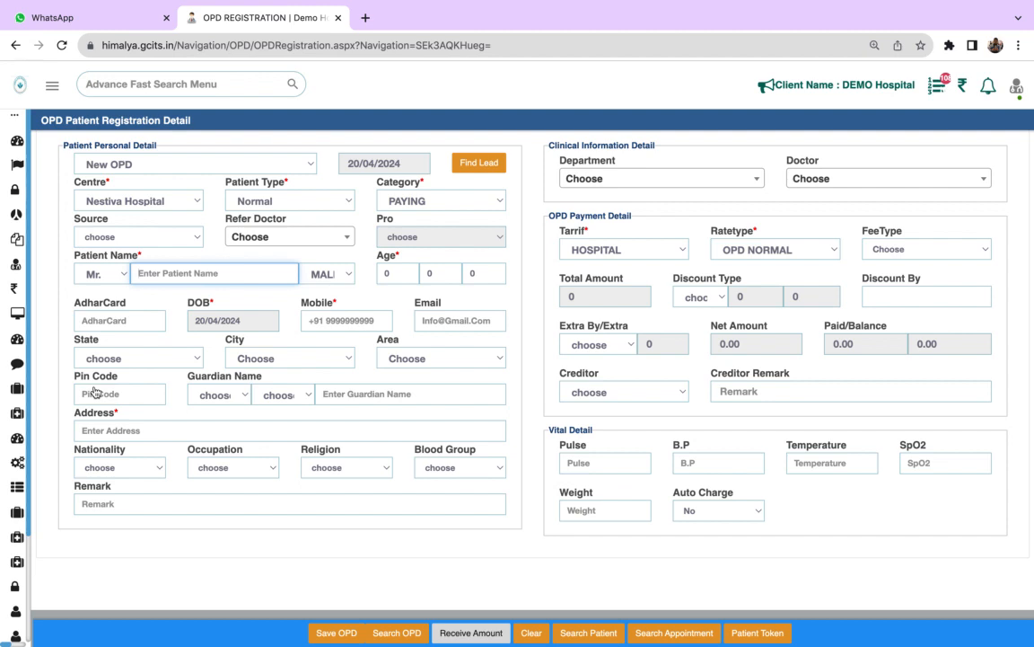
pyautogui.moveTo(15, 415)
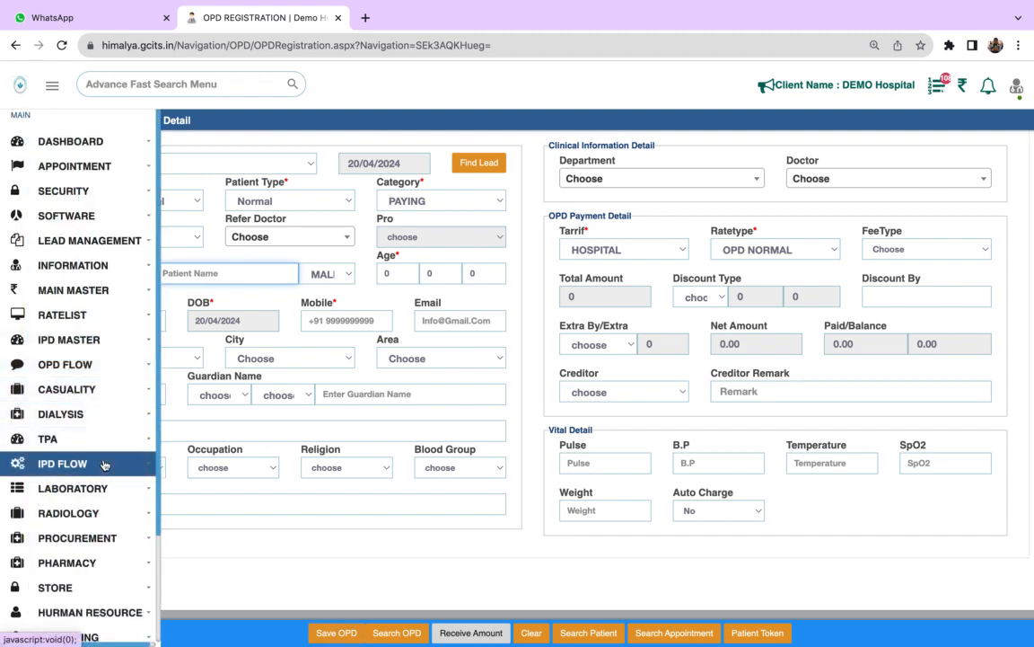
pyautogui.click(99, 367)
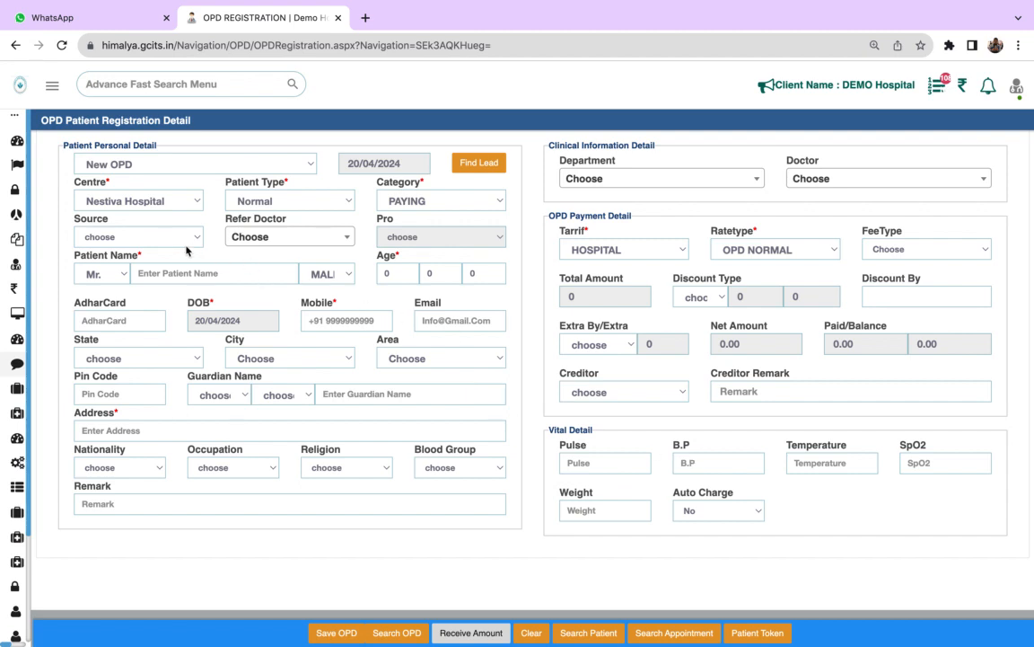
# - Try the Corporate patient type and review the categories offered for it
pyautogui.click(265, 207)
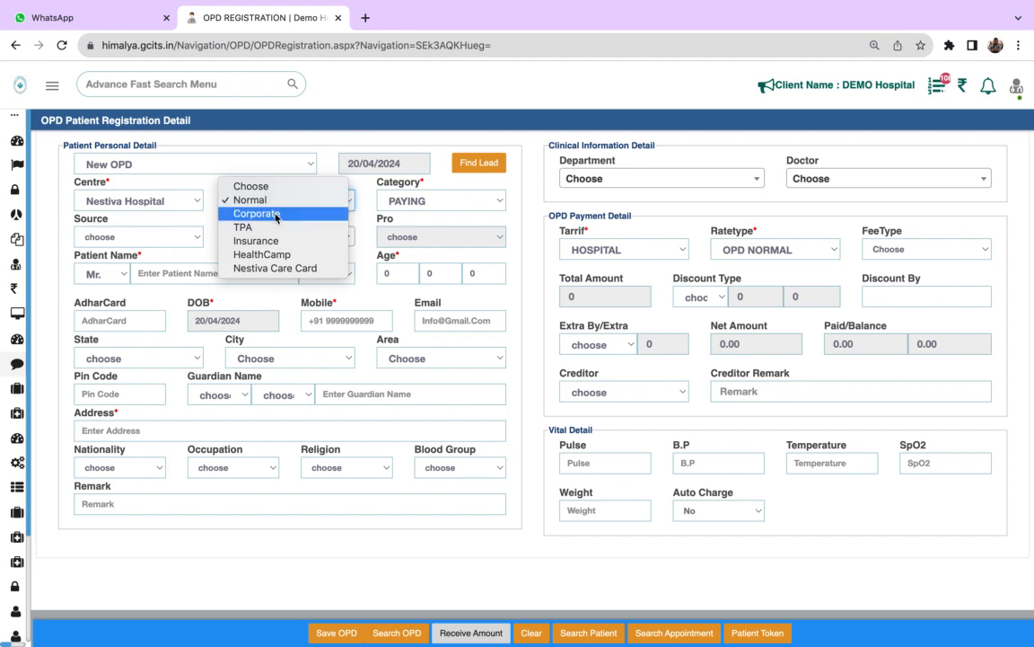
pyautogui.click(275, 215)
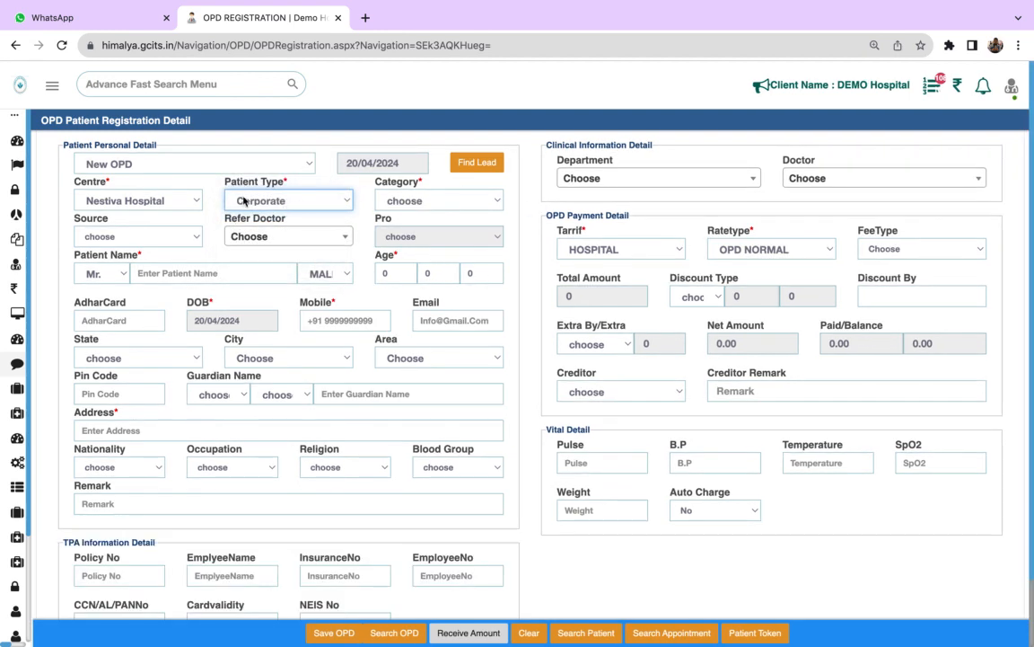
pyautogui.click(415, 198)
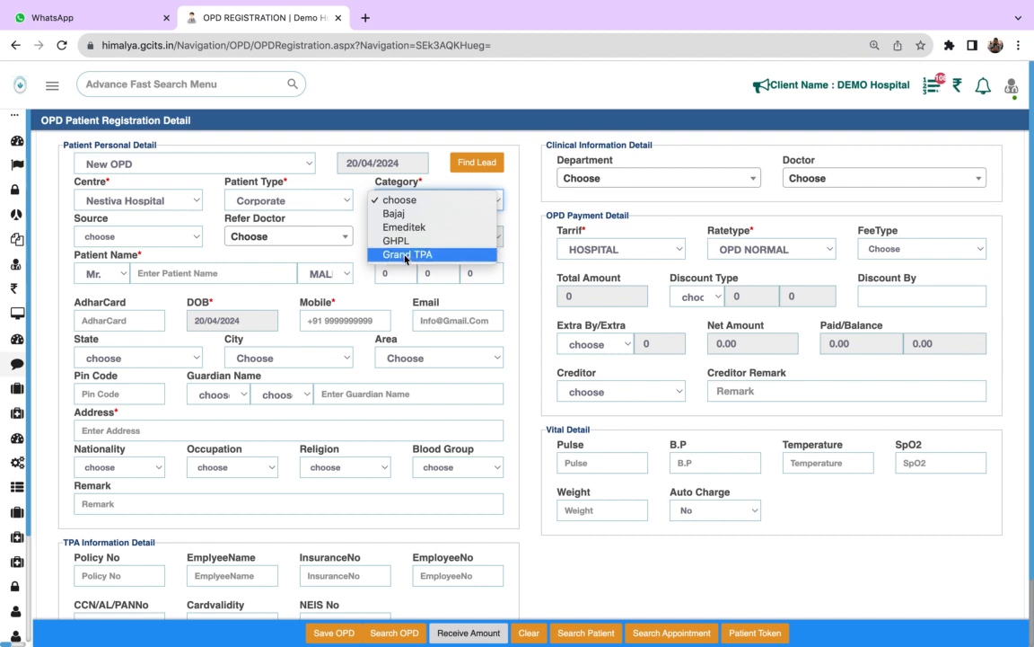
pyautogui.click(323, 202)
# - Set the patient type to Normal and the category to PAYING
pyautogui.click(331, 204)
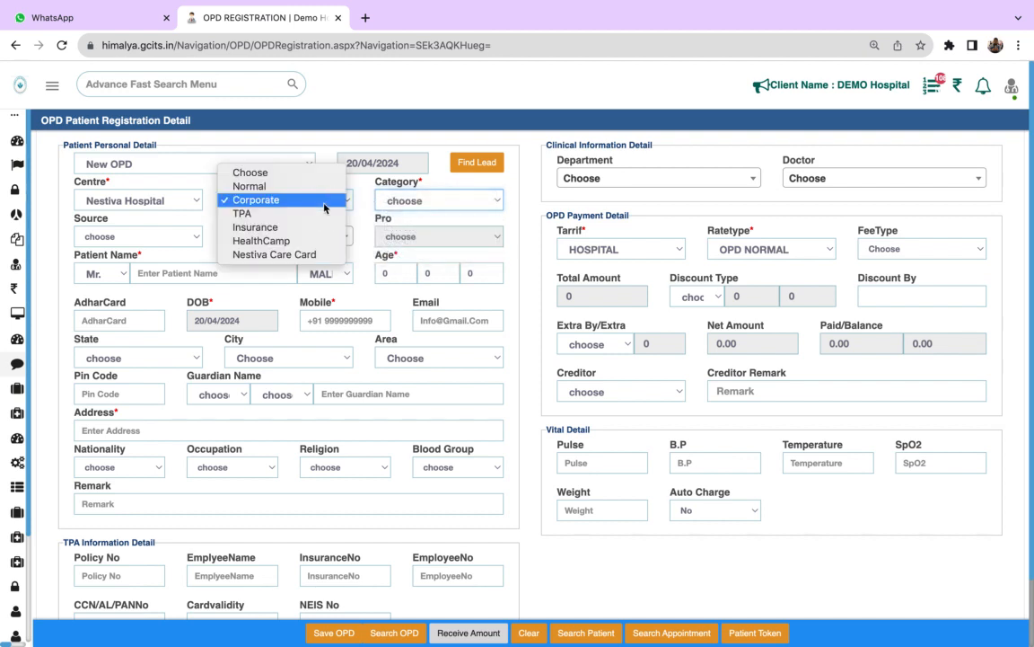
pyautogui.click(250, 186)
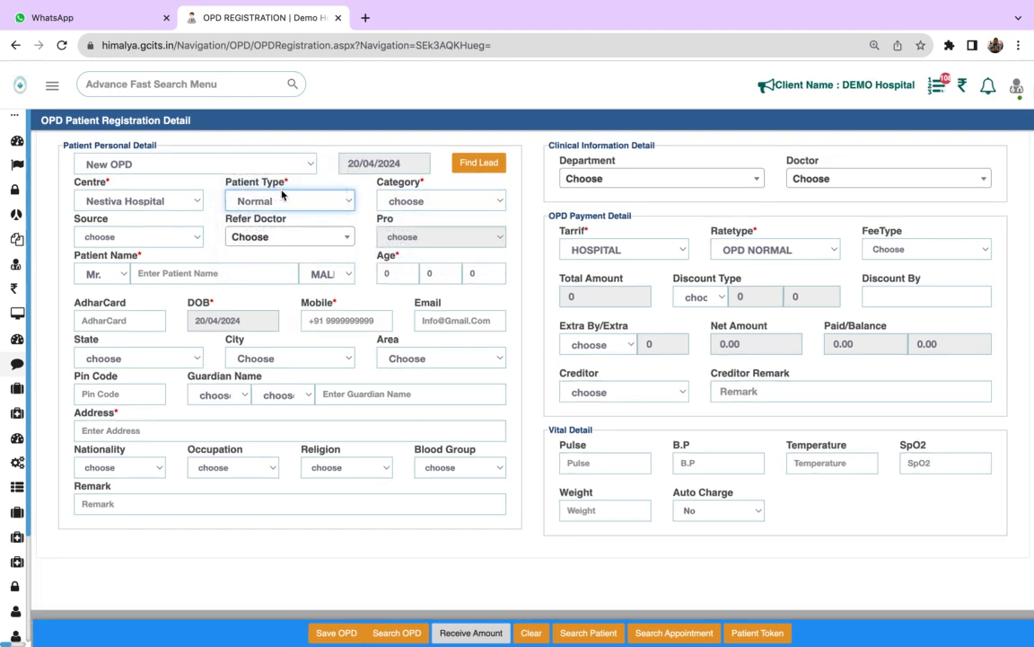
pyautogui.click(421, 201)
pyautogui.click(411, 214)
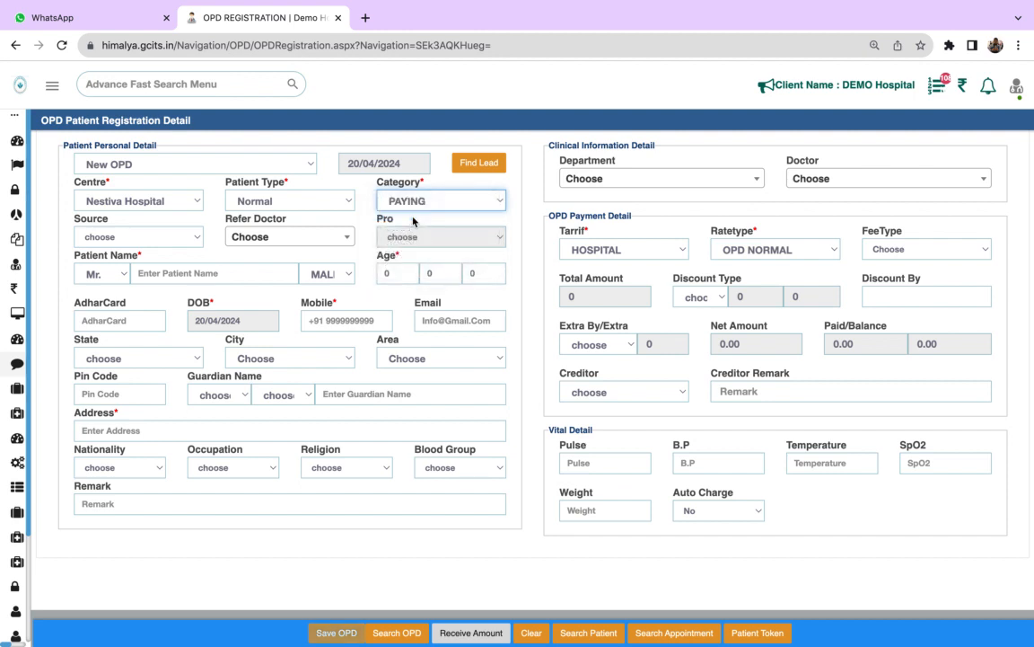
# - Set the patient's source to Self and view the available referring doctors without choosing one
pyautogui.click(158, 237)
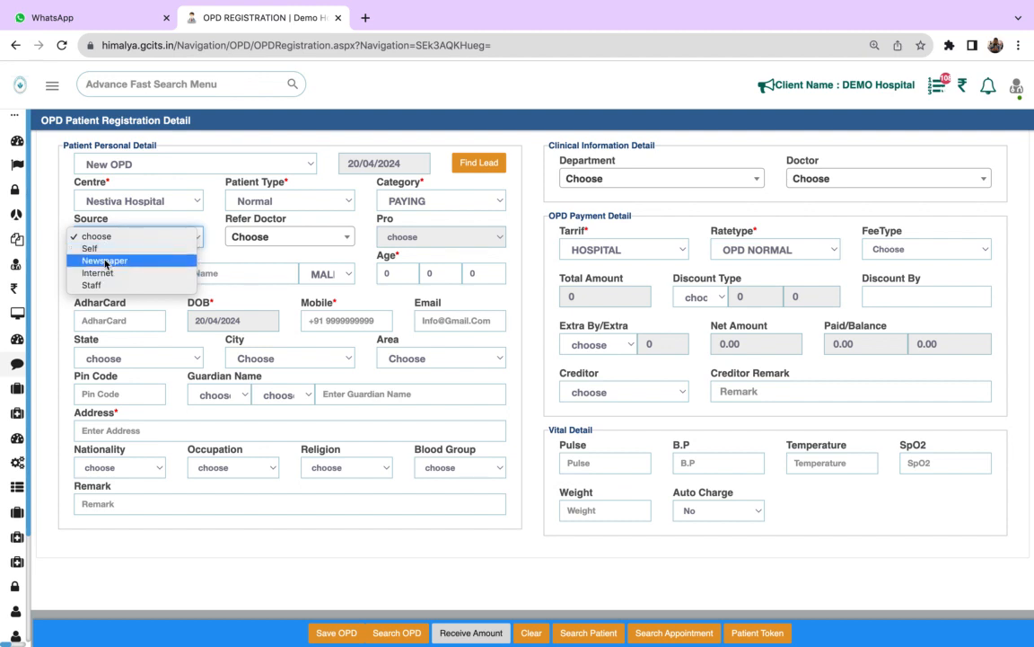
pyautogui.click(101, 248)
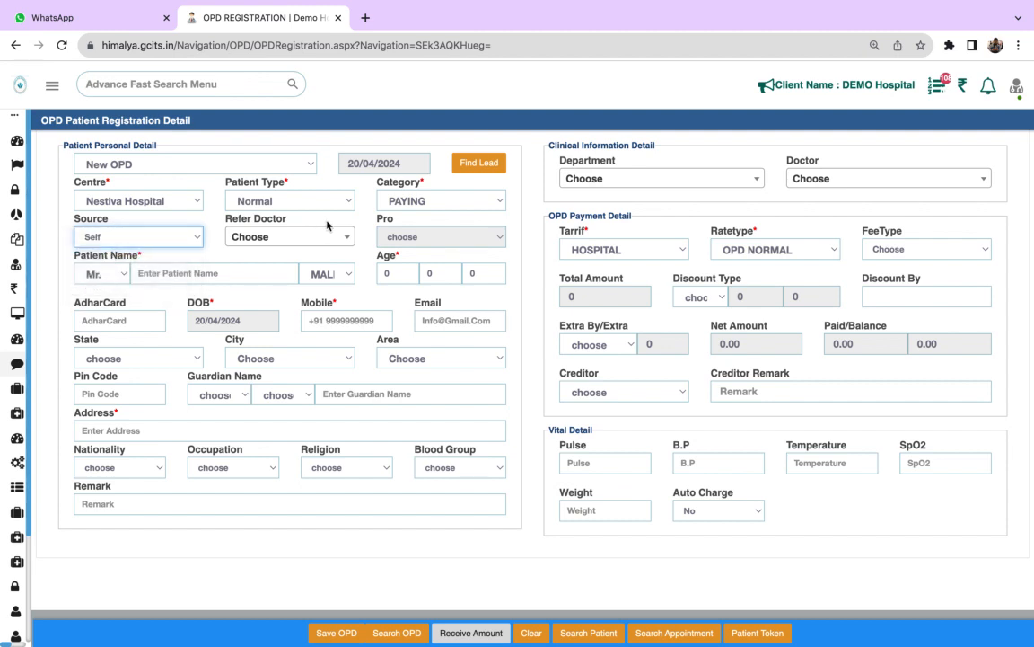
pyautogui.click(307, 238)
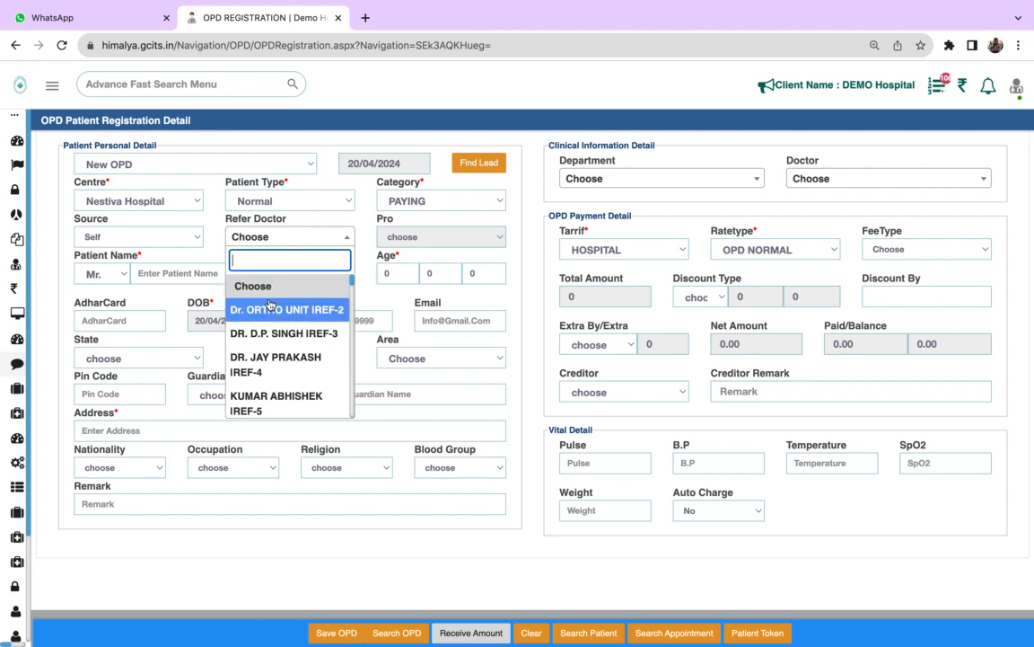
pyautogui.click(303, 239)
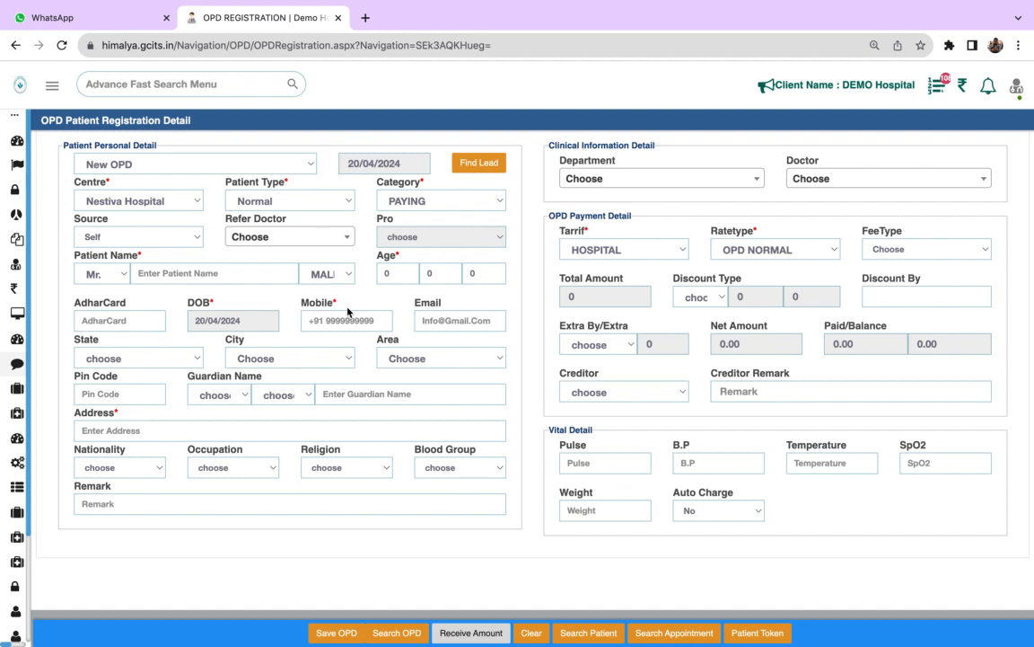
# - Enter the first letters of the patient's name and review the matching existing patients without choosing one
pyautogui.click(178, 273)
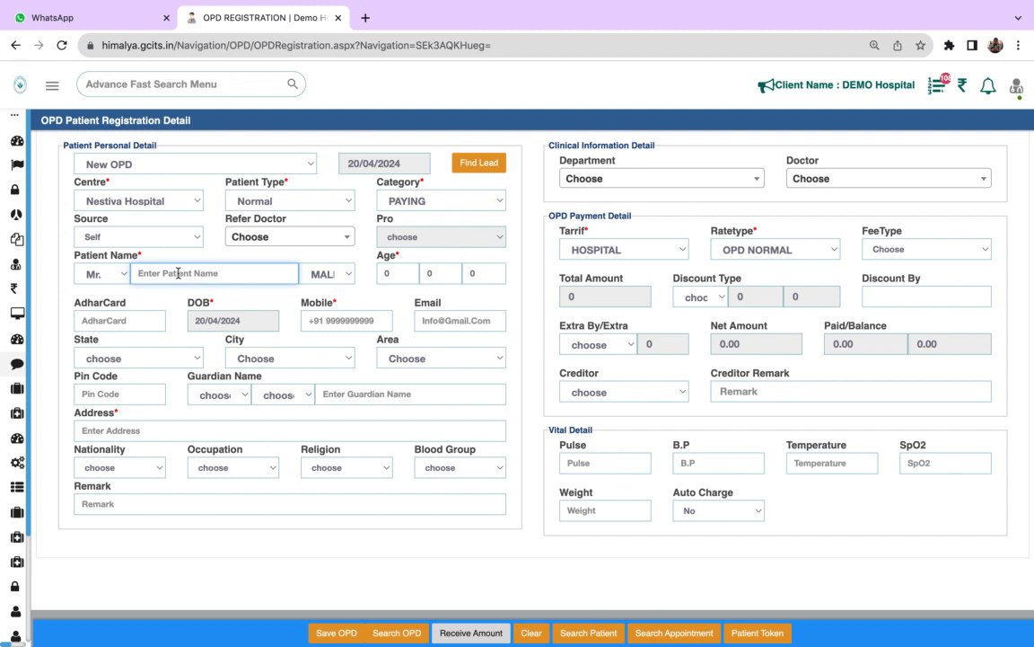
pyautogui.write('D')
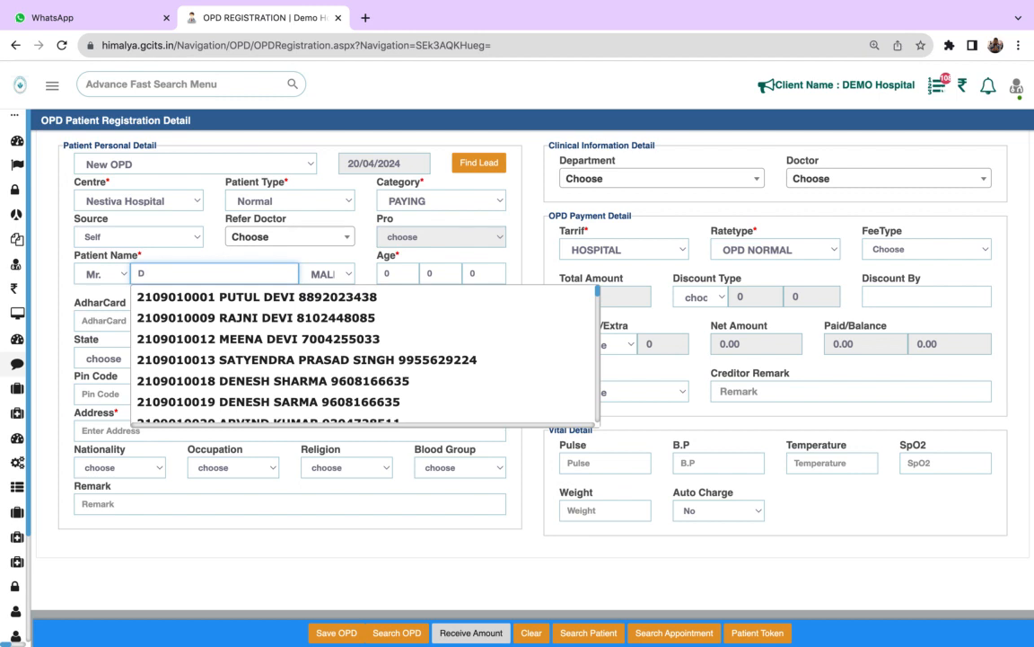
pyautogui.press('BackSpace')
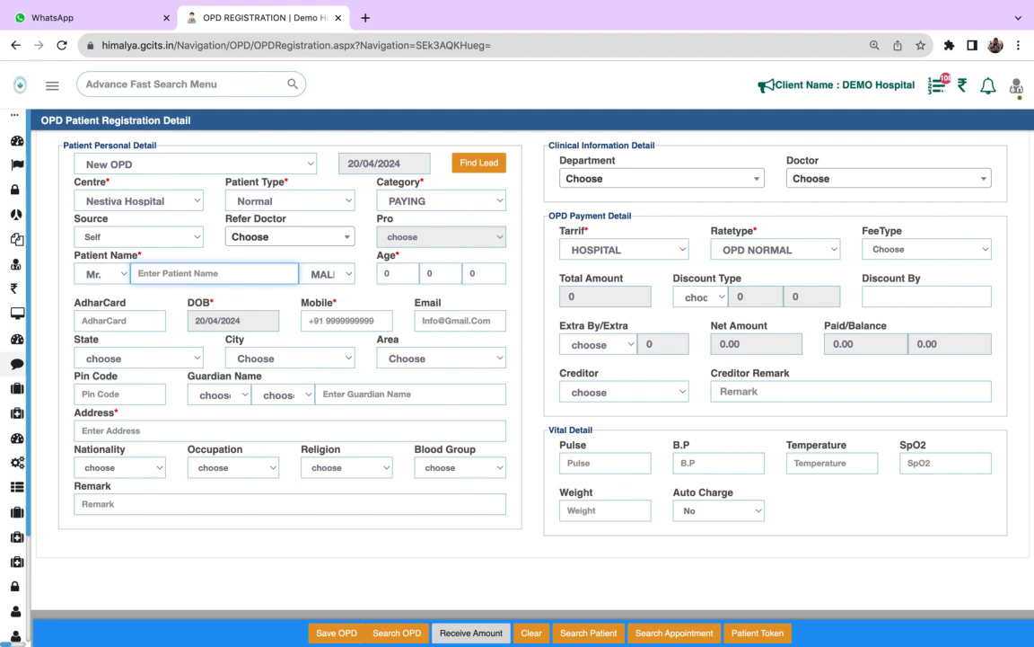
pyautogui.write('RITU')
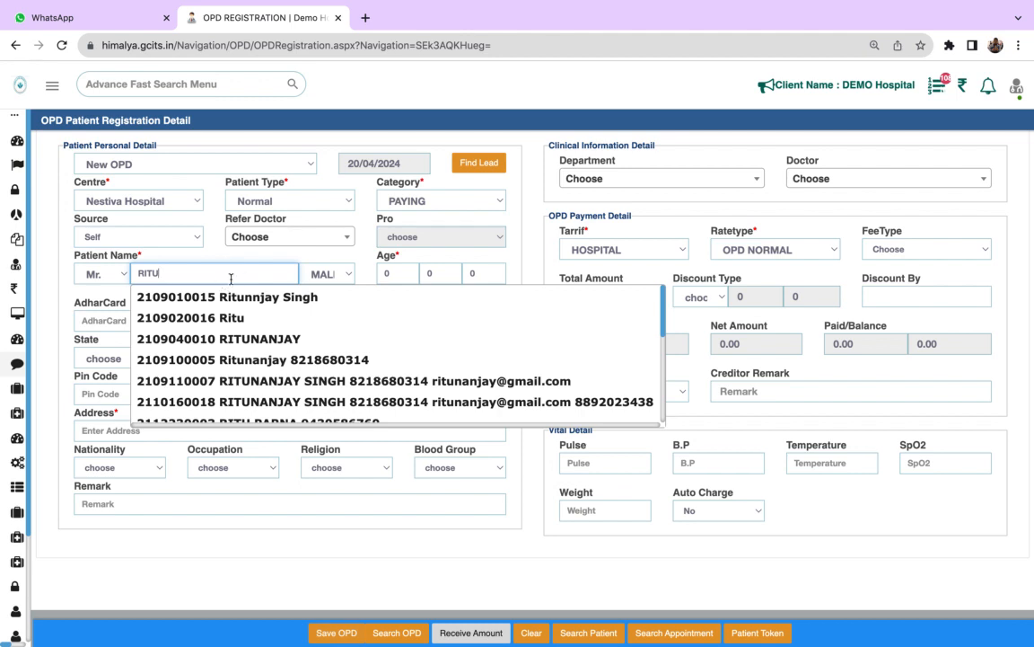
pyautogui.click(690, 377)
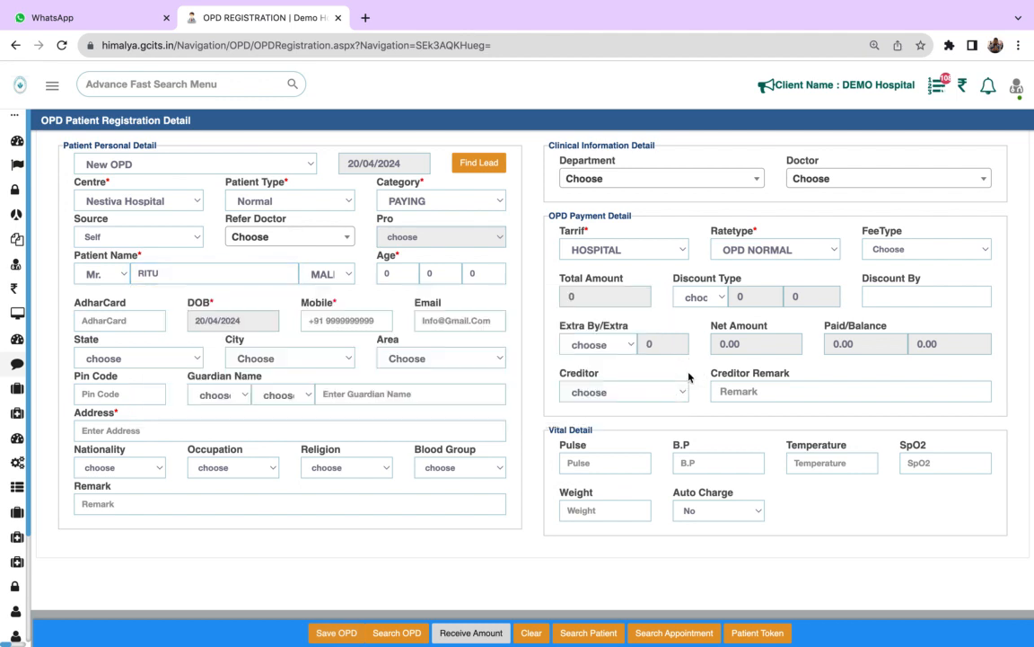
# - Complete the patient's full name and set the age to 32 years
pyautogui.click(182, 278)
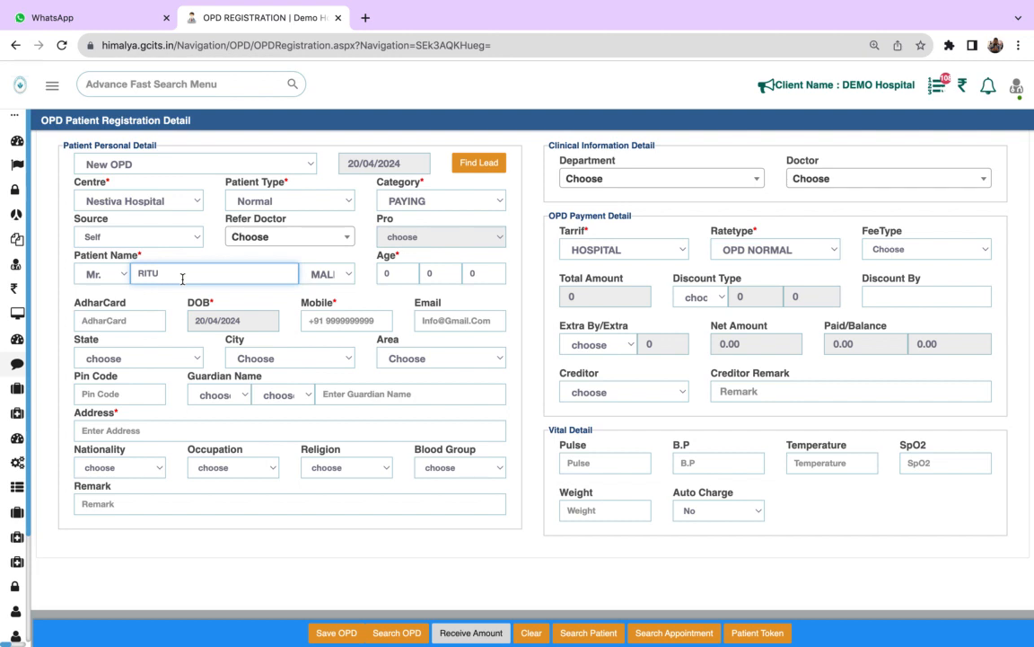
pyautogui.press('BackSpace')
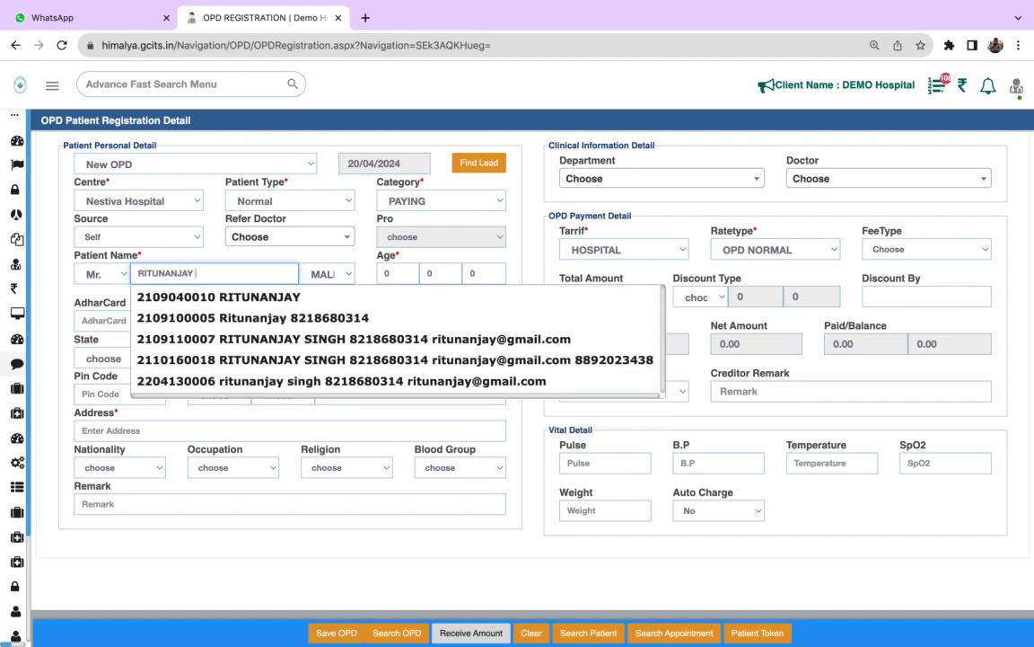
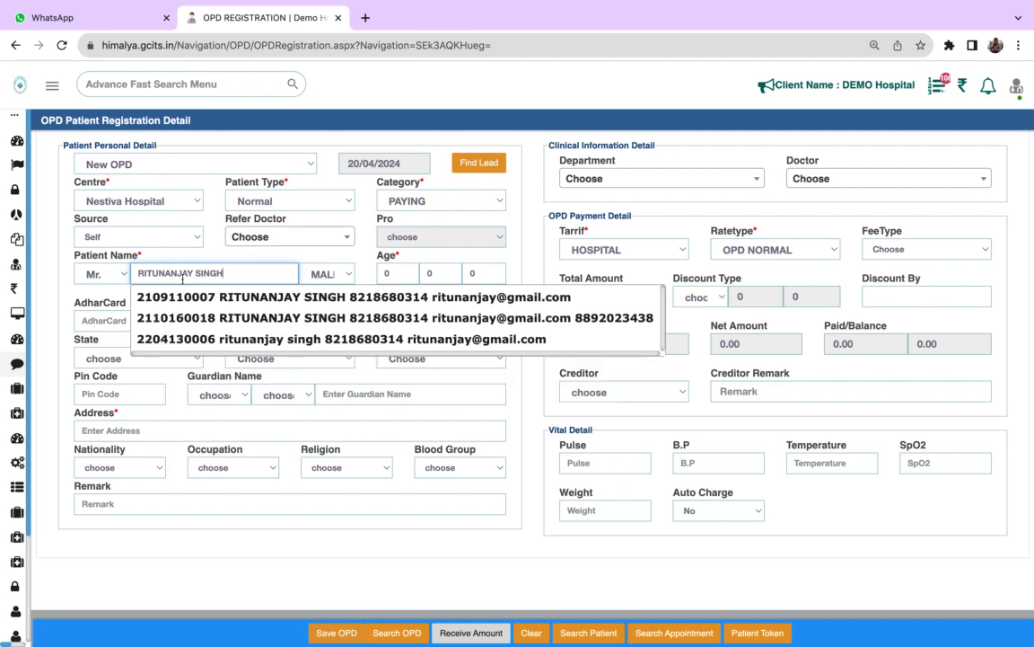
pyautogui.write('1')
pyautogui.click(402, 270)
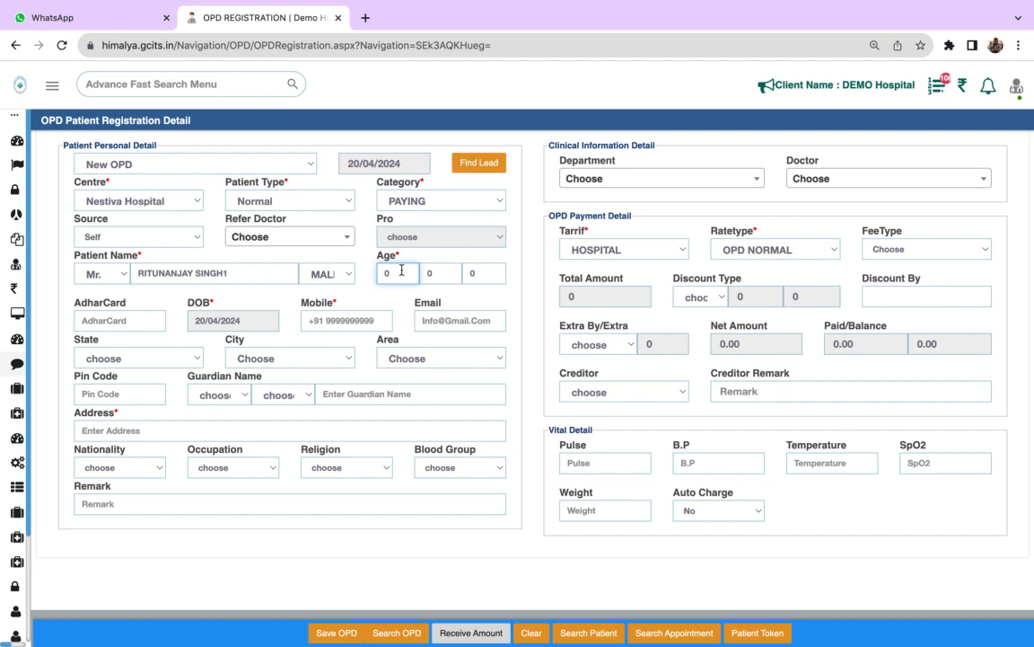
pyautogui.click(109, 321)
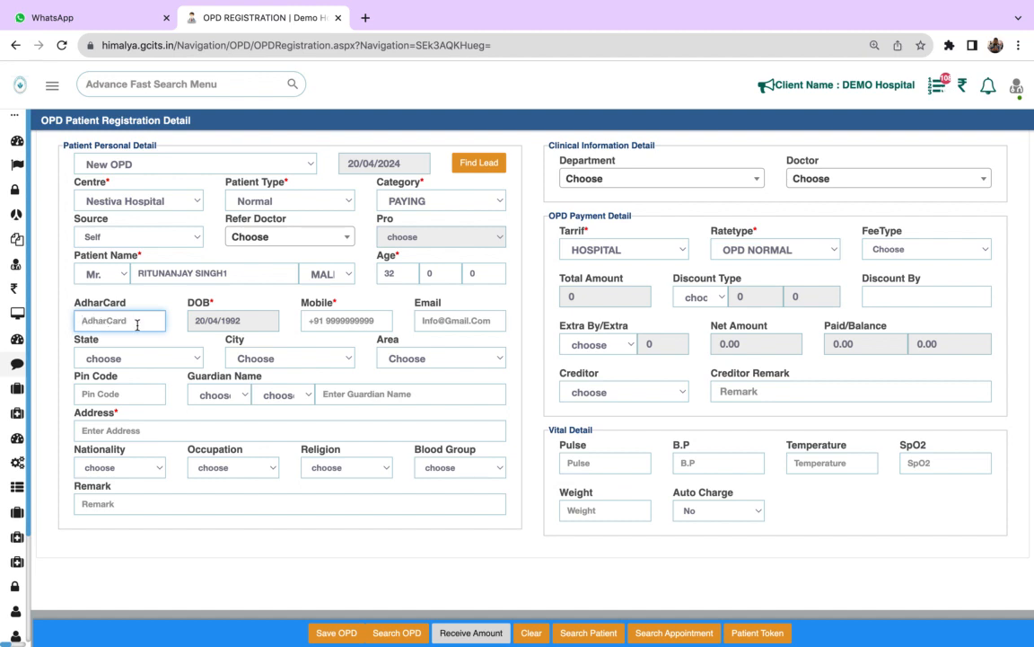
# - Fill in the patient's mobile number and e-mail address from the first saved suggestion for each
pyautogui.click(354, 318)
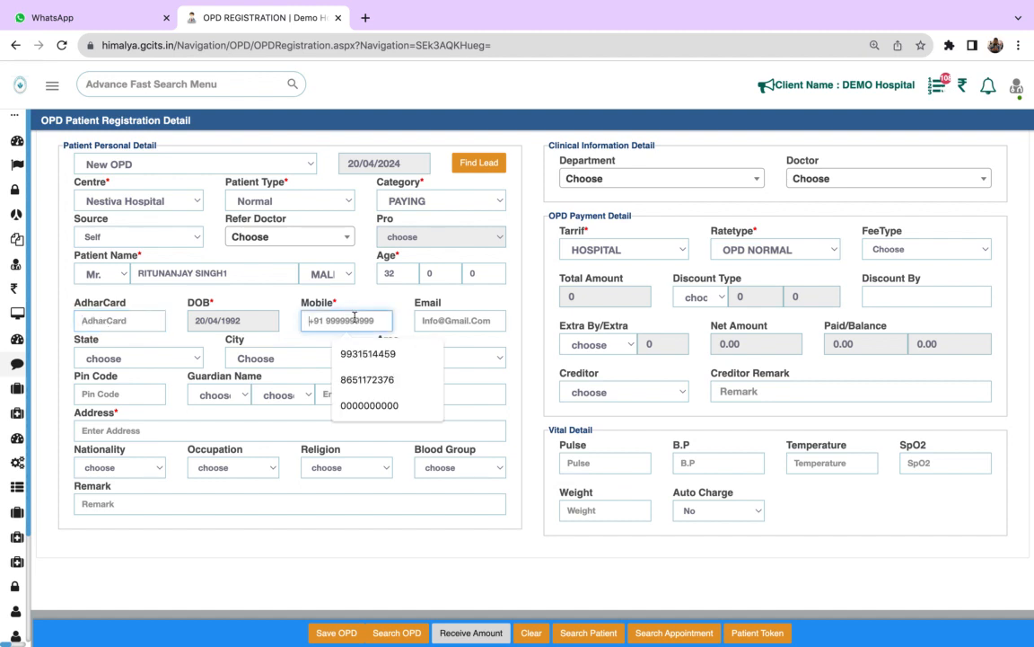
pyautogui.click(355, 353)
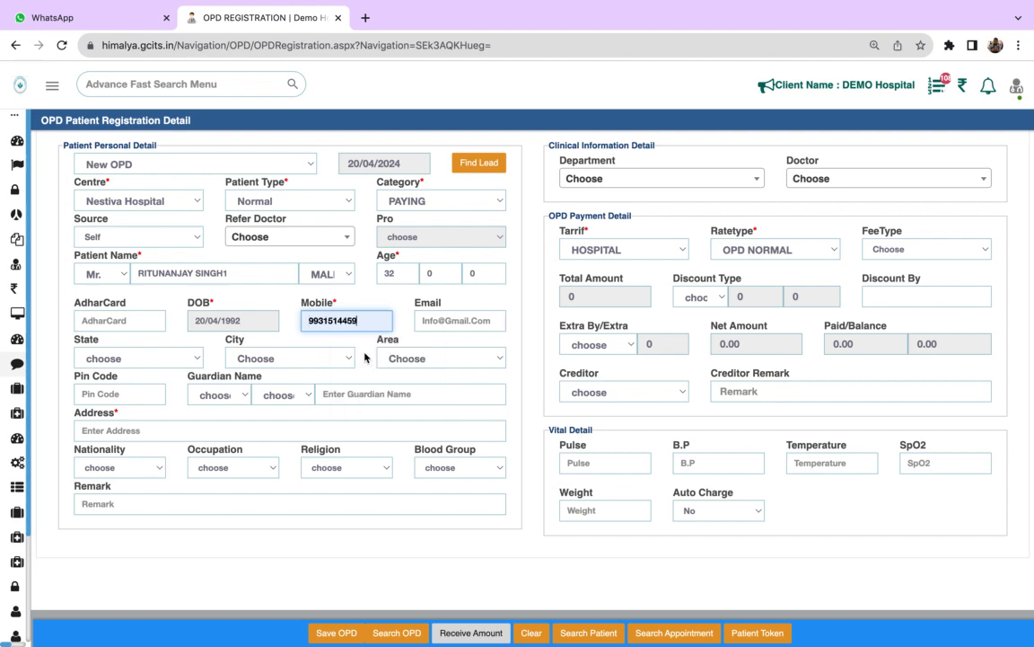
pyautogui.click(464, 320)
pyautogui.click(473, 351)
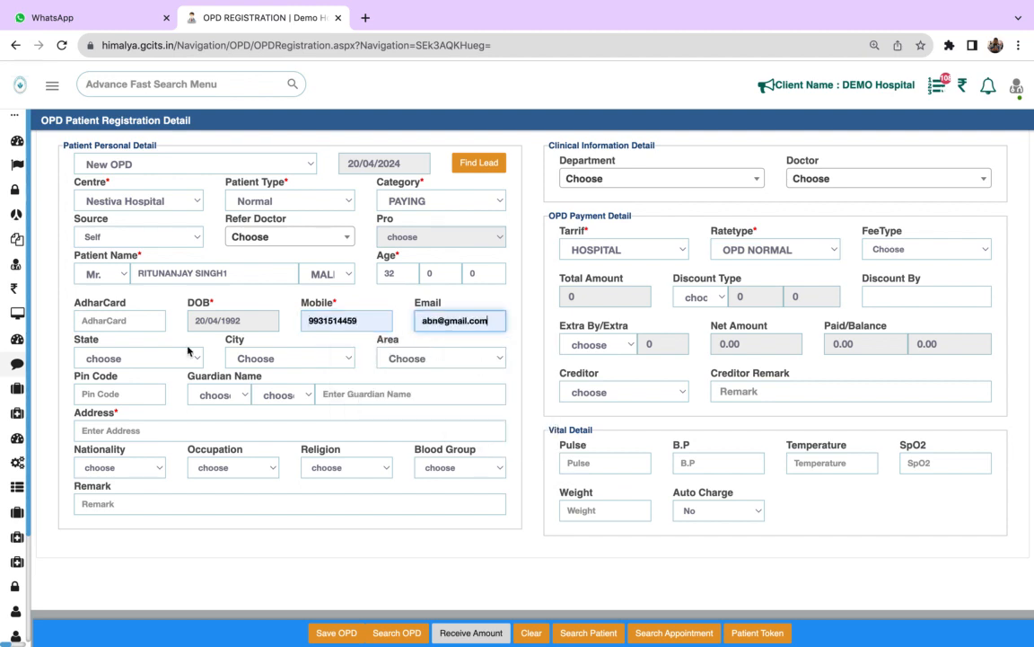
# - Set the patient's state to Uttar Pradesh and the city to Meerut
pyautogui.click(132, 365)
pyautogui.press('u')
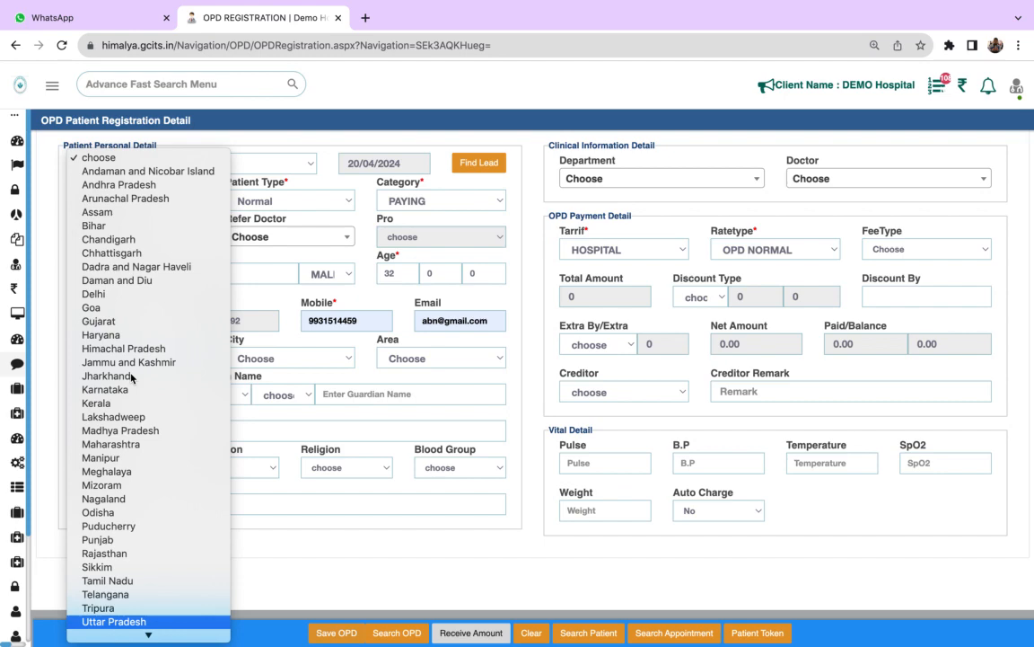
pyautogui.press('Return')
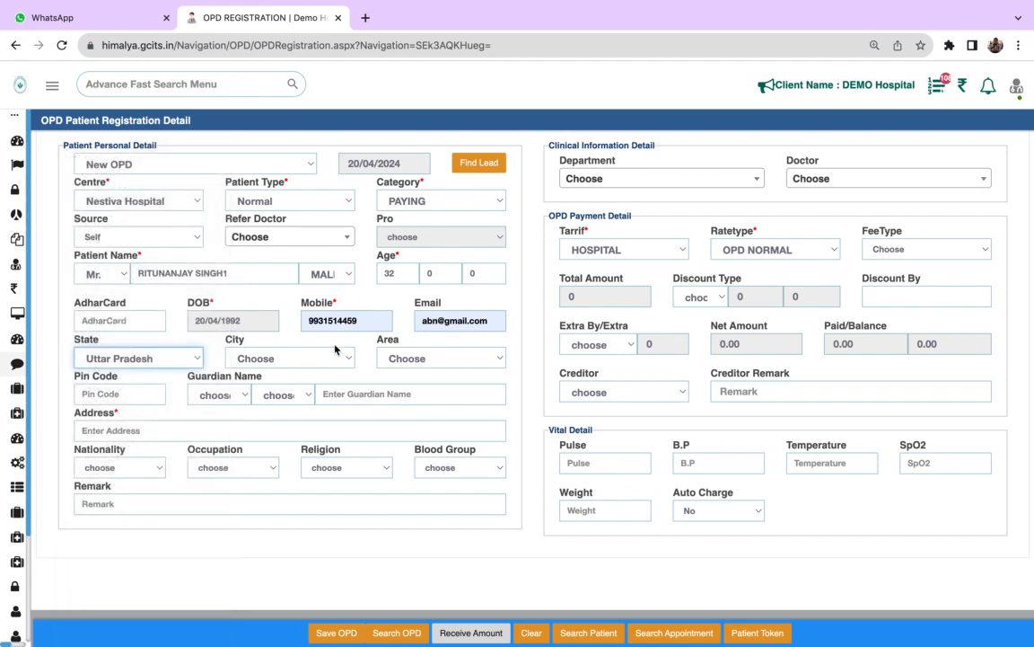
pyautogui.click(319, 353)
pyautogui.press('m')
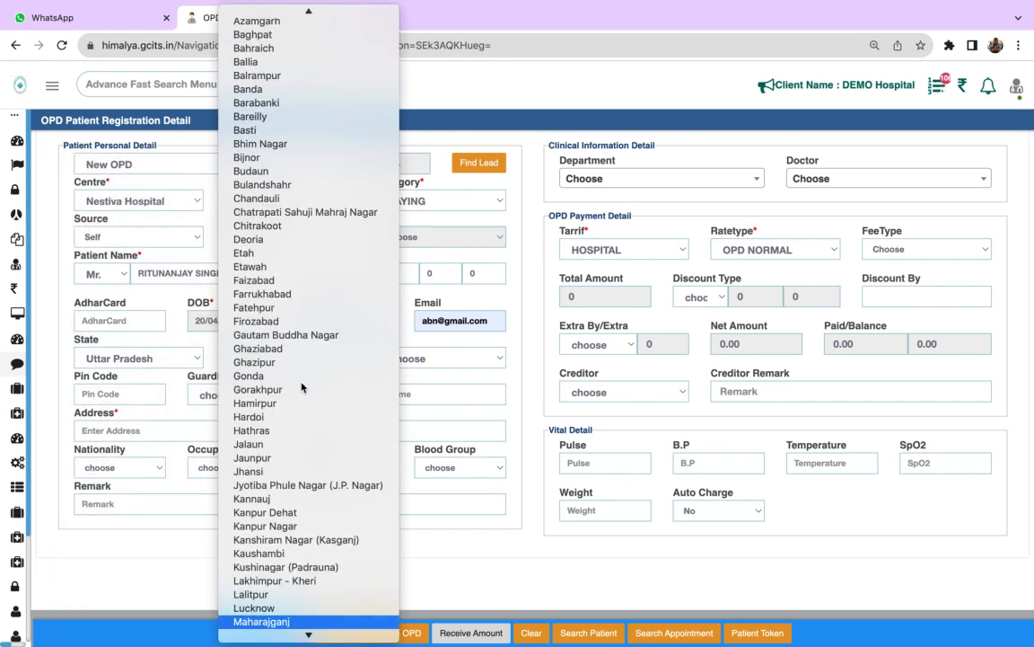
pyautogui.press('e')
pyautogui.press('Return')
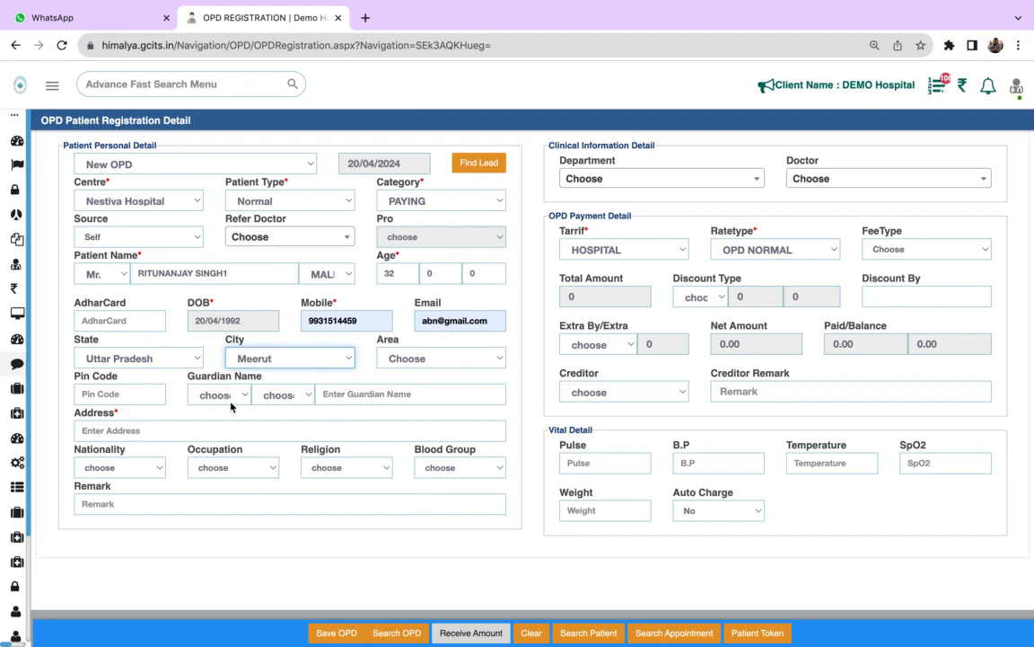
# - Fill in the patient's postal code and address
pyautogui.click(137, 392)
pyautogui.write('250001')
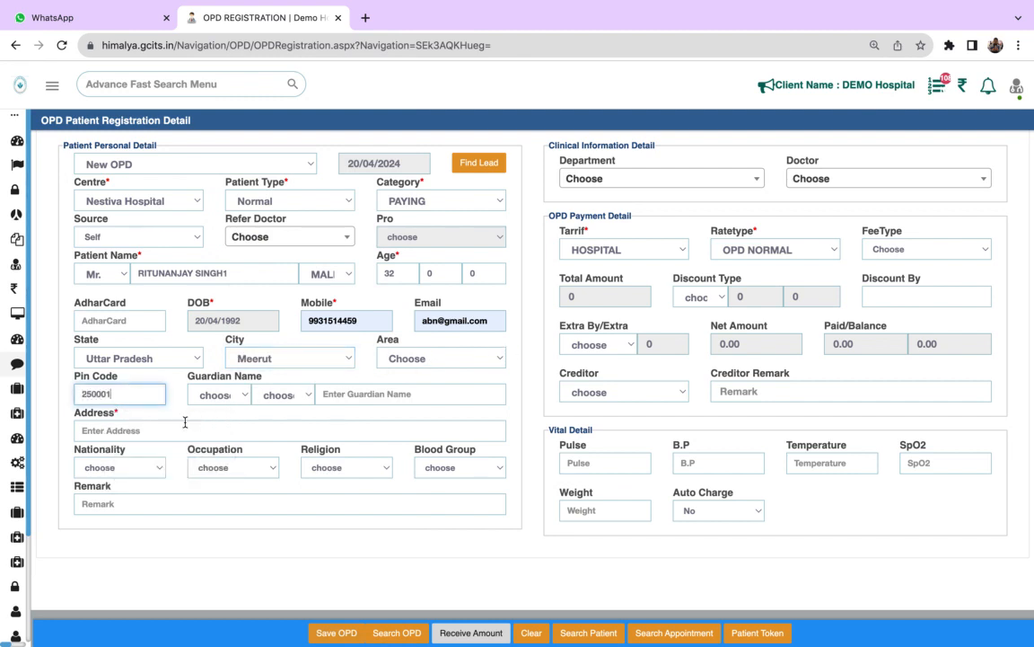
pyautogui.click(150, 431)
pyautogui.write('Meerut')
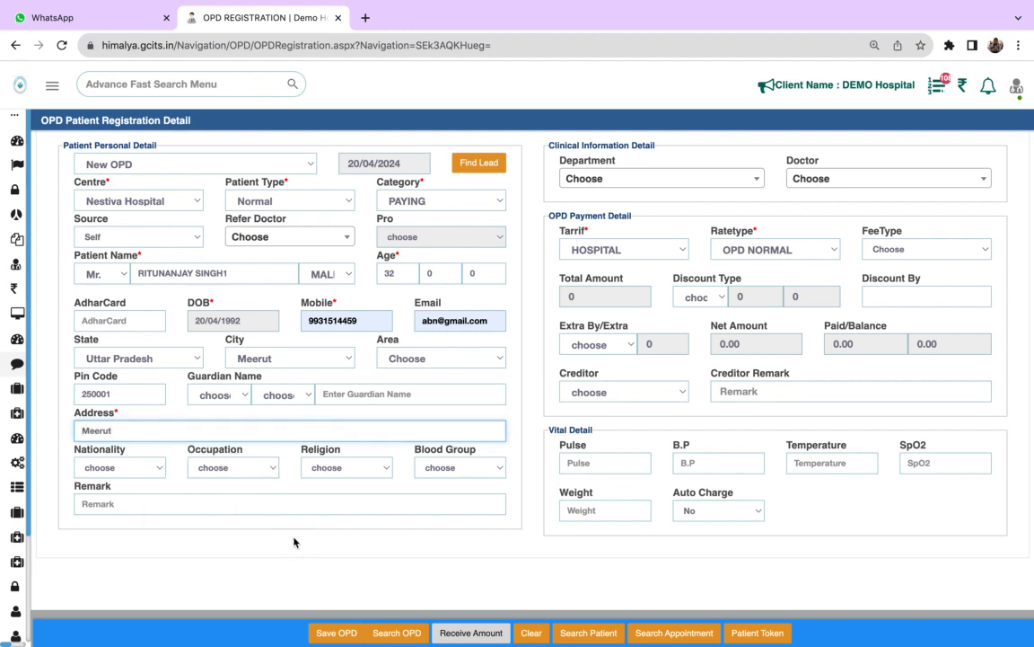
# - Set the patient's nationality to Indian and the occupation to Private Job
pyautogui.click(166, 468)
pyautogui.click(94, 479)
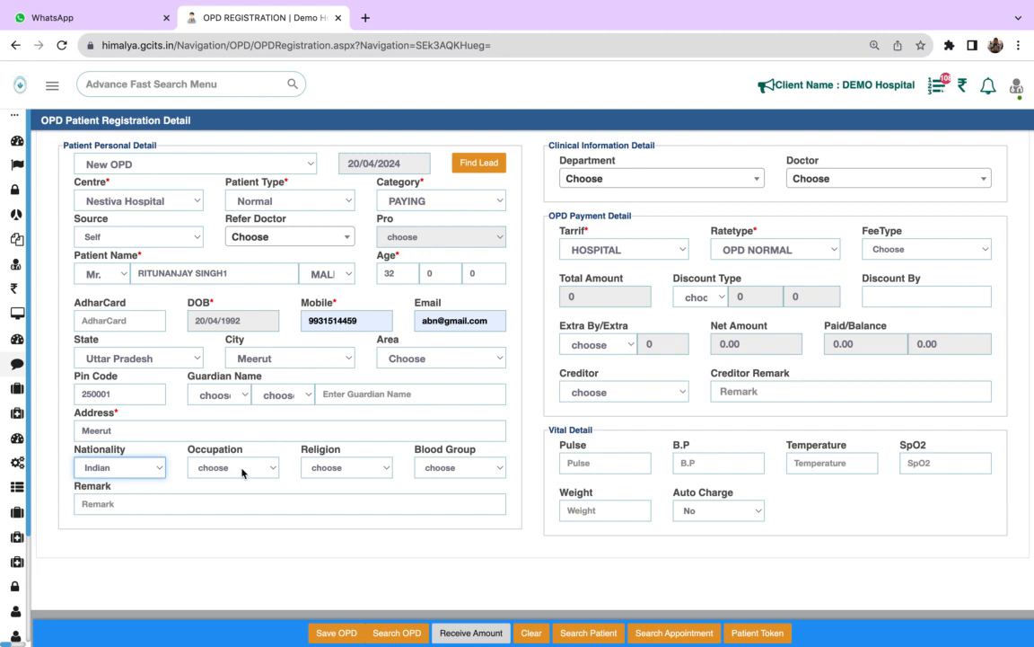
pyautogui.click(236, 467)
pyautogui.click(219, 492)
# - Set the patient's religion to Hindu and the blood group to B+
pyautogui.click(344, 467)
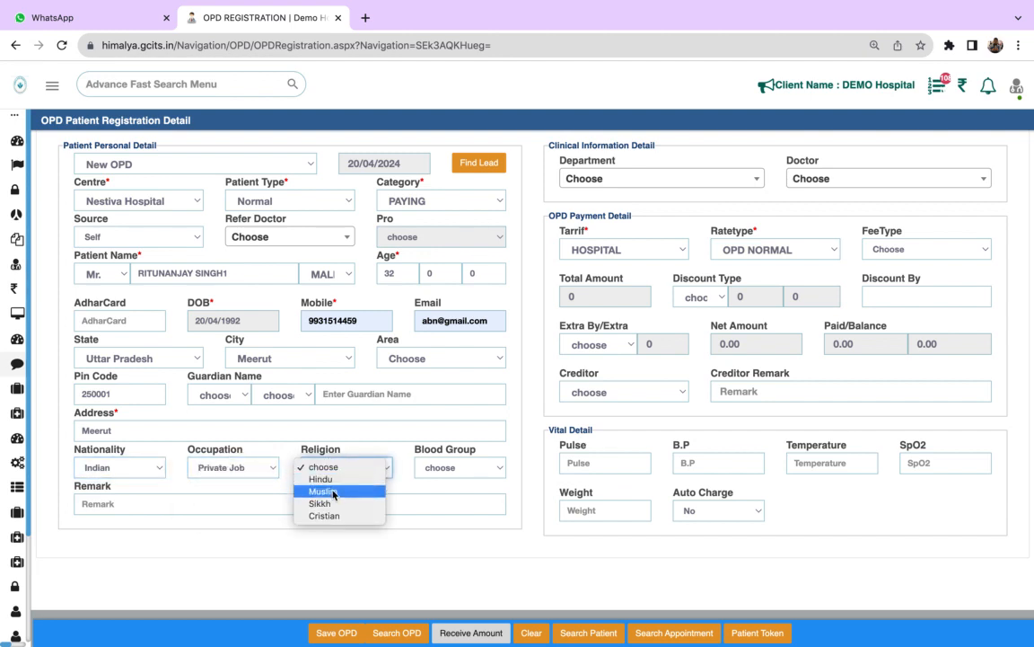
pyautogui.click(320, 478)
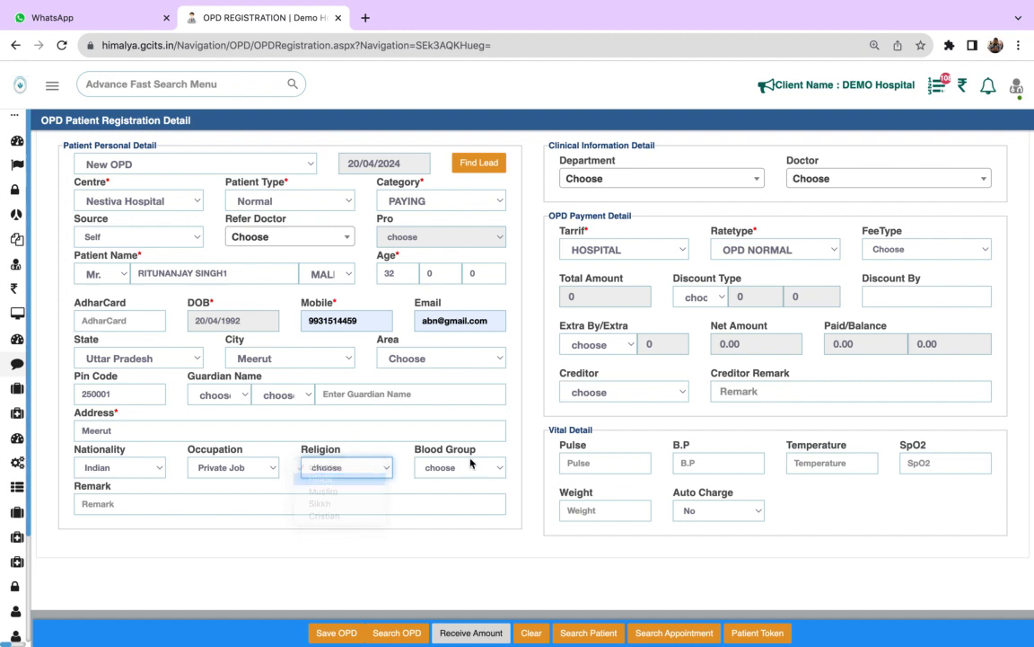
pyautogui.click(440, 467)
pyautogui.click(459, 480)
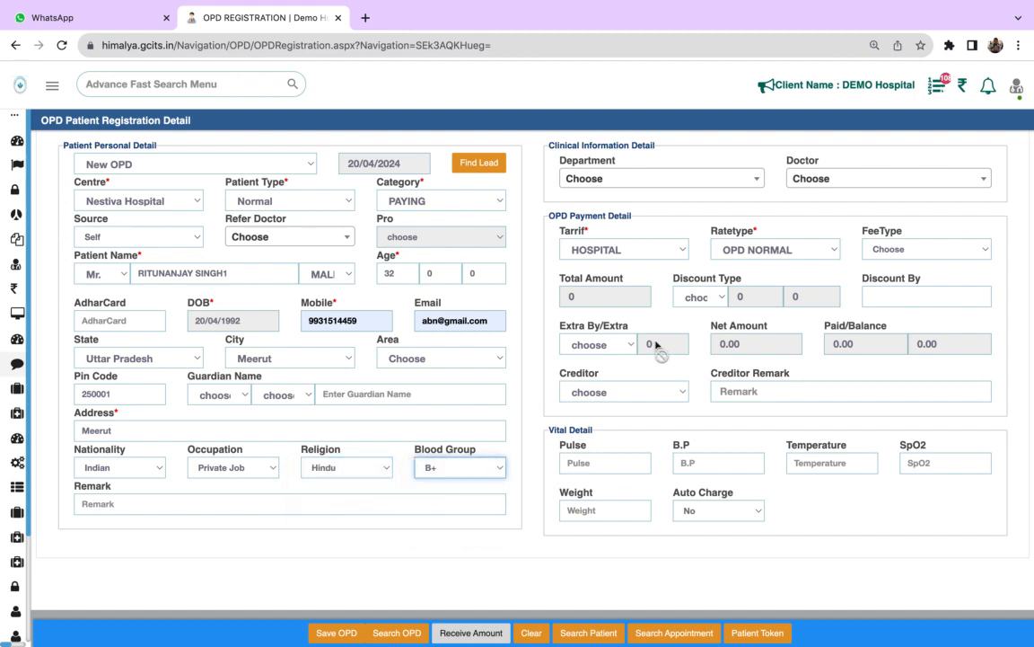
# - Set the department to INTERNAL MEDICINE and assign the third doctor listed for it
pyautogui.click(651, 178)
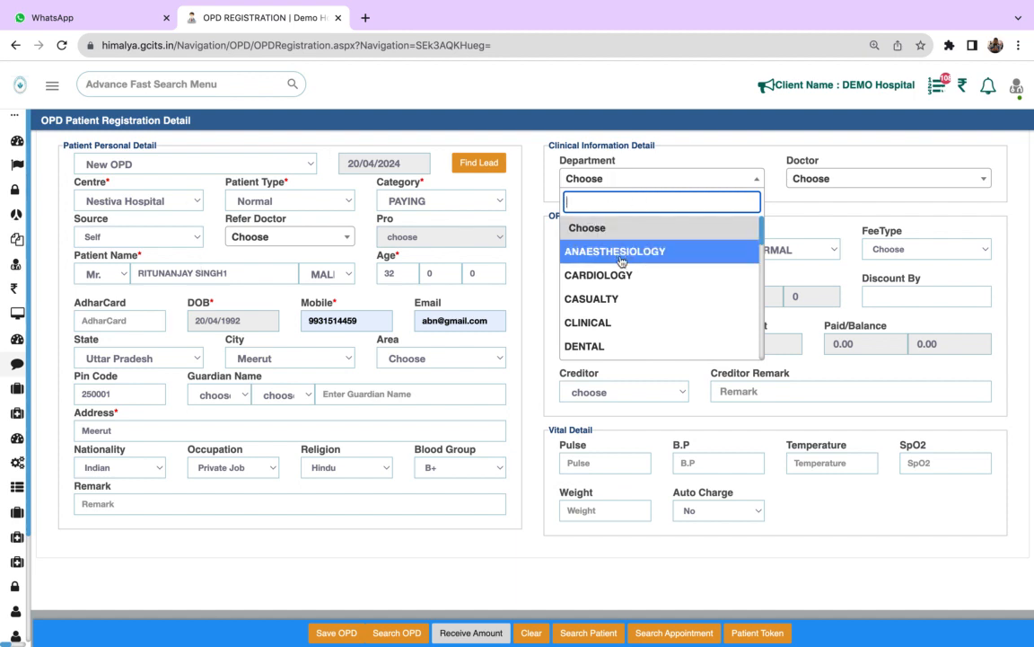
pyautogui.click(646, 183)
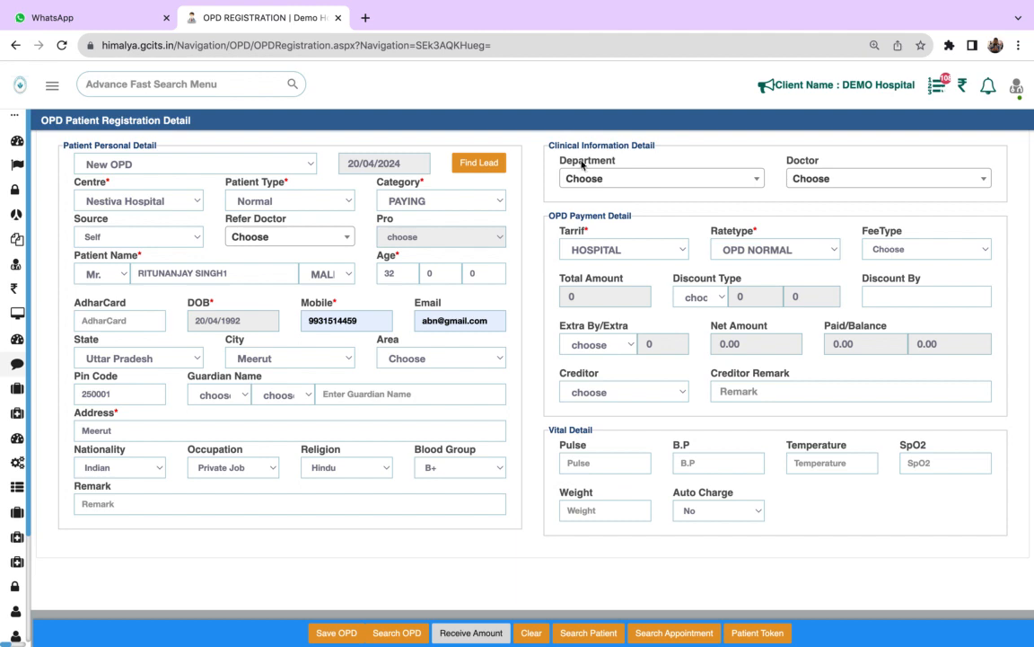
pyautogui.click(674, 179)
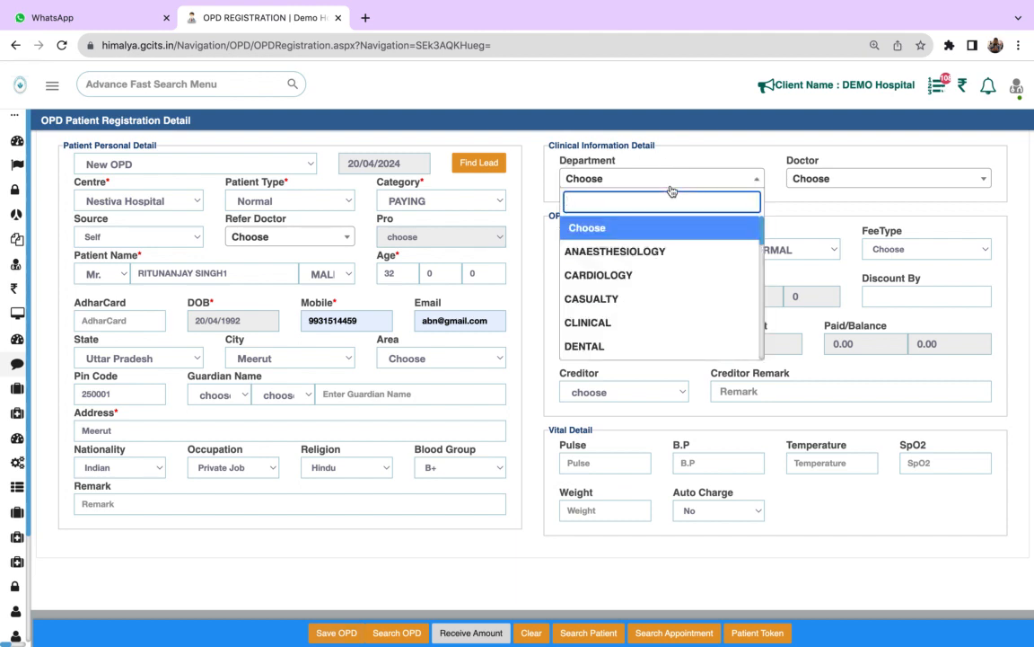
pyautogui.write('int')
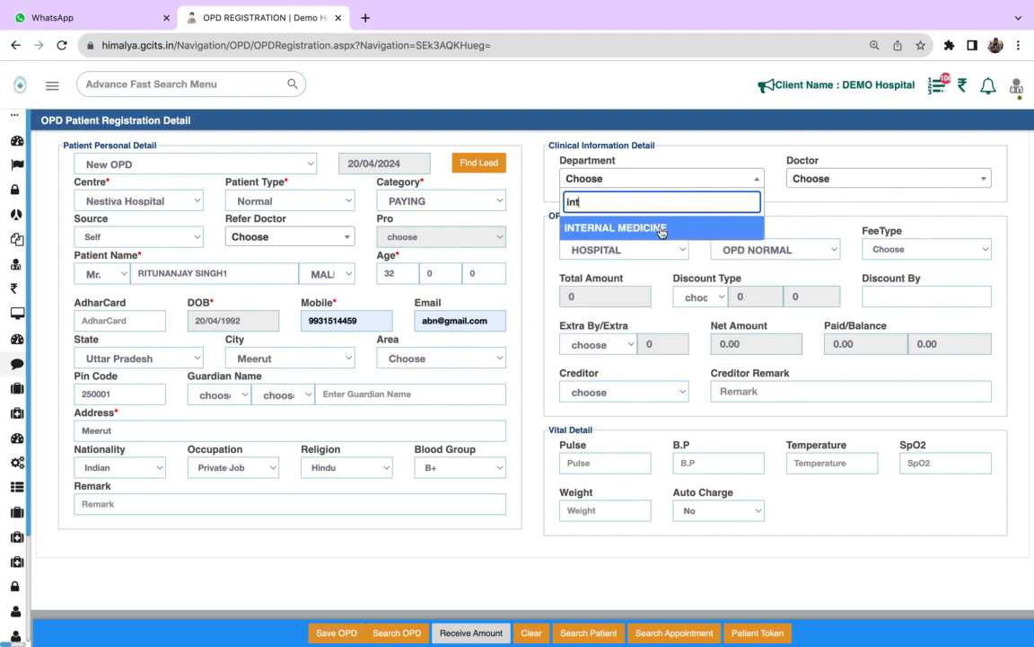
pyautogui.click(660, 229)
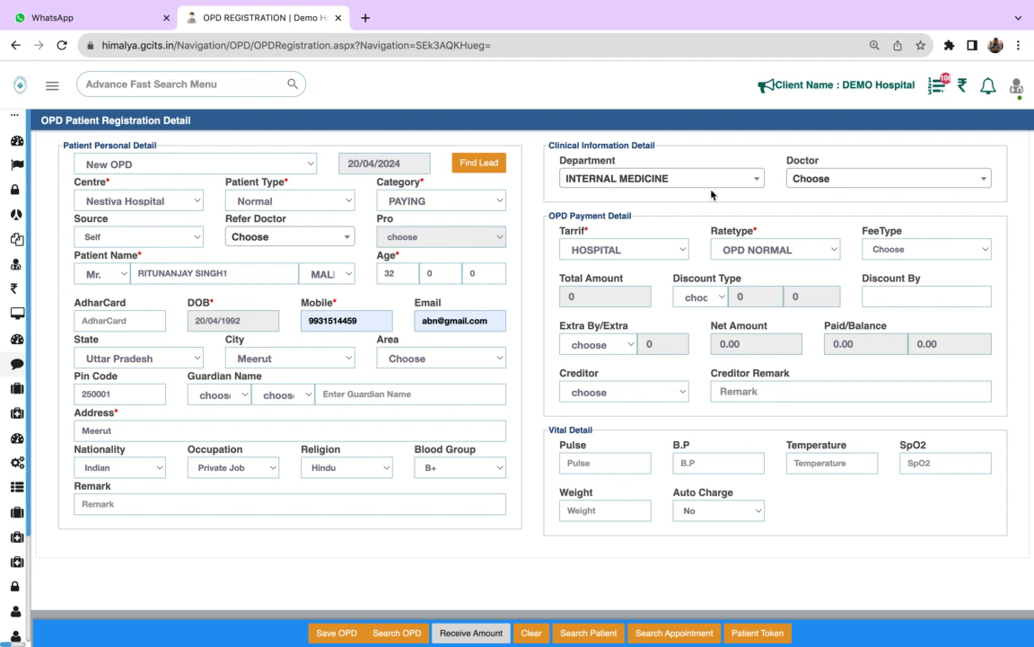
pyautogui.click(840, 182)
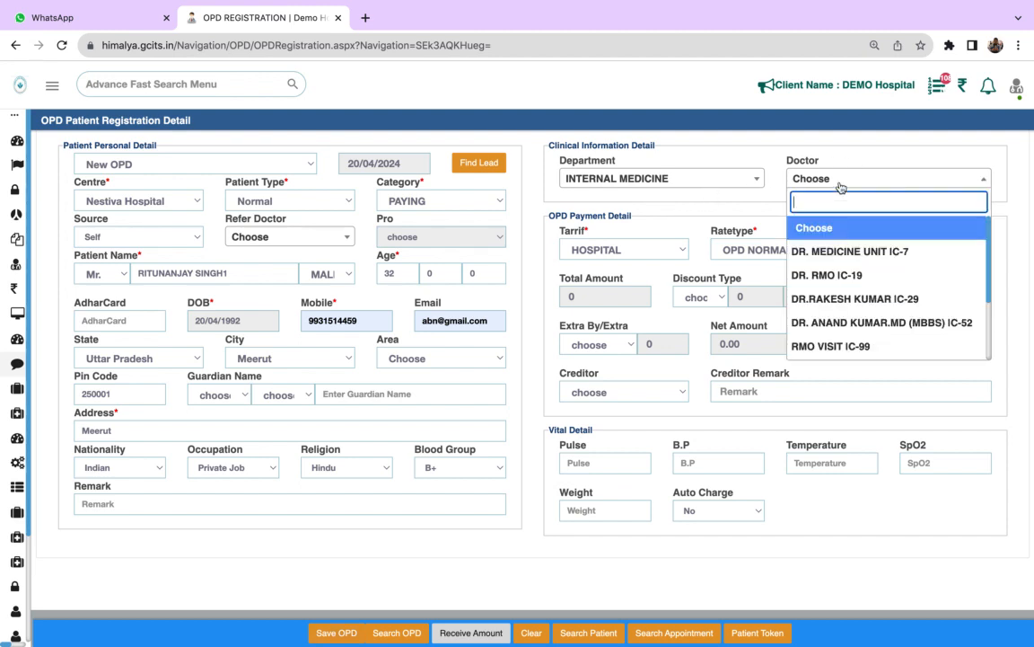
pyautogui.click(856, 302)
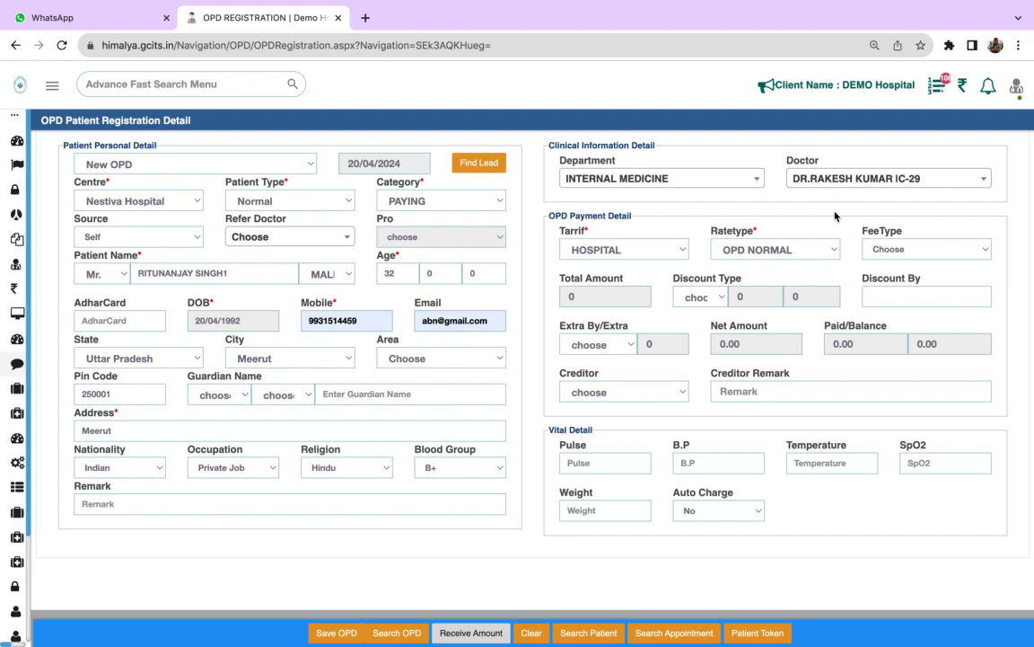
# - Set the fee type to Normal and the discount type to Admin in the OPD payment details
pyautogui.click(927, 249)
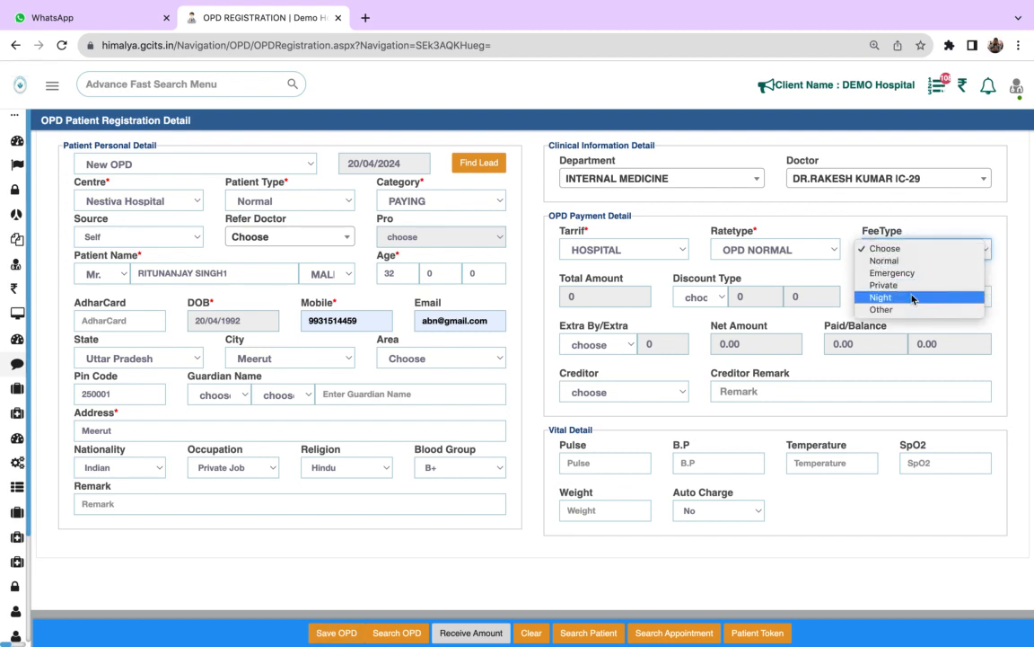
pyautogui.click(902, 260)
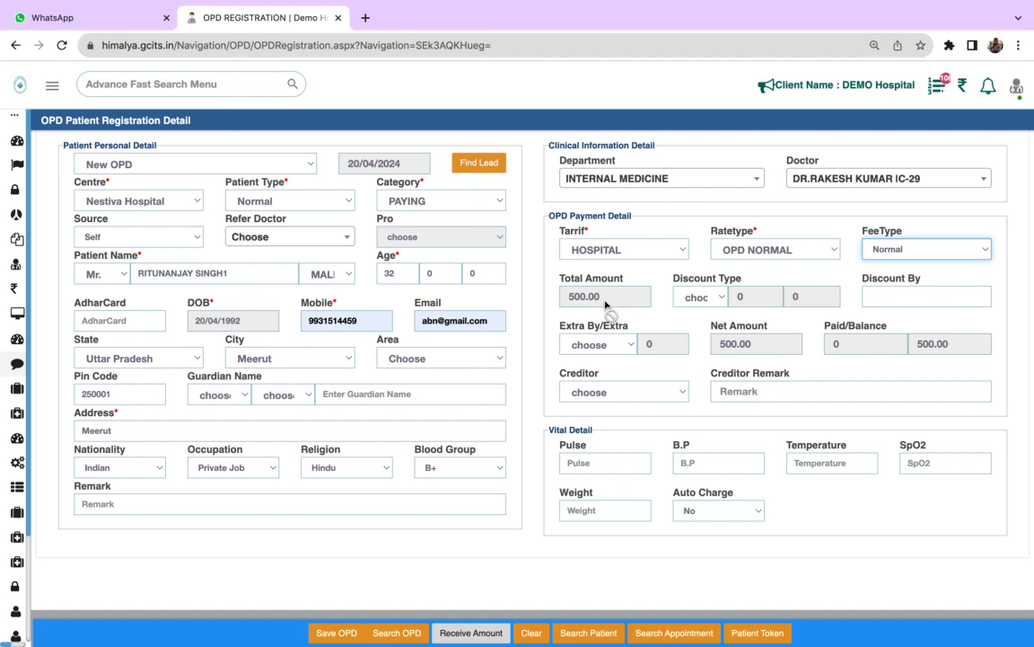
pyautogui.click(699, 297)
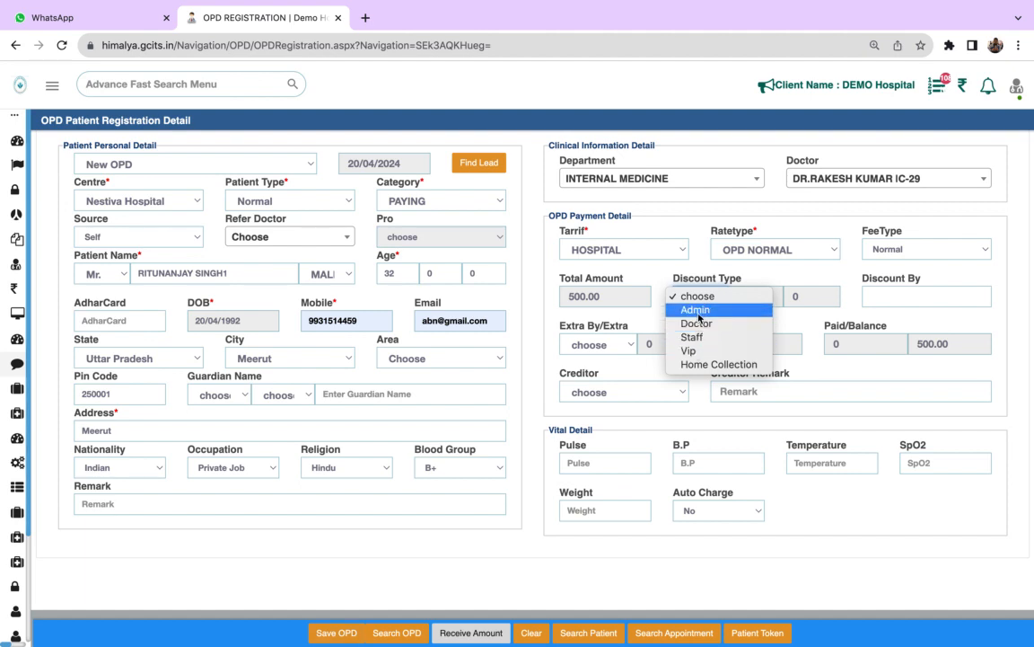
pyautogui.click(728, 309)
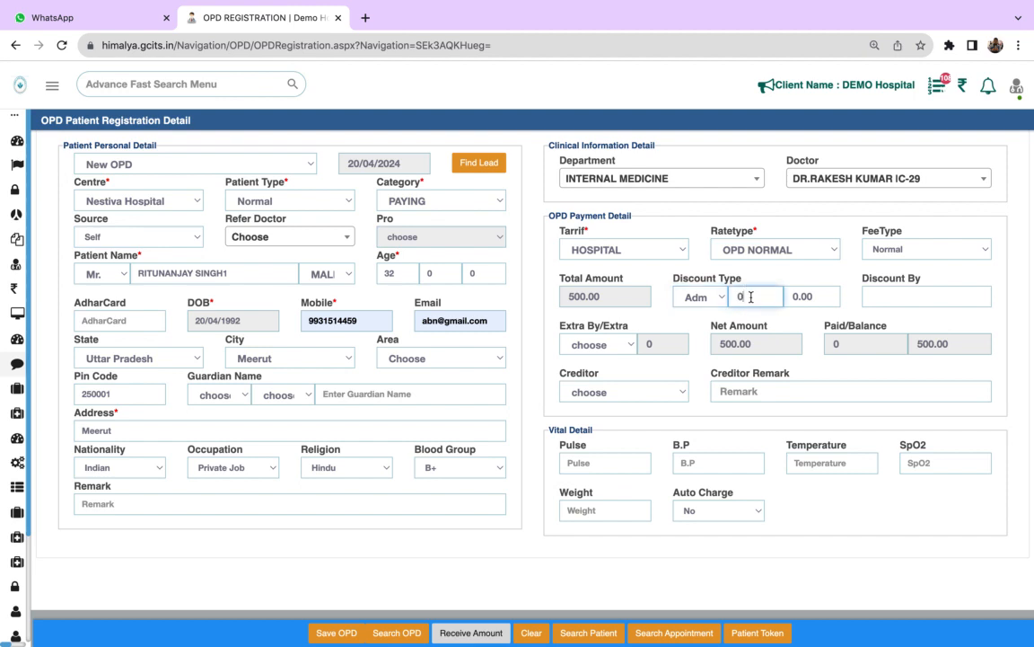
pyautogui.click(825, 297)
pyautogui.click(755, 298)
pyautogui.click(823, 306)
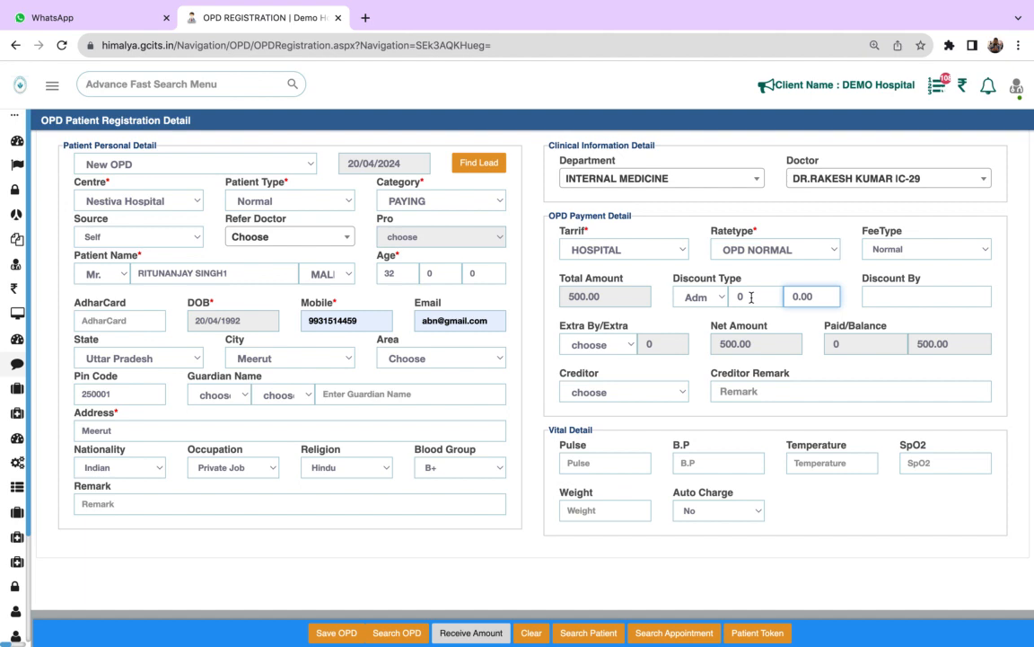
# - Set the discount amount to 100 in the OPD payment details
pyautogui.press('BackSpace')
pyautogui.press('BackSpace')
pyautogui.press('BackSpace')
pyautogui.press('BackSpace')
pyautogui.write('100')
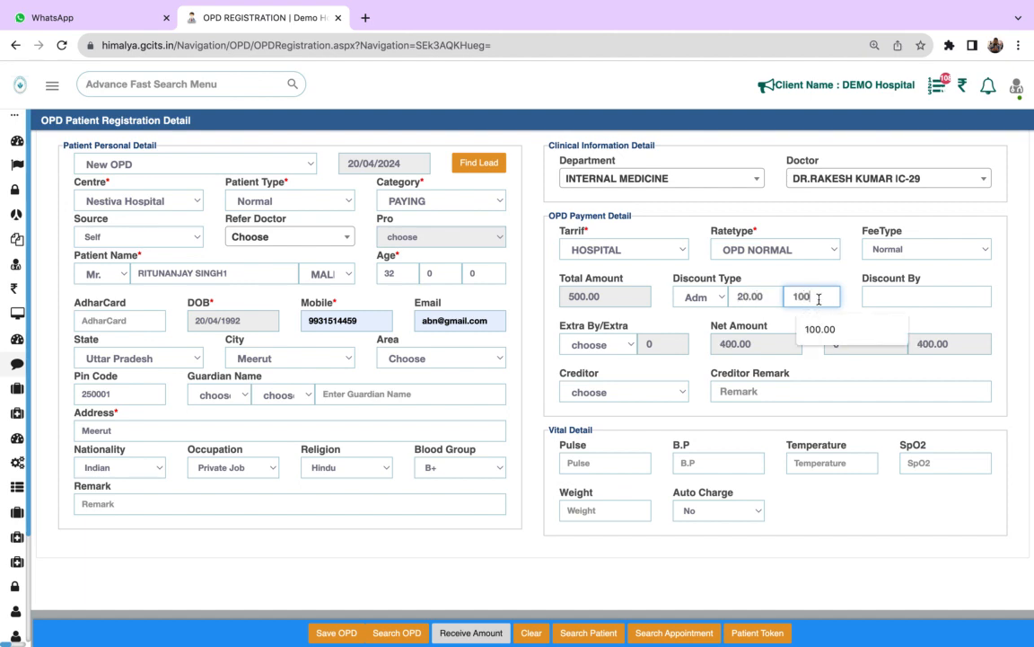
# - Set the discount percentage to 10 in the OPD payment details
pyautogui.click(755, 296)
pyautogui.press('BackSpace')
pyautogui.press('BackSpace')
pyautogui.press('BackSpace')
pyautogui.press('BackSpace')
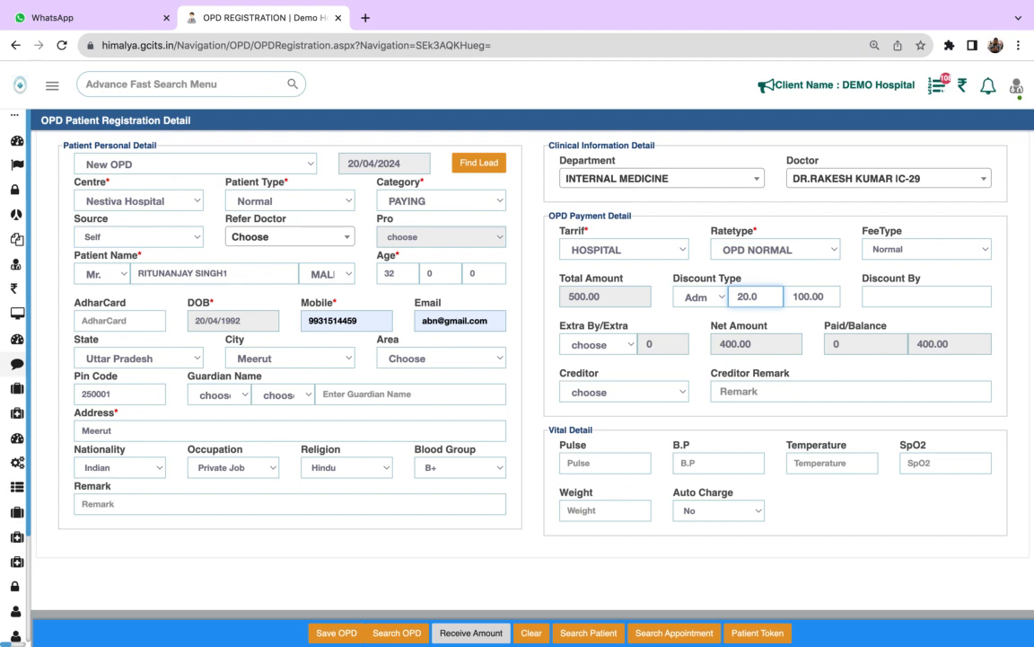
pyautogui.press('BackSpace')
pyautogui.write('10')
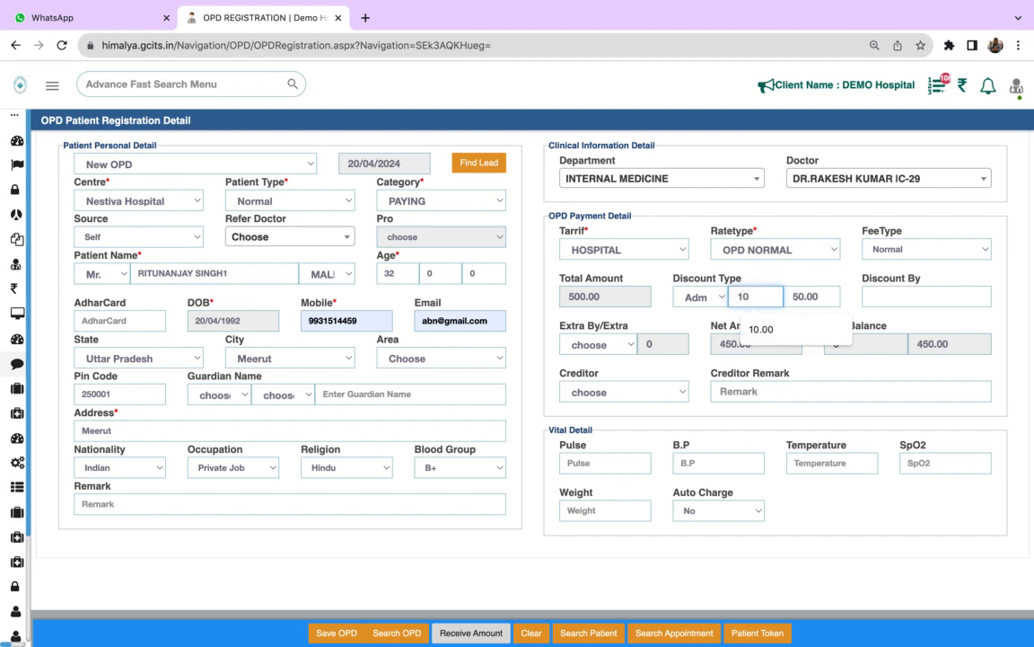
pyautogui.press('Tab')
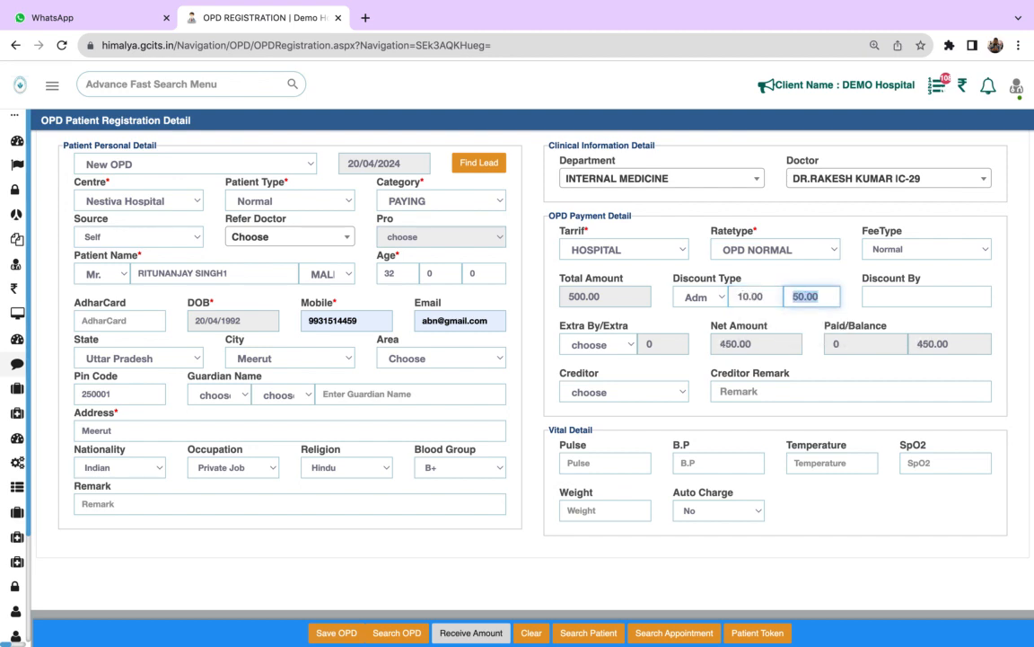
# - Enter the name of the person authorising the discount in the Discount By field
pyautogui.click(870, 301)
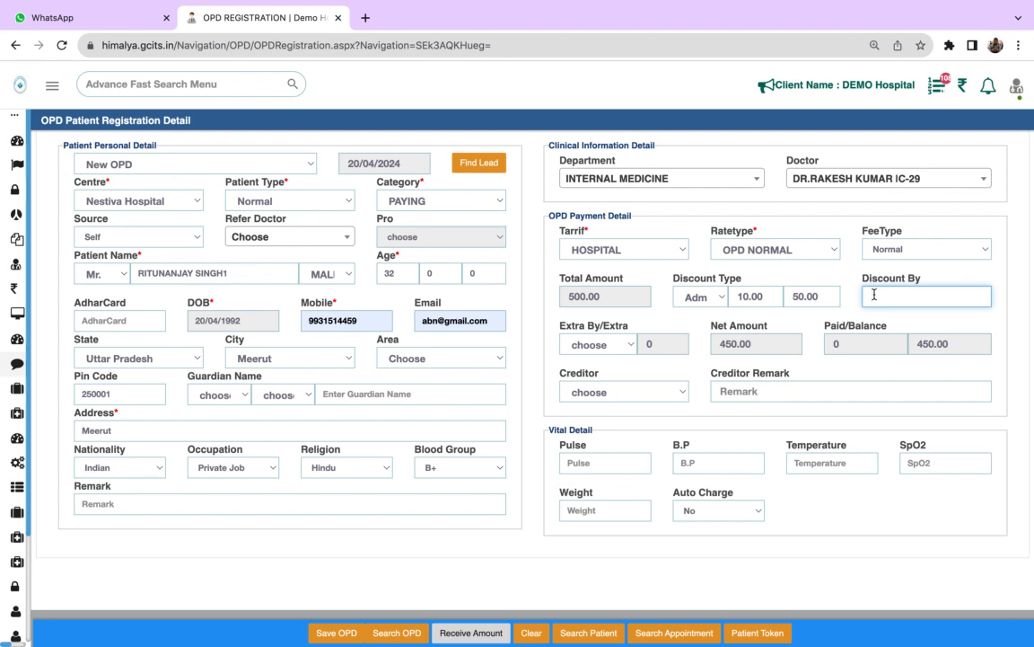
pyautogui.write('nkesh sir')
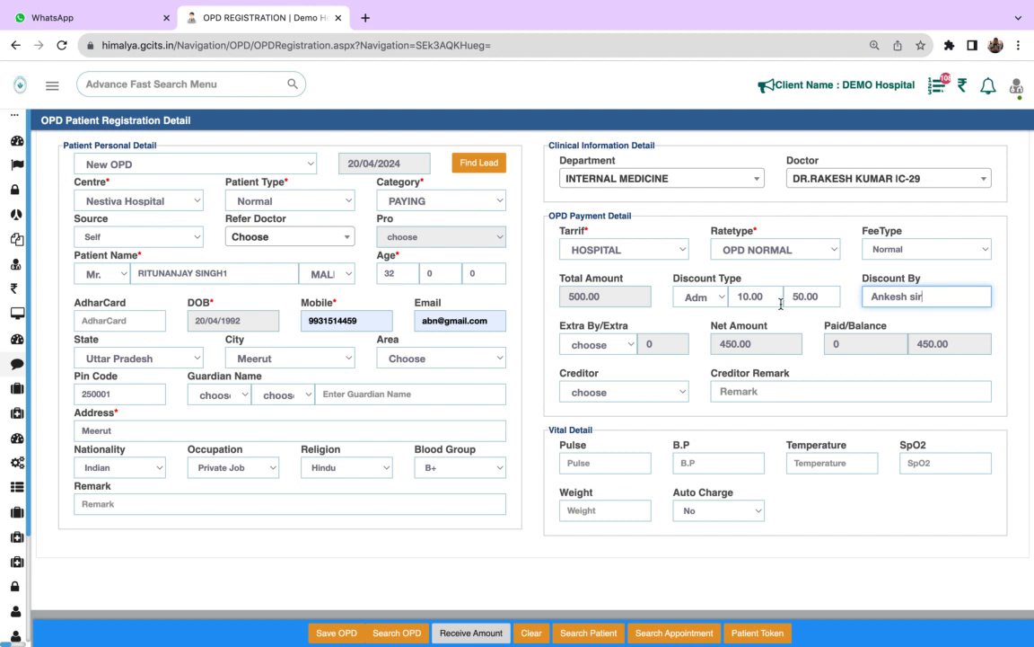
# - Add the REGISTRATION CHARGE of 50 as the extra charge in the OPD payment details
pyautogui.click(607, 351)
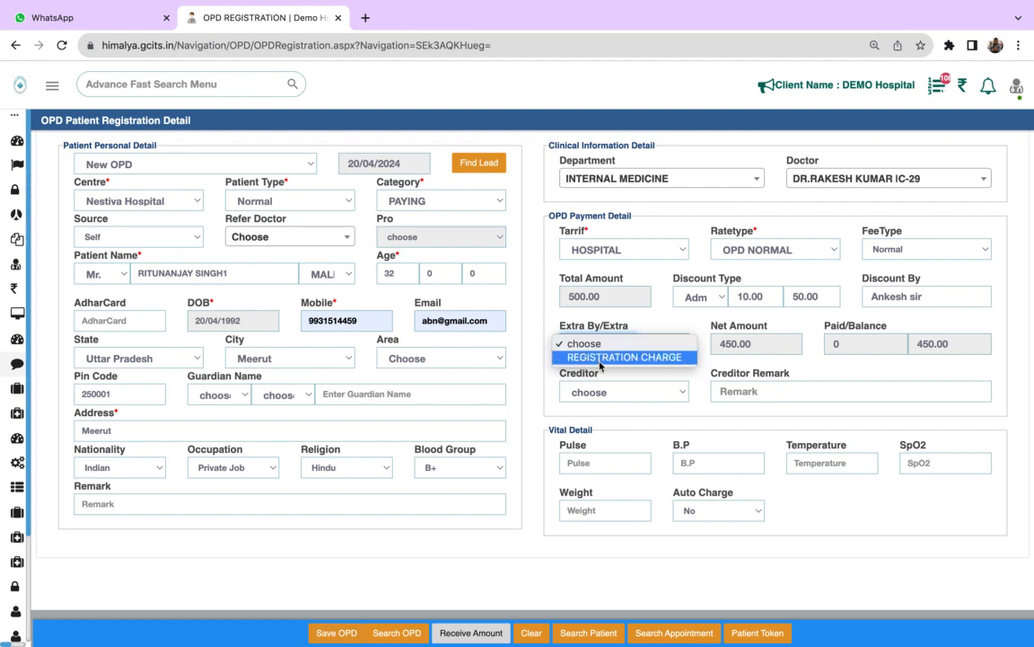
pyautogui.click(600, 357)
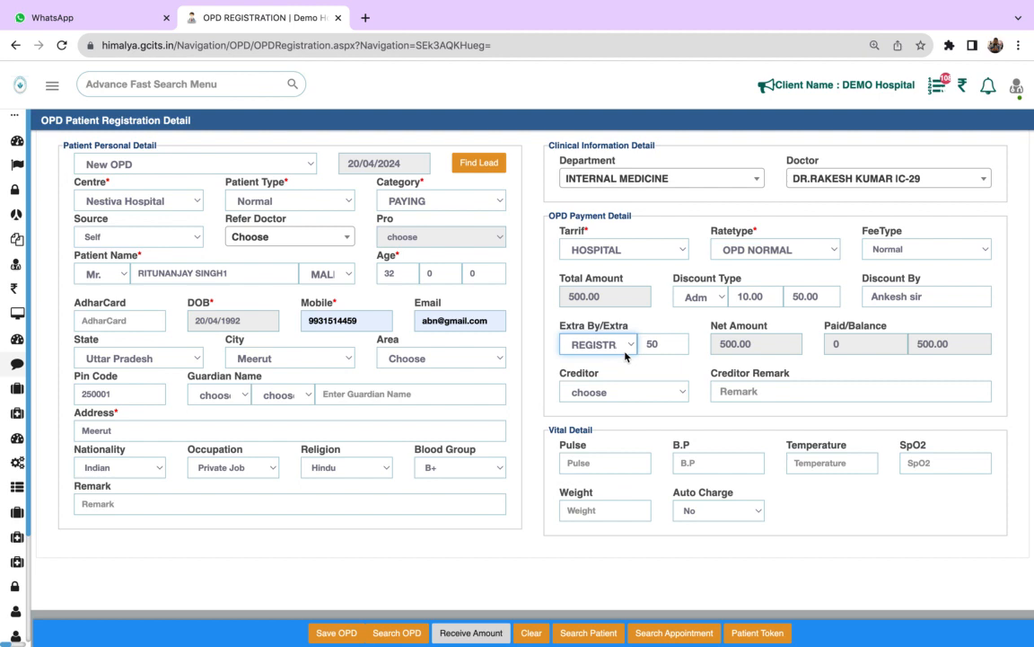
pyautogui.click(656, 344)
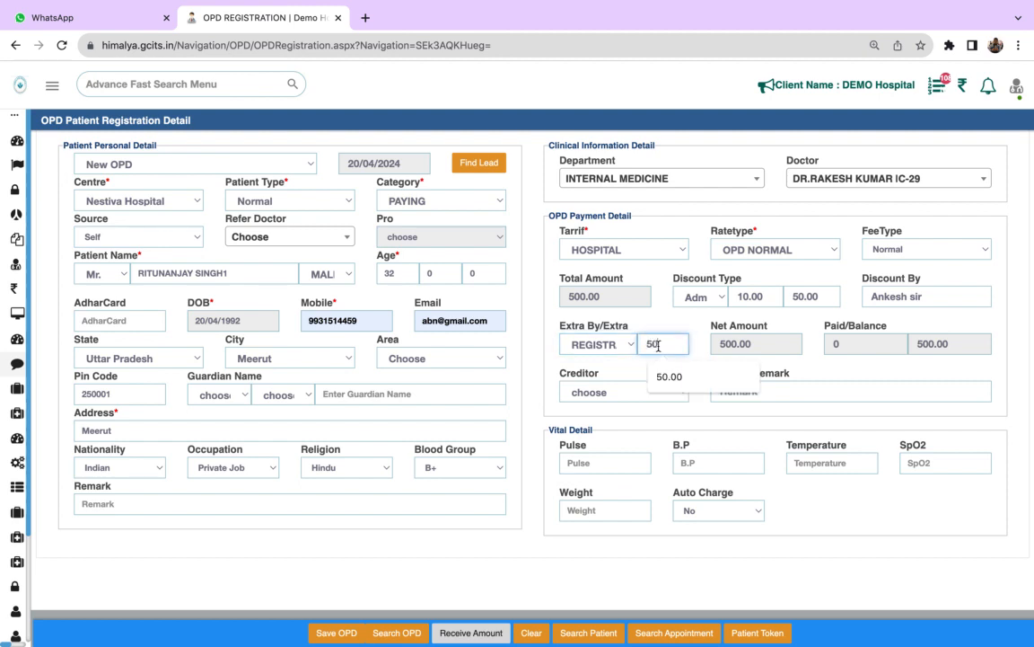
pyautogui.click(619, 371)
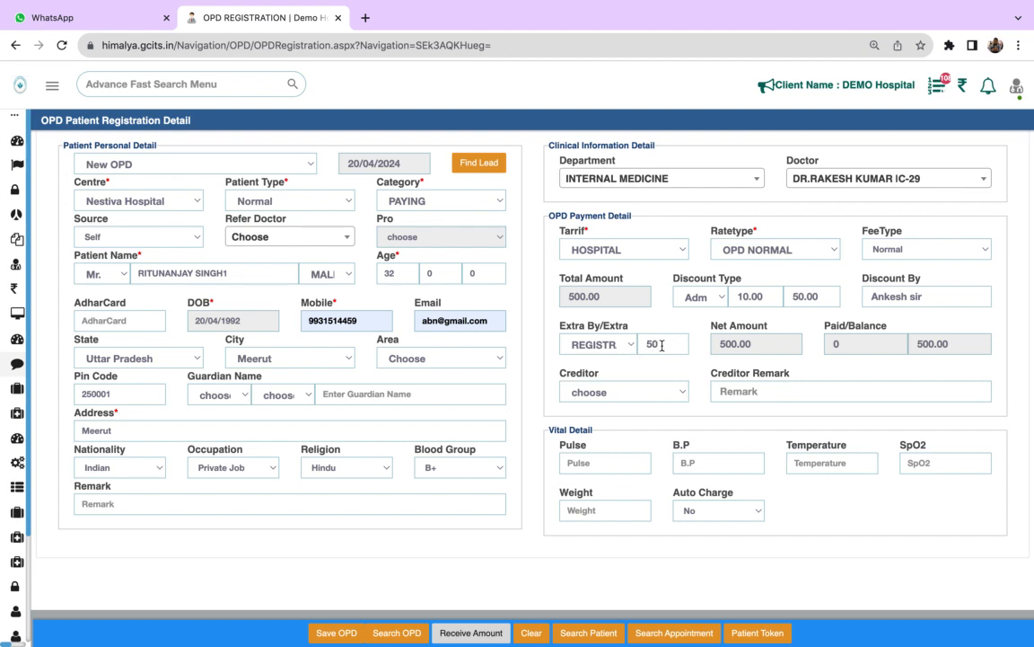
pyautogui.click(669, 393)
pyautogui.click(658, 372)
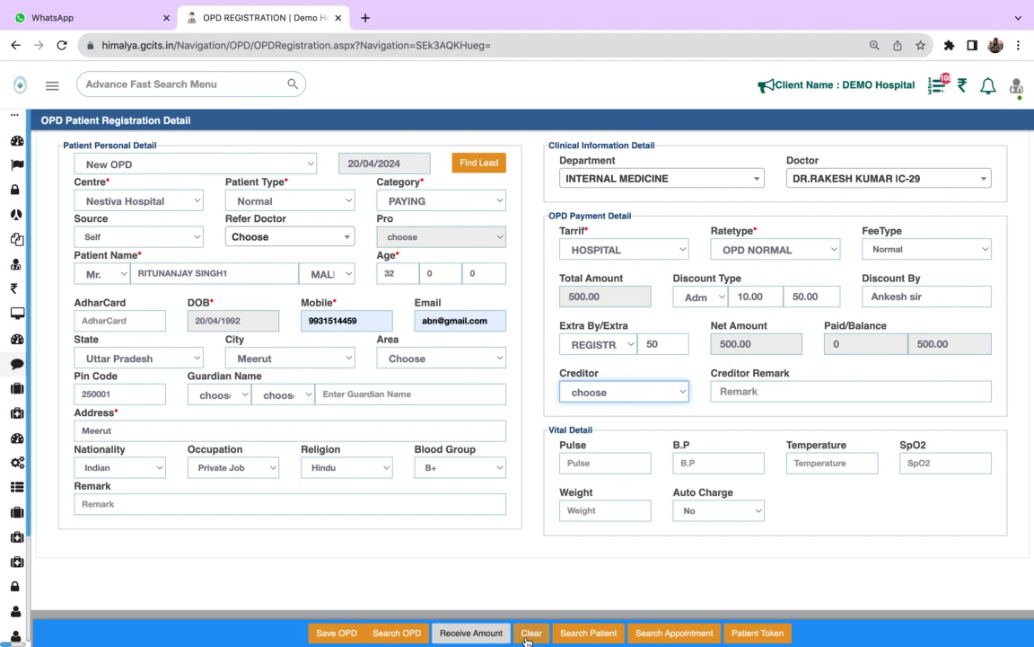
# - Open the Receive Amount form and select Cash as the payment mode for the 500.00 amount
pyautogui.moveTo(460, 640)
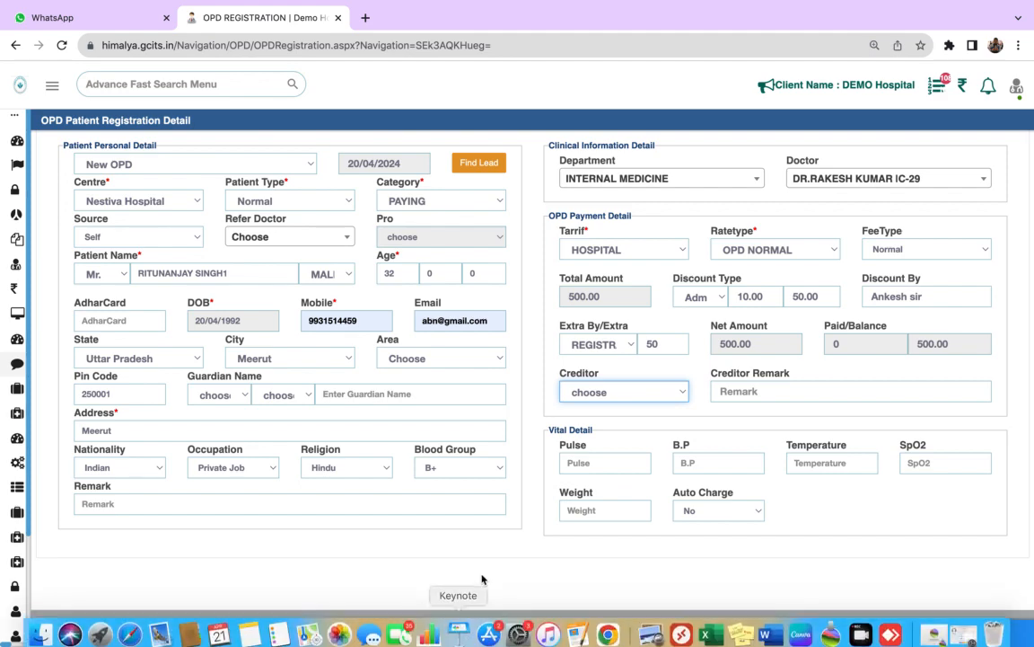
pyautogui.click(470, 632)
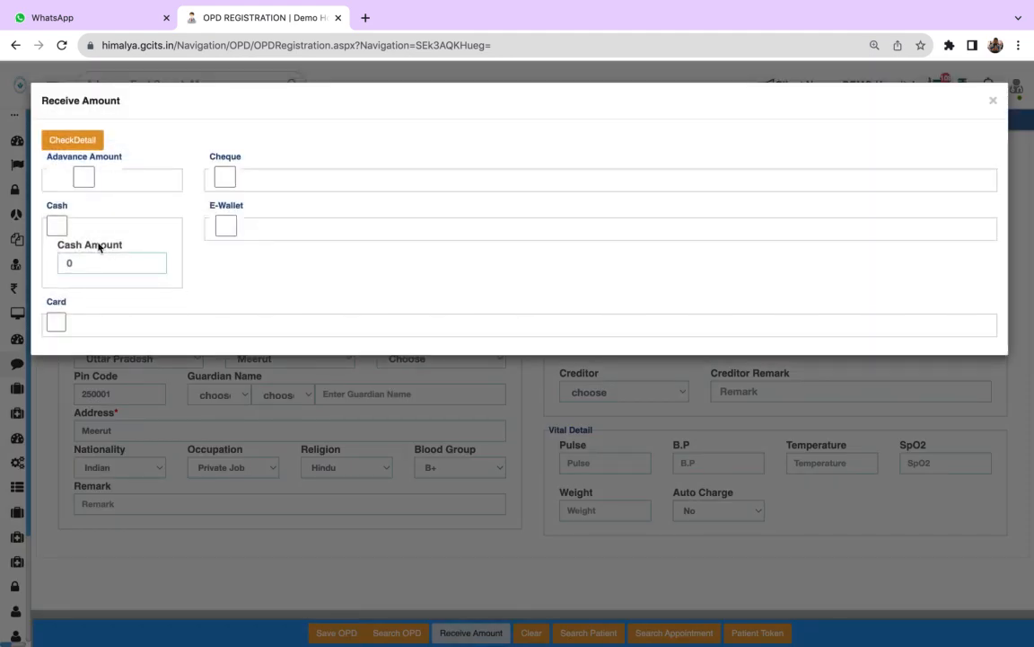
pyautogui.click(56, 225)
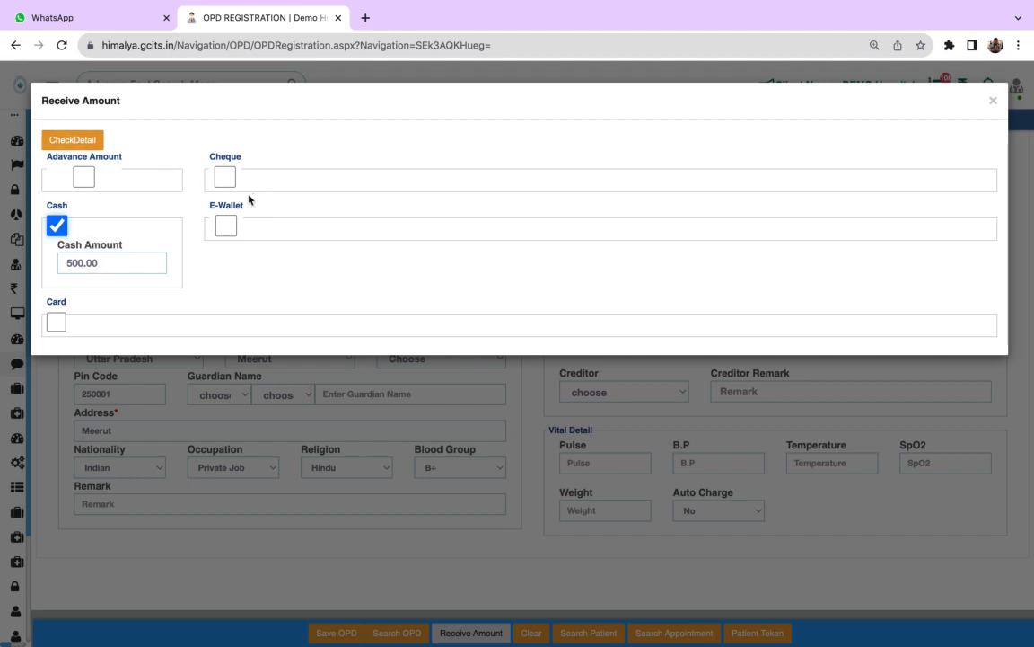
pyautogui.click(226, 226)
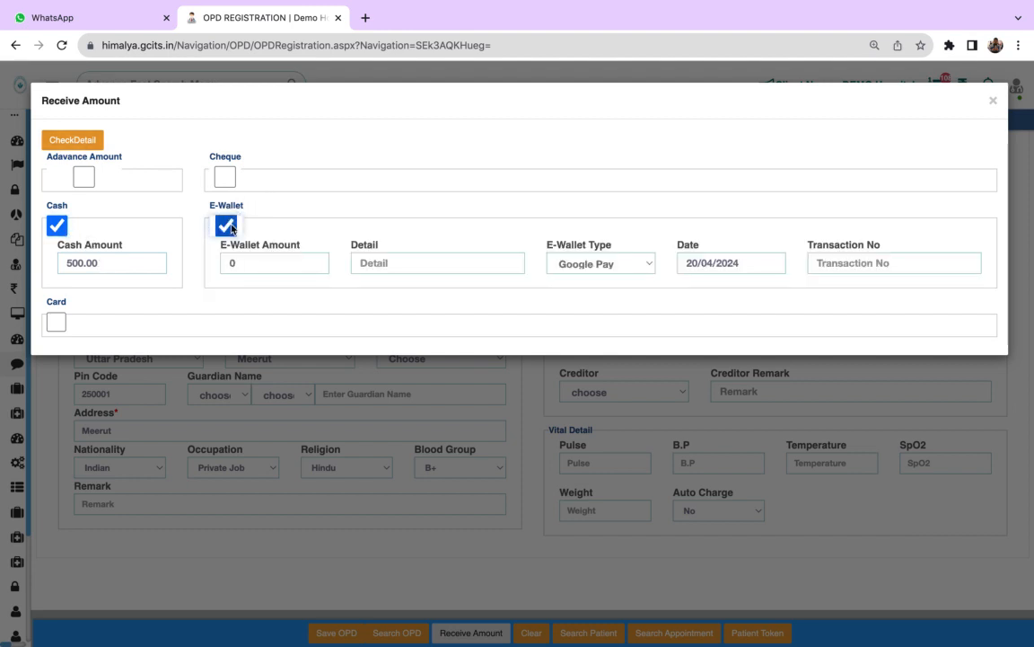
pyautogui.click(601, 264)
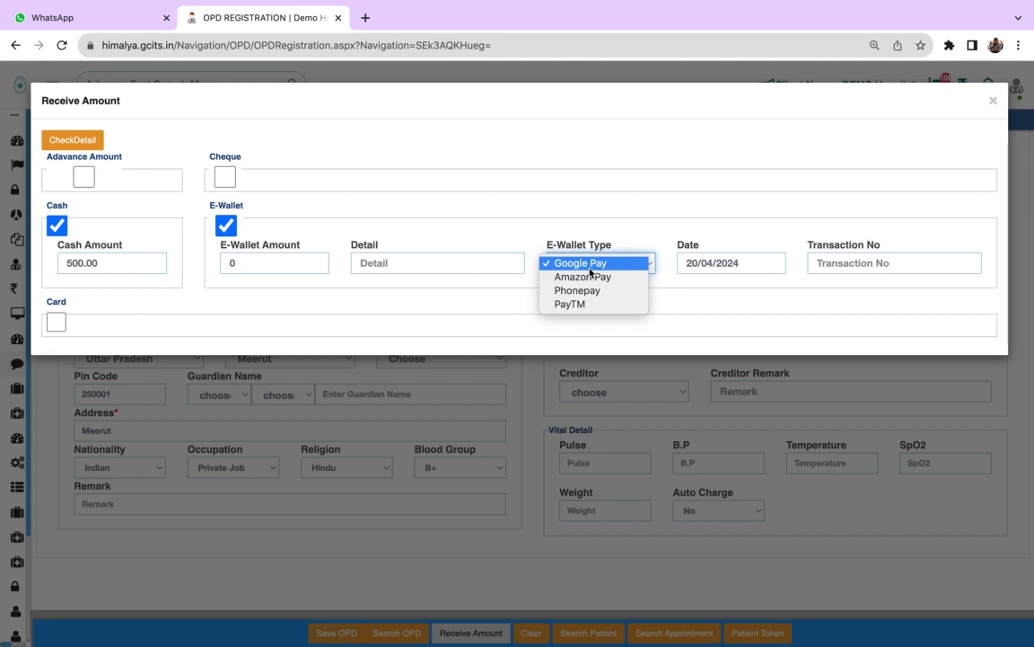
pyautogui.click(263, 266)
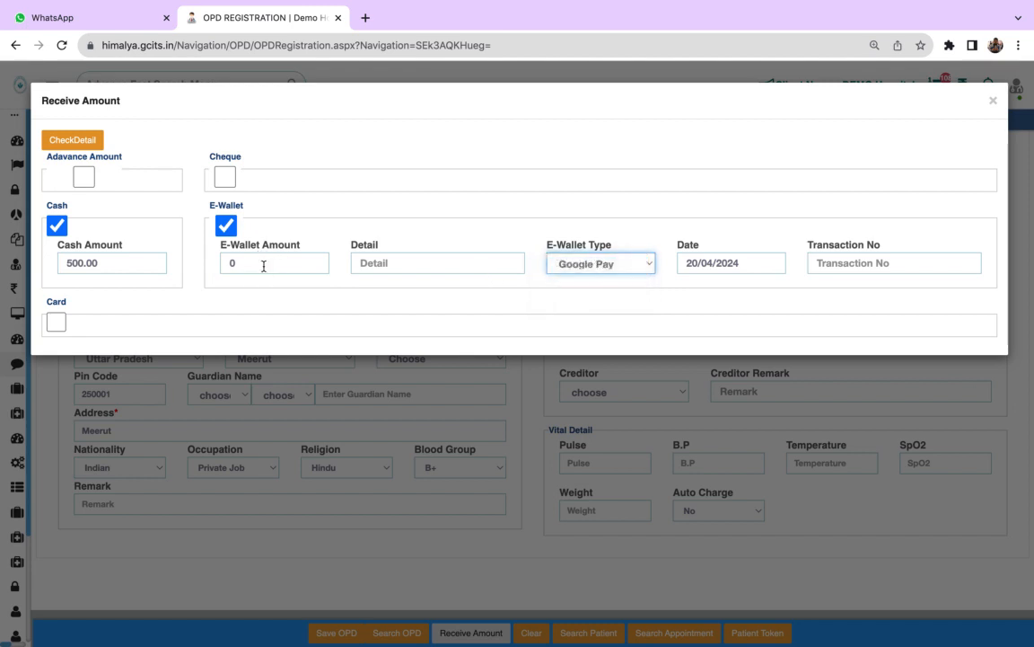
pyautogui.click(245, 264)
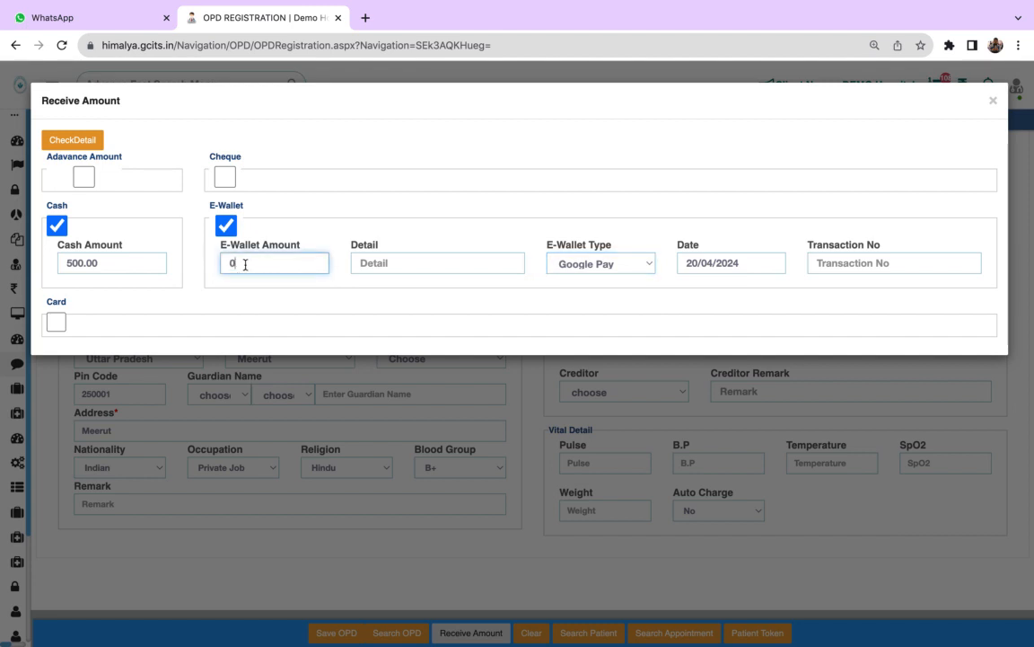
pyautogui.click(377, 270)
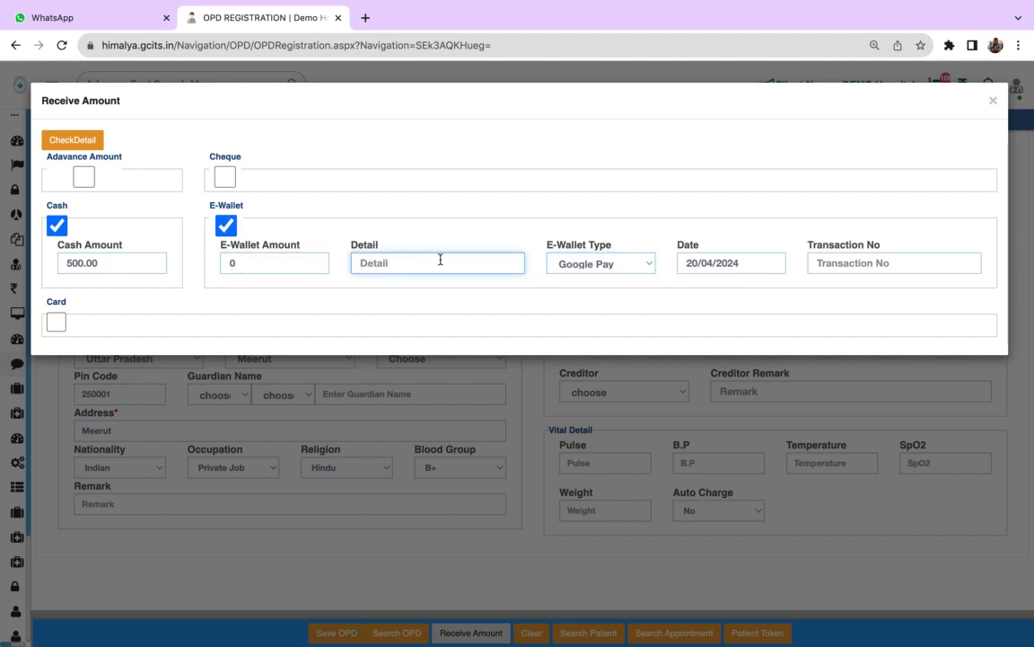
pyautogui.click(619, 266)
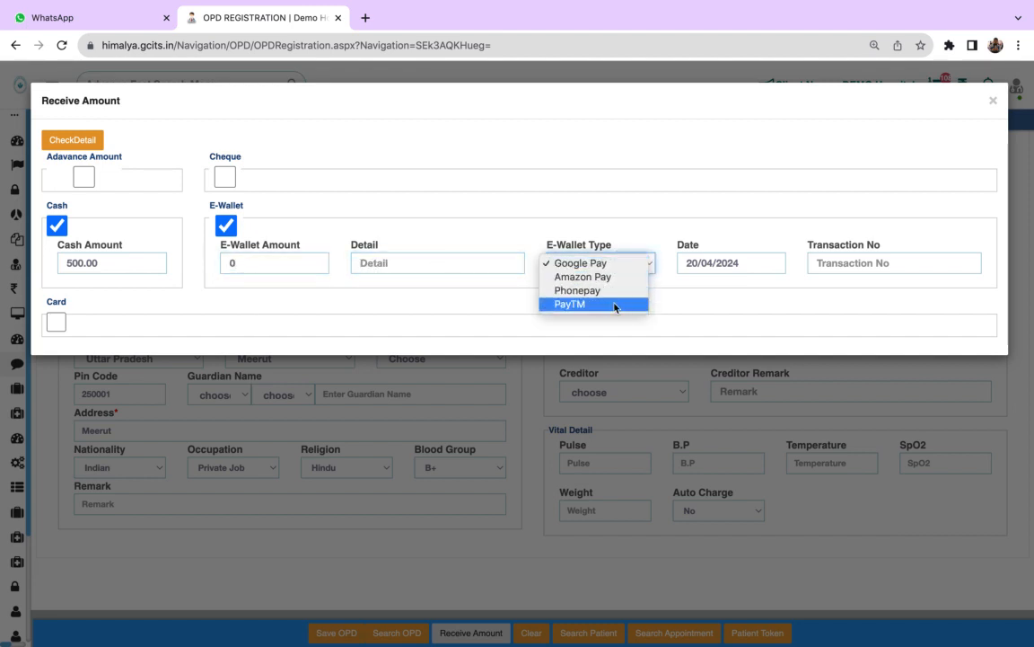
pyautogui.click(862, 278)
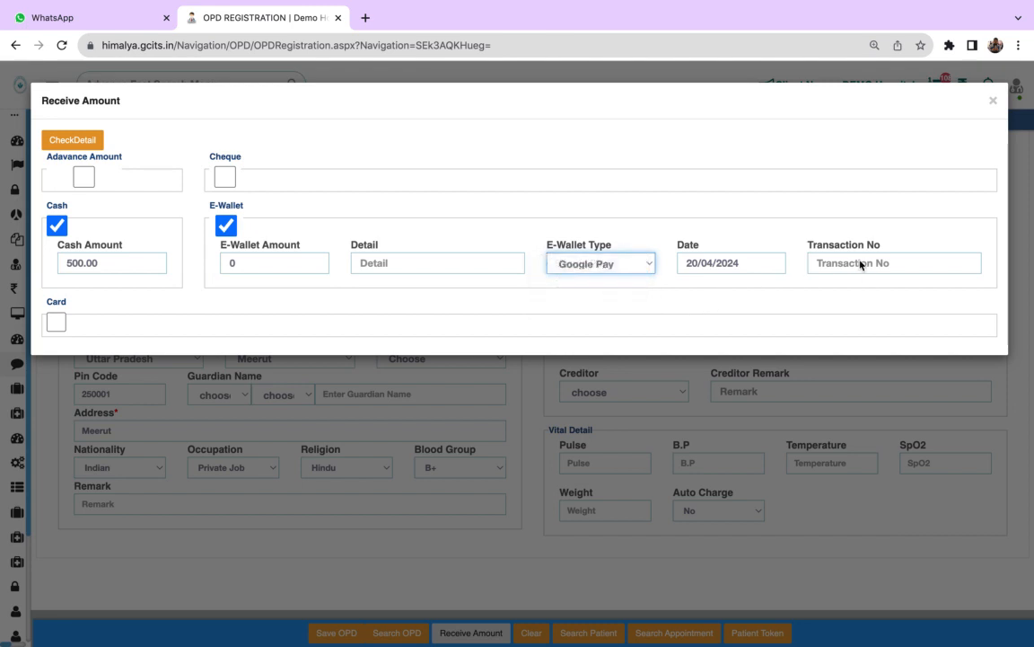
pyautogui.click(55, 322)
pyautogui.click(117, 361)
pyautogui.click(262, 403)
pyautogui.click(306, 409)
pyautogui.click(56, 323)
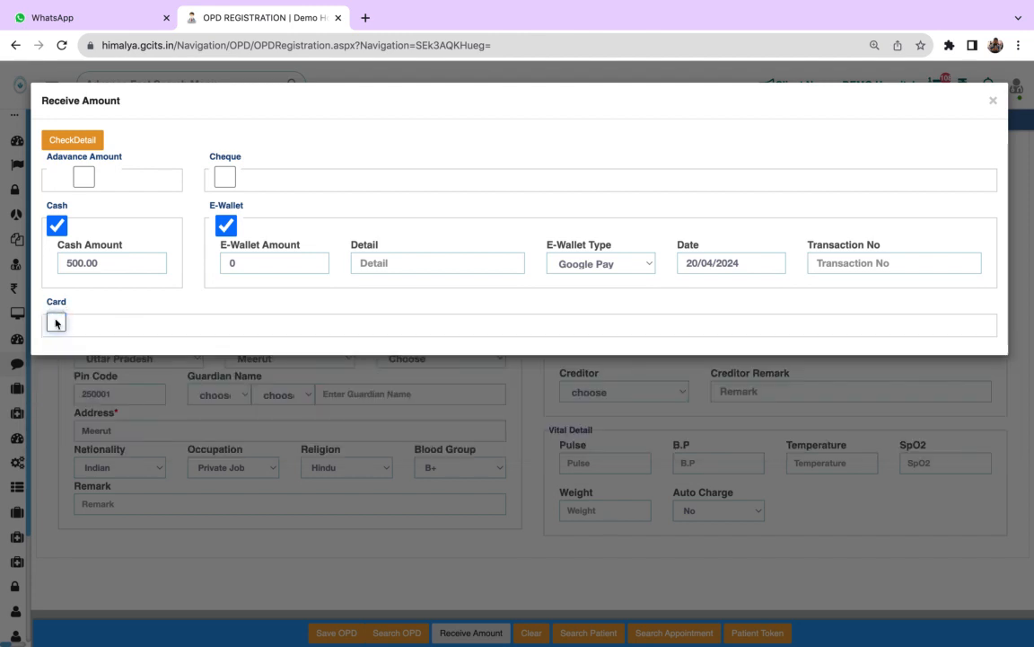
pyautogui.click(226, 225)
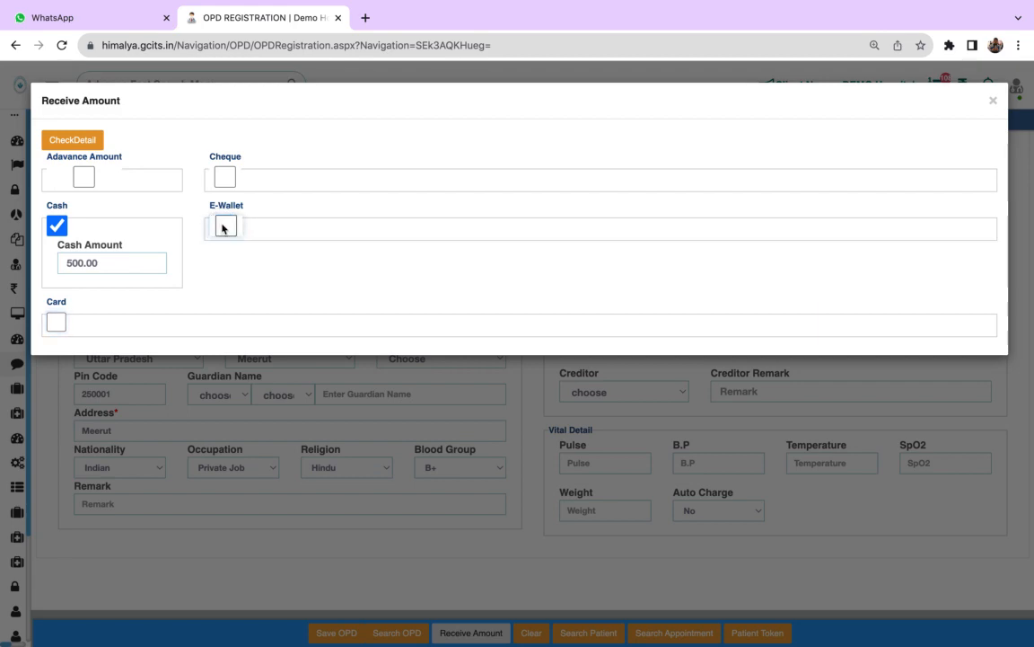
# - Apply the 500.00 cash payment to the registration, check the Receive Amount form again and close it
pyautogui.click(95, 141)
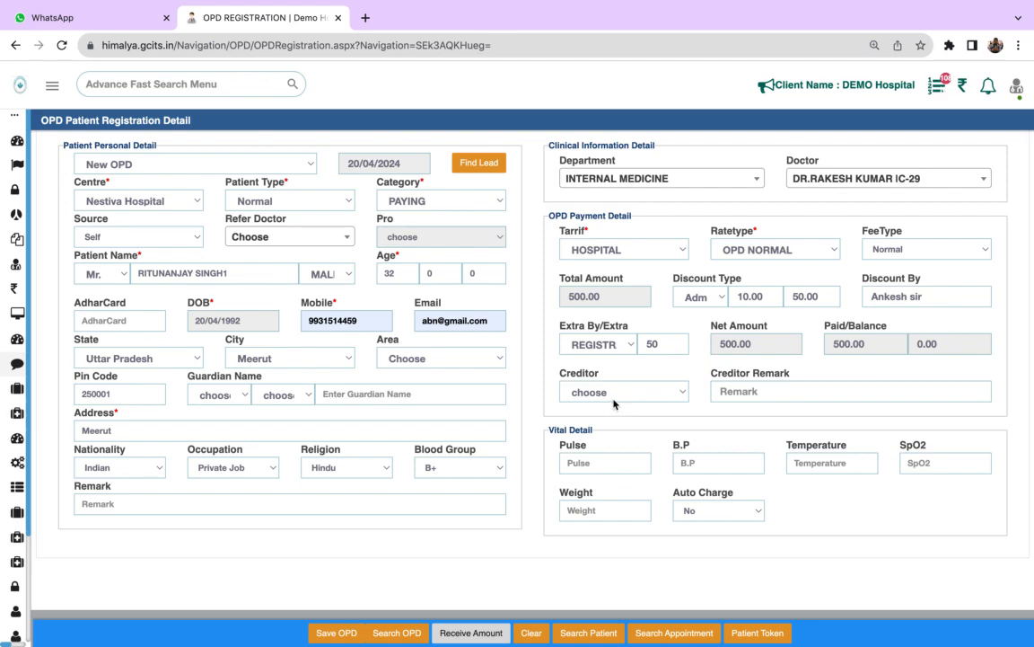
pyautogui.click(474, 631)
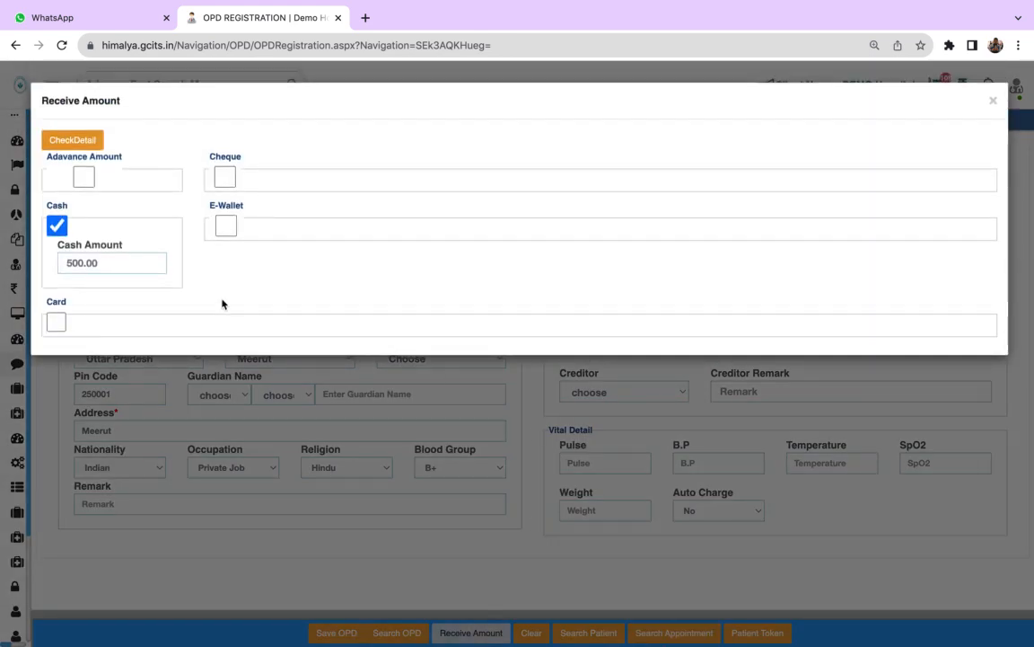
pyautogui.click(993, 100)
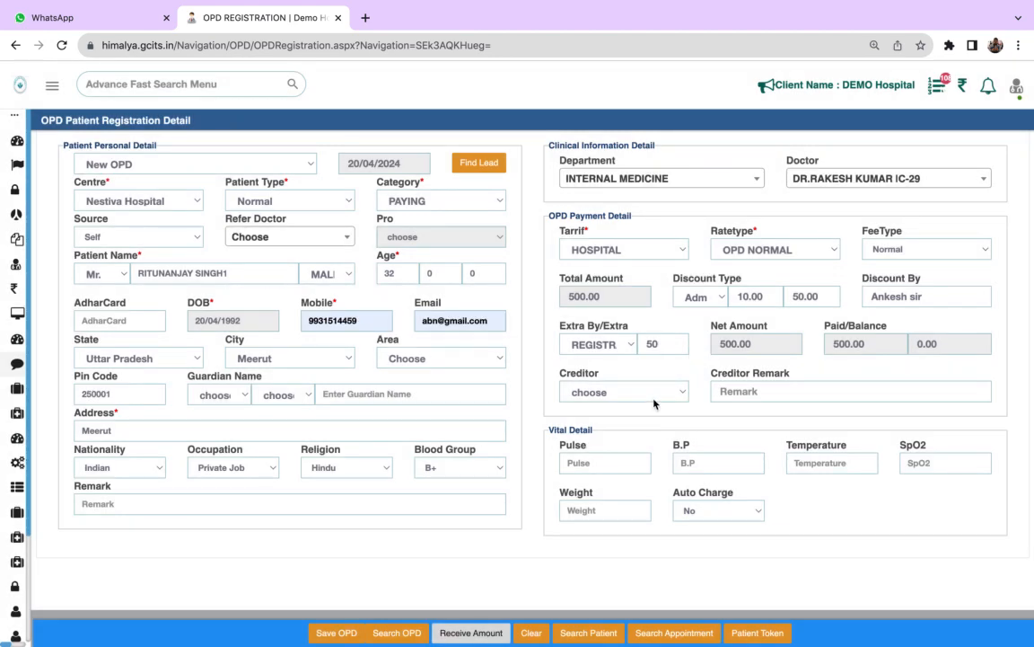
pyautogui.click(652, 395)
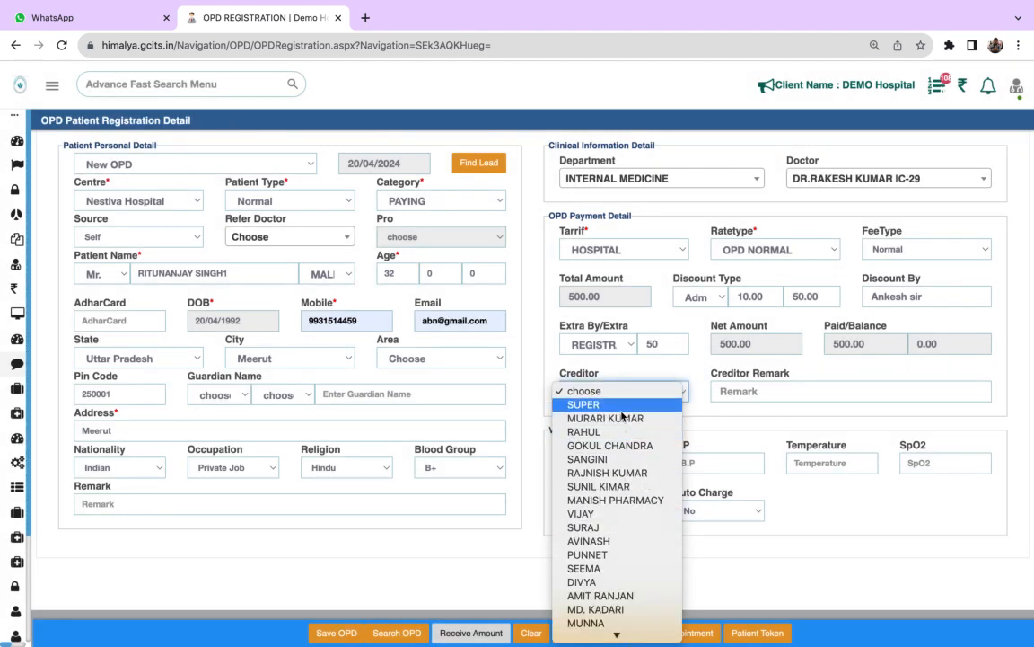
pyautogui.click(593, 391)
pyautogui.click(743, 391)
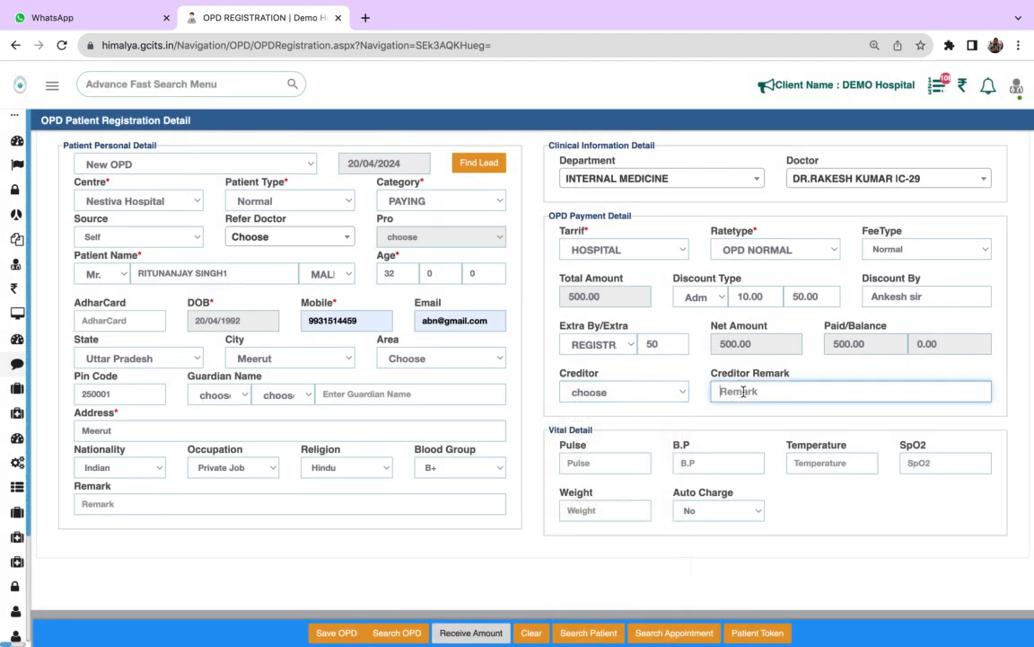
# - Save the OPD registration and confirm the billing so the receipt and OPD card are generated
pyautogui.click(332, 633)
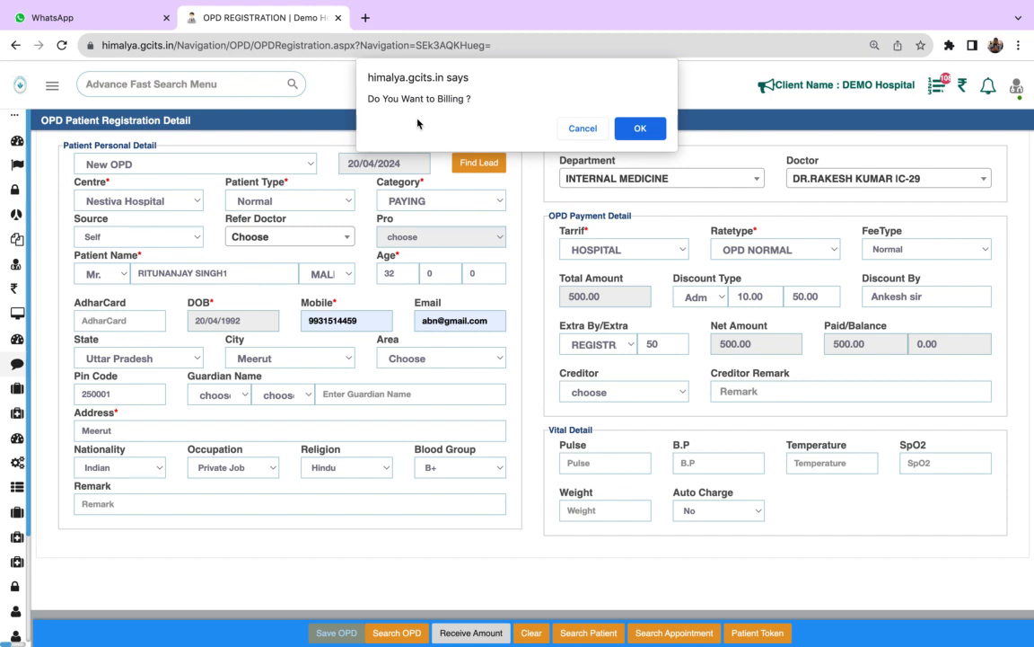
pyautogui.click(578, 130)
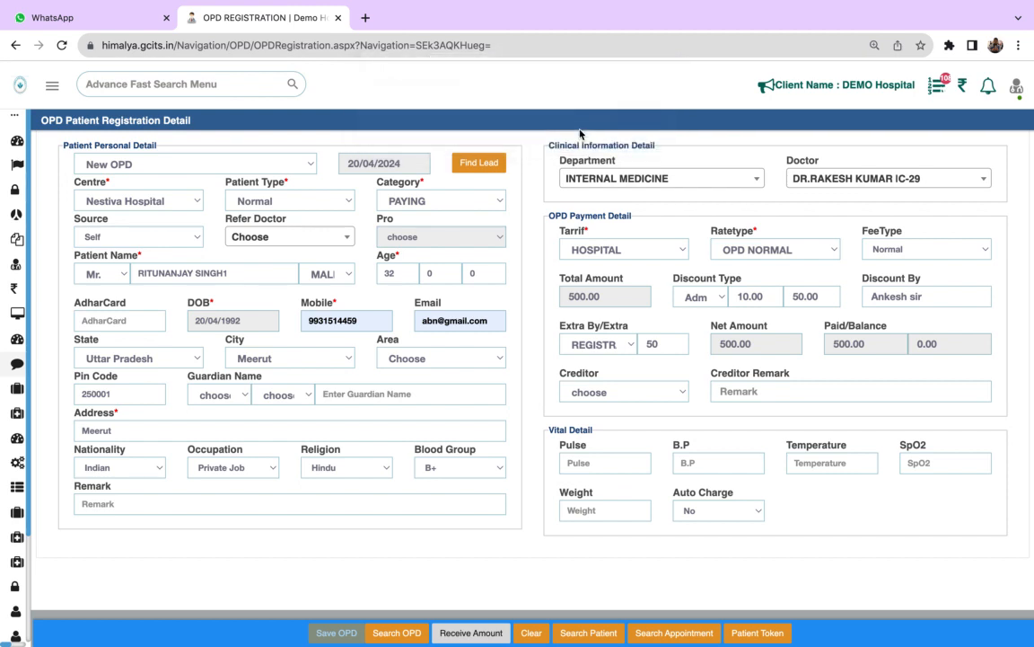
pyautogui.click(629, 130)
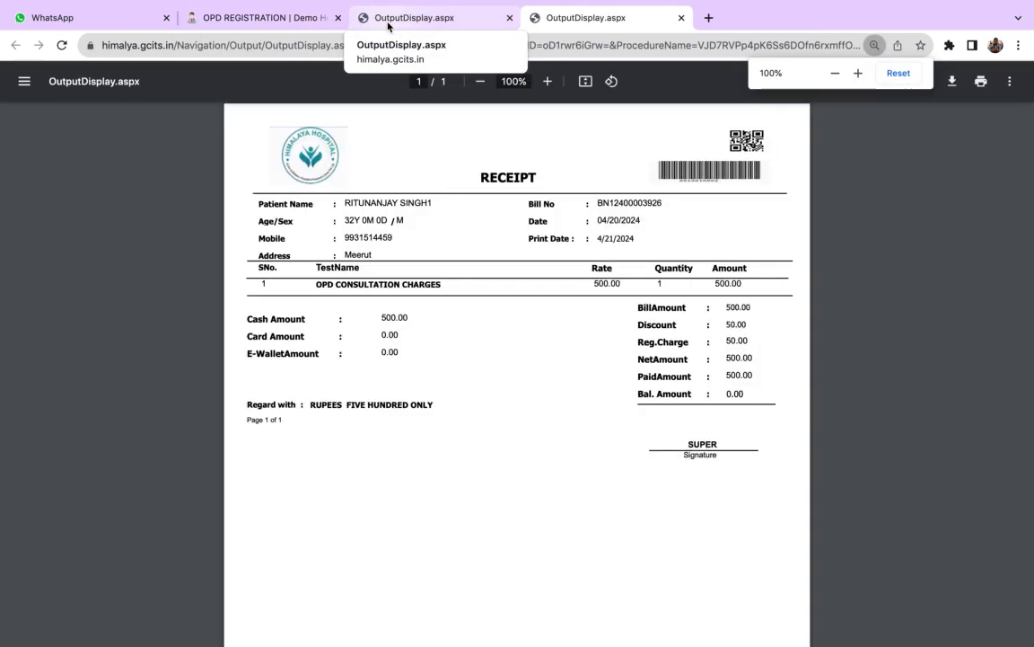
# - Return briefly to the registration form, then examine the generated OPD card from its patient details to the investigations section
pyautogui.click(295, 13)
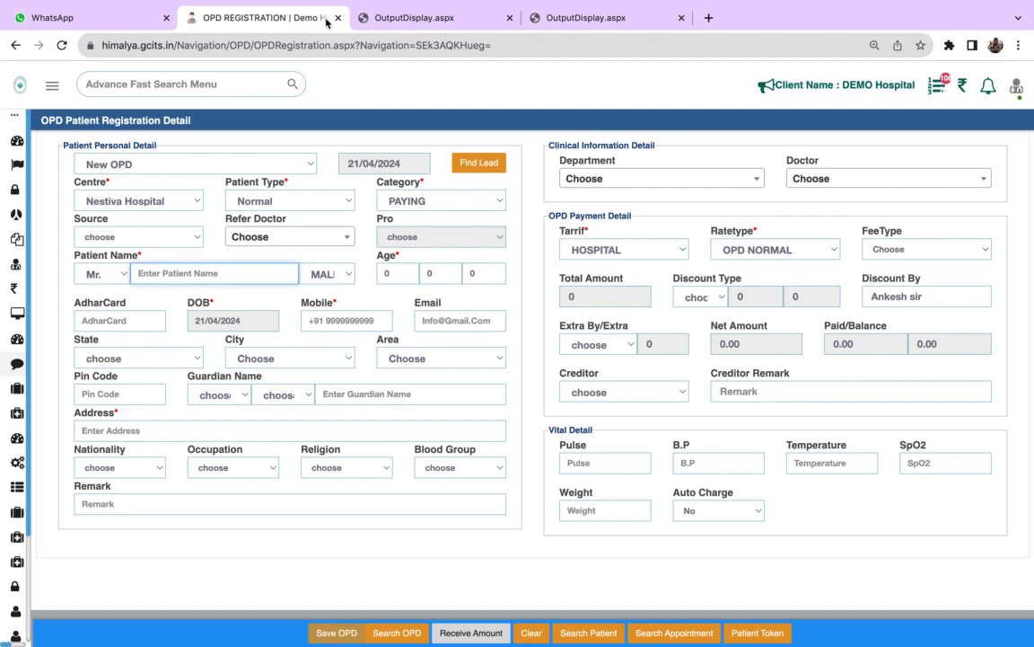
pyautogui.click(378, 17)
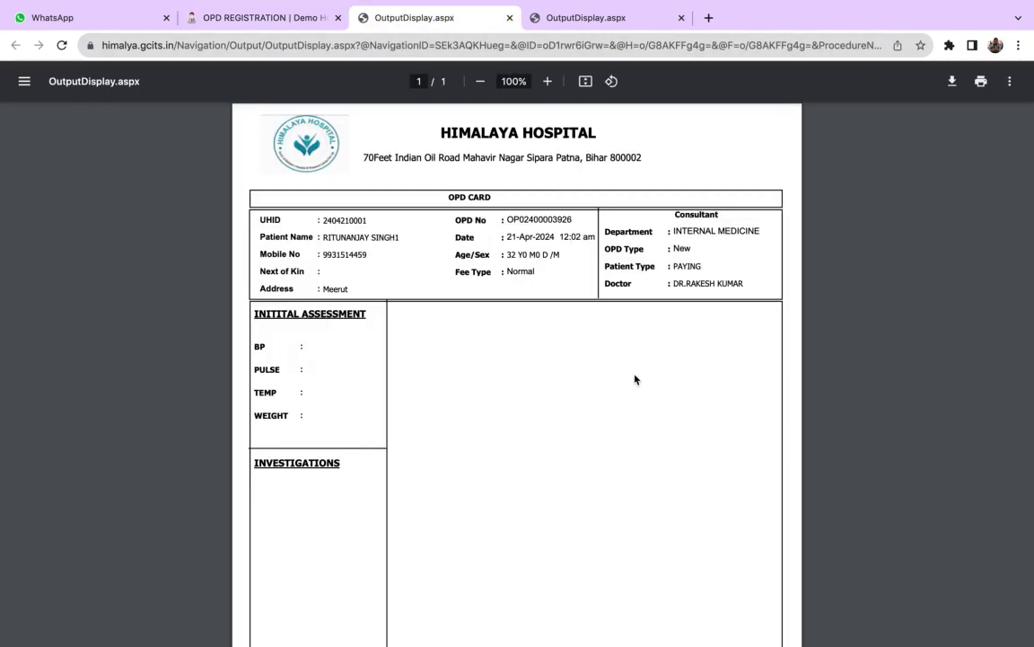
pyautogui.scroll(-3, 635, 379)
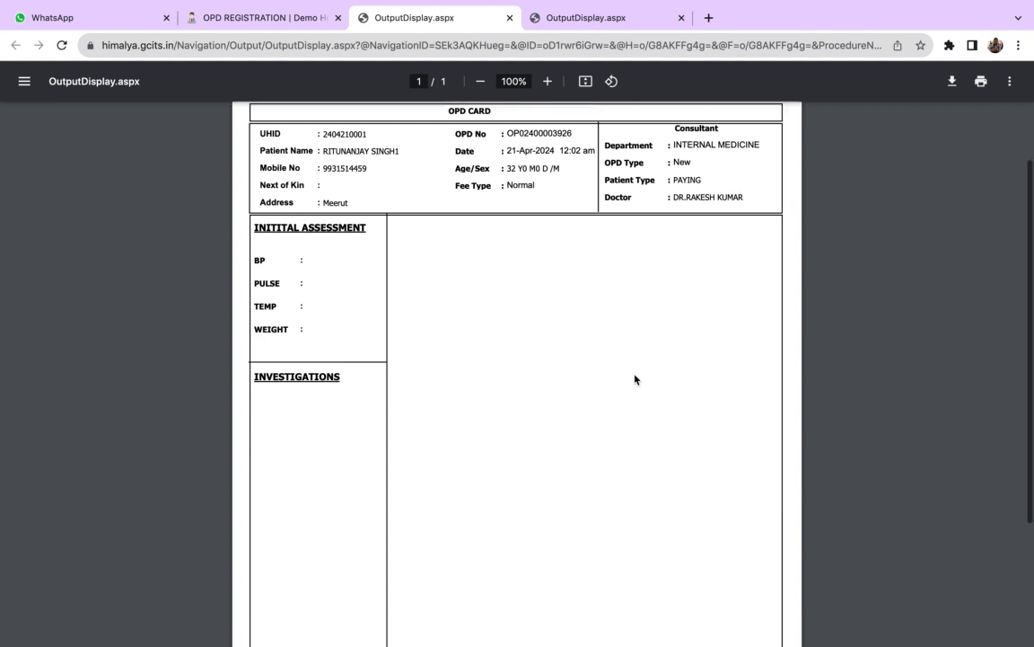
pyautogui.scroll(3, 634, 379)
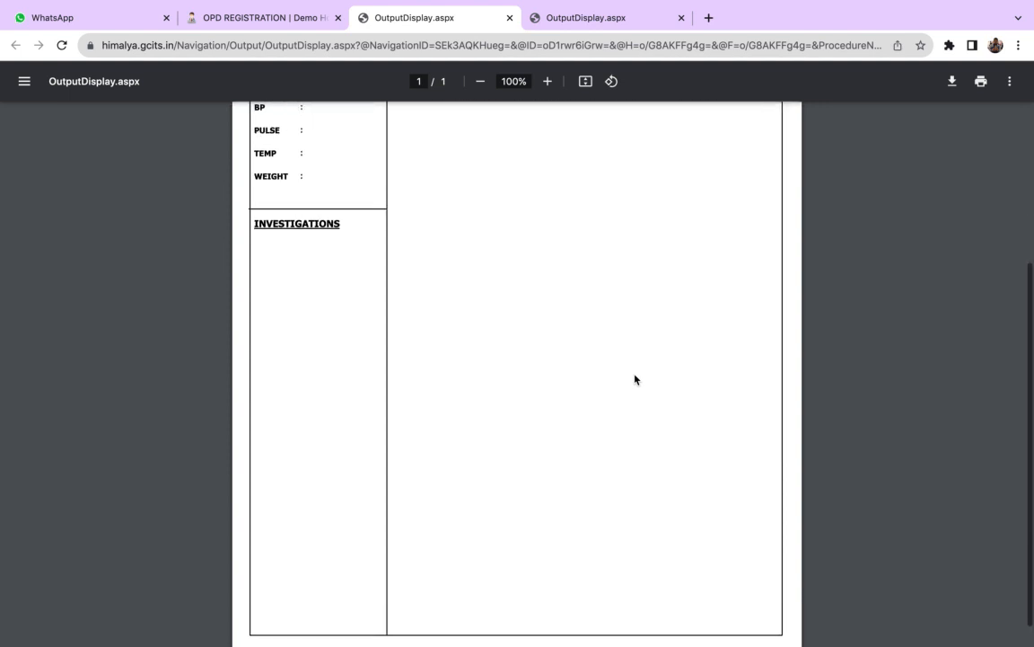
# - Review the patient details on the OPD card and the payment receipt, and return to the registration form
pyautogui.scroll(1, 635, 379)
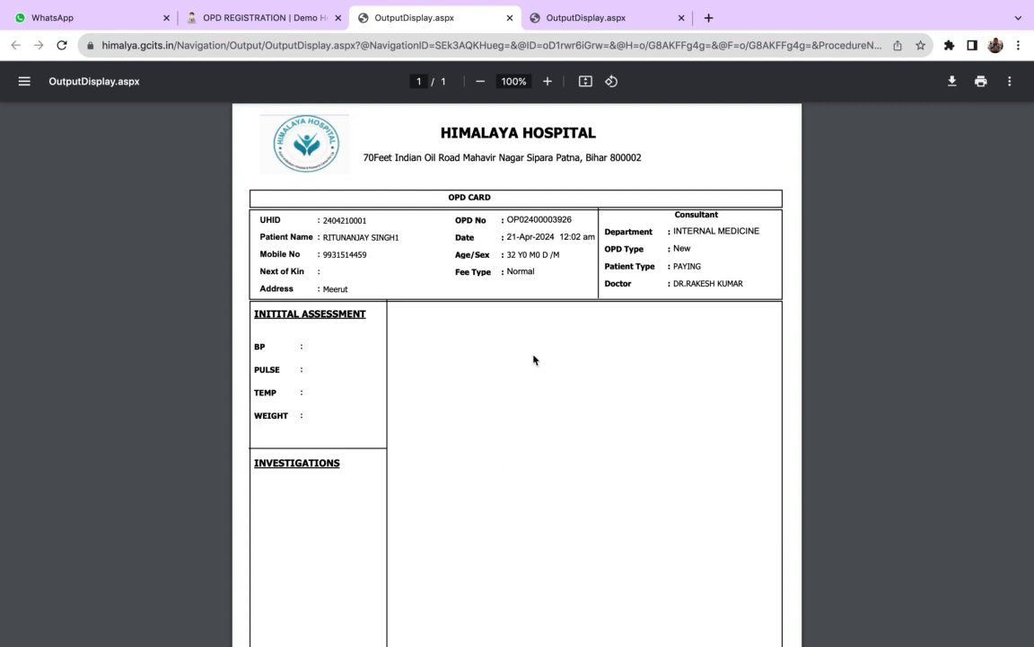
pyautogui.click(566, 17)
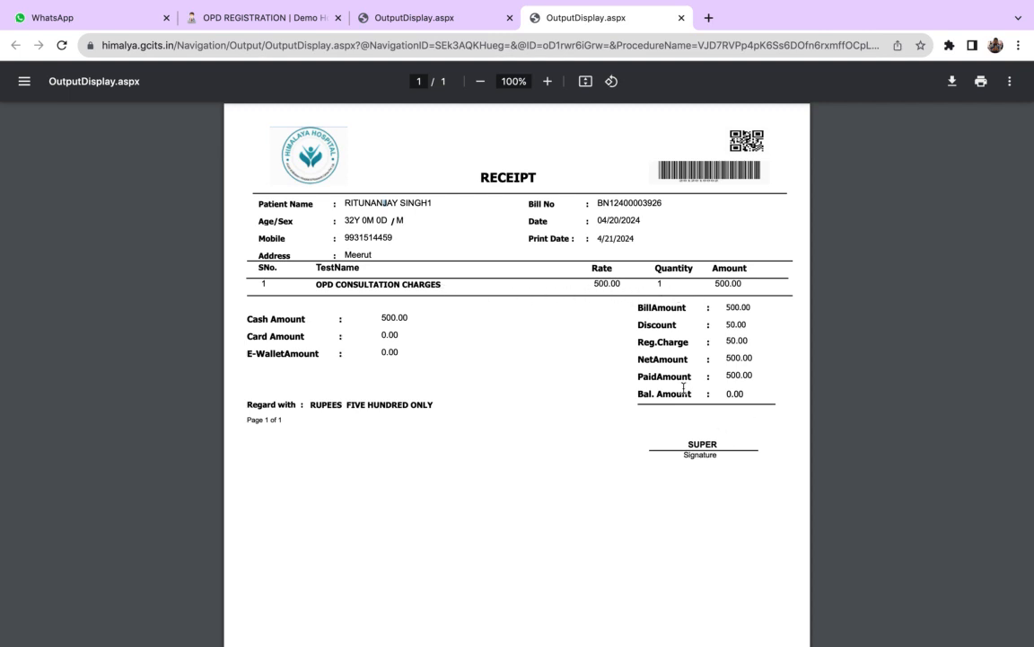
pyautogui.click(310, 20)
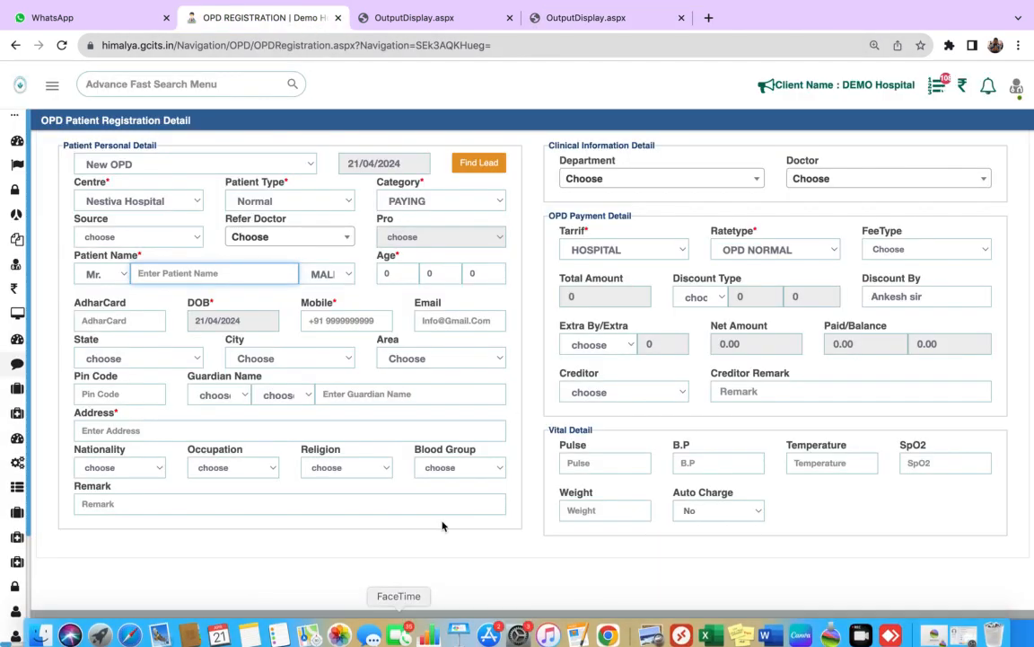
# - Open the OPD patient search and view the actions available for the newly registered Internal Medicine patient's record
pyautogui.click(402, 633)
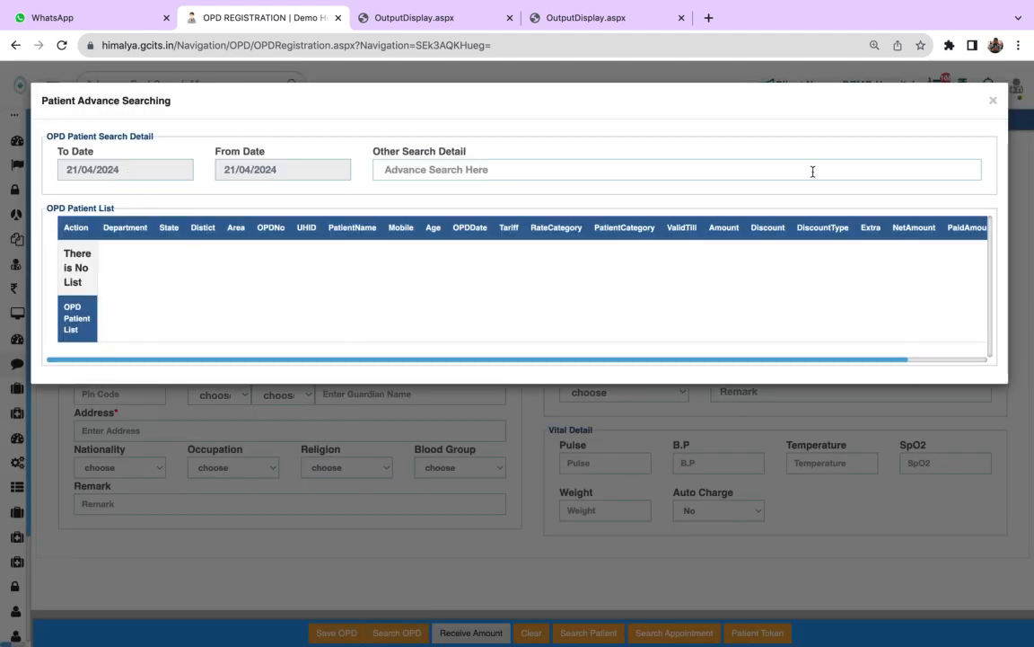
pyautogui.click(993, 101)
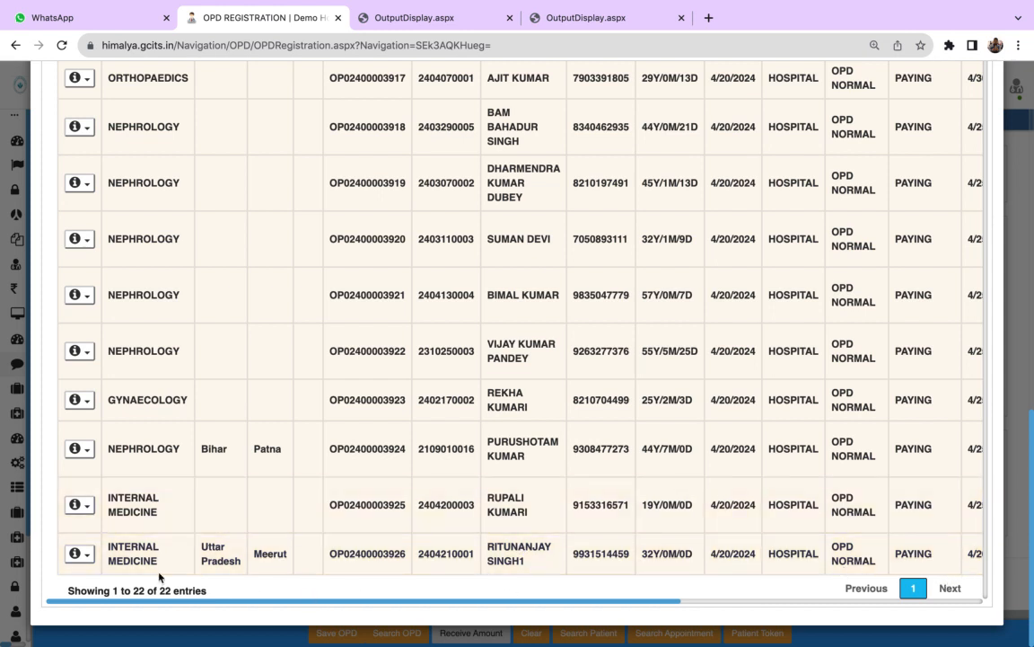
pyautogui.click(87, 558)
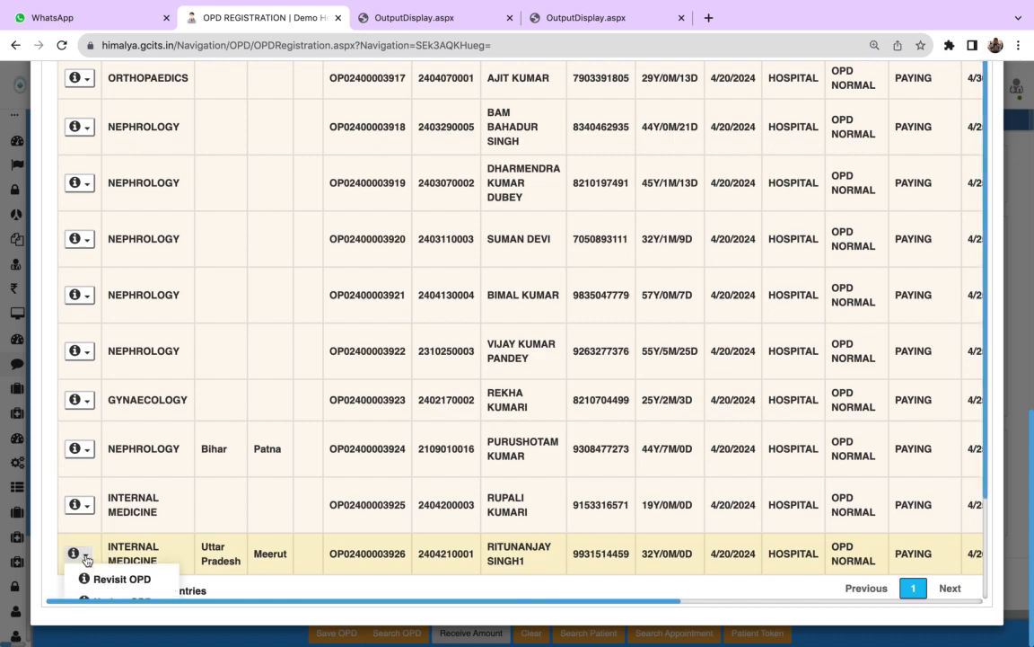
pyautogui.scroll(-2, 629, 539)
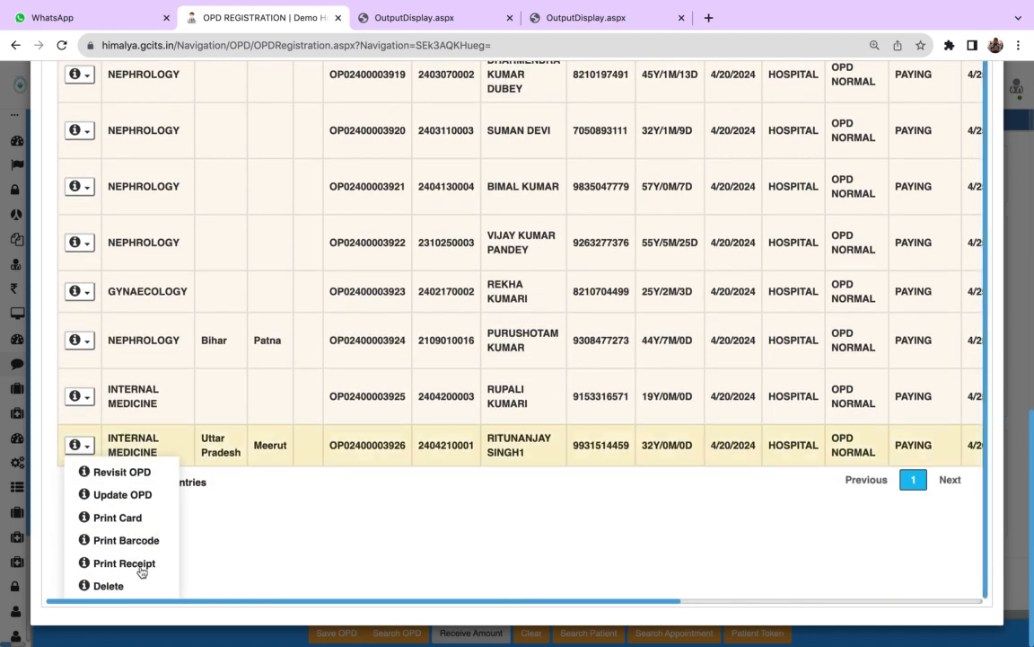
pyautogui.scroll(2, 81, 414)
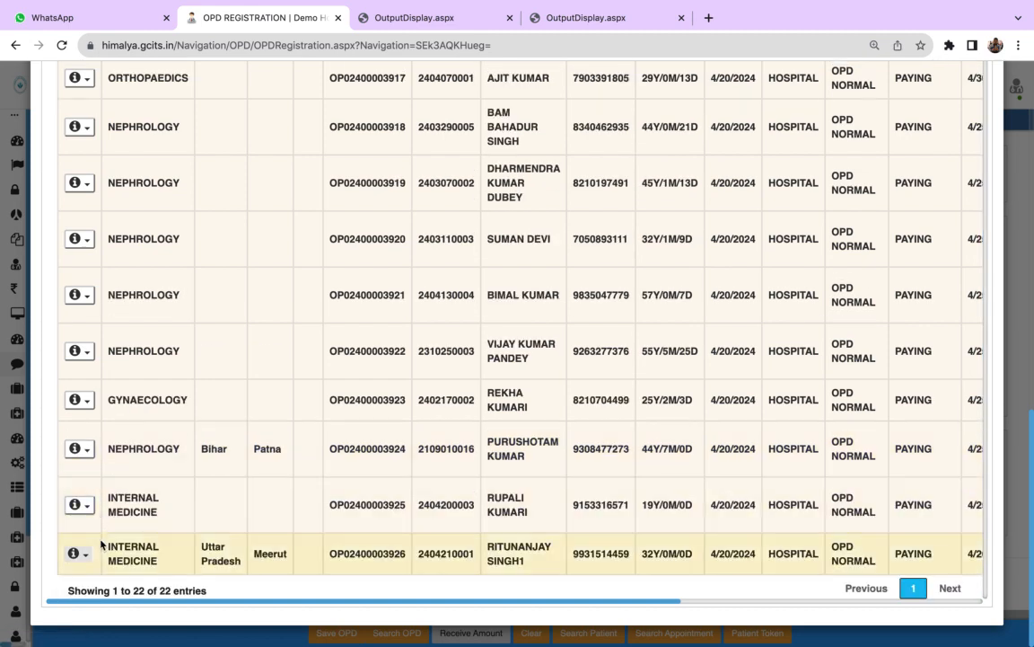
# - Reprint the receipt of the newly registered patient from the OPD patient list, return to the registration page and close the patient search
pyautogui.click(77, 554)
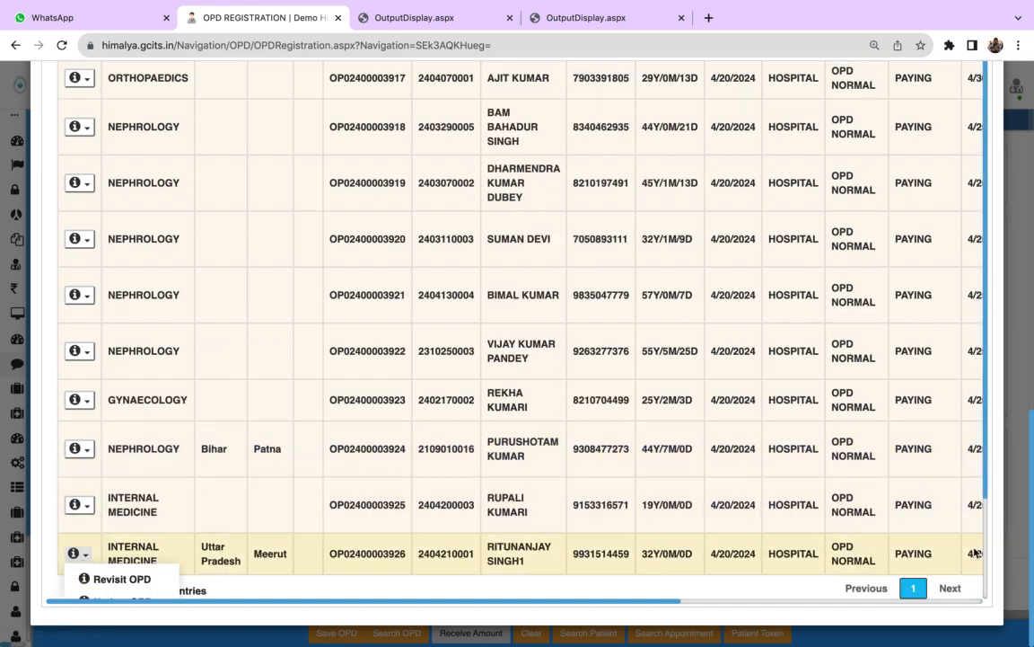
pyautogui.scroll(-2, 983, 550)
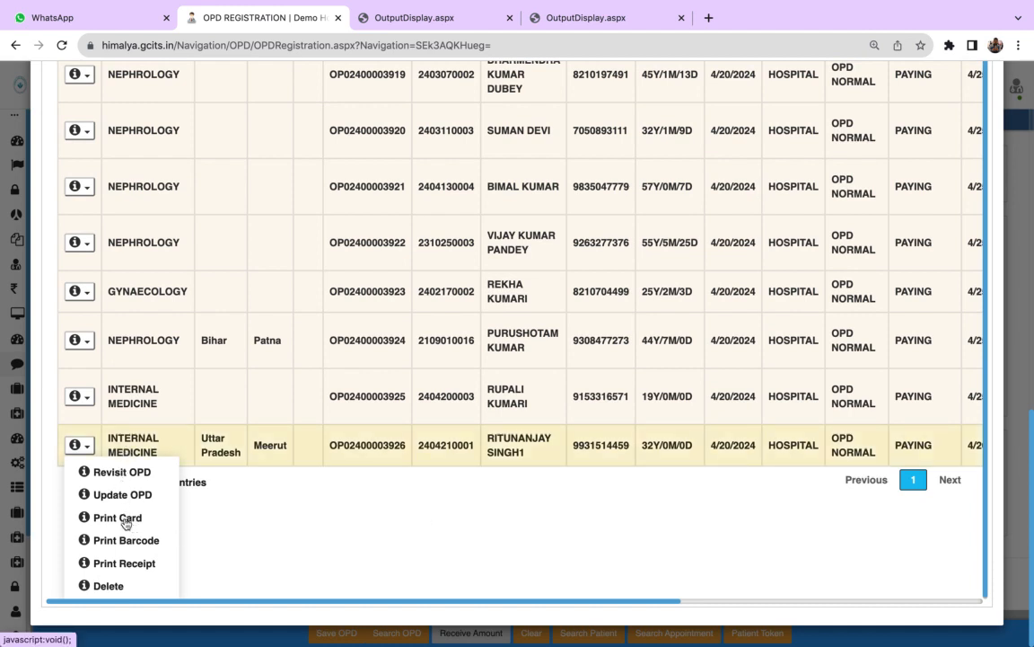
pyautogui.click(124, 563)
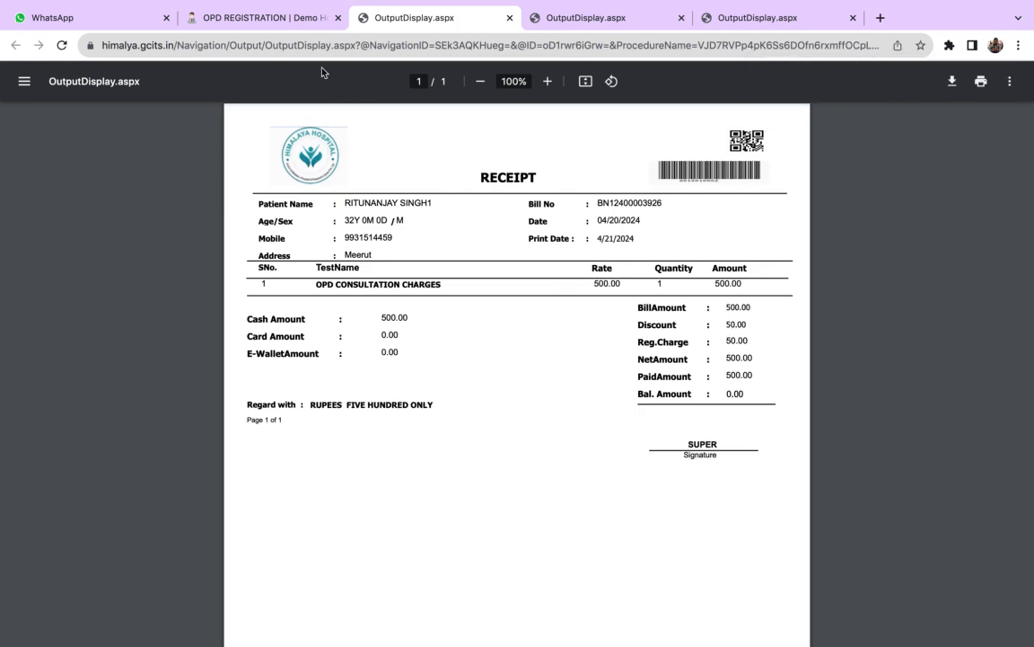
pyautogui.click(286, 17)
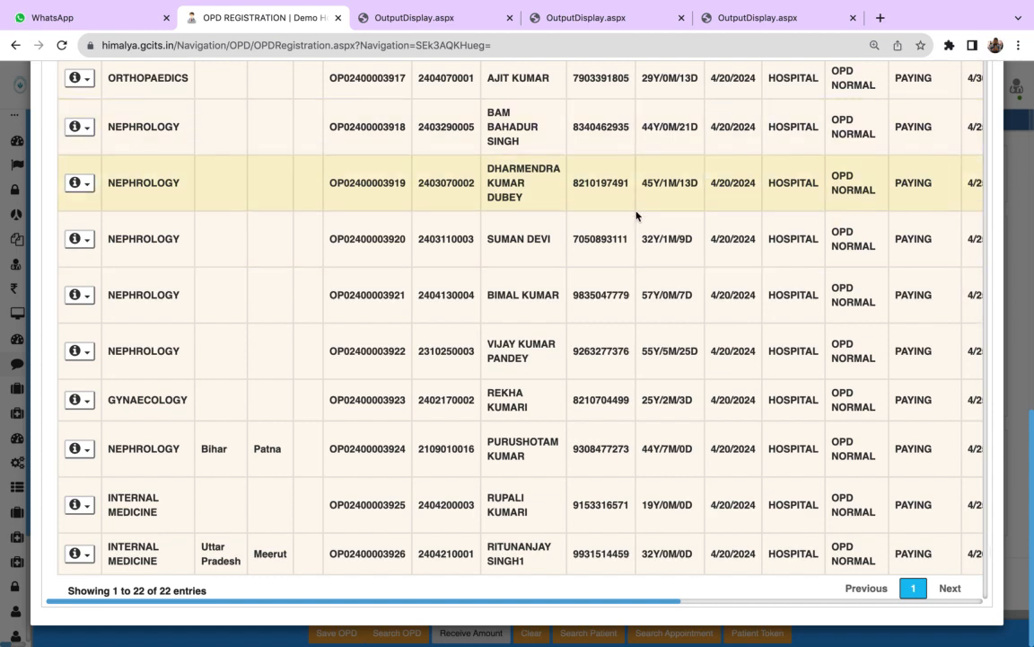
pyautogui.scroll(15, 994, 94)
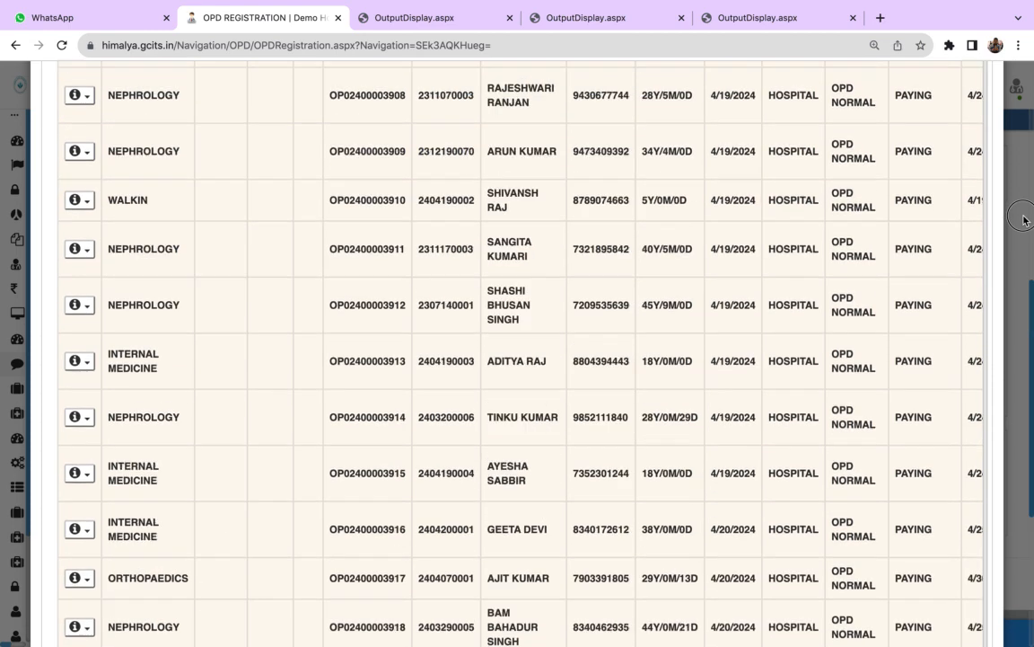
pyautogui.click(987, 100)
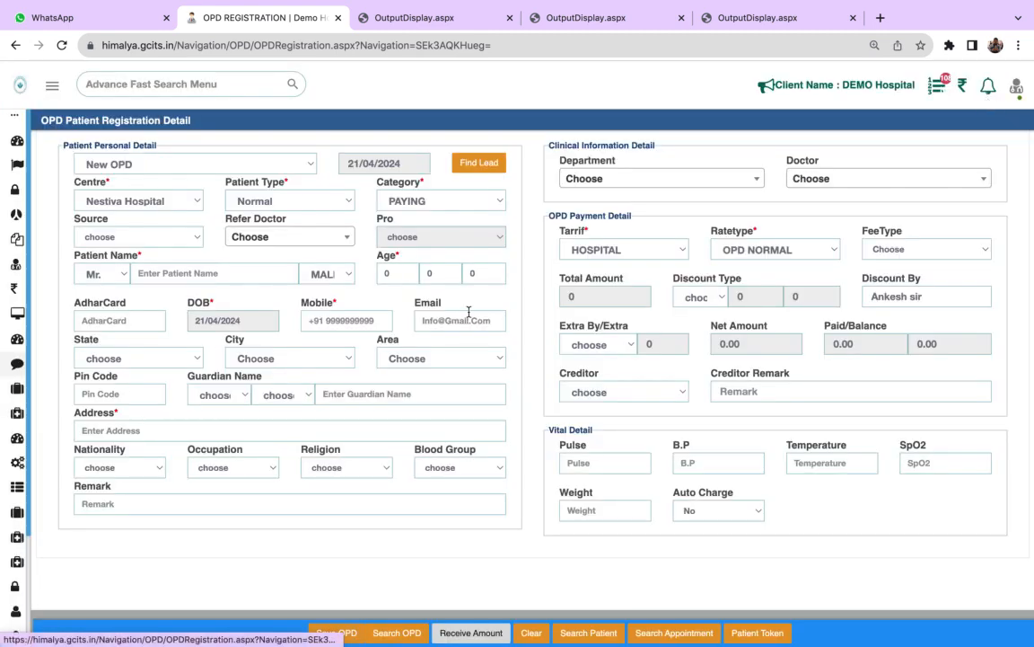
# - Open the OPD Prescription page and search its OPD patients with the To Date set to 20/04/2024
pyautogui.moveTo(20, 316)
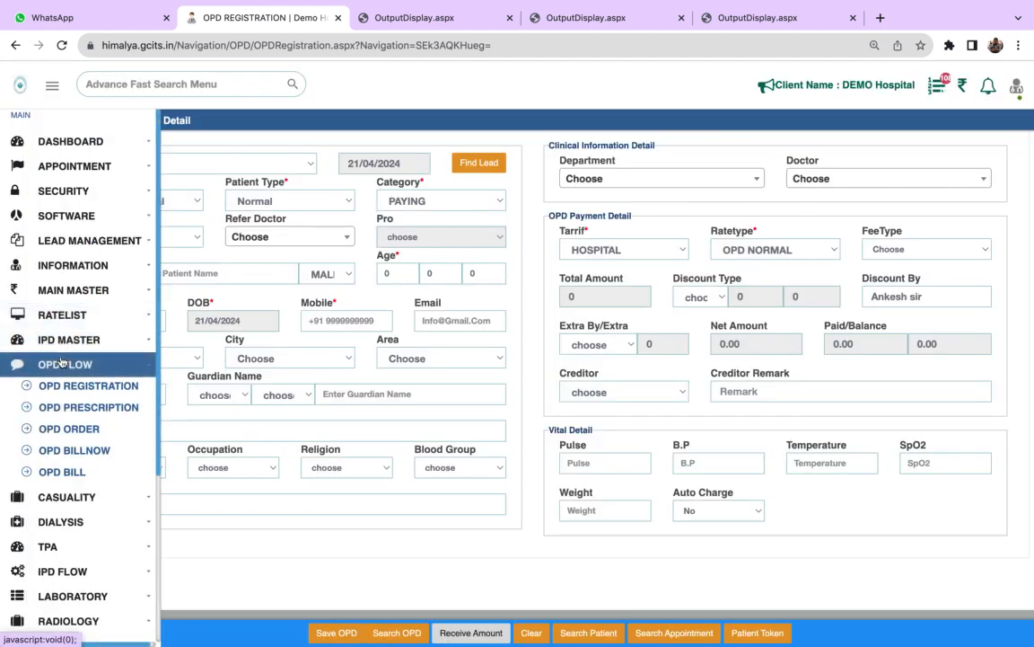
pyautogui.click(72, 409)
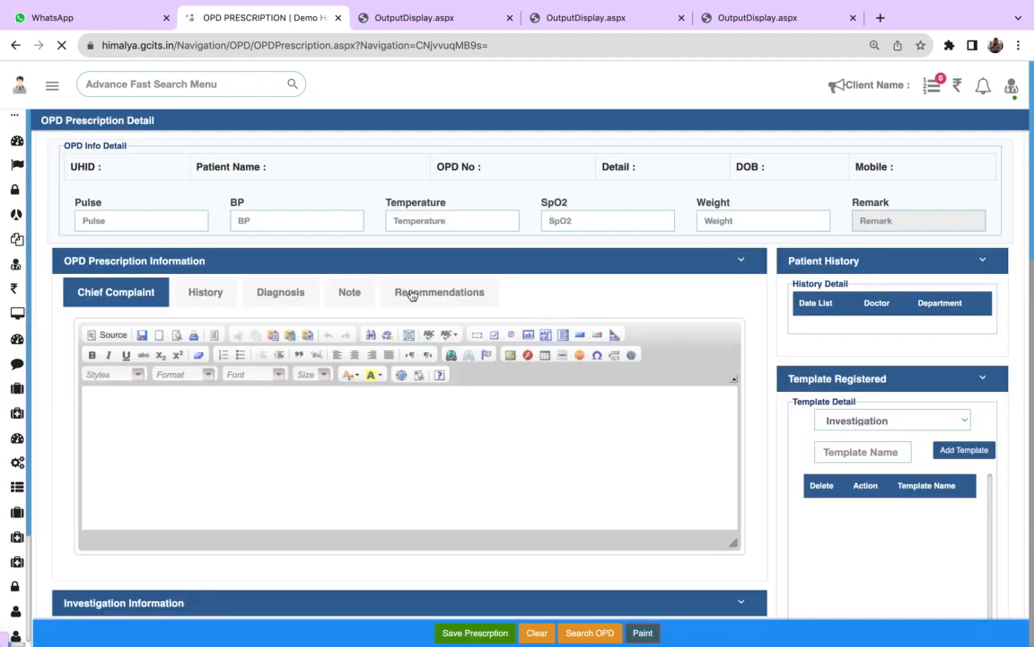
pyautogui.moveTo(577, 635)
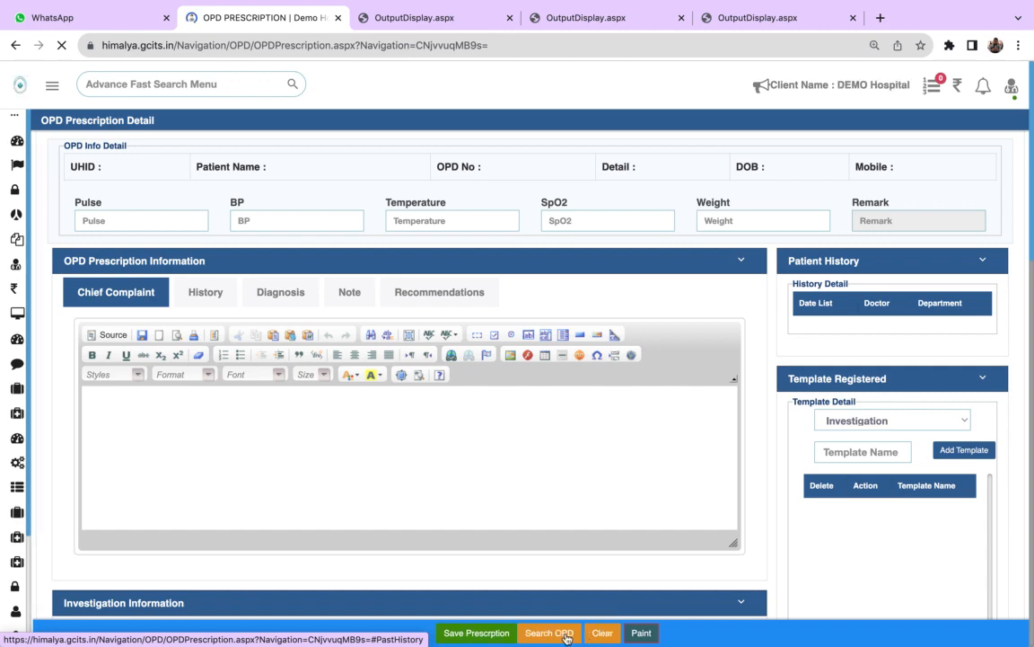
pyautogui.click(567, 638)
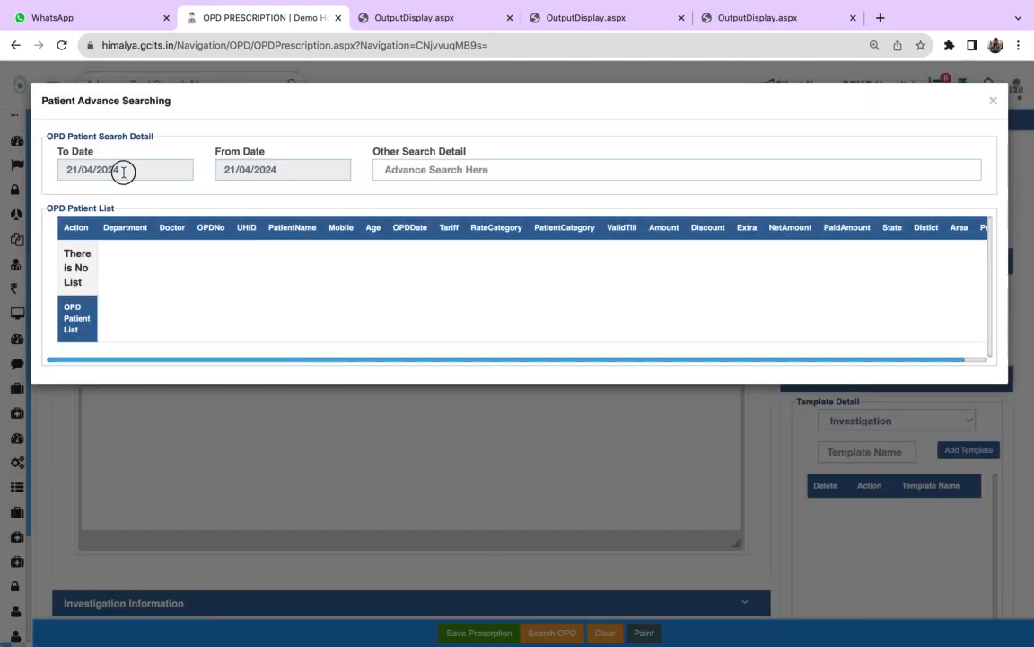
pyautogui.click(126, 170)
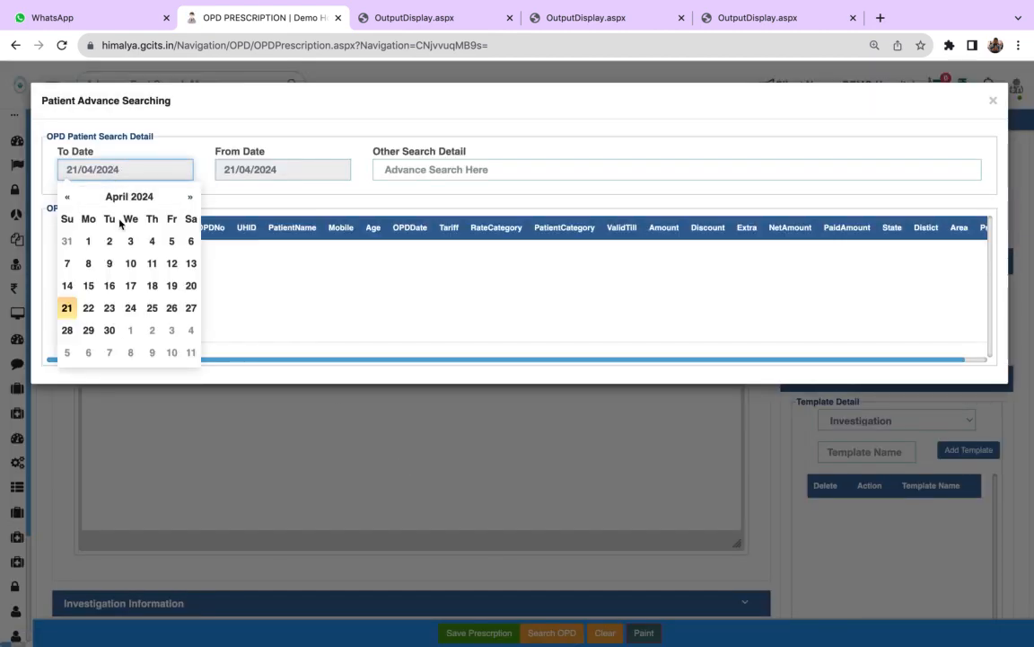
pyautogui.click(190, 286)
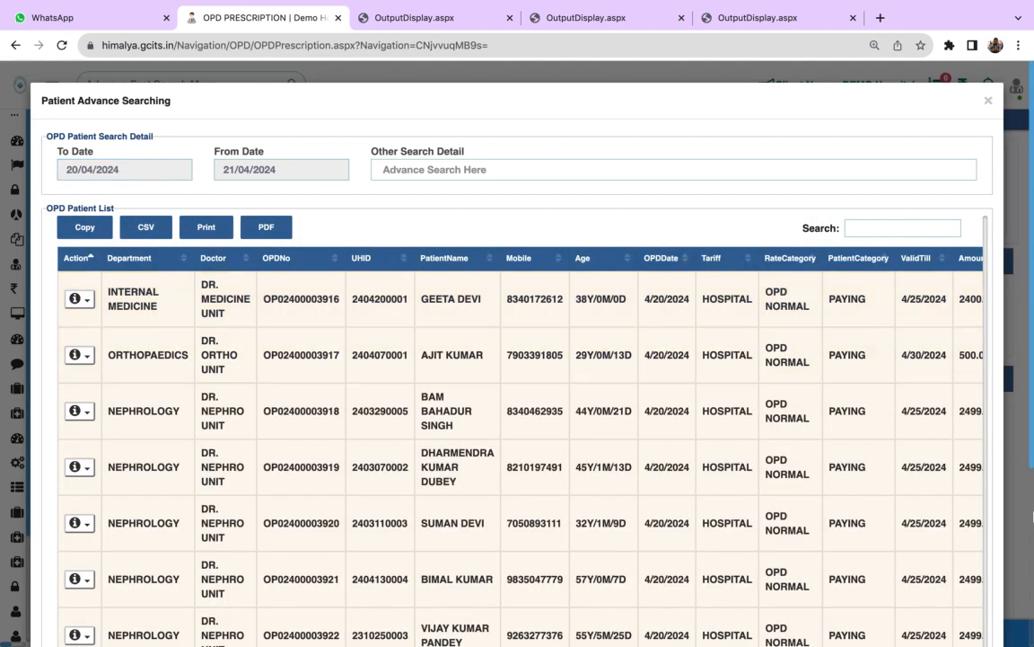
# - Choose the last Internal Medicine patient on the first page of the OPD list for the prescription
pyautogui.scroll(-3, 1027, 516)
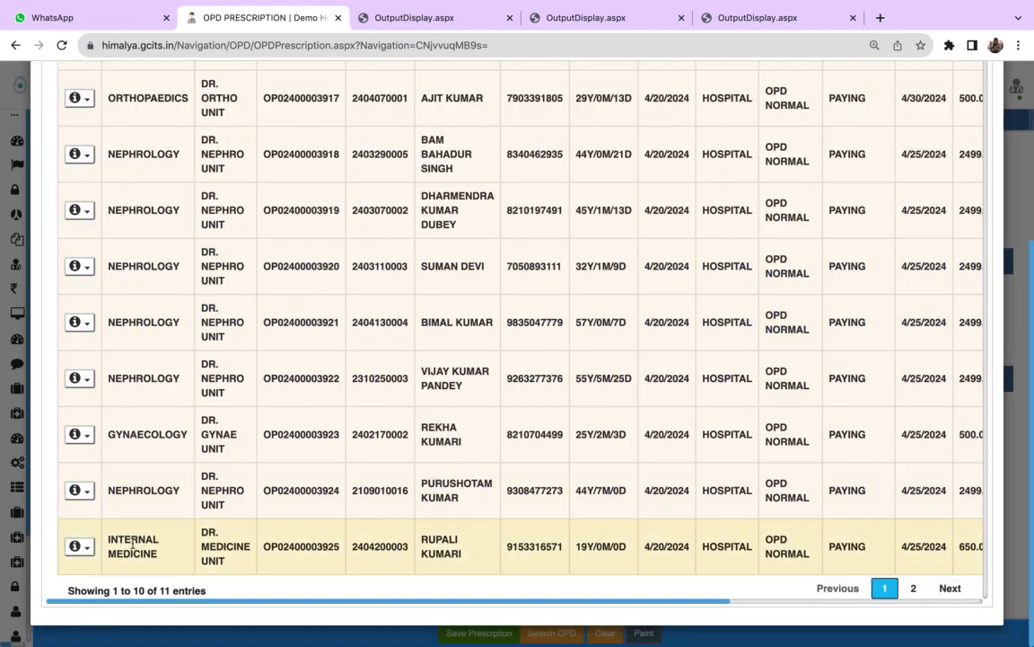
pyautogui.click(87, 550)
pyautogui.click(110, 577)
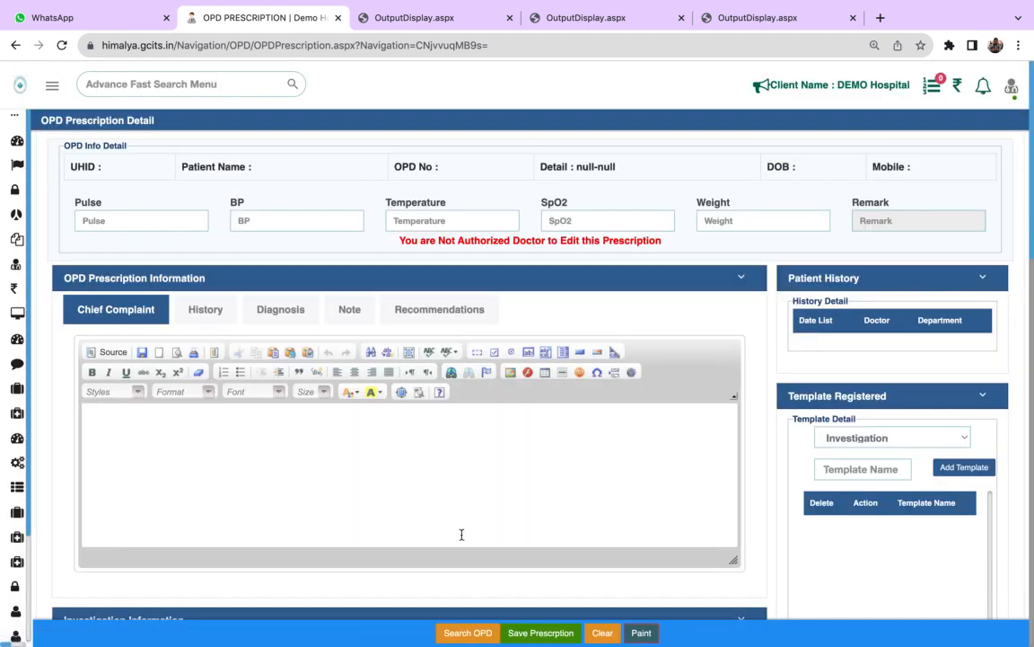
# - Look through the prescription form's investigation, medicine and file upload sections, and return to the prescription information
pyautogui.scroll(-3, 462, 534)
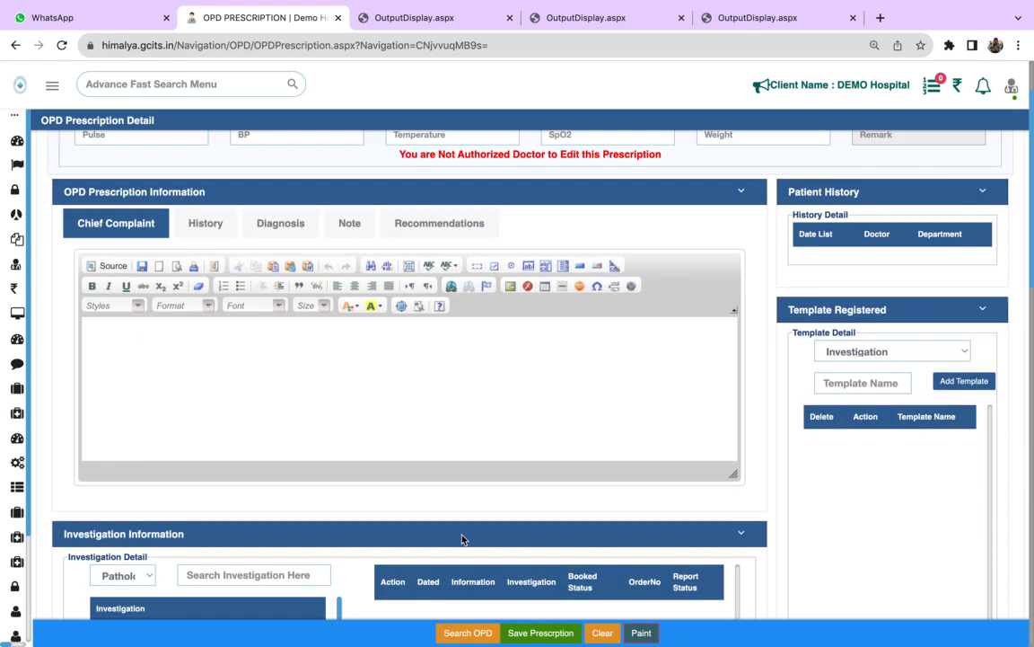
pyautogui.scroll(-7, 461, 539)
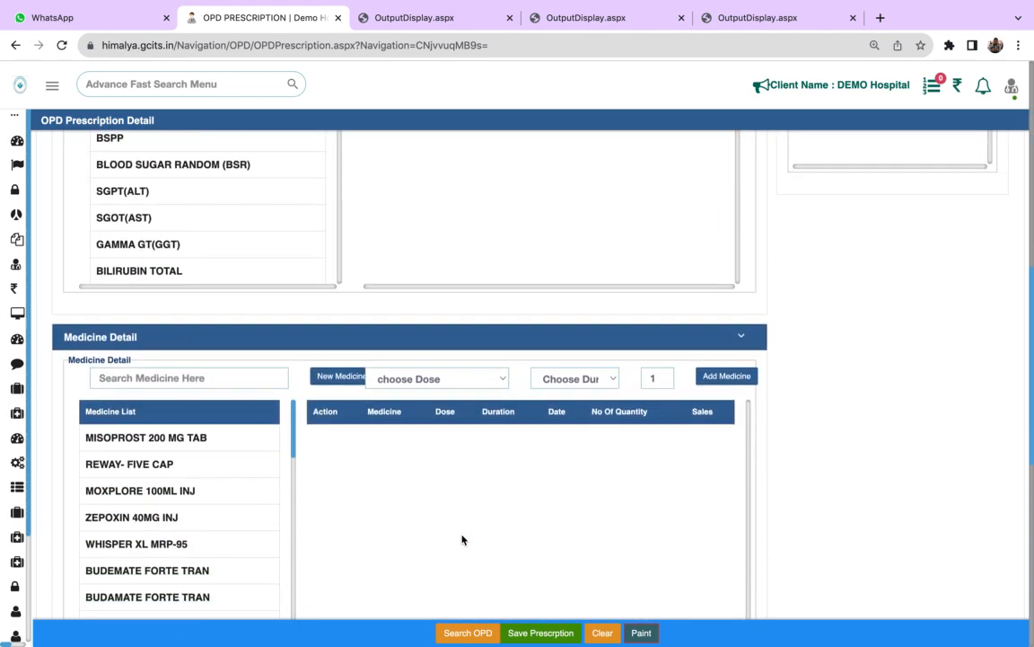
pyautogui.scroll(-3, 462, 538)
pyautogui.click(458, 494)
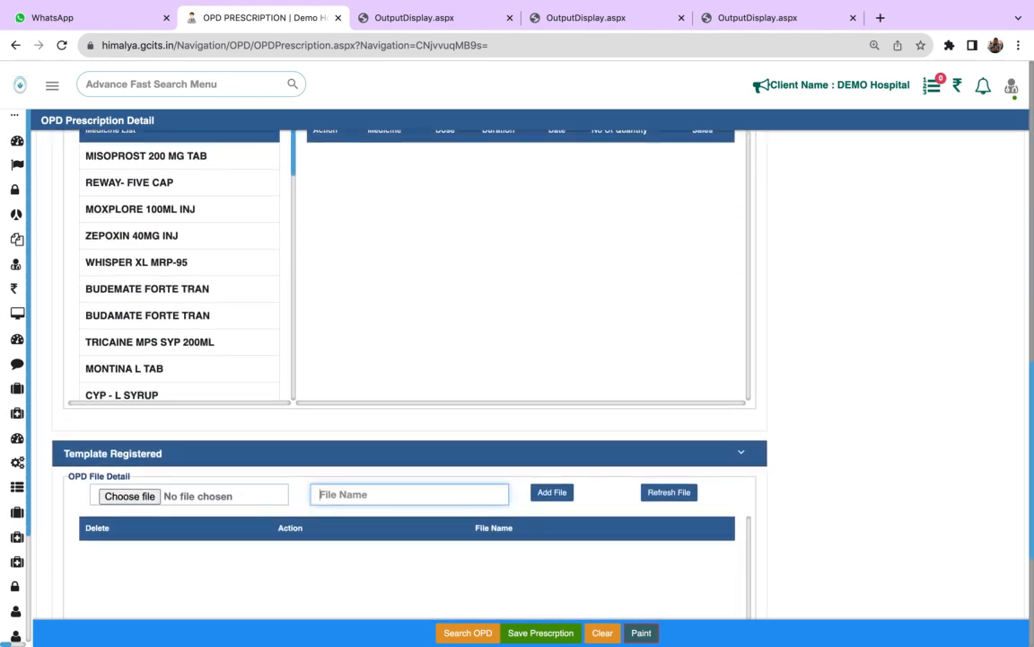
pyautogui.click(591, 453)
pyautogui.click(377, 494)
pyautogui.click(404, 342)
pyautogui.scroll(5, 404, 347)
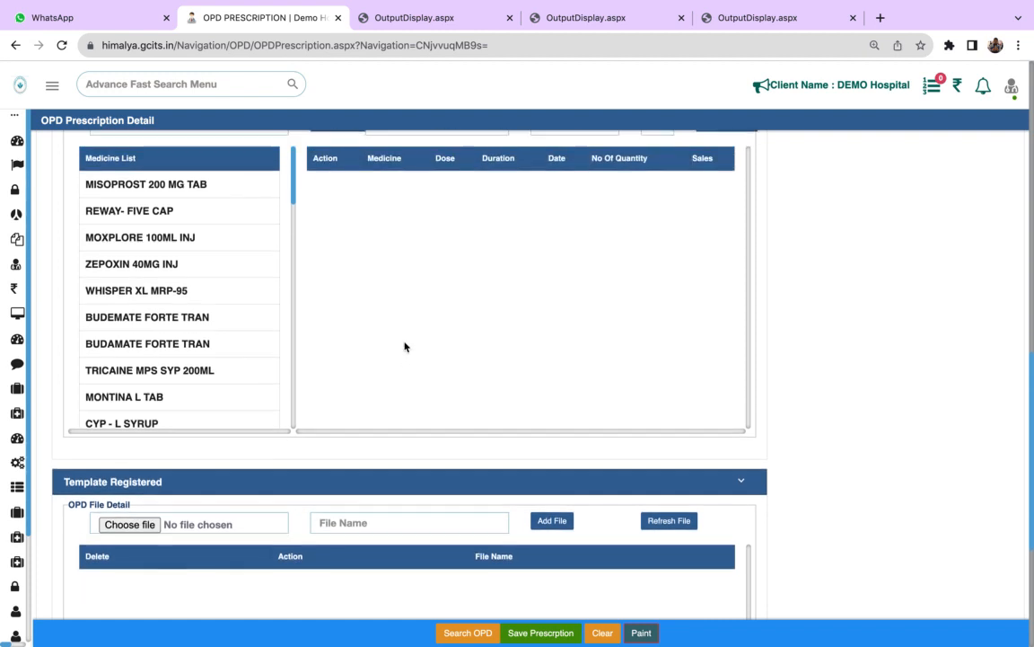
pyautogui.scroll(5, 404, 347)
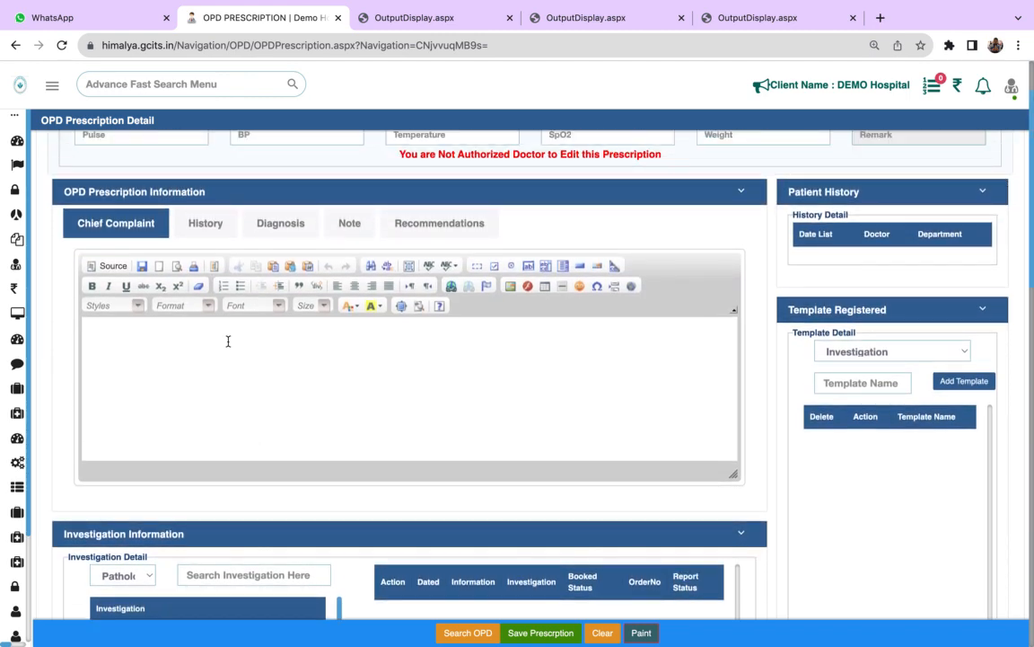
# - View the History, Diagnosis, Note and Recommendations sections of the prescription information and try out text entry in the Recommendations editor
pyautogui.click(205, 228)
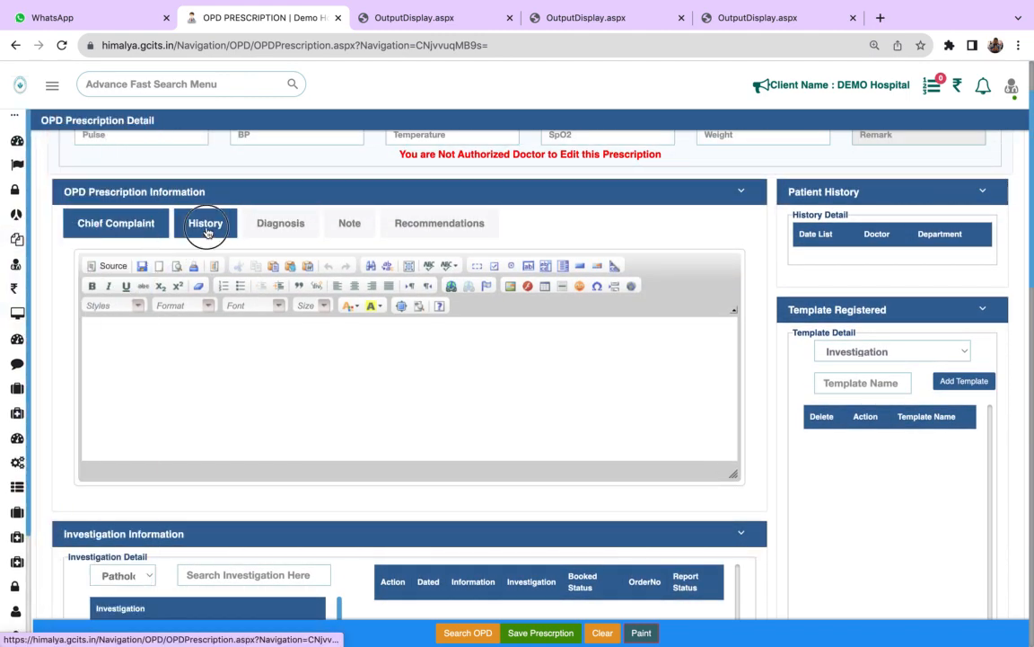
pyautogui.click(270, 225)
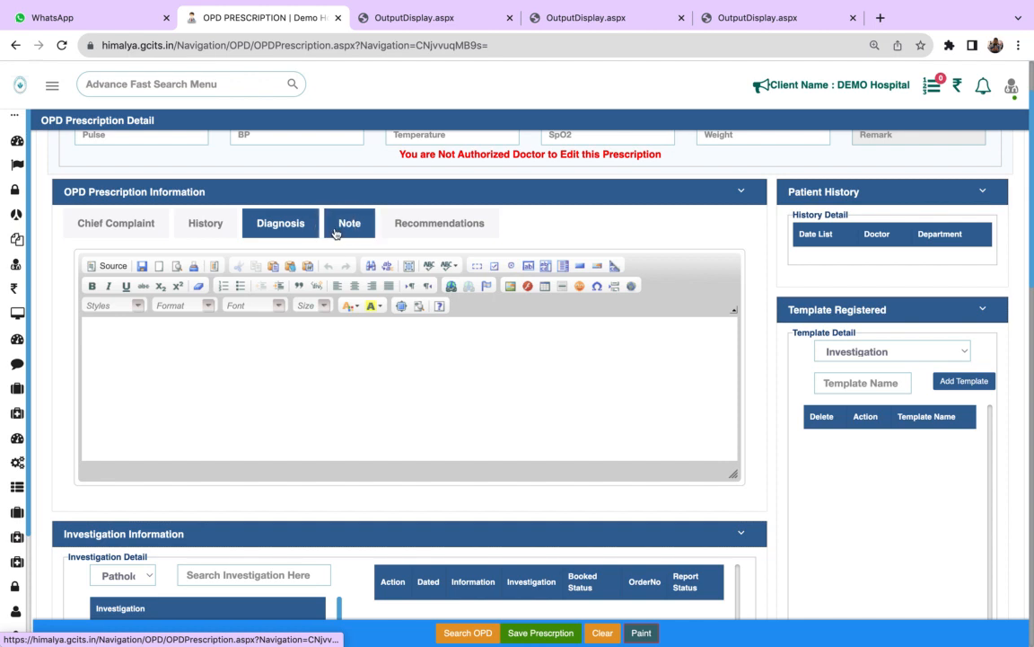
pyautogui.click(334, 231)
pyautogui.click(439, 223)
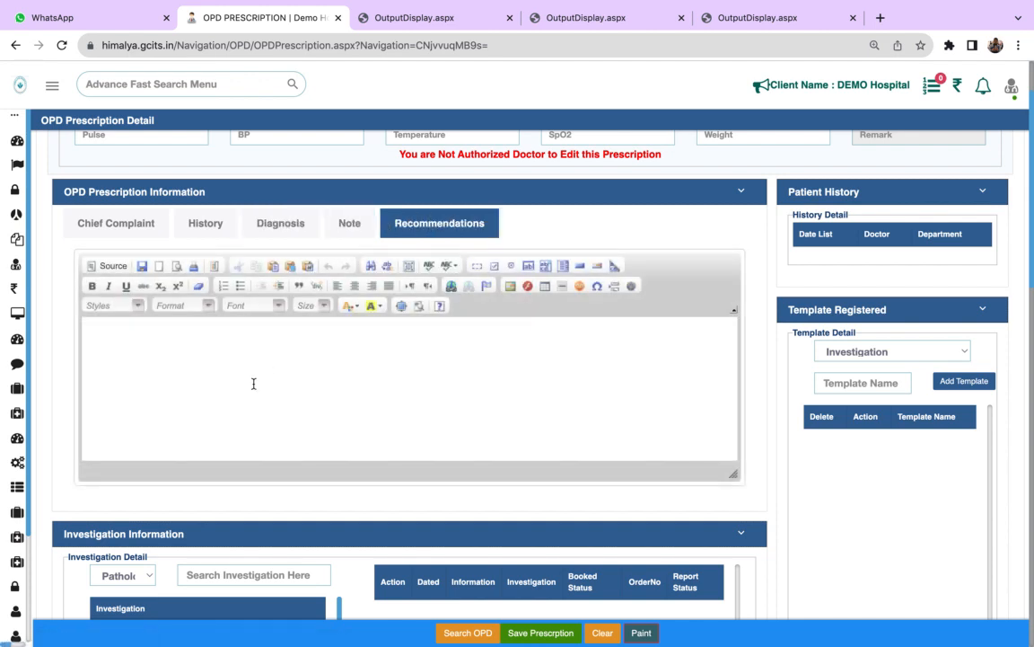
pyautogui.click(180, 367)
pyautogui.write('vxxc')
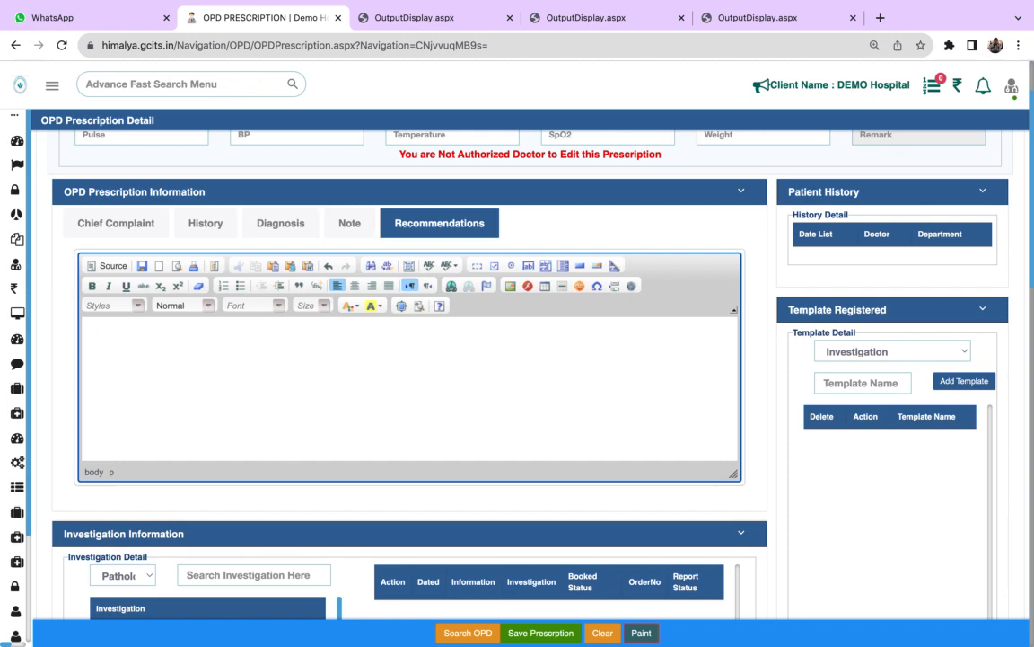
# - Examine the pathology investigation list with its search field and the start of the Medicine Detail section
pyautogui.scroll(-3, 784, 543)
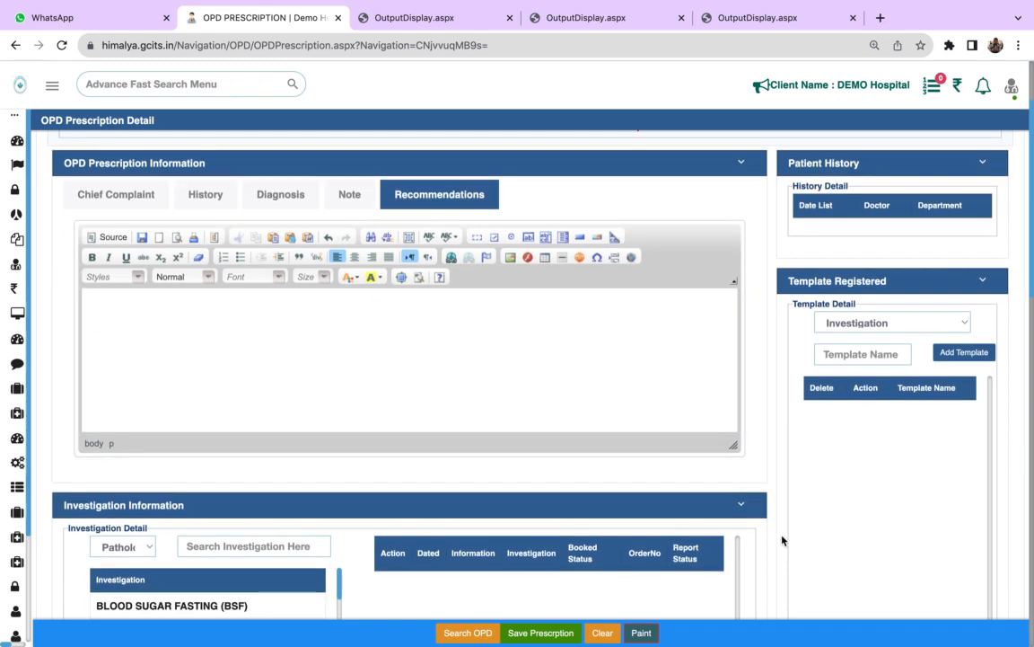
pyautogui.scroll(-4, 783, 542)
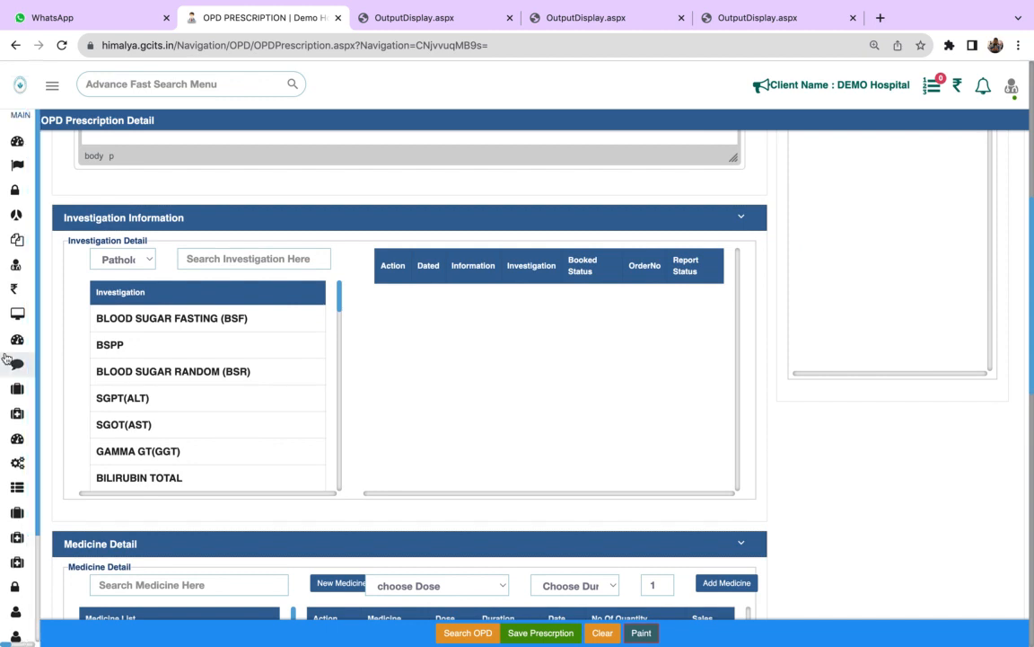
pyautogui.click(207, 325)
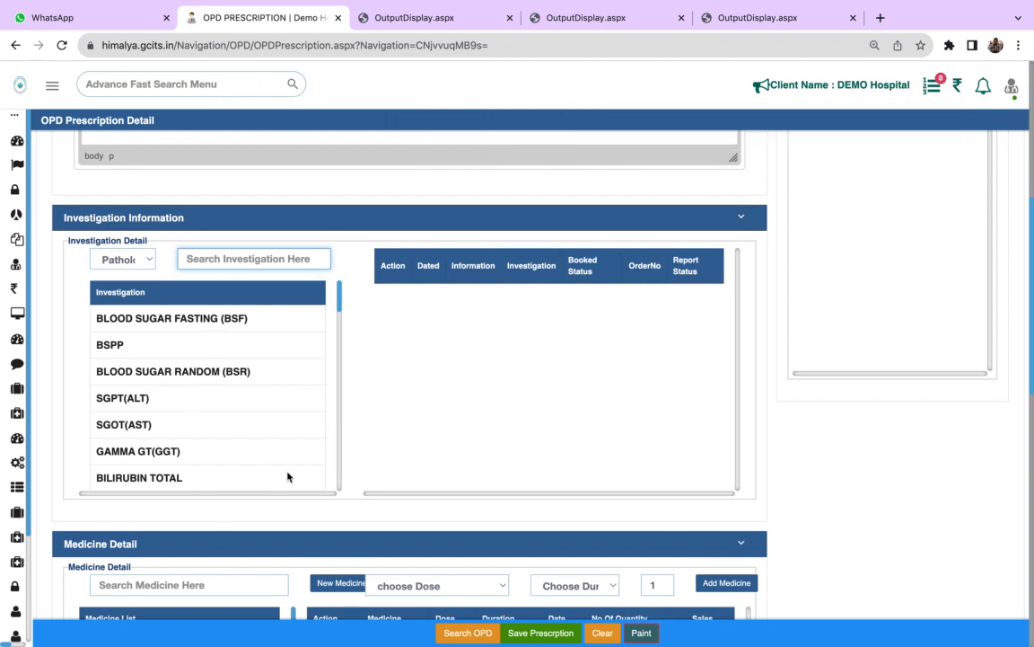
pyautogui.scroll(-5, 413, 508)
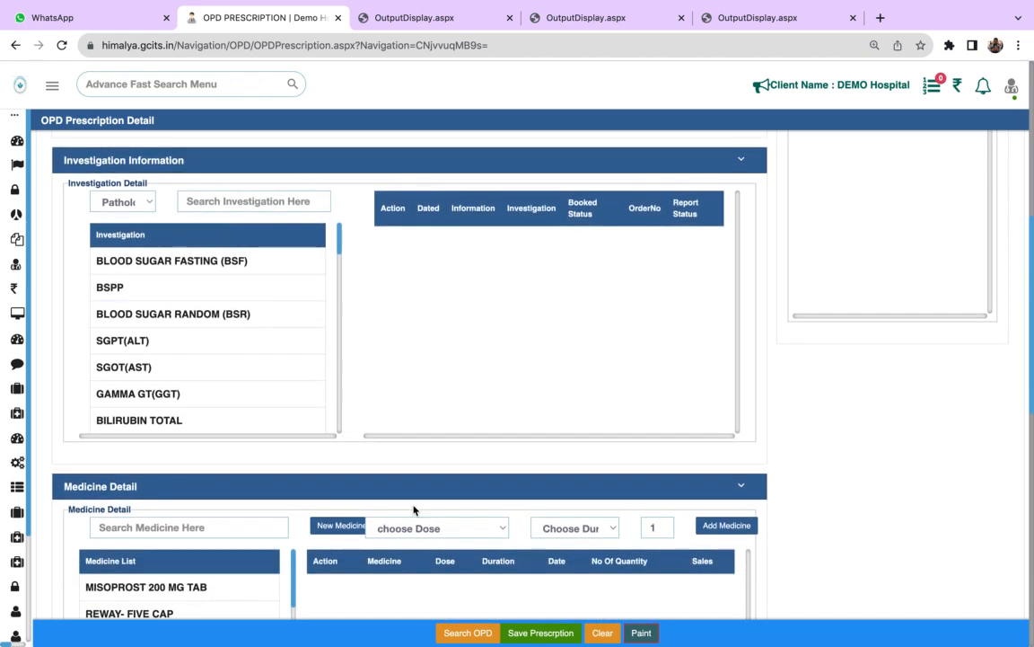
# - Open the OPD Order page from the OPD Flow module and try its OPD prescription order option
pyautogui.scroll(-3, 414, 508)
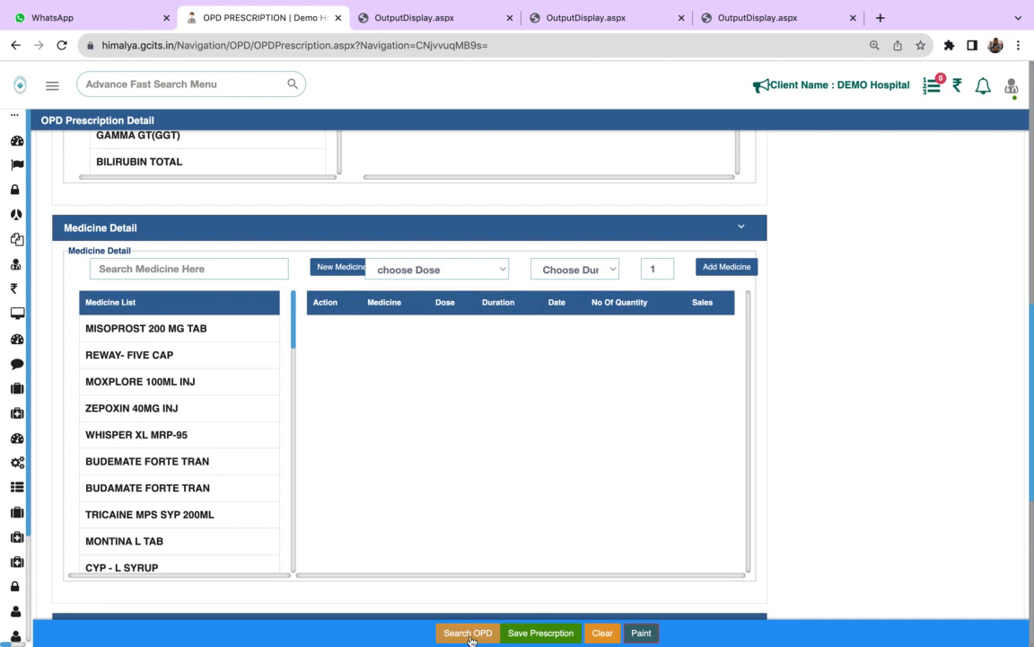
pyautogui.moveTo(10, 263)
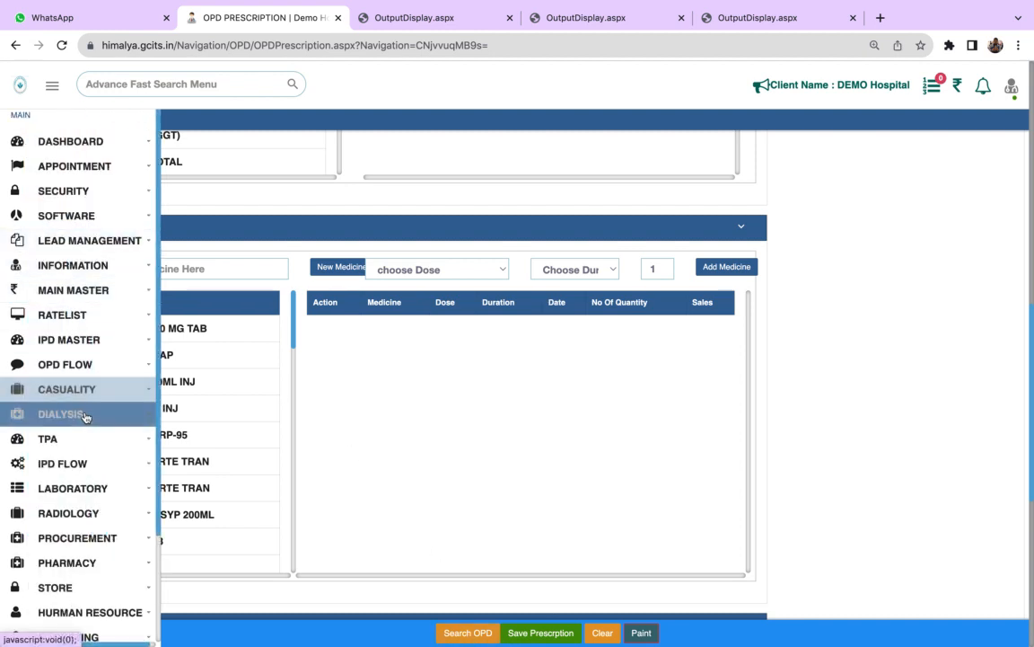
pyautogui.click(85, 363)
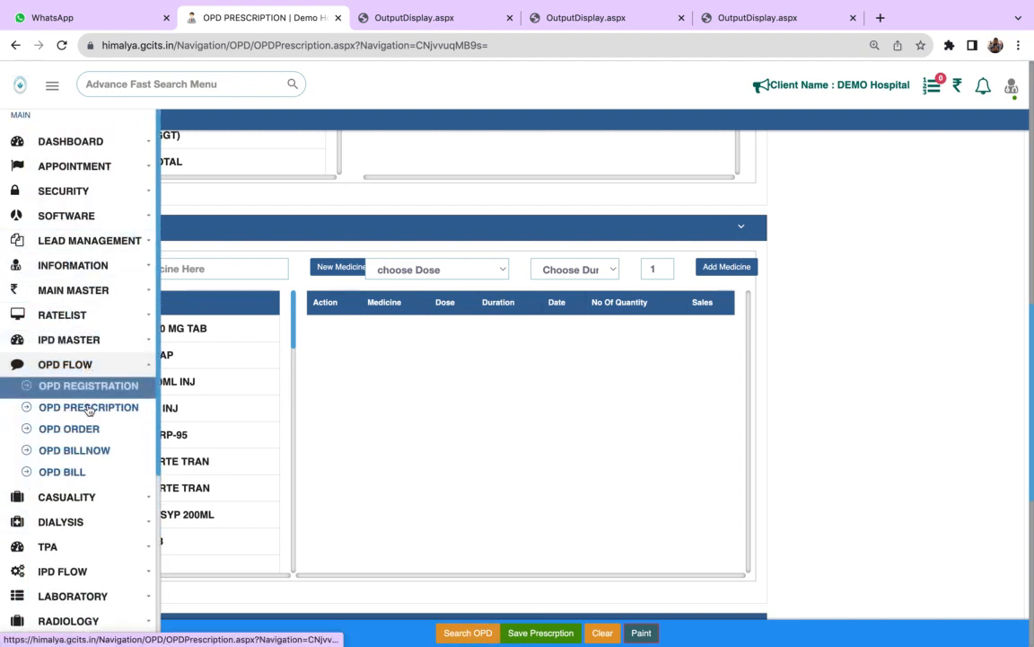
pyautogui.click(87, 429)
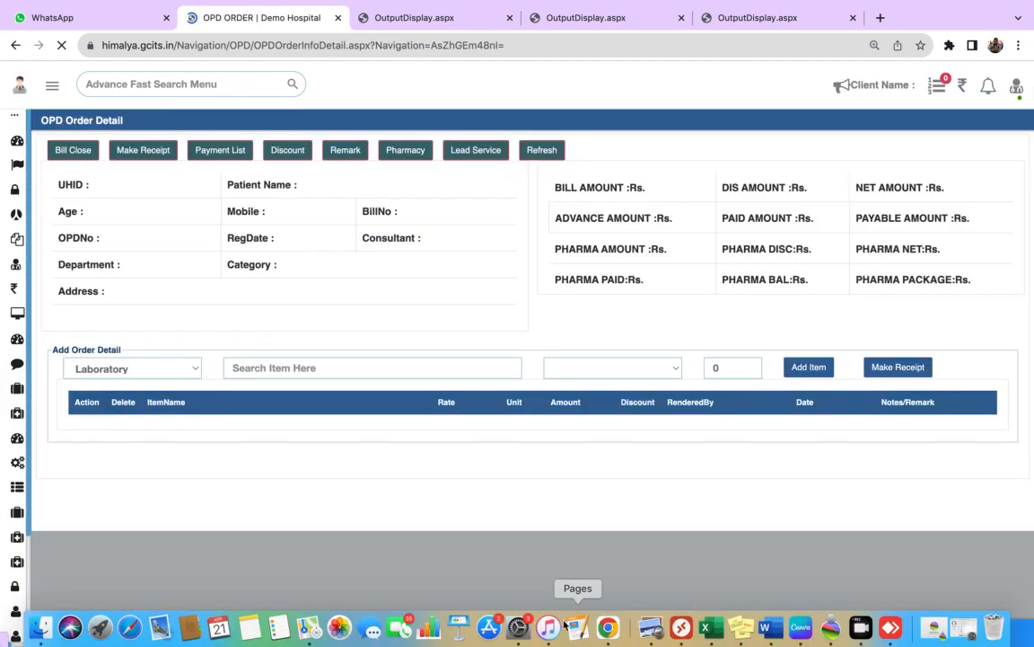
pyautogui.click(536, 635)
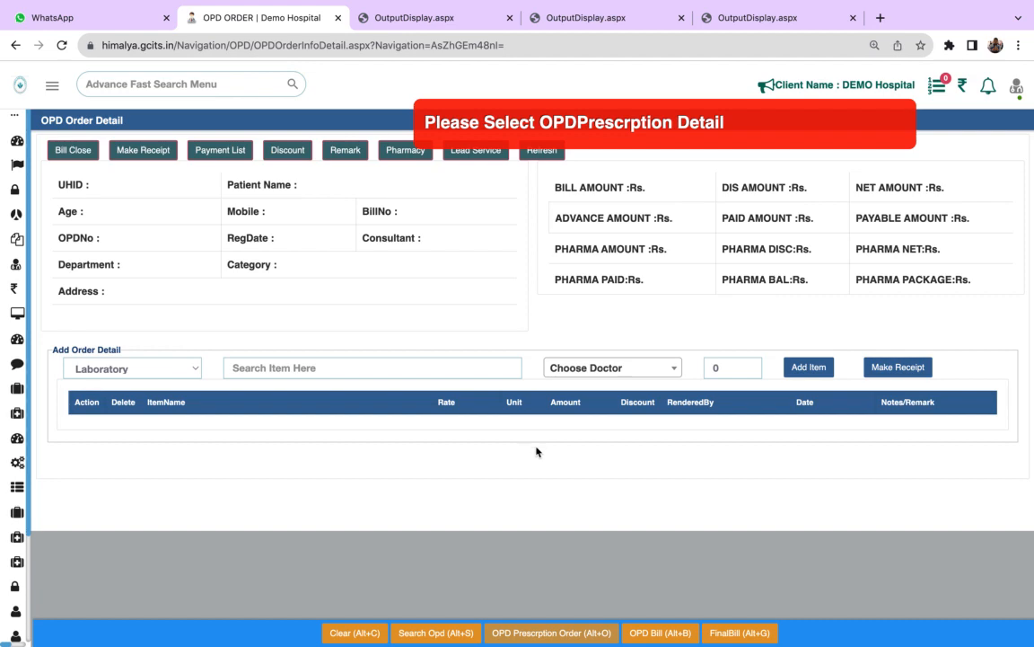
# - Search OPD patients with To Date 20/04/2024 and select the last Internal Medicine patient in the list for the order
pyautogui.click(452, 634)
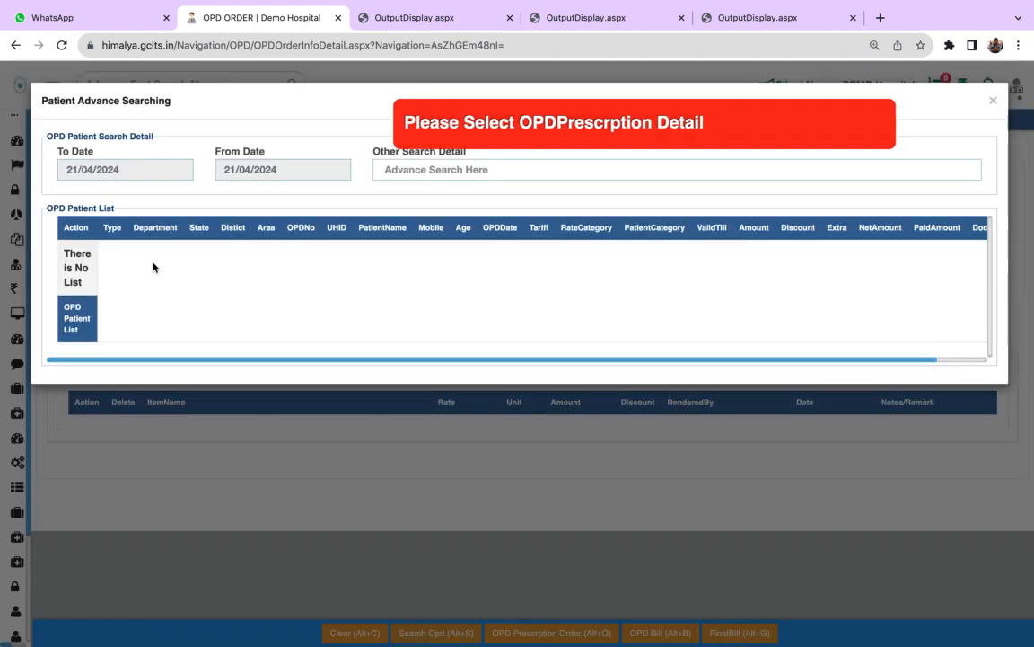
pyautogui.click(118, 169)
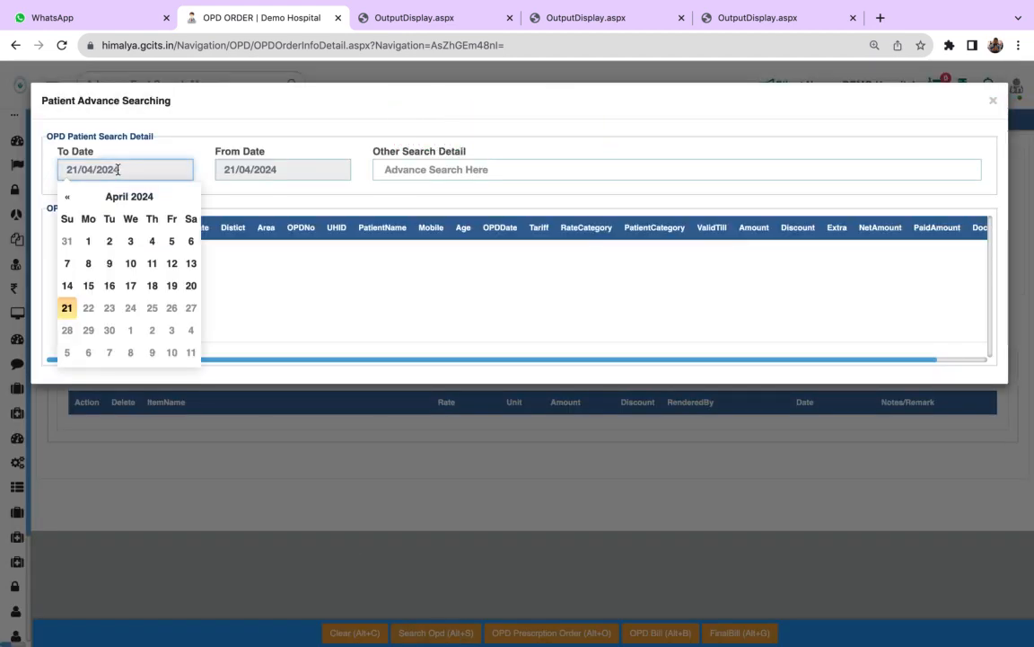
pyautogui.click(192, 288)
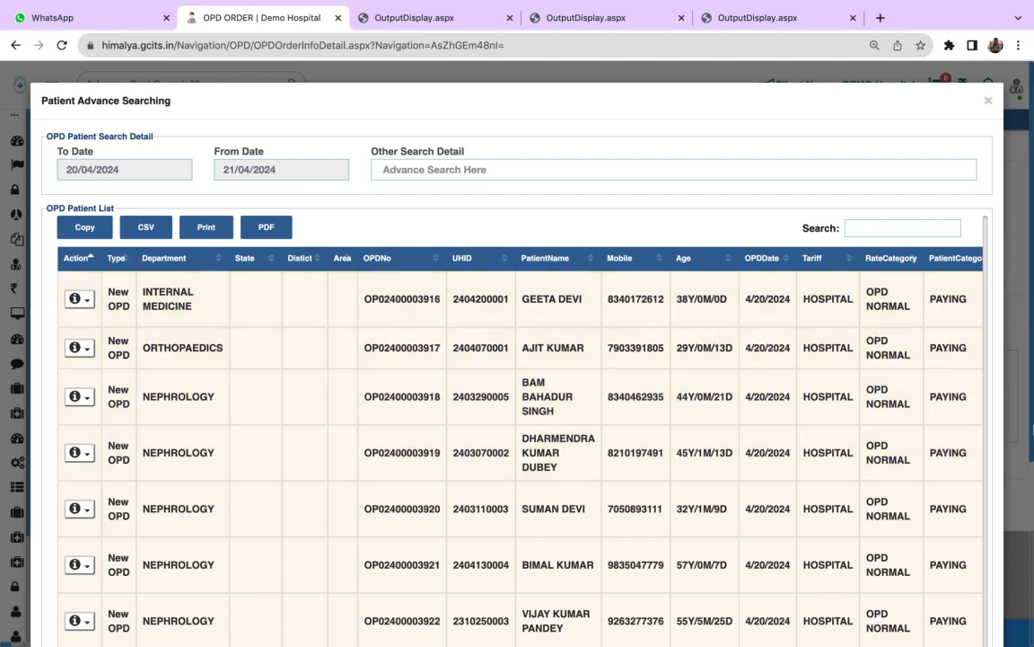
pyautogui.scroll(-5, 1027, 432)
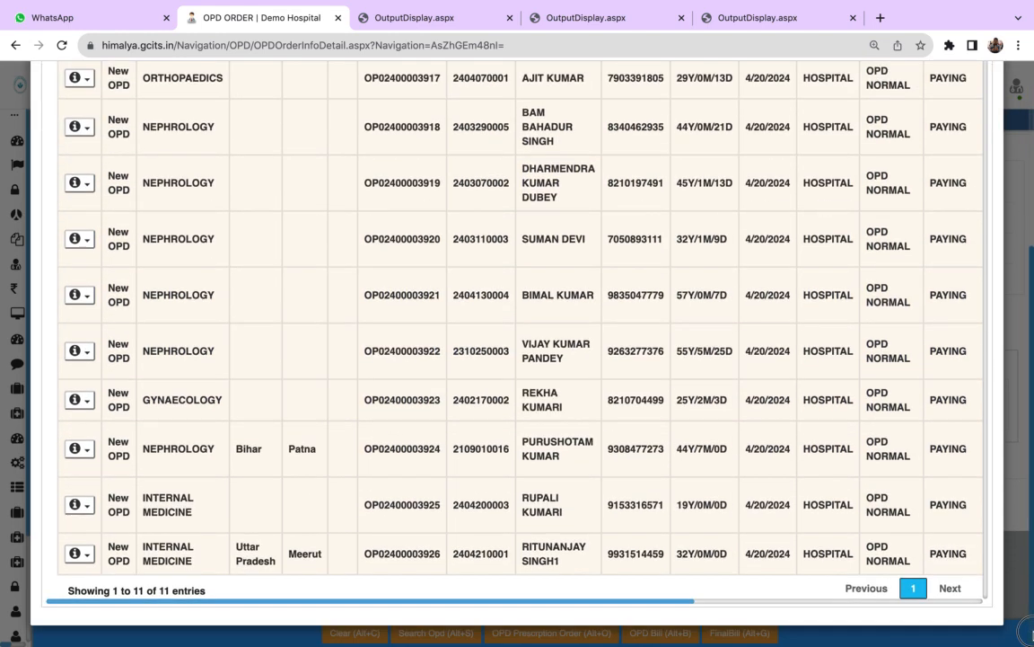
pyautogui.click(83, 553)
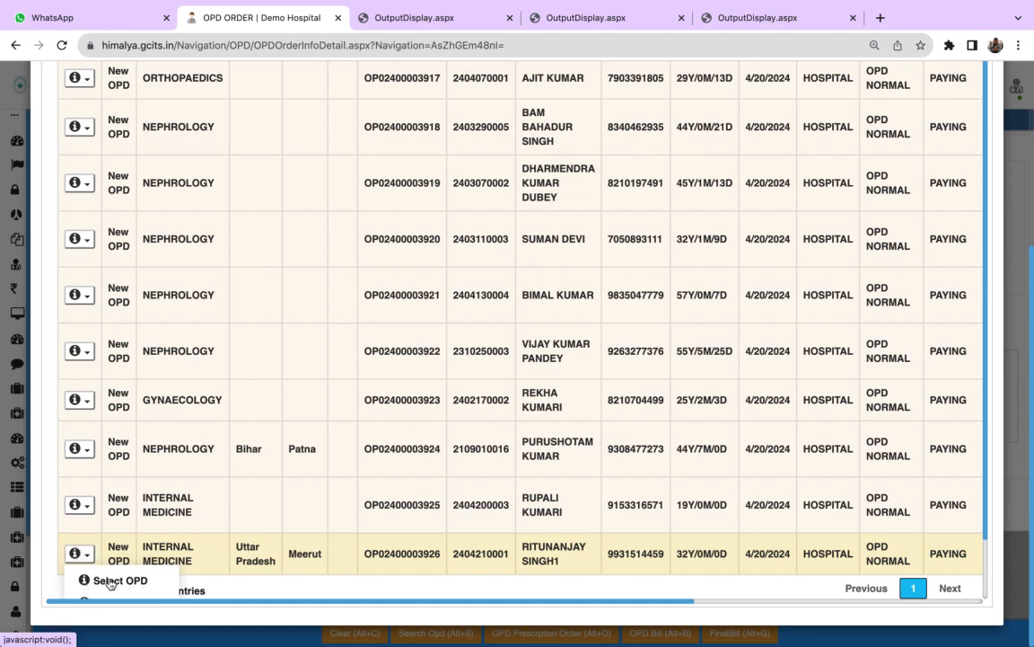
pyautogui.click(115, 582)
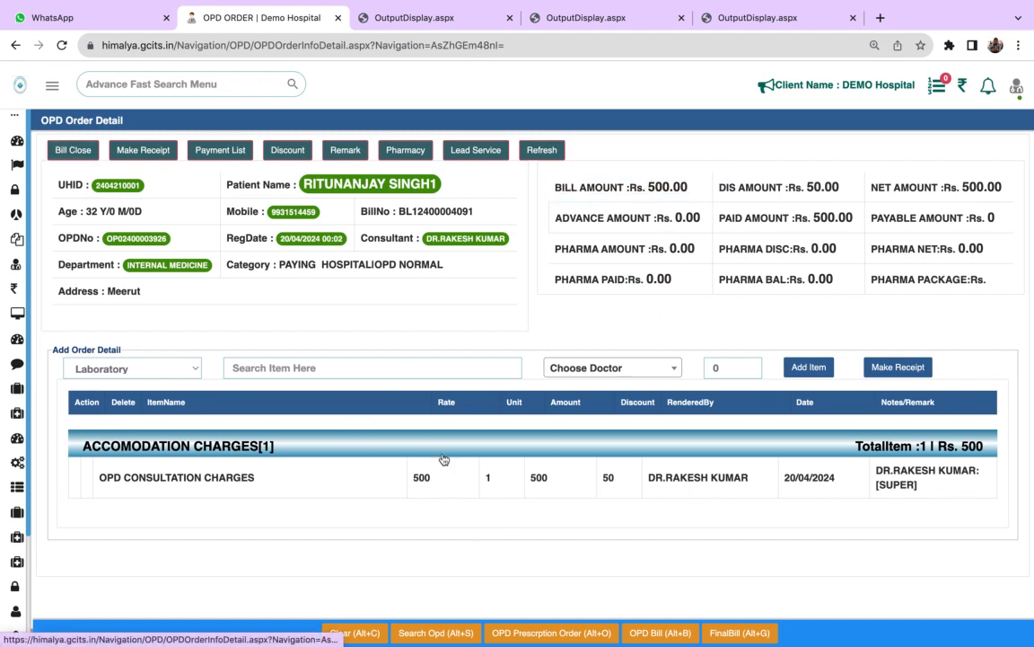
# - Add the laboratory items COMPLETE BLOOD COUNT(CBC) and LIVER FUNCTION TEST(LFT) to the patient's order
pyautogui.click(155, 368)
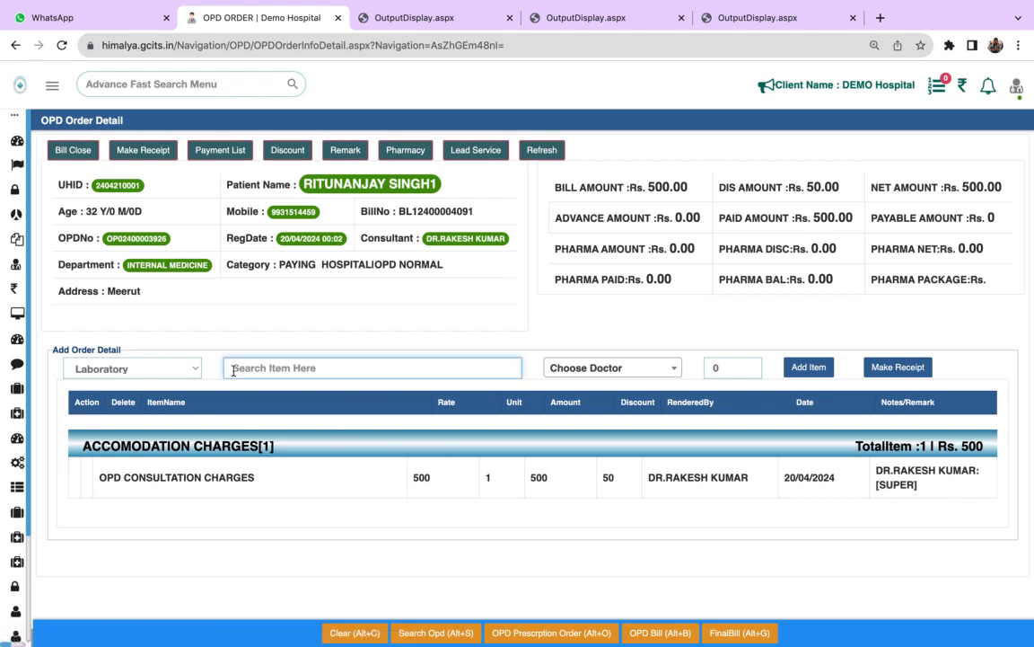
pyautogui.write('cbc')
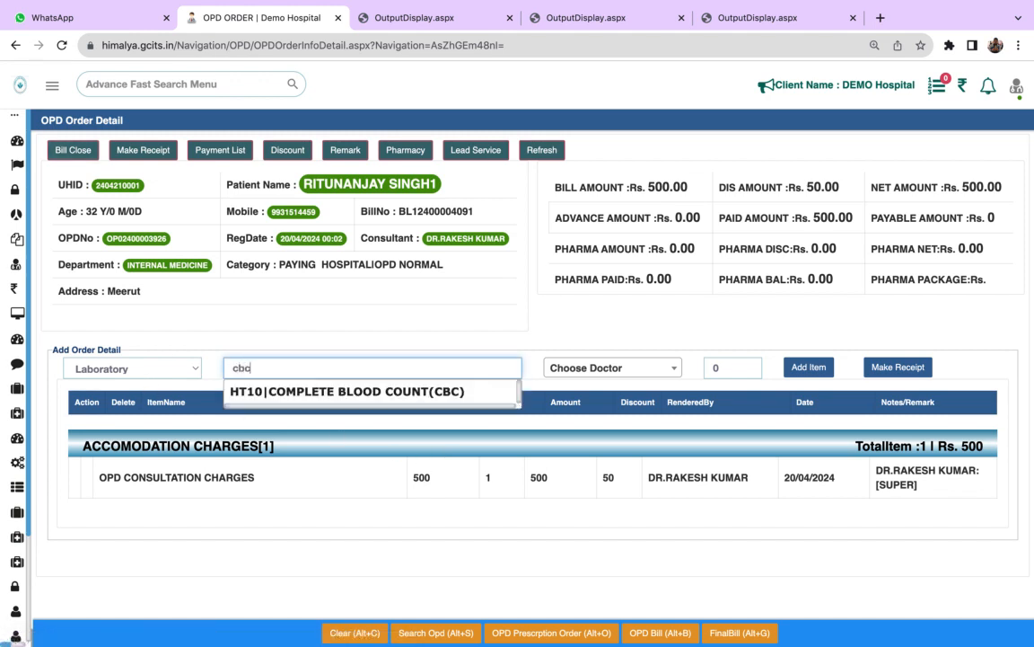
pyautogui.click(278, 393)
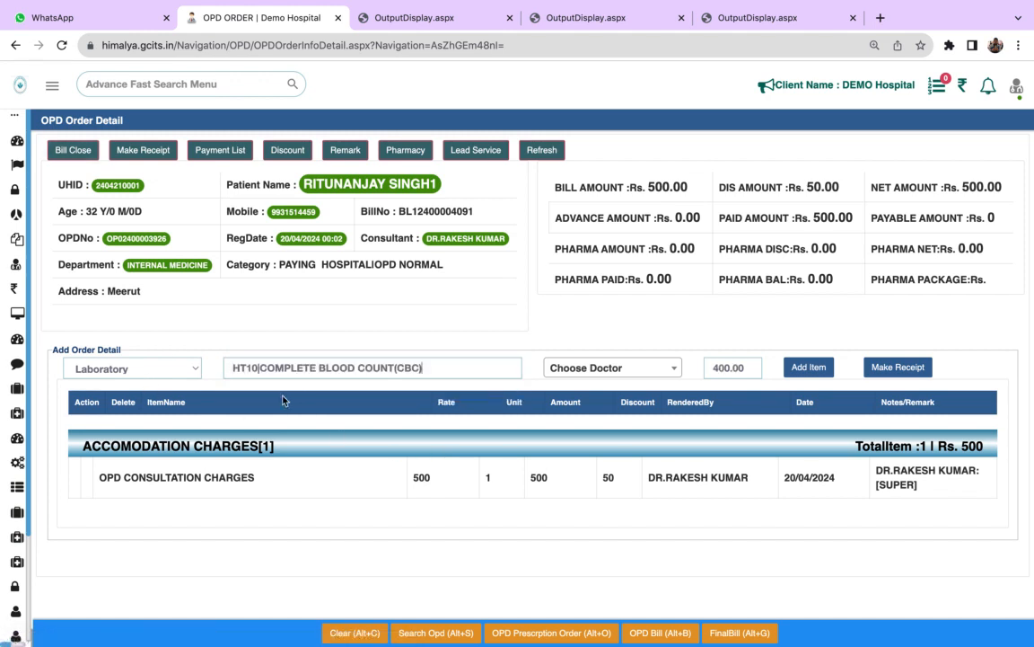
pyautogui.click(809, 367)
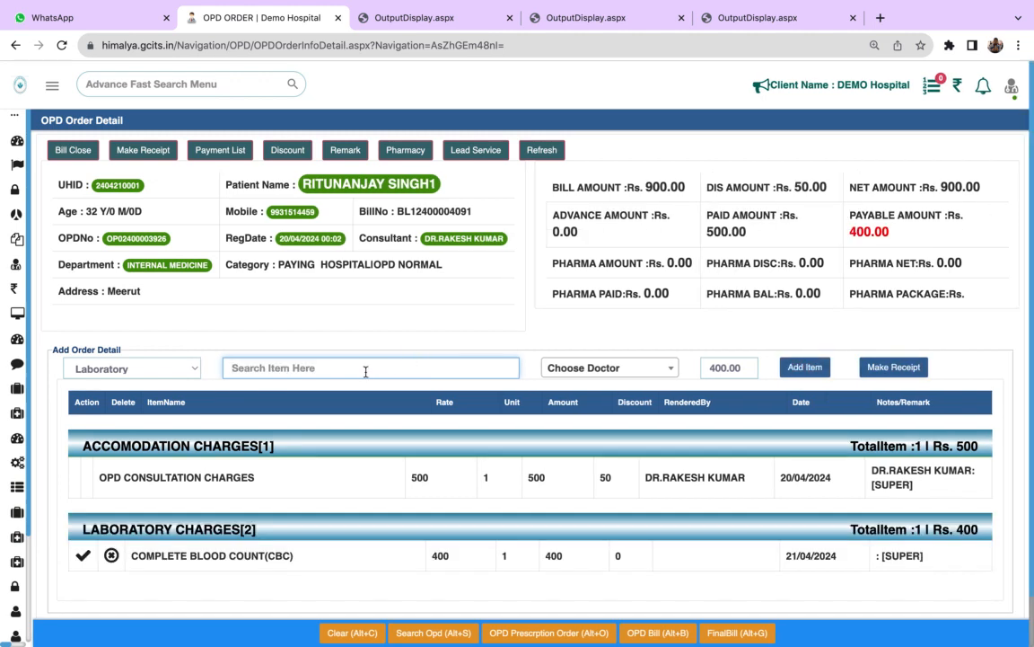
pyautogui.write('lft')
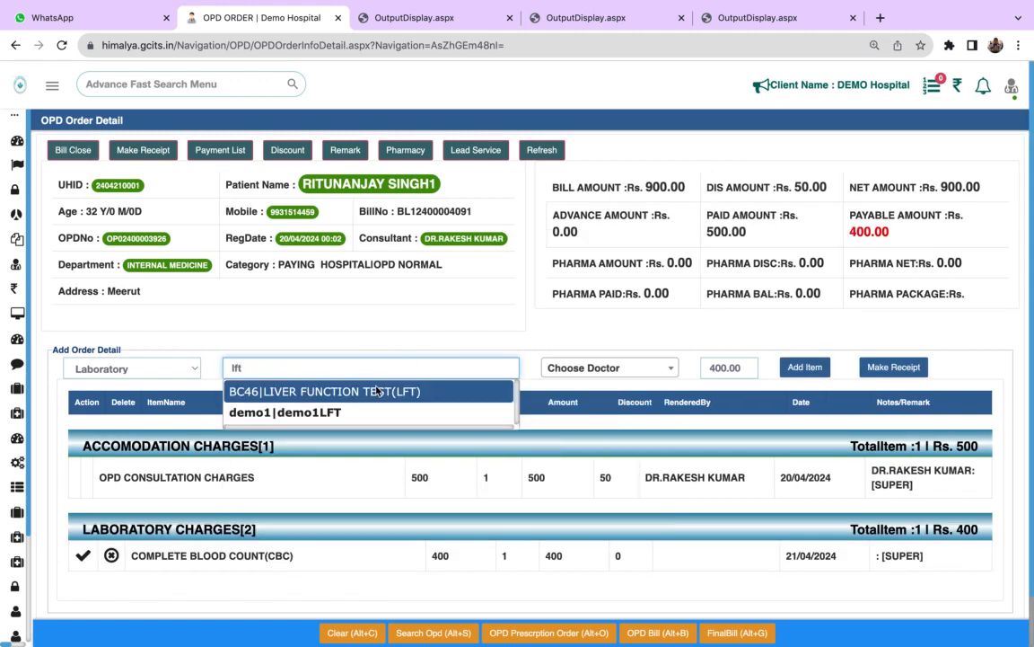
pyautogui.press('Return')
pyautogui.click(813, 366)
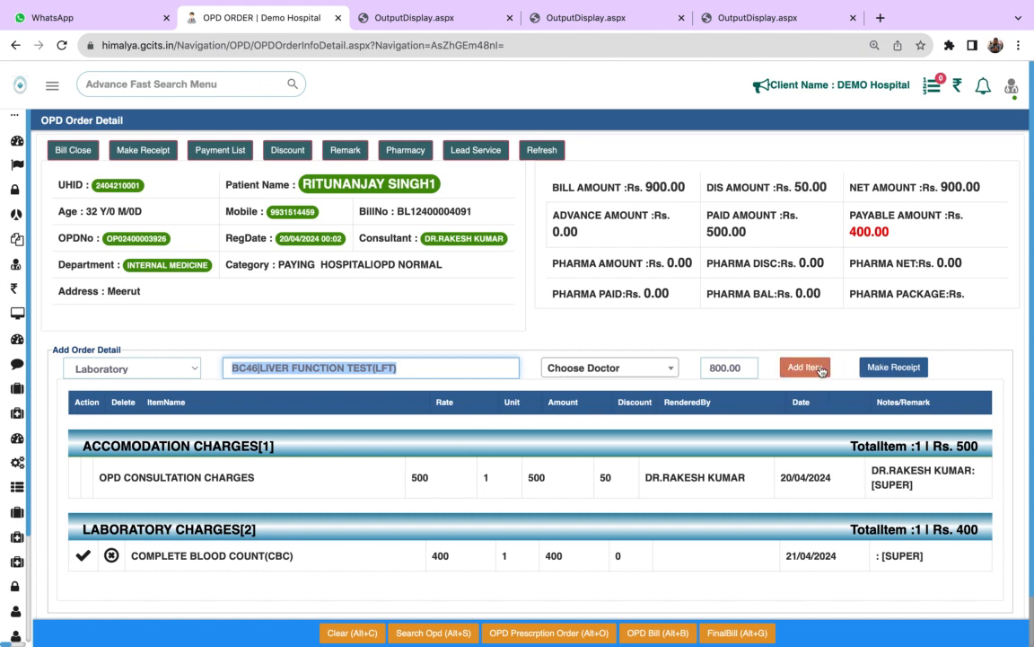
# - Add the laboratory item KIDENY FUNCTION TEST (KFT) to the patient's order
pyautogui.click(401, 375)
pyautogui.write('kft')
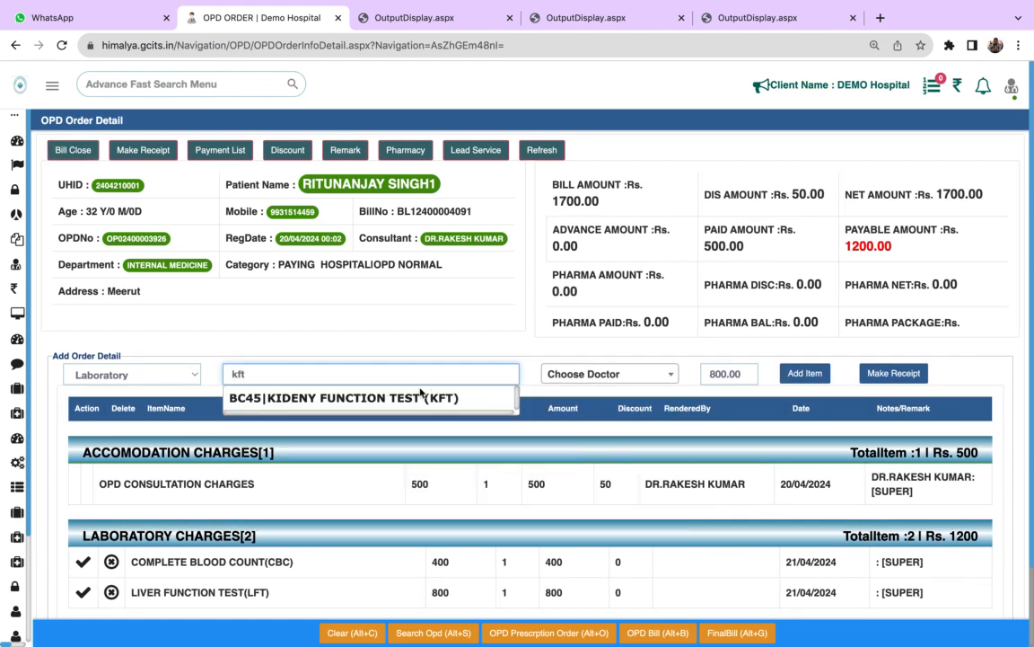
pyautogui.click(421, 397)
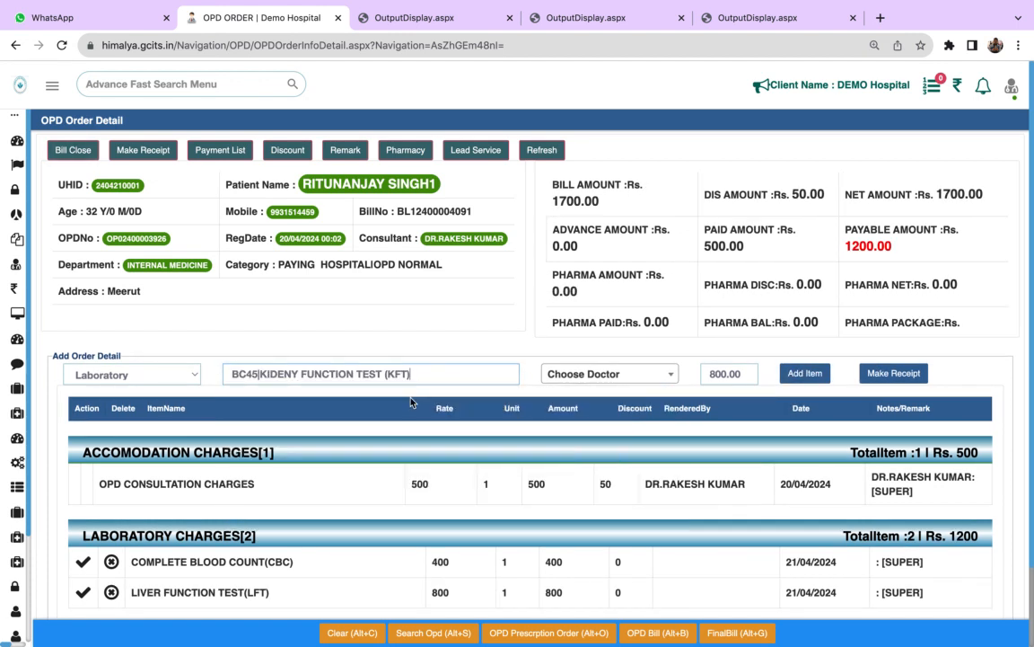
pyautogui.click(802, 375)
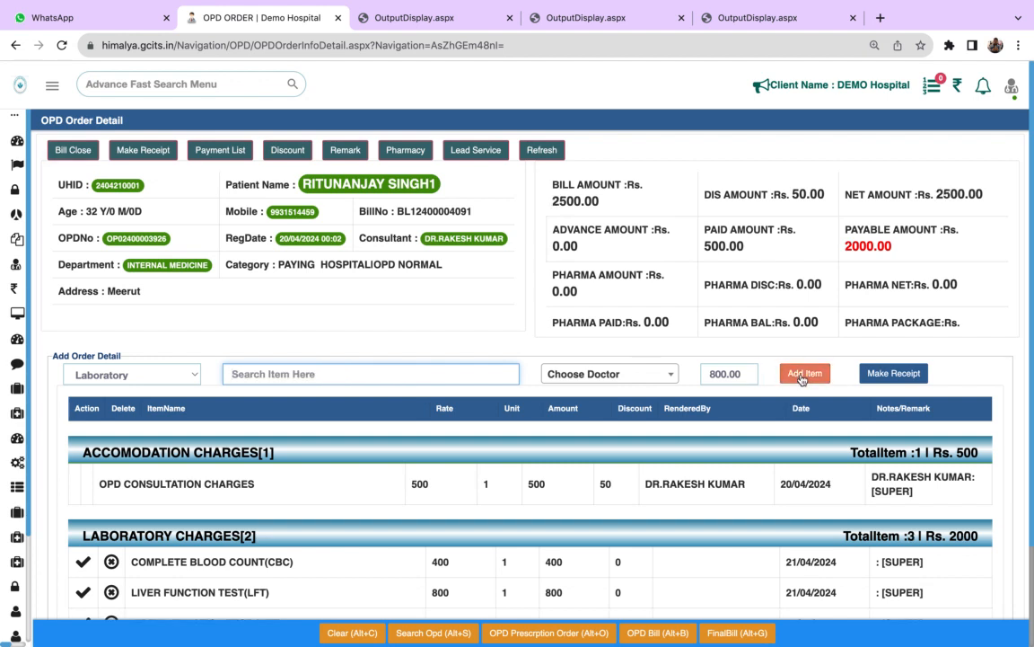
# - Add the radiology item X-RAY ABDOMEN A.P. VIEW to the order with a rate of 500
pyautogui.click(179, 373)
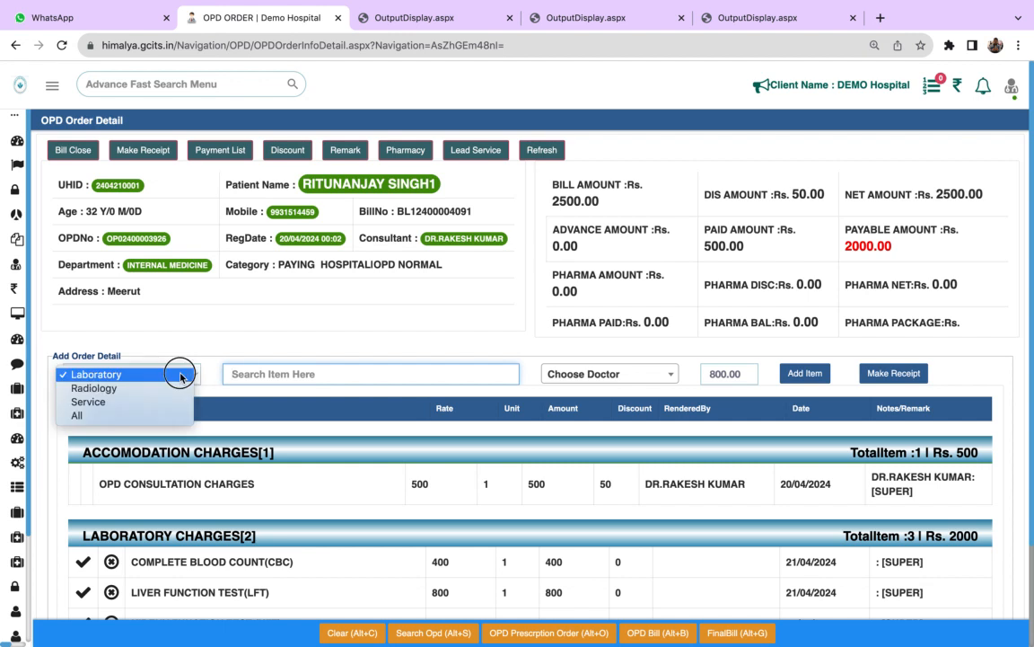
pyautogui.click(163, 391)
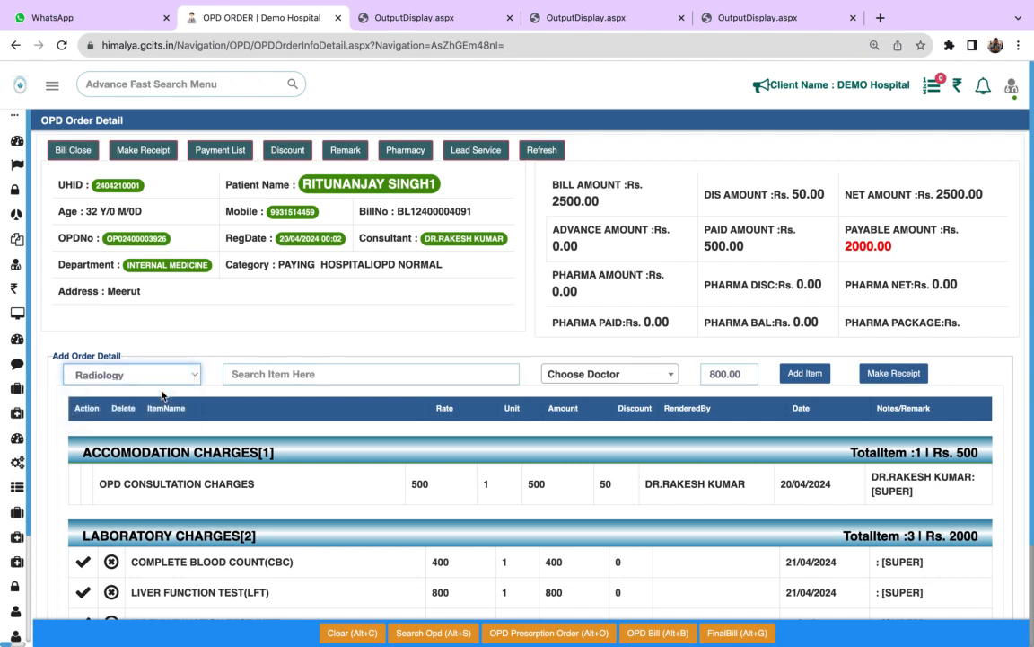
pyautogui.click(322, 378)
pyautogui.write('x-')
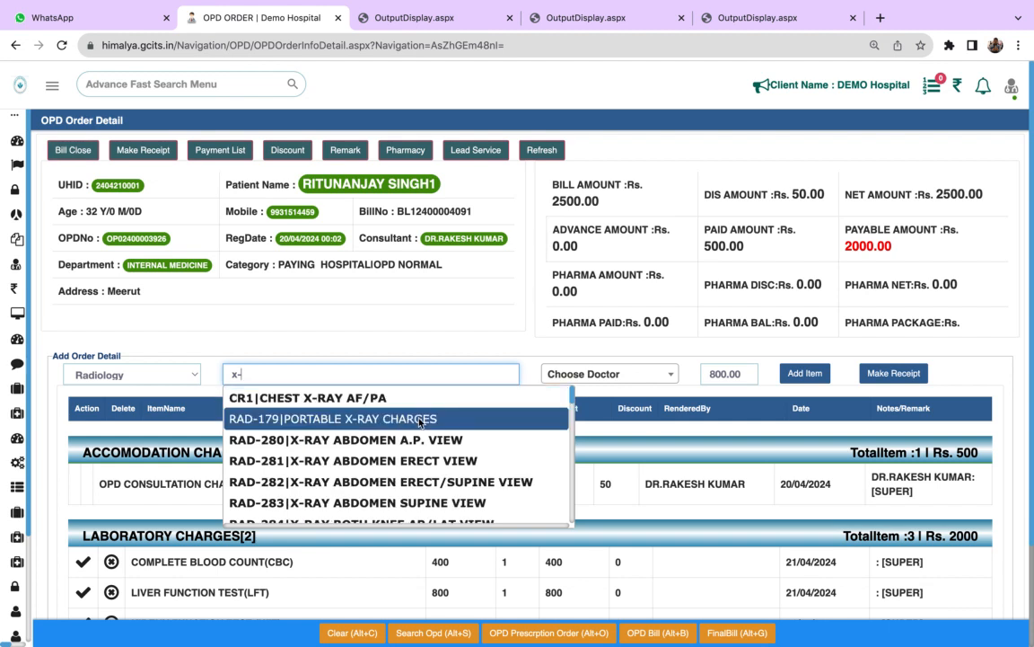
pyautogui.click(426, 440)
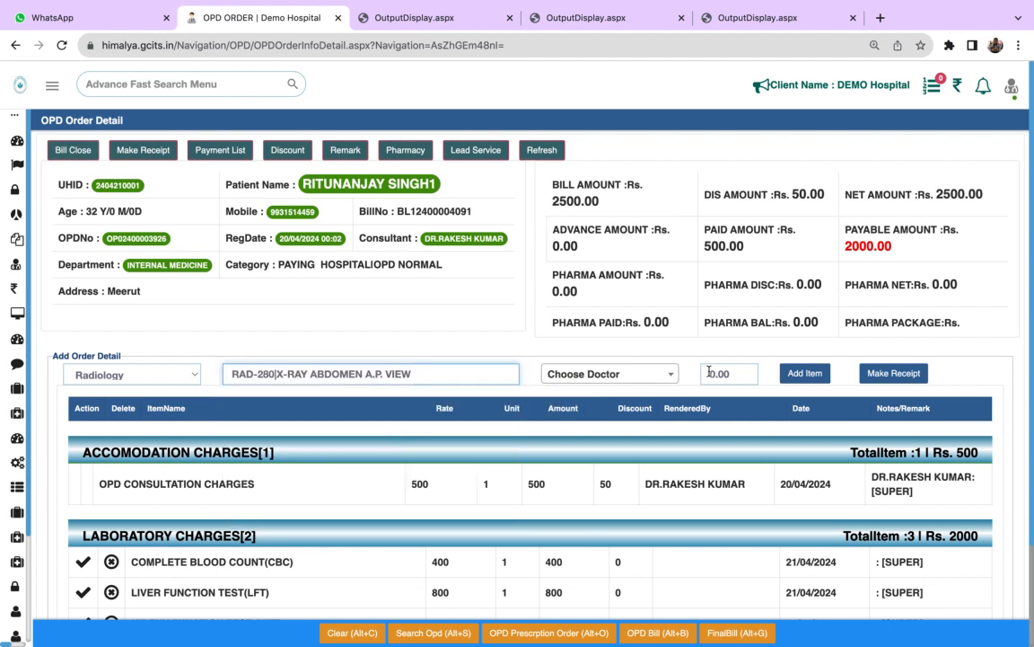
pyautogui.click(739, 378)
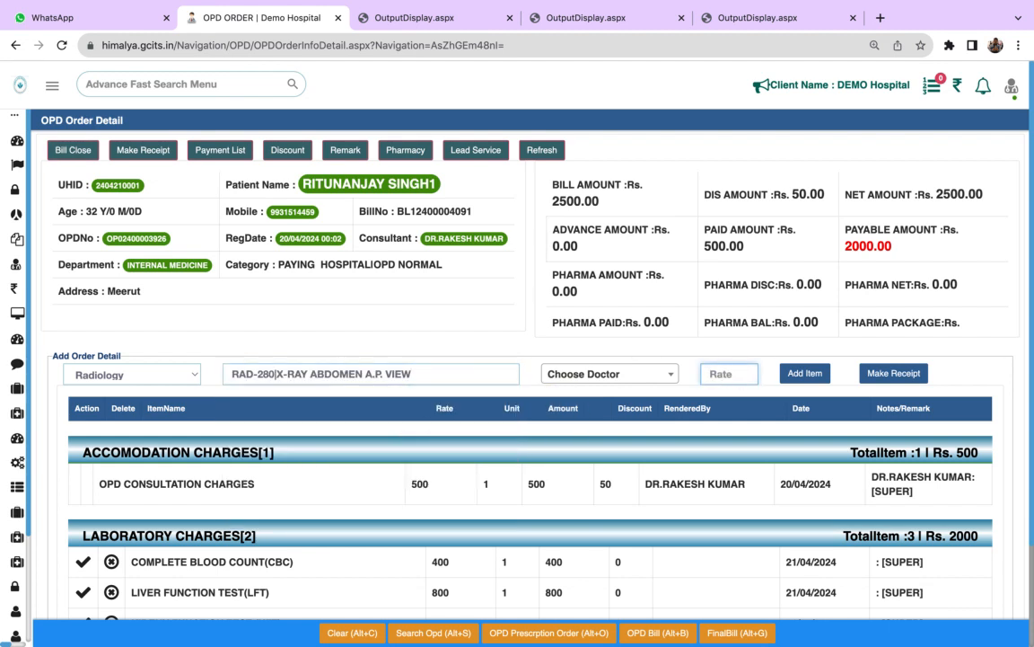
pyautogui.write('500')
pyautogui.click(802, 377)
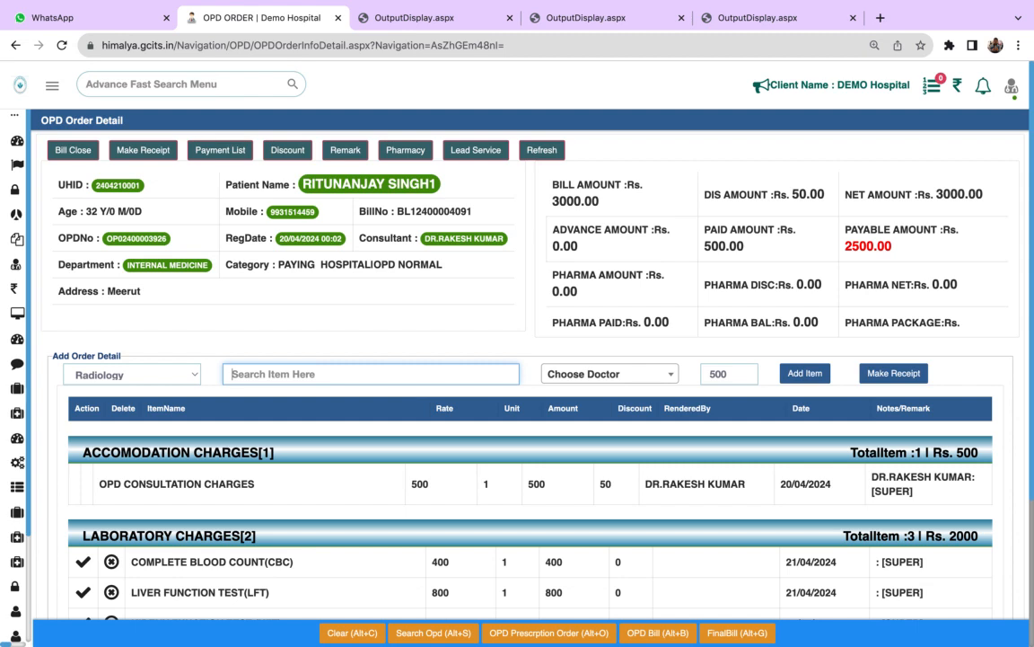
# - Review the order's accommodation, laboratory and radiology charges together with the bill and payable amounts
pyautogui.click(716, 581)
pyautogui.scroll(-2, 716, 582)
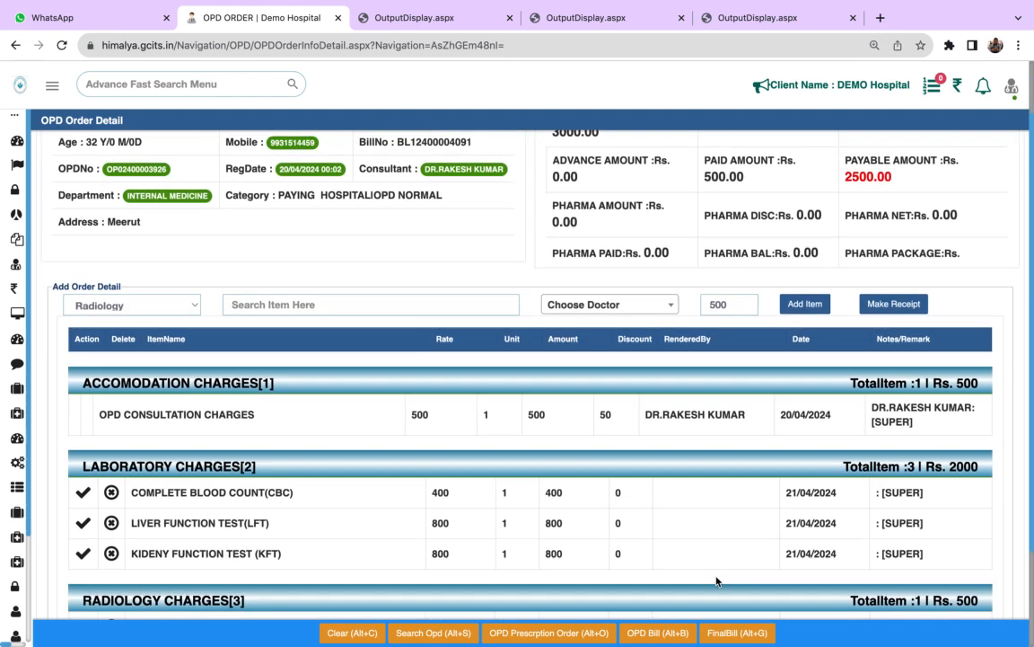
pyautogui.scroll(-3, 716, 582)
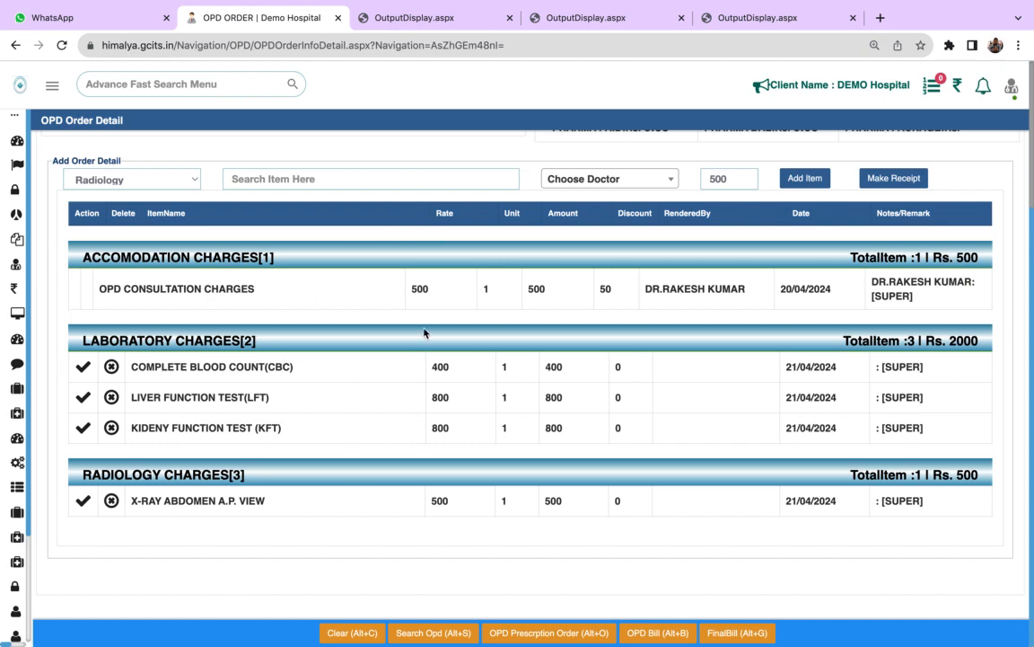
pyautogui.scroll(5, 506, 543)
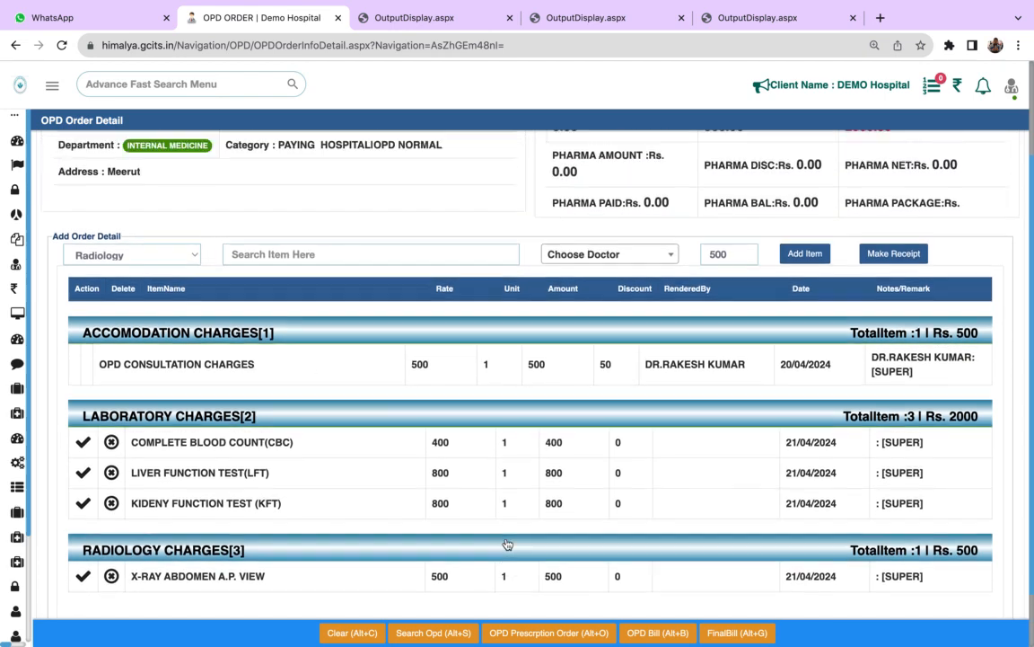
pyautogui.scroll(-5, 507, 544)
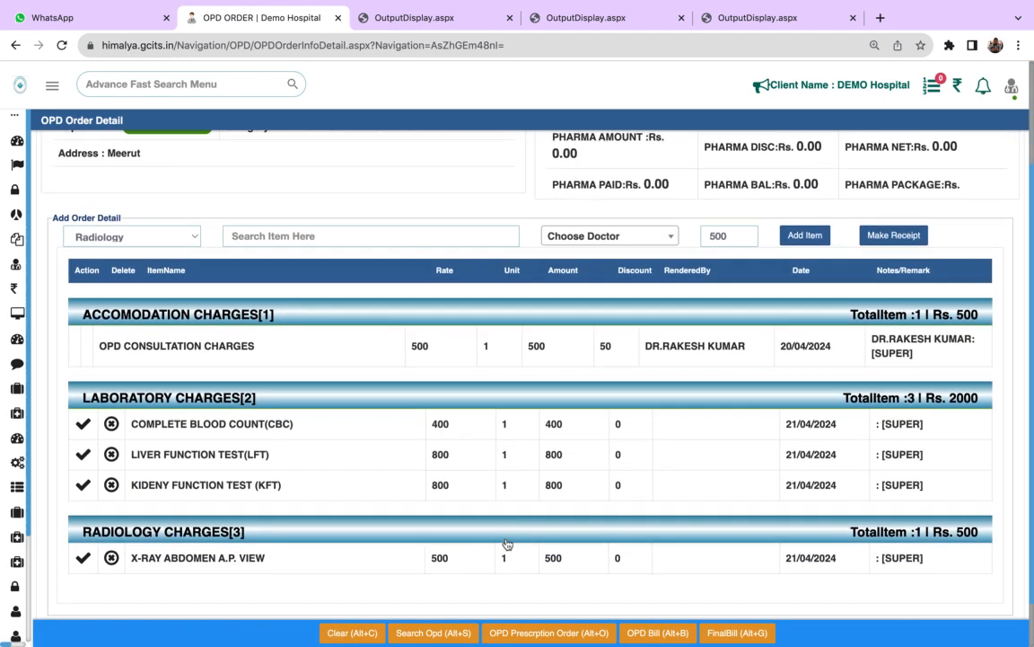
pyautogui.scroll(4, 506, 543)
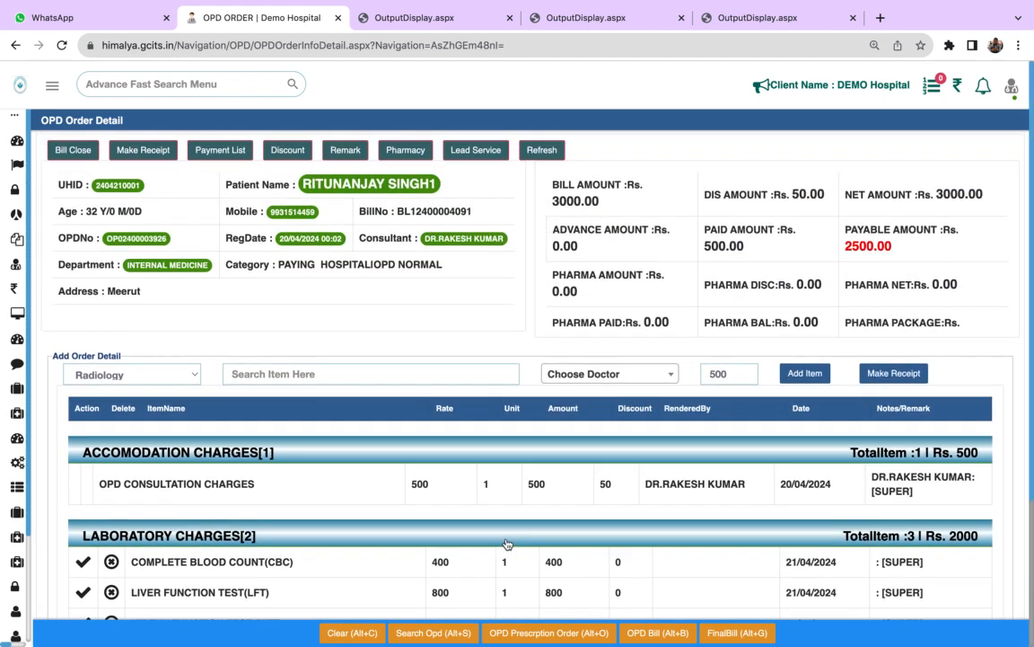
pyautogui.scroll(-4, 507, 544)
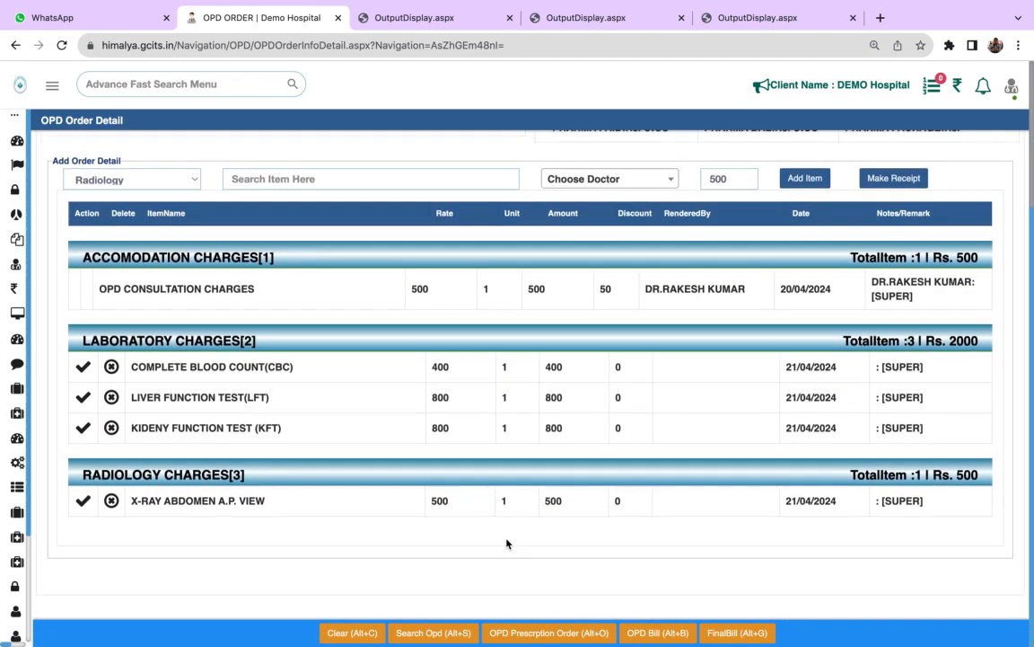
pyautogui.scroll(1, 506, 544)
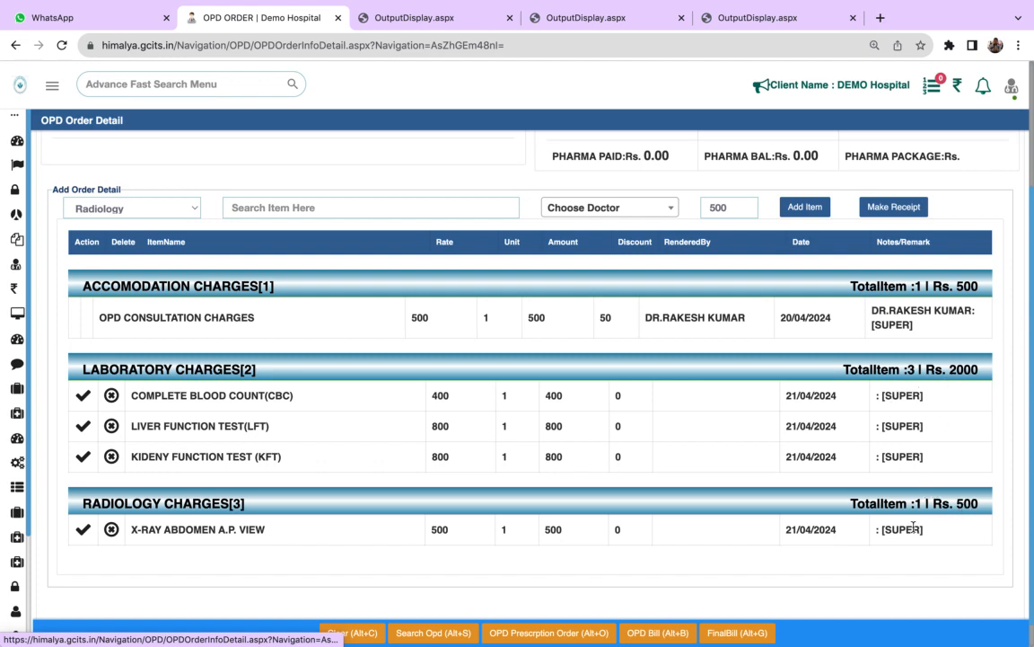
pyautogui.scroll(-1, 914, 528)
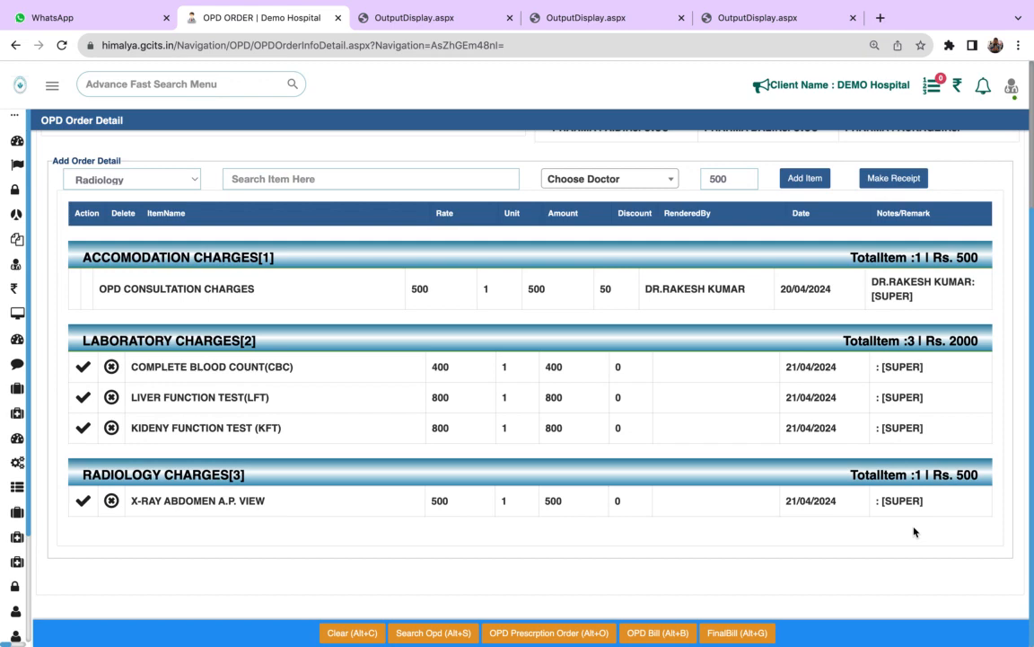
pyautogui.scroll(1, 914, 528)
pyautogui.scroll(3, 914, 528)
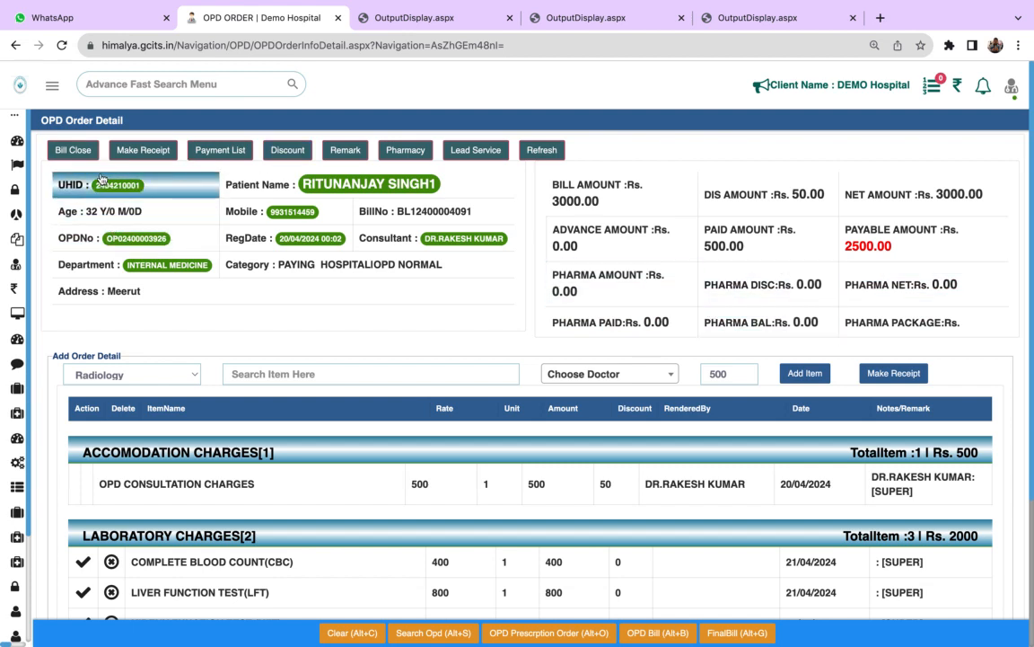
# - Record a cash receipt of 2000 against the patient's payable amount
pyautogui.click(134, 150)
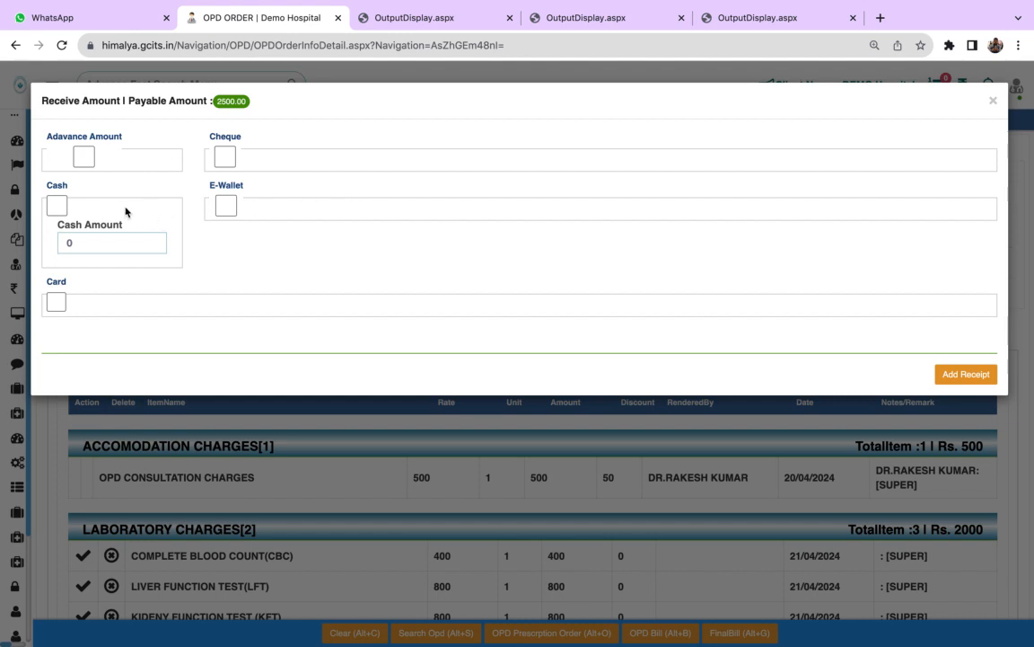
pyautogui.click(58, 207)
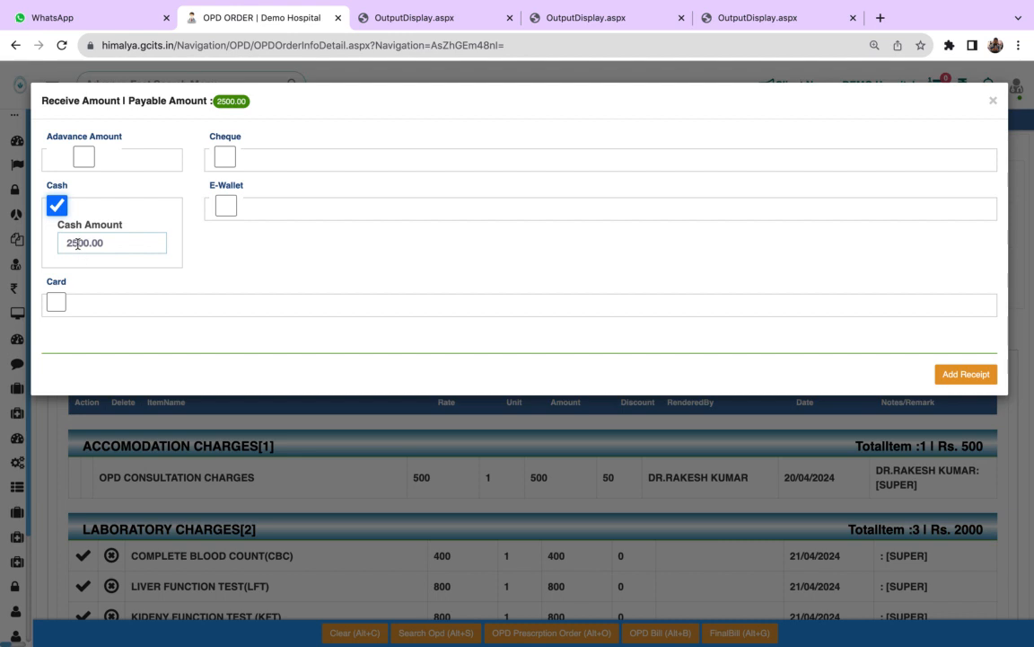
pyautogui.click(78, 243)
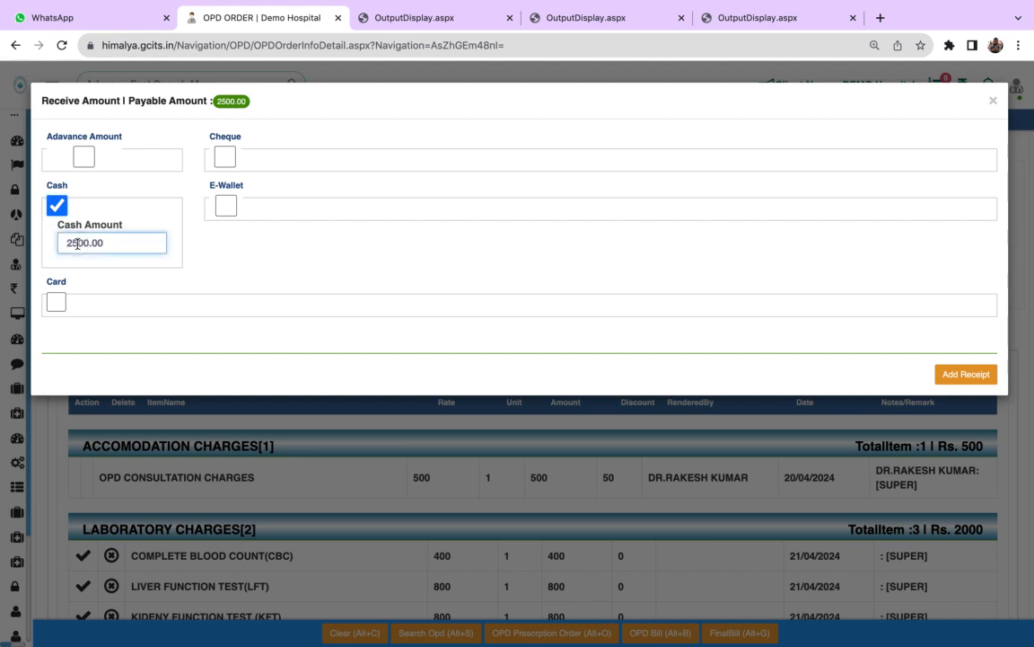
pyautogui.press('BackSpace')
pyautogui.write('0')
pyautogui.click(959, 375)
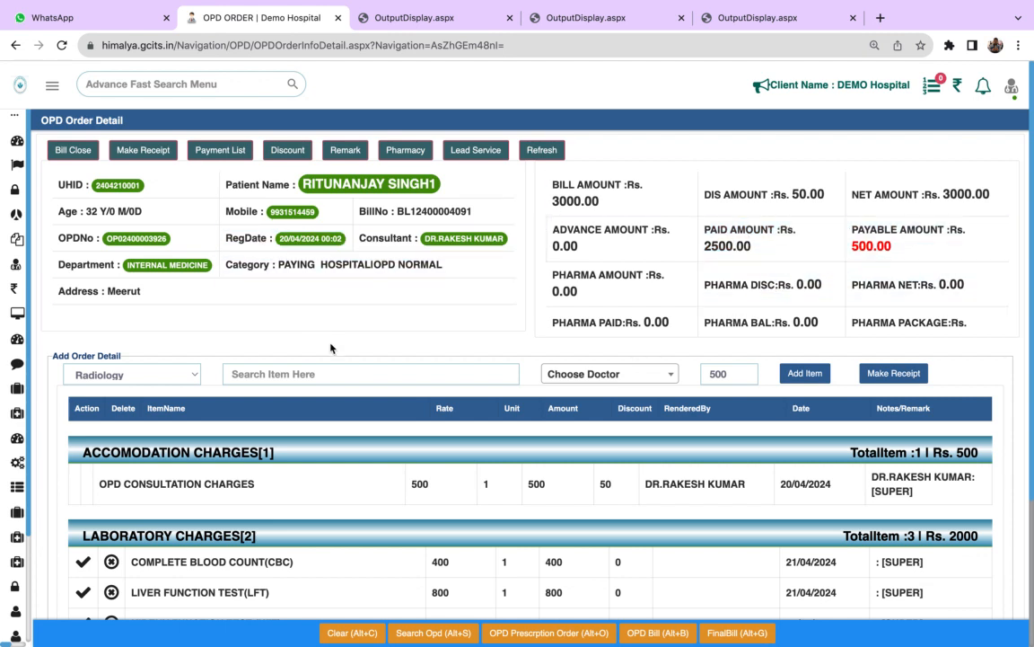
# - View the printable receipt for the 2000 payment from the patient's payment list, and return to the order
pyautogui.click(223, 152)
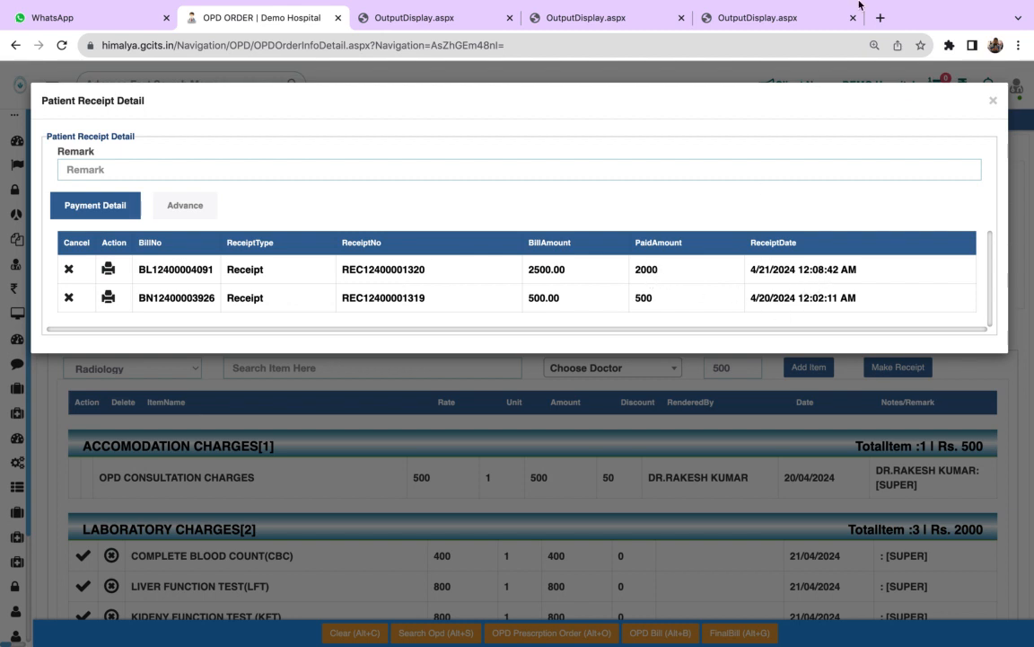
pyautogui.moveTo(805, 6)
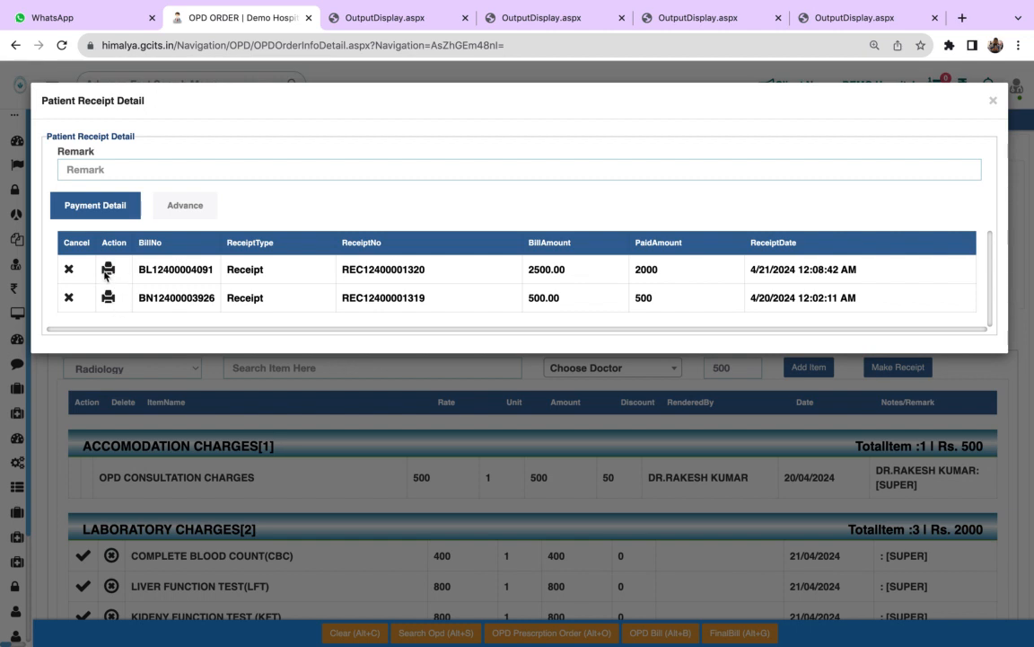
pyautogui.click(109, 270)
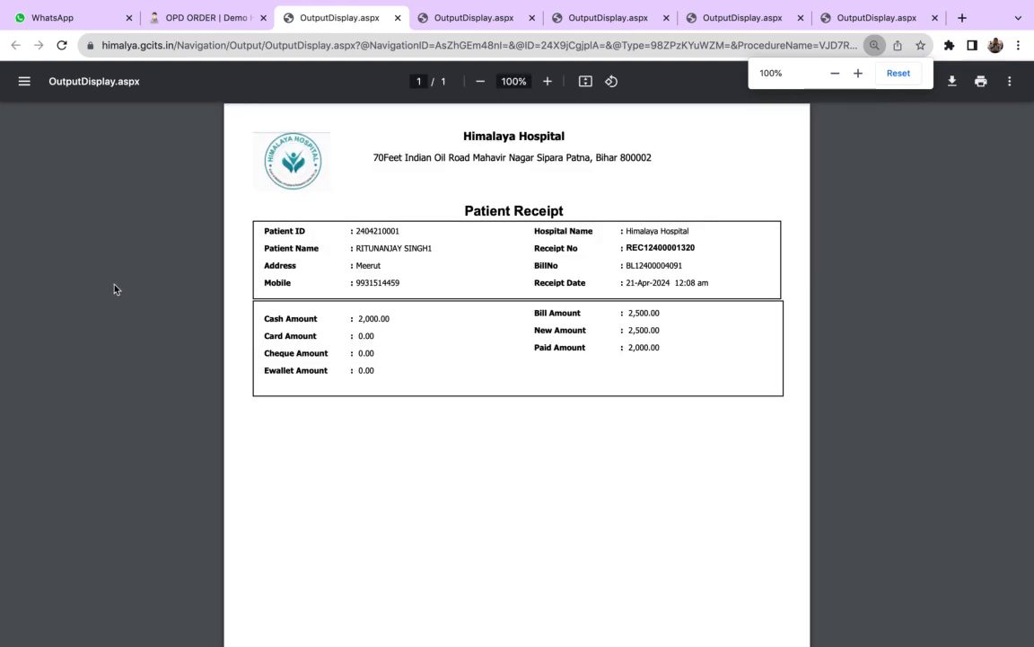
pyautogui.click(239, 21)
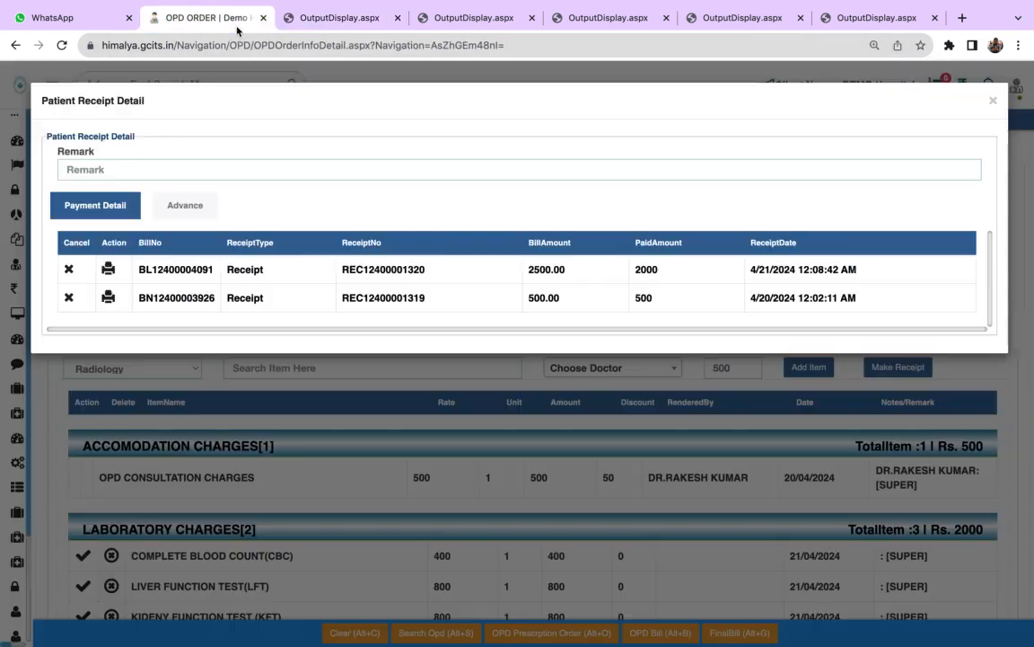
pyautogui.click(993, 102)
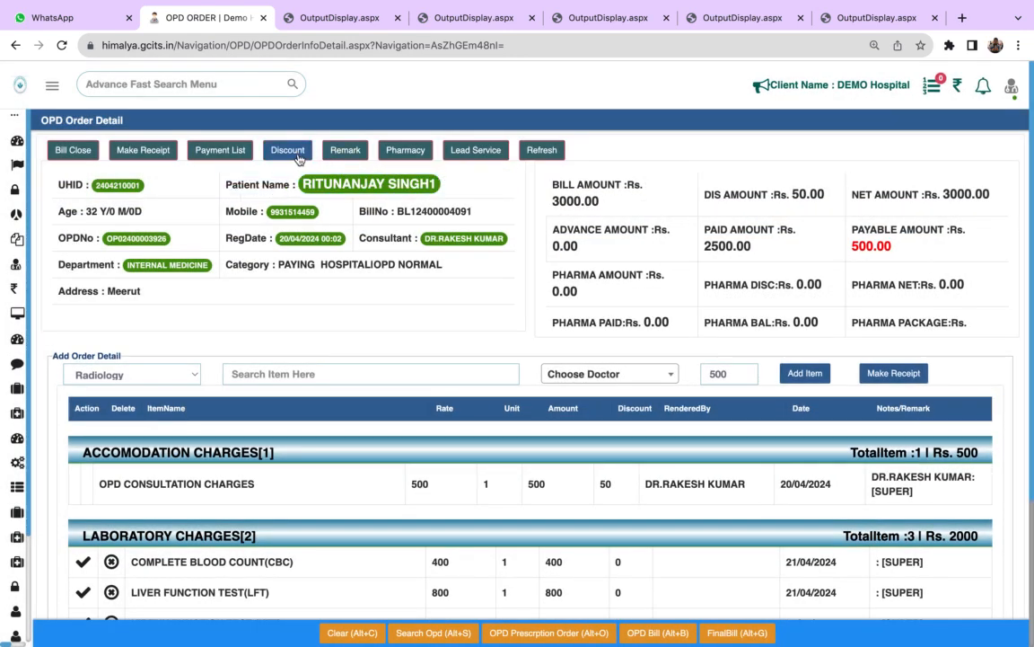
# - Examine the All Bill and Department discount types and their charge categories, and close the discount form without applying anything
pyautogui.click(297, 158)
pyautogui.click(286, 156)
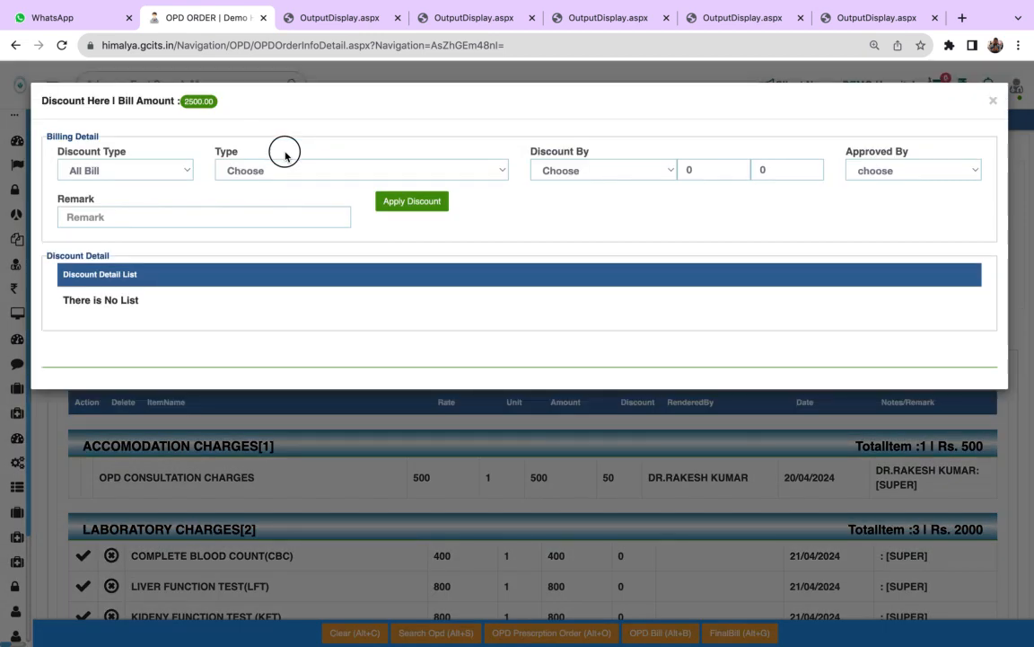
pyautogui.click(184, 176)
pyautogui.click(180, 169)
pyautogui.click(310, 168)
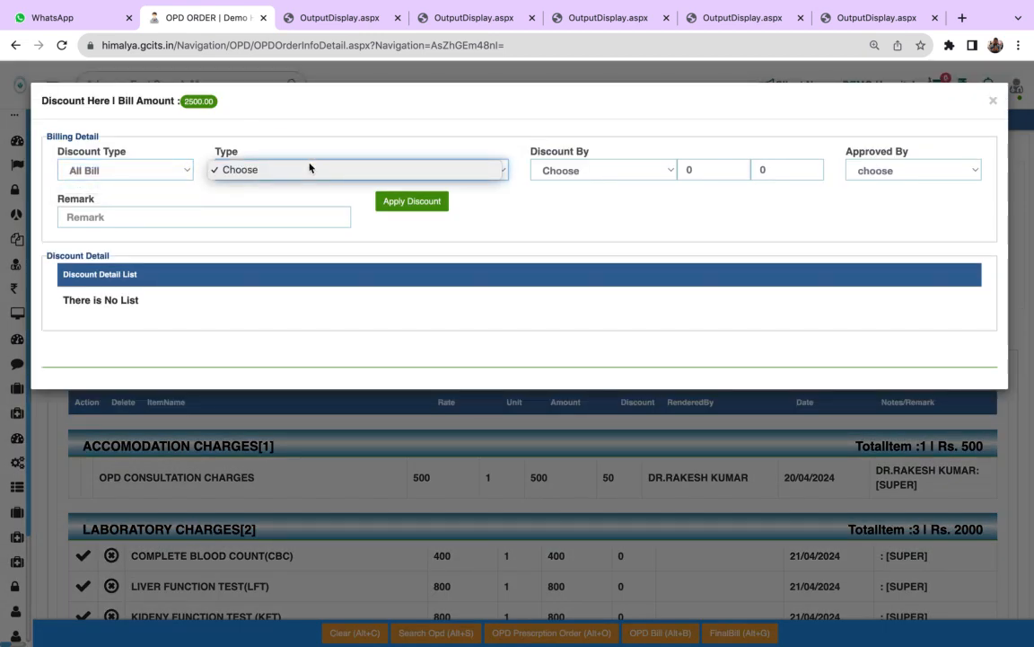
pyautogui.click(486, 207)
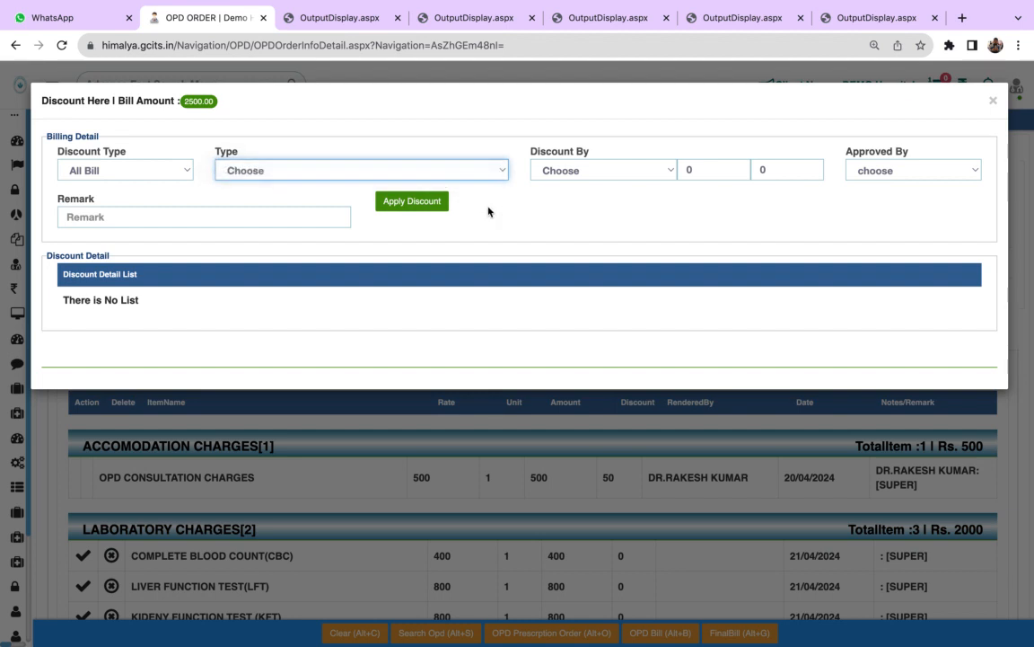
pyautogui.click(158, 176)
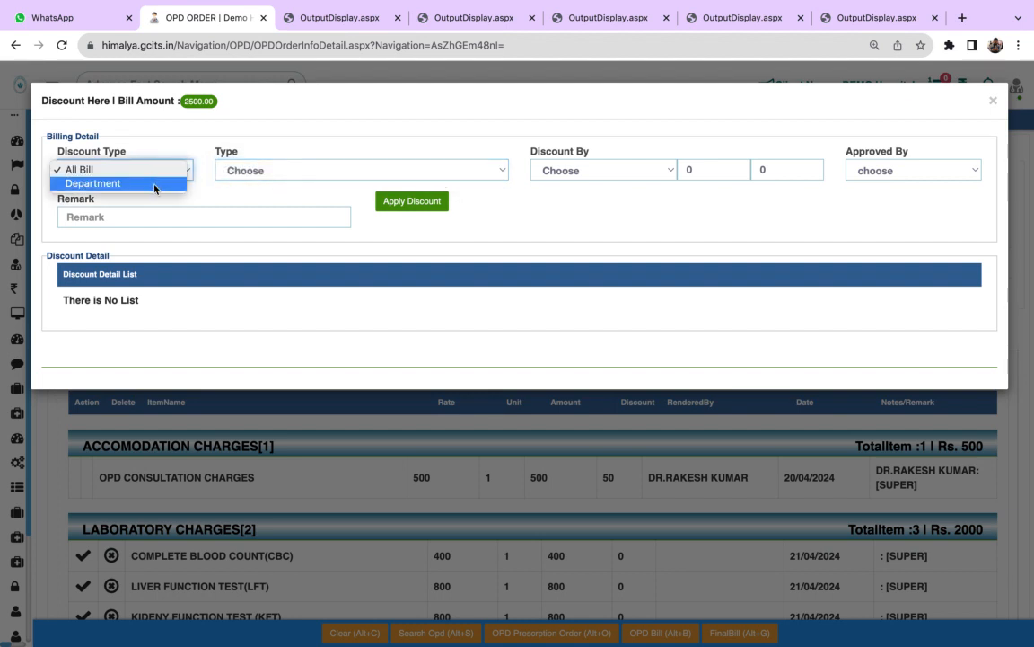
pyautogui.click(155, 186)
pyautogui.click(243, 172)
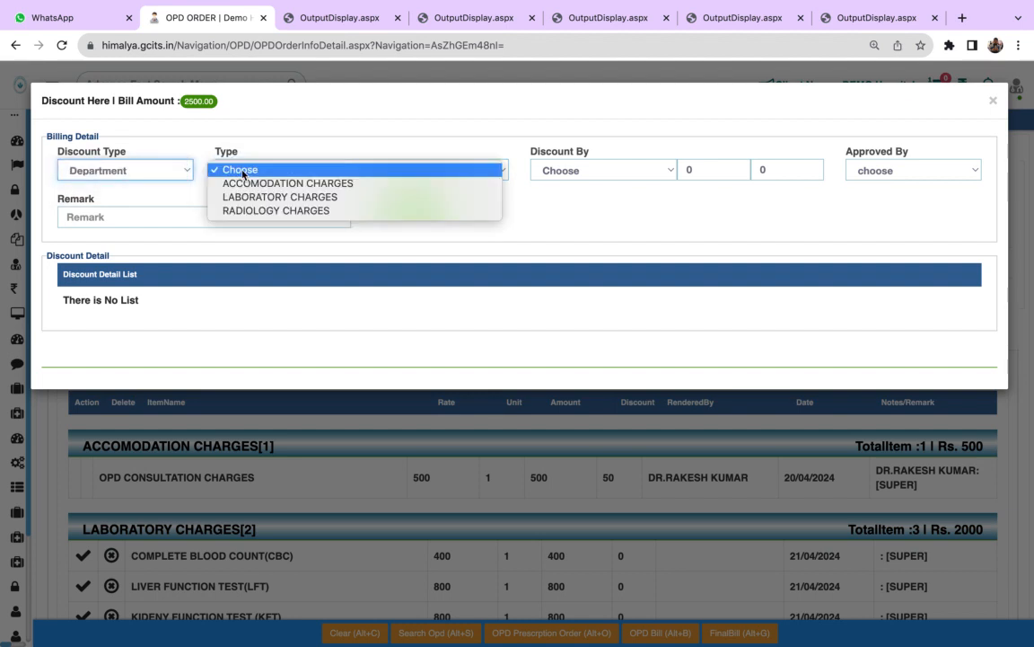
pyautogui.click(122, 163)
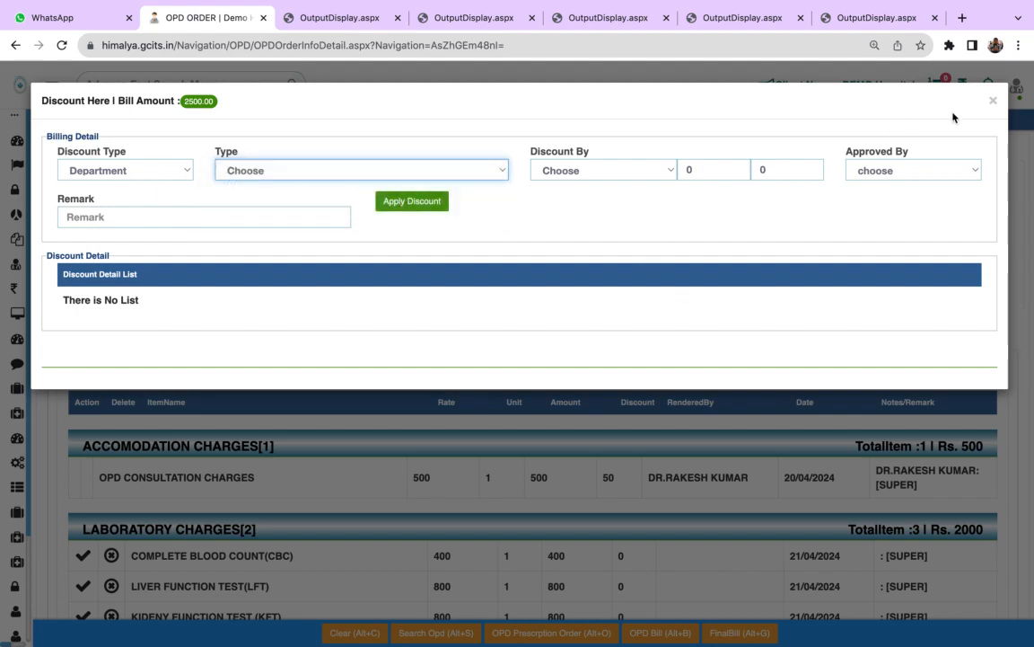
pyautogui.click(993, 100)
# - Prepare a Department discount on LABORATORY CHARGES with Doctor as the discount giver
pyautogui.scroll(-3, 710, 519)
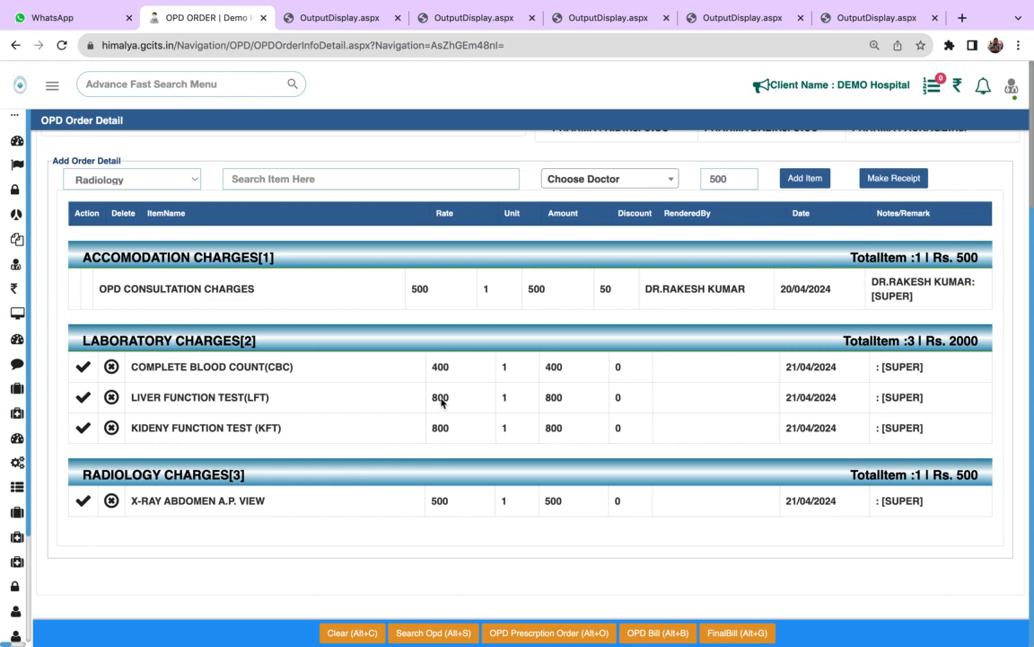
pyautogui.scroll(3, 421, 397)
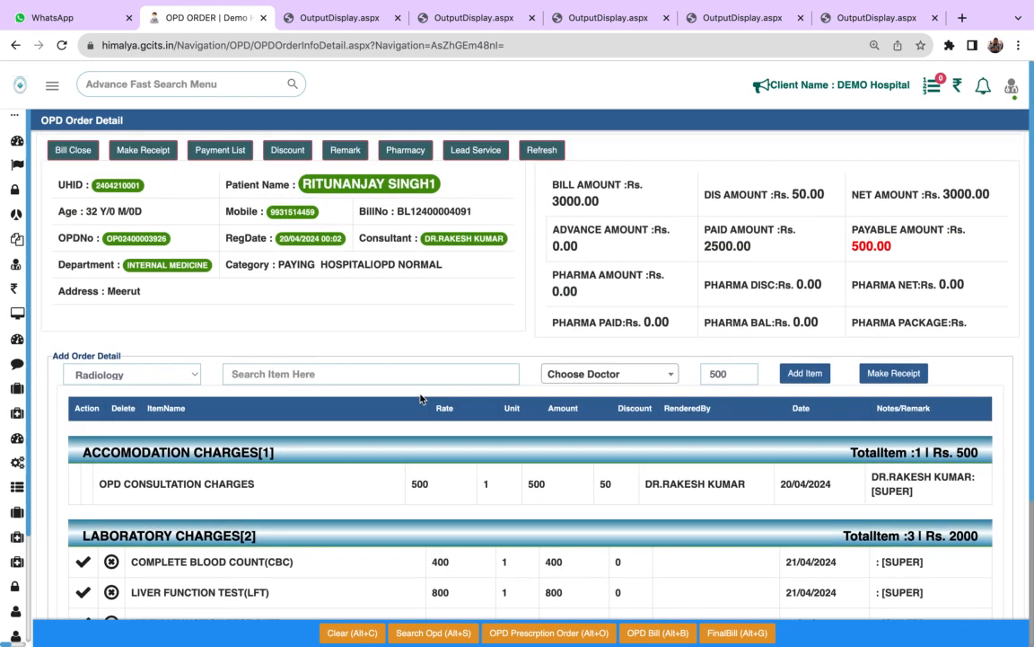
pyautogui.click(286, 151)
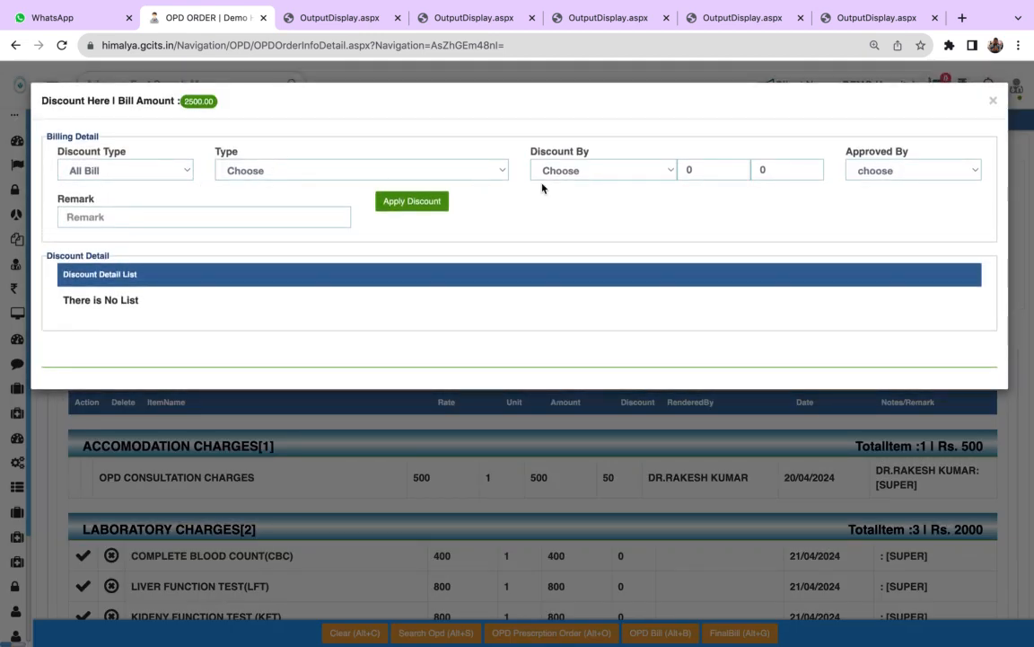
pyautogui.click(184, 168)
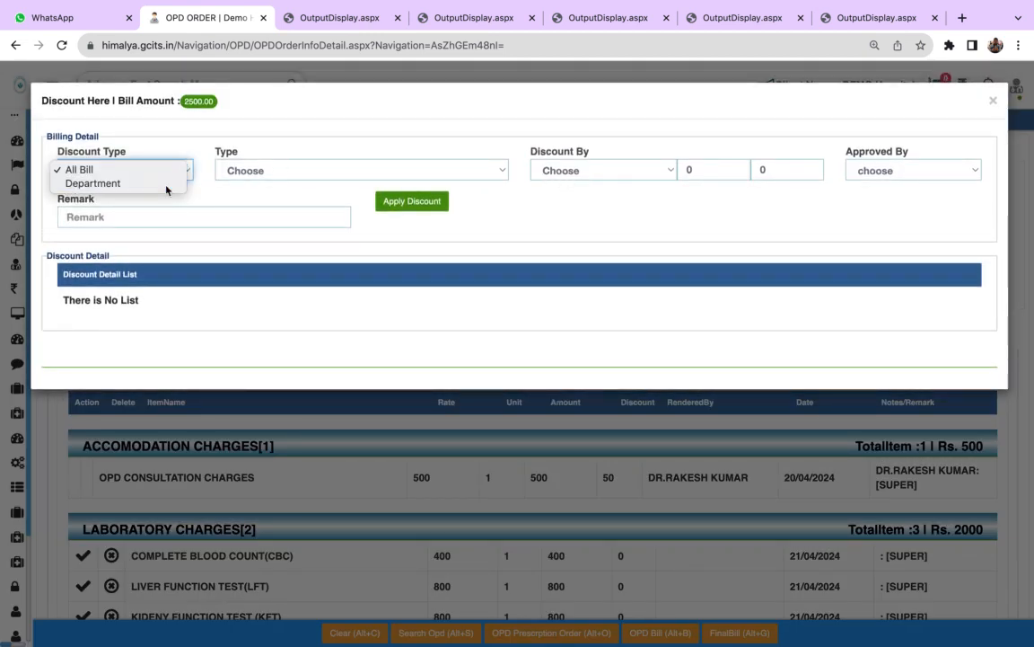
pyautogui.click(165, 182)
pyautogui.click(265, 172)
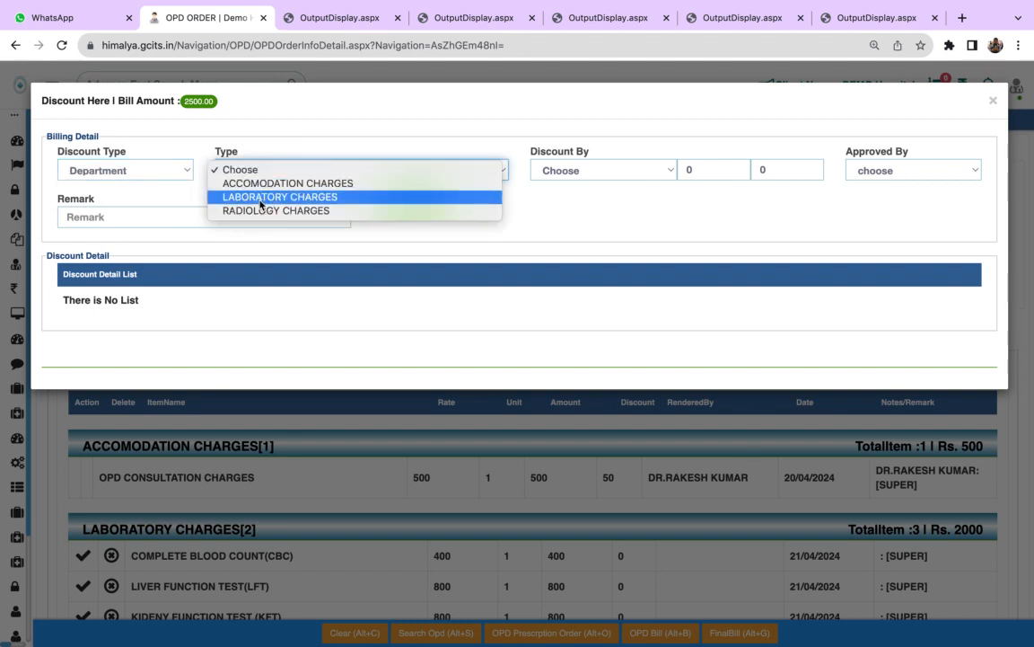
pyautogui.click(260, 196)
pyautogui.click(602, 180)
pyautogui.click(595, 196)
# - Examine the discount's value, approver and remark fields, and close the form without applying the discount
pyautogui.click(701, 177)
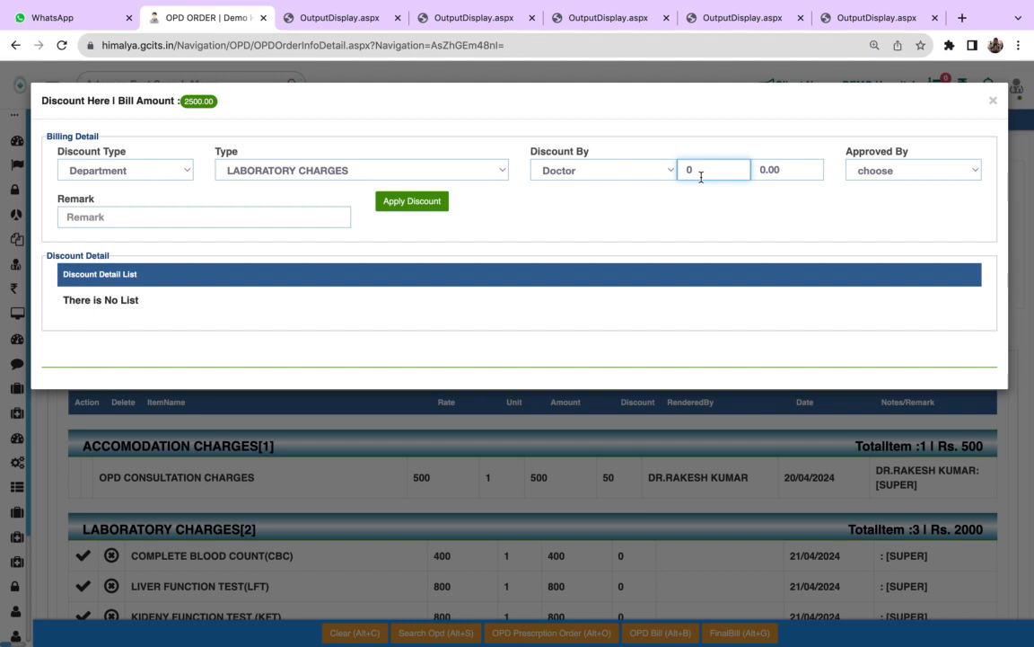
pyautogui.click(796, 173)
pyautogui.click(715, 166)
pyautogui.click(798, 177)
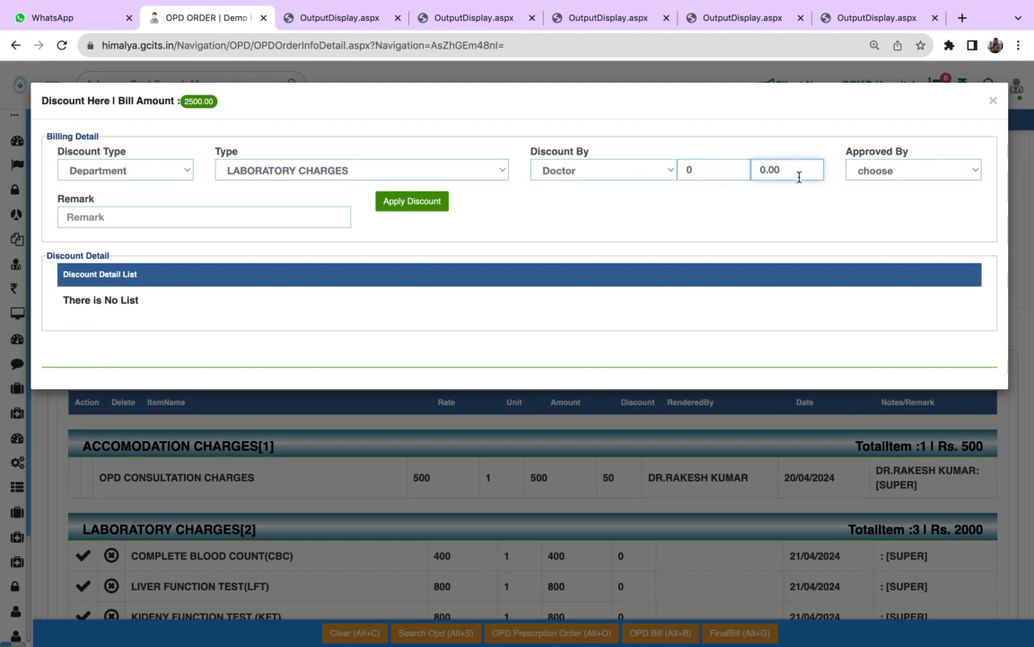
pyautogui.click(878, 171)
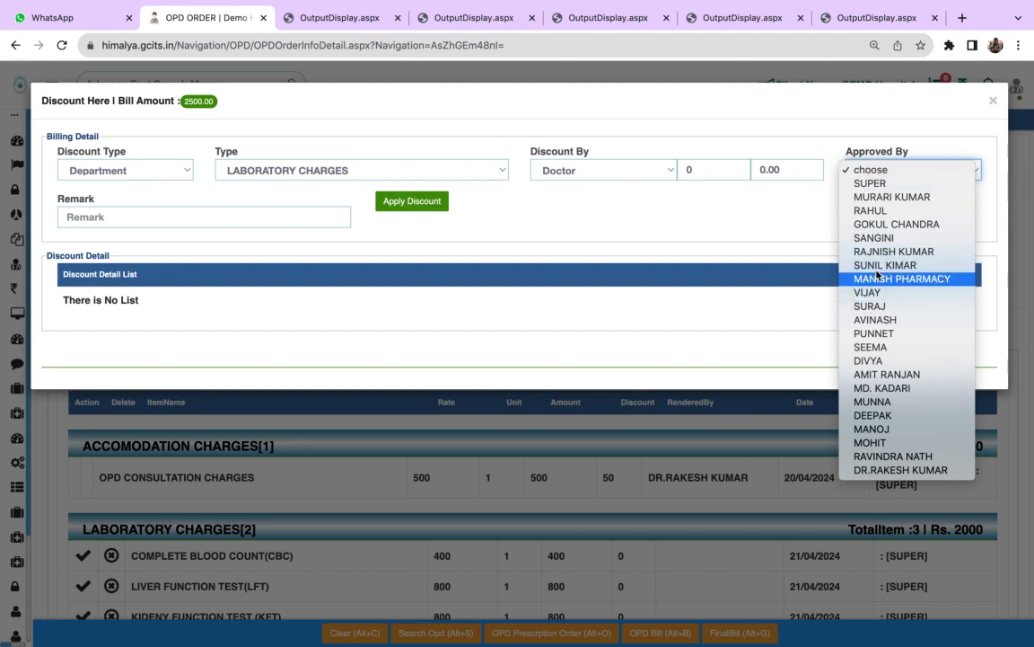
pyautogui.click(814, 213)
pyautogui.click(120, 217)
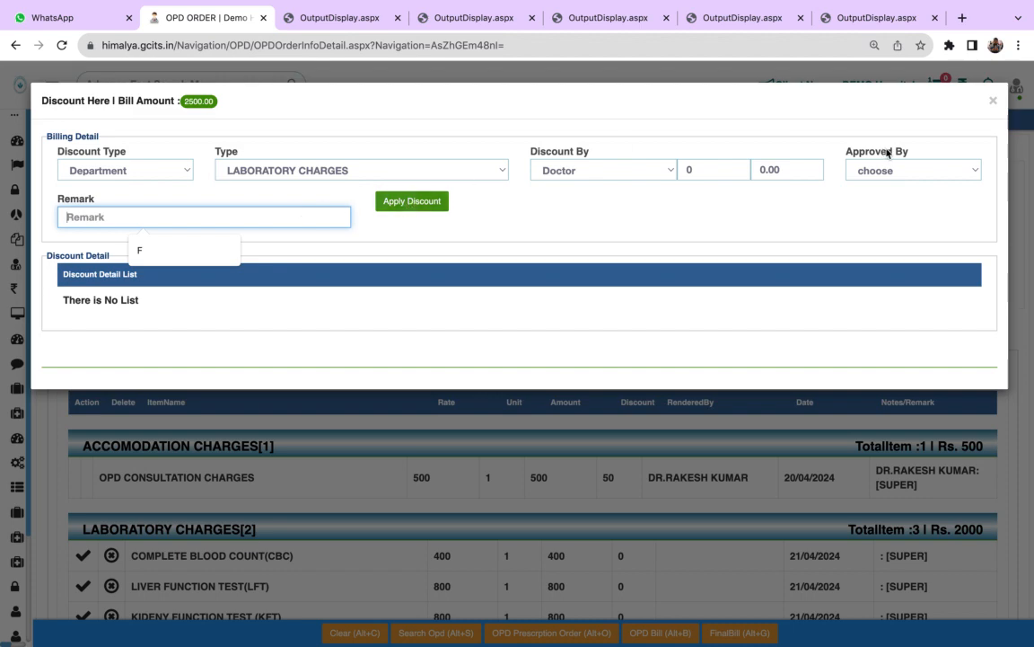
pyautogui.click(994, 101)
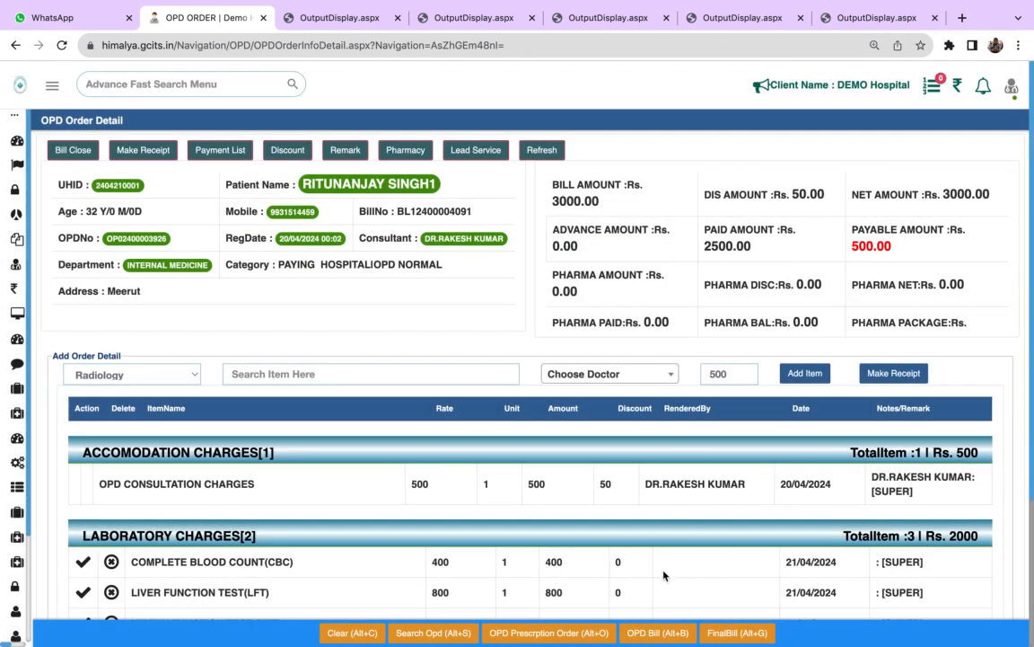
pyautogui.scroll(-3, 662, 575)
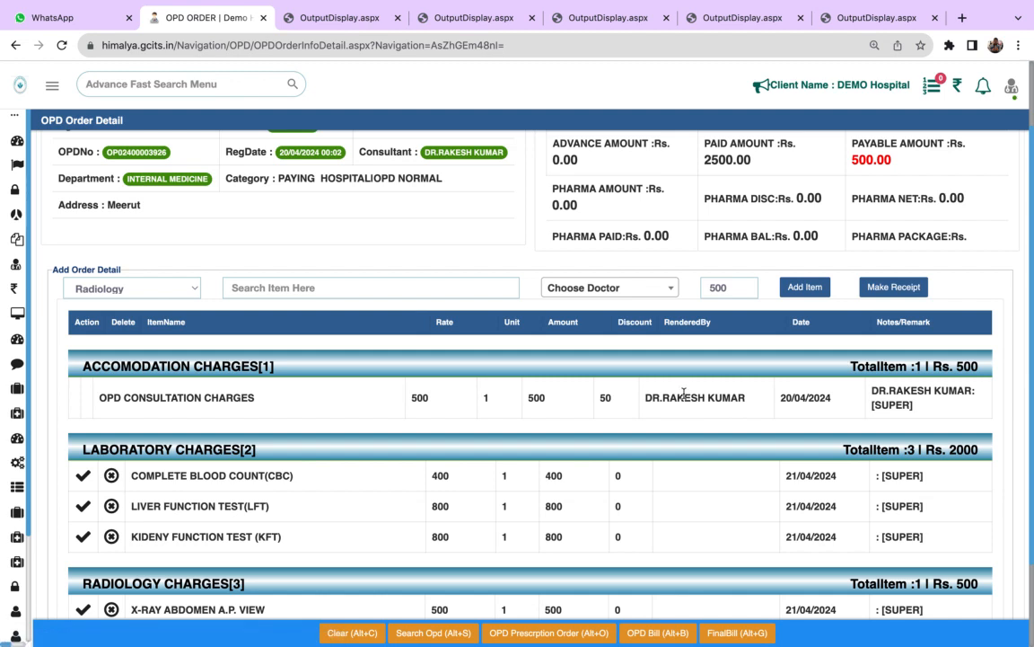
pyautogui.scroll(2, 685, 395)
pyautogui.click(289, 155)
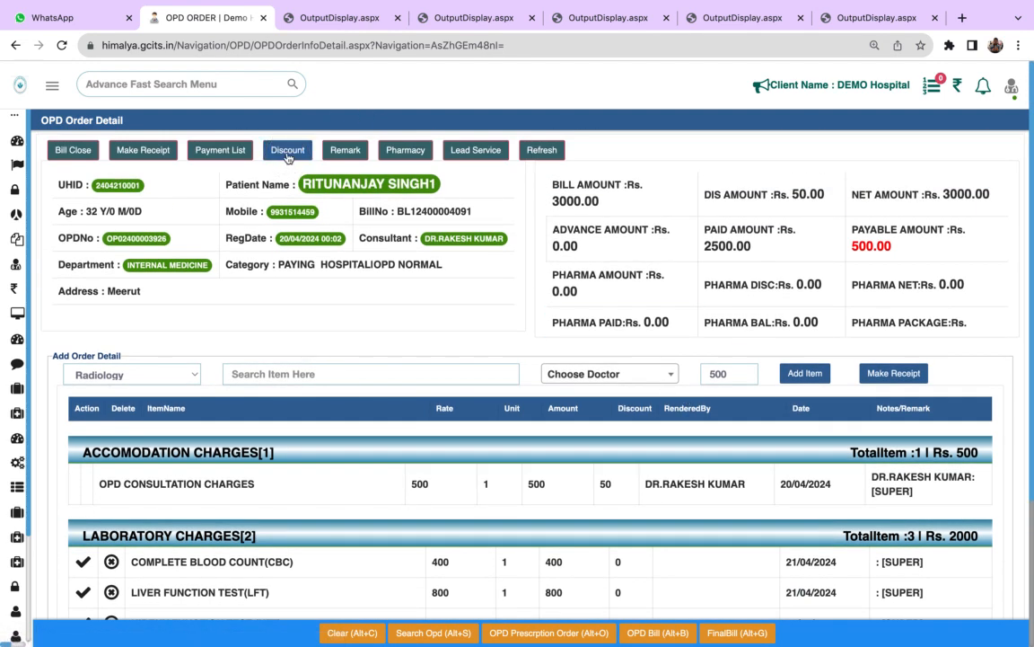
pyautogui.click(287, 152)
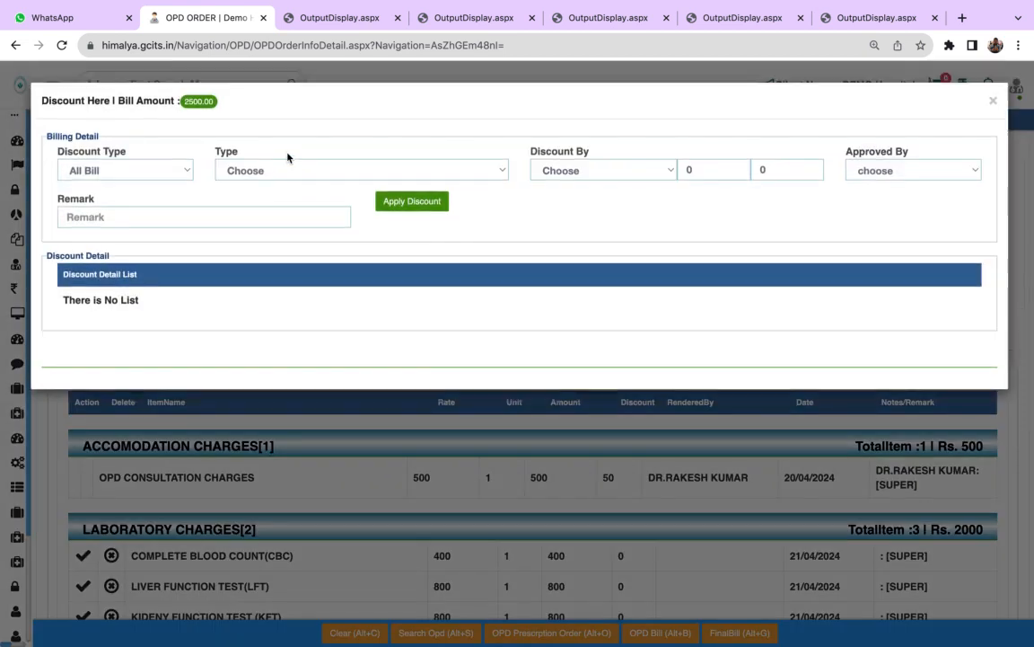
pyautogui.click(115, 171)
pyautogui.click(110, 185)
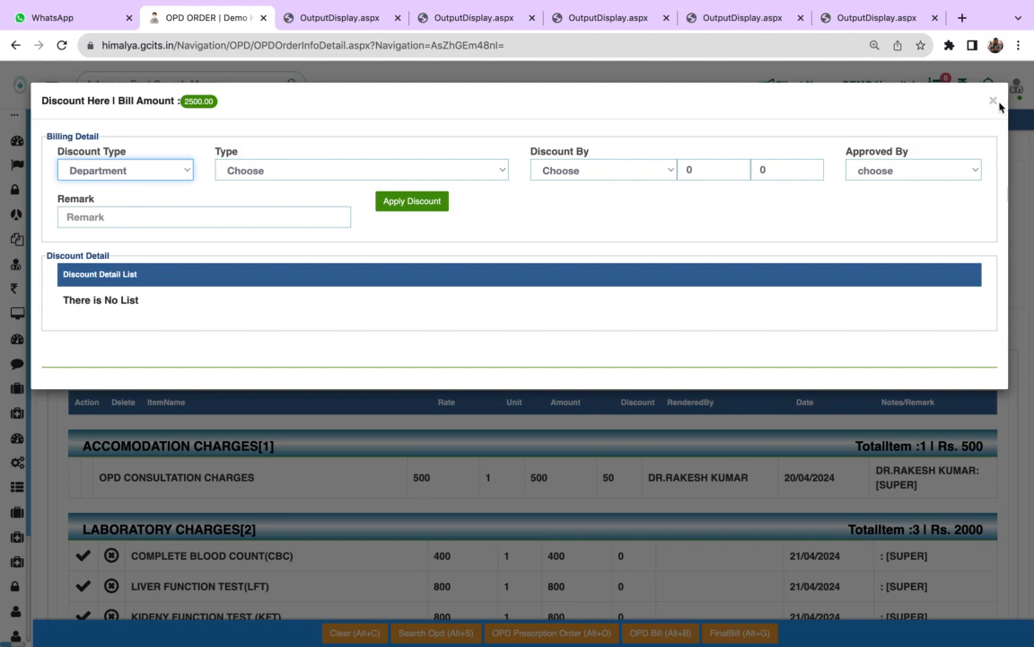
pyautogui.click(994, 101)
# - Examine the discount, doctor and package settings in the LIVER FUNCTION TEST(LFT) service details, and close them without updating
pyautogui.scroll(-3, 664, 469)
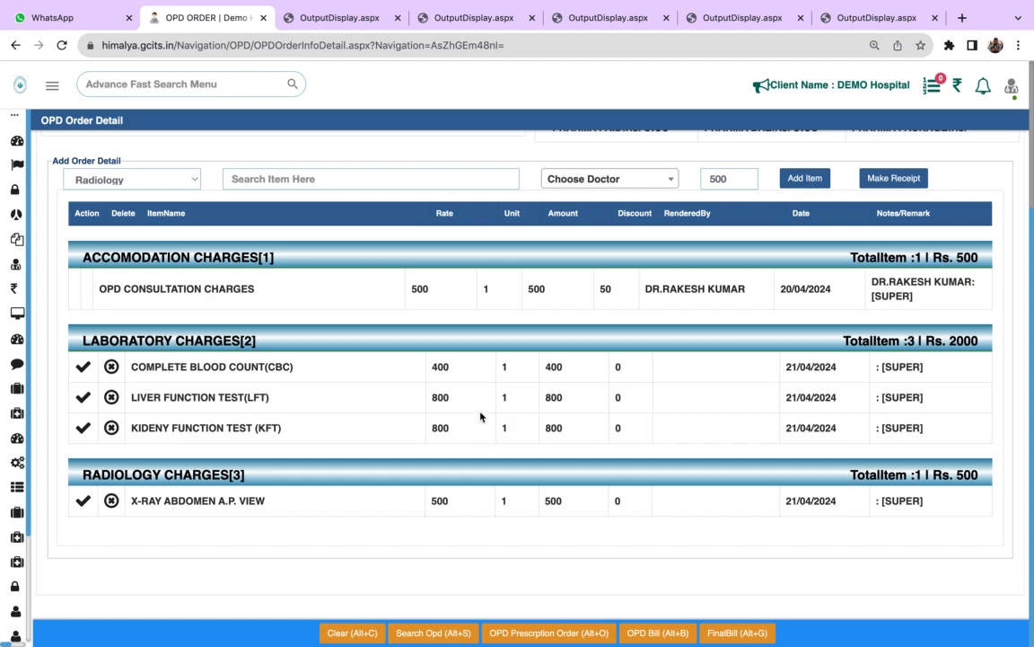
pyautogui.click(84, 399)
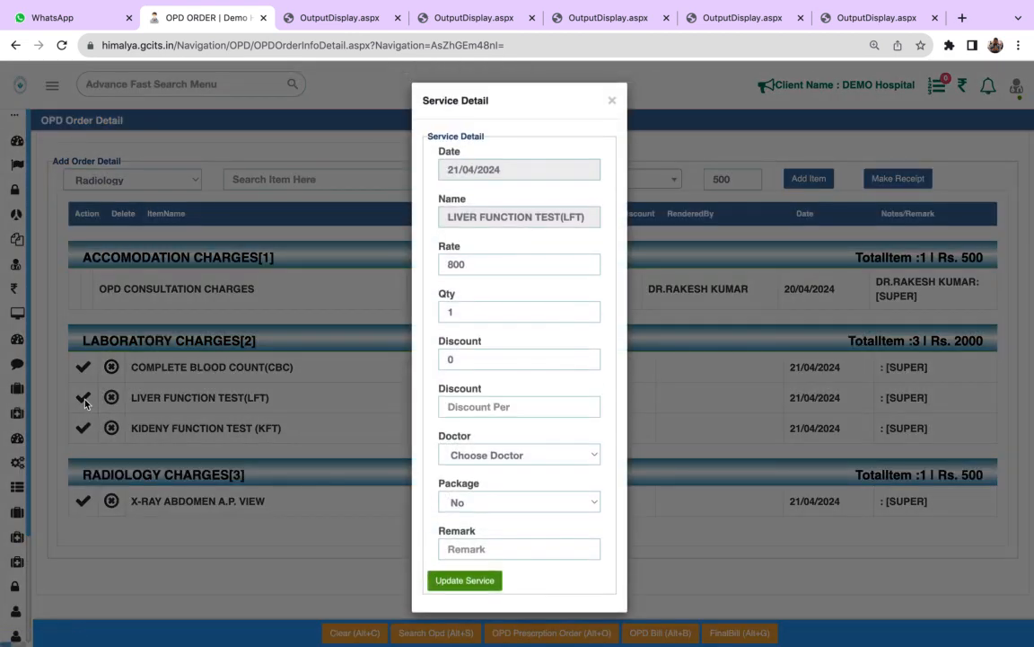
pyautogui.click(454, 359)
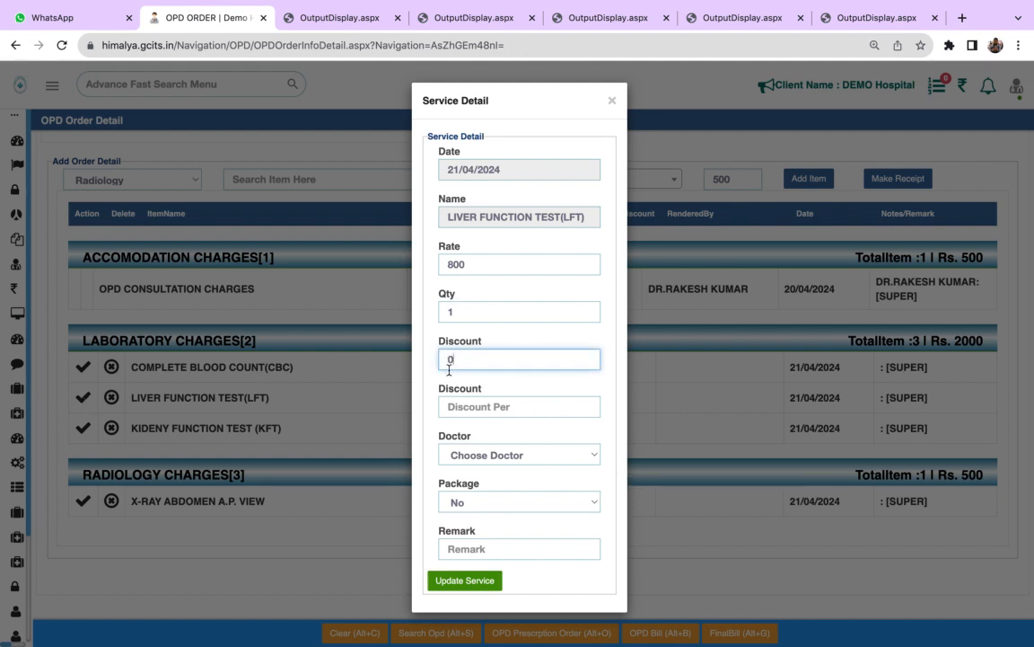
pyautogui.click(460, 358)
pyautogui.click(468, 358)
pyautogui.click(453, 455)
pyautogui.click(477, 456)
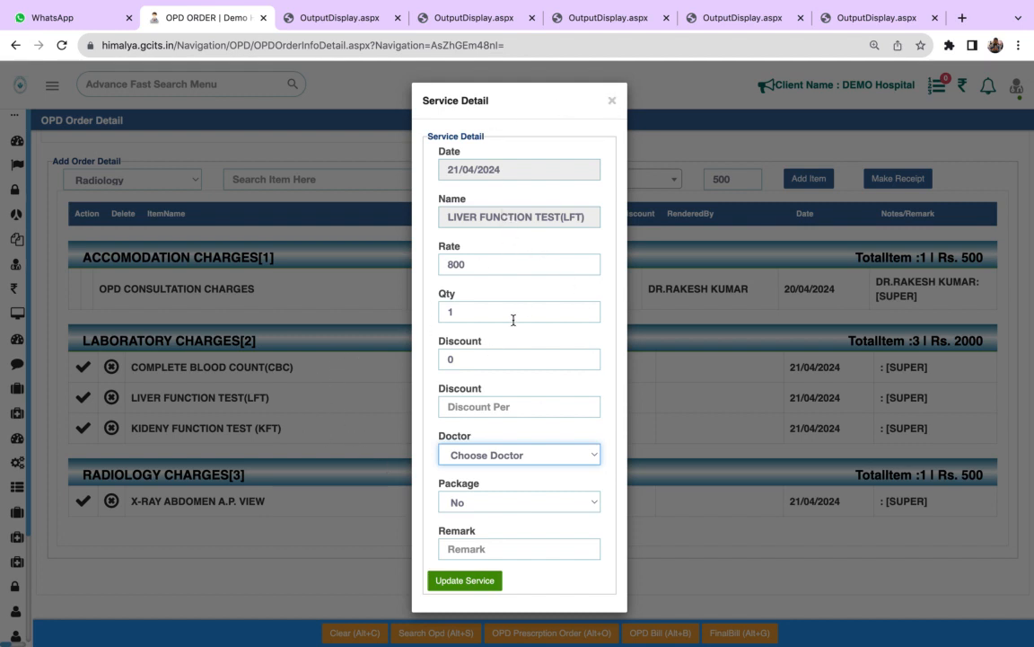
pyautogui.click(494, 503)
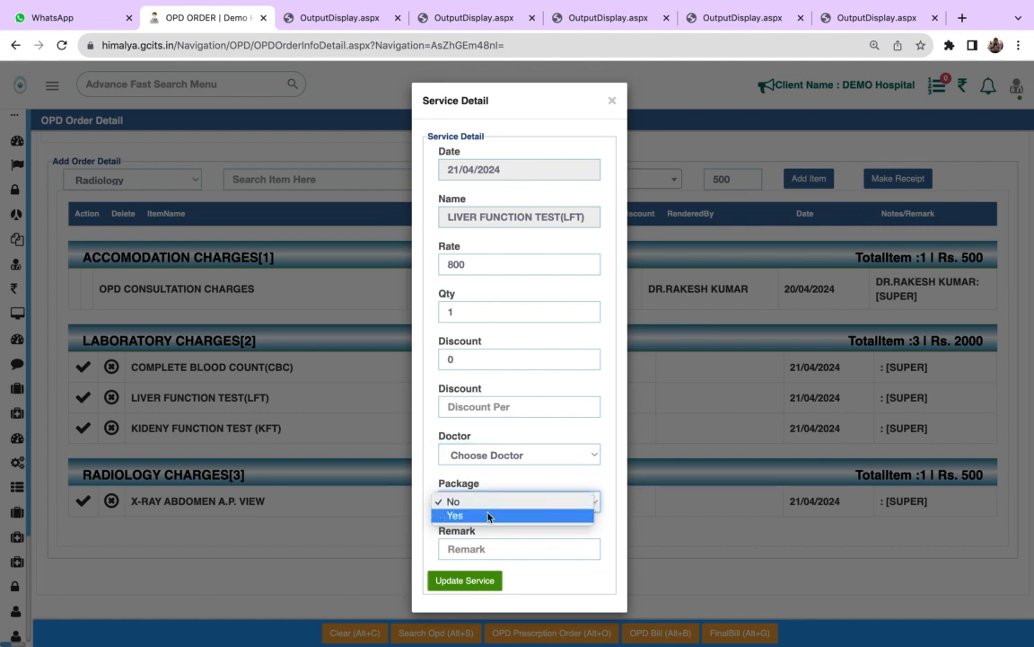
pyautogui.click(613, 103)
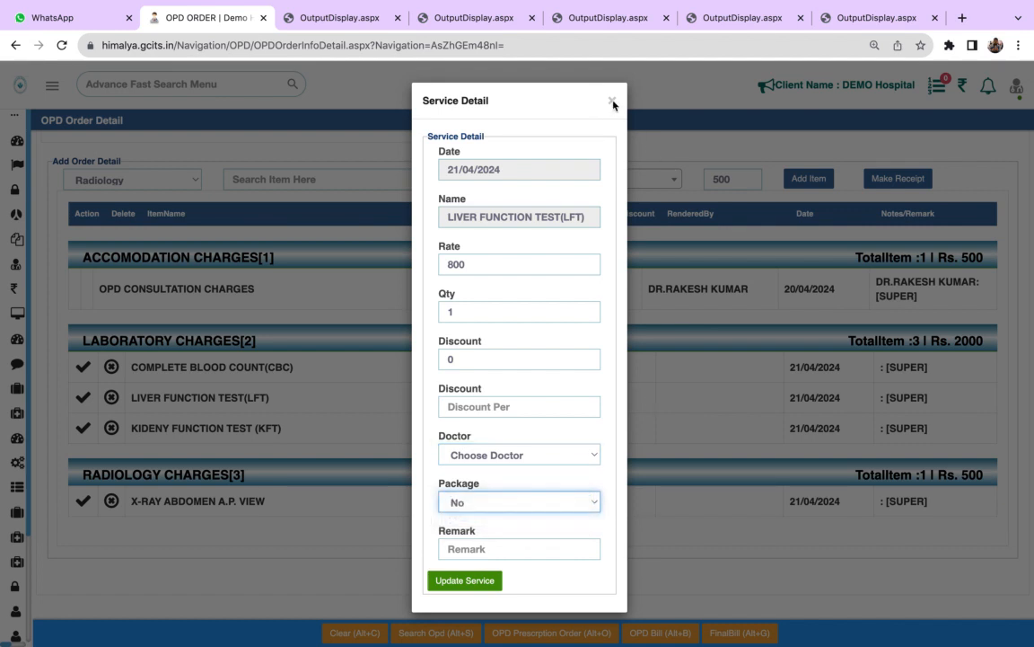
# - Set Package to Yes for the KIDENY FUNCTION TEST (KFT) service and update it
pyautogui.click(613, 104)
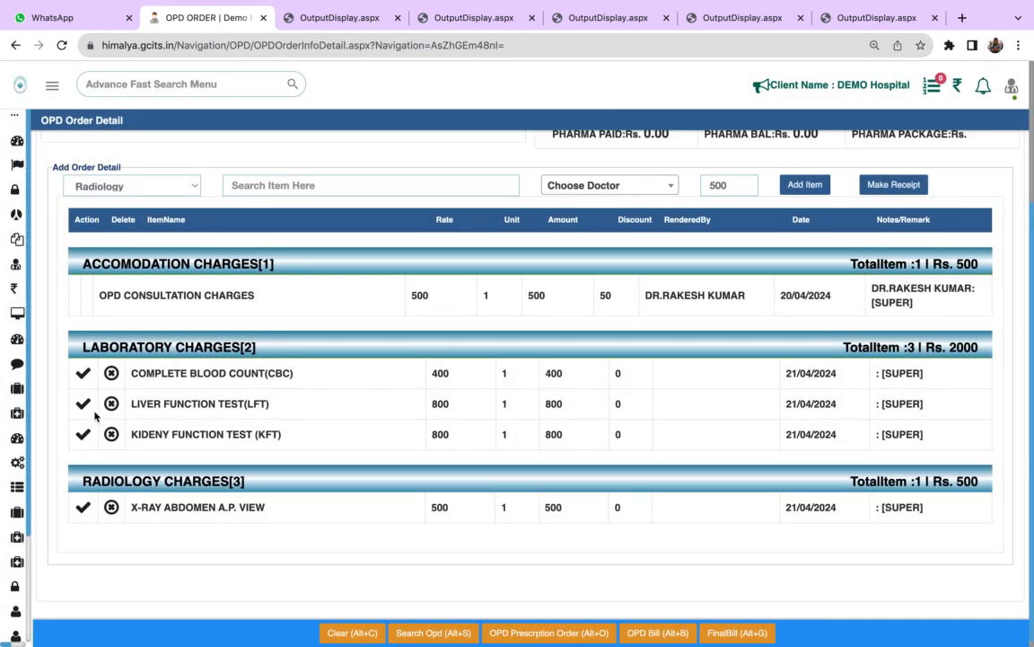
pyautogui.click(84, 434)
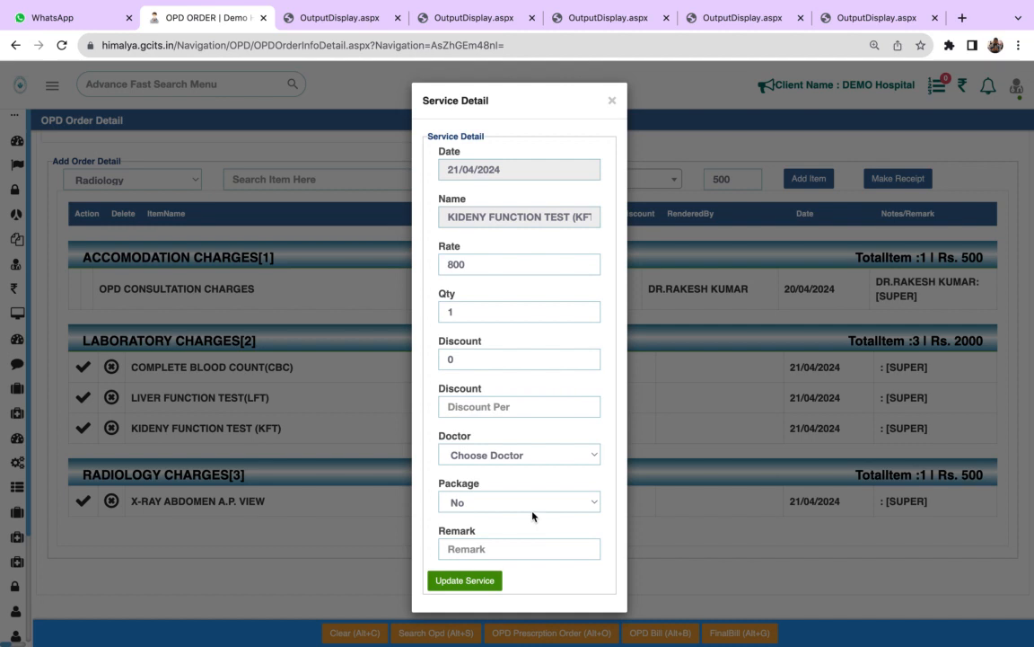
pyautogui.click(532, 505)
pyautogui.click(519, 521)
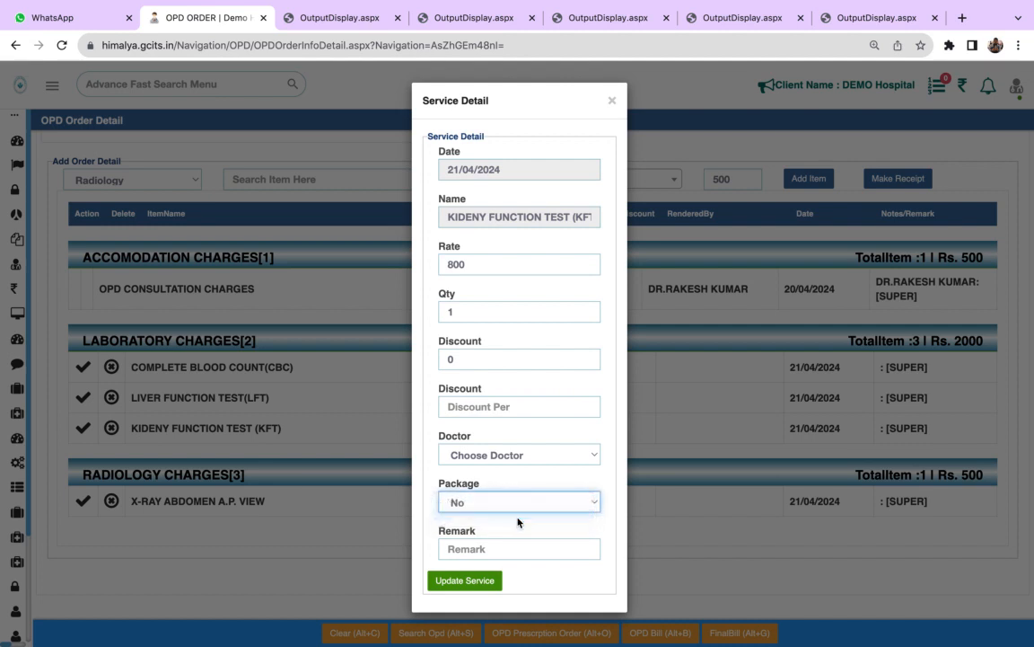
pyautogui.click(452, 582)
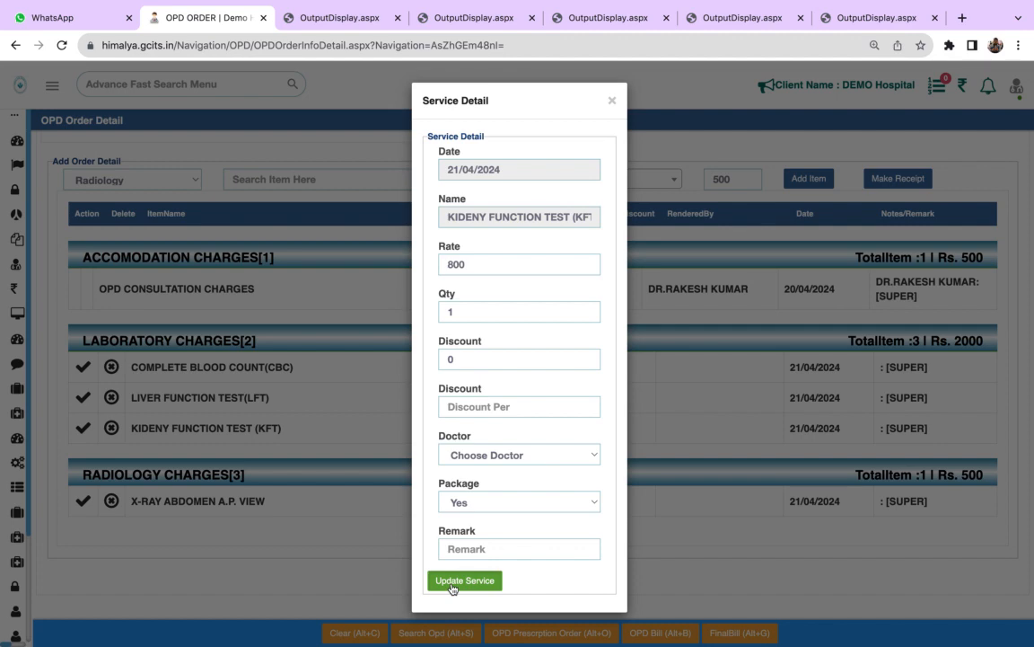
pyautogui.scroll(-1, 577, 555)
pyautogui.scroll(-3, 576, 555)
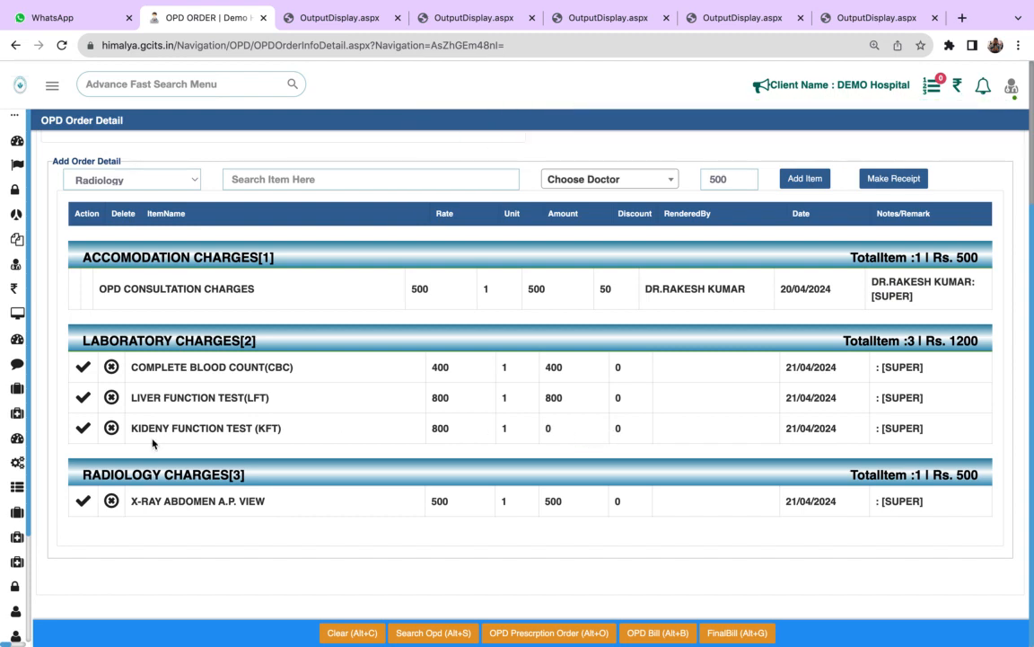
# - Set Package back to No for the KIDENY FUNCTION TEST (KFT) service and update it
pyautogui.click(82, 427)
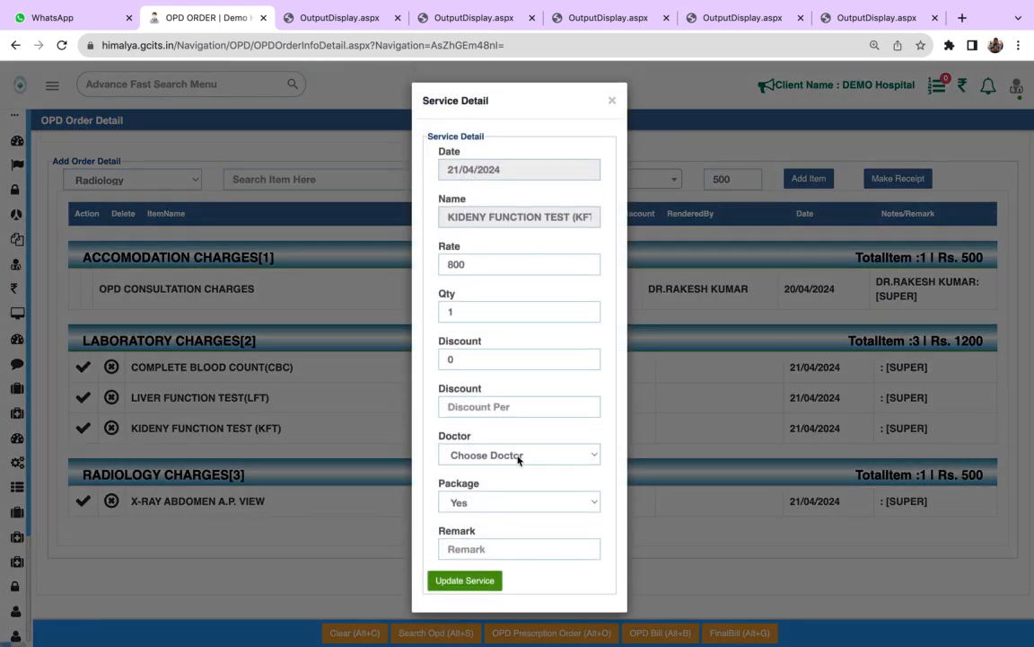
pyautogui.click(501, 509)
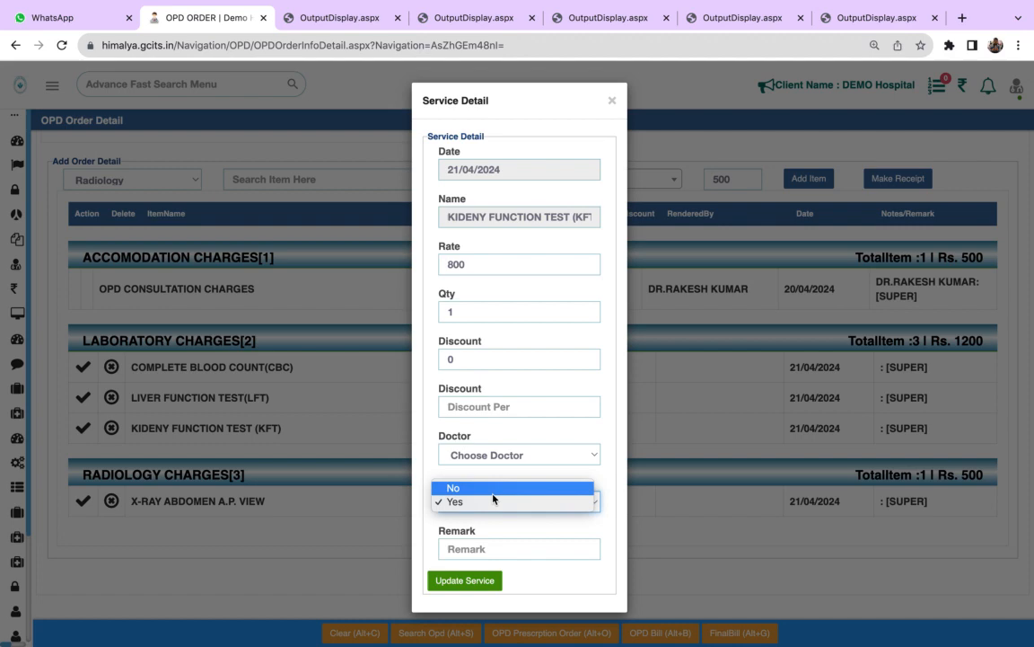
pyautogui.click(492, 490)
pyautogui.click(466, 580)
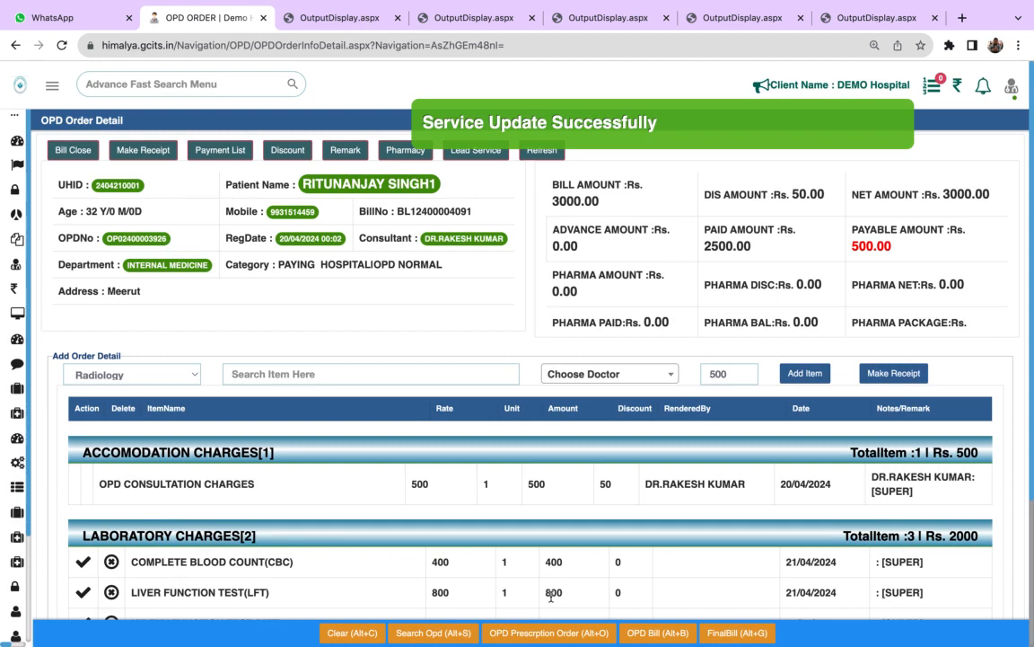
pyautogui.scroll(-5, 550, 598)
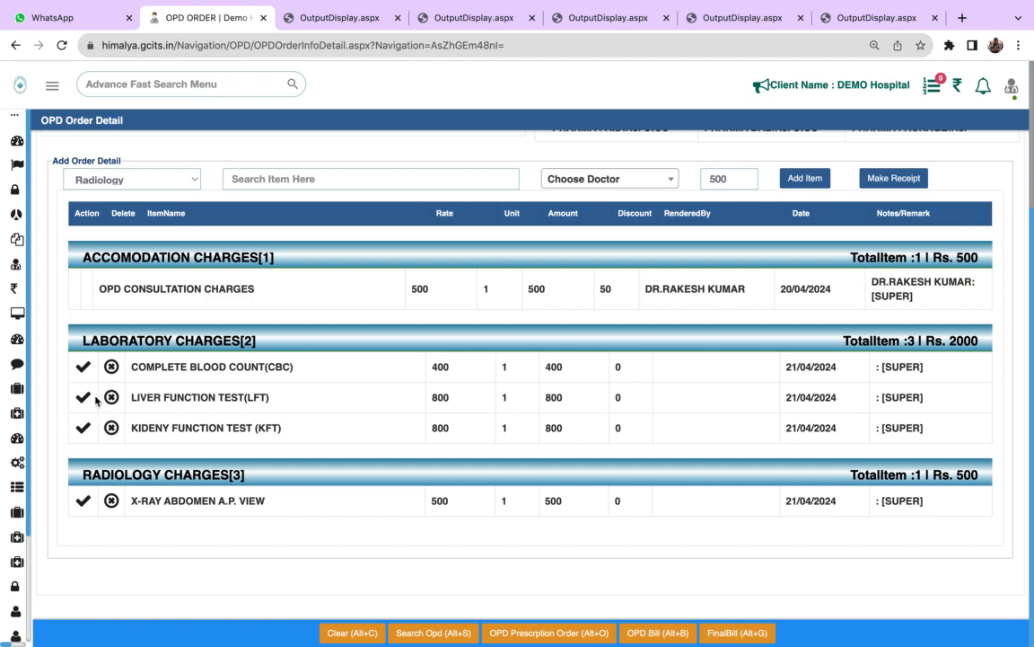
# - Add the remark "fasting" to the COMPLETE BLOOD COUNT(CBC) service, update it, and check the service details
pyautogui.click(83, 367)
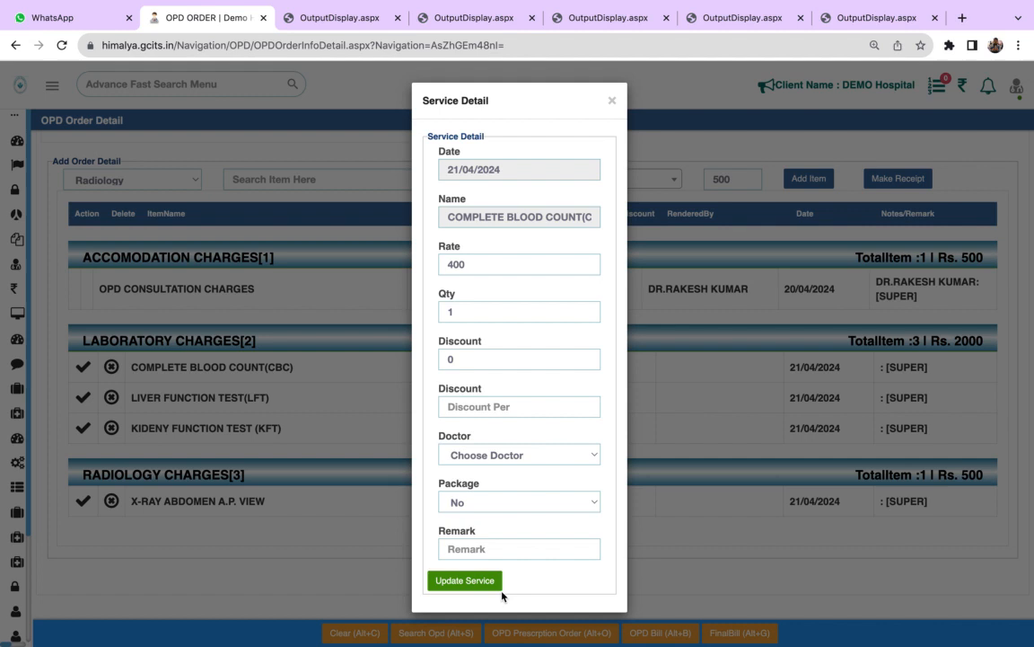
pyautogui.click(486, 548)
pyautogui.write('ting')
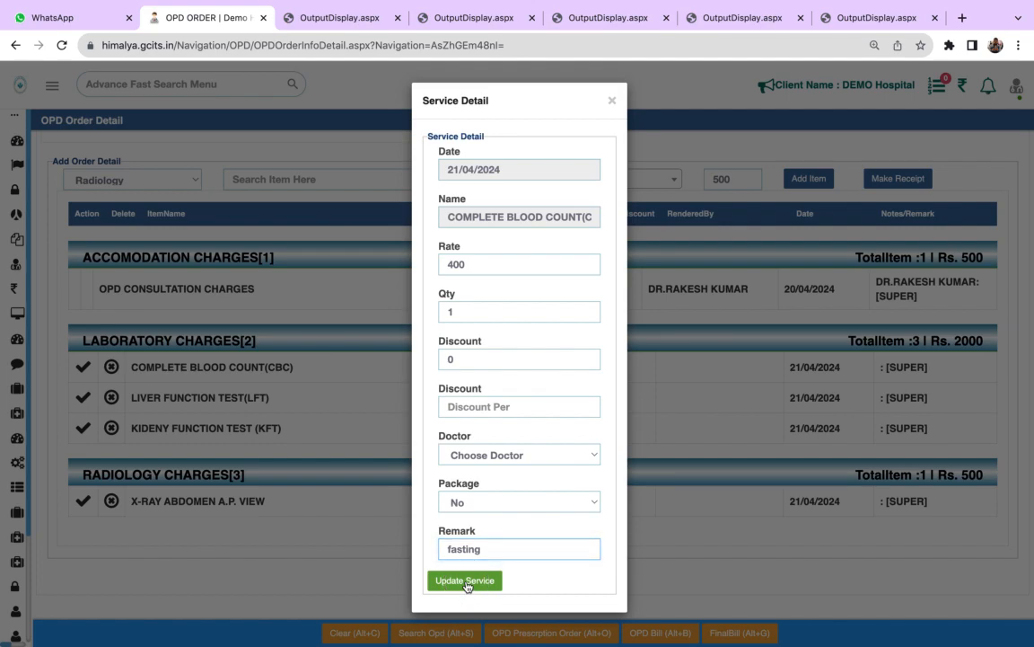
pyautogui.click(465, 581)
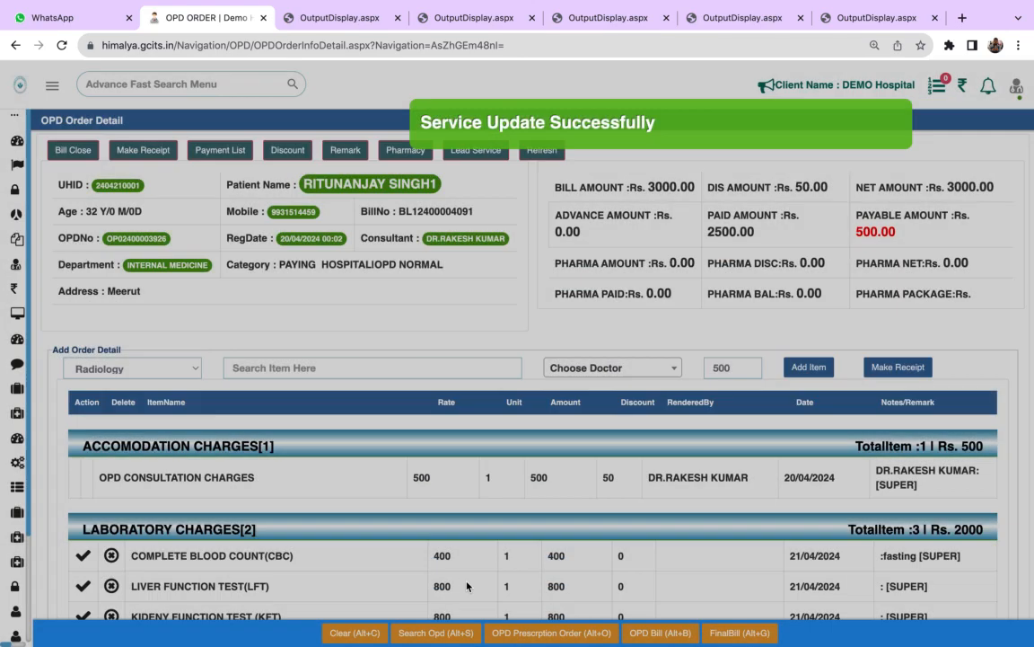
pyautogui.scroll(-5, 547, 529)
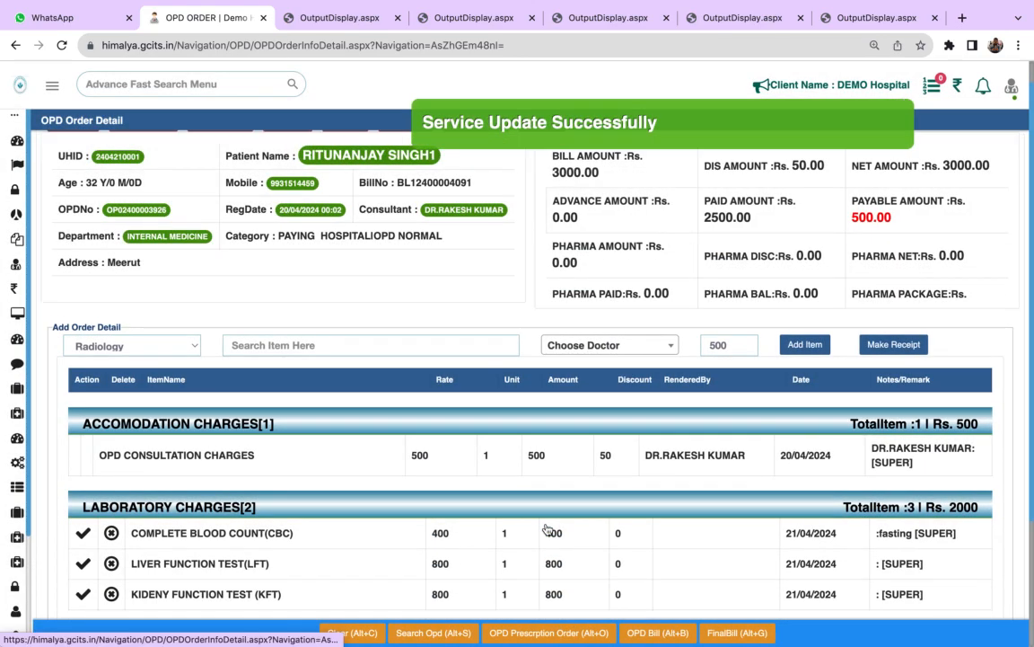
pyautogui.scroll(3, 547, 529)
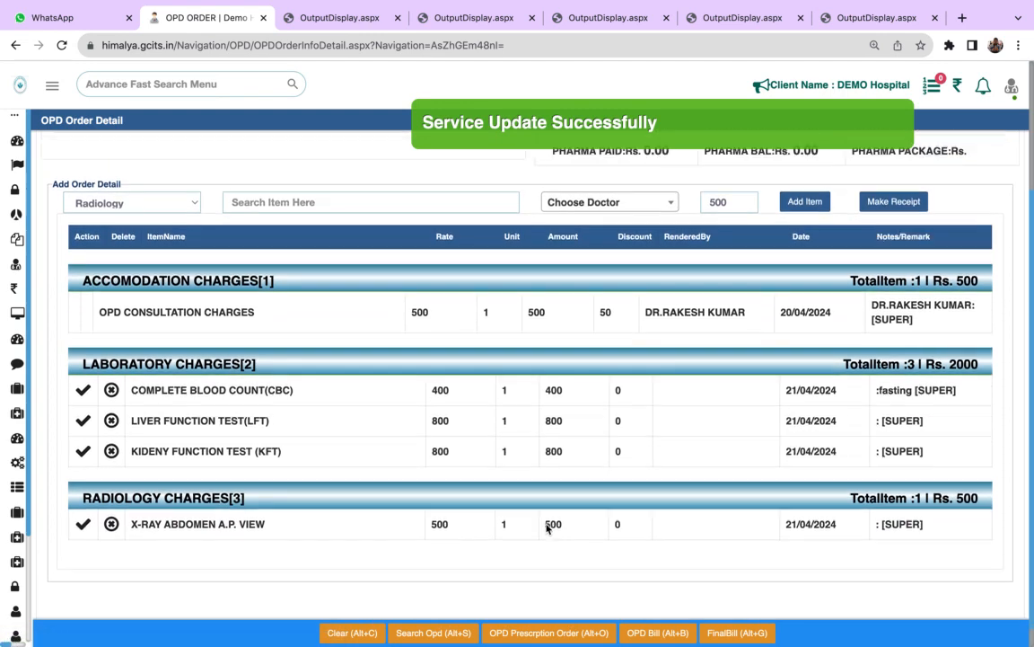
pyautogui.scroll(2, 547, 529)
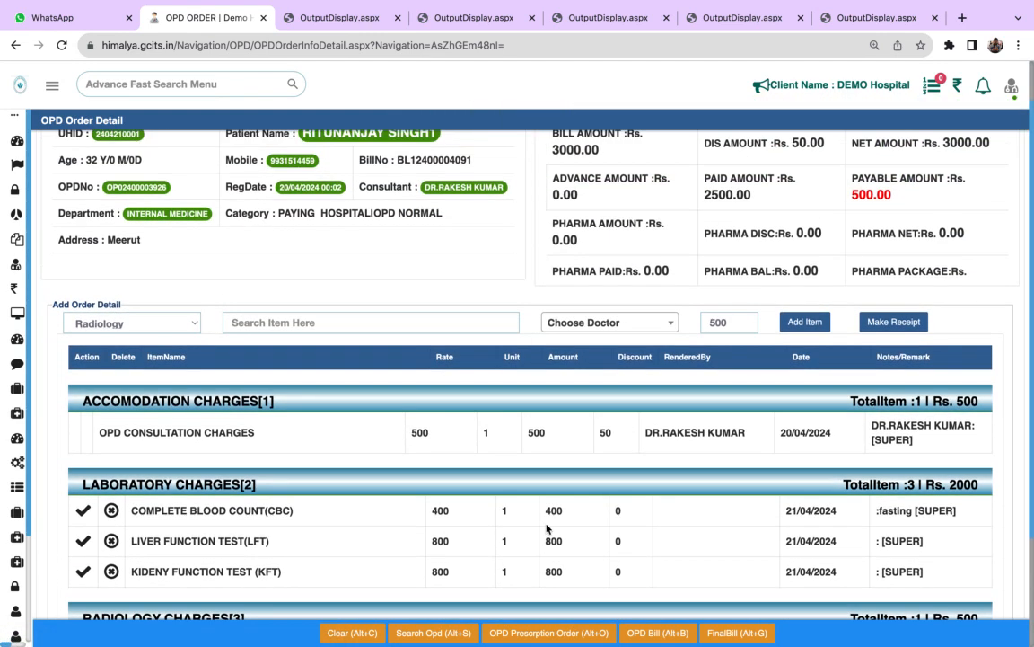
pyautogui.scroll(-4, 547, 528)
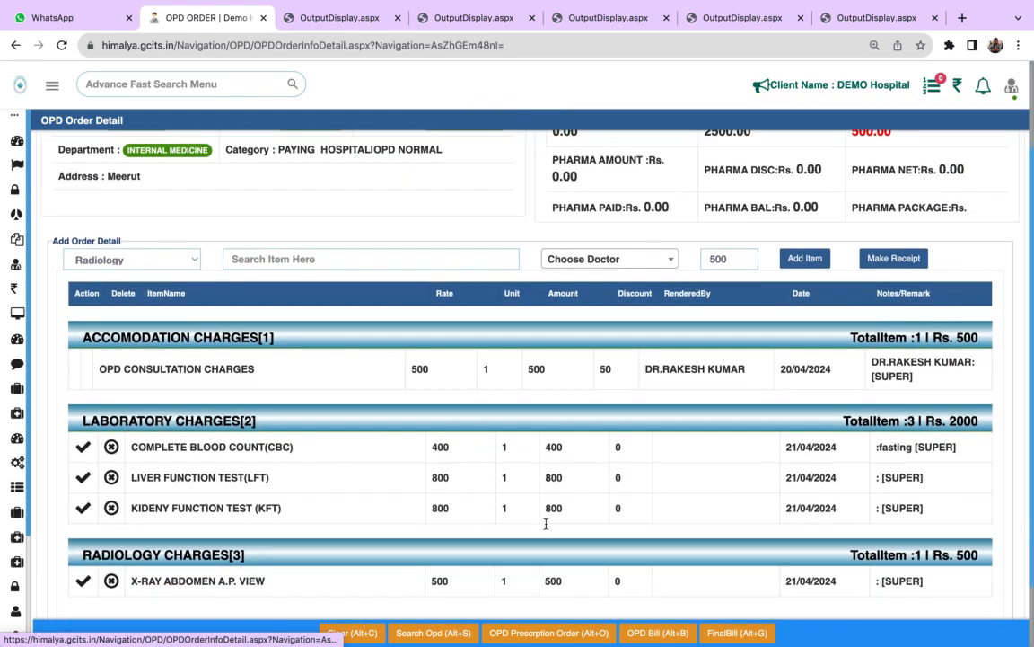
pyautogui.click(83, 366)
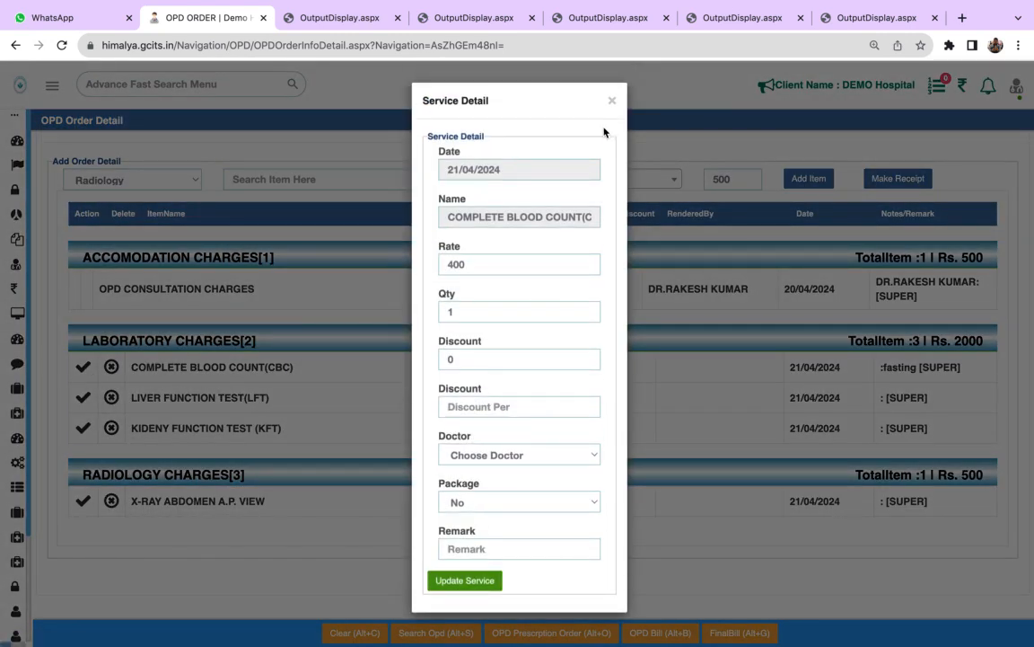
pyautogui.click(612, 104)
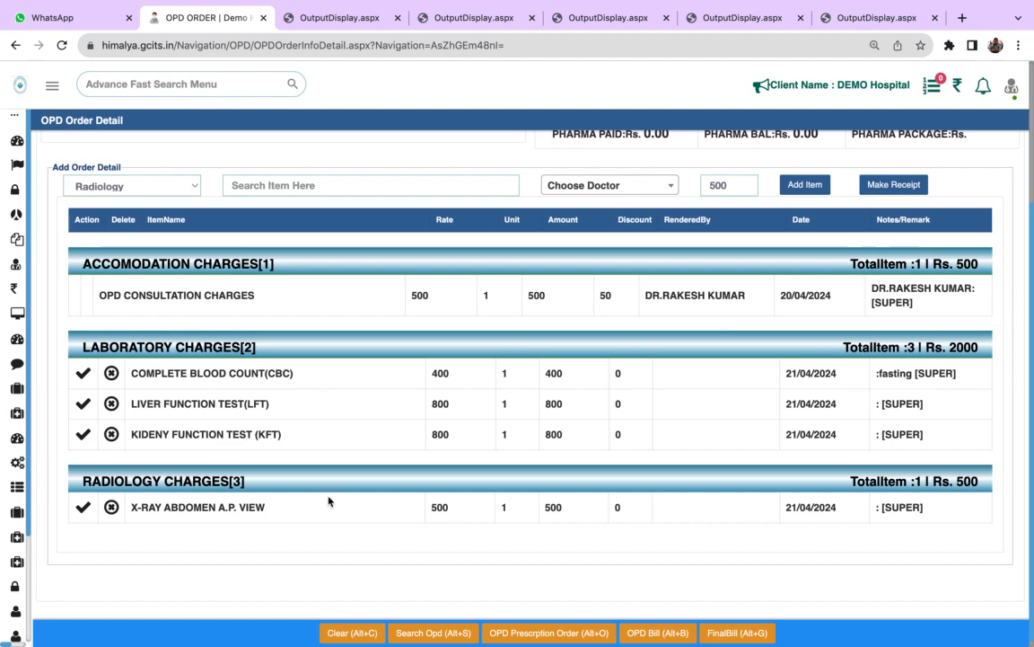
# - Add the remark "500 discount" to the patient's OPD order
pyautogui.scroll(4, 511, 551)
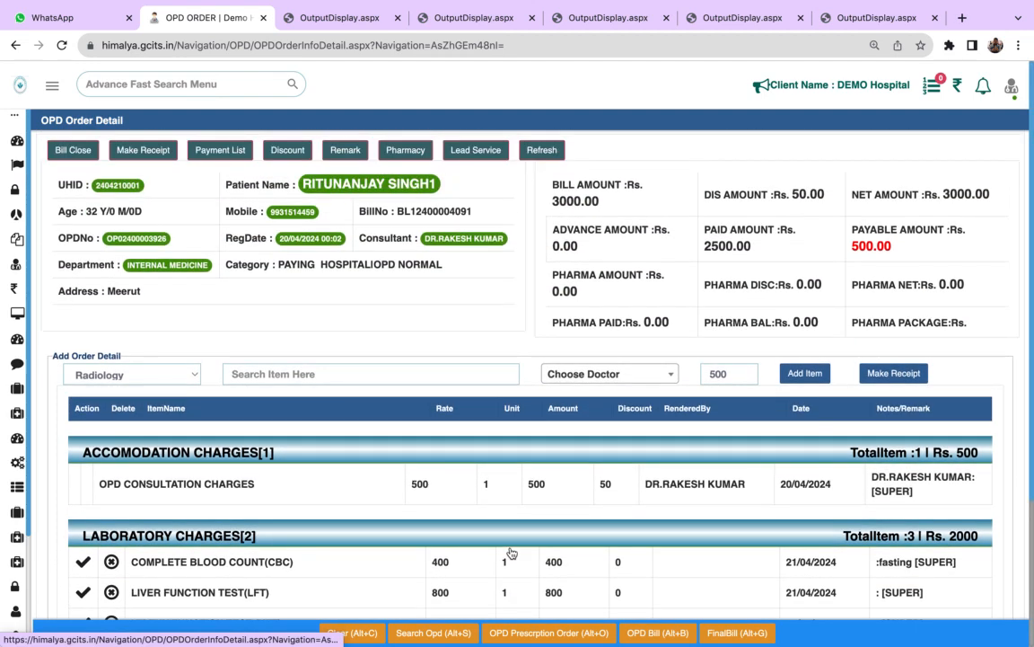
pyautogui.click(344, 151)
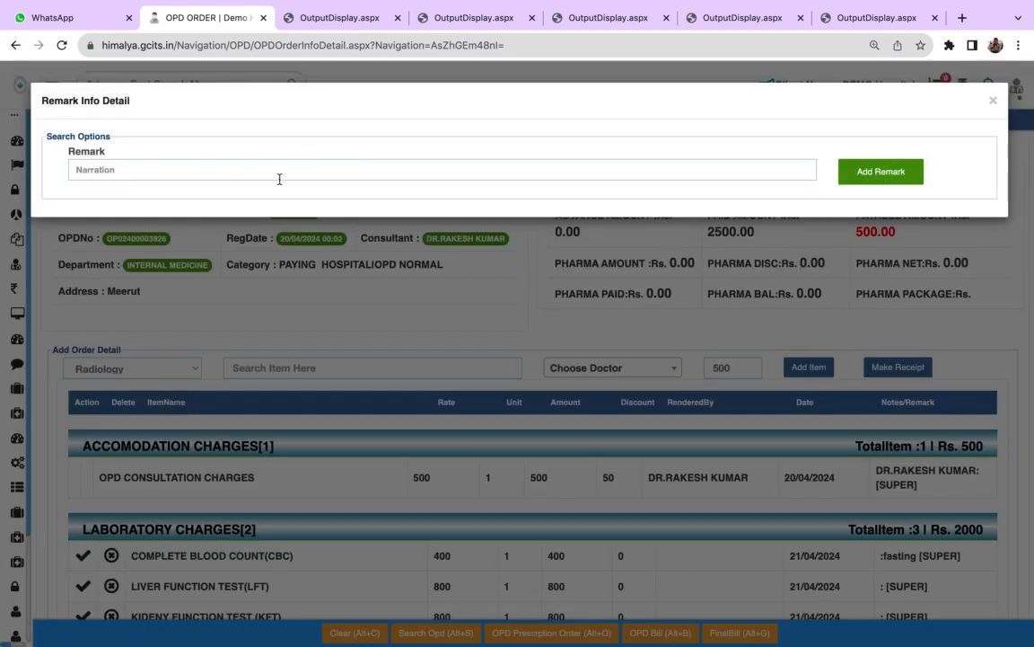
pyautogui.click(193, 174)
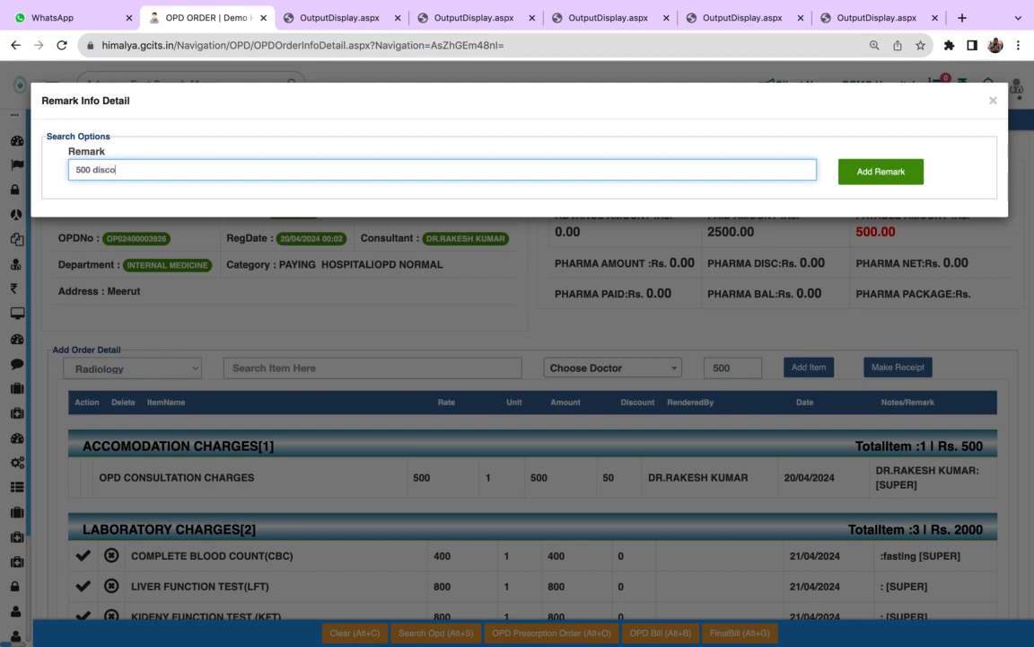
pyautogui.click(895, 171)
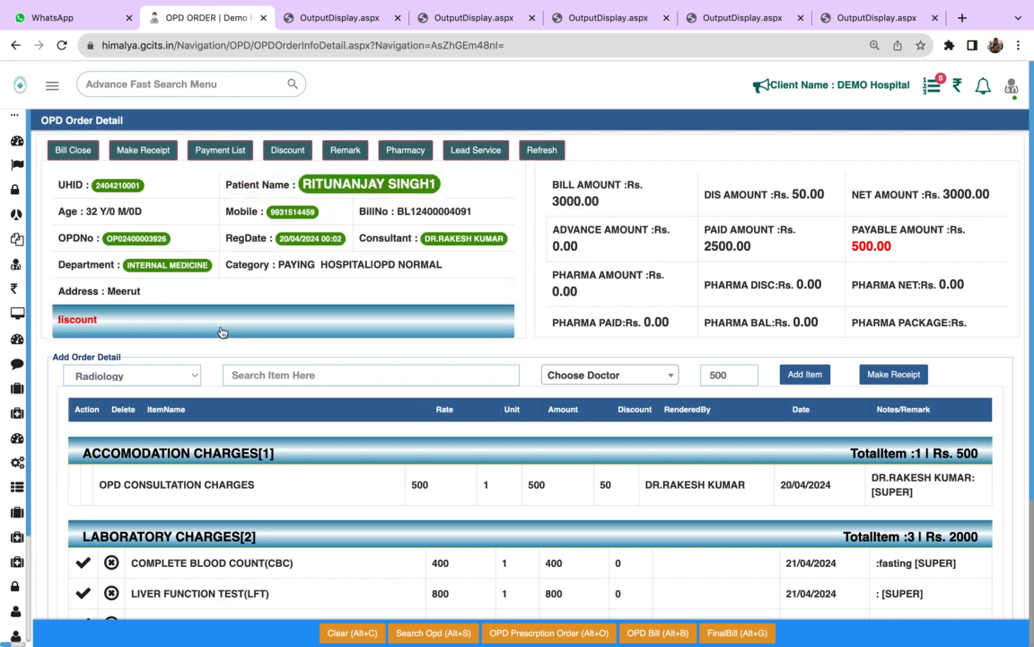
pyautogui.click(360, 365)
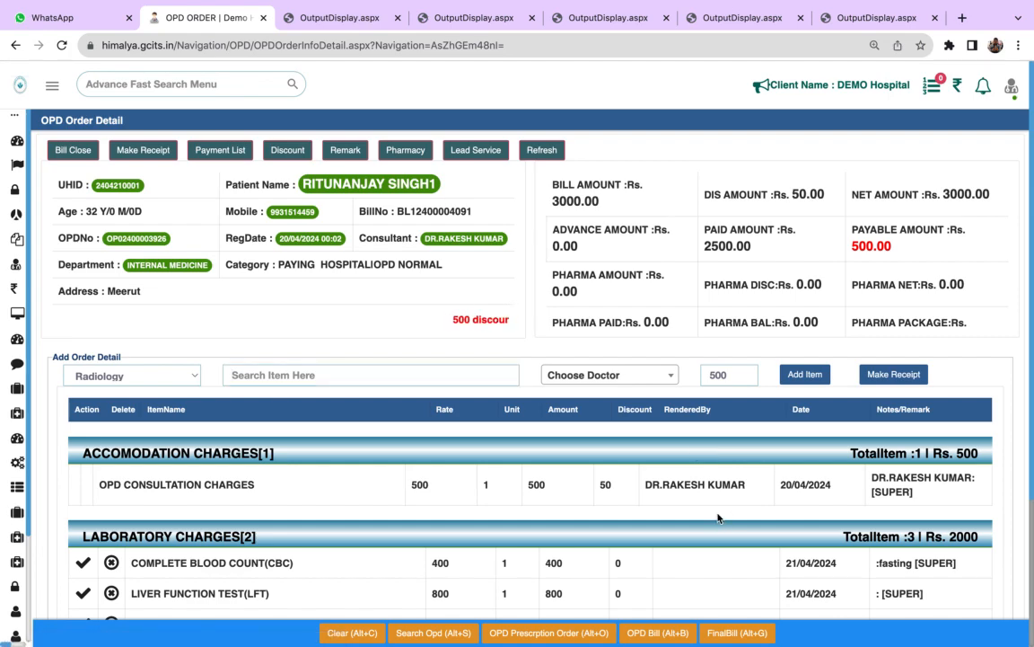
pyautogui.scroll(-1, 719, 518)
pyautogui.scroll(2, 720, 518)
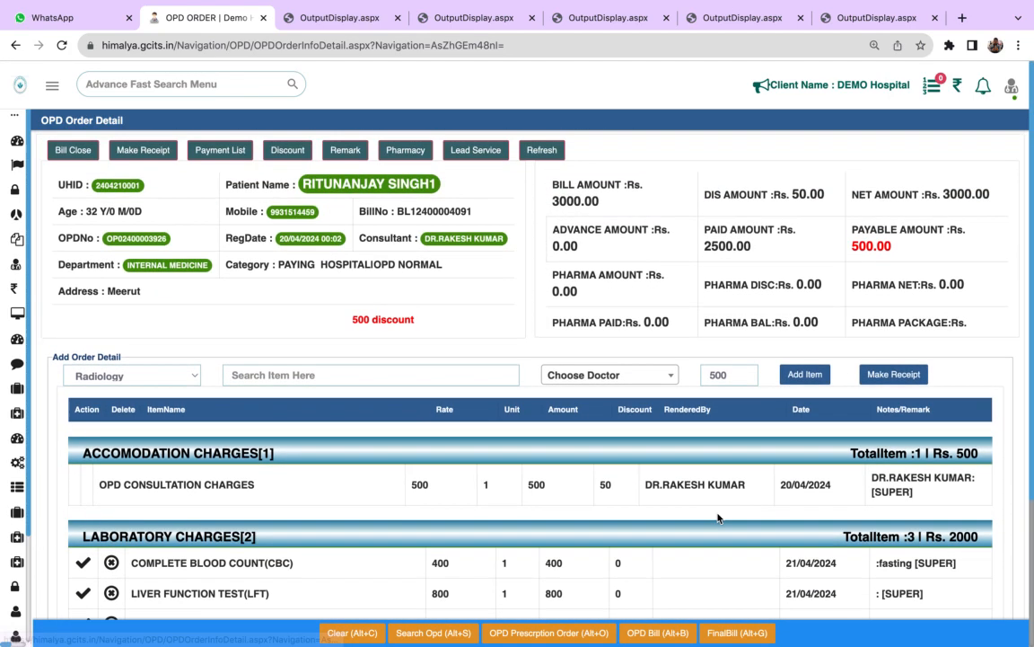
# - Examine the order's pharmacy sales list and lead service list, closing each one
pyautogui.click(405, 150)
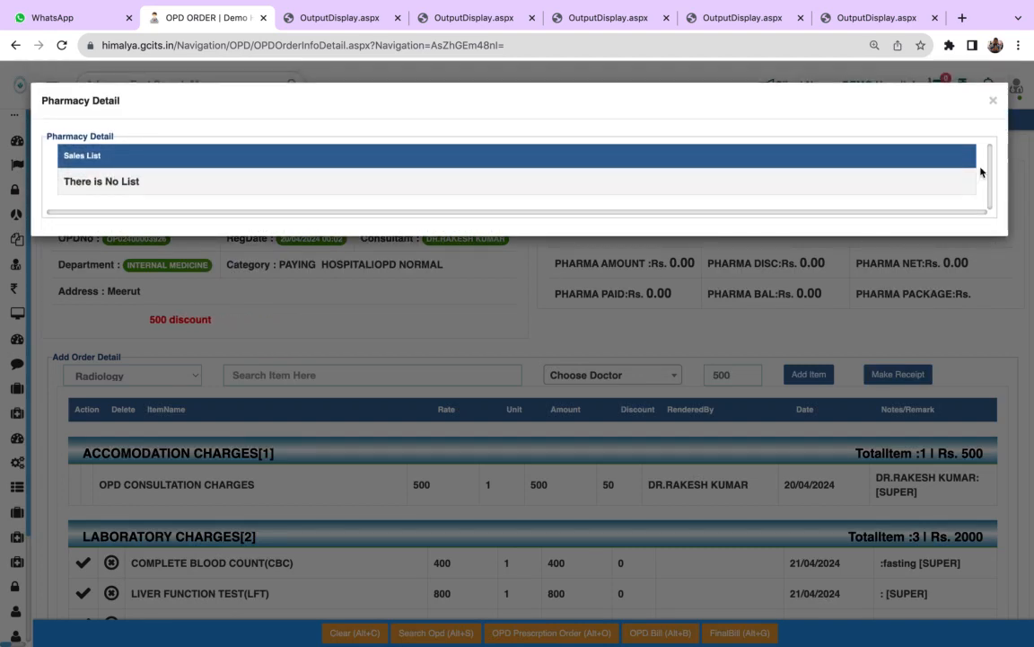
pyautogui.click(993, 101)
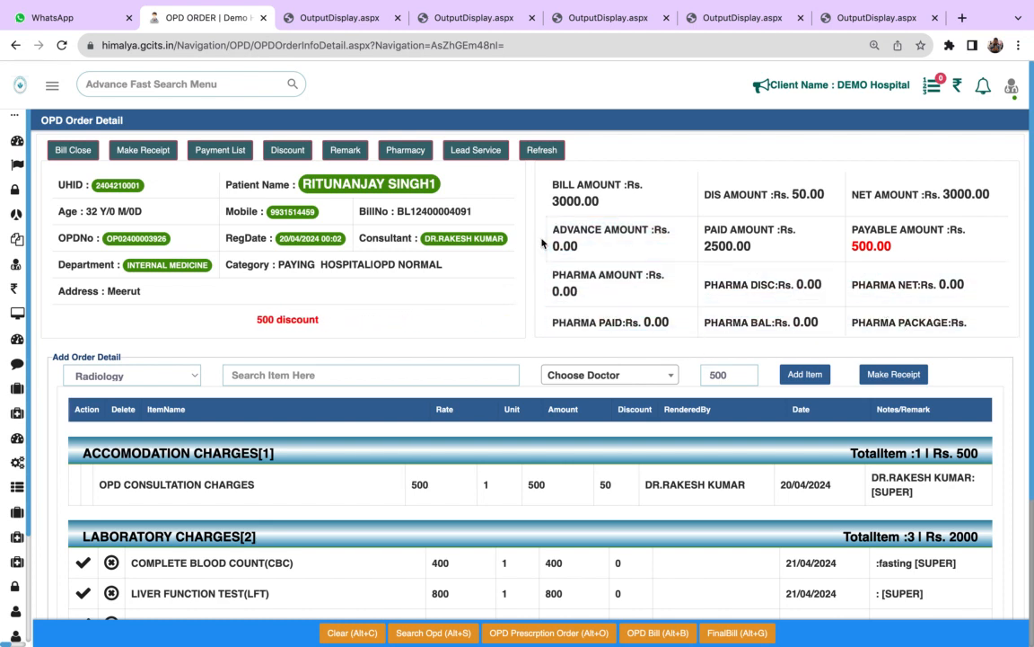
pyautogui.click(479, 149)
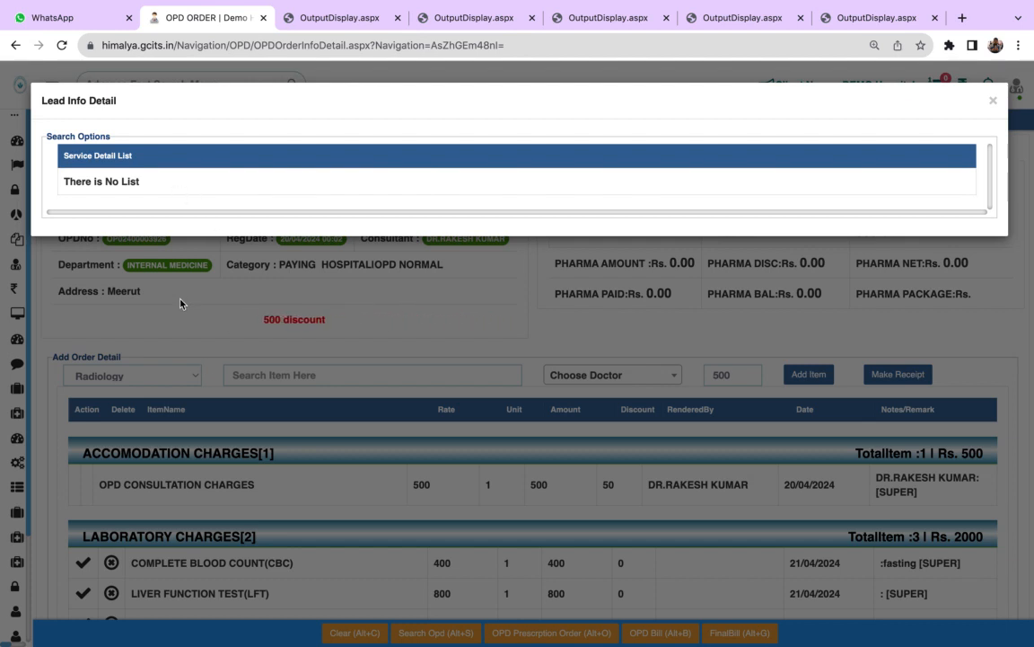
pyautogui.click(993, 101)
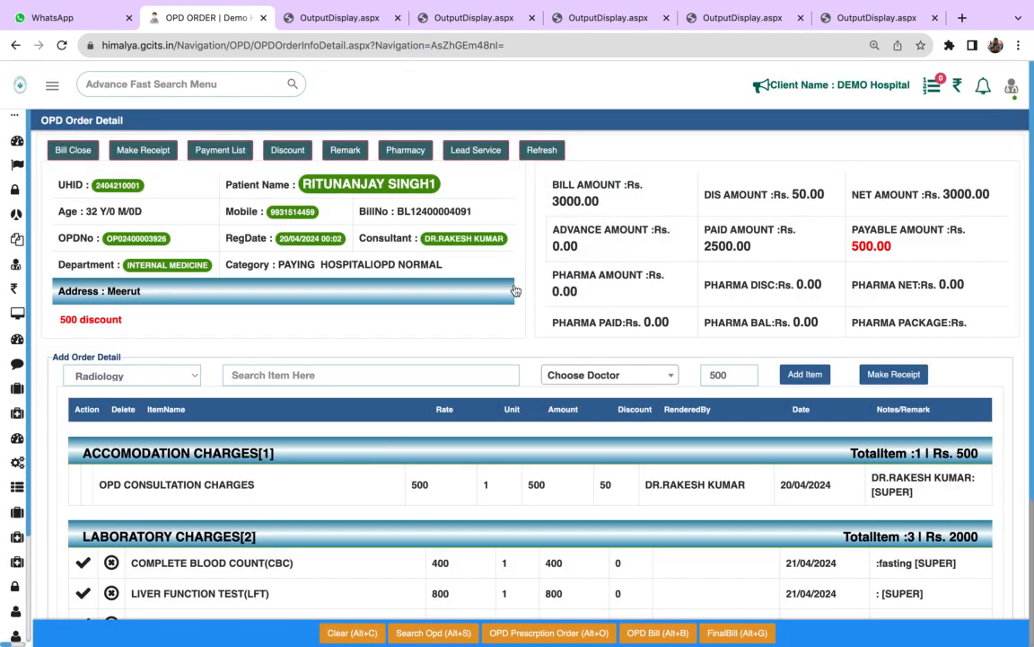
# - Close the patient's OPD bill, agree to print the receipt, and review the charges on the generated OPD bill
pyautogui.scroll(-4, 631, 424)
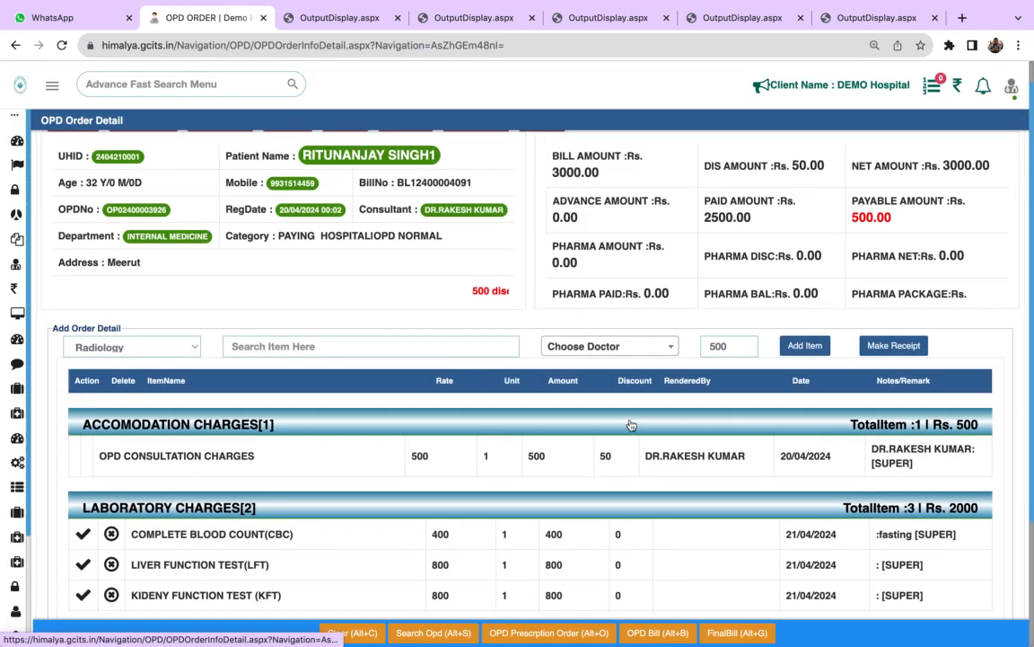
pyautogui.scroll(4, 631, 424)
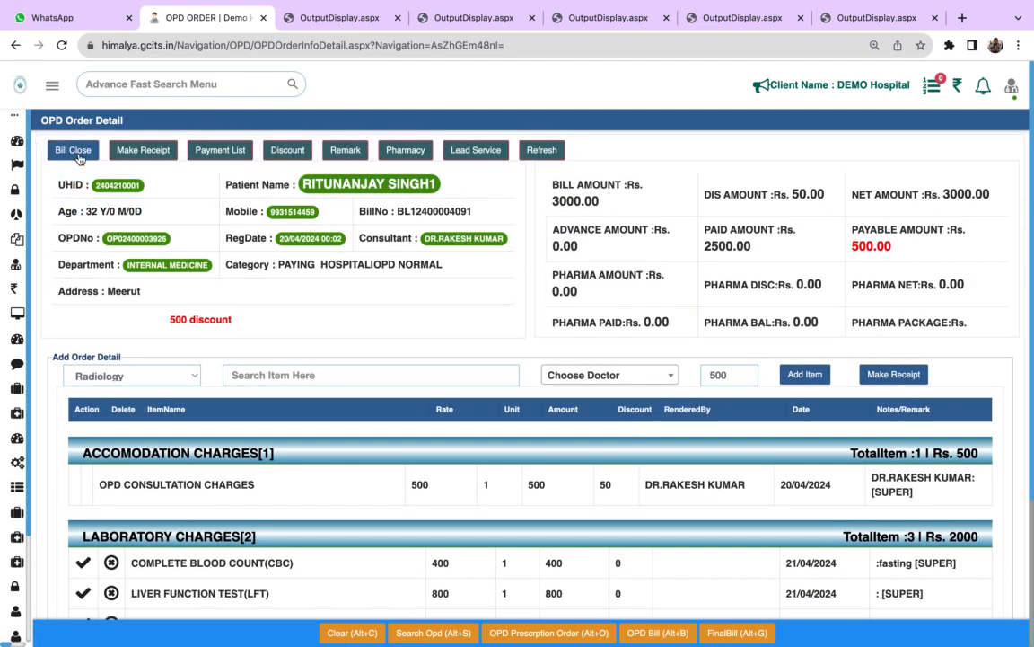
pyautogui.click(401, 374)
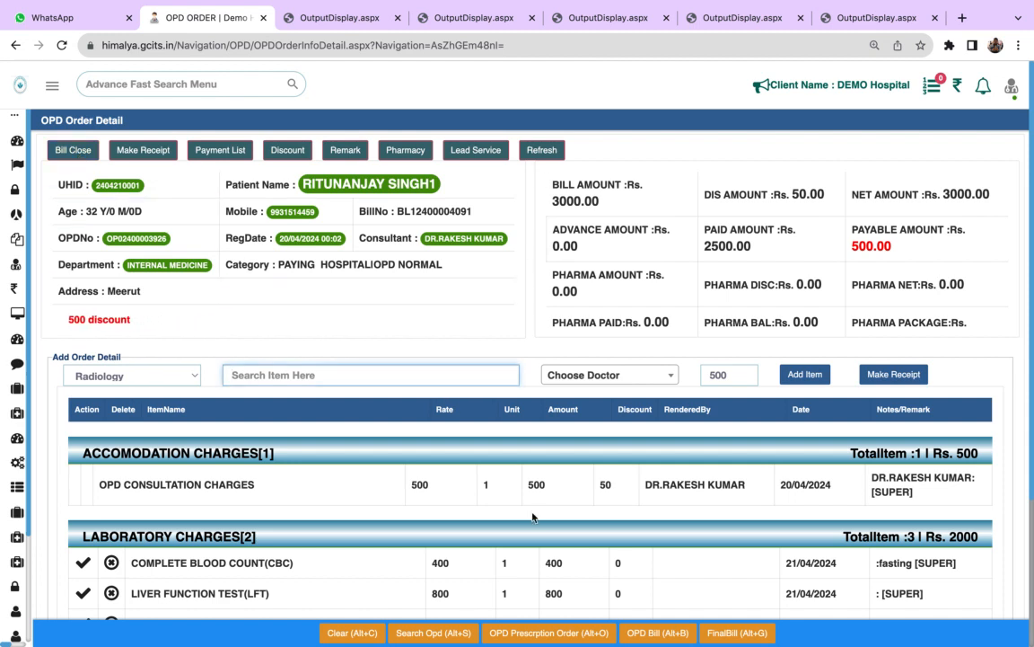
pyautogui.click(73, 150)
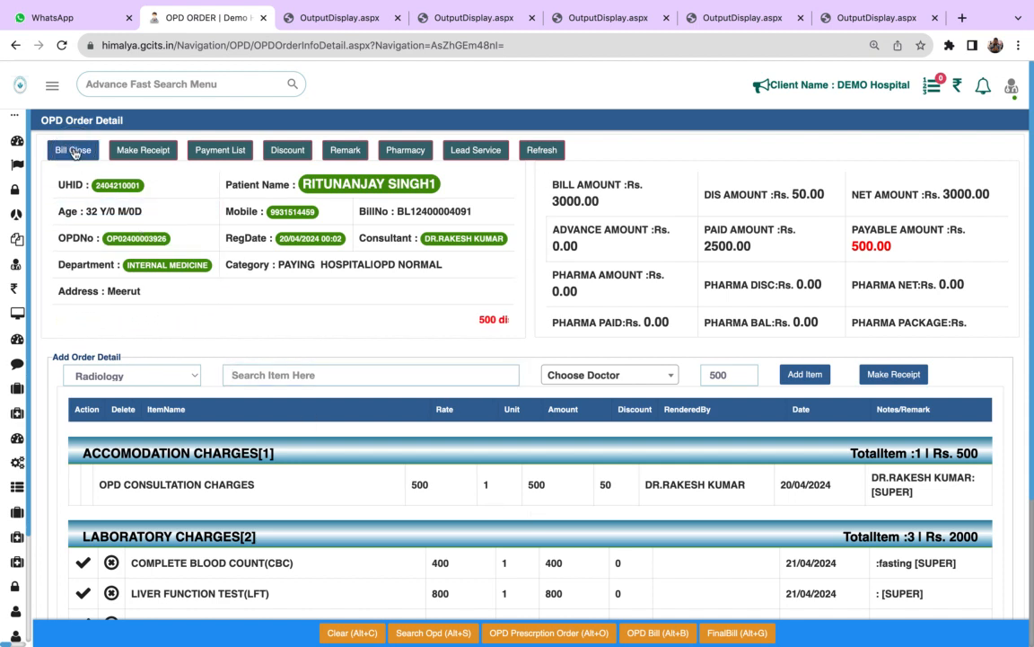
pyautogui.click(74, 150)
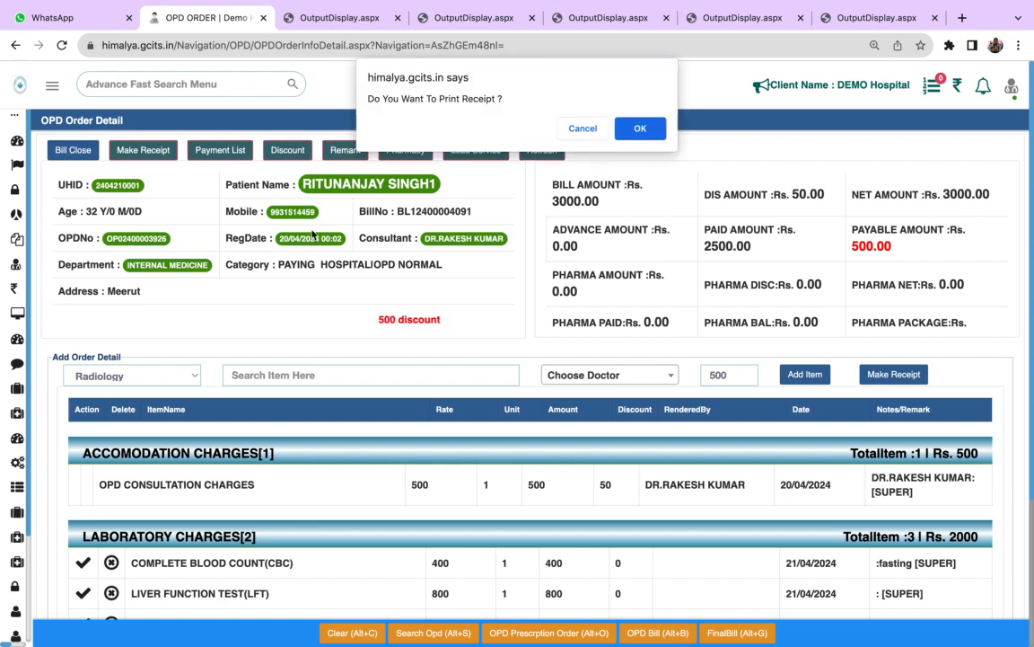
pyautogui.click(640, 129)
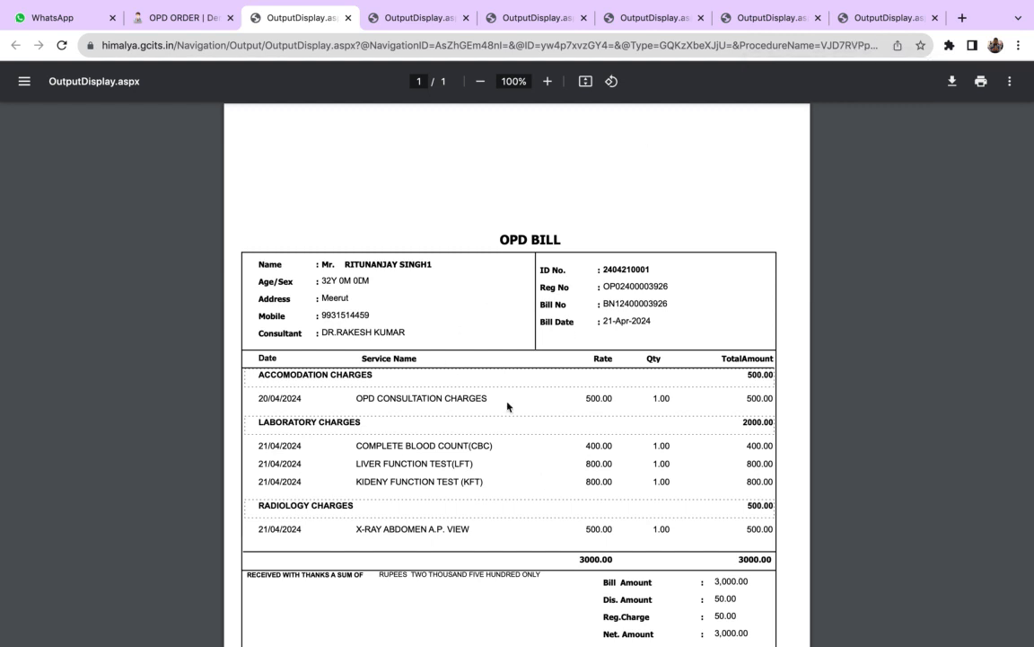
pyautogui.scroll(-5, 514, 488)
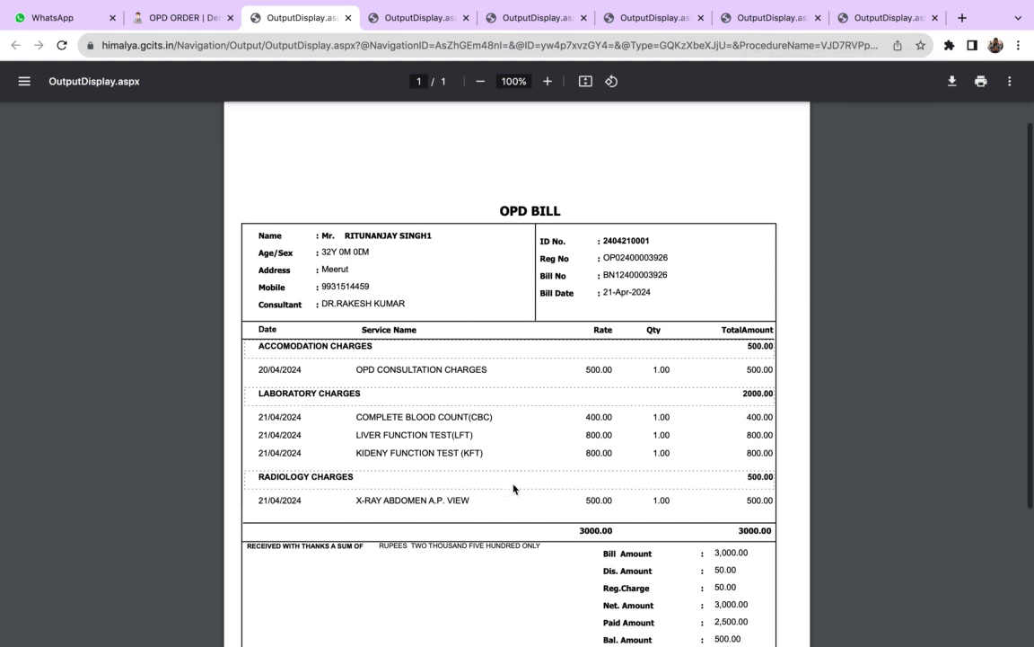
# - Review the printed OPD bill from the patient details down to the payment summary and closing note
pyautogui.scroll(-1, 513, 488)
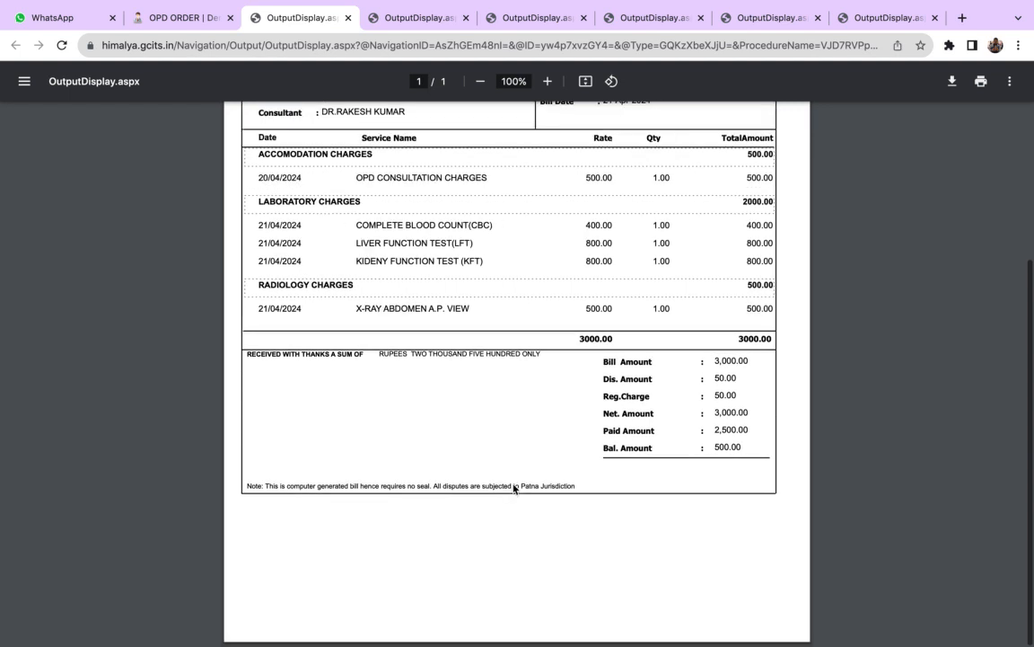
pyautogui.scroll(5, 513, 489)
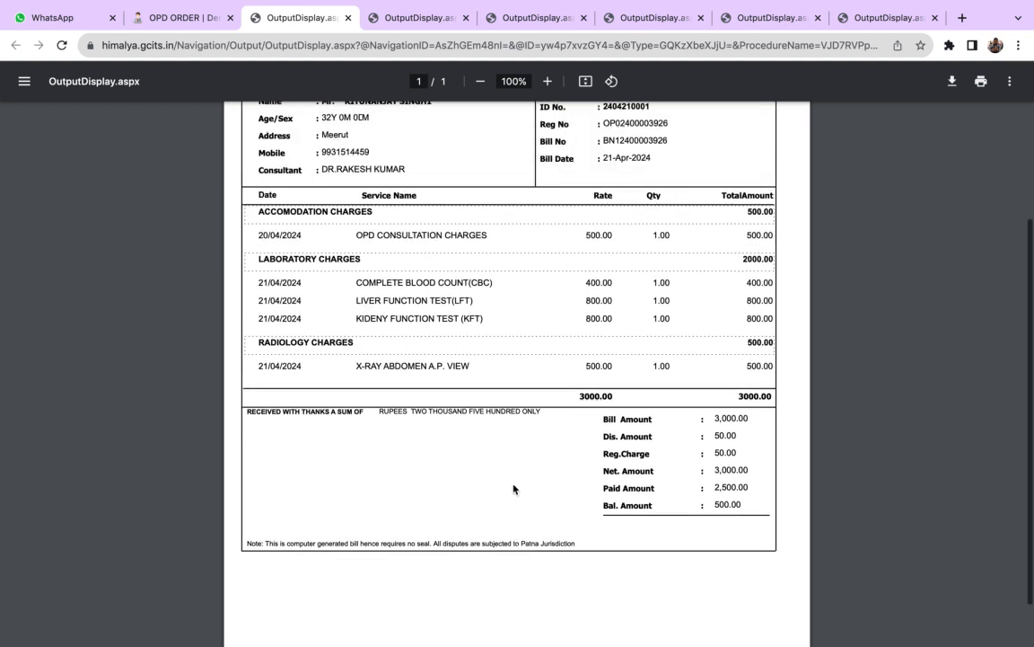
pyautogui.scroll(1, 514, 488)
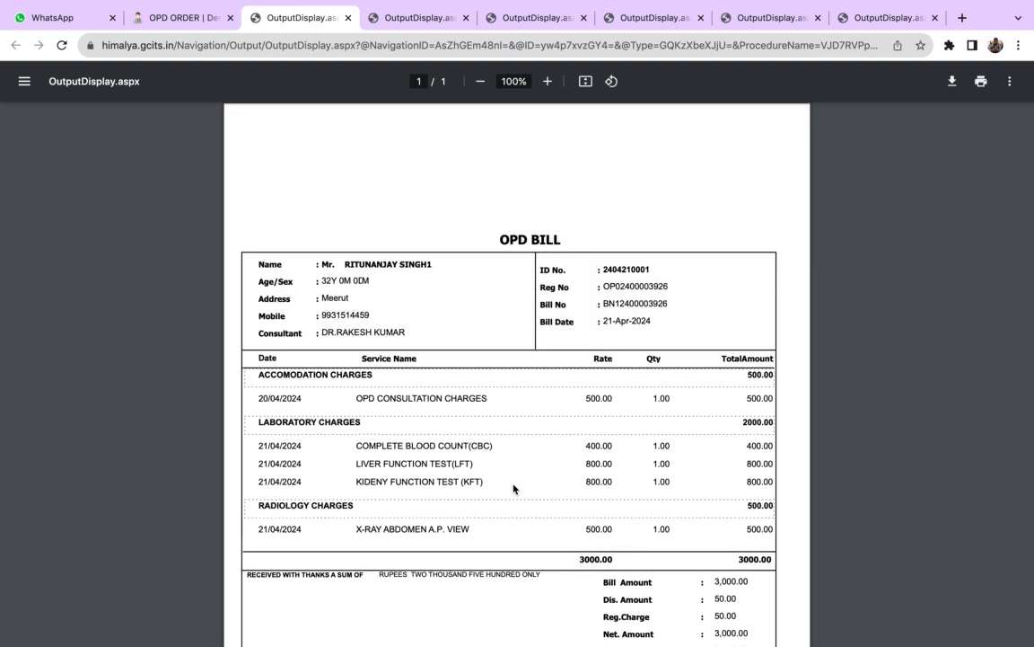
# - Return to the OPD order page, list the final bills from 20/04/2024 to 21/04/2024, and close the list
pyautogui.click(203, 18)
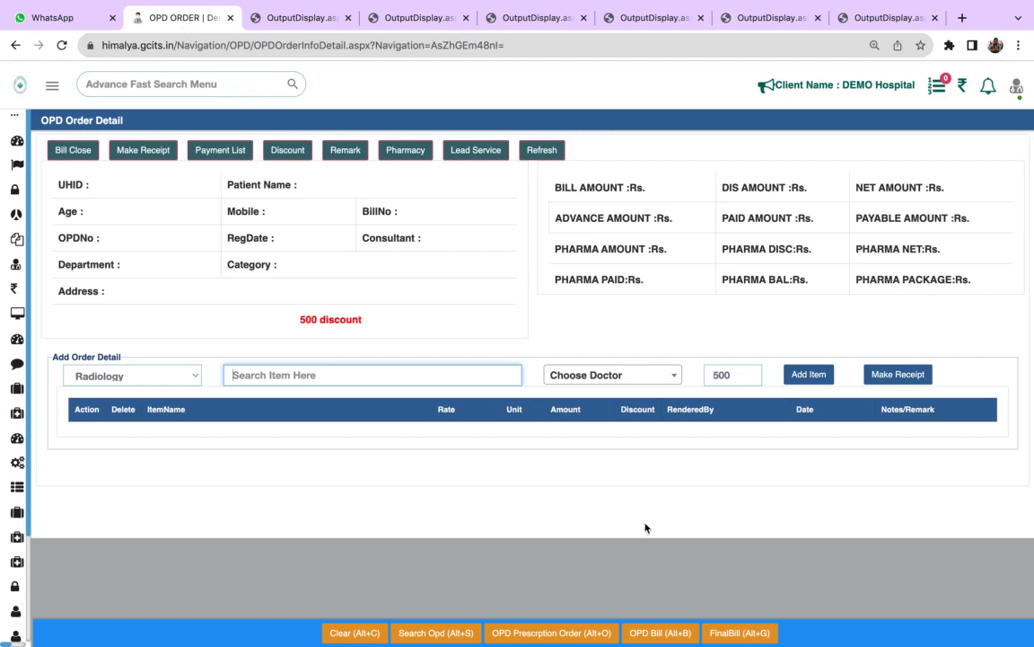
pyautogui.click(724, 635)
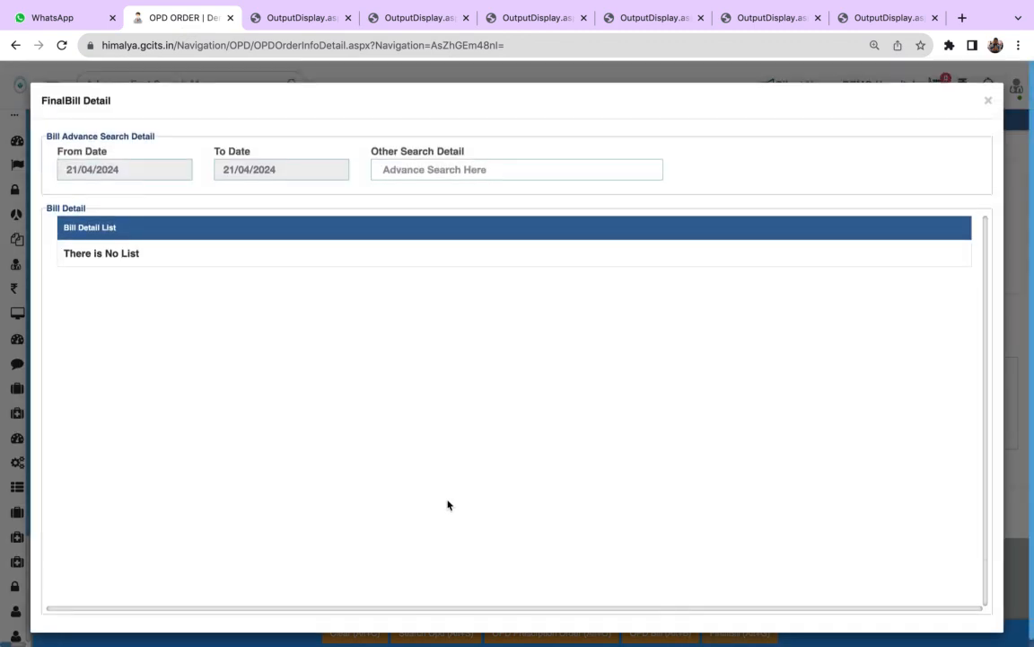
pyautogui.click(124, 168)
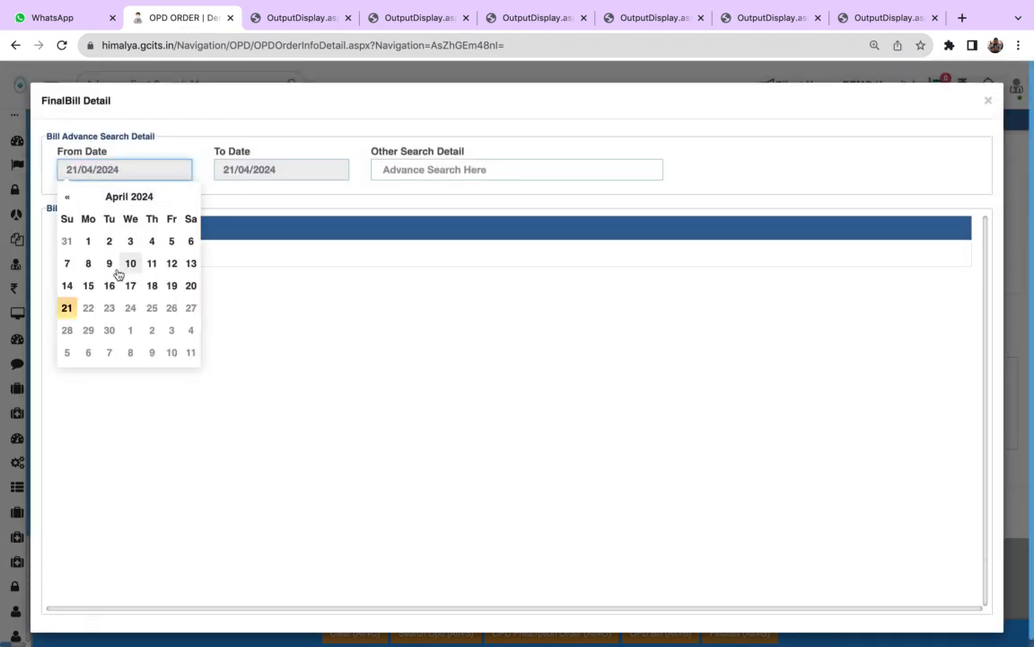
pyautogui.click(189, 284)
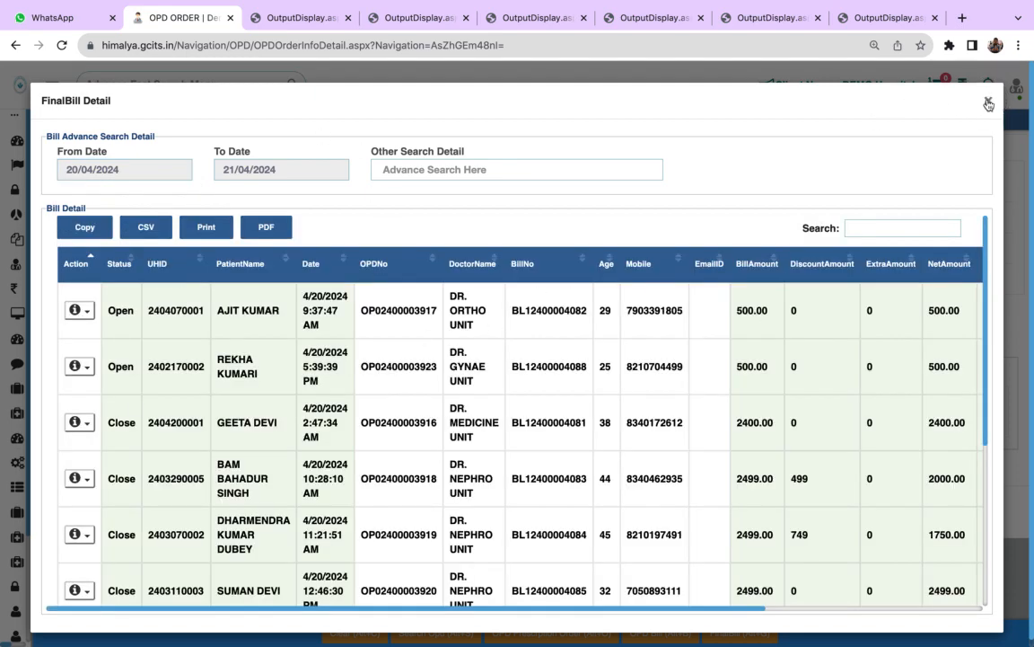
pyautogui.click(988, 103)
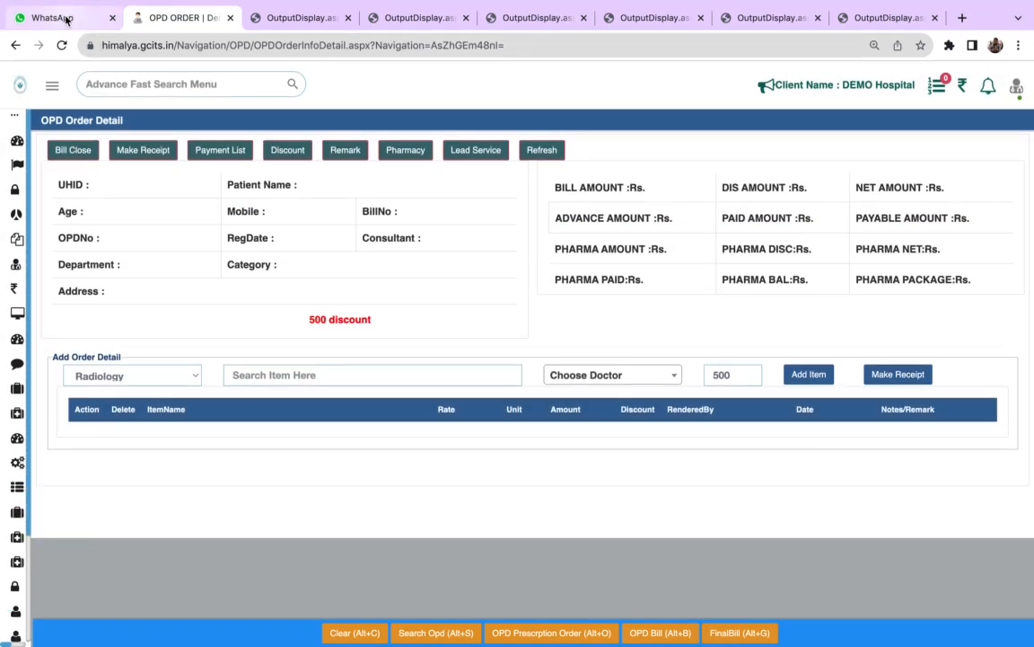
# - Show the Casualty module's available pages in the hospital software's navigation
pyautogui.moveTo(408, 3)
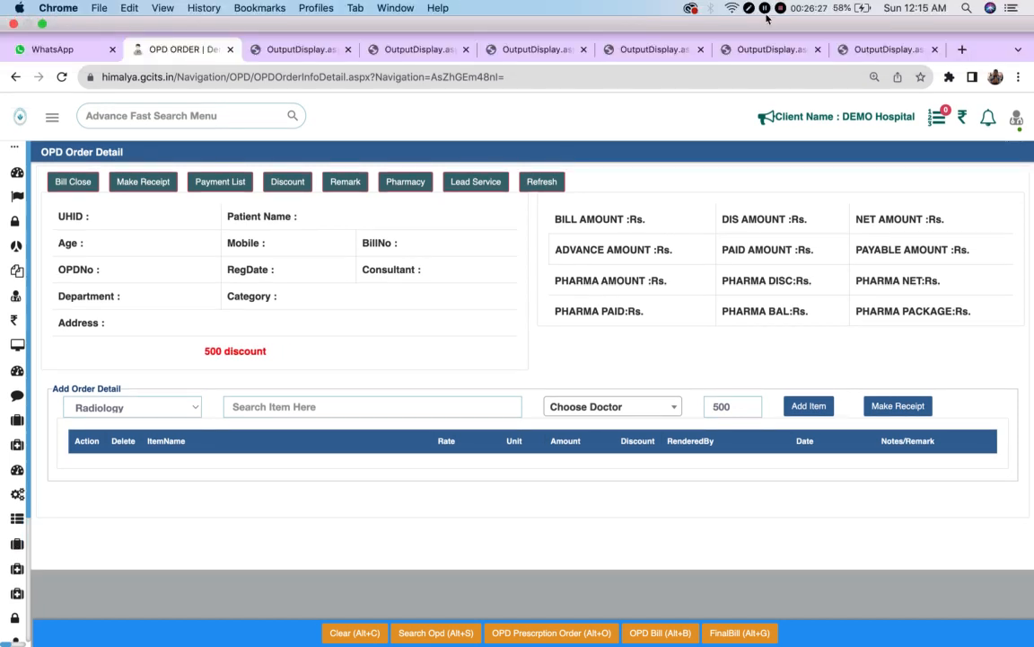
pyautogui.moveTo(2, 332)
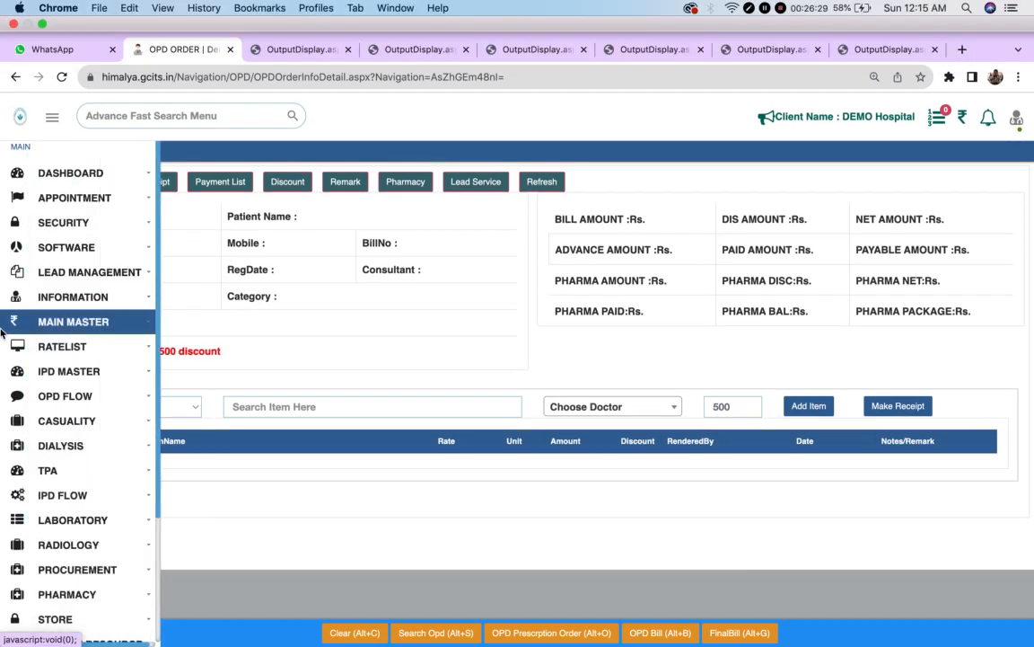
pyautogui.click(79, 420)
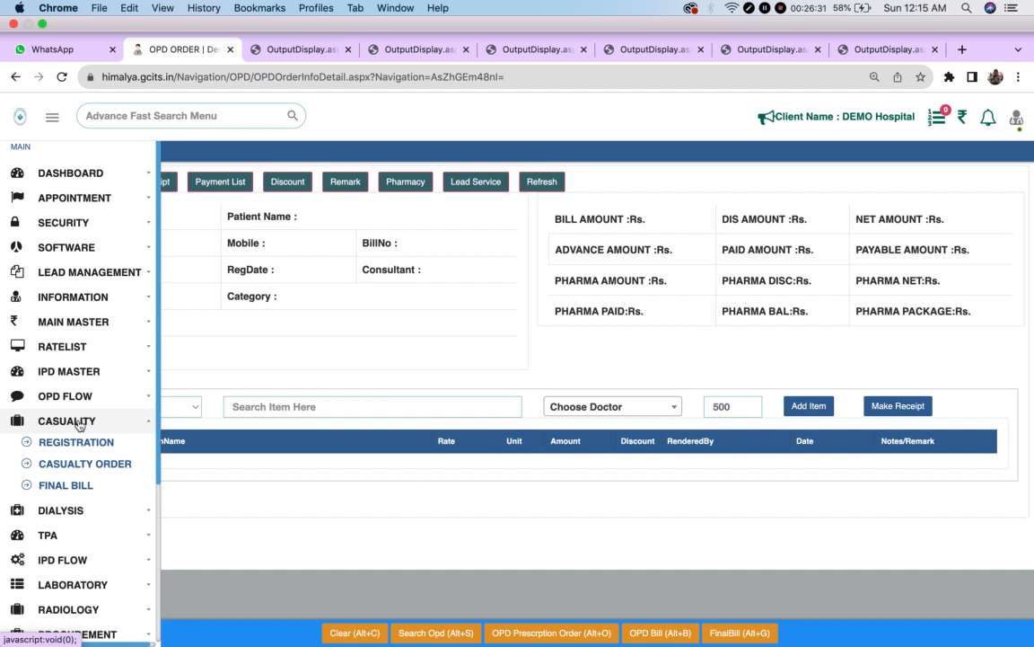
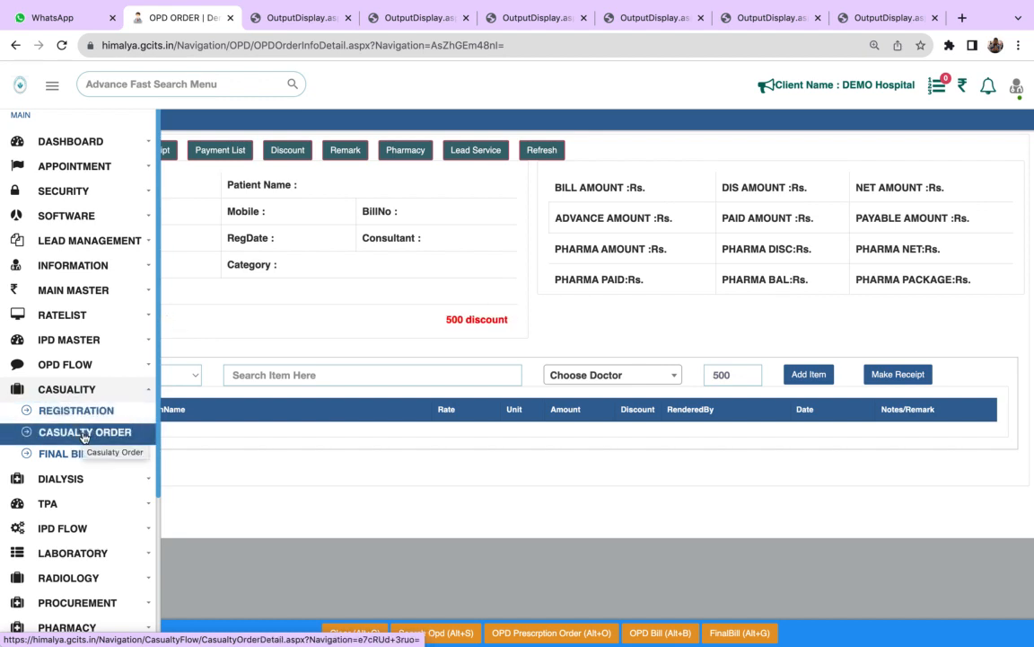
# - Bring up the Casualty patient registration page from the Casualty module
pyautogui.click(79, 397)
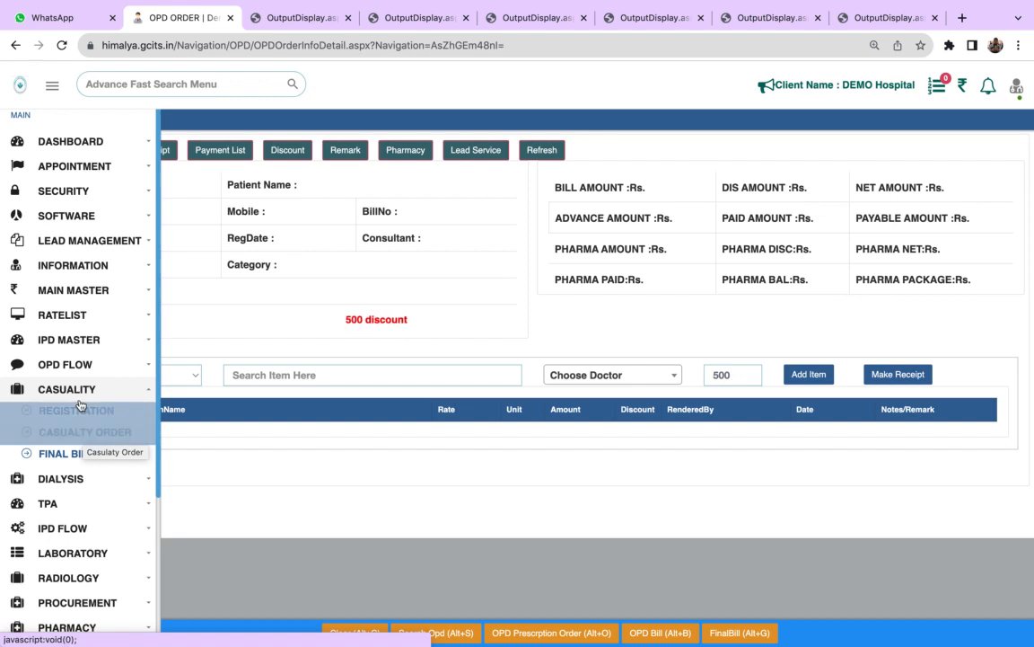
pyautogui.click(80, 395)
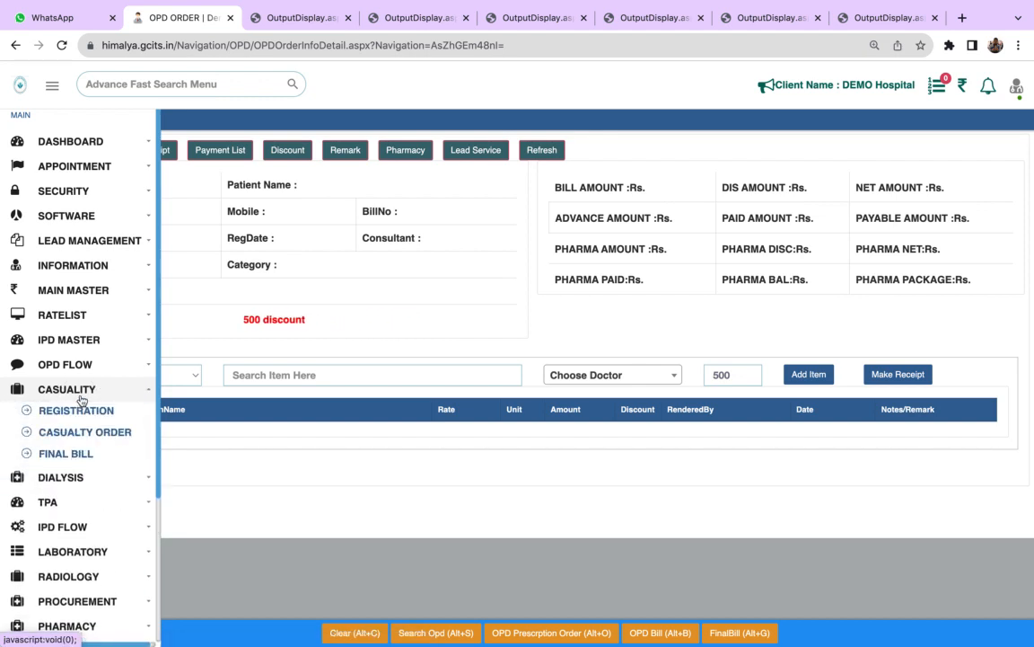
pyautogui.click(79, 411)
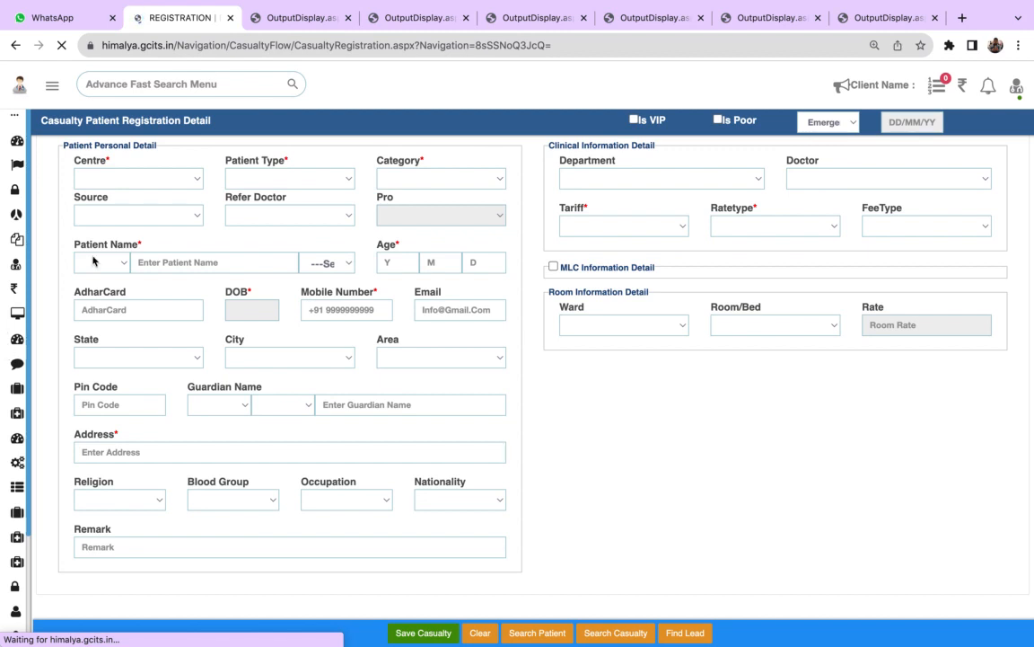
# - Show the Dialysis module's available pages and view the list of dialysis machines on the Dialysis Machine page
pyautogui.moveTo(23, 291)
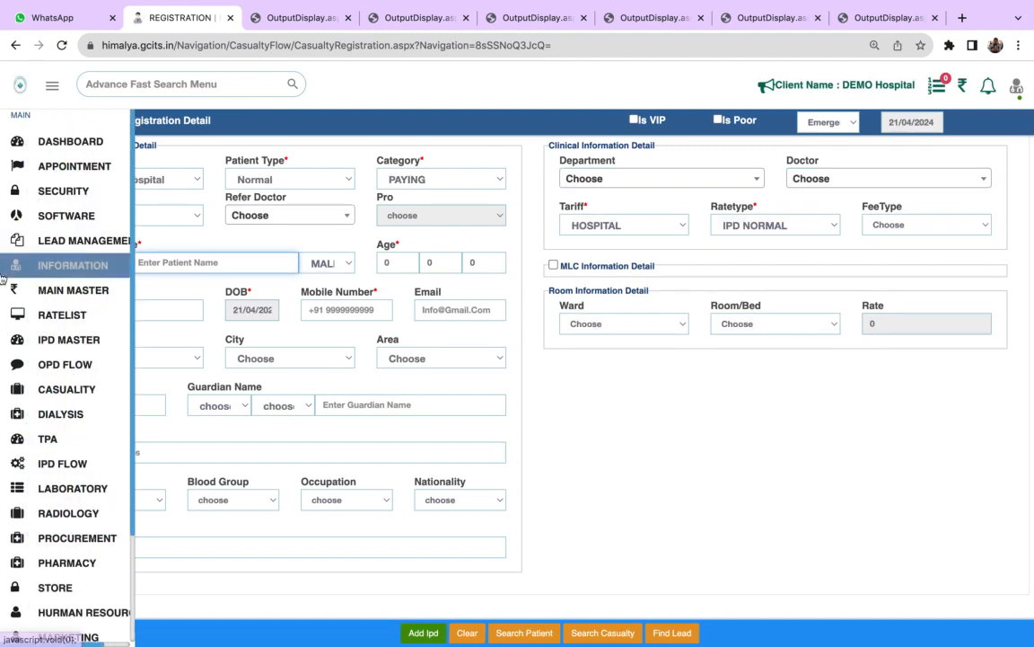
pyautogui.click(84, 414)
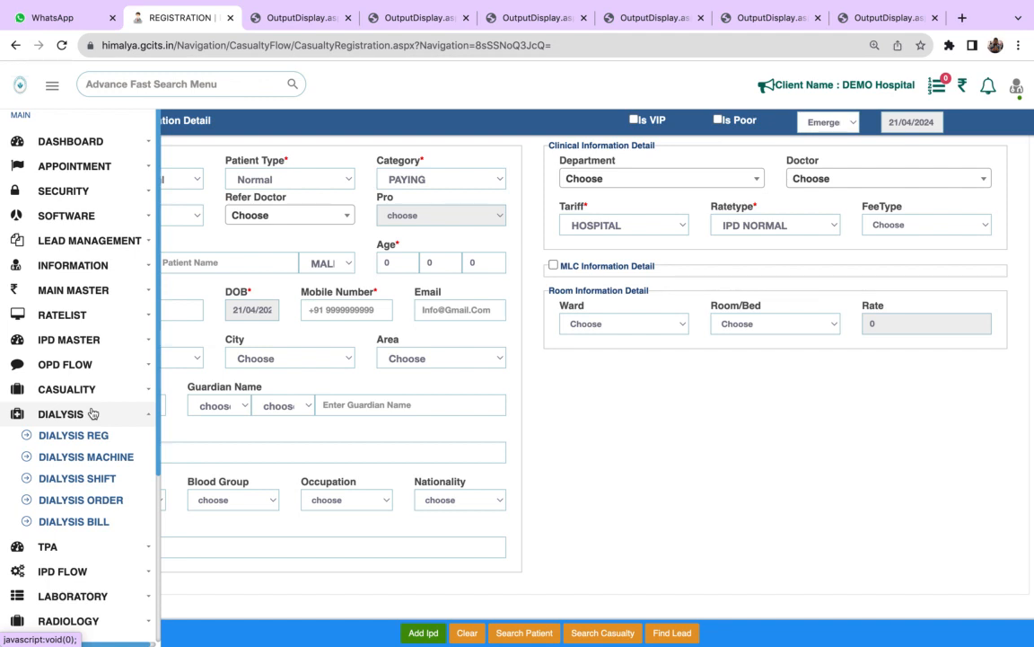
pyautogui.click(93, 413)
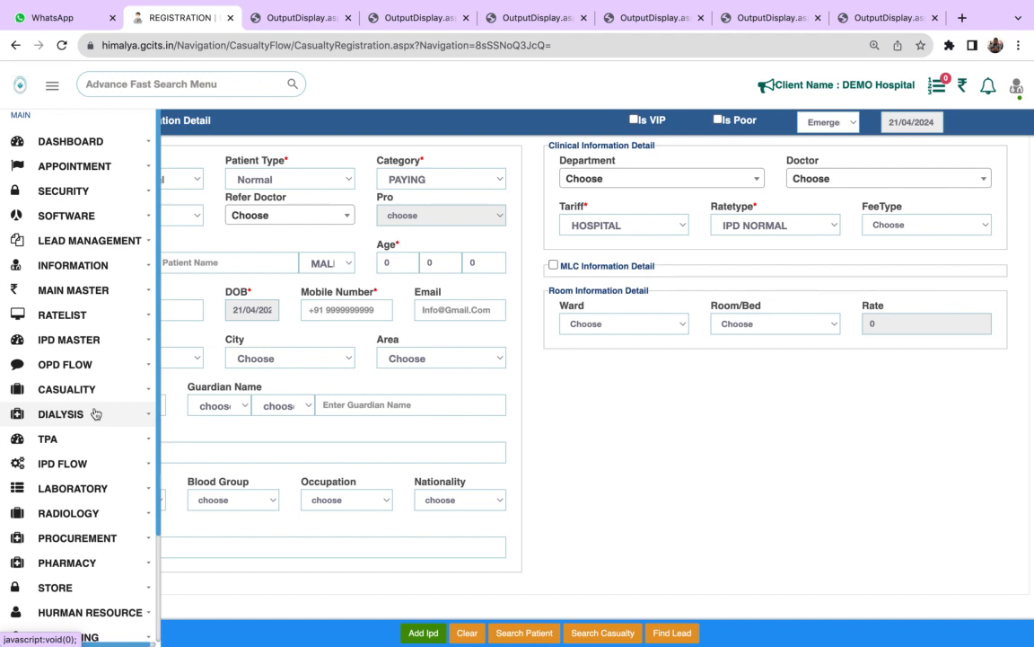
pyautogui.click(95, 413)
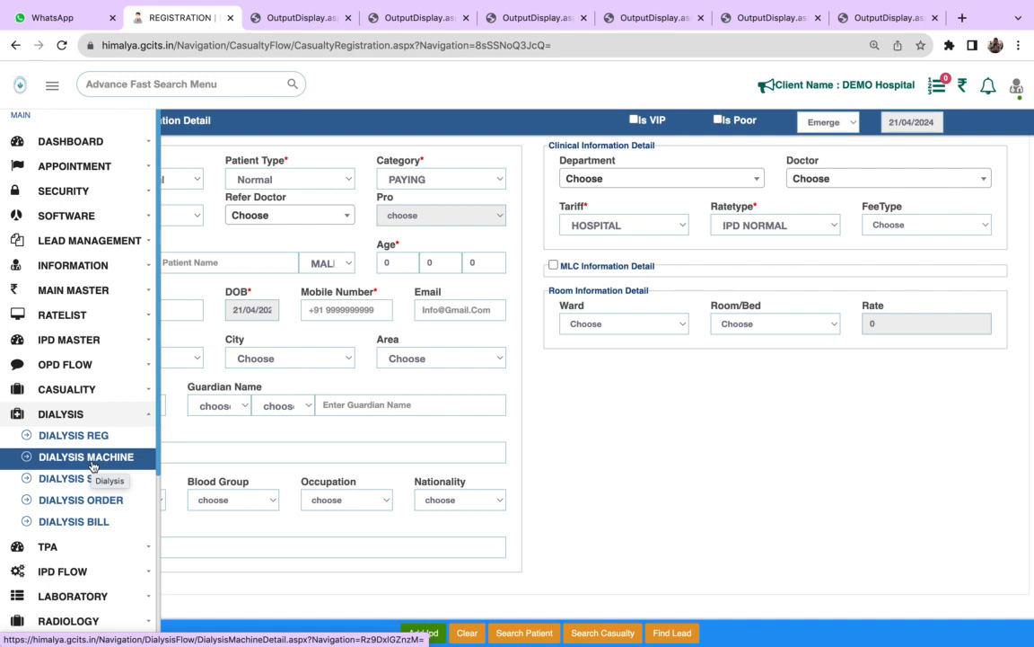
pyautogui.click(91, 460)
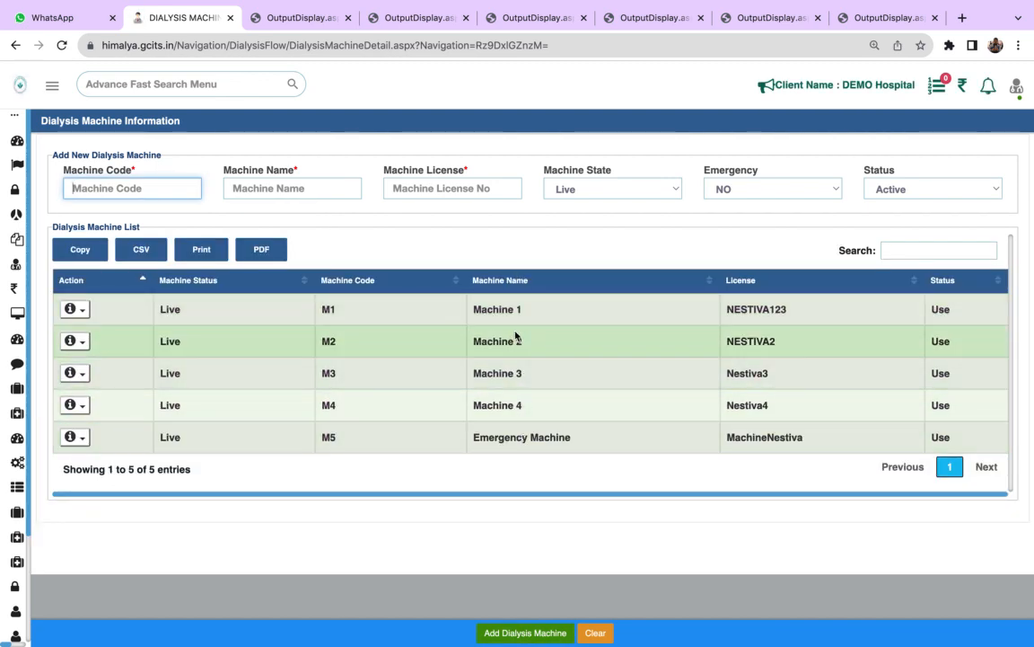
# - On the Dialysis registration page, select Machine 1 and view its available shifts without choosing one
pyautogui.moveTo(22, 392)
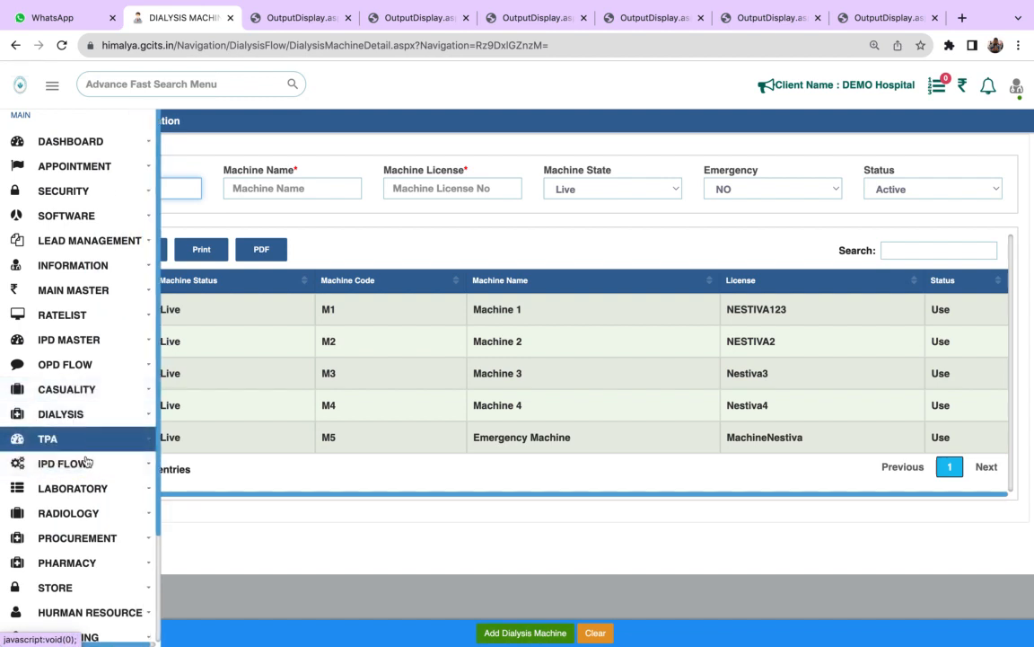
pyautogui.click(77, 417)
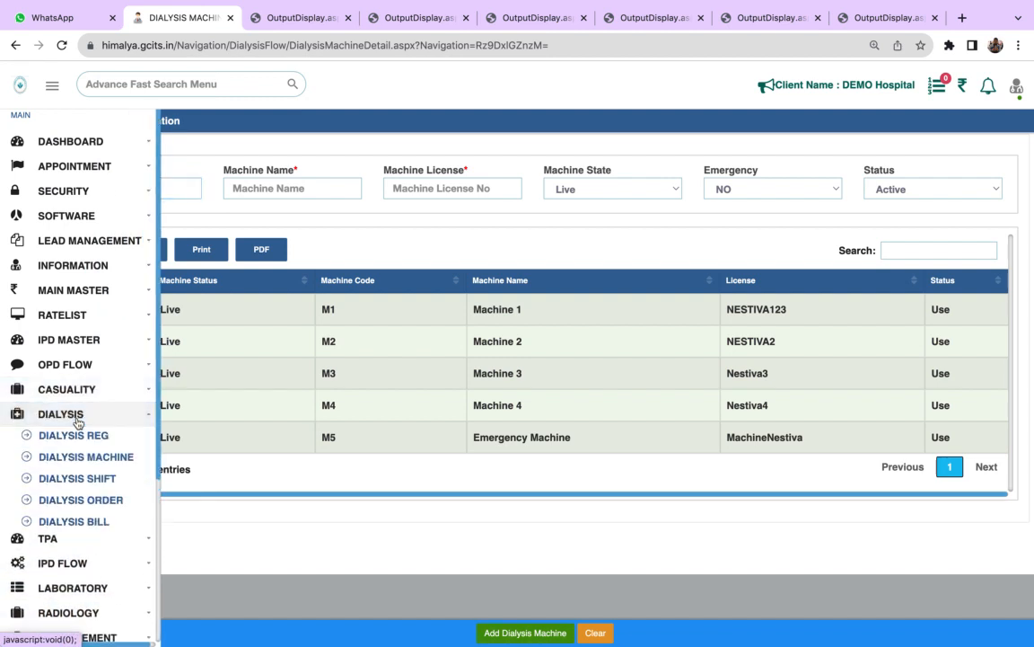
pyautogui.click(77, 437)
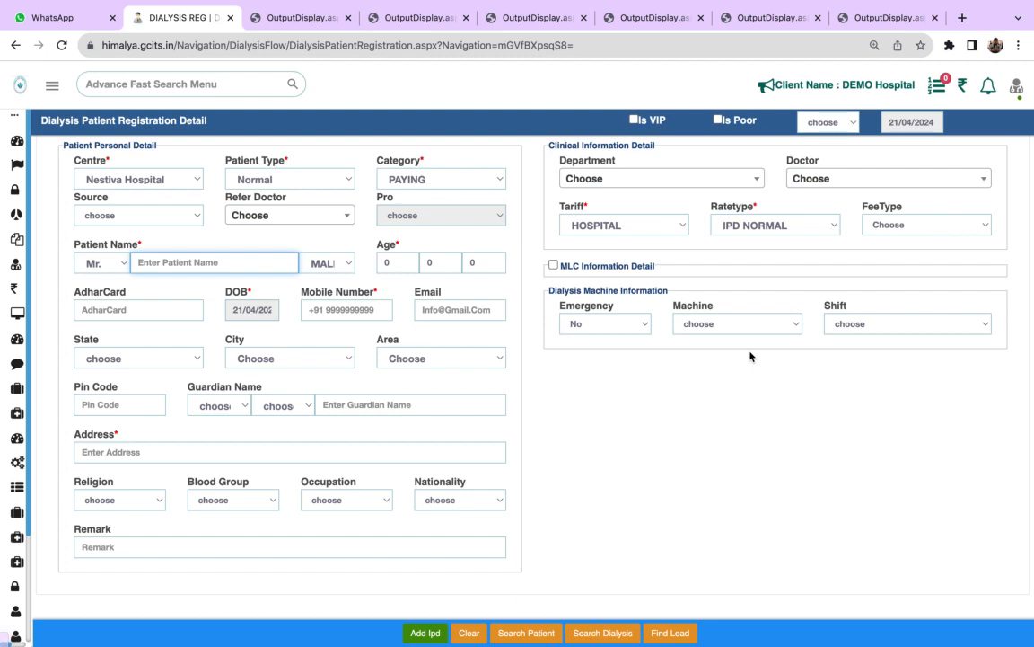
pyautogui.click(752, 325)
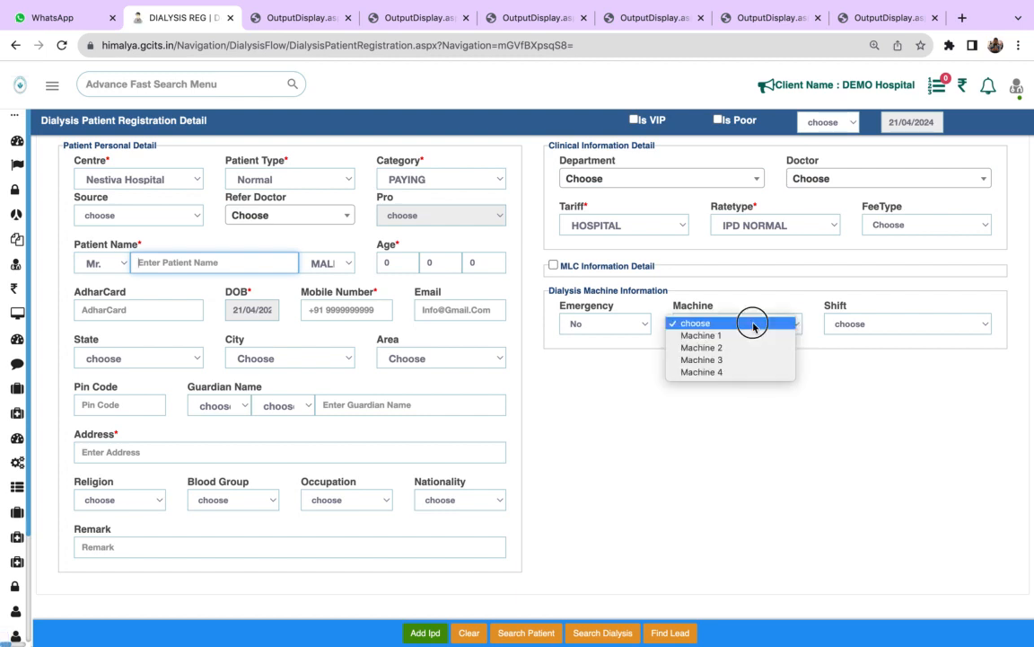
pyautogui.click(700, 337)
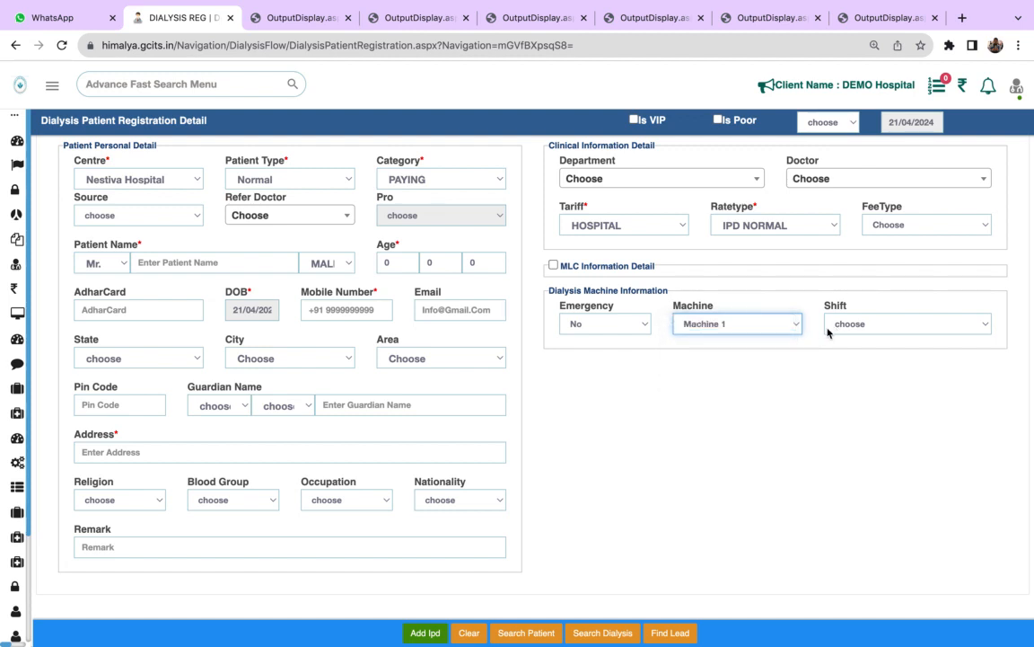
pyautogui.click(849, 324)
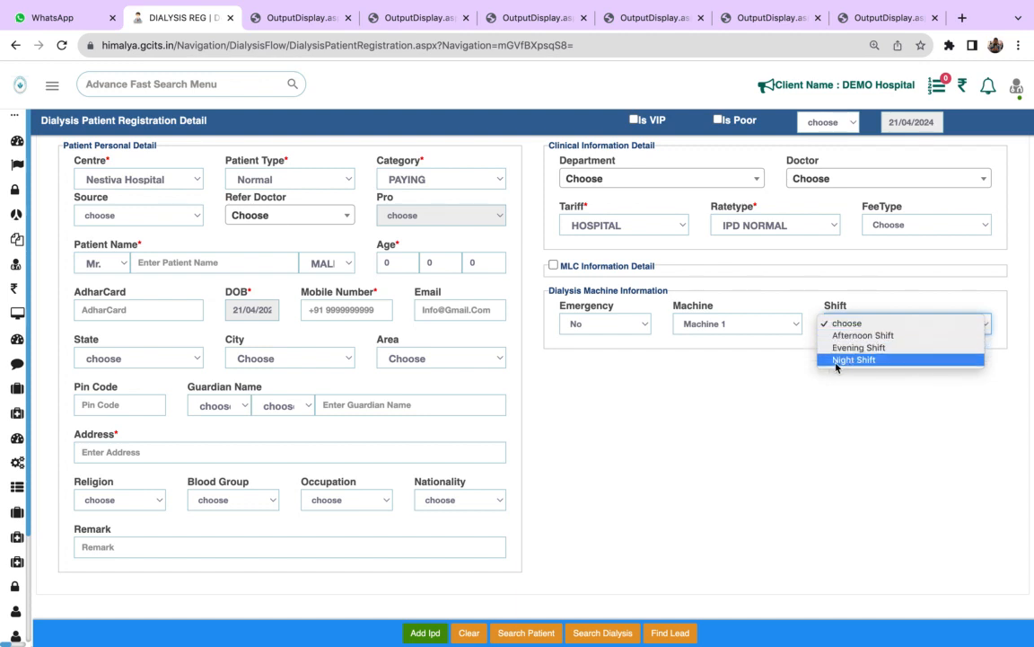
pyautogui.click(777, 359)
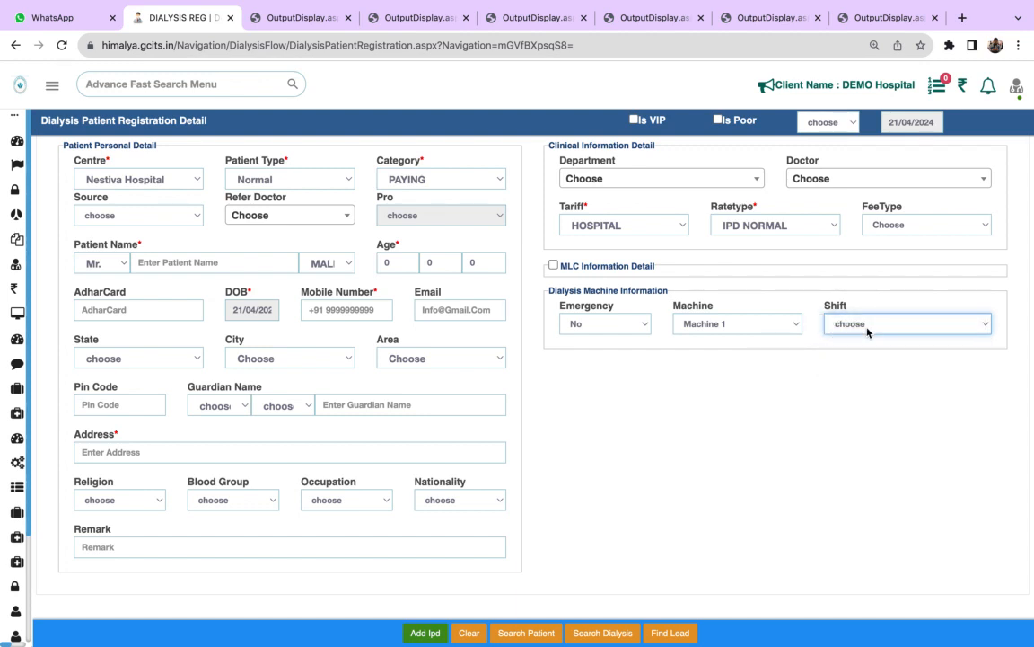
# - On the Dialysis order page, look up discharged patients in the IPD patient search and close the search
pyautogui.moveTo(12, 551)
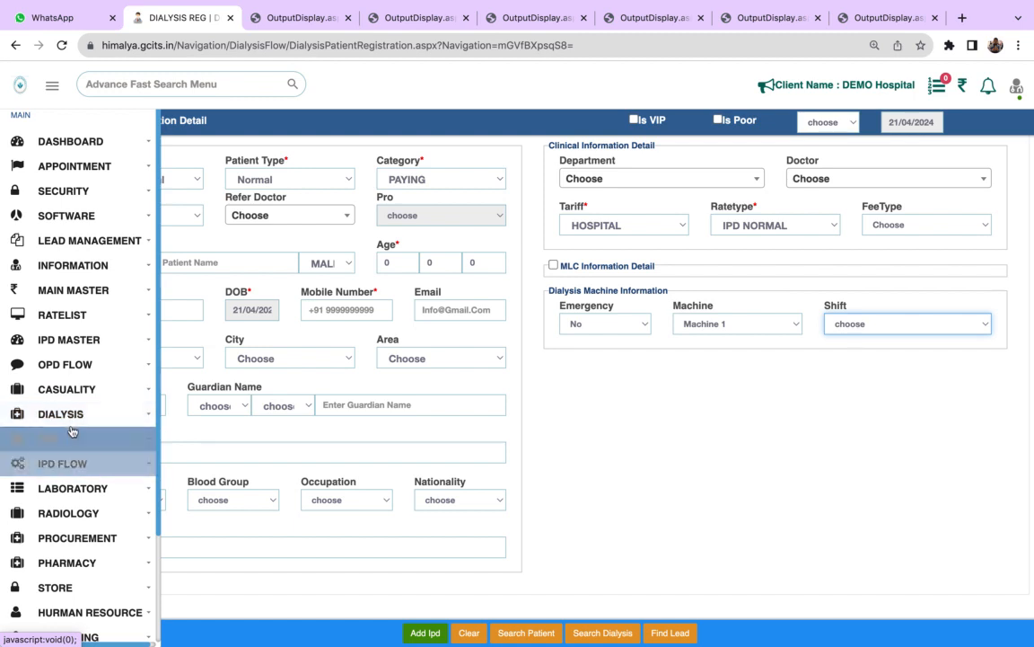
pyautogui.click(72, 415)
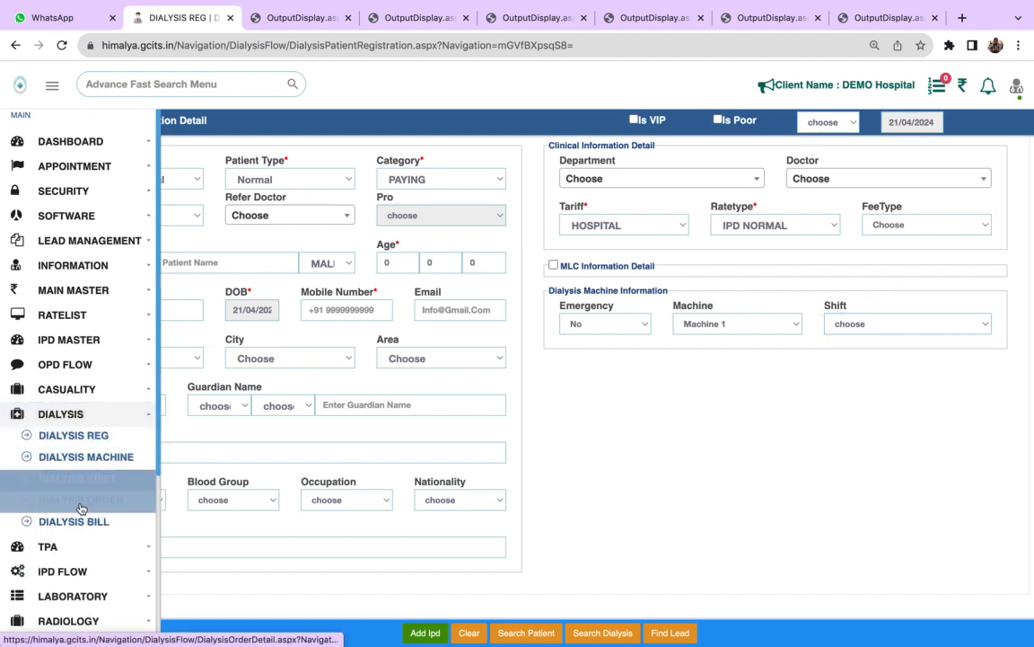
pyautogui.click(80, 500)
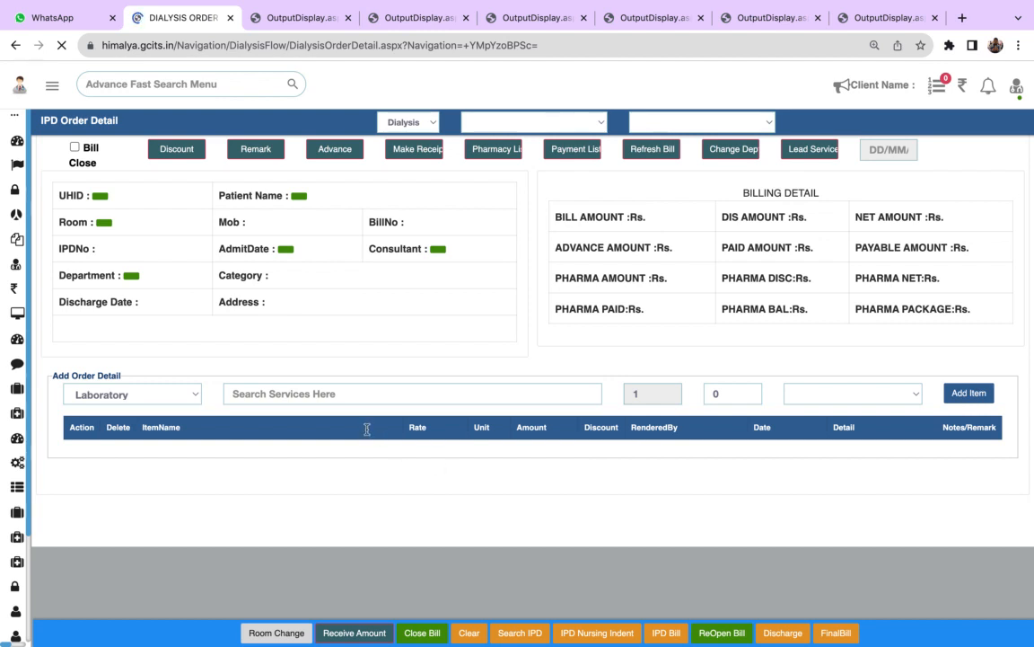
pyautogui.click(524, 636)
pyautogui.click(495, 631)
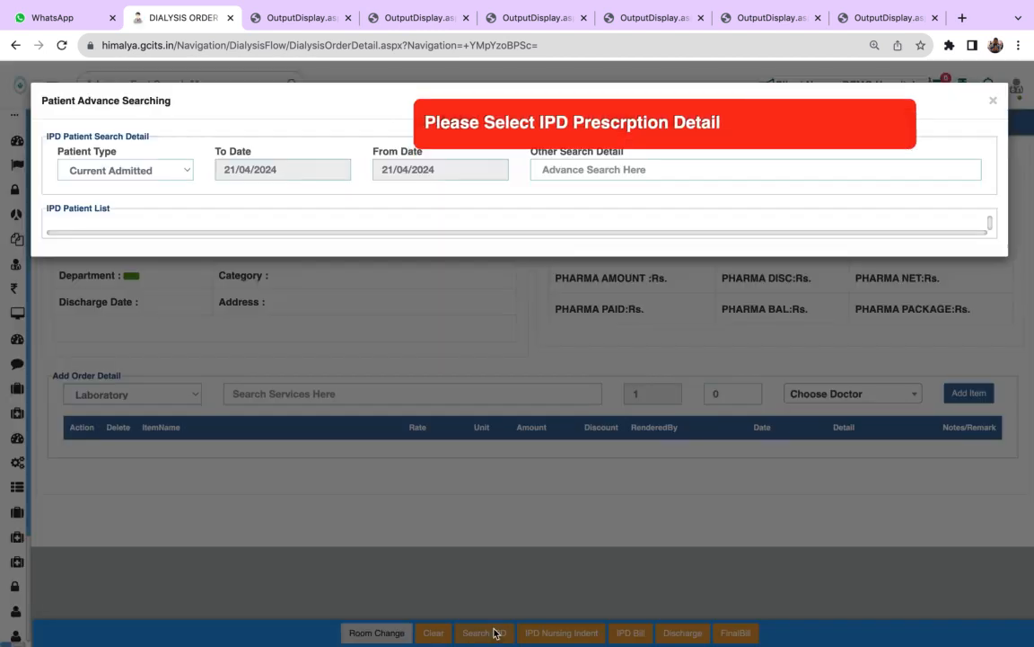
pyautogui.click(155, 170)
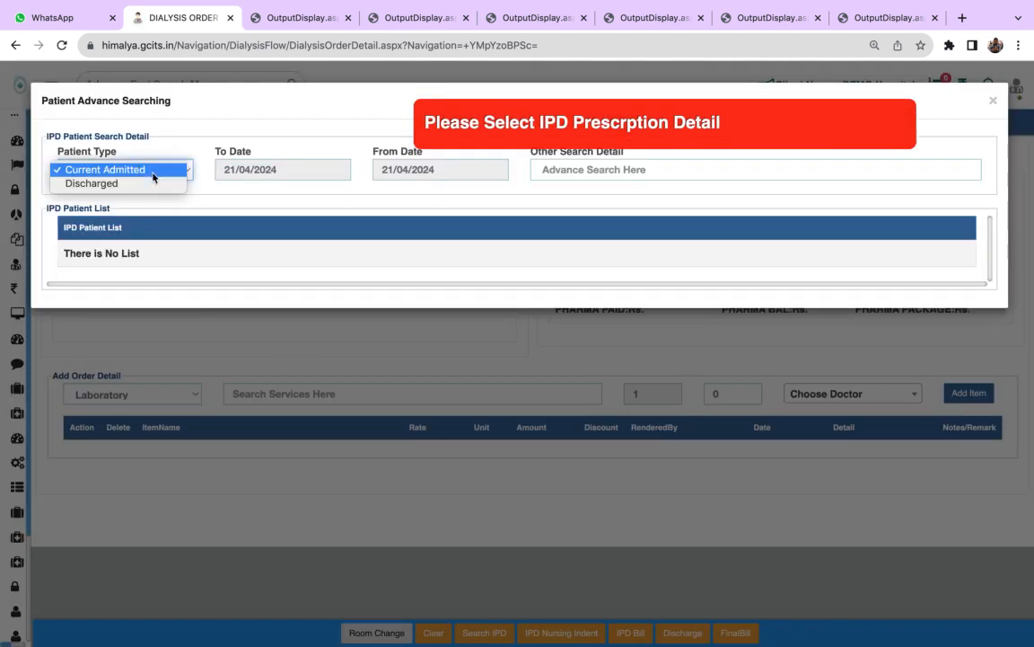
pyautogui.click(135, 184)
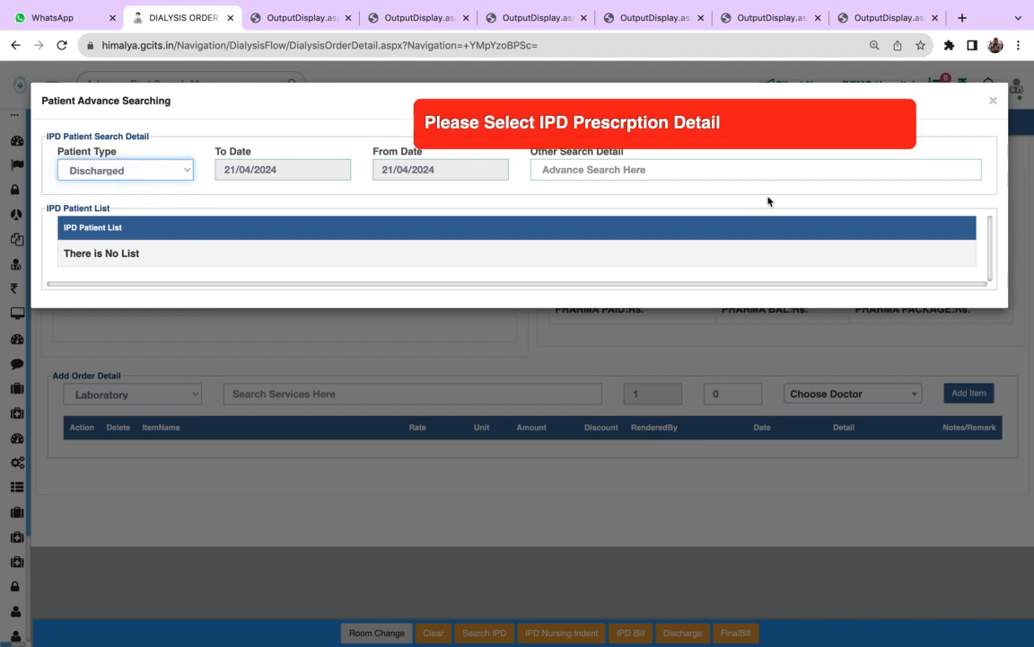
pyautogui.click(994, 101)
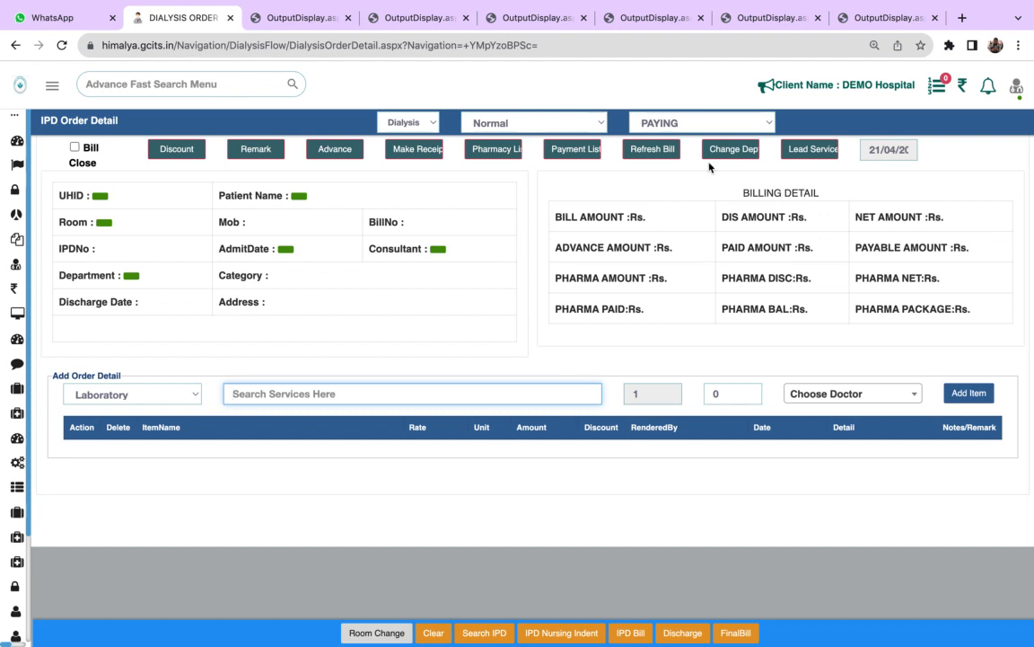
# - Go to the IPD Flow room status page and list the vacant beds, followed by the occupied beds
pyautogui.moveTo(54, 389)
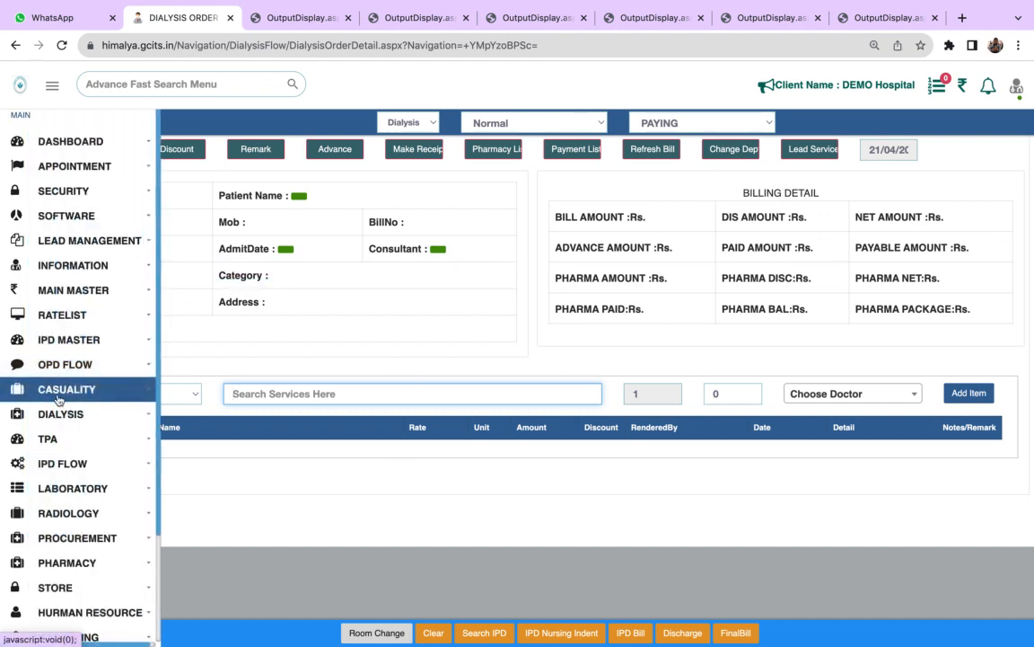
pyautogui.click(79, 464)
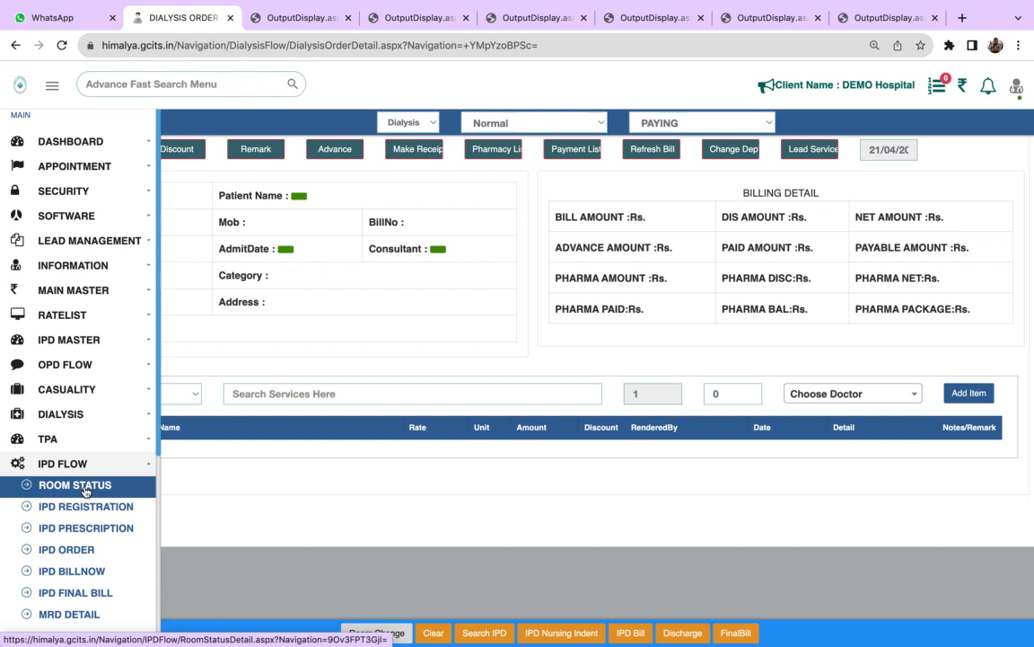
pyautogui.click(86, 490)
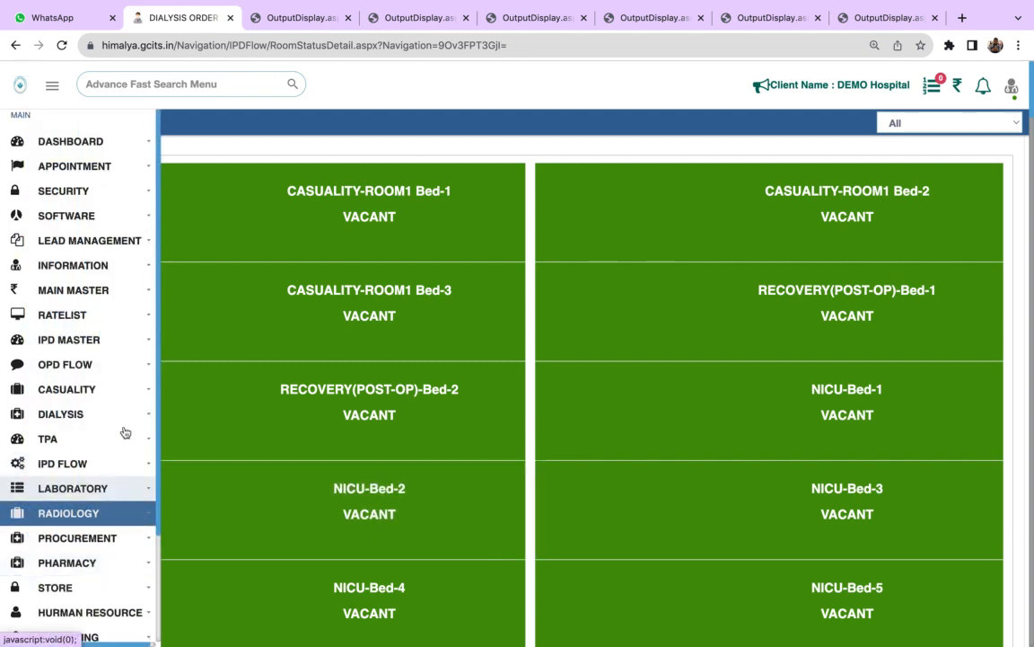
pyautogui.click(930, 122)
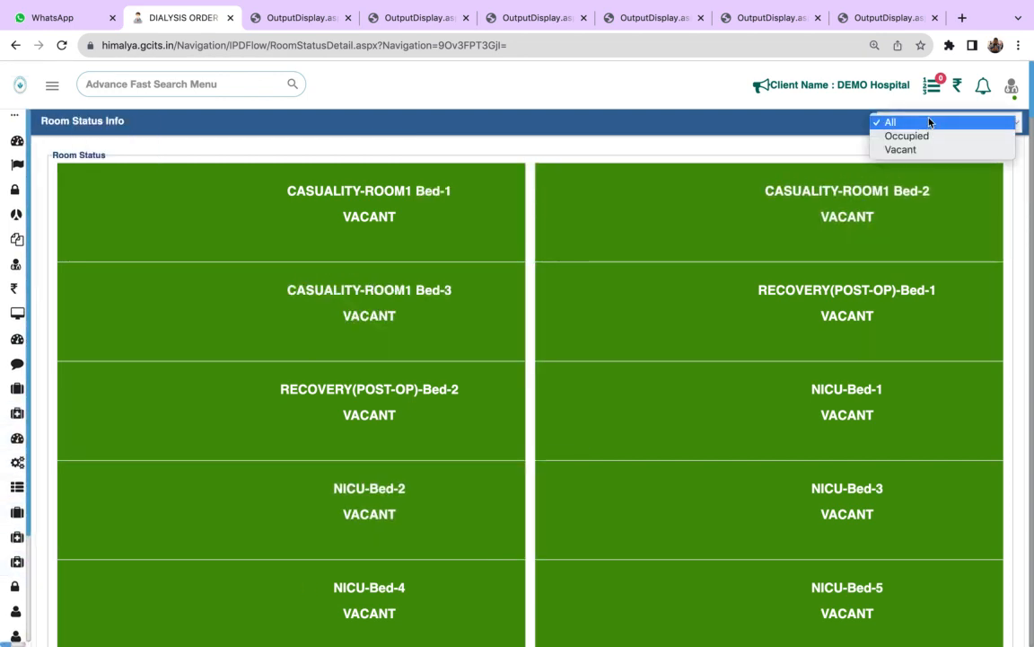
pyautogui.click(916, 151)
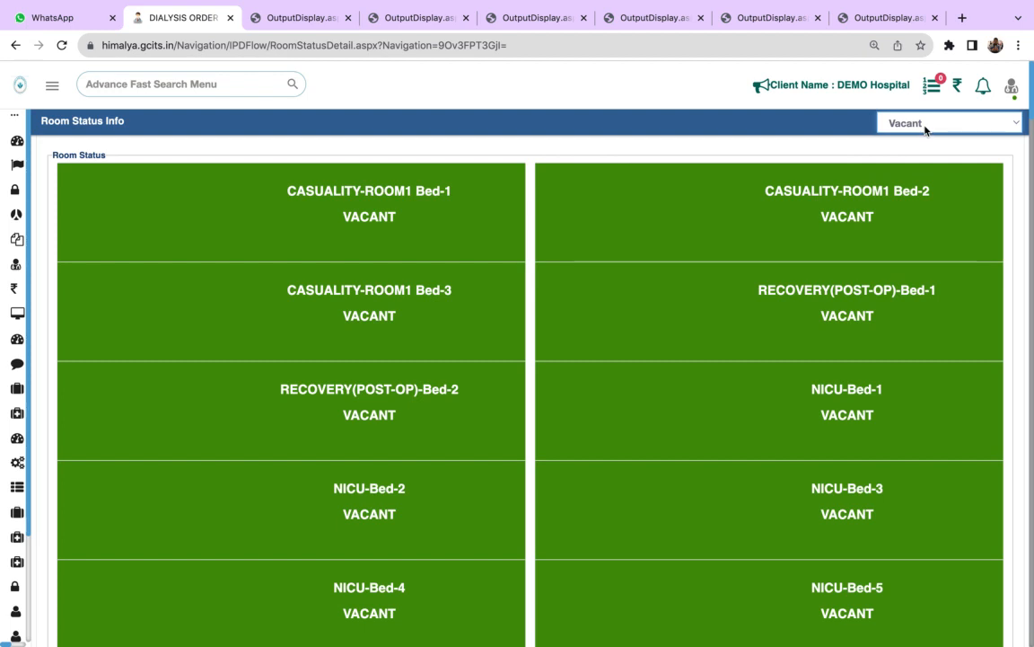
pyautogui.click(925, 125)
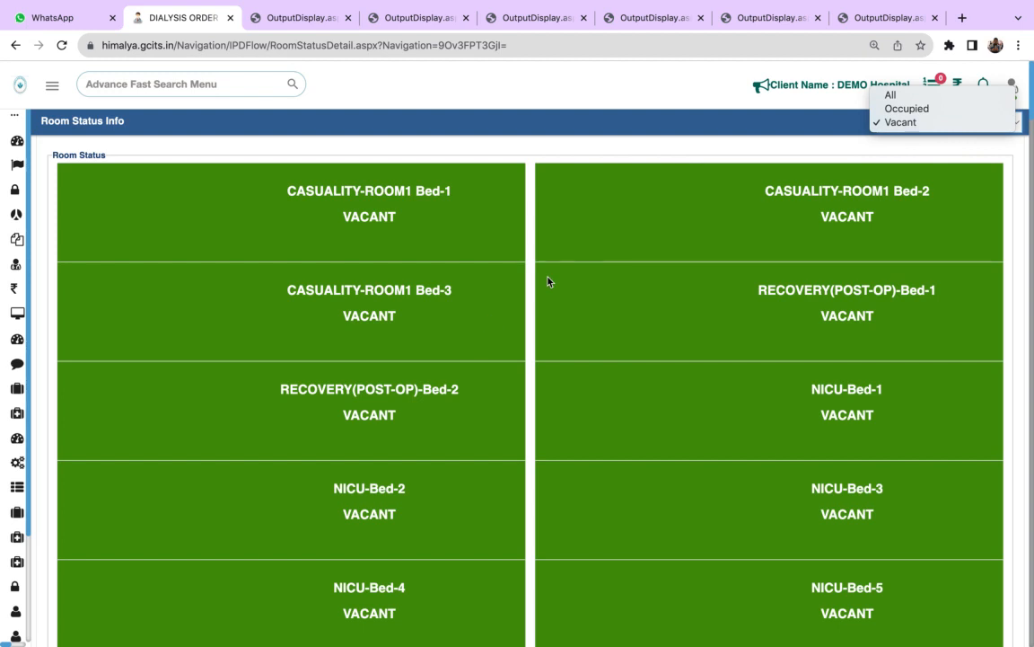
pyautogui.click(910, 109)
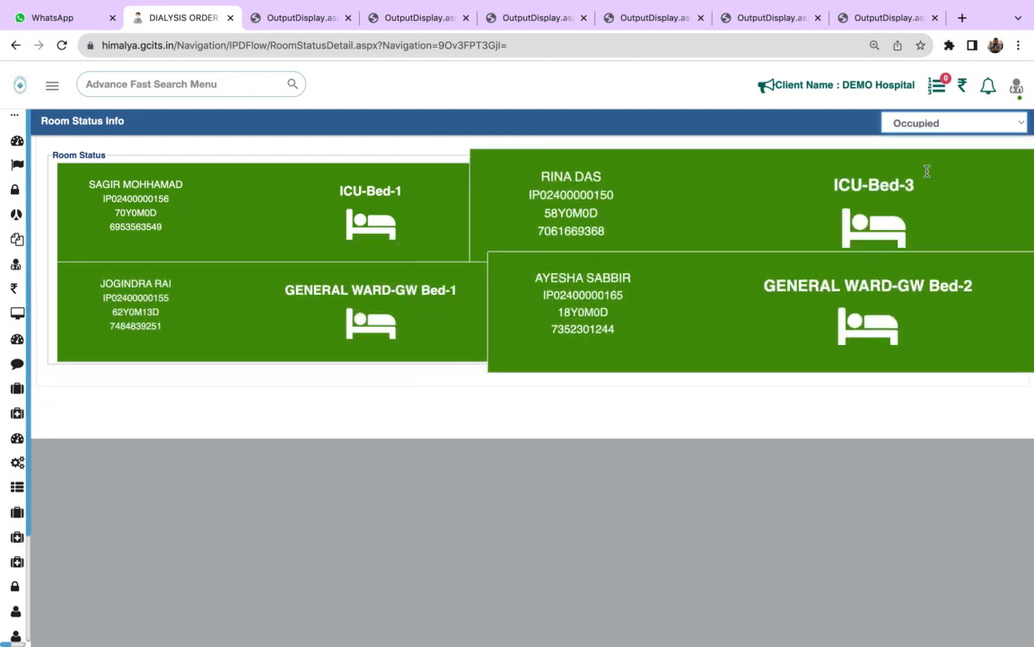
# - Filter the room status for vacant beds again, and finish by showing all beds
pyautogui.click(975, 124)
pyautogui.click(943, 136)
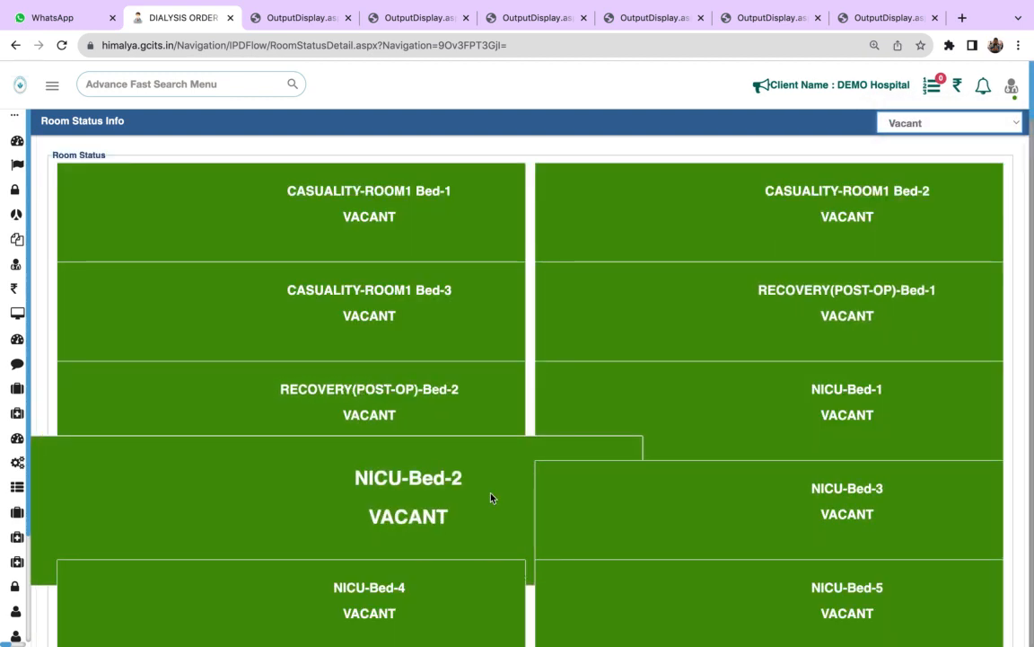
pyautogui.press('Down')
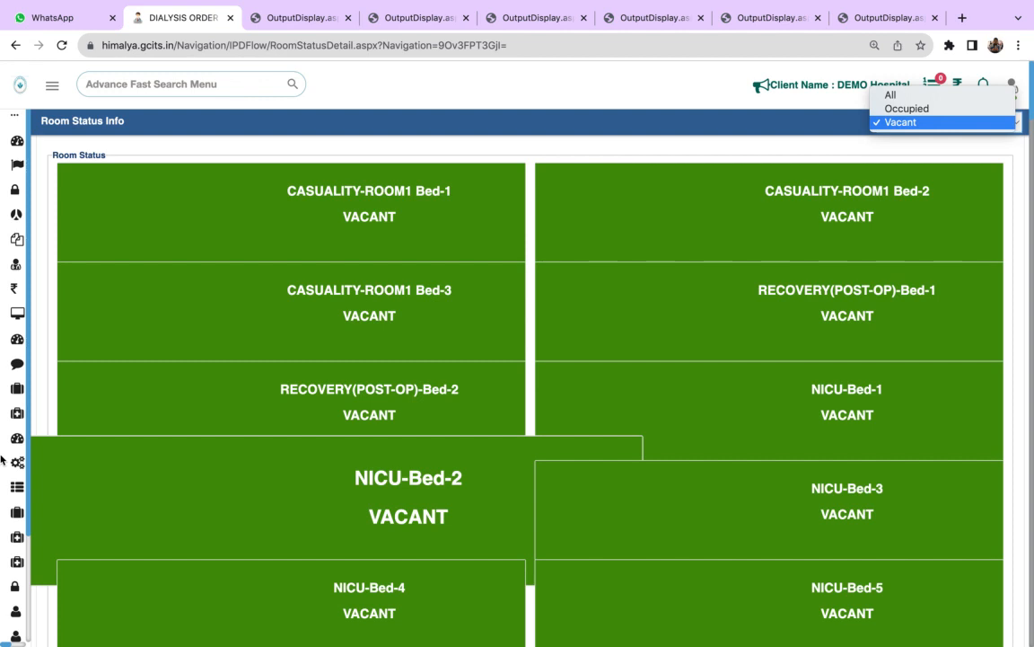
pyautogui.click(896, 96)
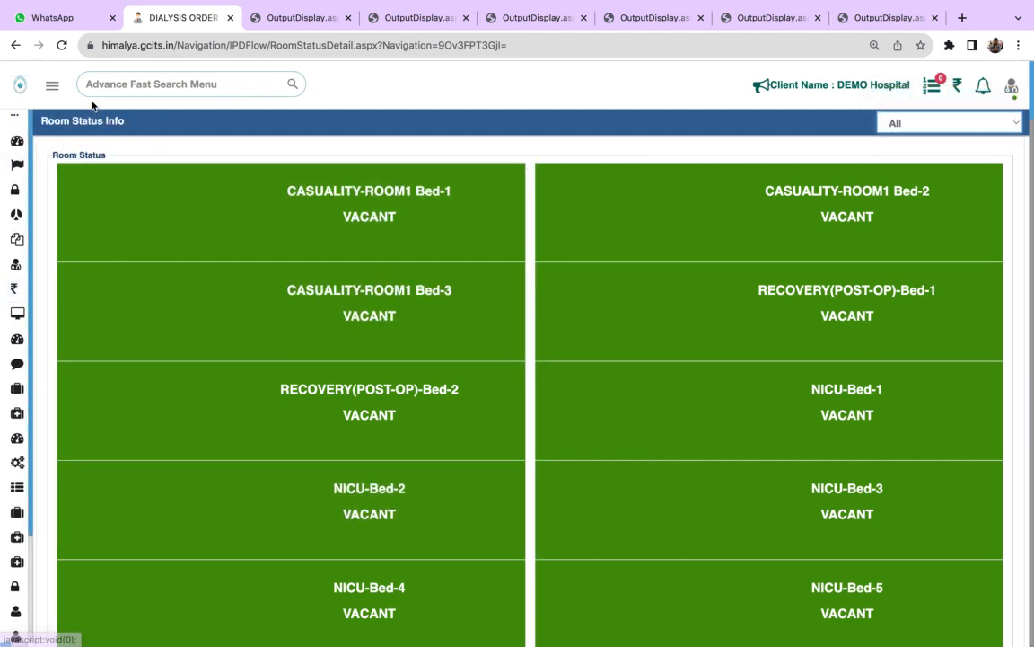
# - Start an IPD patient registration and set its admission type to IPD
pyautogui.moveTo(4, 441)
pyautogui.click(61, 462)
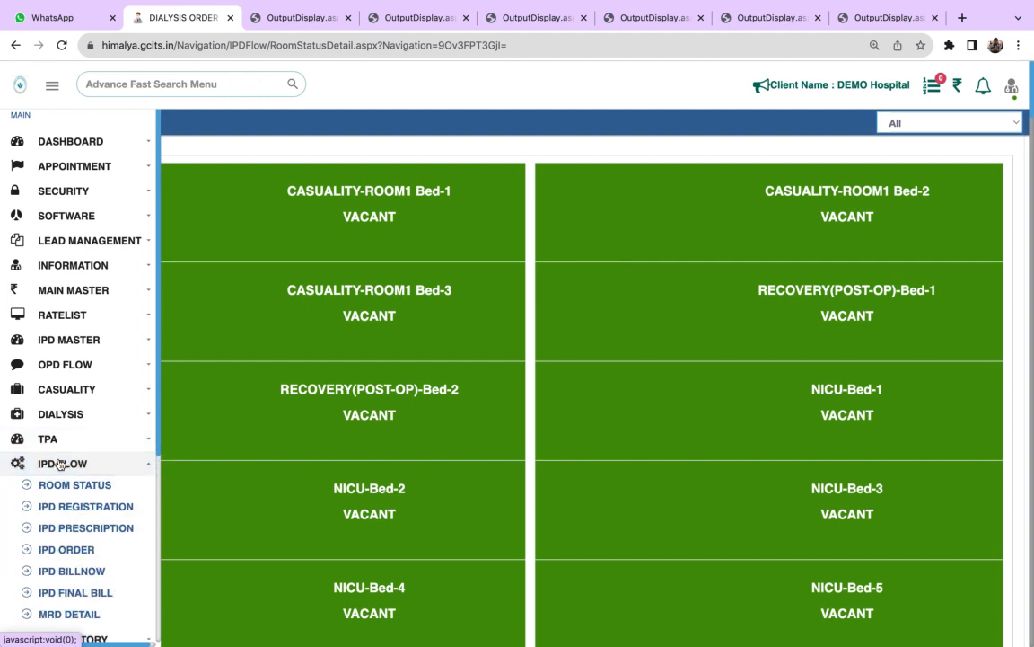
pyautogui.click(77, 511)
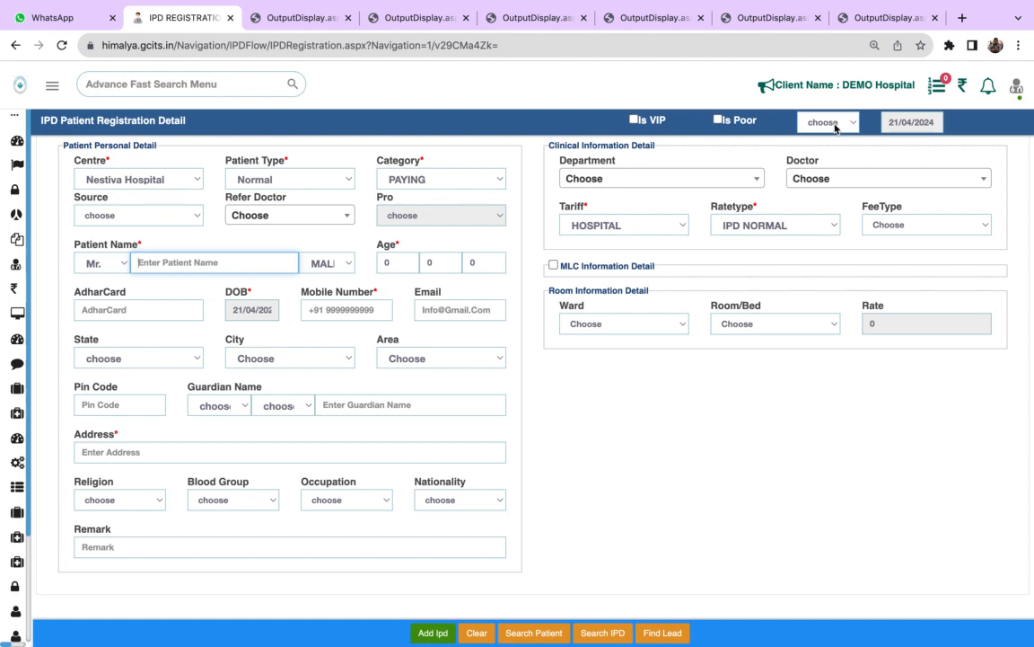
pyautogui.click(835, 127)
pyautogui.click(824, 126)
pyautogui.click(828, 140)
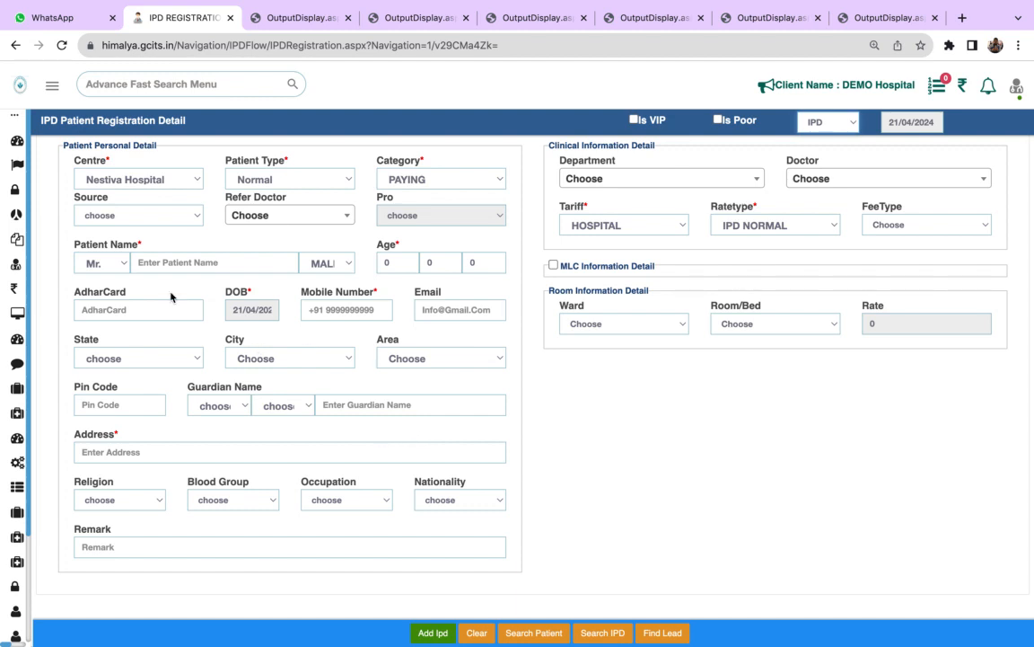
# - Look up the already registered patient by name and load the last matching record into the IPD registration form
pyautogui.click(169, 265)
pyautogui.write('RITU')
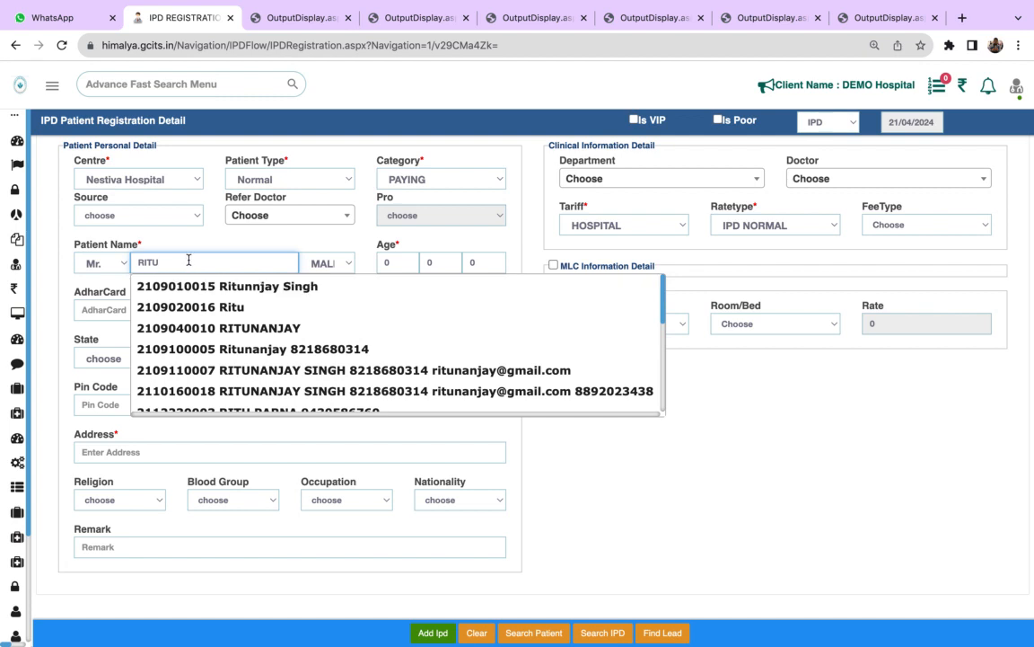
pyautogui.write('NA')
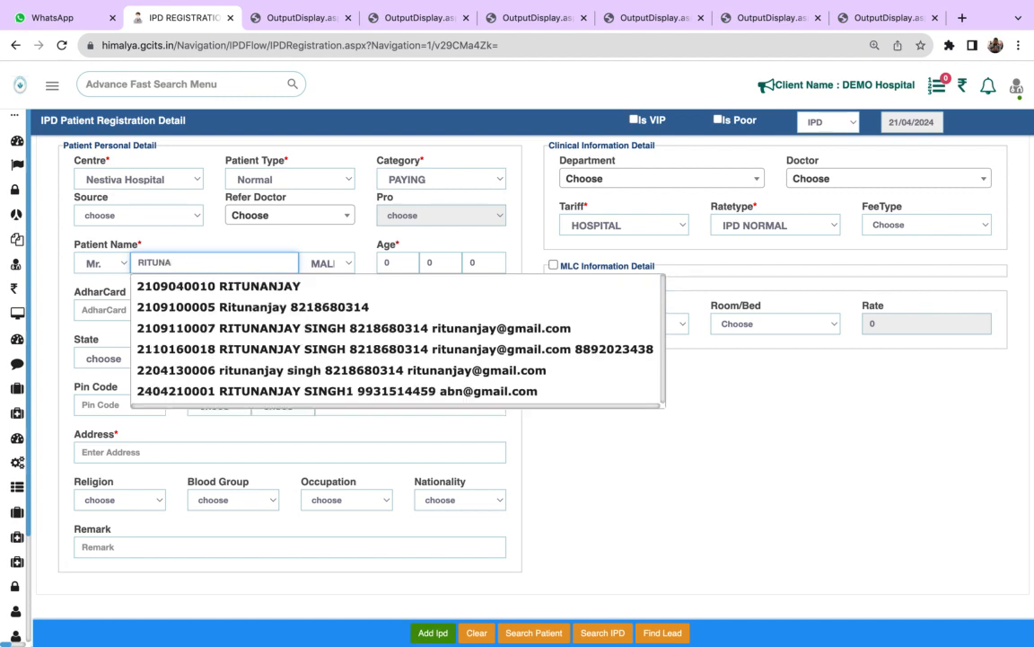
pyautogui.click(239, 399)
pyautogui.click(181, 289)
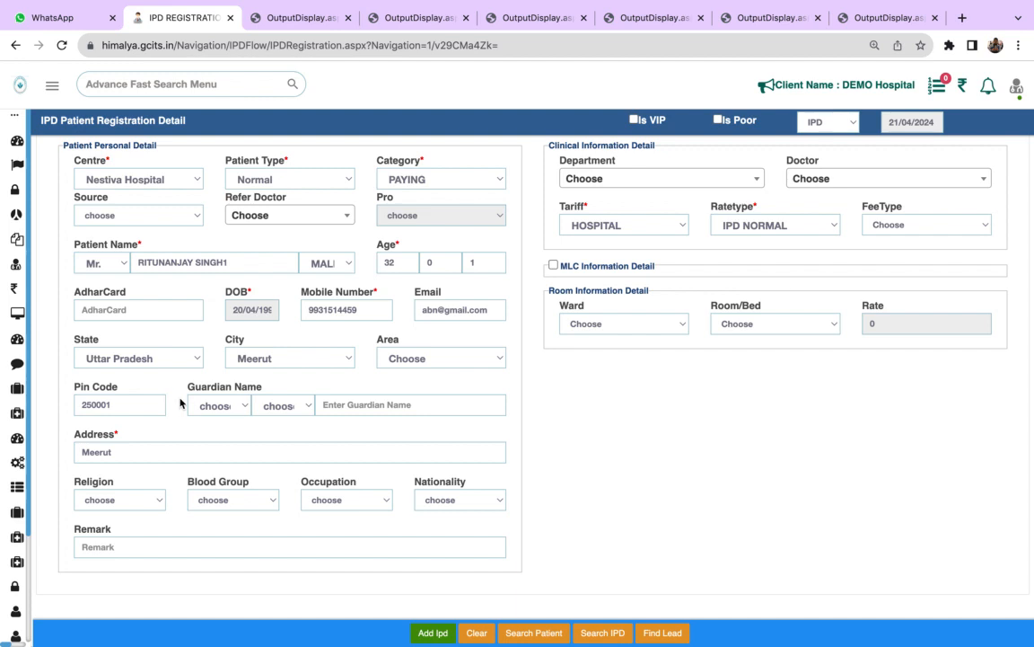
# - Set the clinical department to INTERNAL MEDICINE, assign the IC-29 doctor and choose the Normal fee type
pyautogui.click(707, 177)
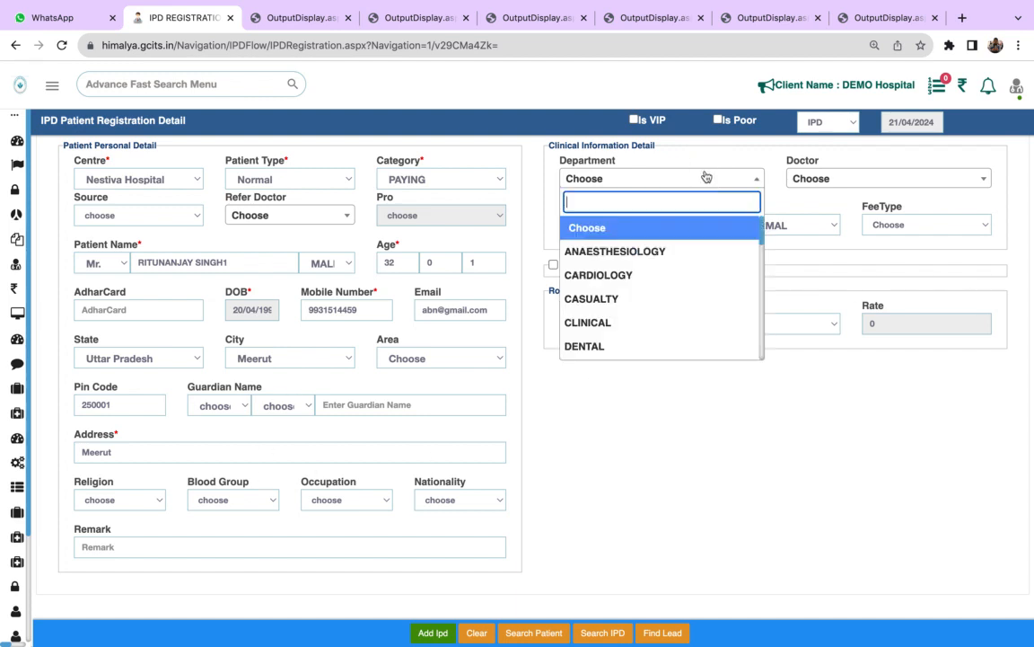
pyautogui.write('int')
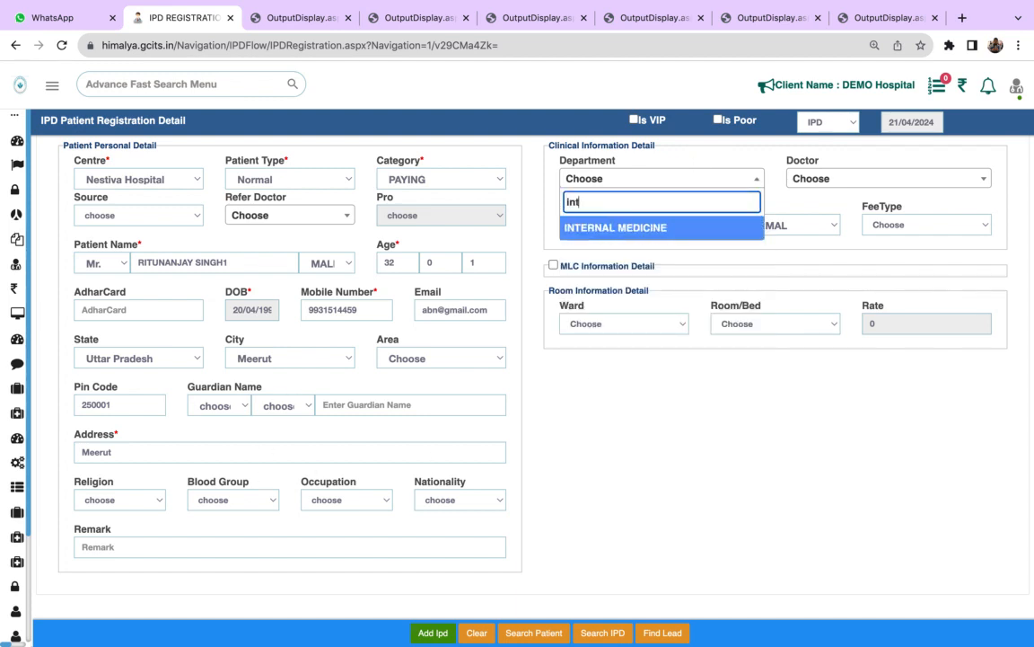
pyautogui.click(693, 225)
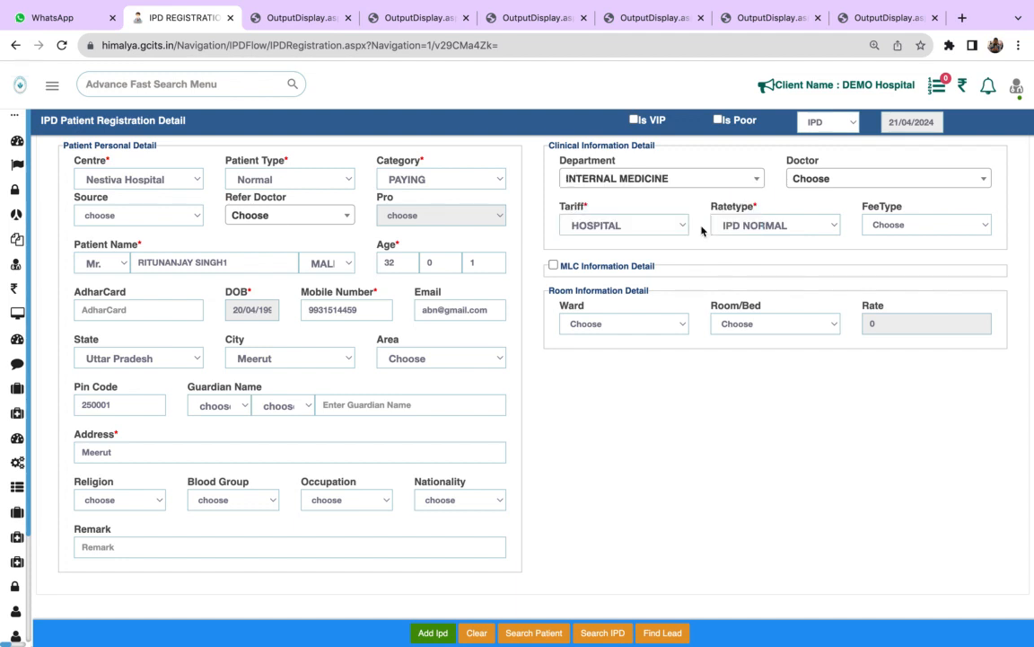
pyautogui.click(834, 182)
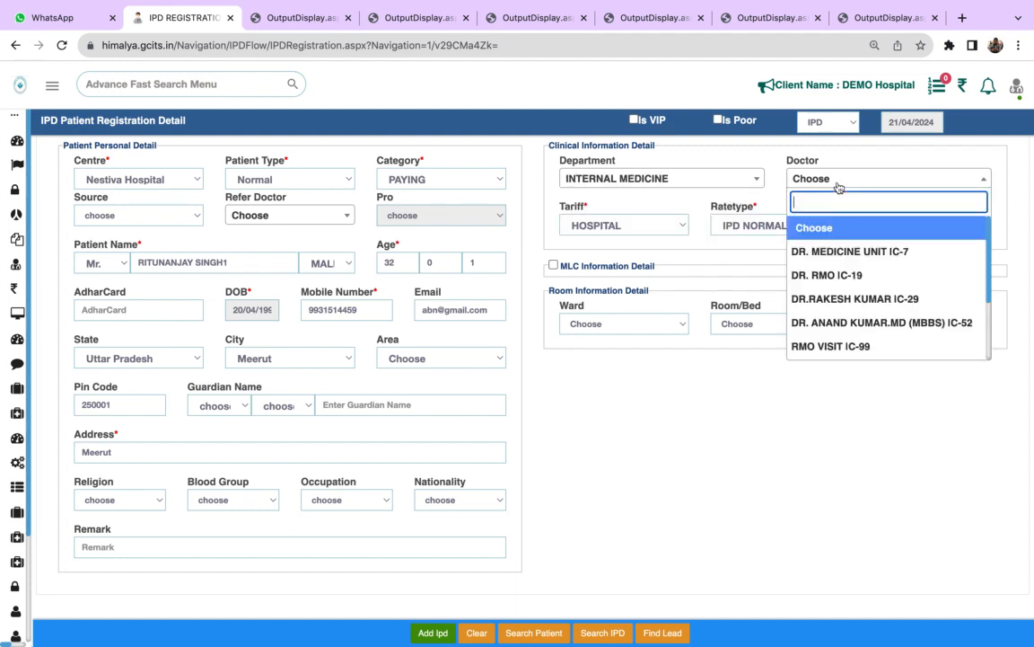
pyautogui.click(842, 299)
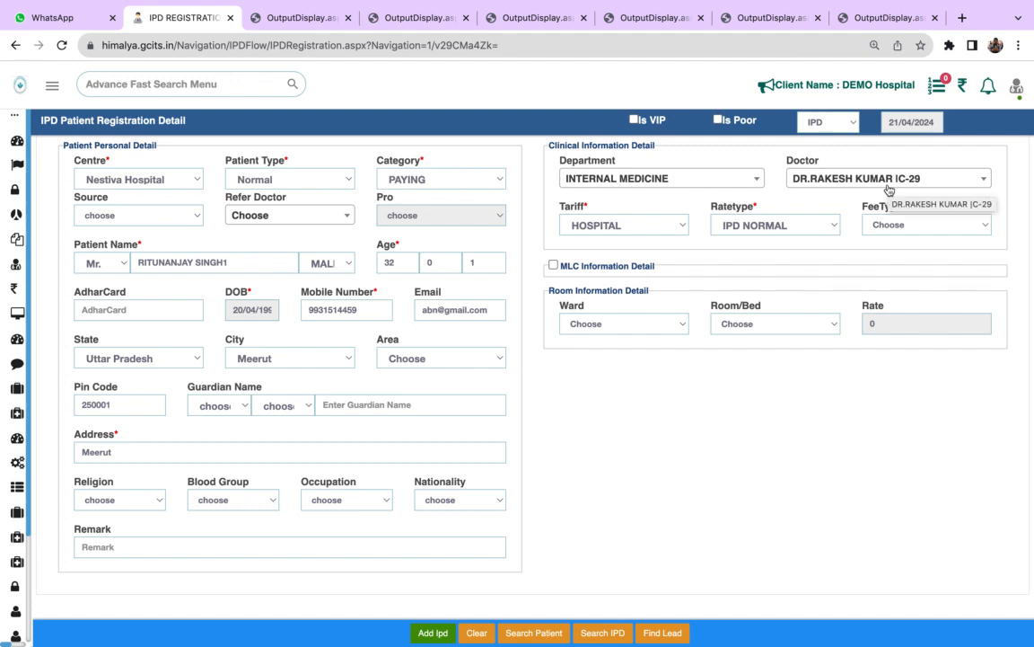
pyautogui.click(887, 224)
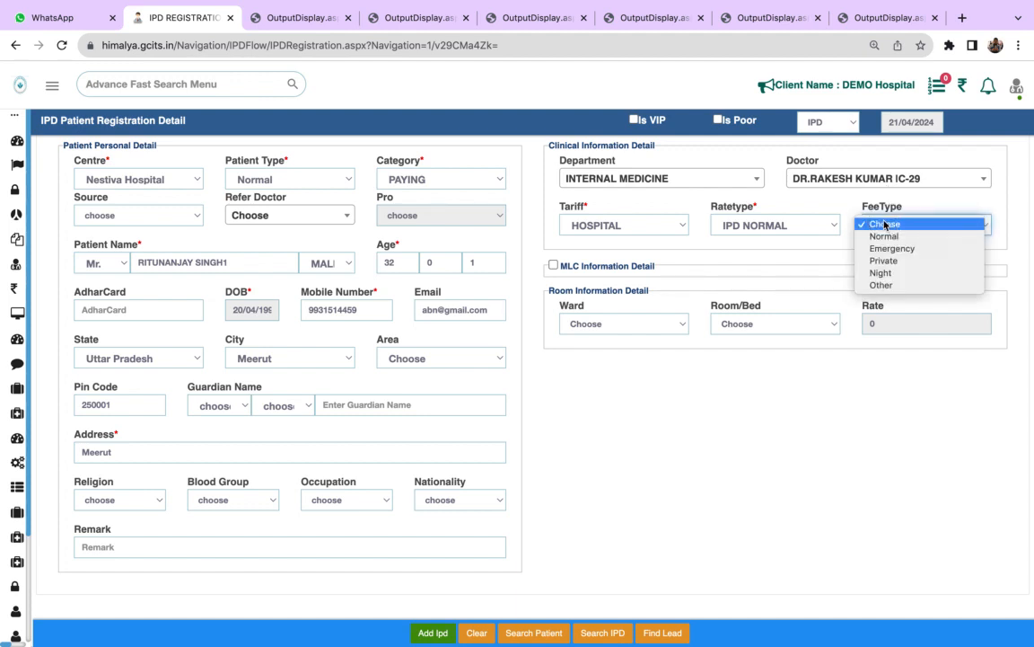
pyautogui.click(885, 235)
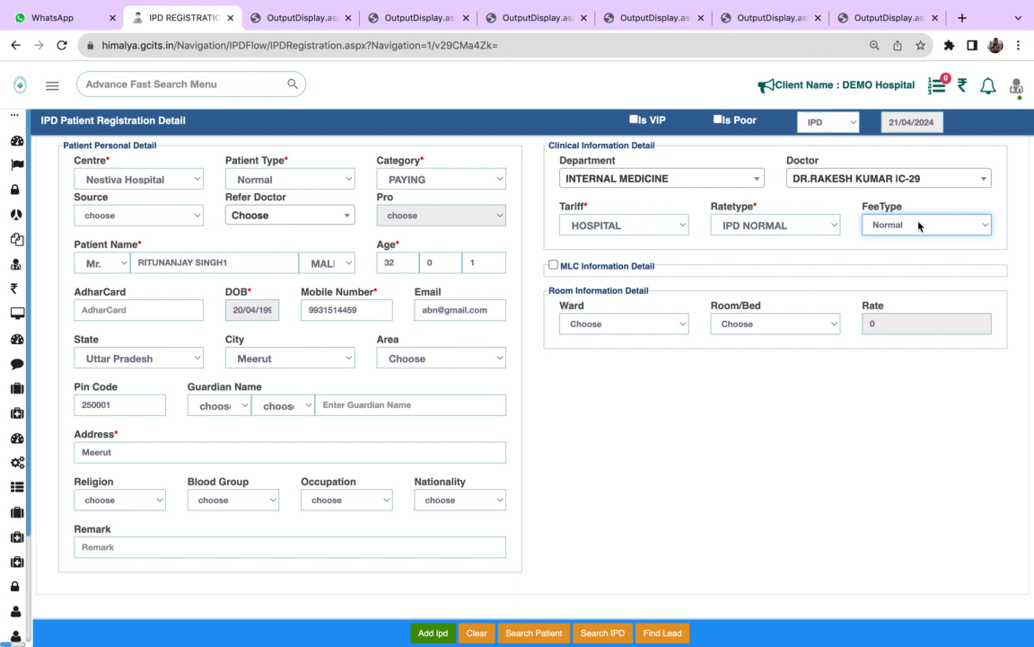
# - Enable the MLC information detail and go through its MLC, type, accident place, police station, remark and certificate fields without filling them
pyautogui.click(553, 266)
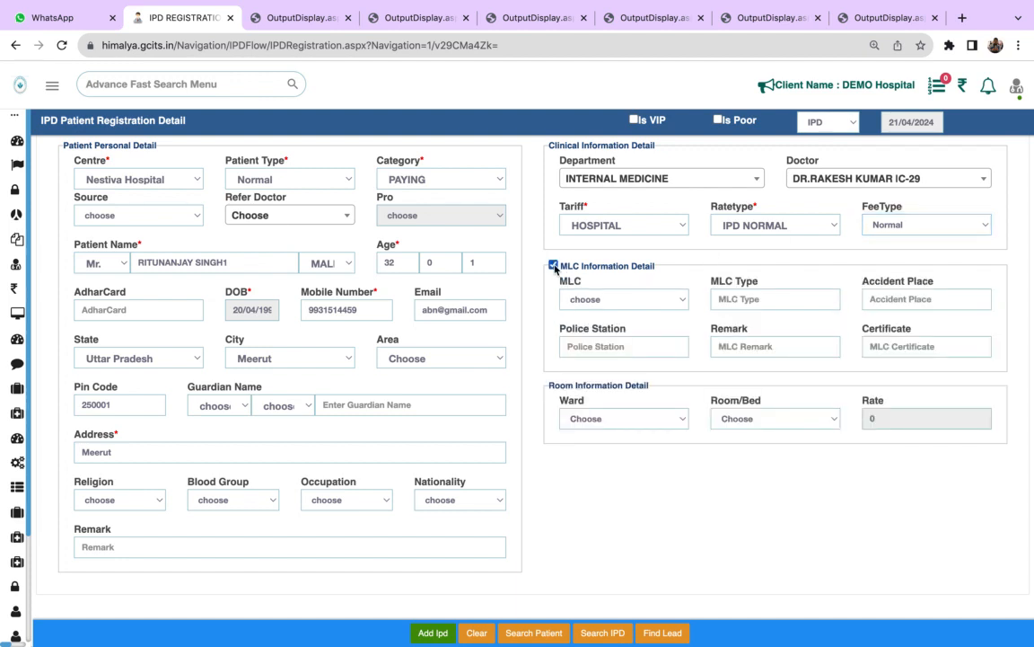
pyautogui.click(622, 299)
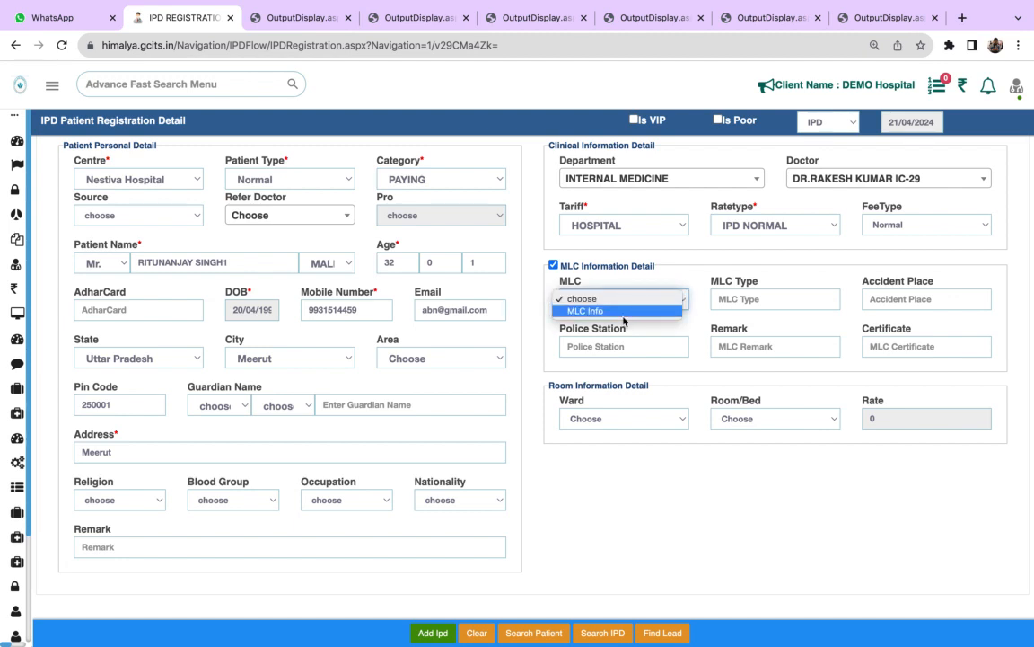
pyautogui.click(720, 308)
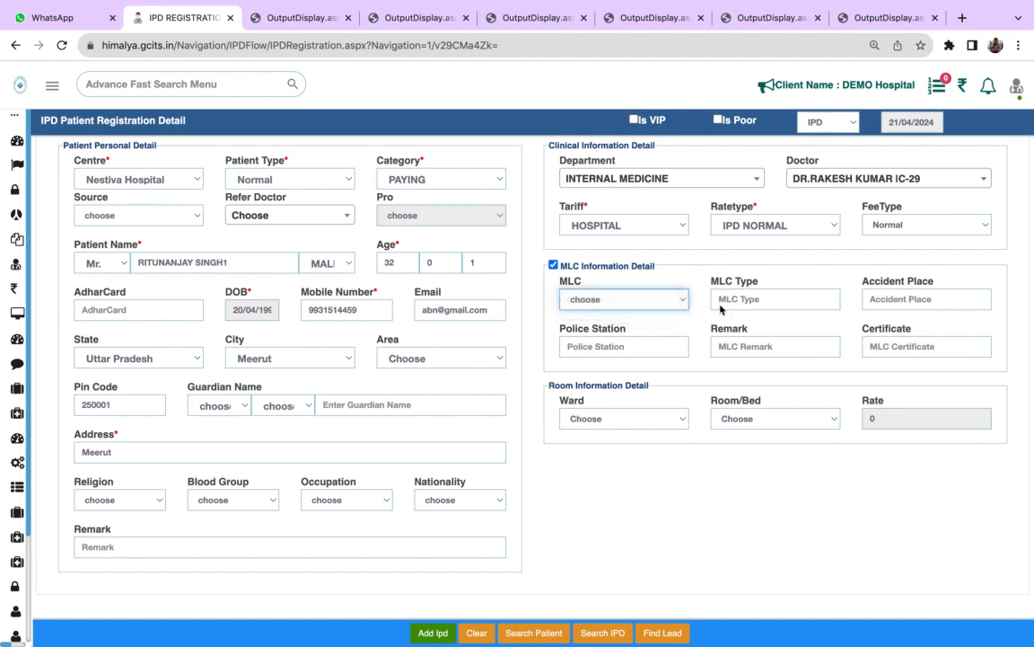
pyautogui.click(799, 298)
pyautogui.click(896, 301)
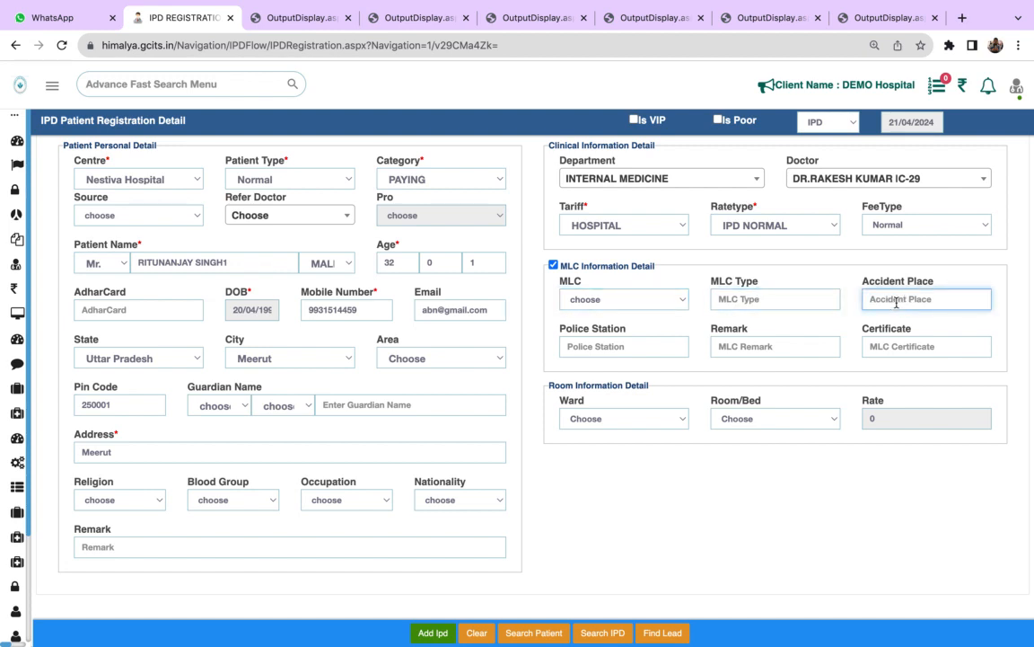
pyautogui.click(630, 349)
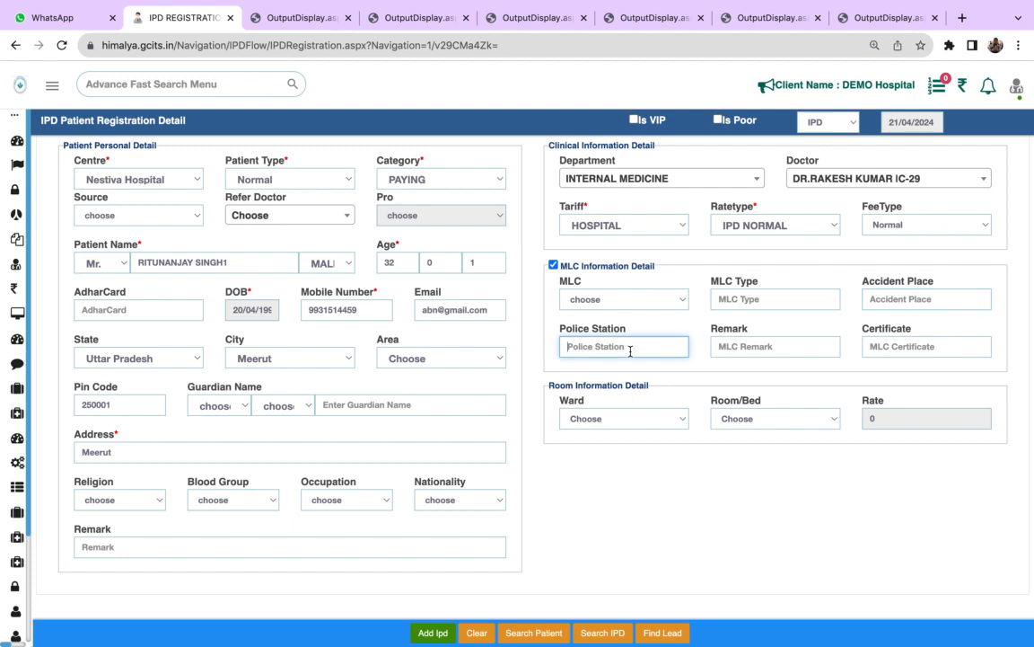
pyautogui.click(730, 349)
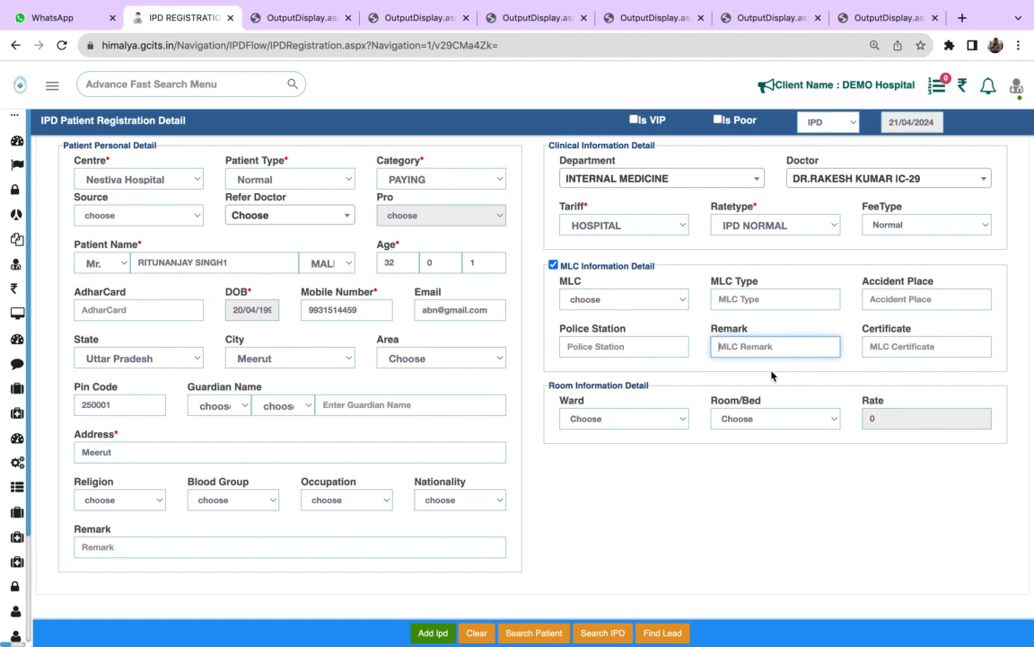
pyautogui.click(914, 347)
# - Assign the patient to the GENERAL WARD and pick the room/bed GENERAL WARD-GW Bed-3
pyautogui.click(653, 420)
pyautogui.click(559, 270)
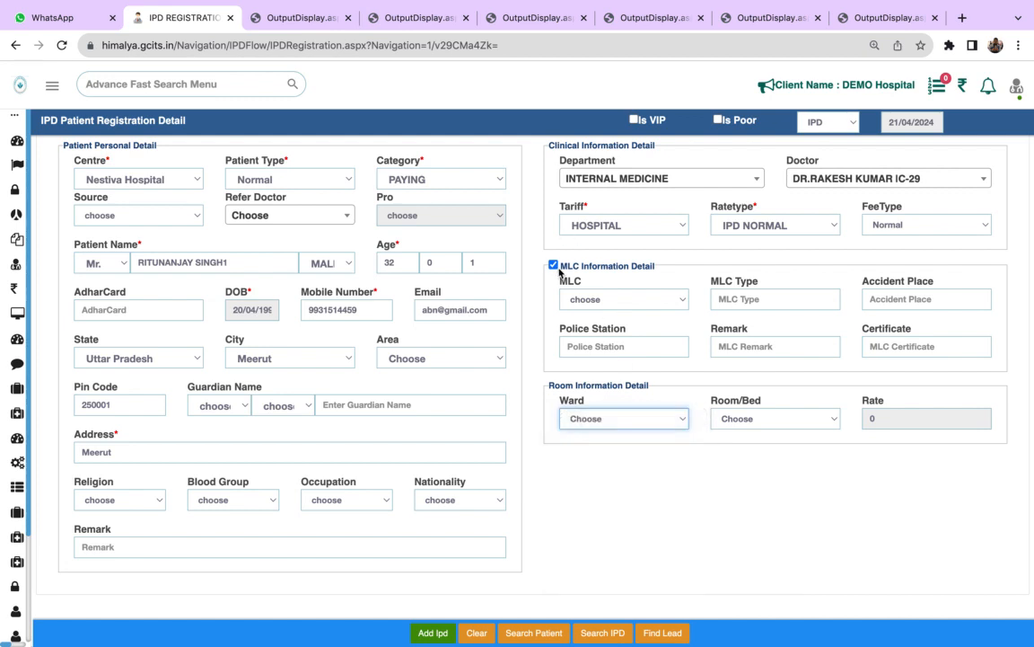
pyautogui.click(669, 419)
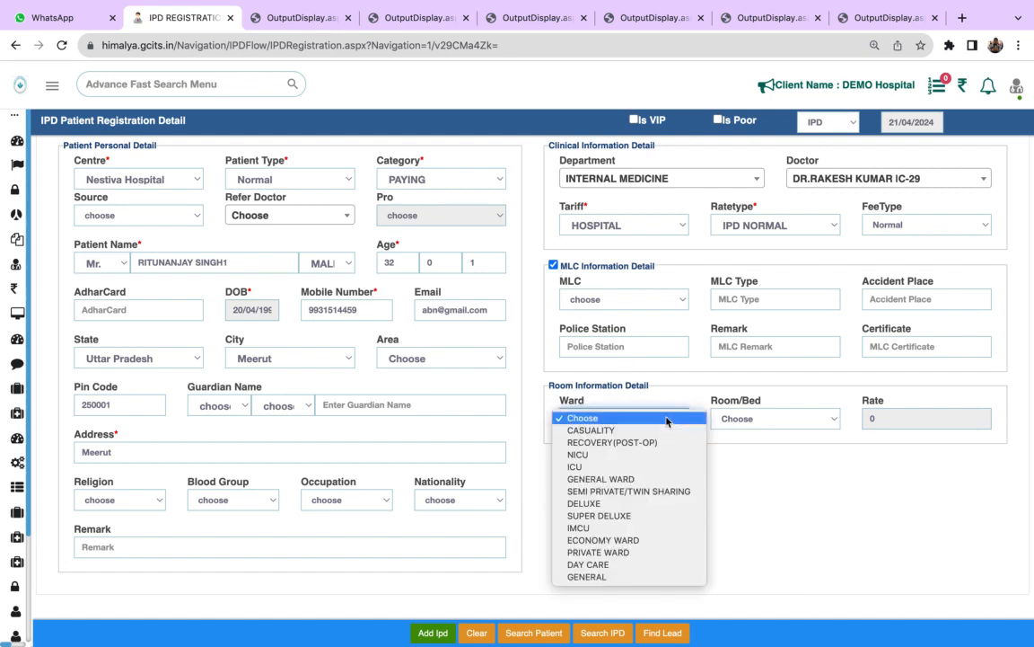
pyautogui.click(619, 478)
pyautogui.click(763, 419)
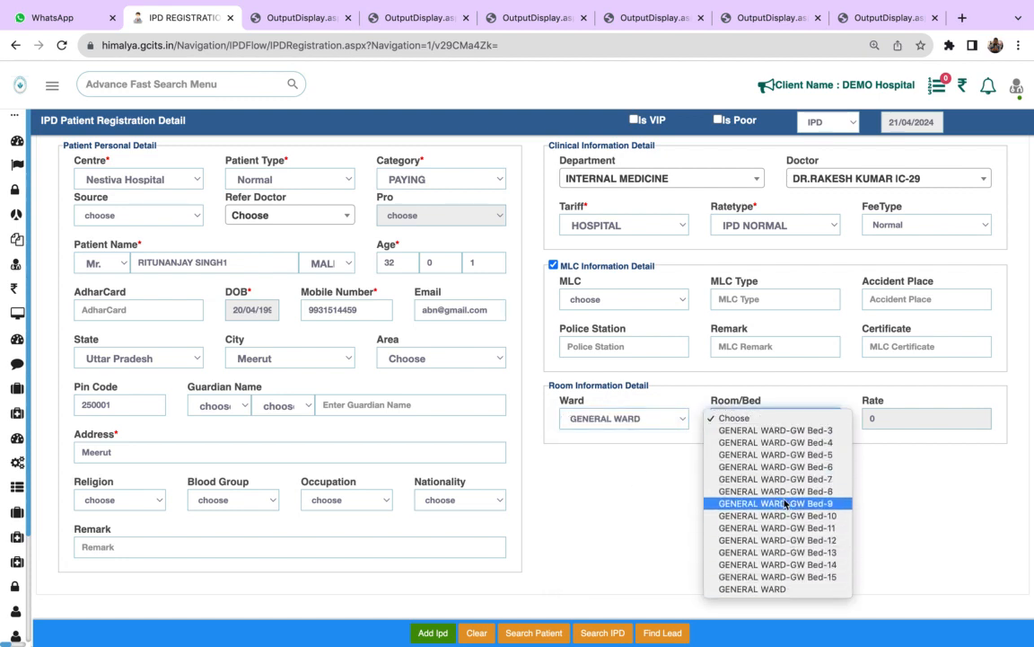
pyautogui.click(809, 433)
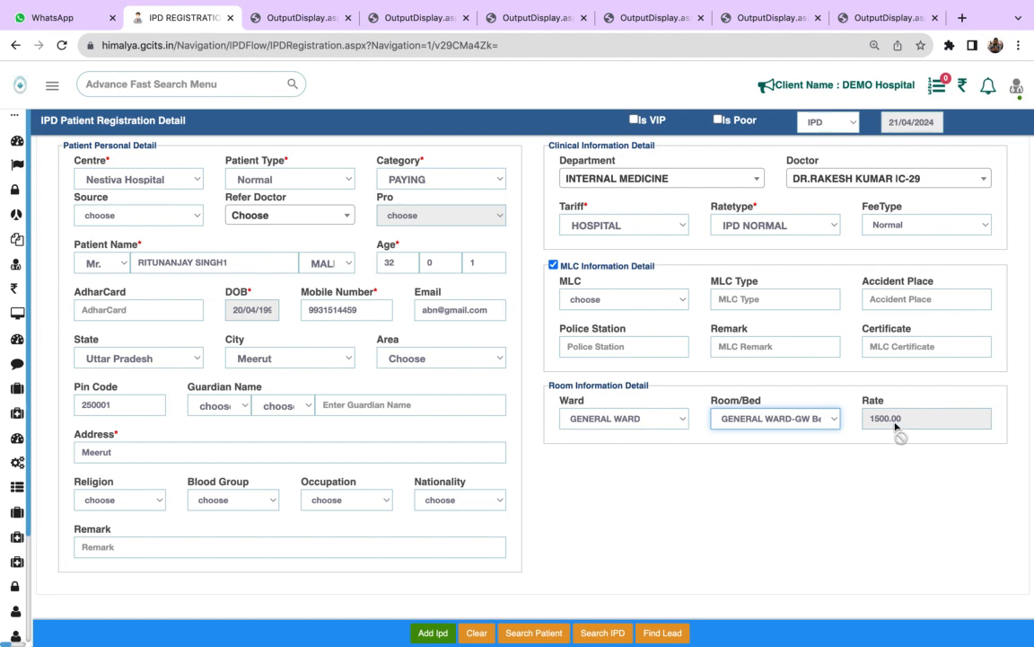
# - Submit the IPD registration and confirm the patient's admission
pyautogui.click(431, 633)
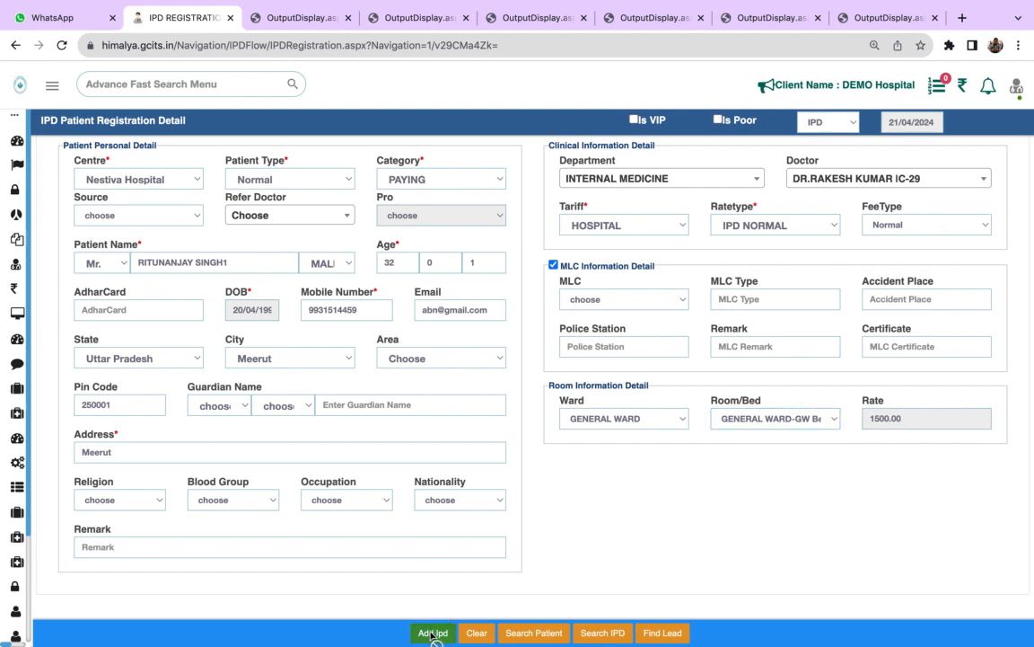
pyautogui.click(643, 131)
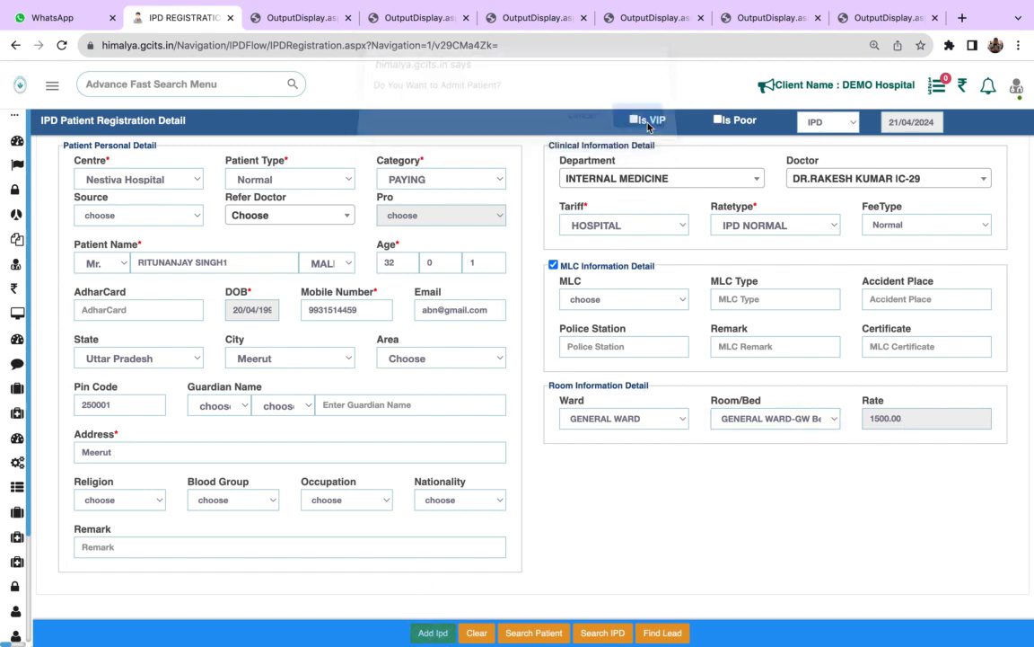
pyautogui.click(642, 129)
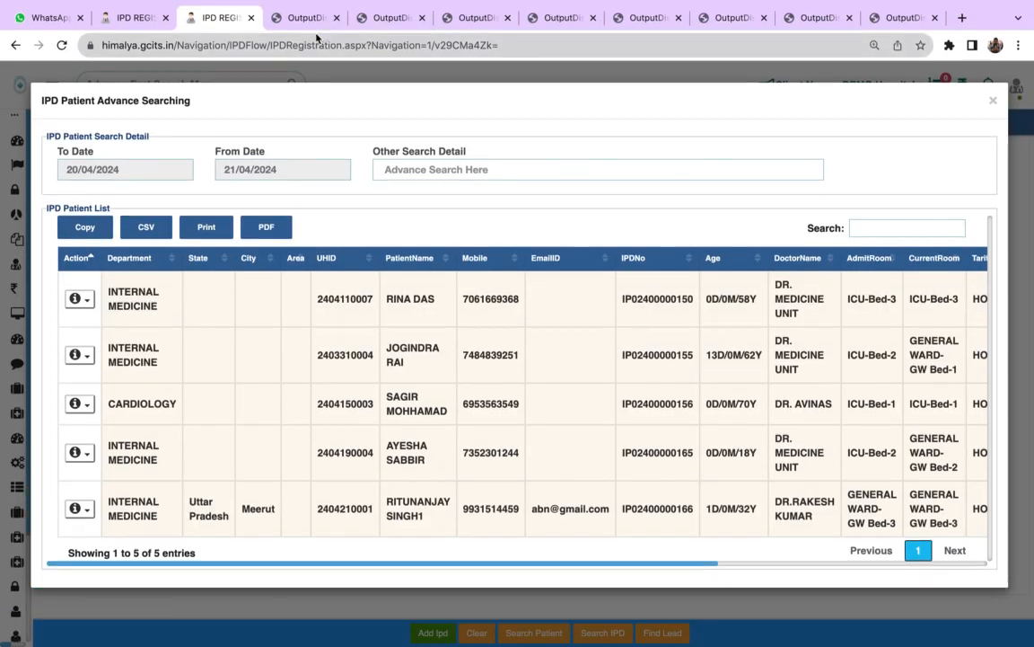
# - Review the generated patient admission form and attendant pass, and return to the IPD patient list
pyautogui.click(375, 19)
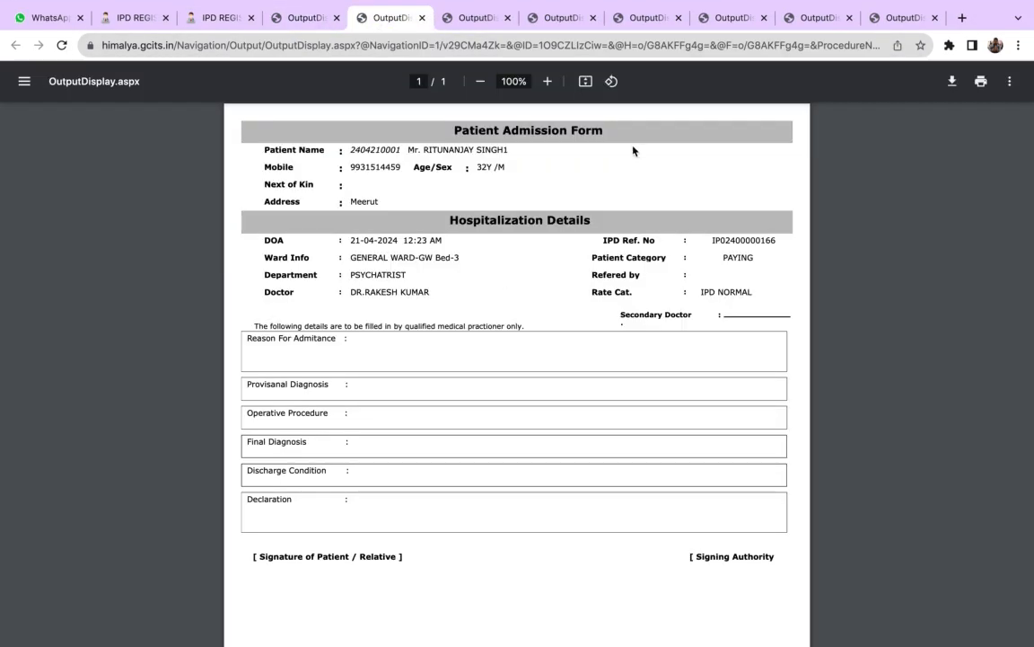
pyautogui.moveTo(742, 4)
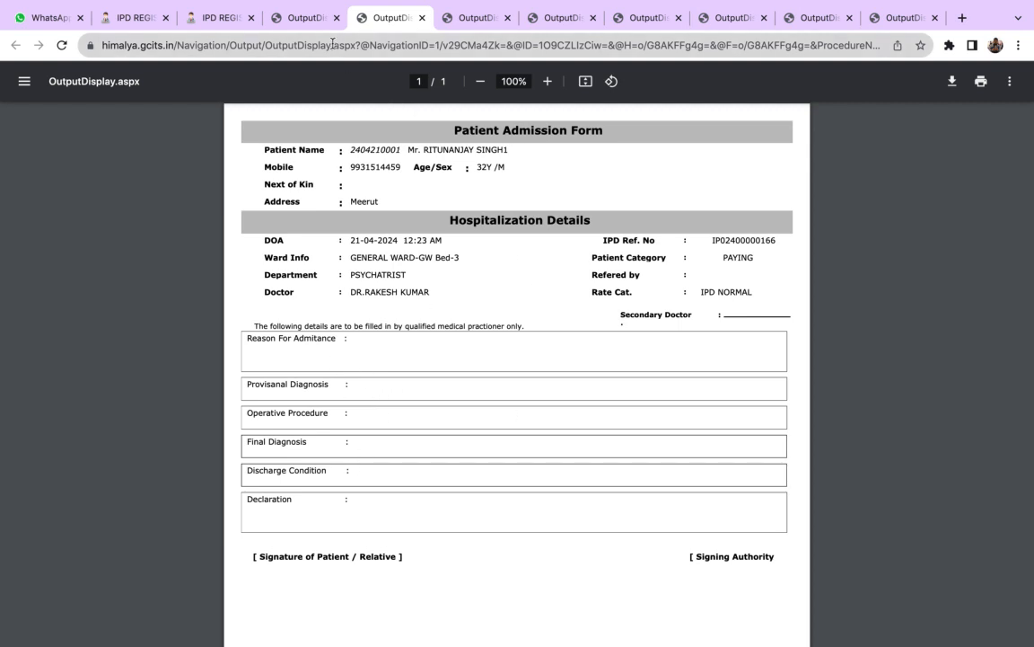
pyautogui.click(312, 23)
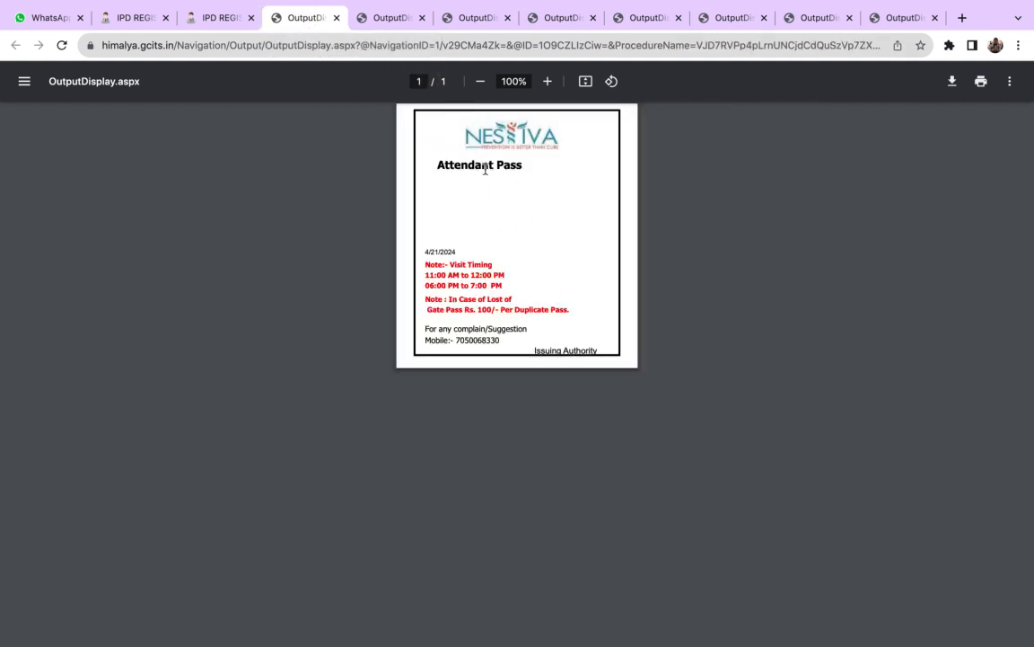
pyautogui.click(212, 20)
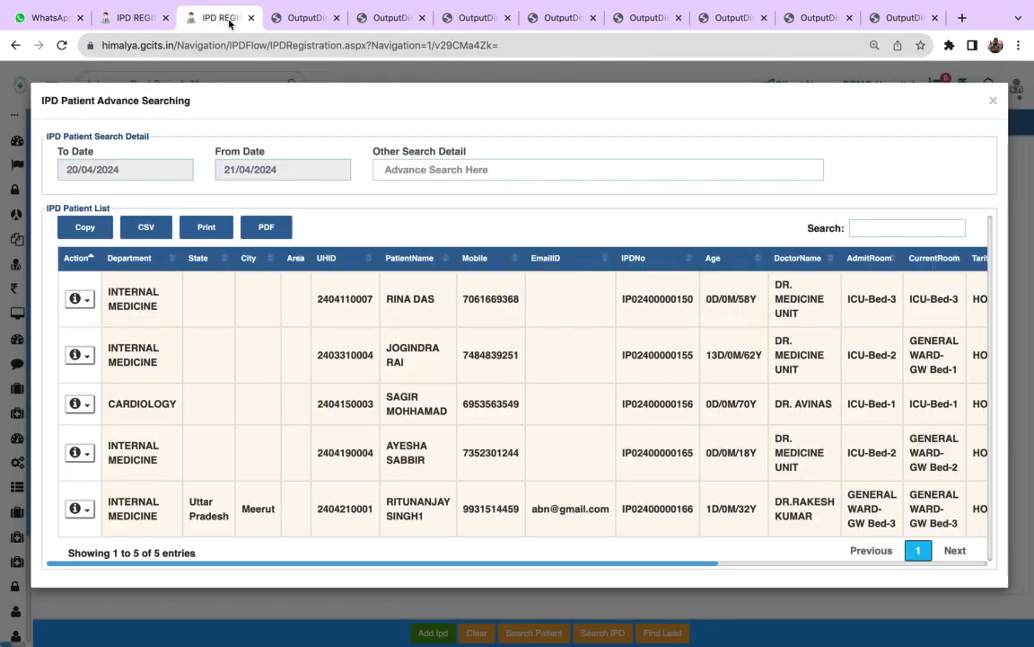
# - Print the attendance pass for the newly admitted General Ward patient and return to the IPD patient list
pyautogui.click(79, 508)
pyautogui.scroll(-2, 989, 551)
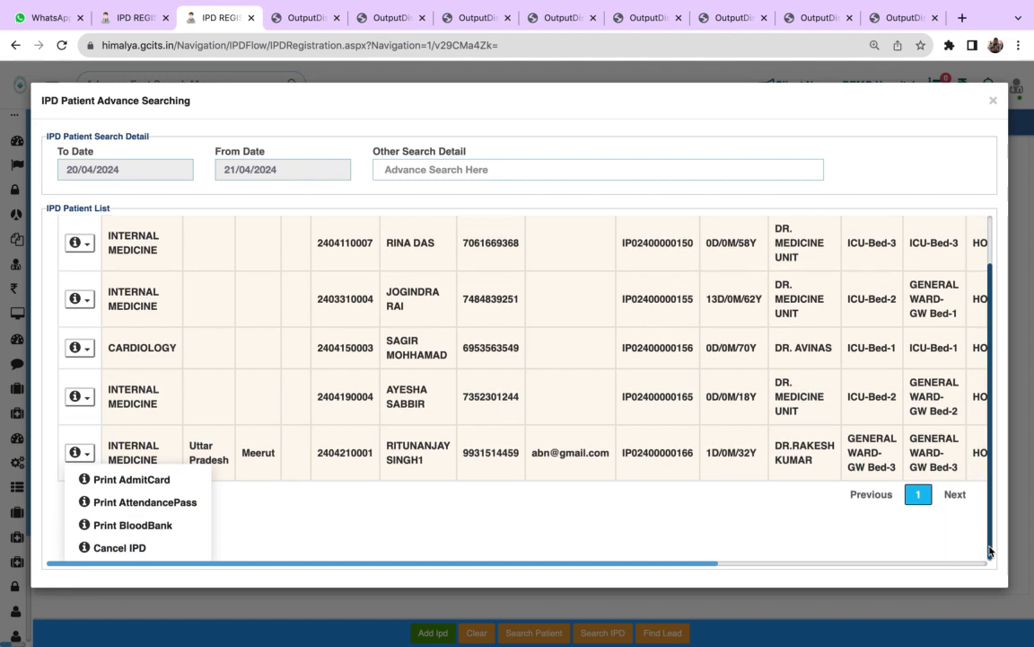
pyautogui.click(144, 505)
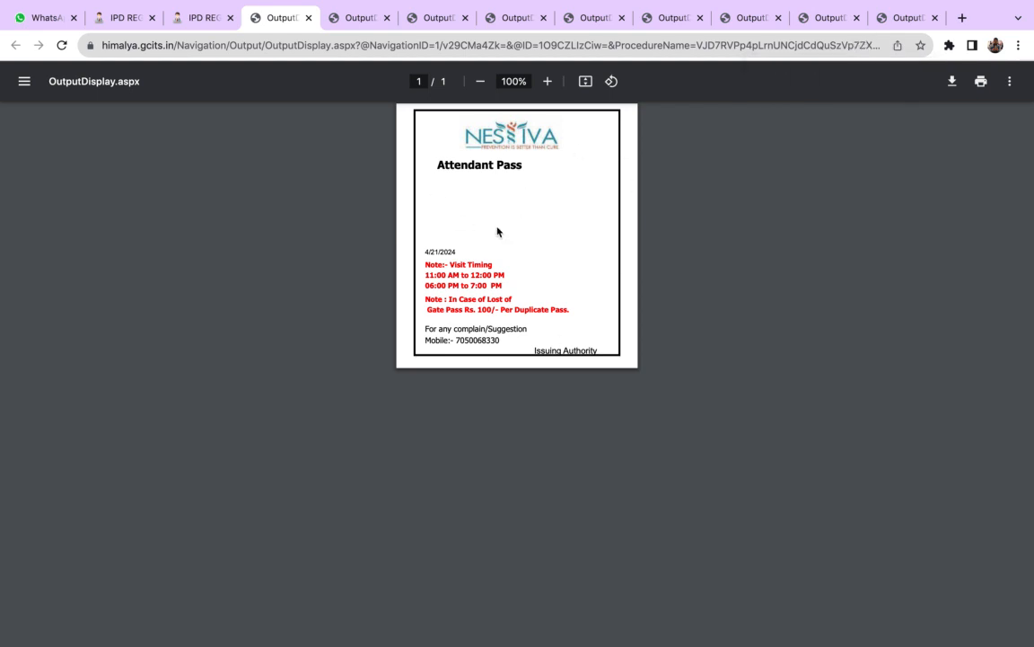
pyautogui.click(175, 23)
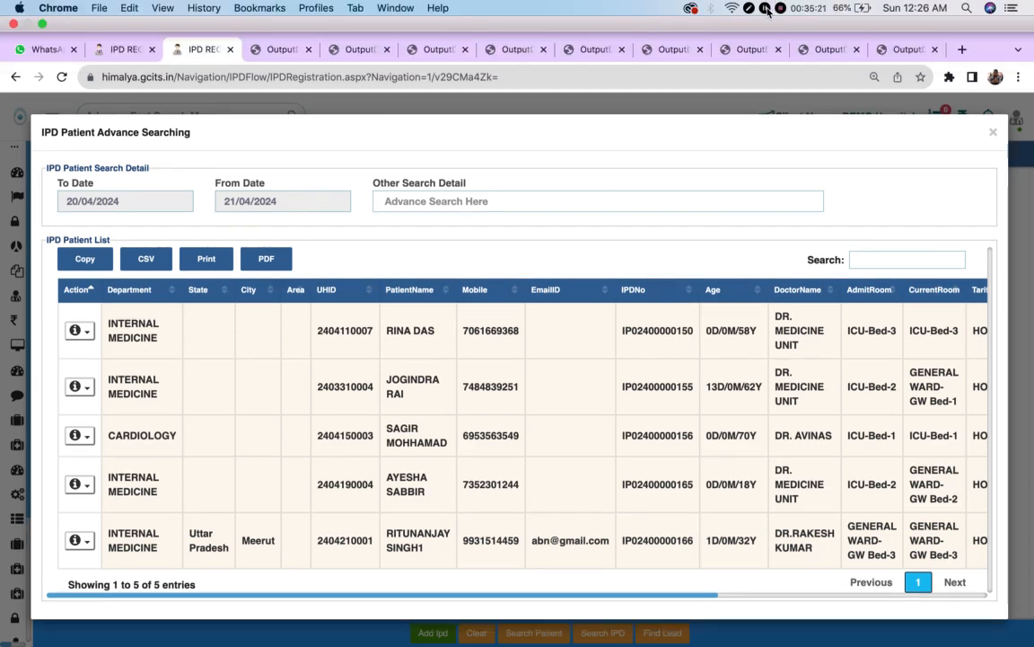
pyautogui.click(766, 9)
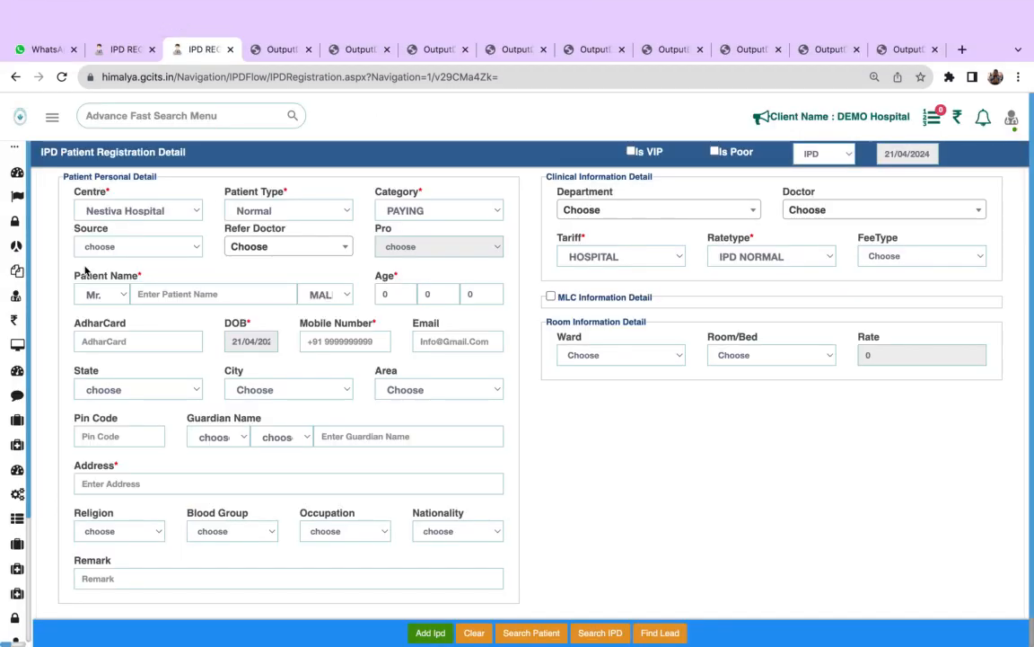
# - Go to the IPD Prescription page of the IPD Flow module
pyautogui.moveTo(4, 262)
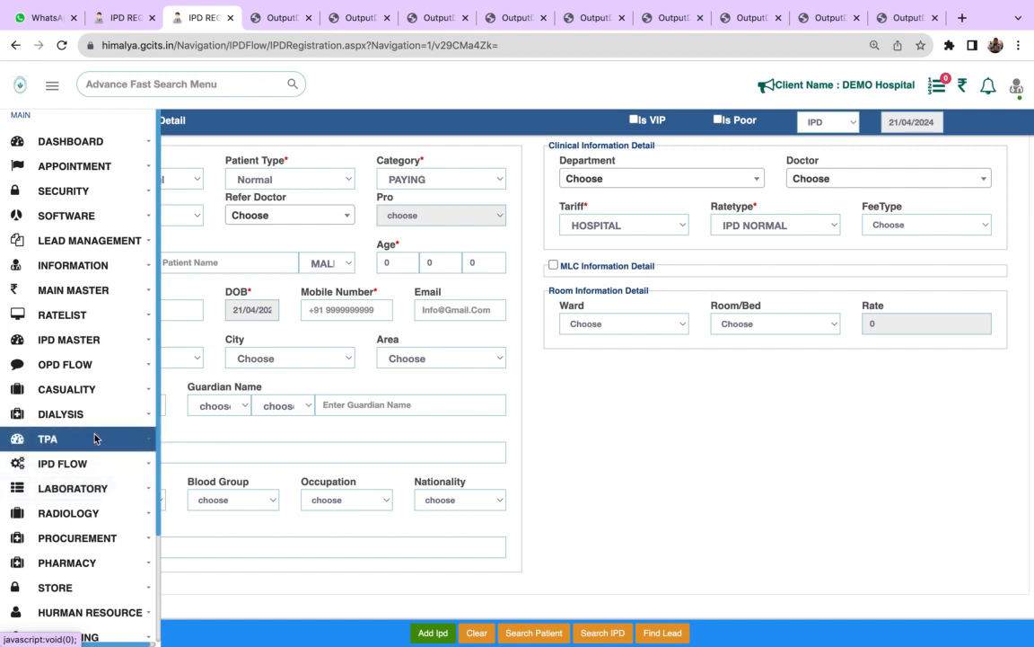
pyautogui.click(96, 461)
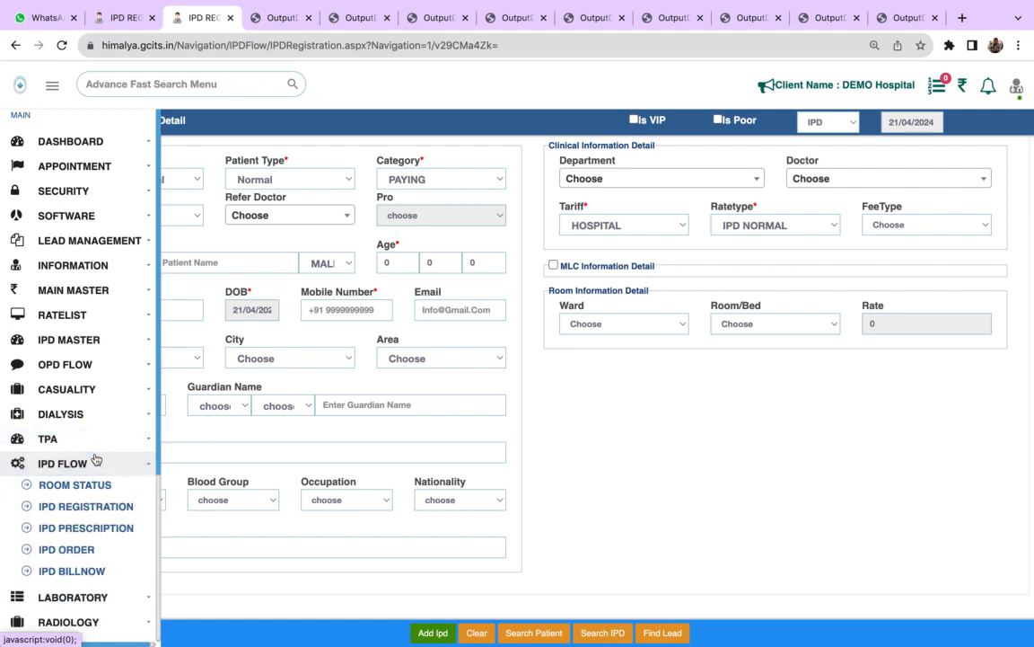
pyautogui.click(99, 530)
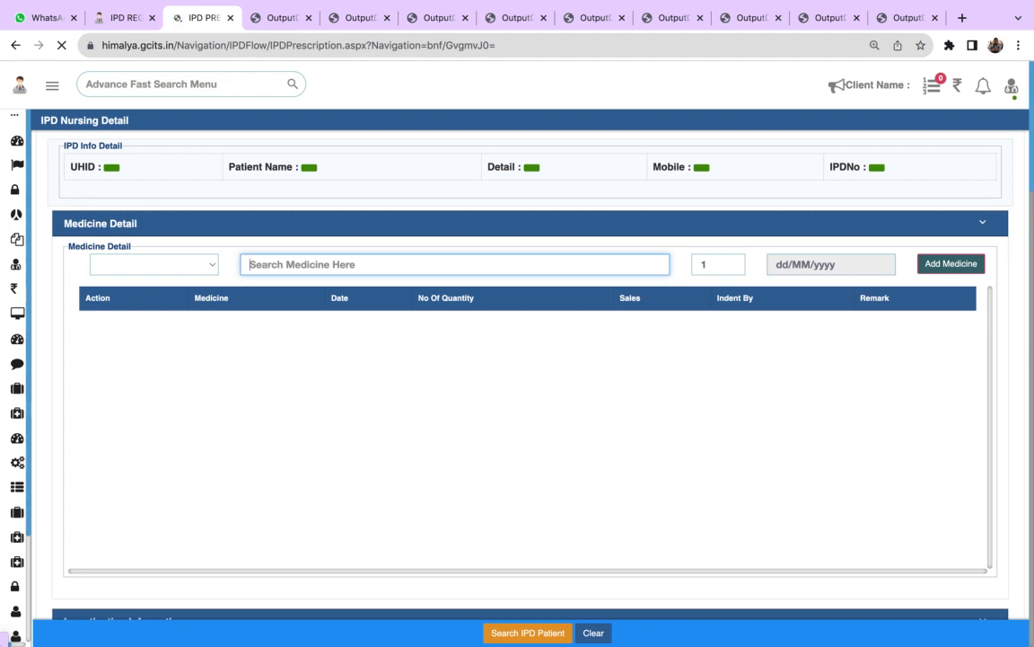
pyautogui.click(203, 264)
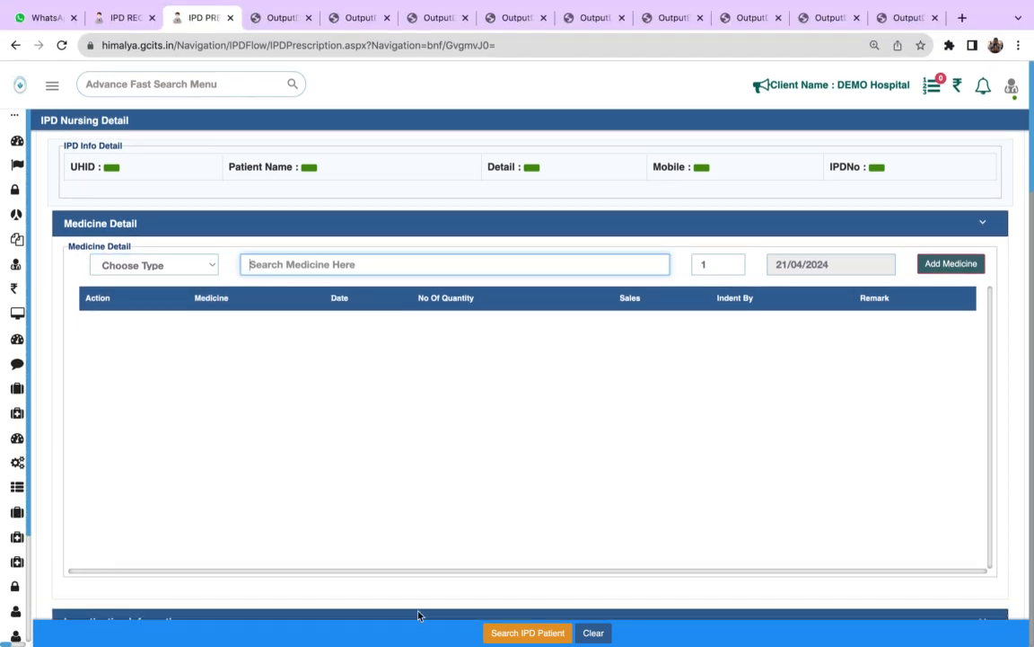
# - Search patients of type IPD and load the patient in GENERAL WARD-GW Bed-3 into the prescription
pyautogui.click(548, 633)
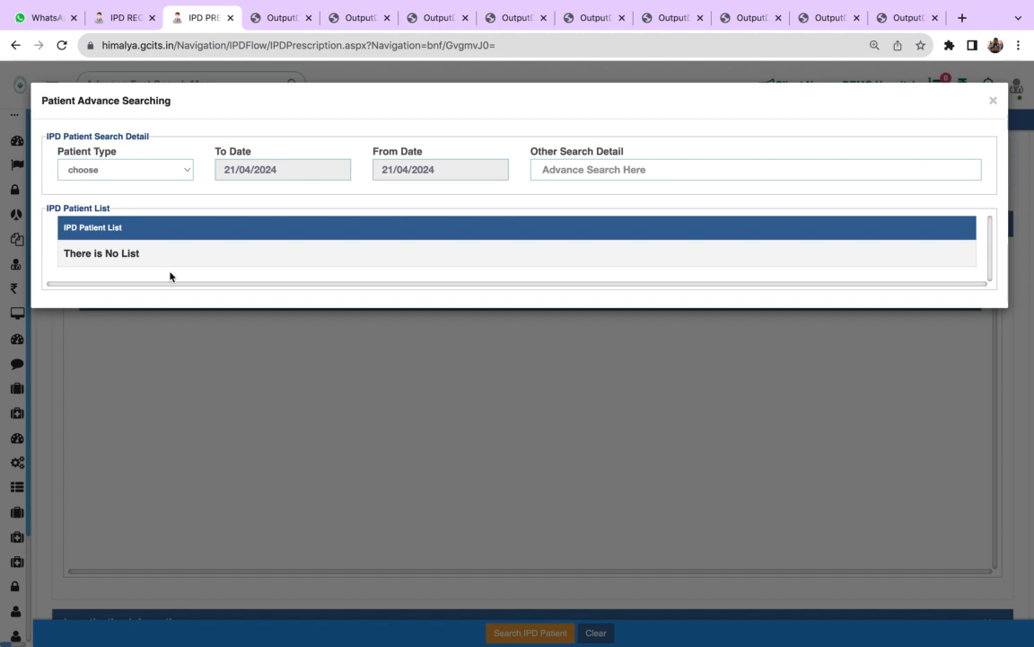
pyautogui.click(154, 176)
pyautogui.click(154, 182)
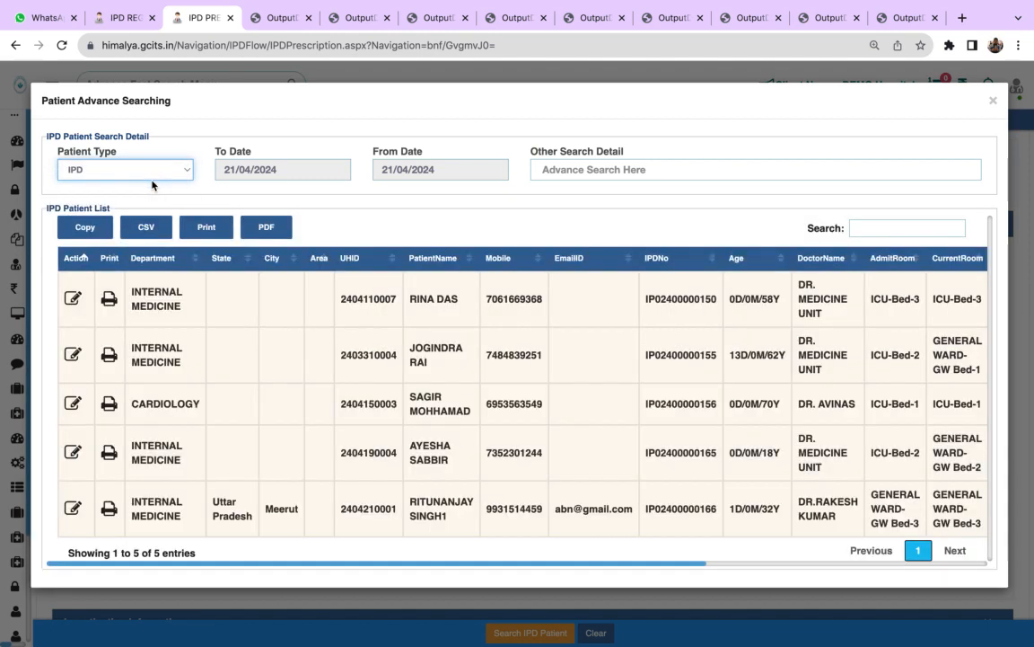
pyautogui.click(73, 510)
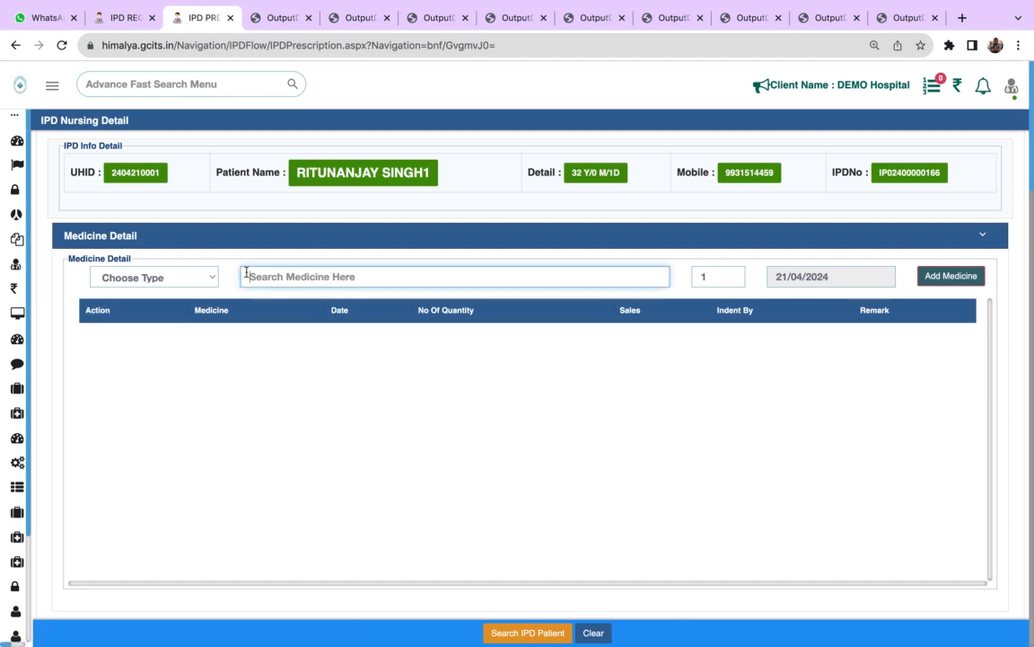
pyautogui.click(187, 284)
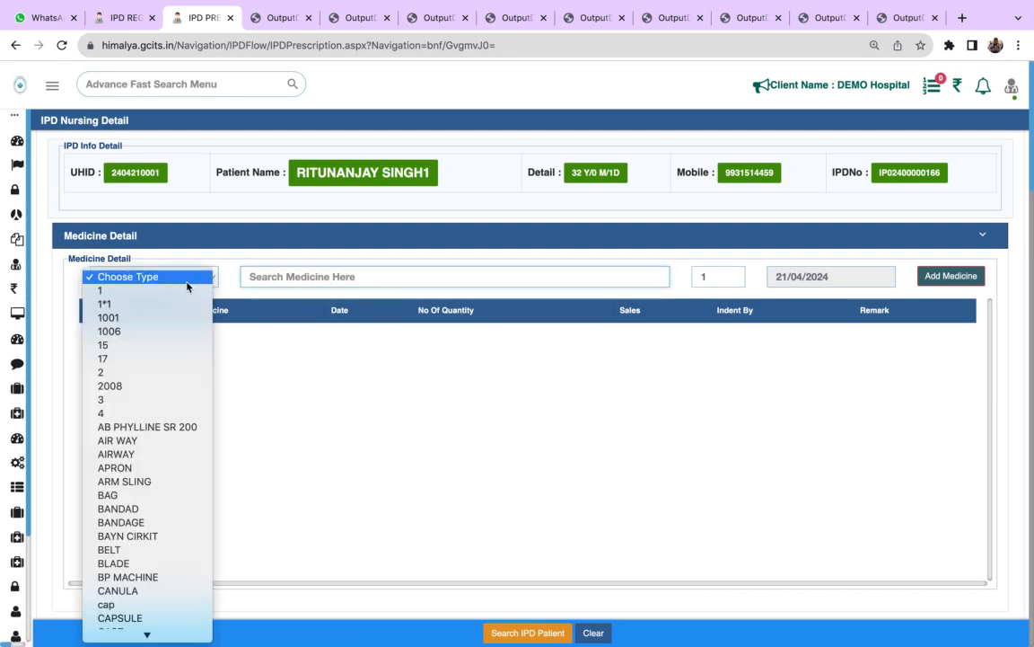
pyautogui.click(279, 326)
pyautogui.press('Tab')
pyautogui.click(189, 284)
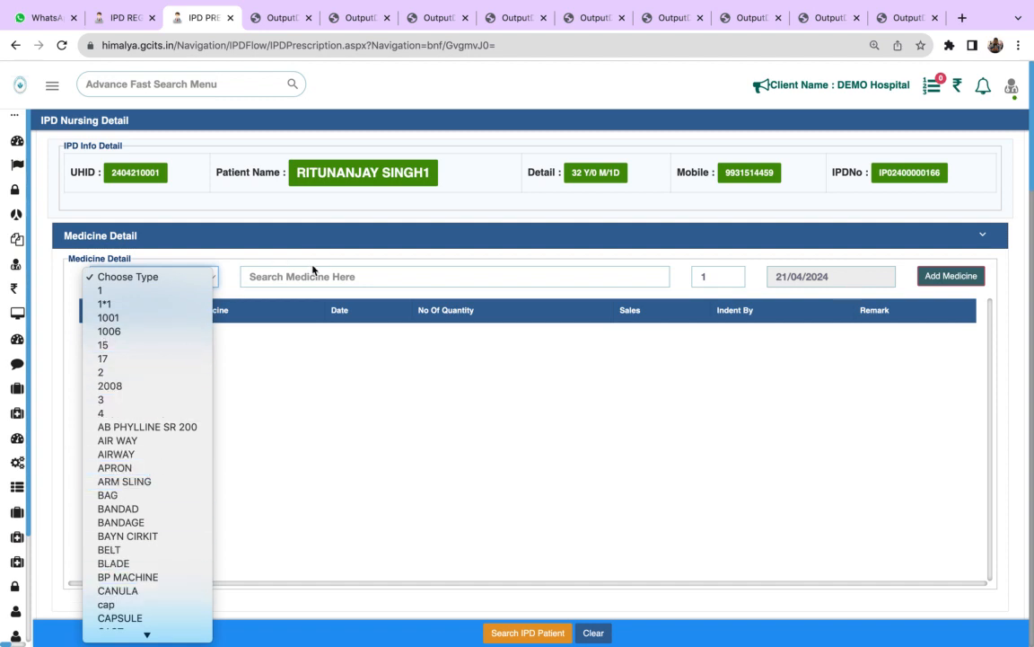
pyautogui.click(282, 344)
# - Search the medicines for para and add PARAFIN GAUZE with quantity 1 to the patient's medicine list
pyautogui.click(288, 277)
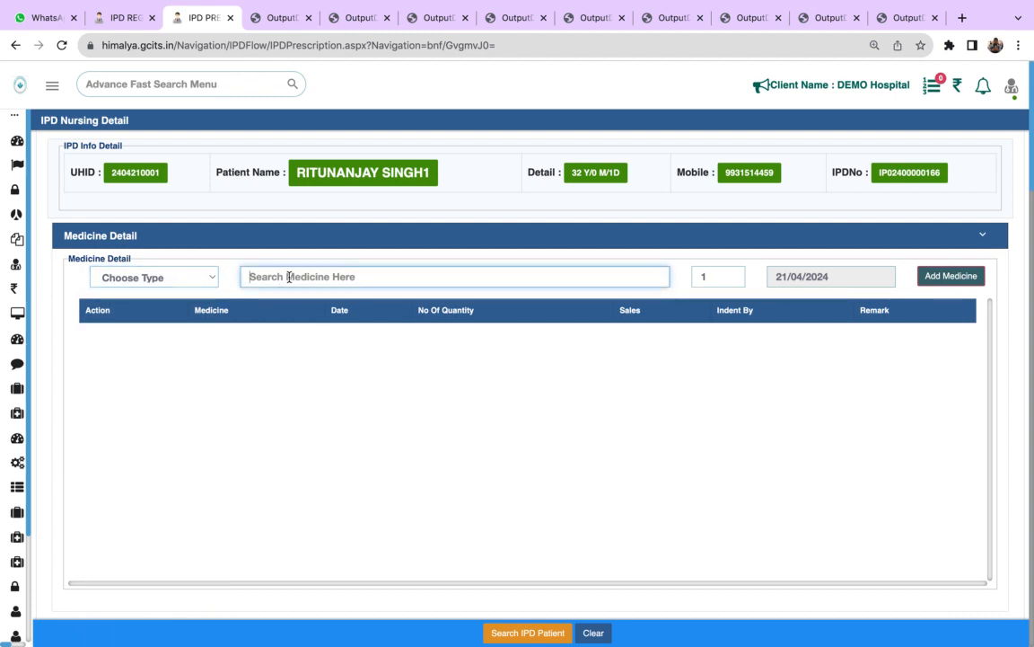
pyautogui.write('par')
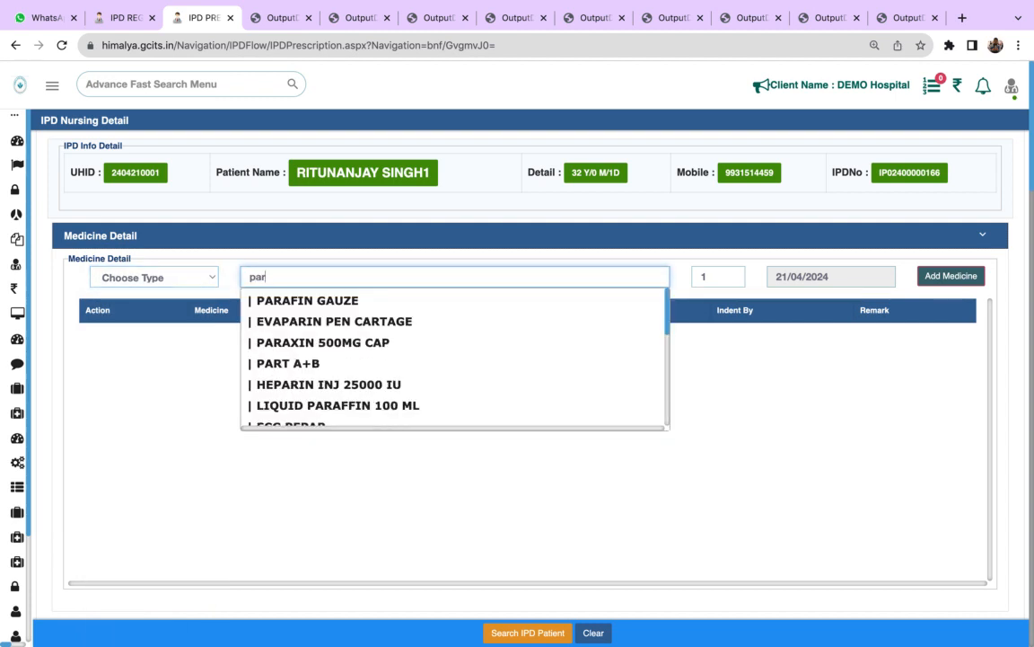
pyautogui.write('acet')
pyautogui.press('BackSpace')
pyautogui.press('BackSpace')
pyautogui.press('BackSpace')
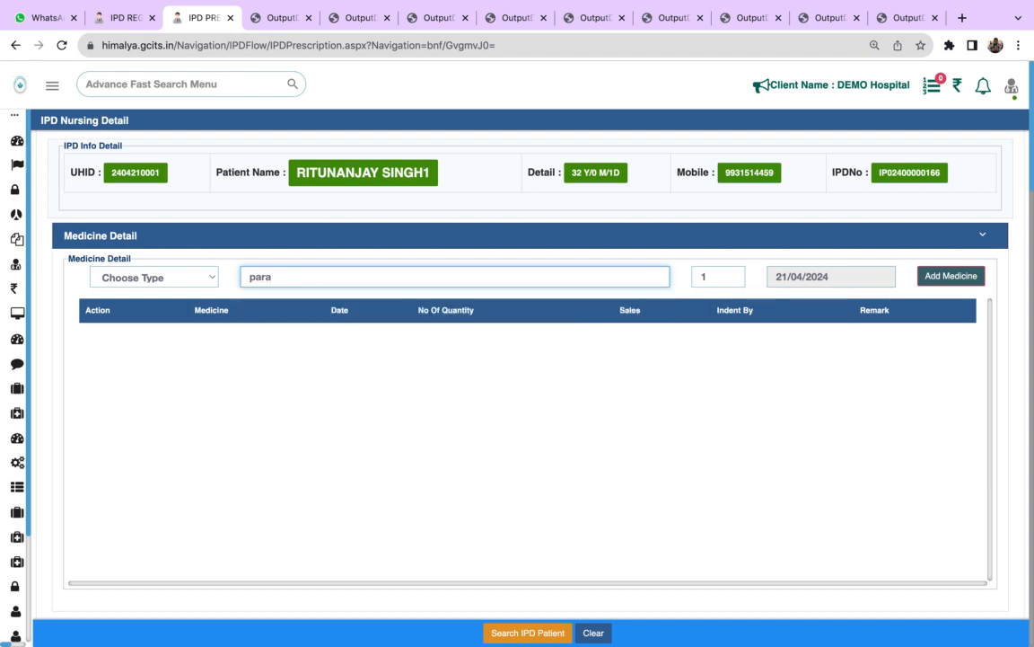
pyautogui.click(307, 302)
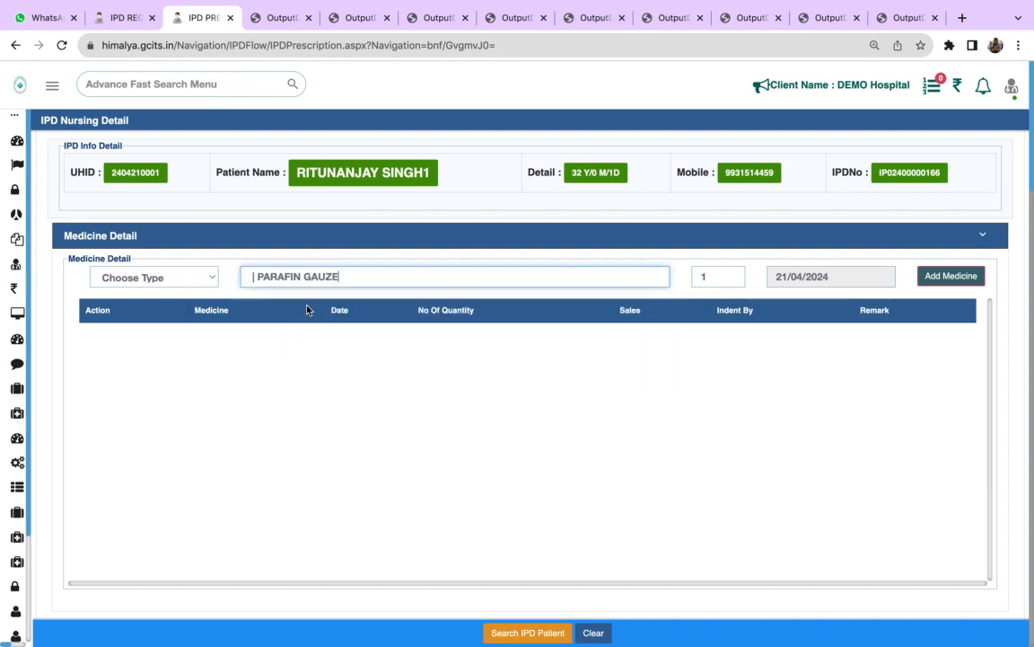
pyautogui.click(954, 278)
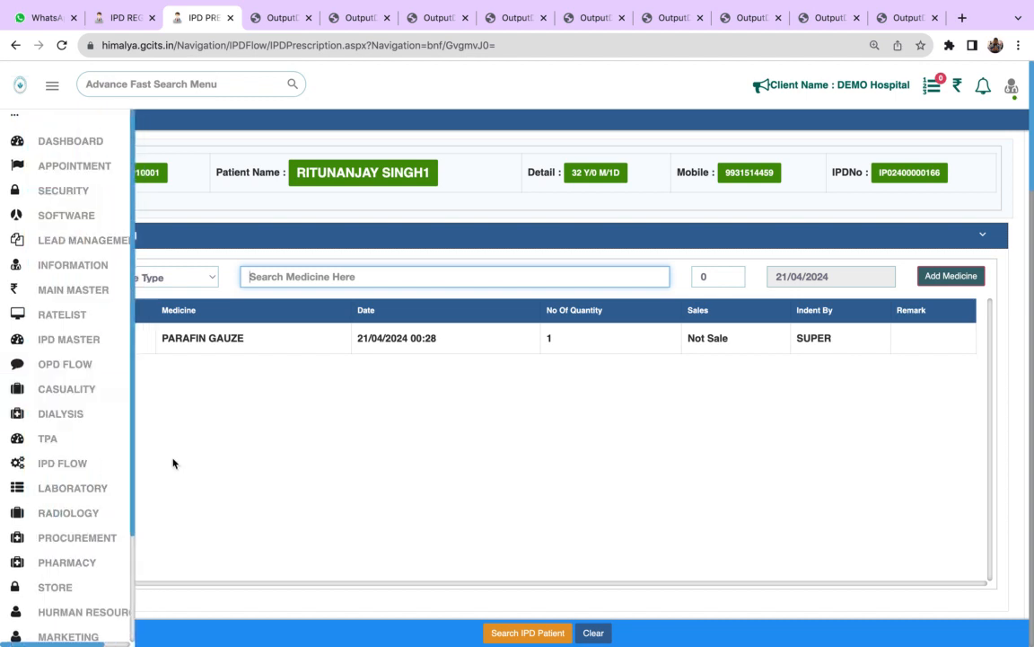
# - Try to find cbc among the pathology investigations in Investigation Information, and clear the search text
pyautogui.click(365, 488)
pyautogui.scroll(-5, 365, 488)
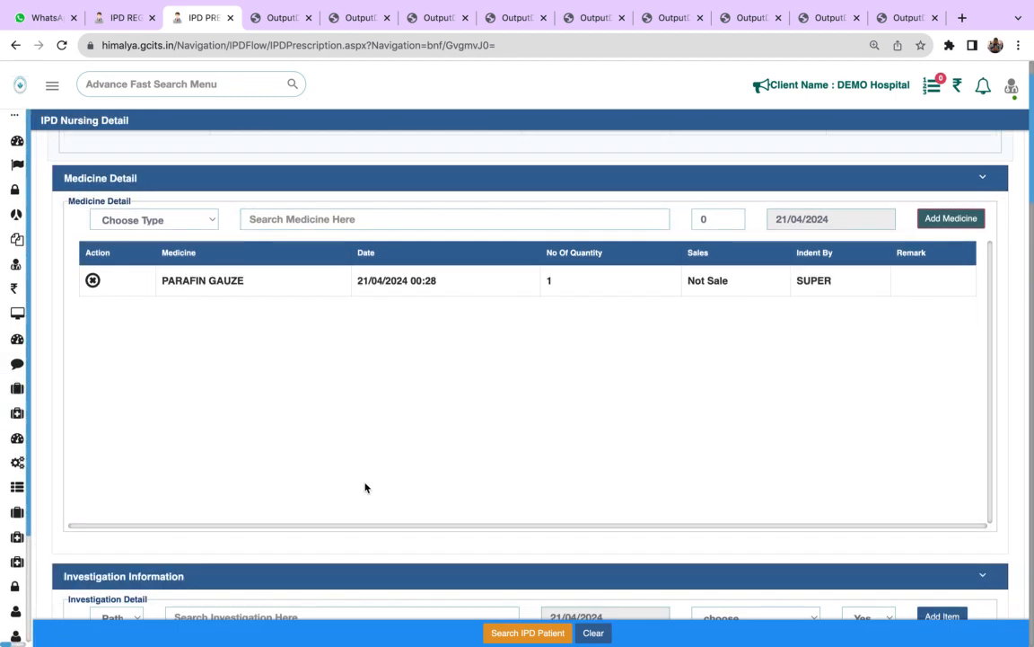
pyautogui.click(364, 483)
pyautogui.click(301, 445)
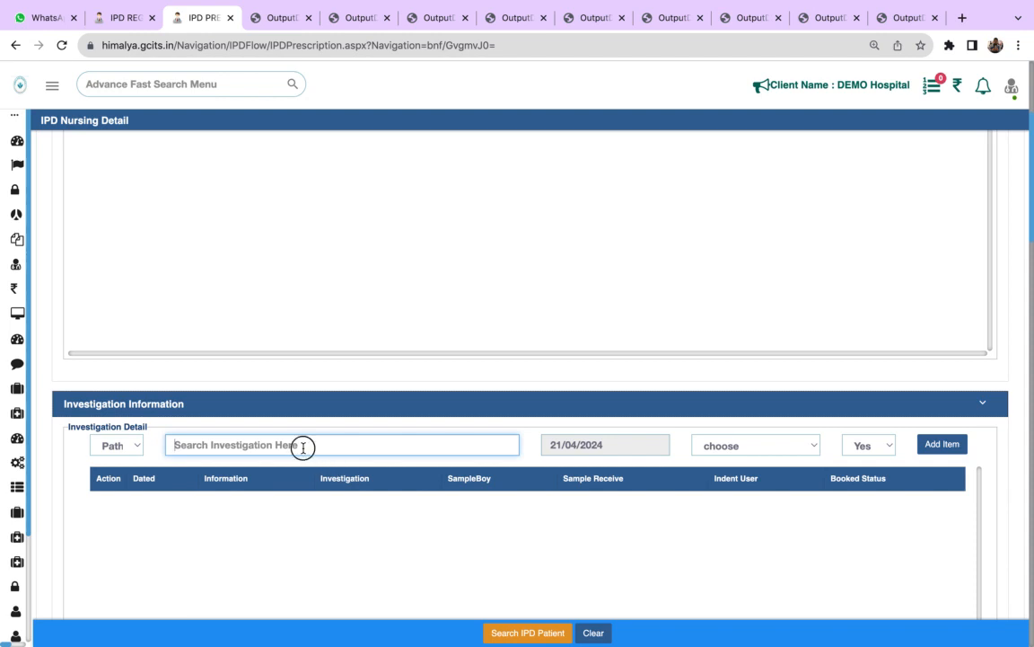
pyautogui.write('cbc')
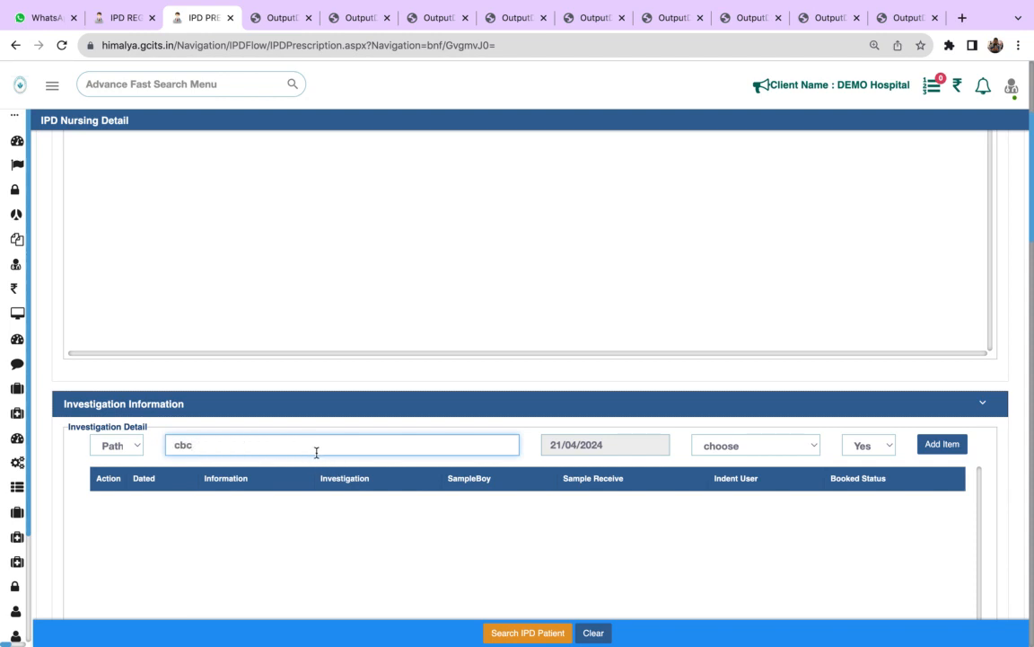
pyautogui.doubleClick(188, 447)
pyautogui.press('BackSpace')
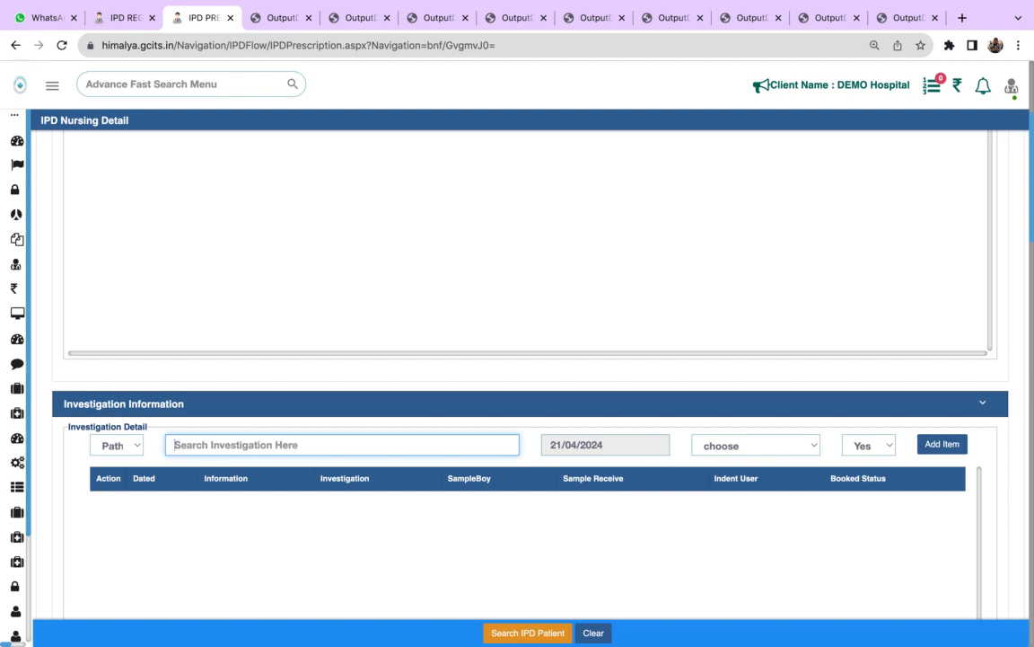
# - Search the pathology investigations for b and add ANTI NEUTROPHILIC CYTOPLASMIC ANTIBODY (ANCA) -C to the investigation list
pyautogui.write('b')
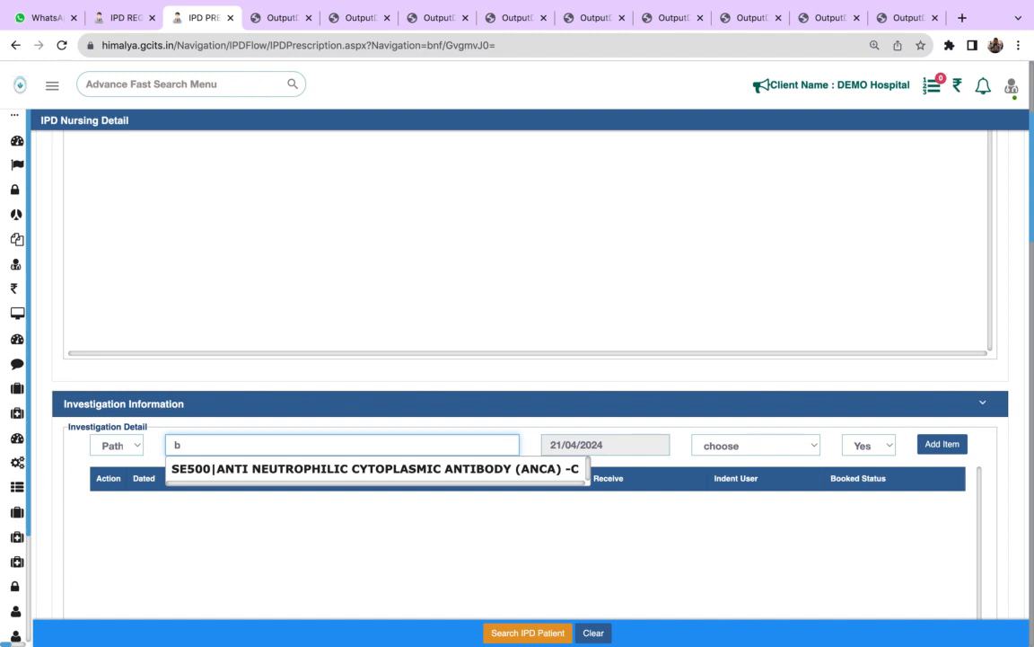
pyautogui.click(303, 476)
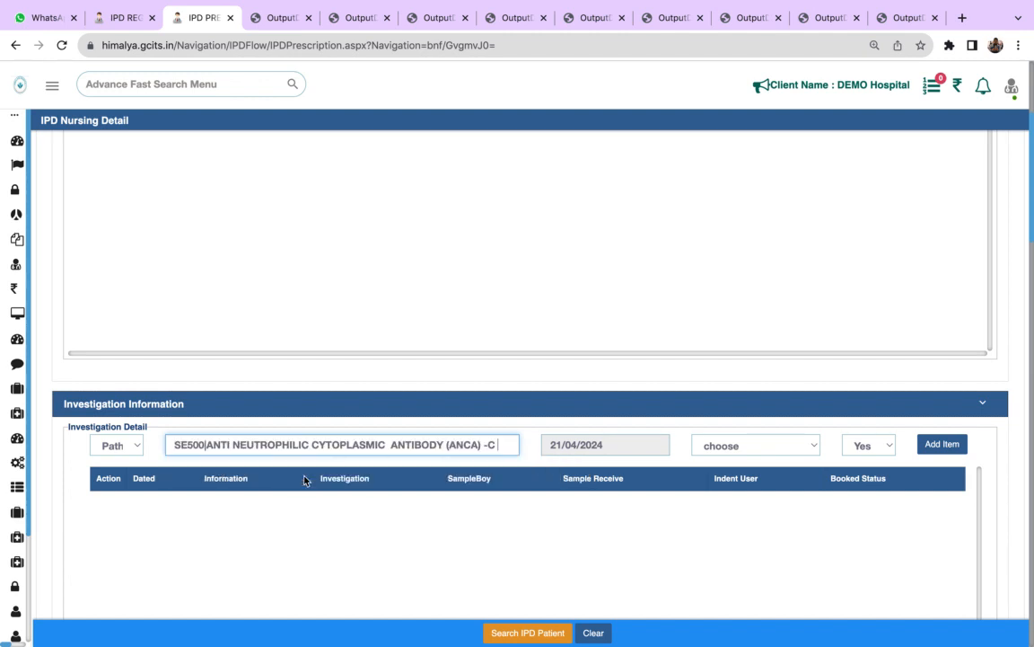
pyautogui.click(761, 450)
pyautogui.click(768, 473)
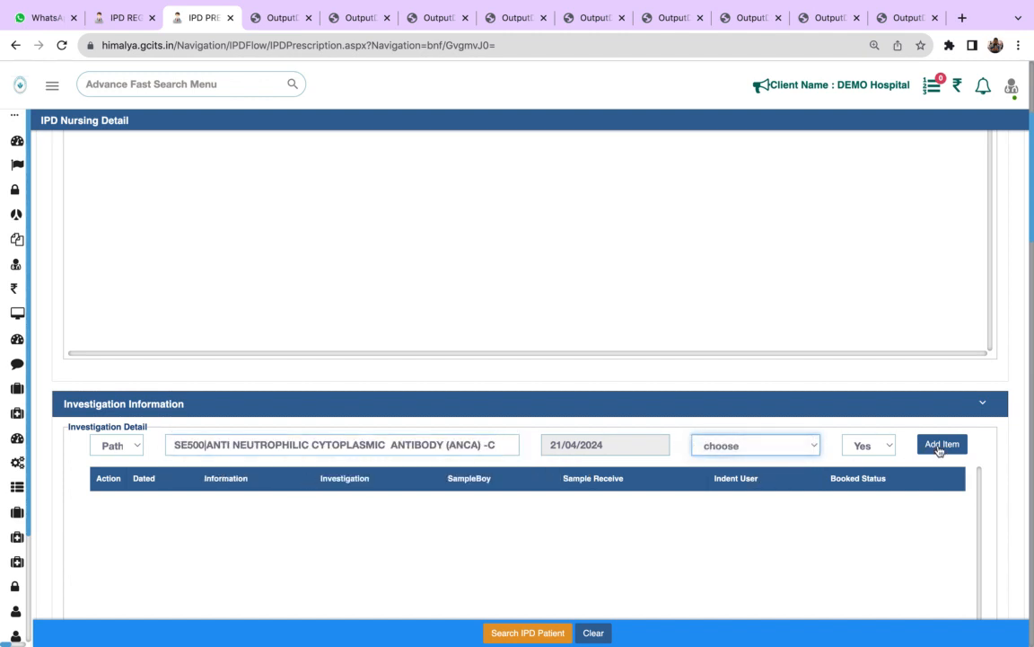
pyautogui.click(938, 444)
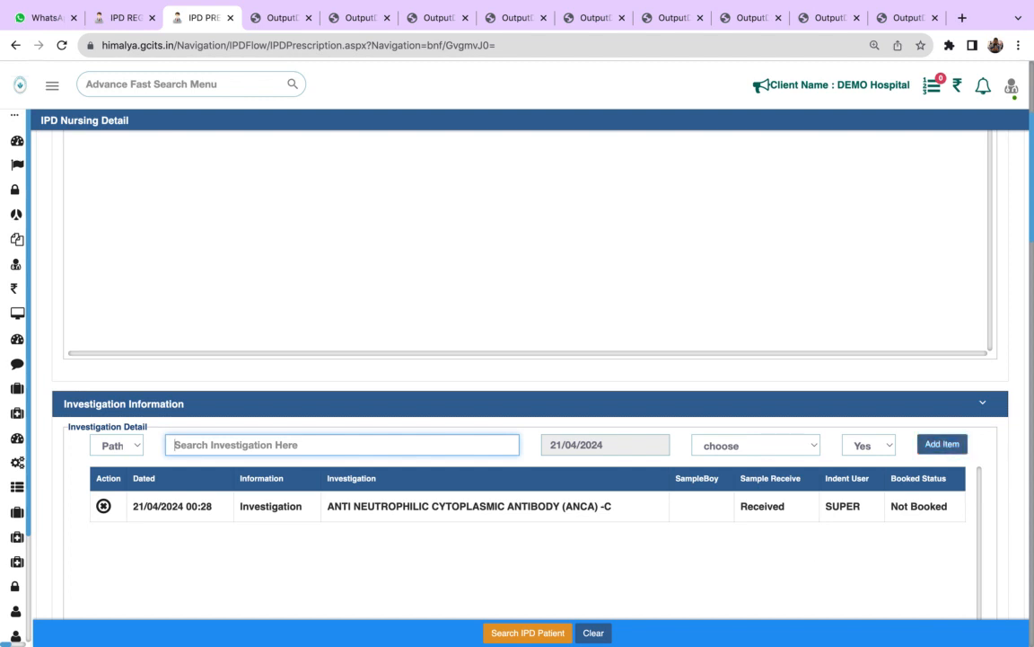
# - Examine the investigation categories that can be chosen in the Investigation Detail section
pyautogui.click(827, 602)
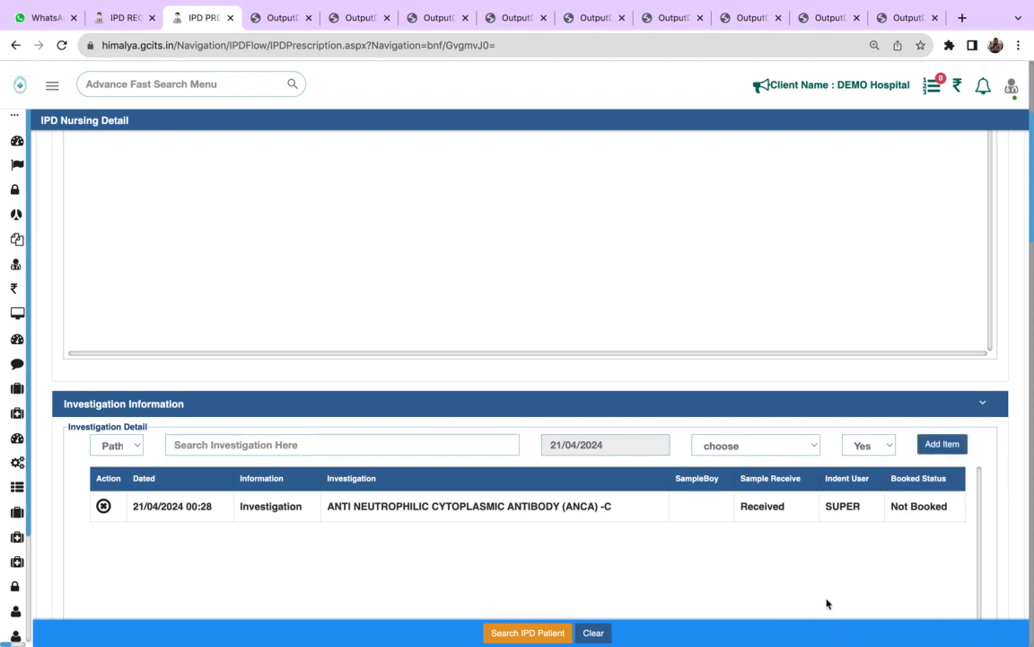
pyautogui.scroll(-2, 827, 602)
pyautogui.click(246, 306)
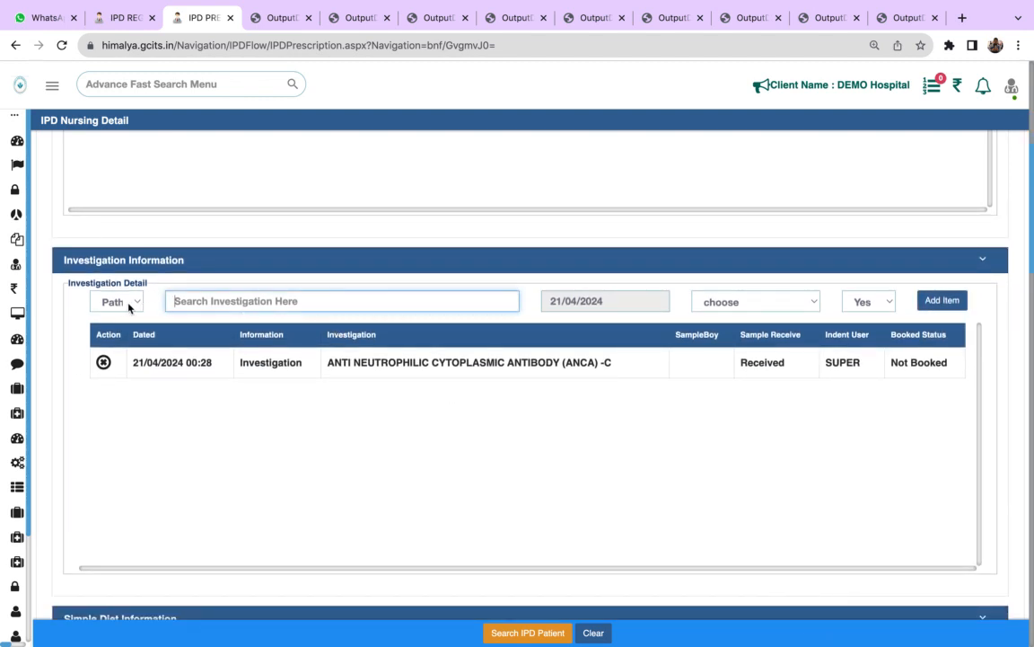
pyautogui.click(134, 305)
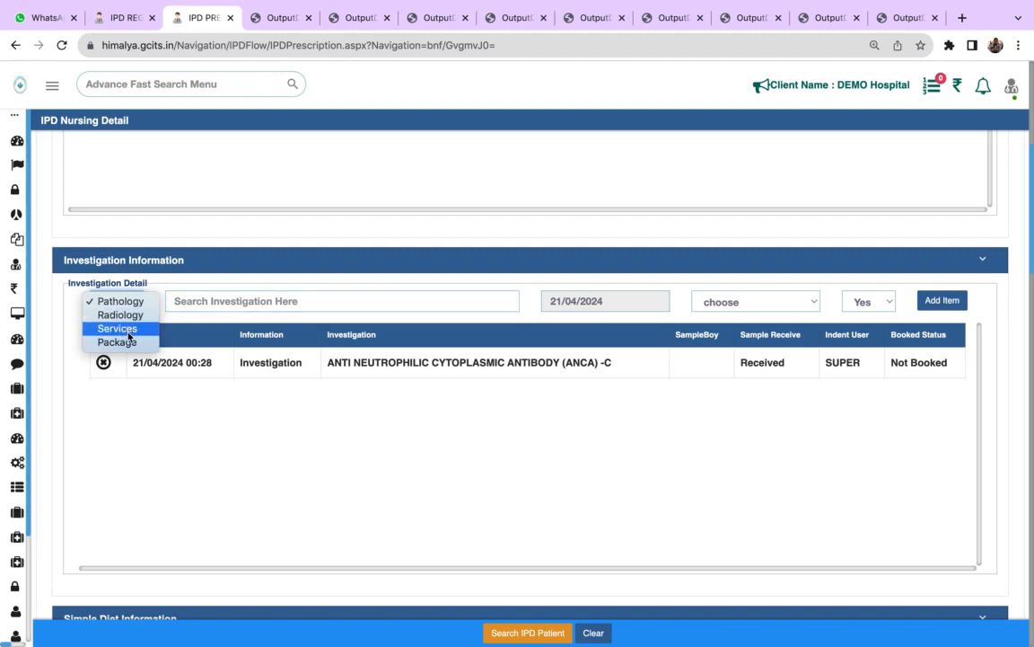
pyautogui.click(328, 429)
pyautogui.press('Down')
pyautogui.press('Down')
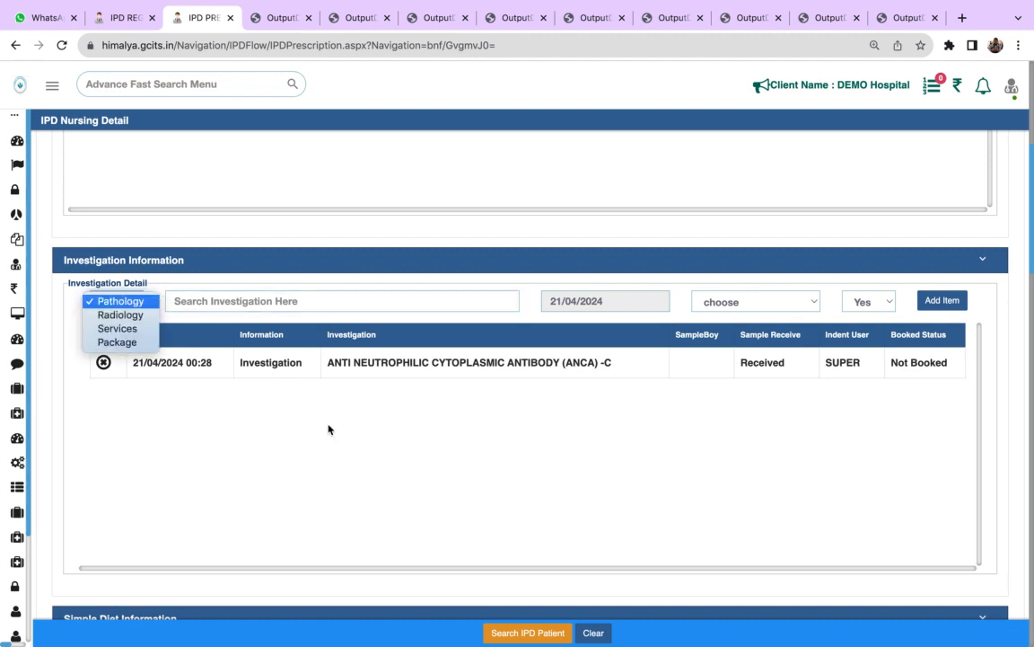
pyautogui.click(539, 466)
pyautogui.press('Down')
pyautogui.click(805, 441)
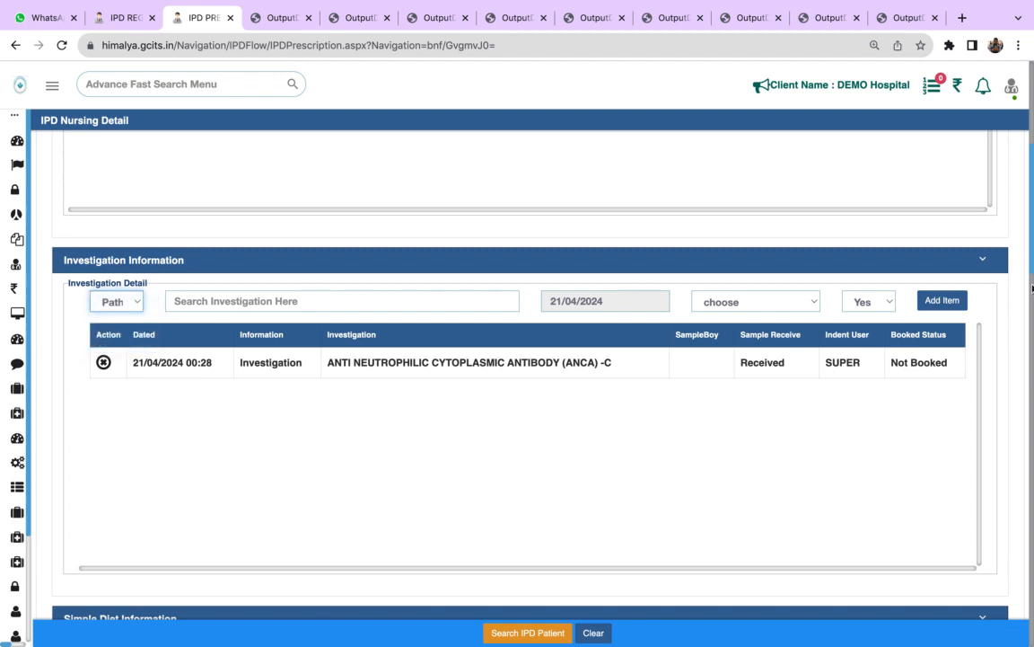
# - Choose Breakfast as the meal type for the entry in the Simple Diet Information section
pyautogui.scroll(-6, 934, 299)
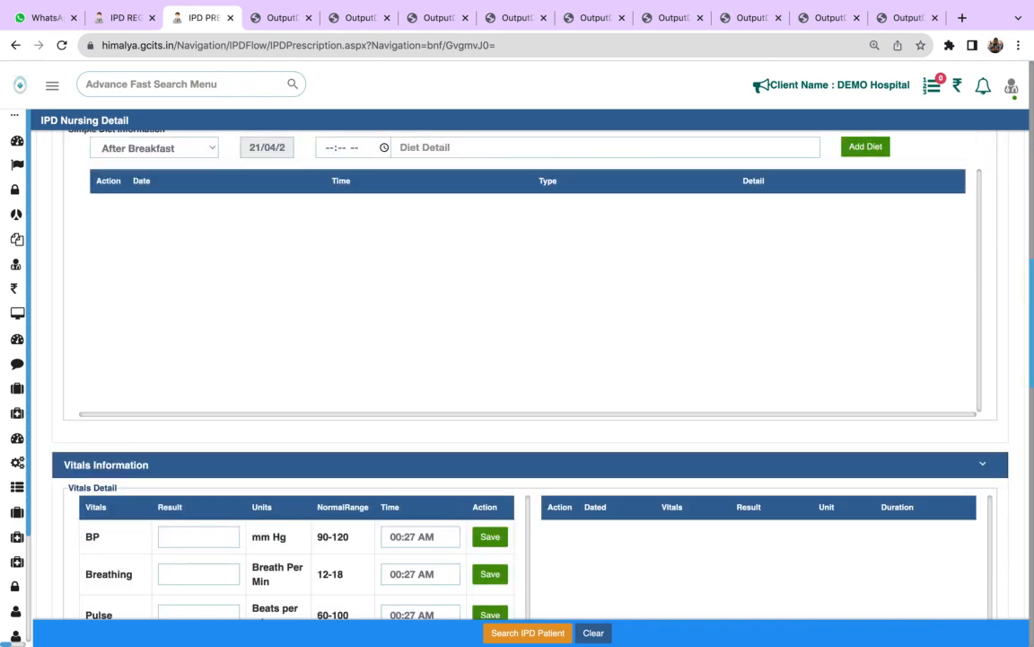
pyautogui.scroll(6, 1024, 234)
pyautogui.moveTo(1019, 176); pyautogui.dragTo(1024, 252)
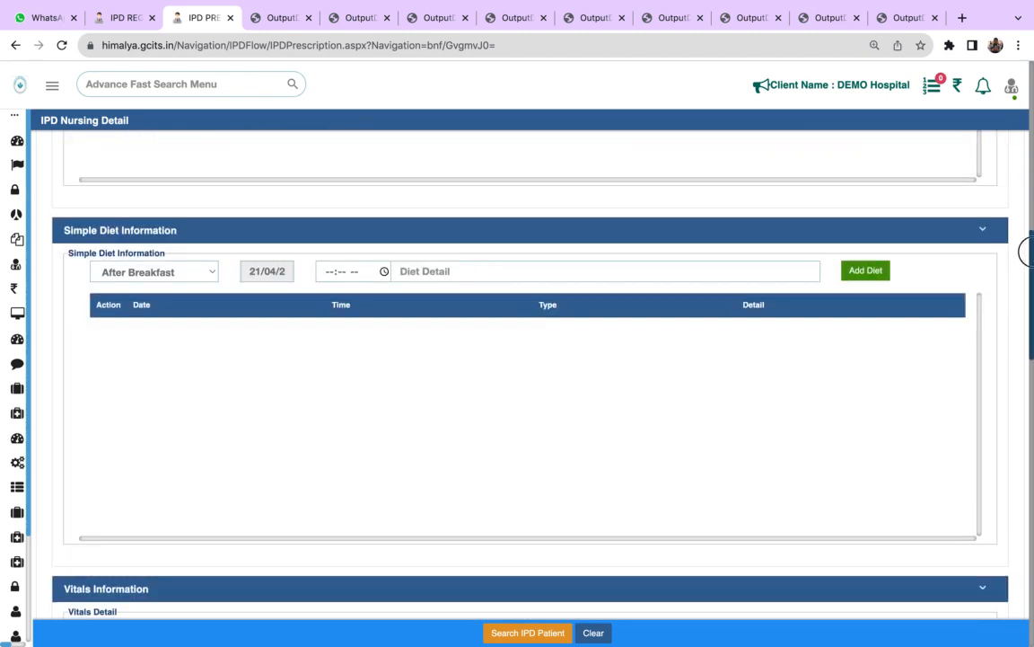
pyautogui.click(196, 276)
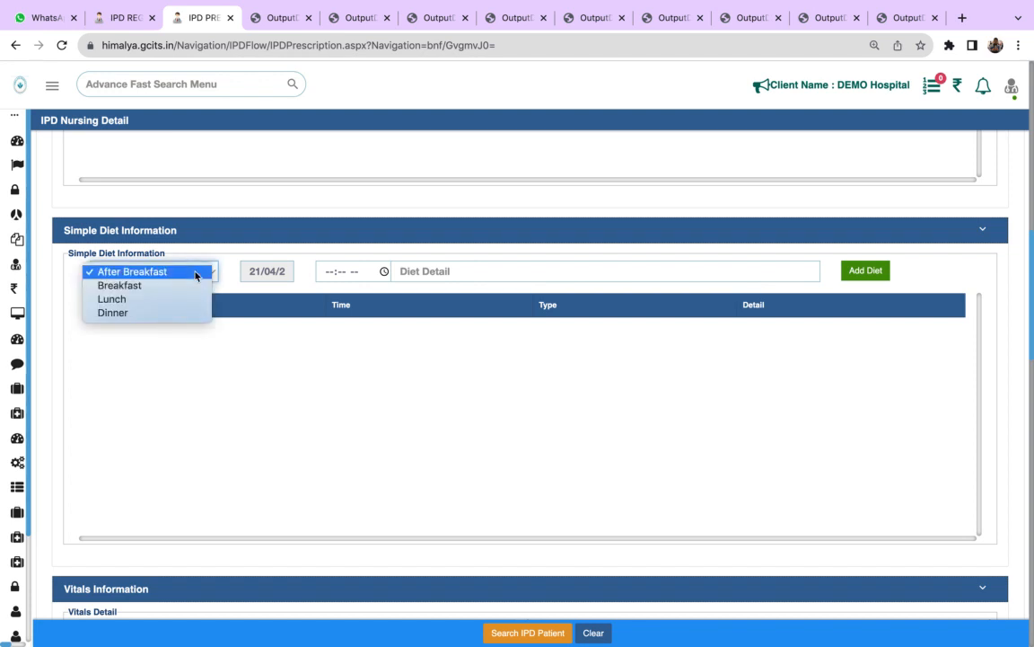
pyautogui.click(196, 273)
pyautogui.click(191, 273)
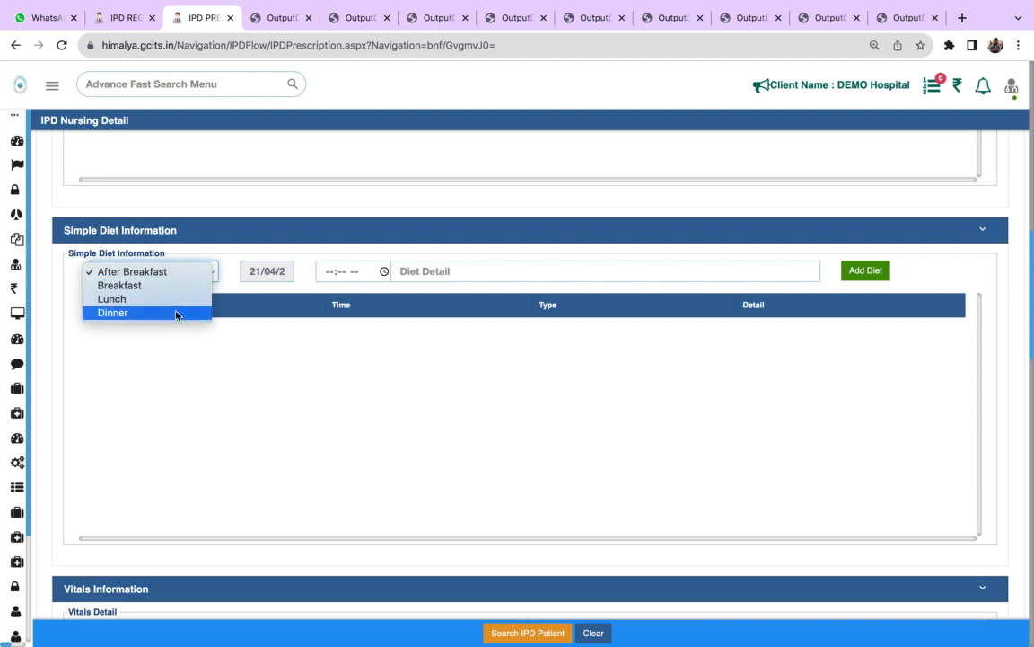
pyautogui.click(255, 371)
pyautogui.click(201, 275)
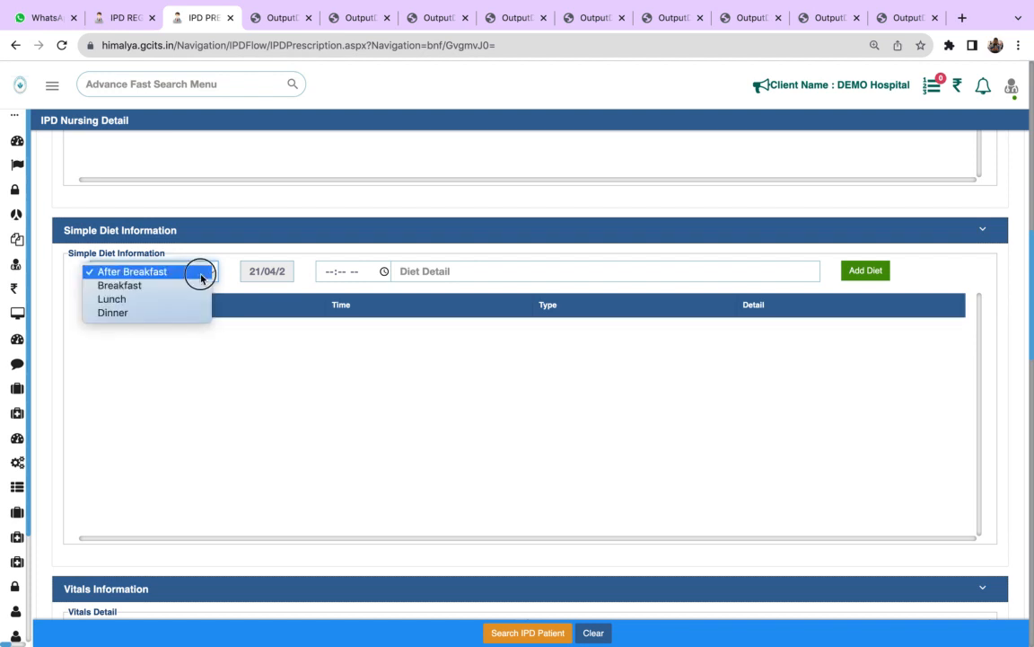
pyautogui.click(198, 287)
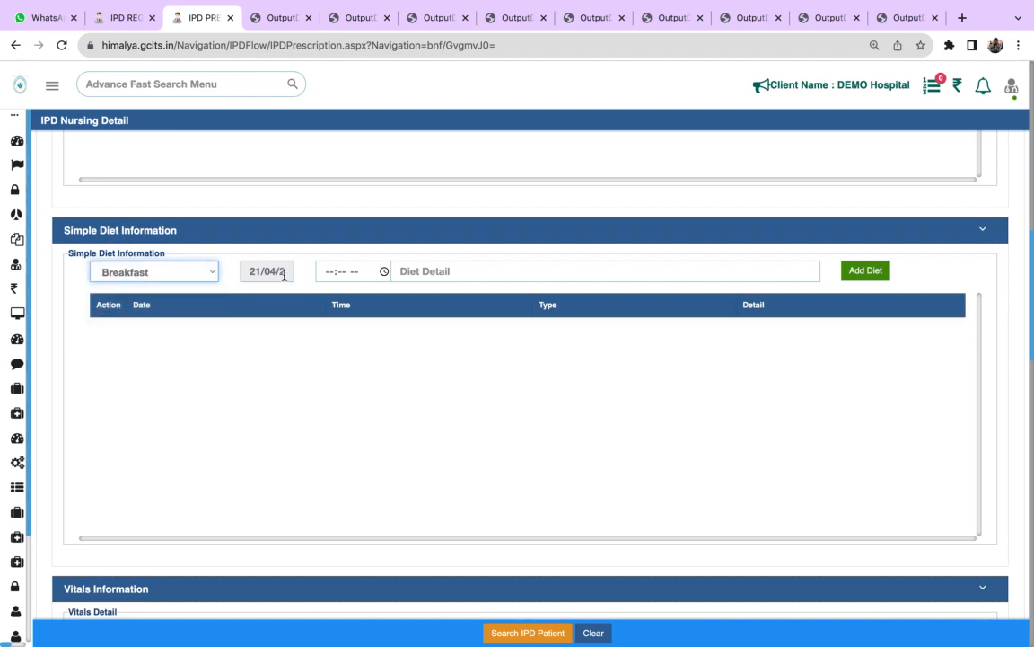
pyautogui.click(331, 271)
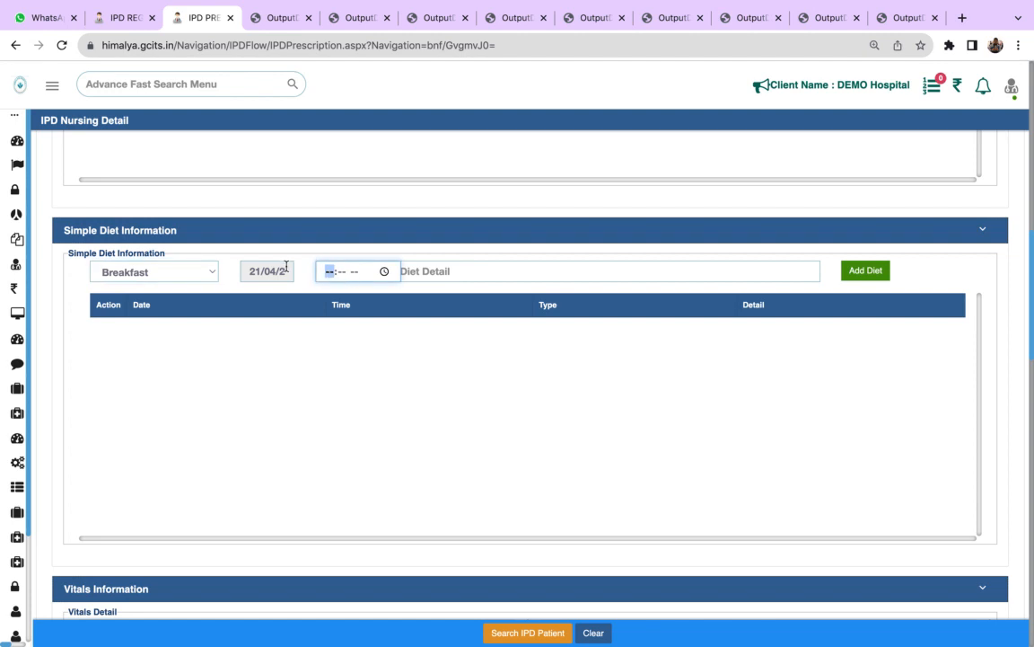
pyautogui.click(386, 272)
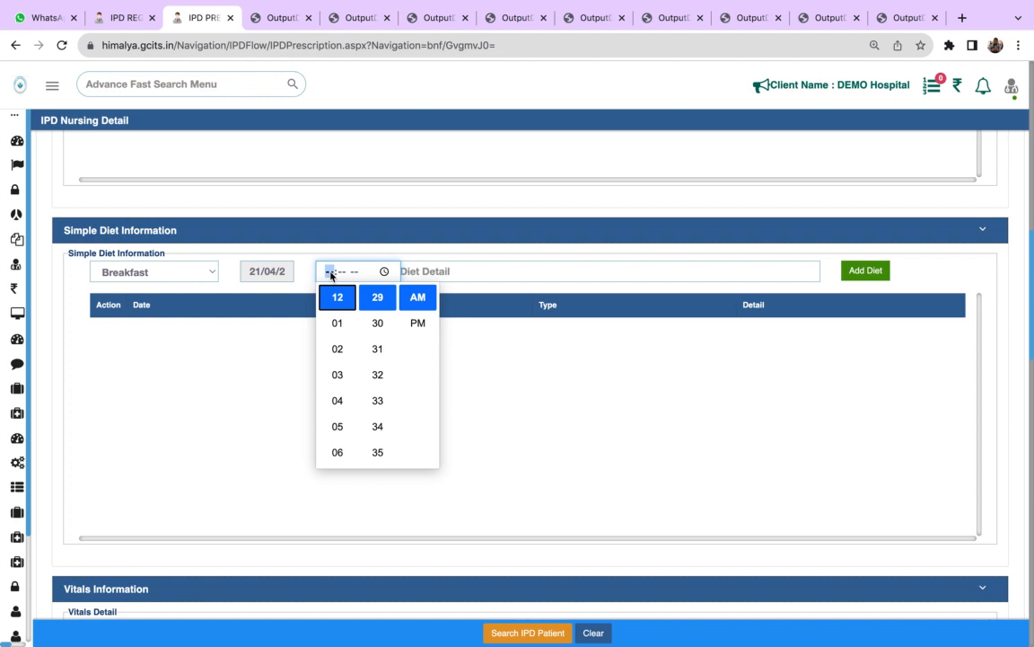
pyautogui.click(295, 302)
pyautogui.click(330, 271)
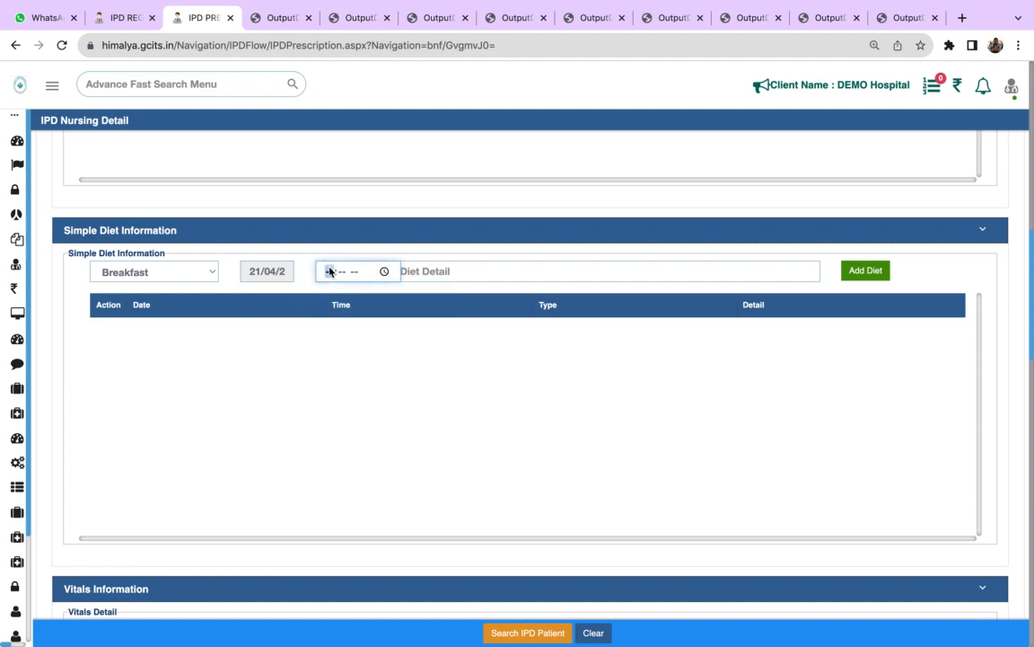
# - Set the breakfast diet entry's date to 20/04/2024 and its time to 09:29 AM
pyautogui.click(266, 273)
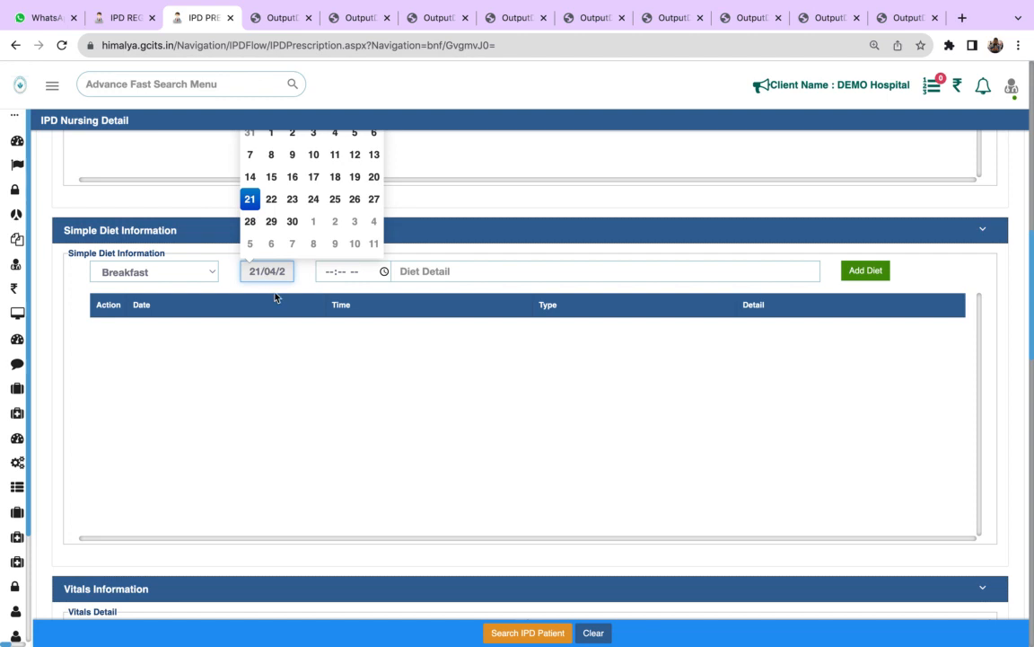
pyautogui.click(372, 176)
pyautogui.click(384, 273)
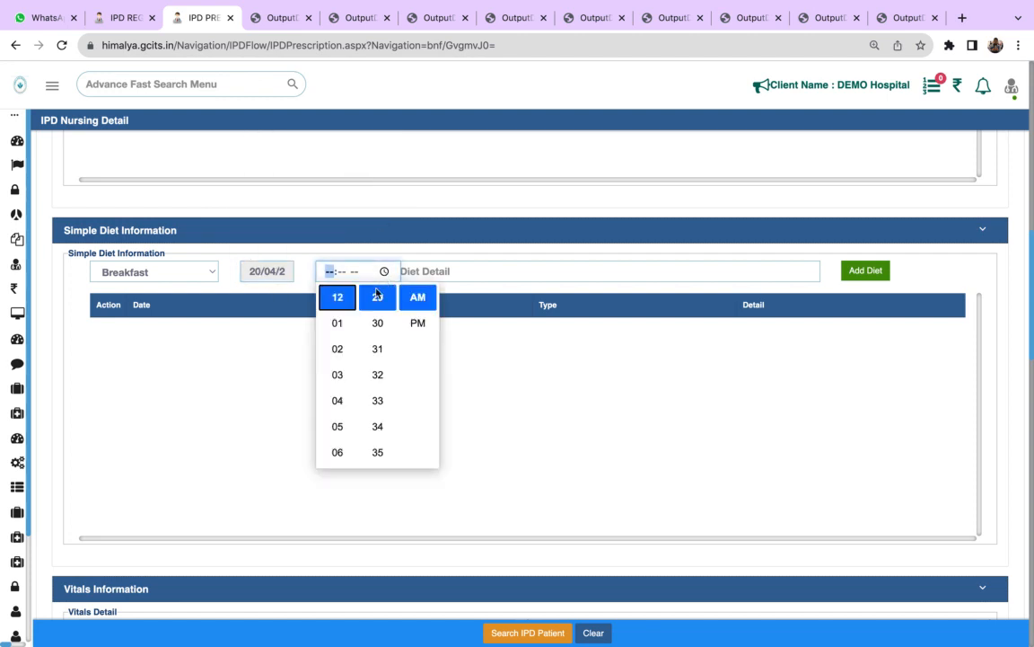
pyautogui.press('Down')
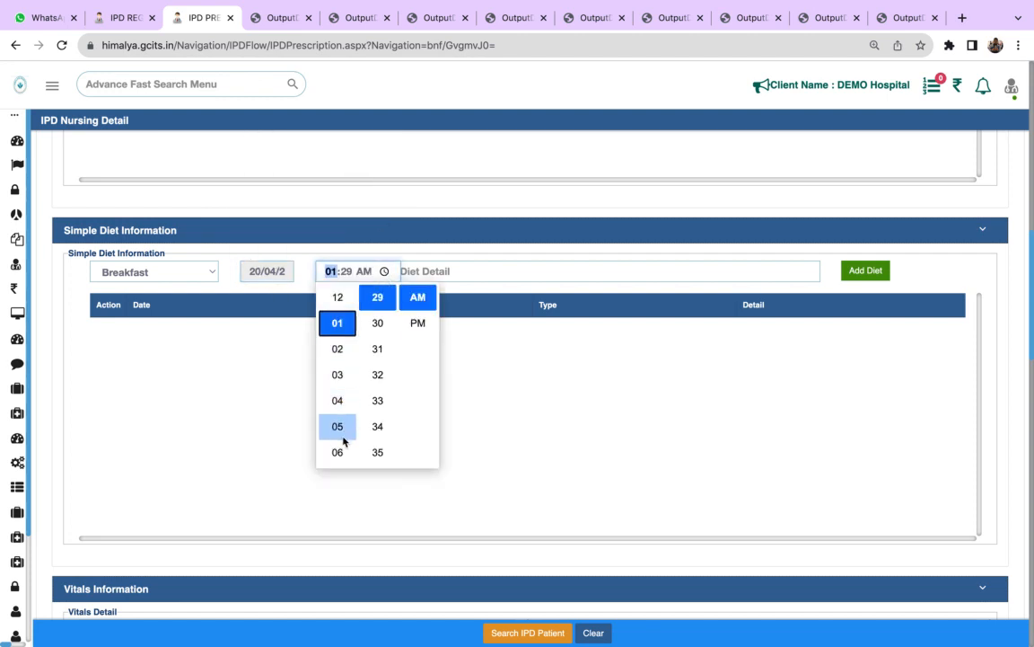
pyautogui.press('Down')
pyautogui.press('Down')
pyautogui.press('Down')
pyautogui.press('Down')
pyautogui.press('Down')
pyautogui.press('Down')
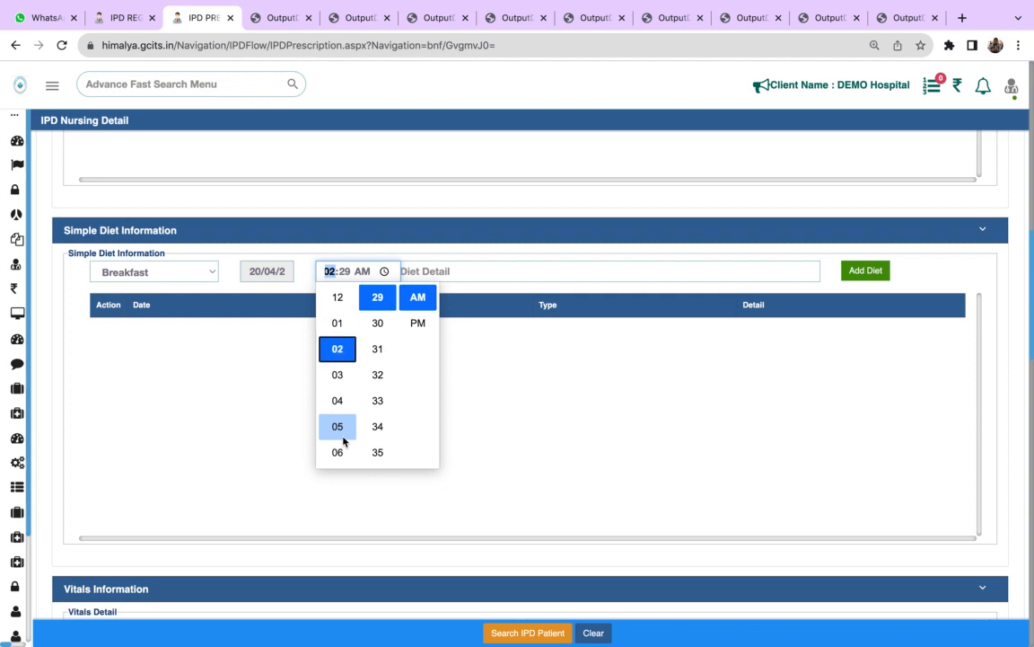
pyautogui.press('Down')
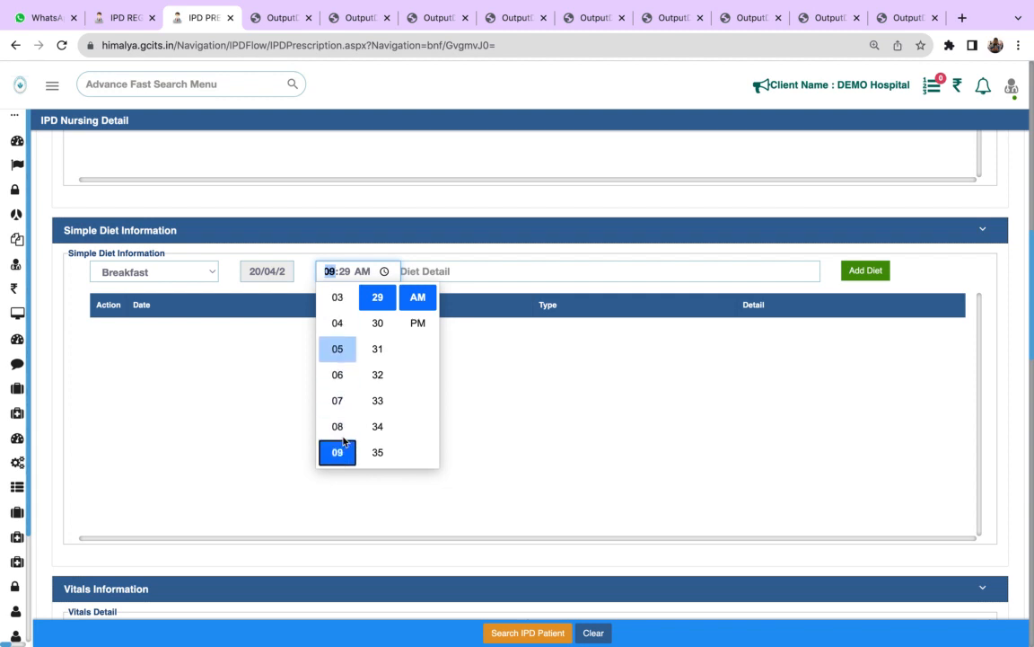
pyautogui.press('Return')
# - Enter daliya as the breakfast diet detail and save the entry to the diet plan
pyautogui.click(424, 271)
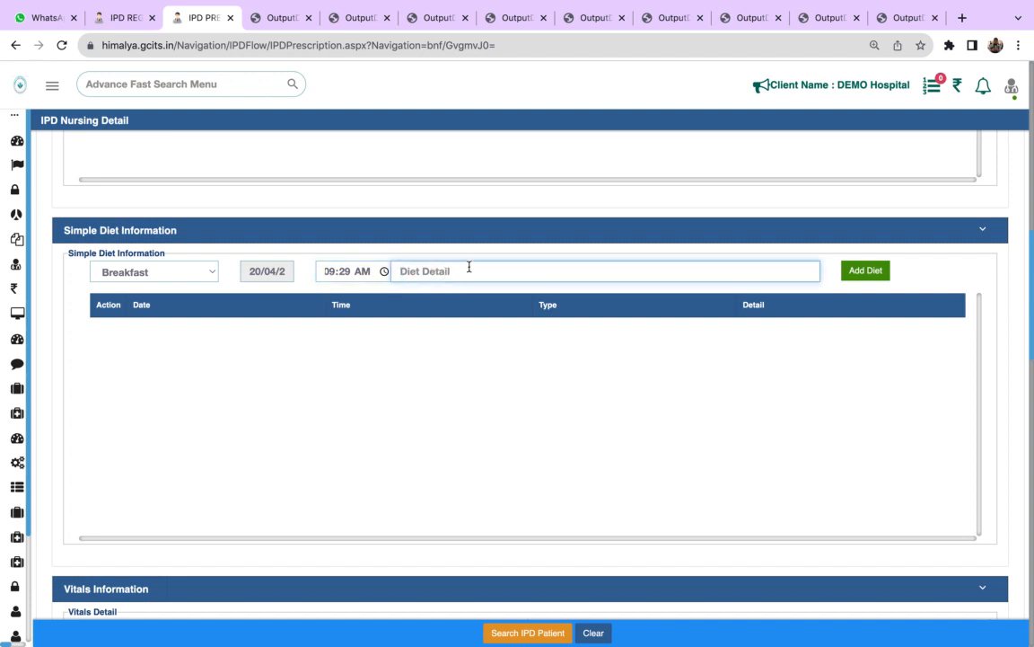
pyautogui.write('daliya')
pyautogui.click(875, 272)
pyautogui.click(641, 128)
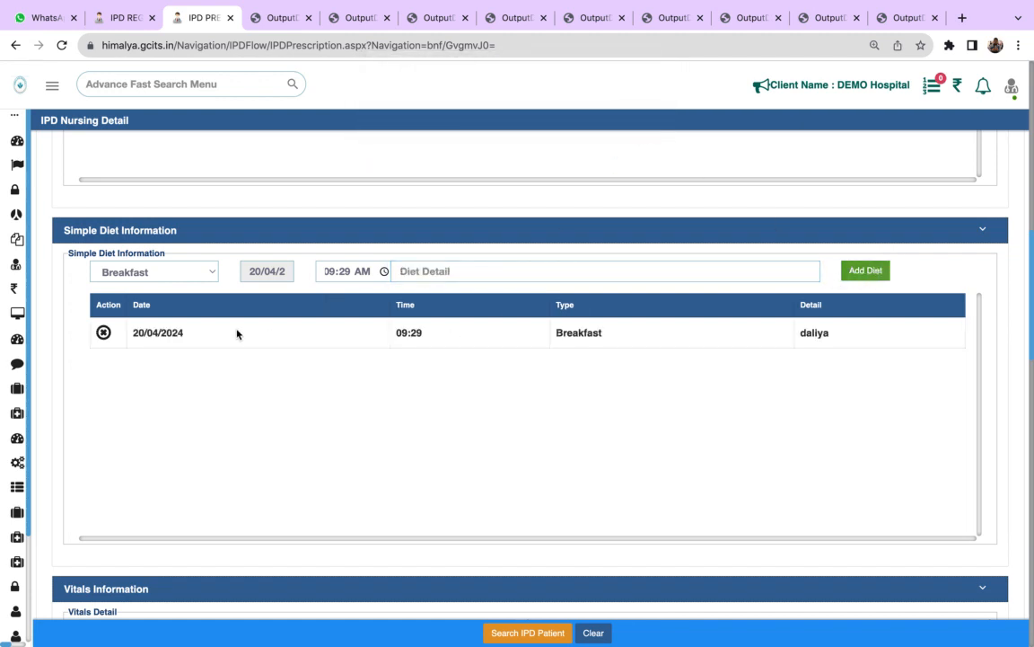
# - Add a Lunch entry with the diet detail egg and save it to the diet plan
pyautogui.click(155, 272)
pyautogui.click(147, 286)
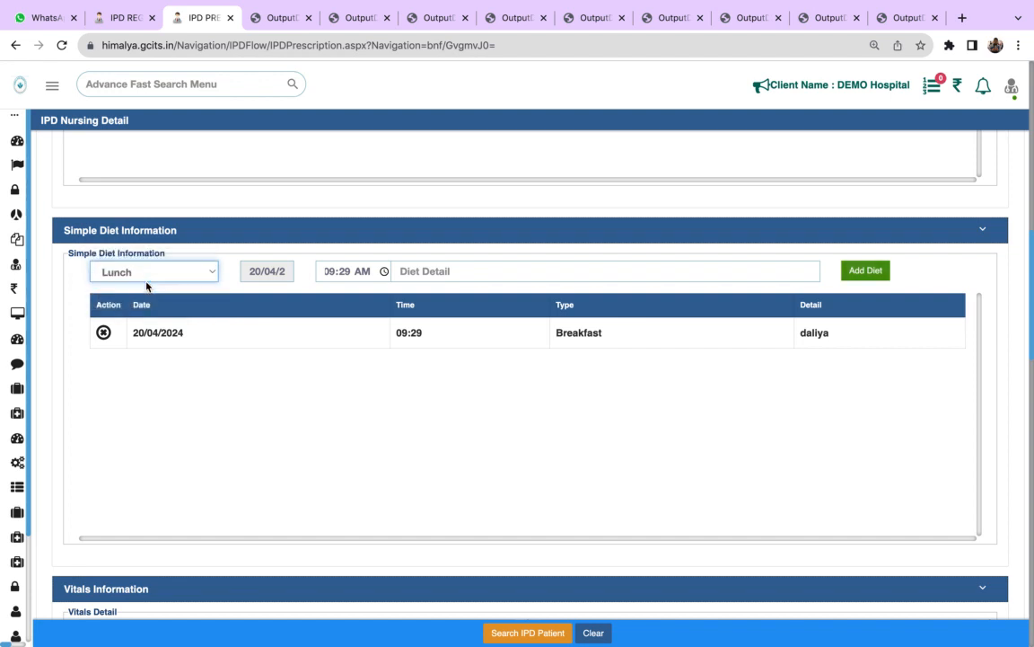
pyautogui.click(565, 271)
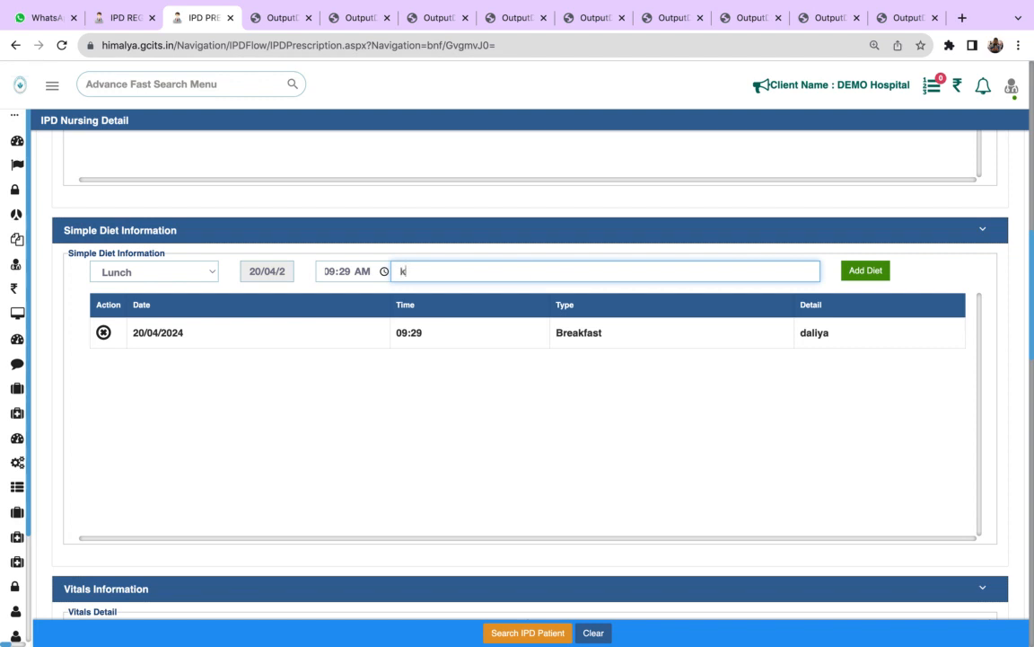
pyautogui.write('egg')
pyautogui.click(855, 278)
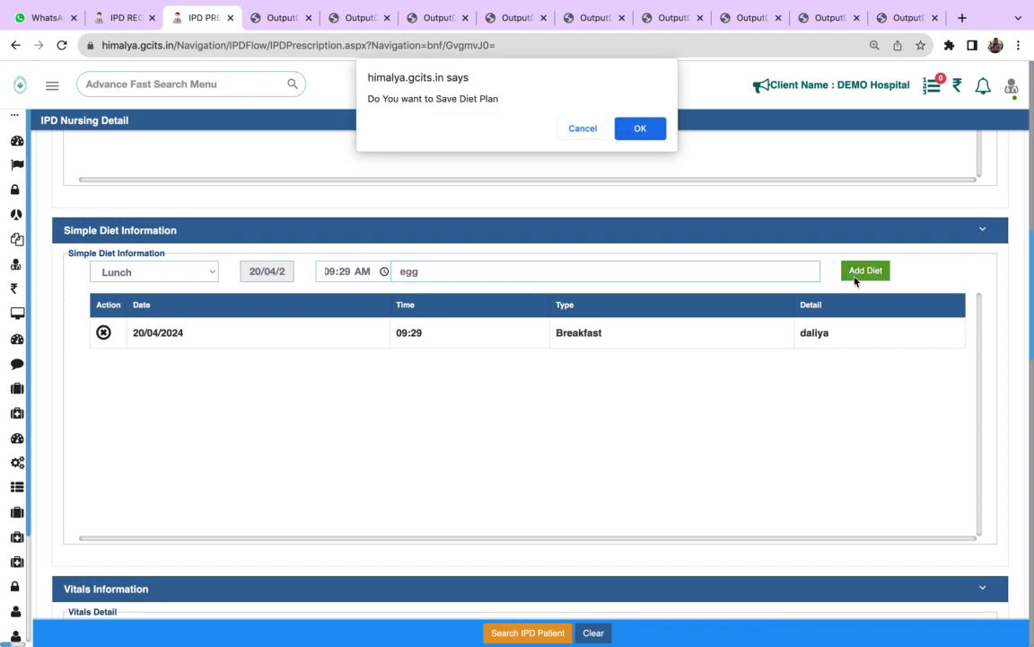
pyautogui.click(643, 133)
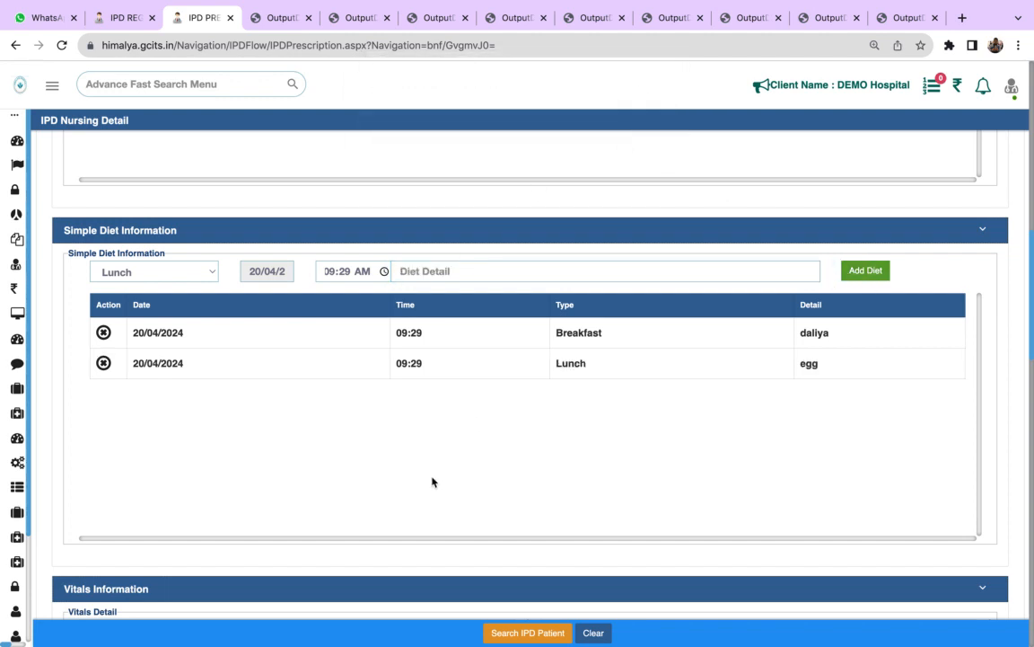
# - Enter the vitals results: BP 80, Breathing 16, Pulse 80 and Temperature 98
pyautogui.scroll(-5, 498, 419)
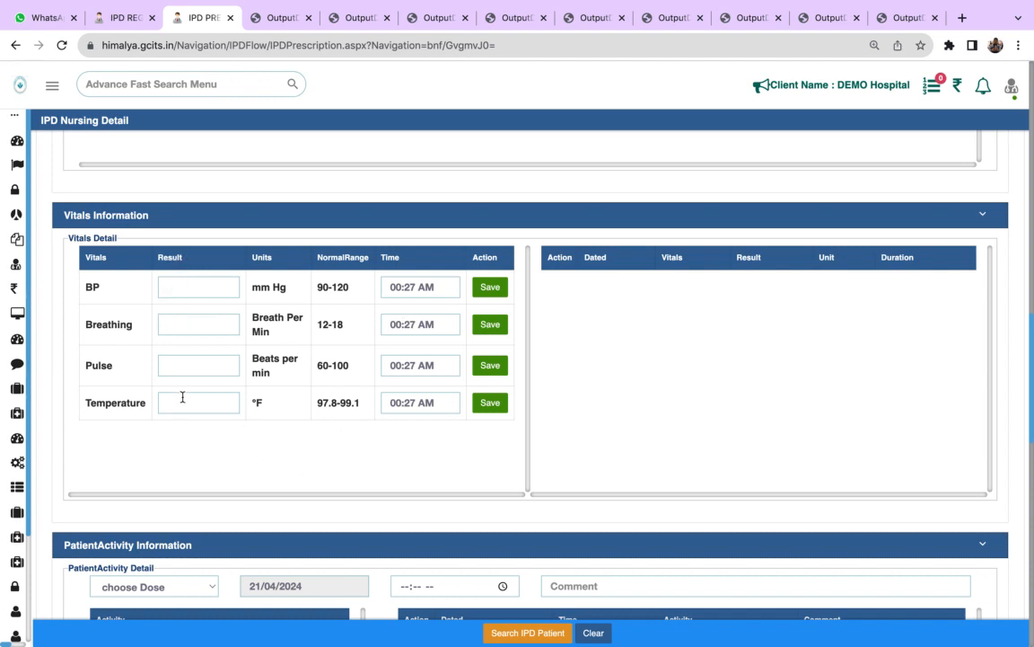
pyautogui.click(188, 288)
pyautogui.write('80')
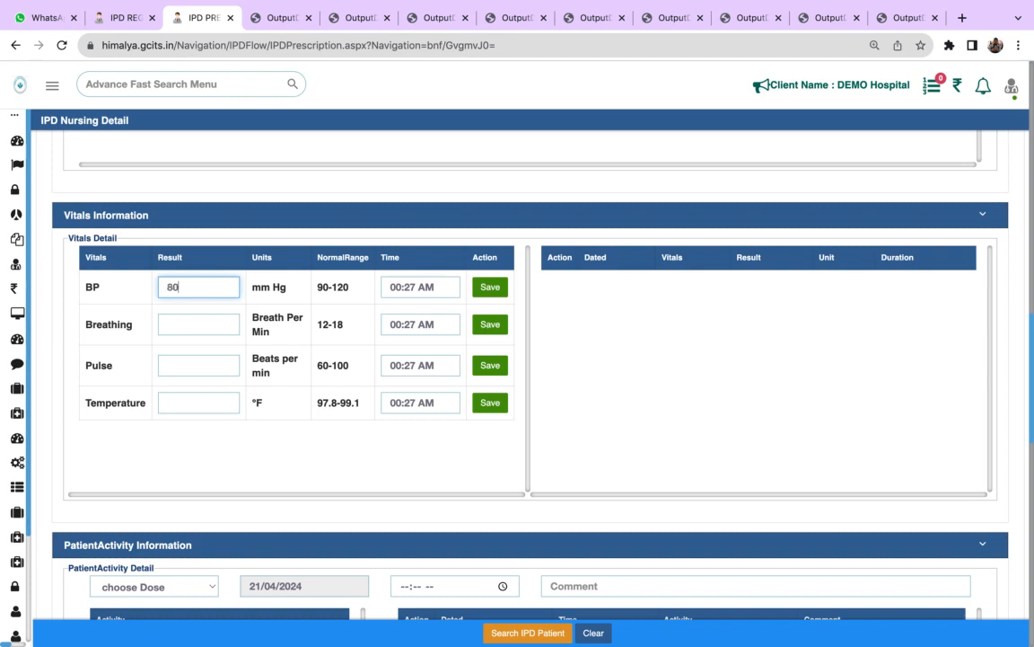
pyautogui.click(184, 324)
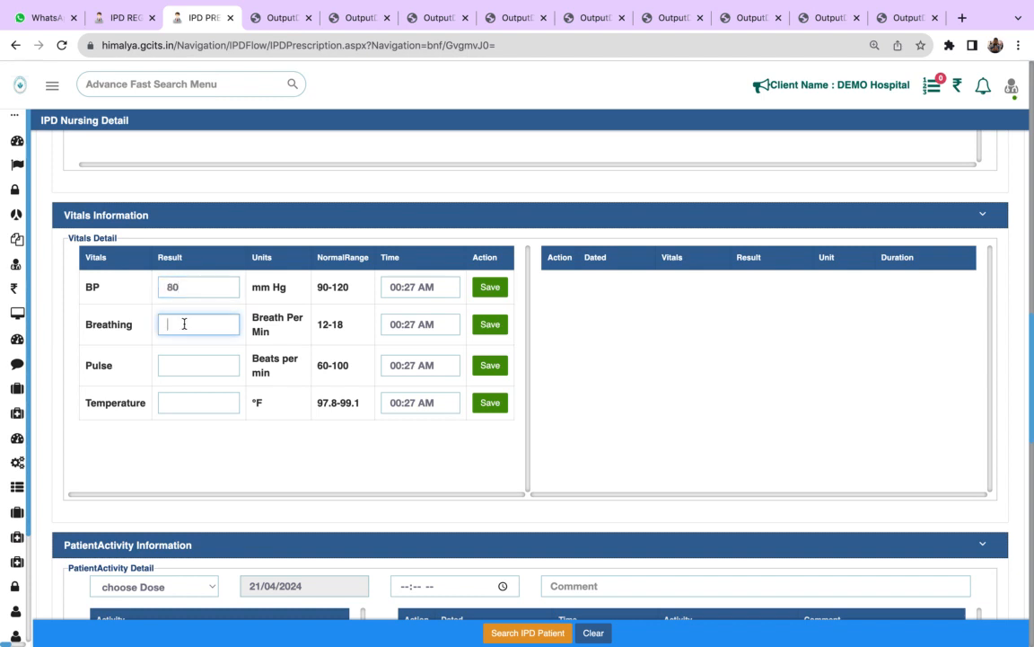
pyautogui.click(187, 365)
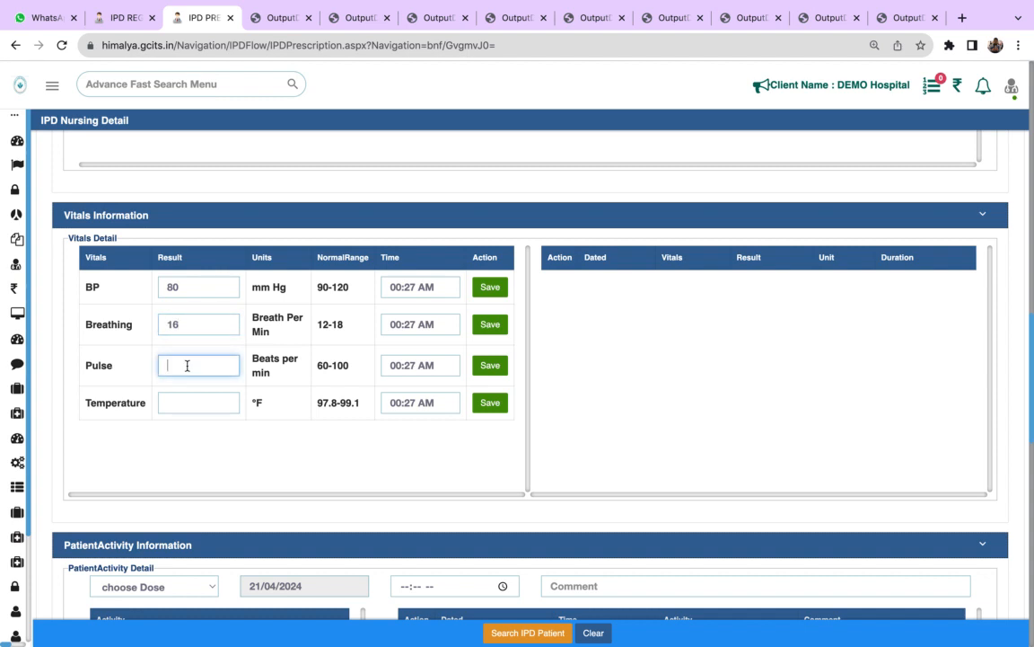
pyautogui.write('80')
pyautogui.click(195, 403)
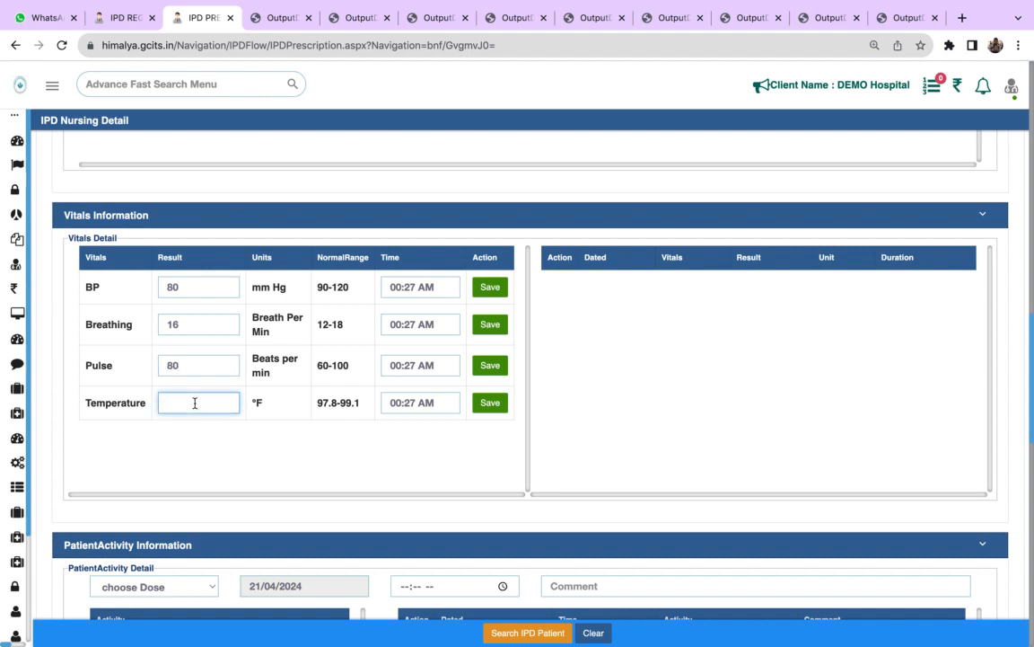
pyautogui.write('98')
# - Save the BP, Breathing, Pulse and Temperature vitals one after another, confirming each save
pyautogui.click(490, 325)
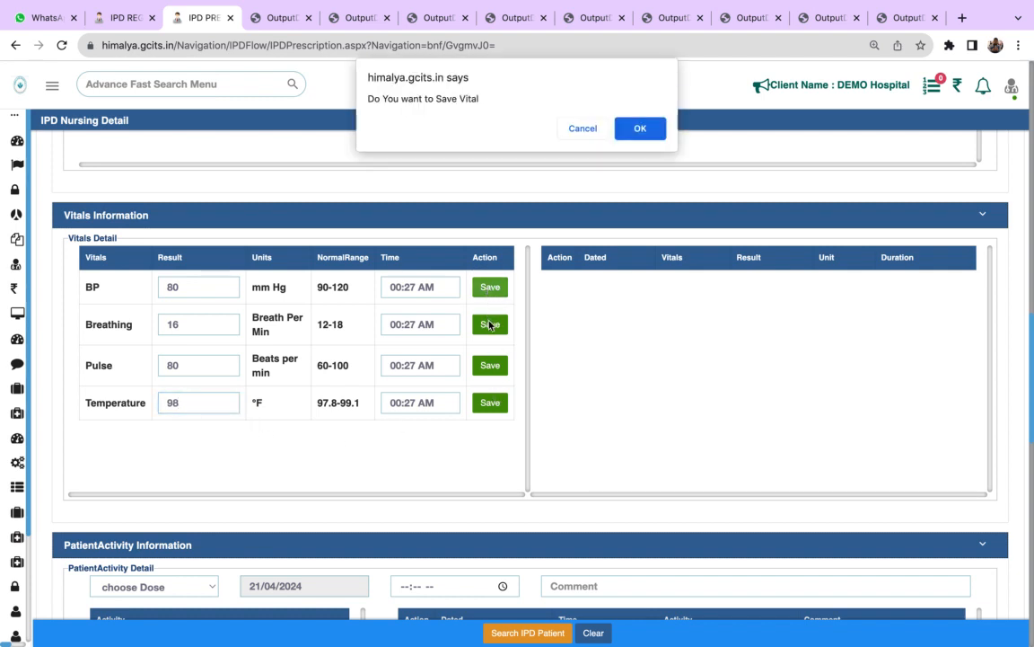
pyautogui.click(640, 128)
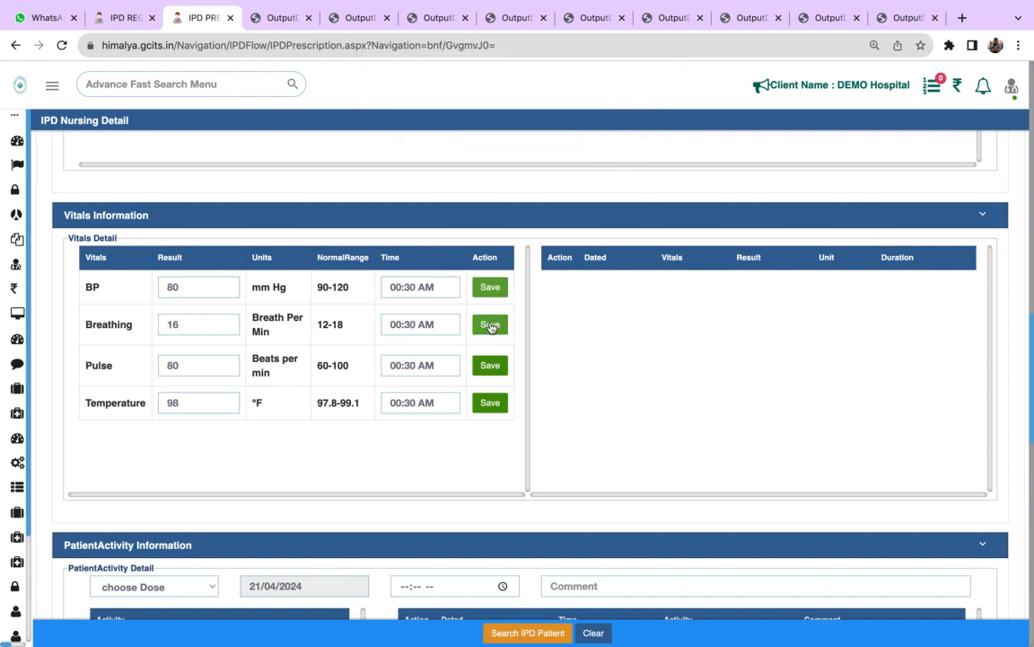
pyautogui.click(491, 327)
pyautogui.click(648, 133)
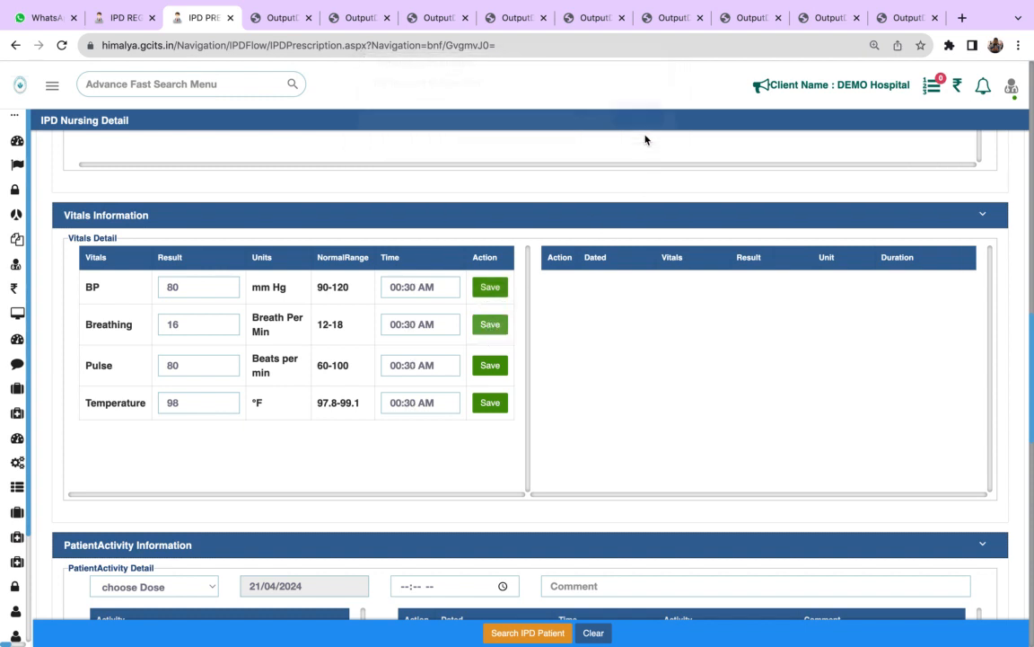
pyautogui.click(490, 365)
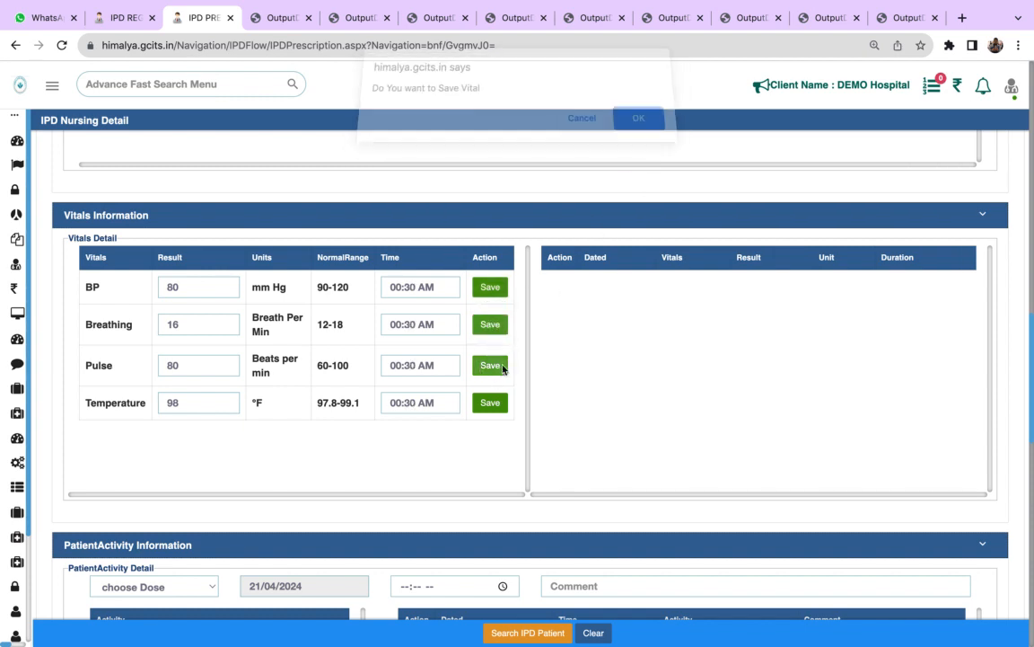
pyautogui.click(640, 128)
pyautogui.click(490, 403)
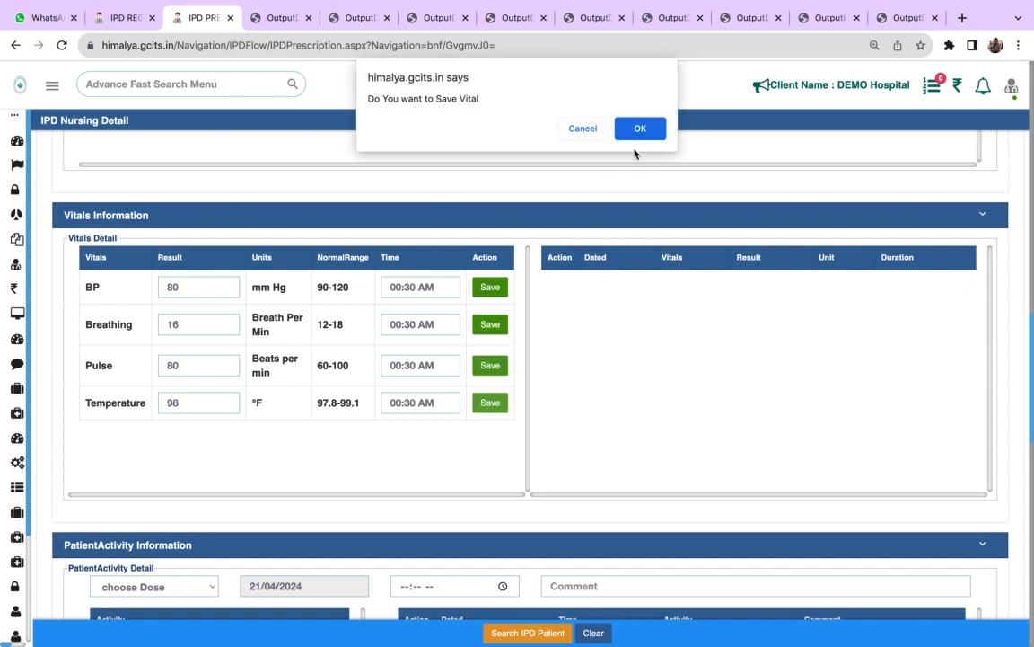
pyautogui.click(640, 128)
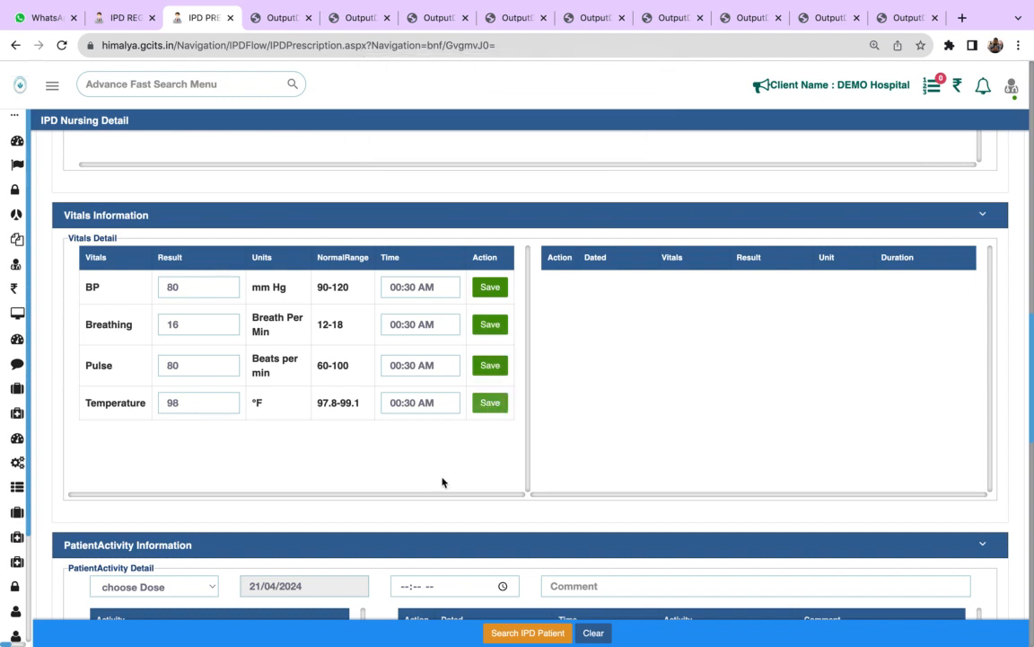
# - Examine the dose choices, time and comment fields in the PatientActivity Information section
pyautogui.scroll(-5, 442, 482)
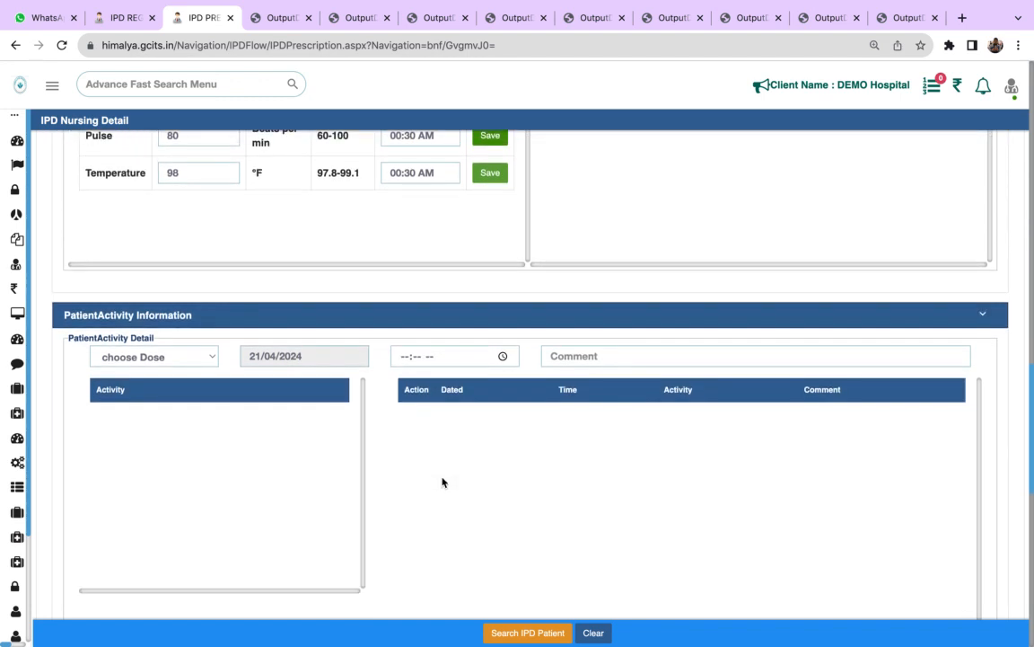
pyautogui.click(189, 357)
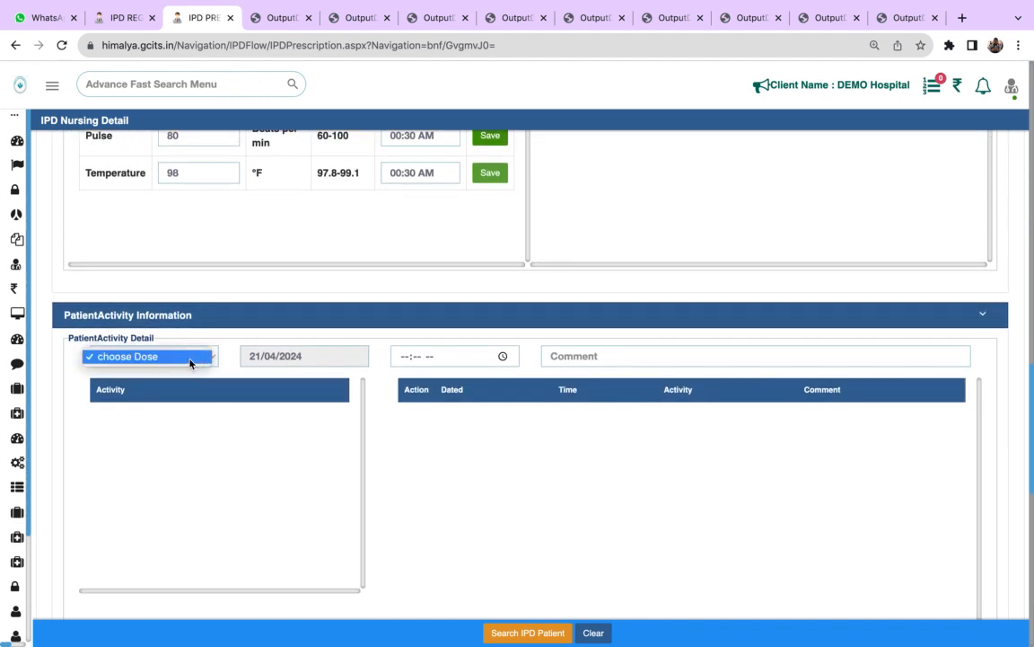
pyautogui.click(189, 359)
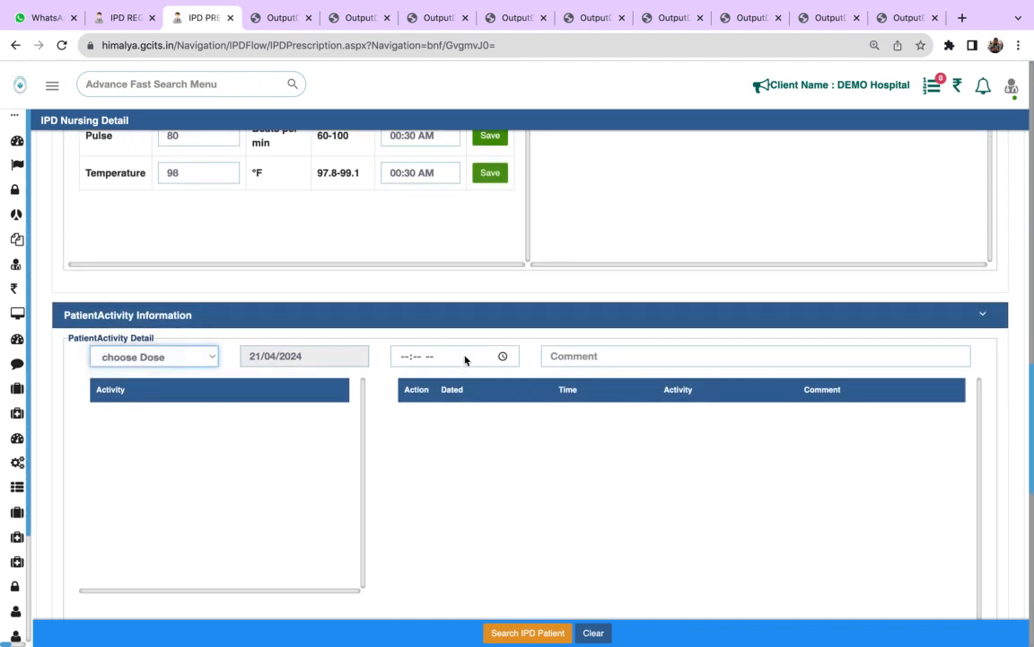
pyautogui.click(503, 359)
pyautogui.click(579, 361)
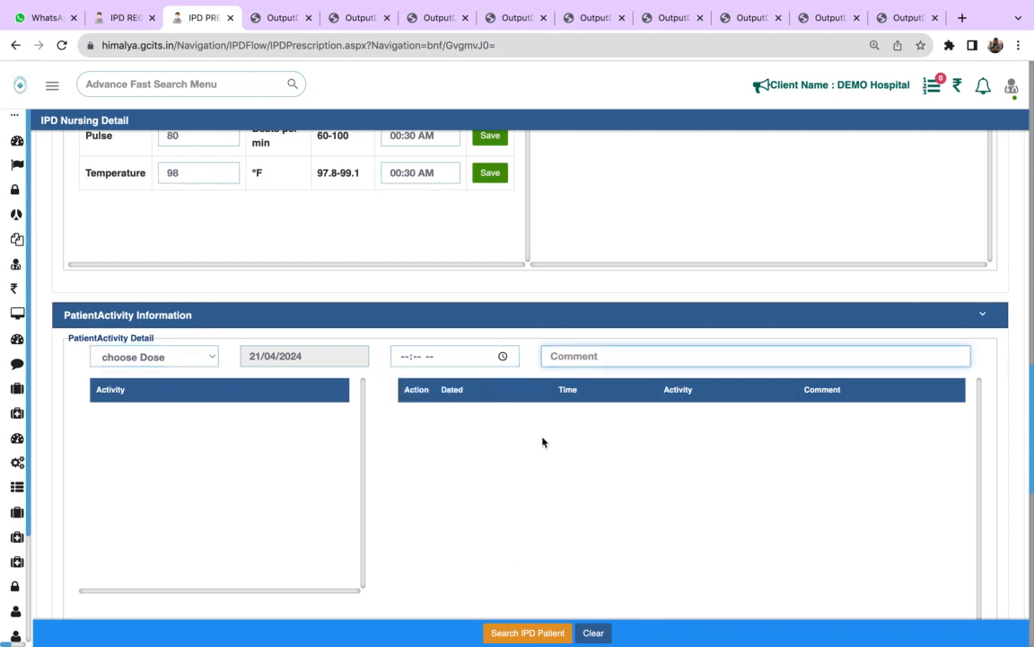
pyautogui.click(501, 357)
pyautogui.click(611, 367)
pyautogui.click(284, 466)
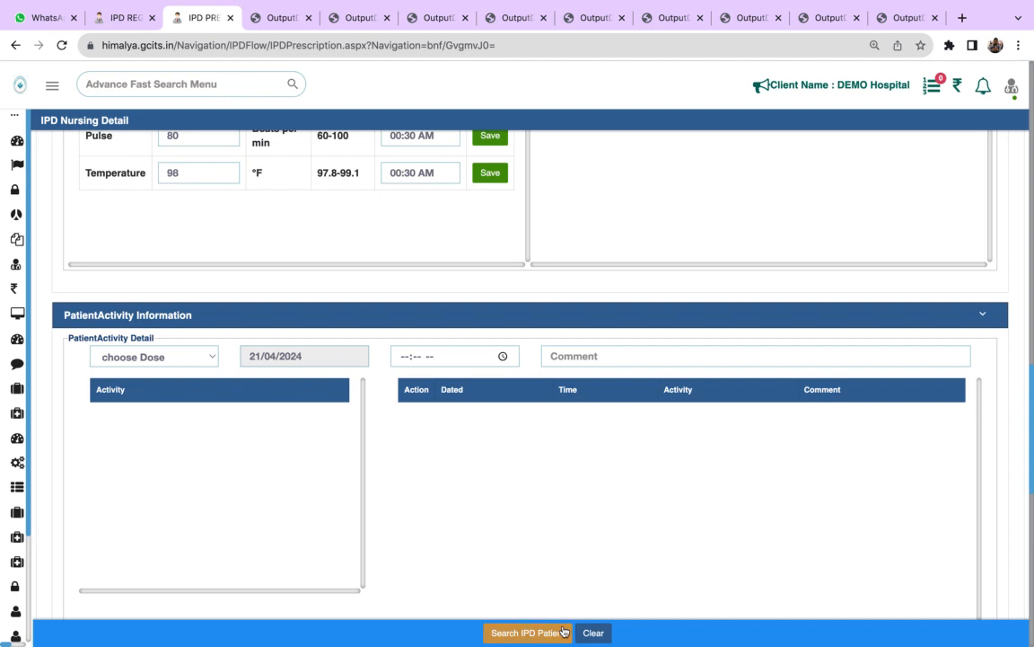
# - Add an Inform Doctor instruction with Normal priority, running from 12:31 AM to 01:32 PM on 21/04/2024, in the Instruction Information section
pyautogui.scroll(-5, 564, 631)
pyautogui.scroll(-4, 564, 632)
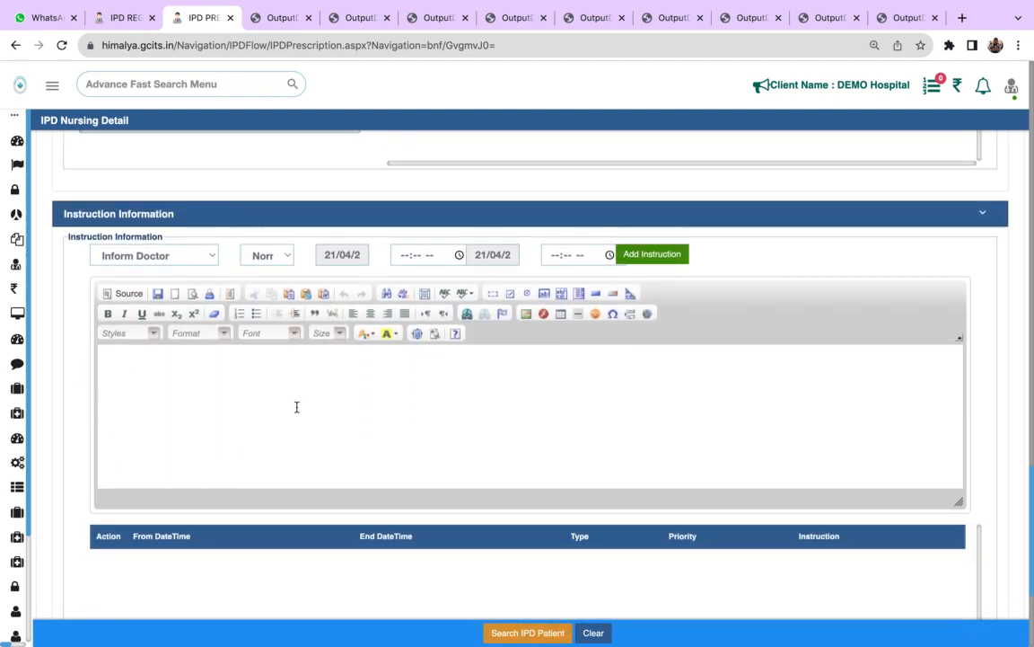
pyautogui.click(185, 256)
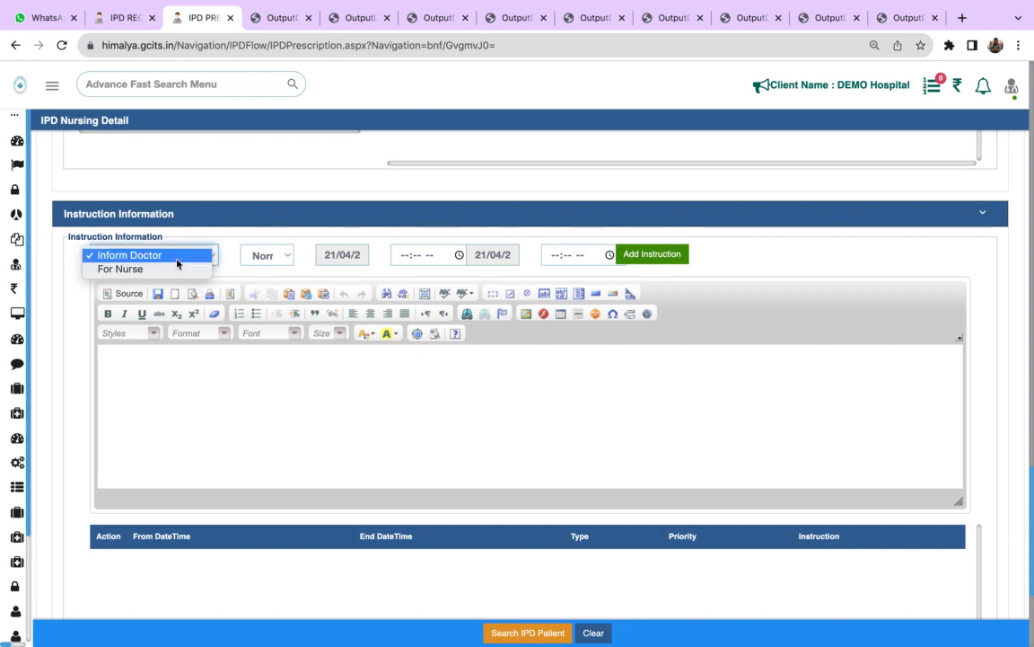
pyautogui.click(176, 262)
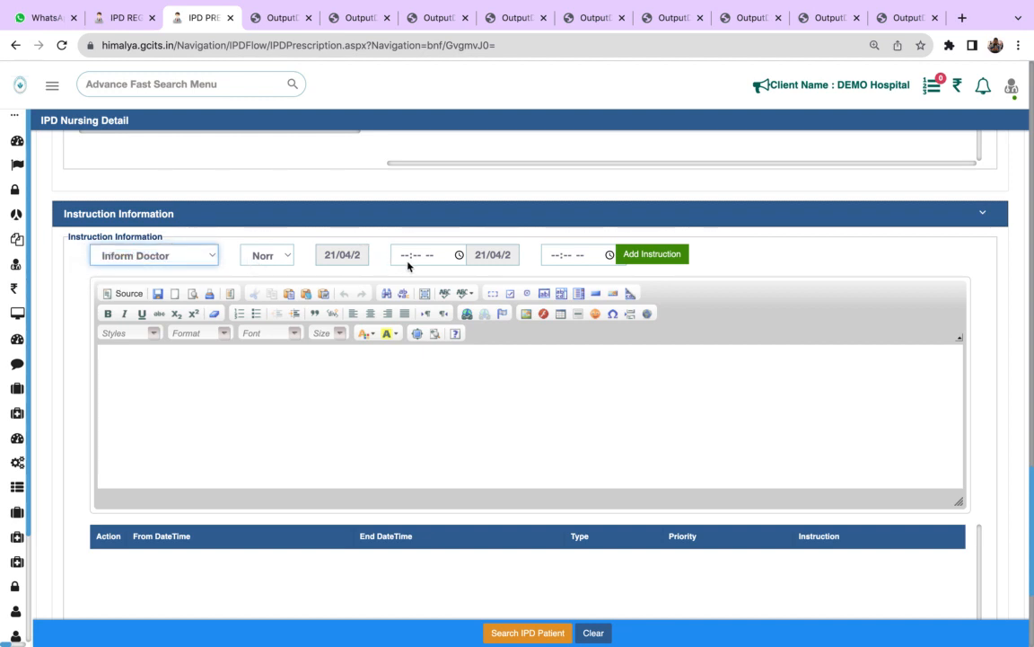
pyautogui.click(459, 255)
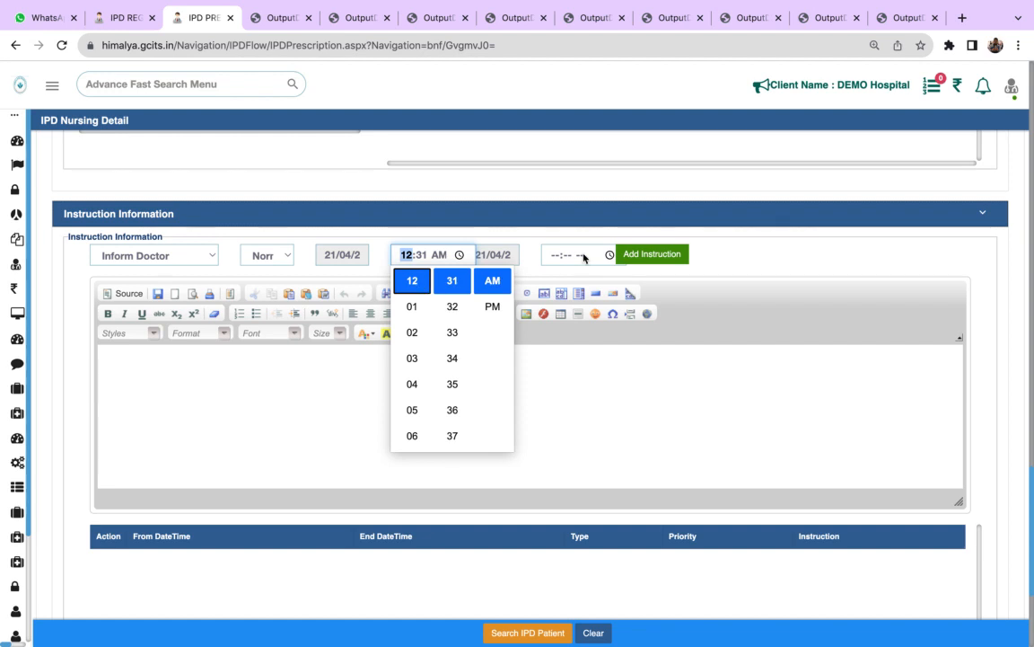
pyautogui.click(583, 258)
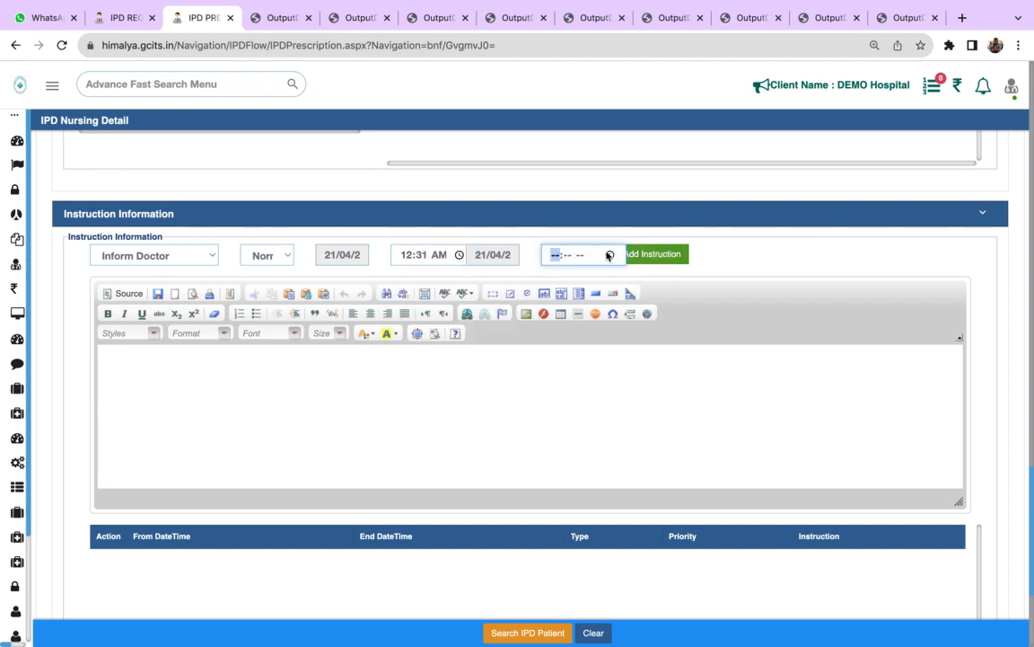
pyautogui.click(609, 256)
pyautogui.click(564, 307)
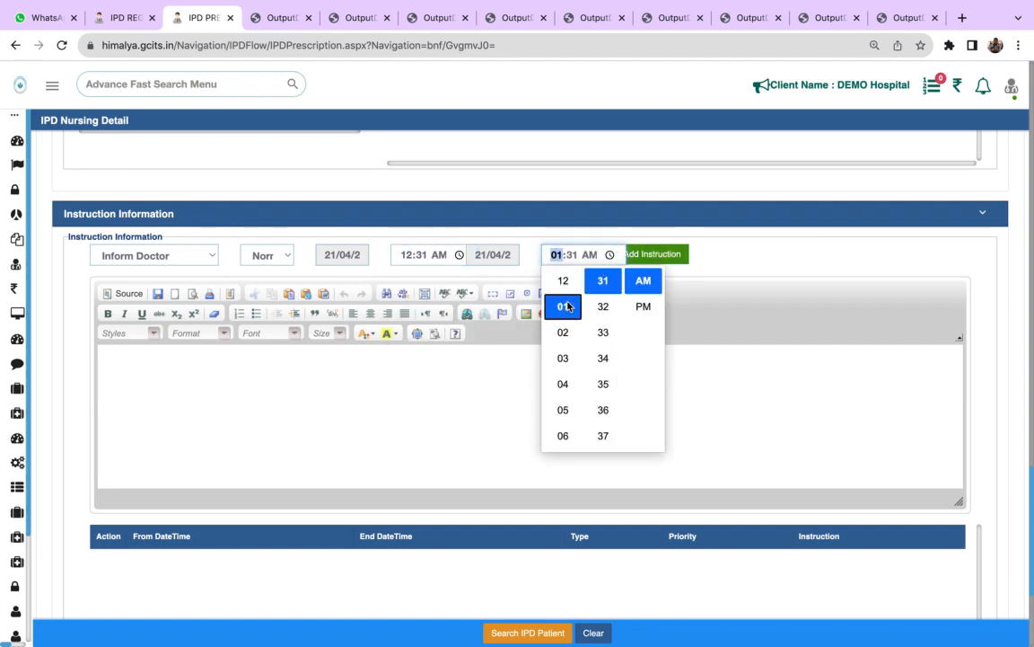
pyautogui.click(603, 306)
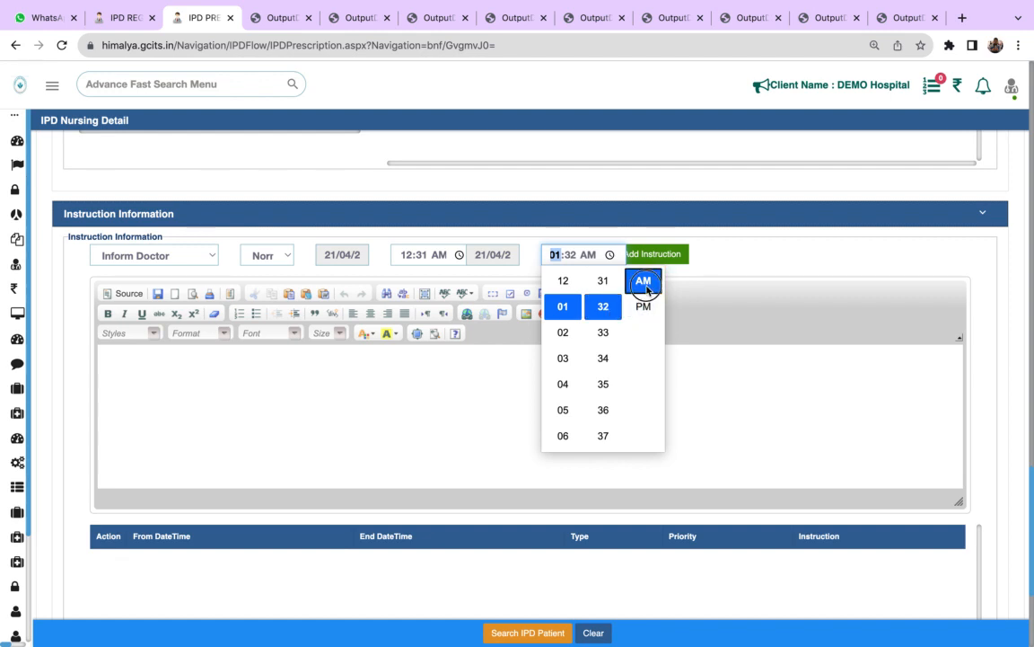
pyautogui.click(643, 306)
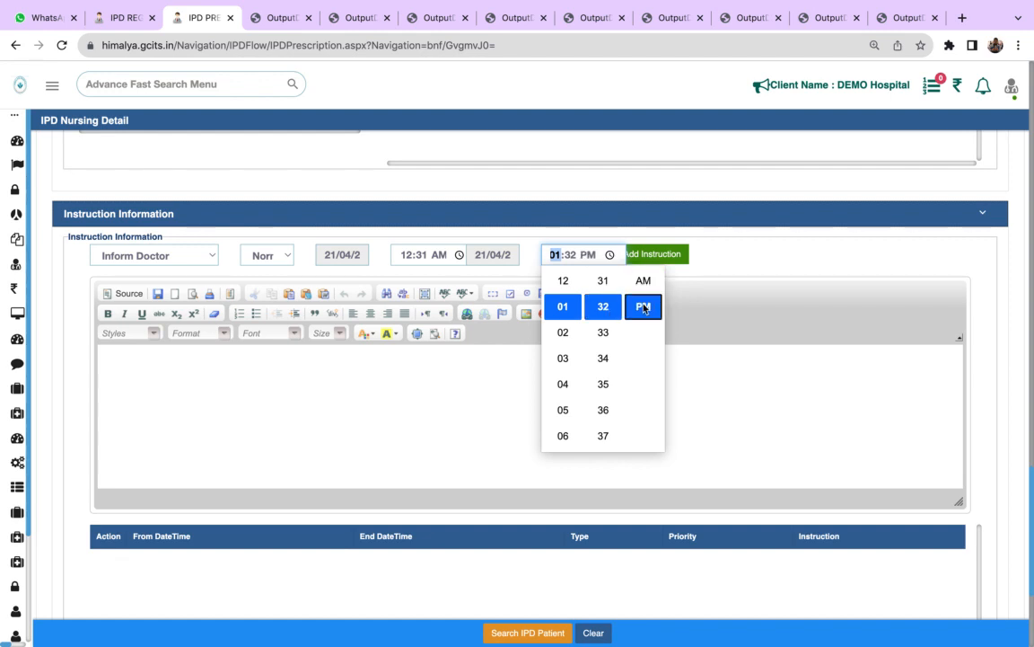
pyautogui.click(667, 259)
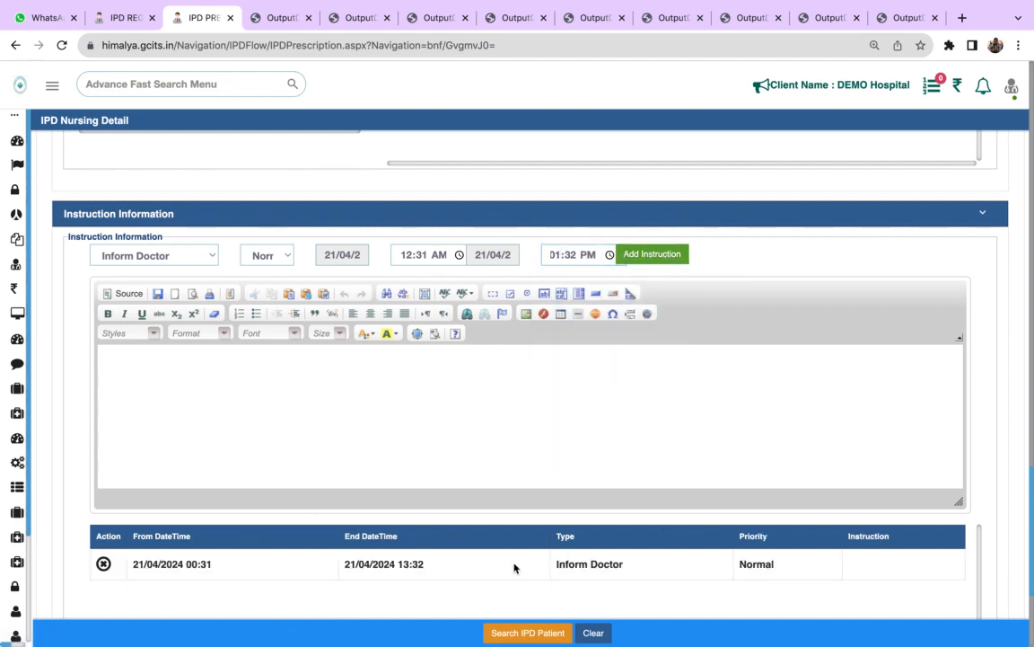
pyautogui.click(273, 385)
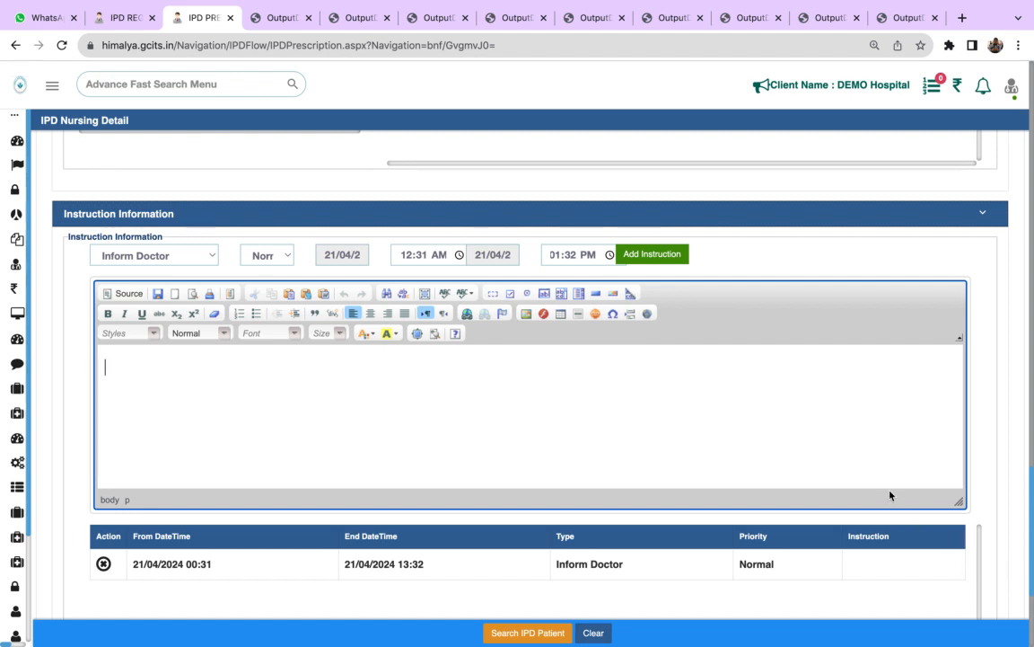
# - Go to IPD Order, search patients of type IPD and load the Meerut patient admitted on 4/21/2024
pyautogui.moveTo(16, 414)
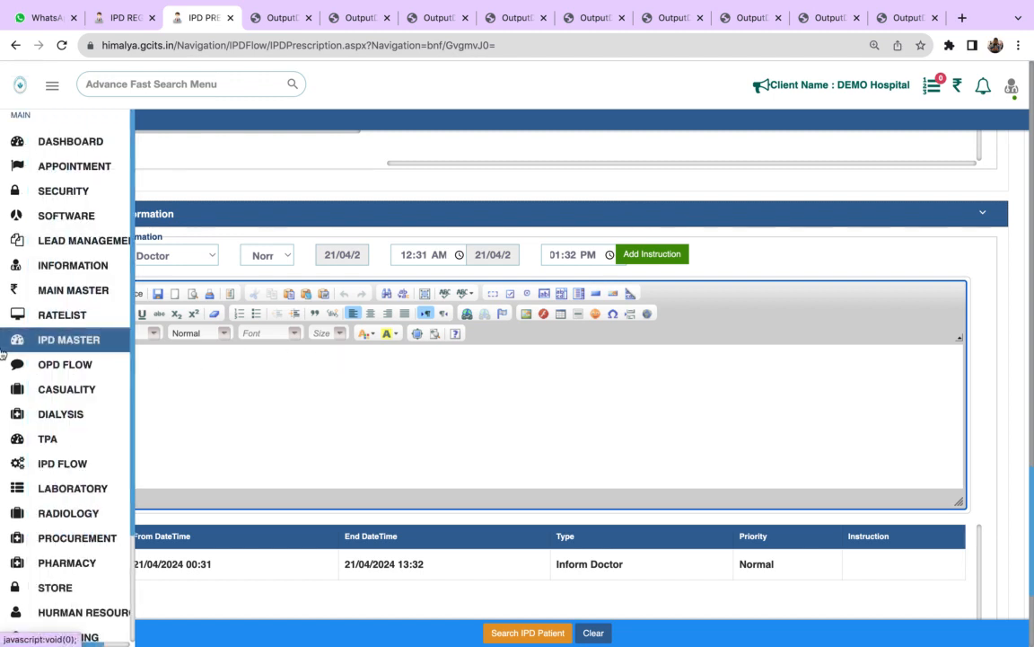
pyautogui.click(114, 473)
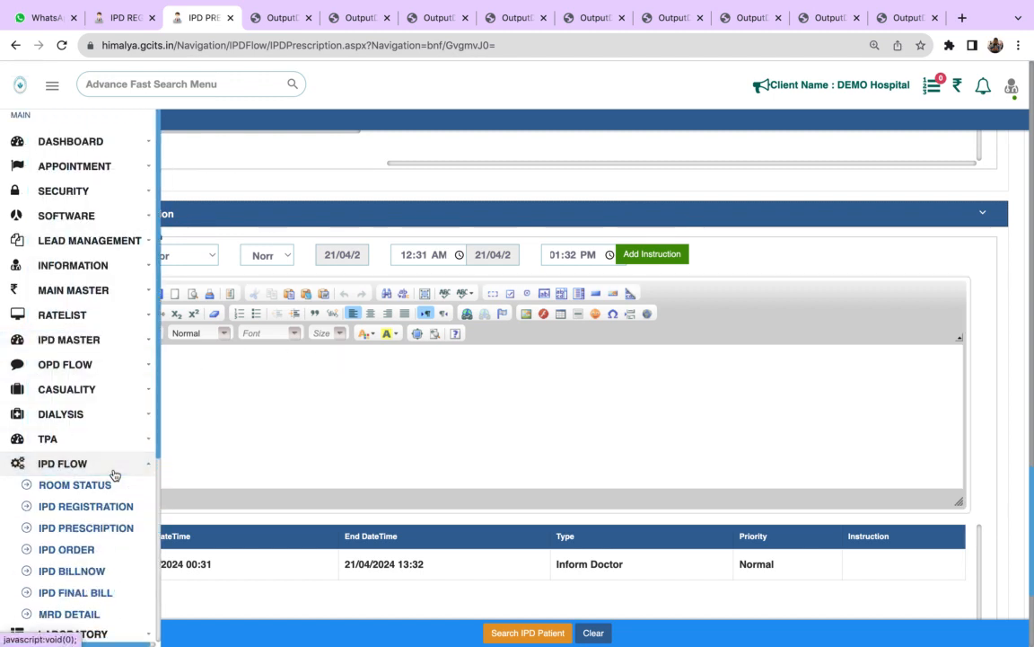
pyautogui.click(90, 549)
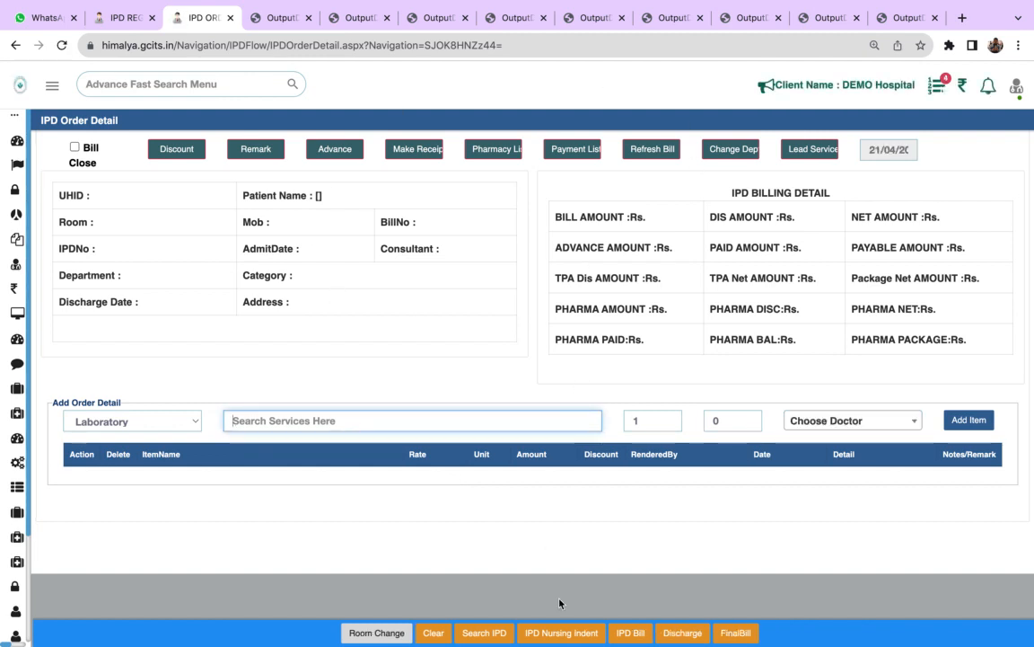
pyautogui.click(485, 634)
pyautogui.click(143, 169)
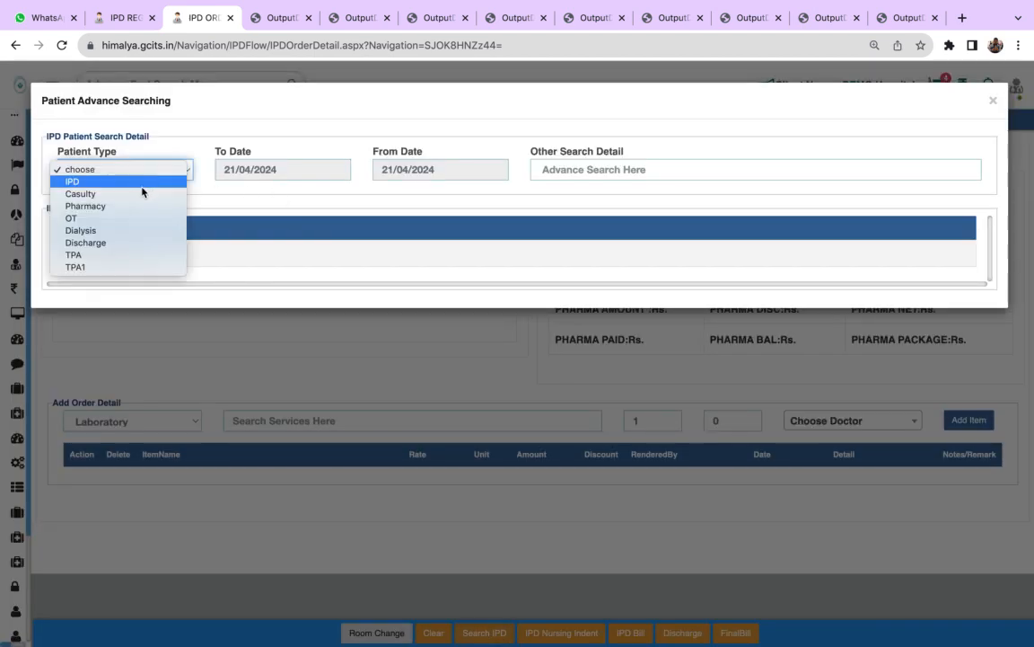
pyautogui.click(142, 189)
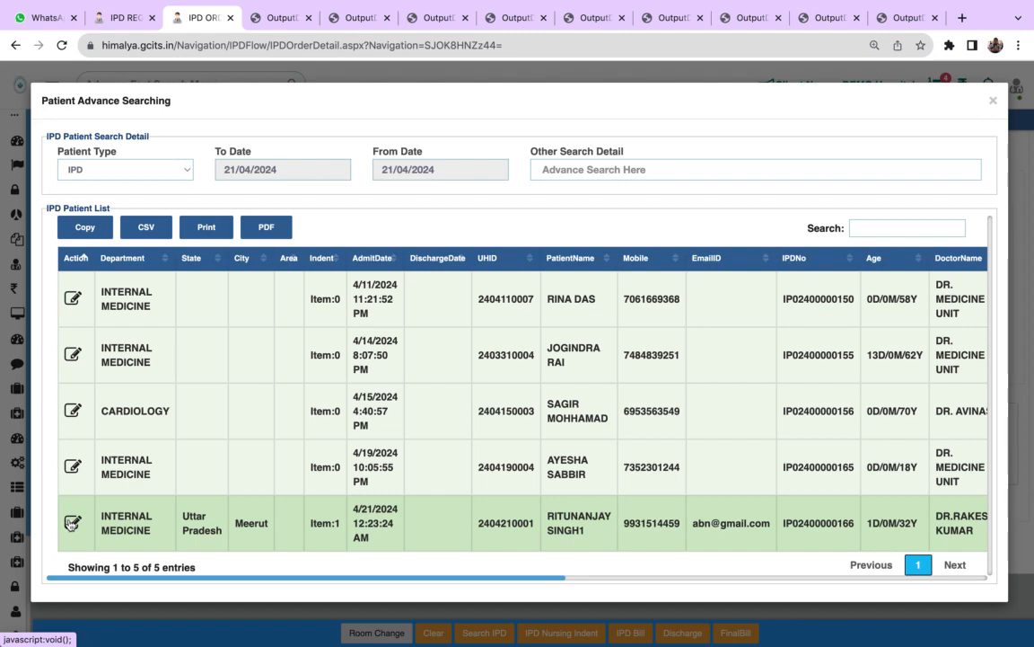
pyautogui.click(72, 523)
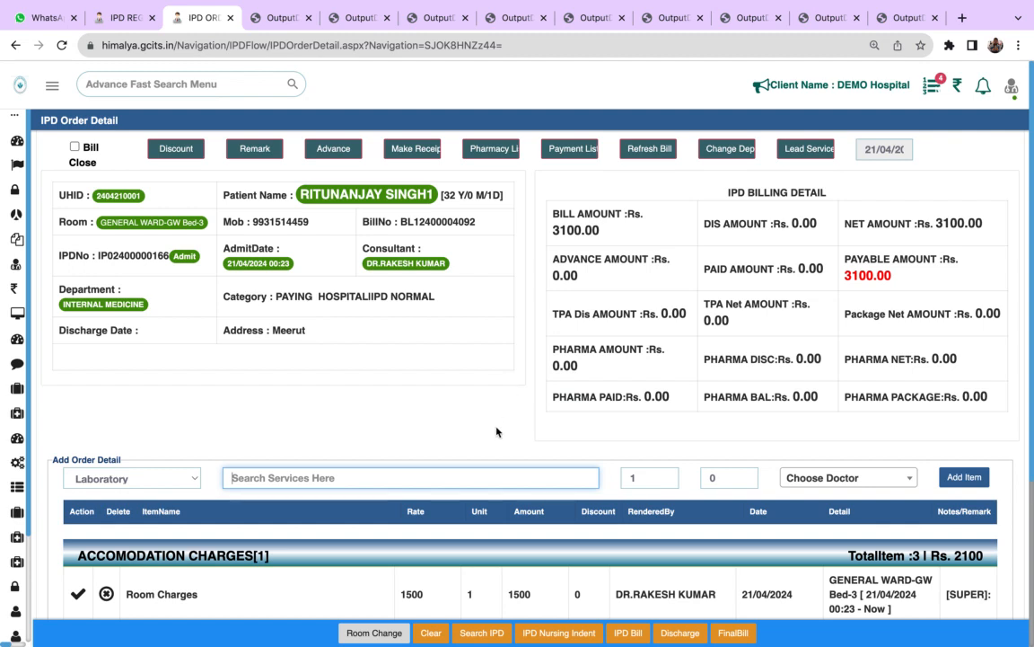
# - Examine the accommodation and consultation charges listed in the patient's IPD order
pyautogui.click(428, 420)
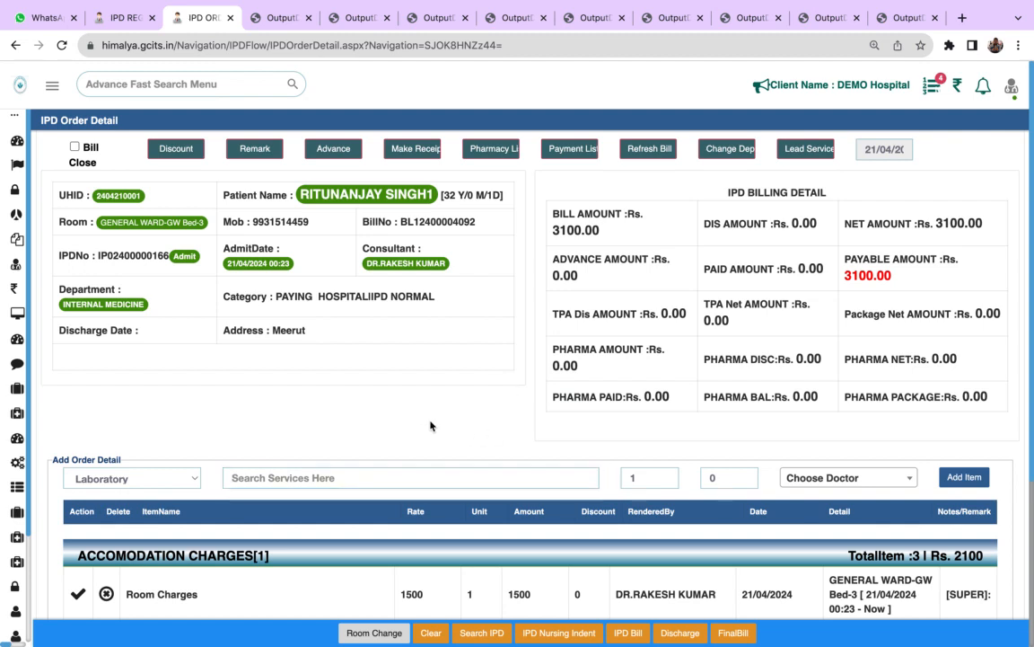
pyautogui.scroll(-1, 430, 425)
pyautogui.click(429, 422)
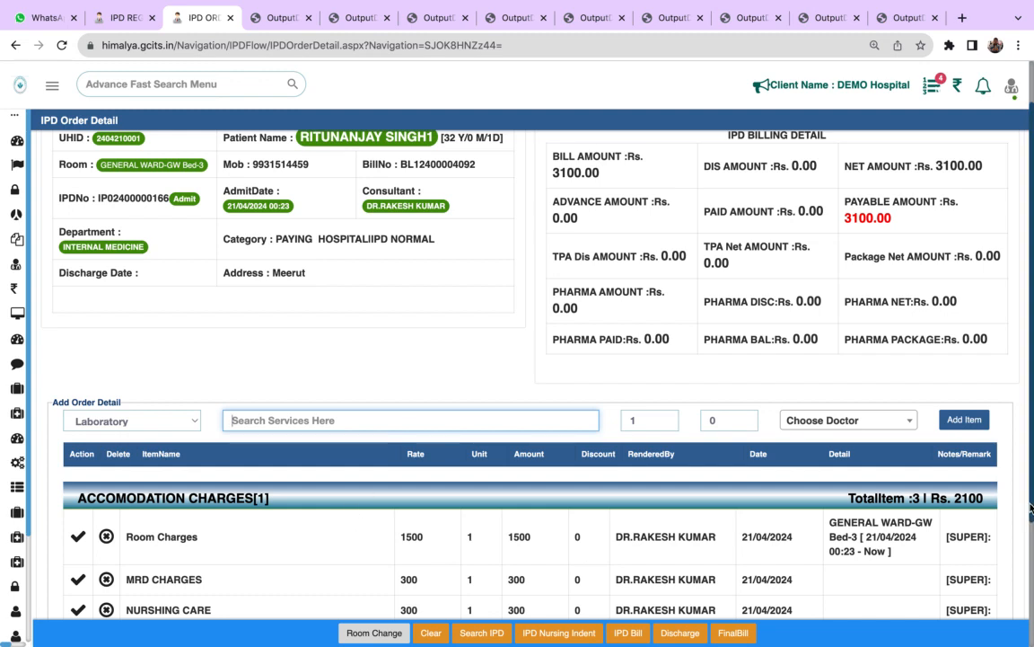
pyautogui.scroll(-2, 1026, 504)
pyautogui.scroll(-1, 647, 531)
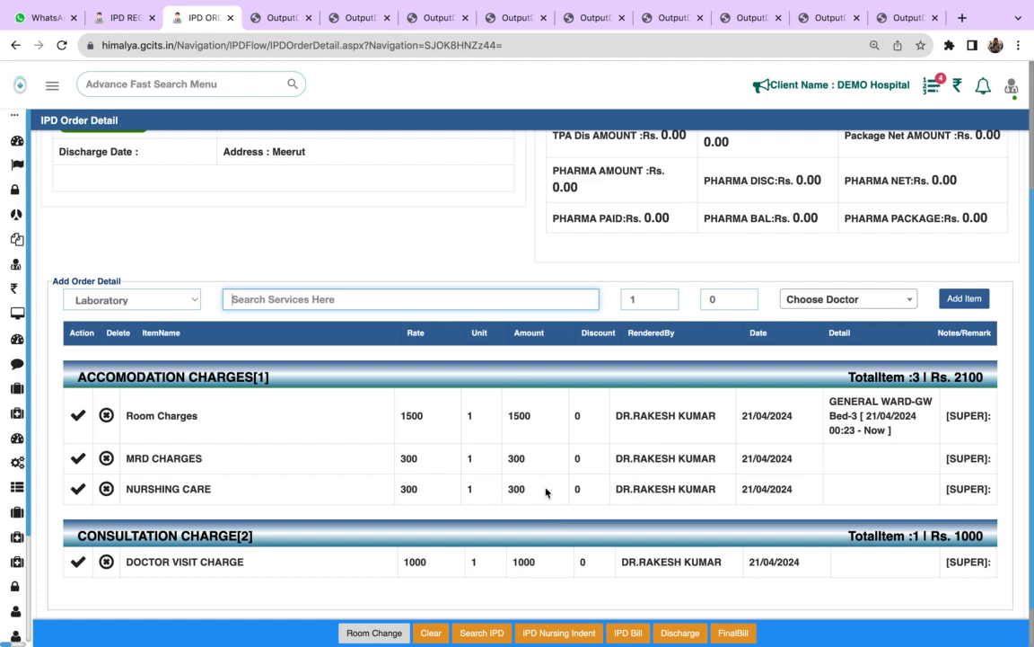
# - Transfer the patient to ICU-Bed-2 in the ICU ward through a room change and close the room change dialog
pyautogui.click(377, 633)
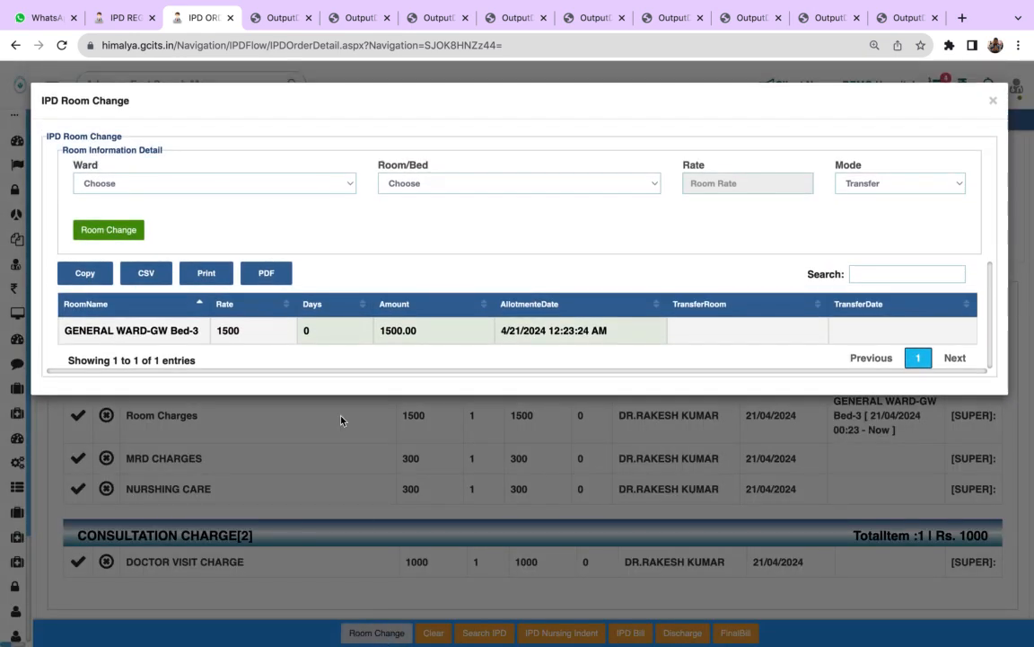
pyautogui.click(280, 183)
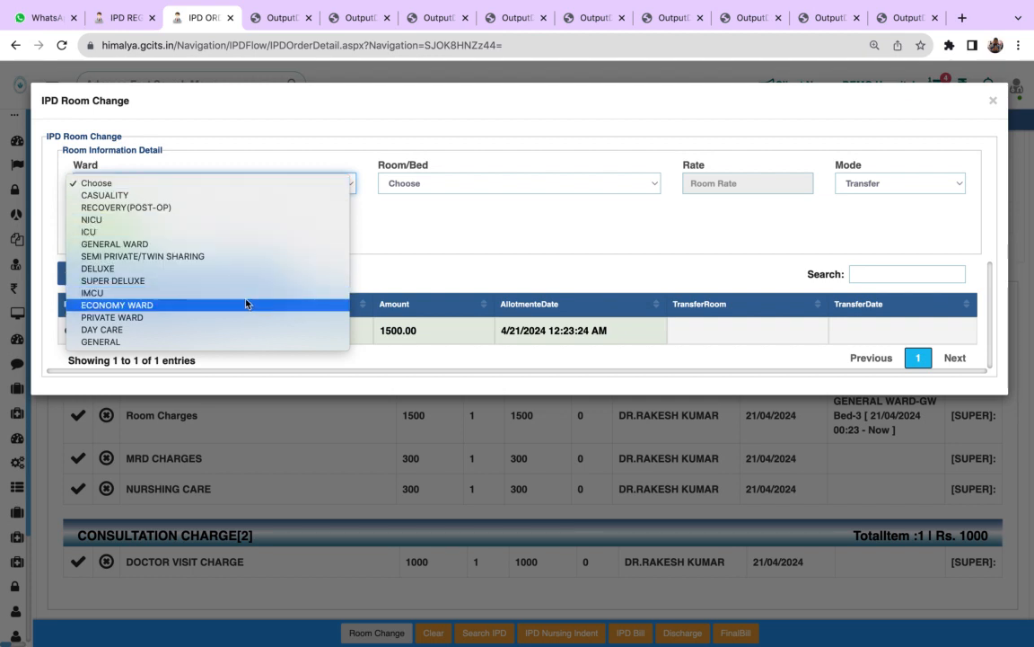
pyautogui.click(255, 234)
pyautogui.click(418, 182)
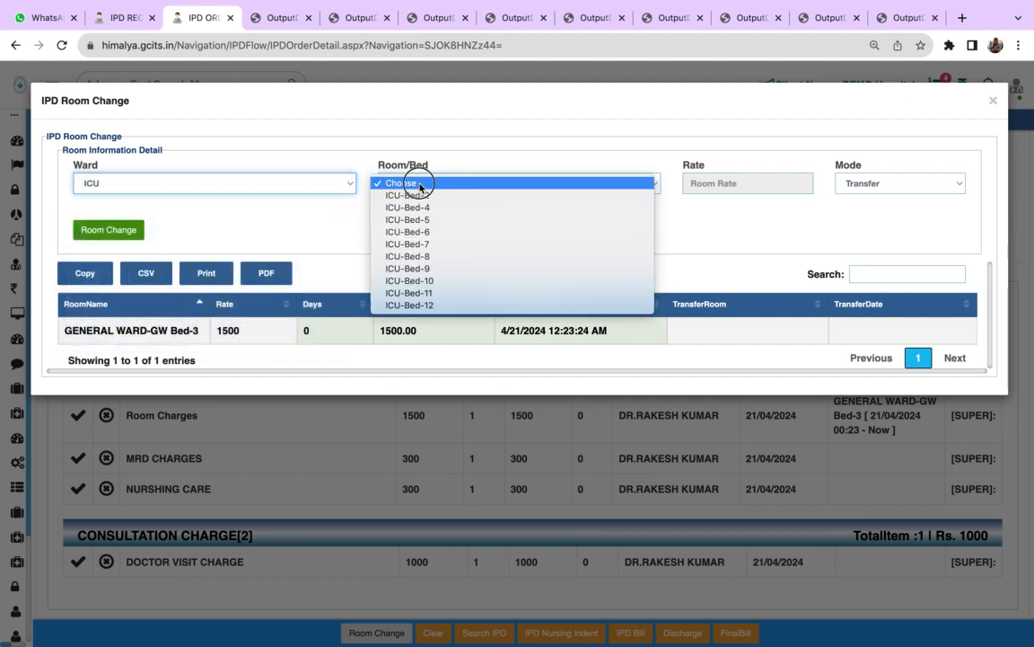
pyautogui.click(422, 198)
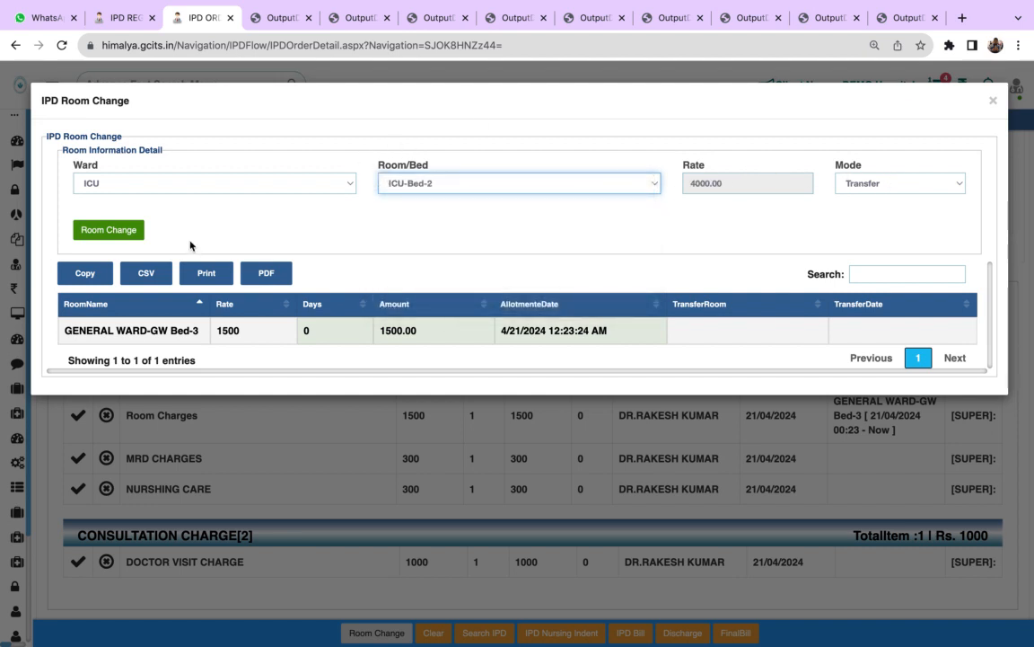
pyautogui.click(130, 231)
pyautogui.click(110, 236)
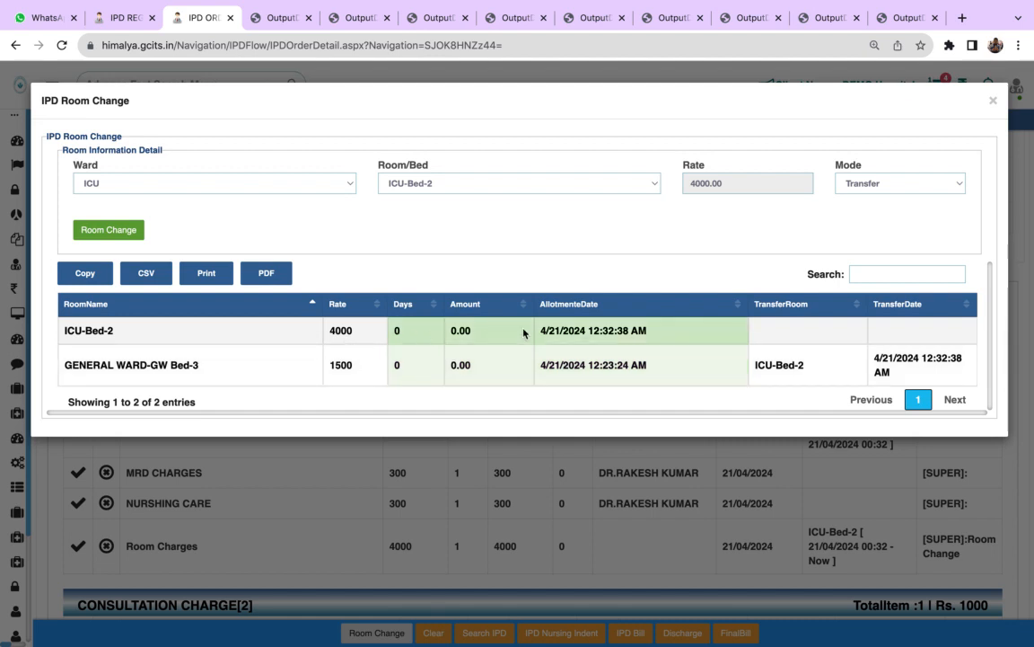
pyautogui.click(993, 101)
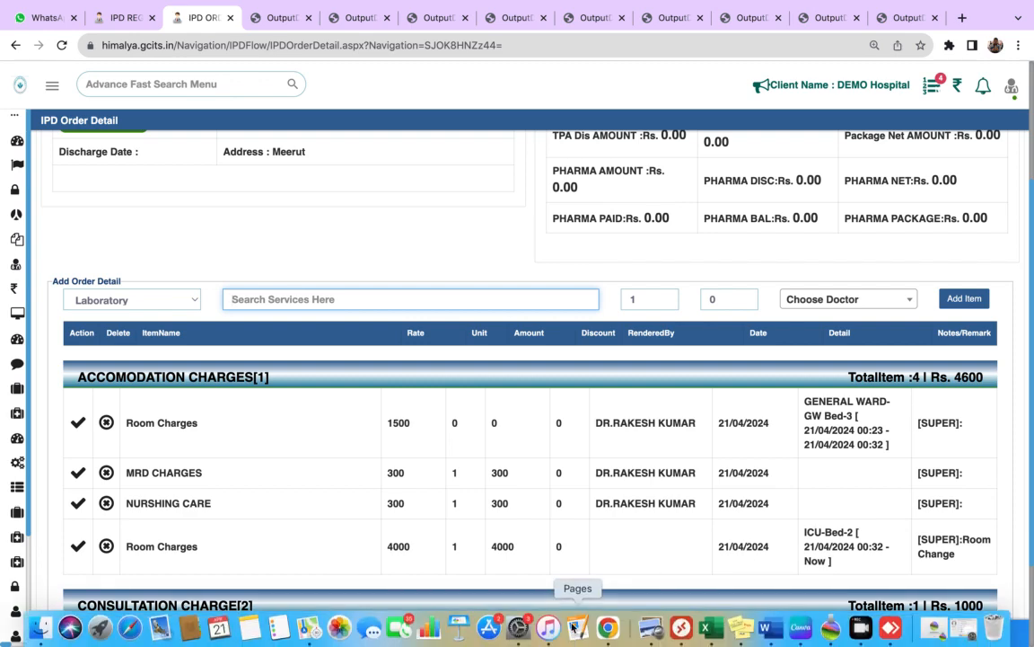
# - Examine the IPD Nursing Indent's prescribed service, the updated charges and the service categories available for adding orders
pyautogui.click(551, 633)
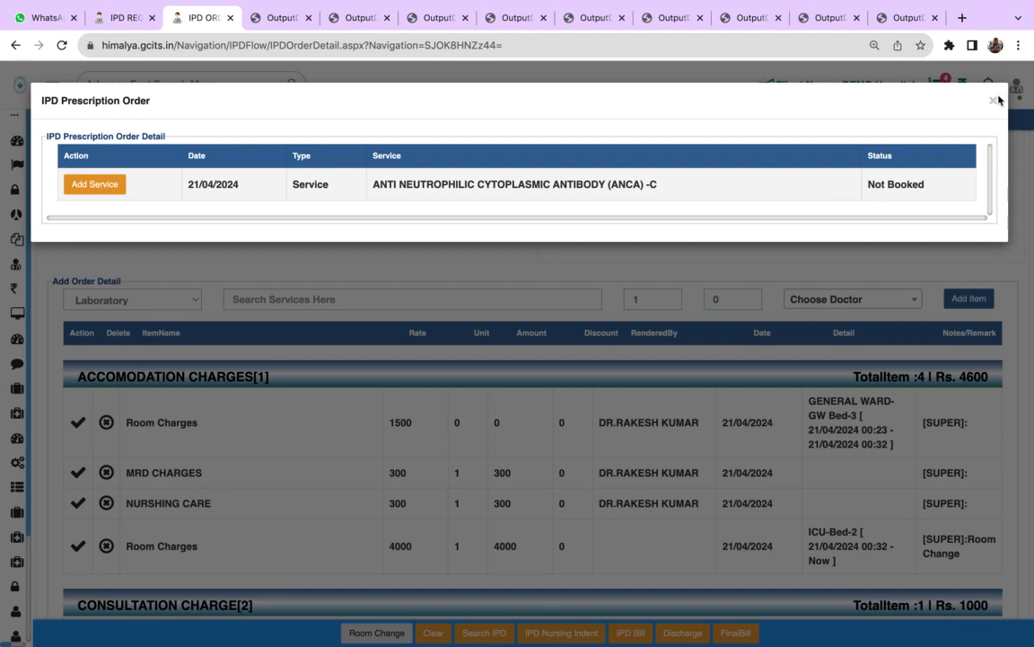
pyautogui.click(993, 101)
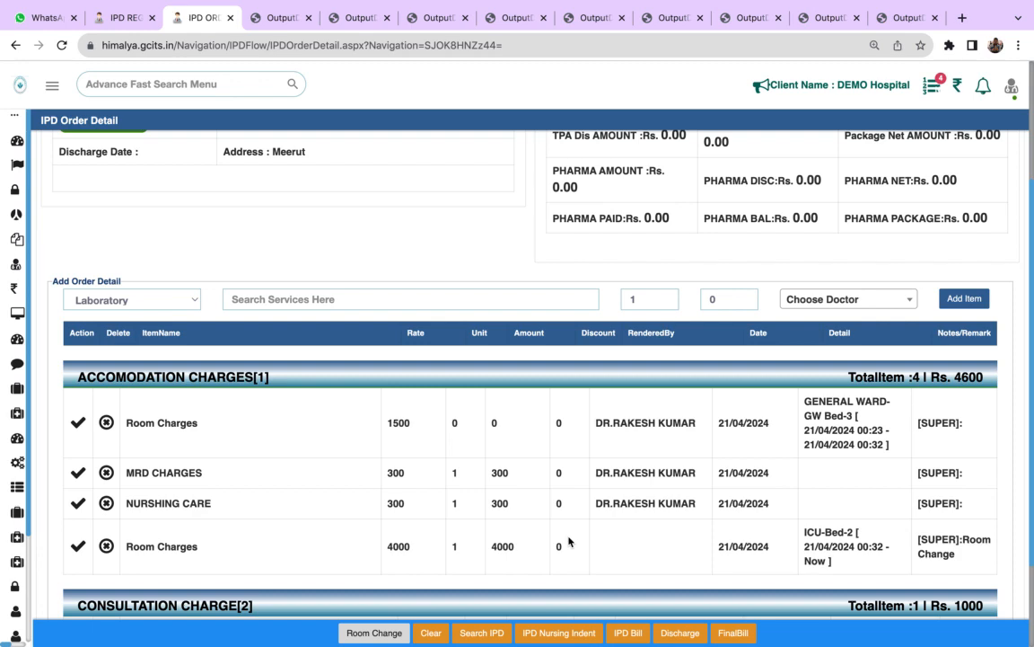
pyautogui.scroll(-3, 568, 541)
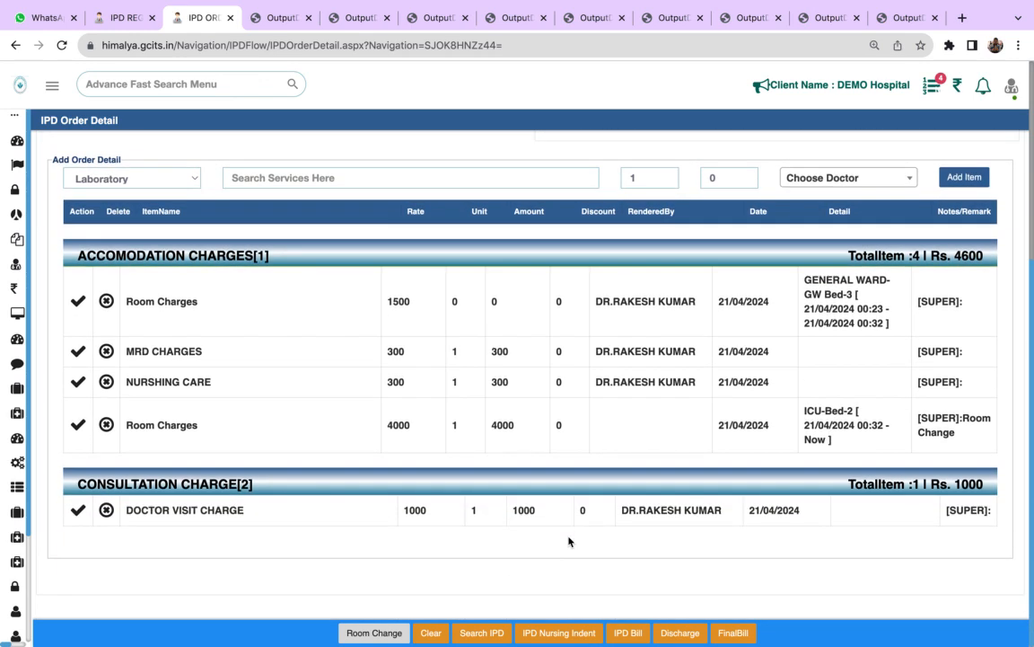
pyautogui.scroll(4, 569, 541)
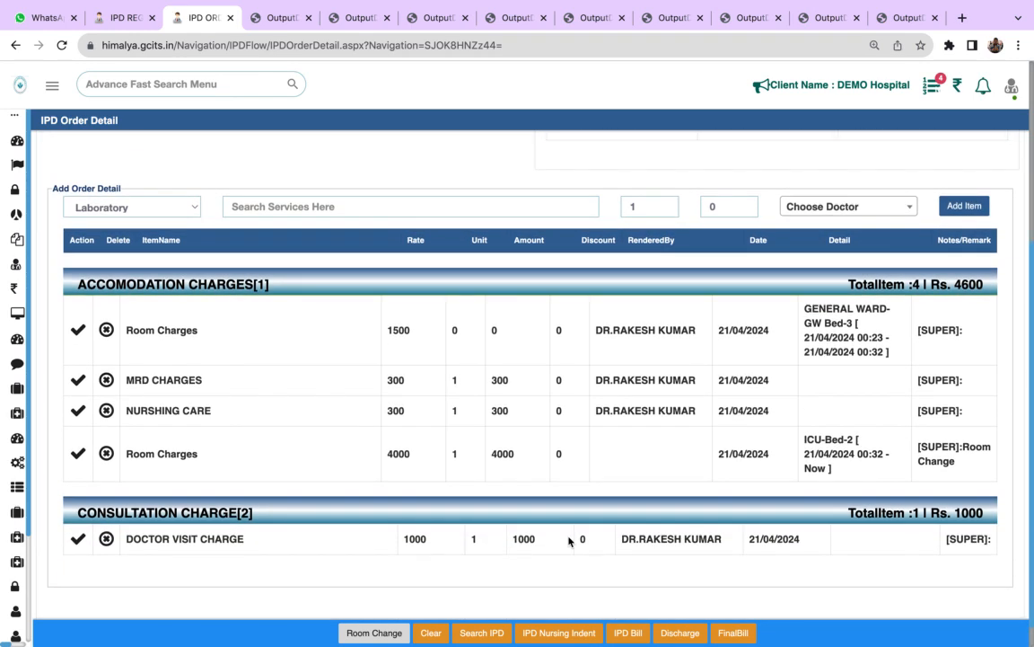
pyautogui.click(142, 322)
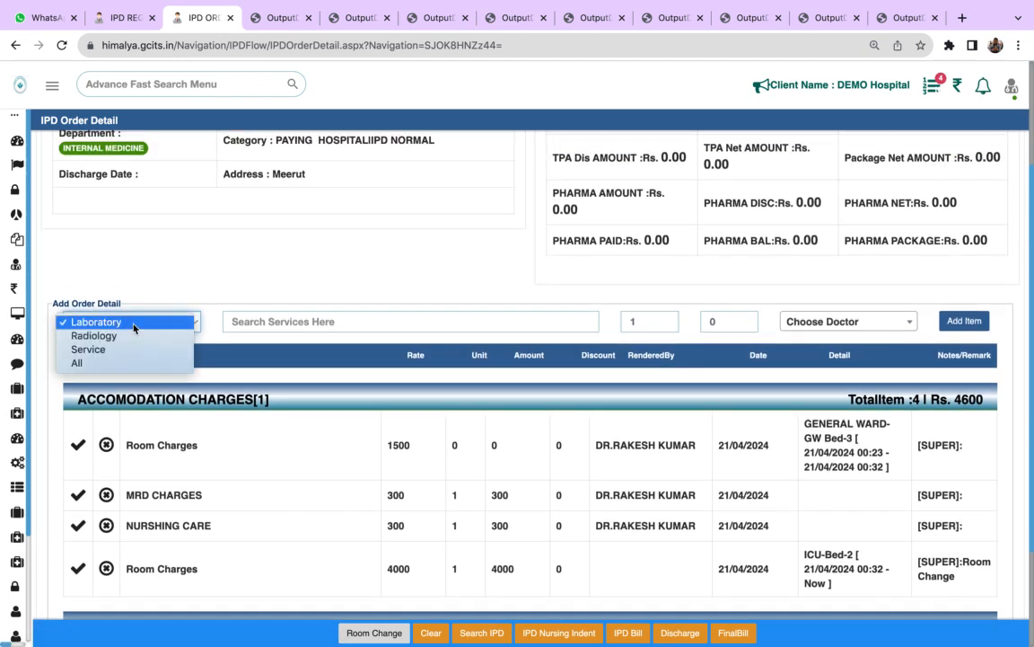
pyautogui.click(389, 255)
pyautogui.click(395, 321)
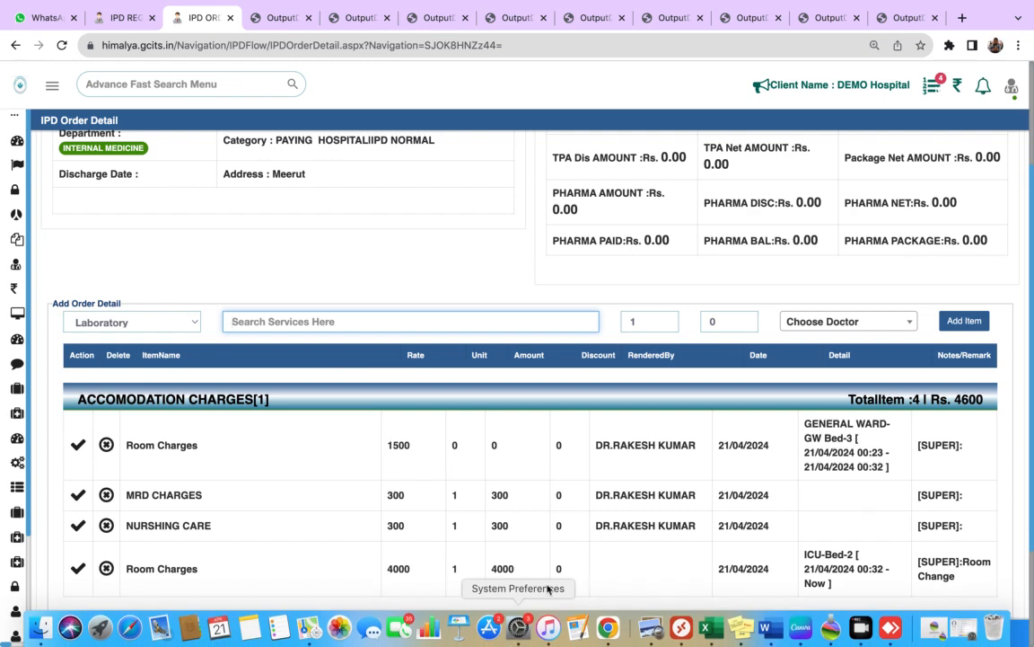
pyautogui.click(559, 633)
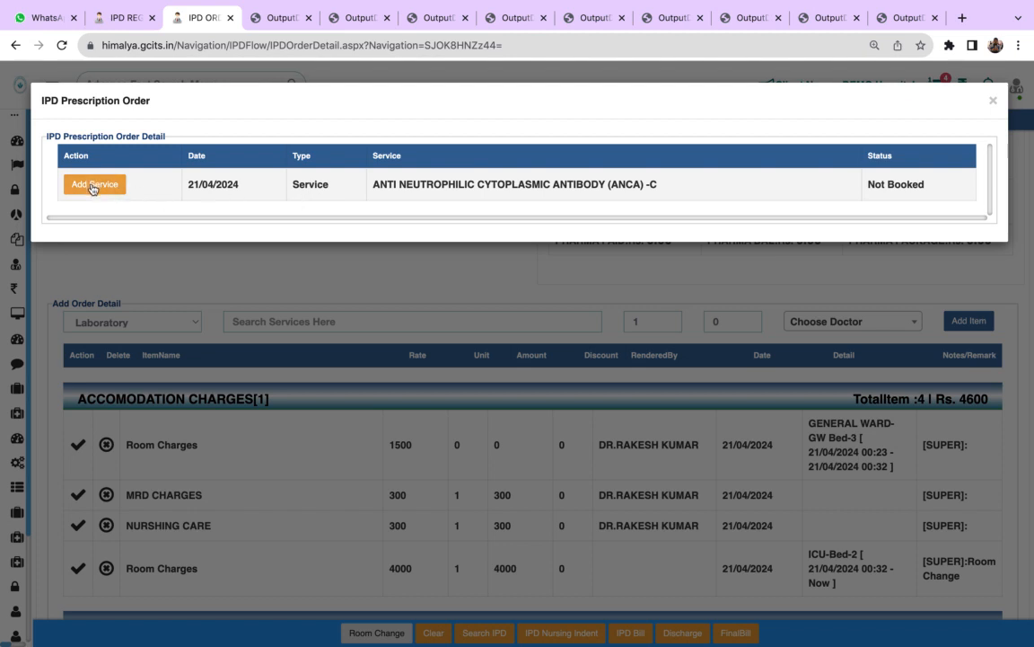
pyautogui.click(997, 103)
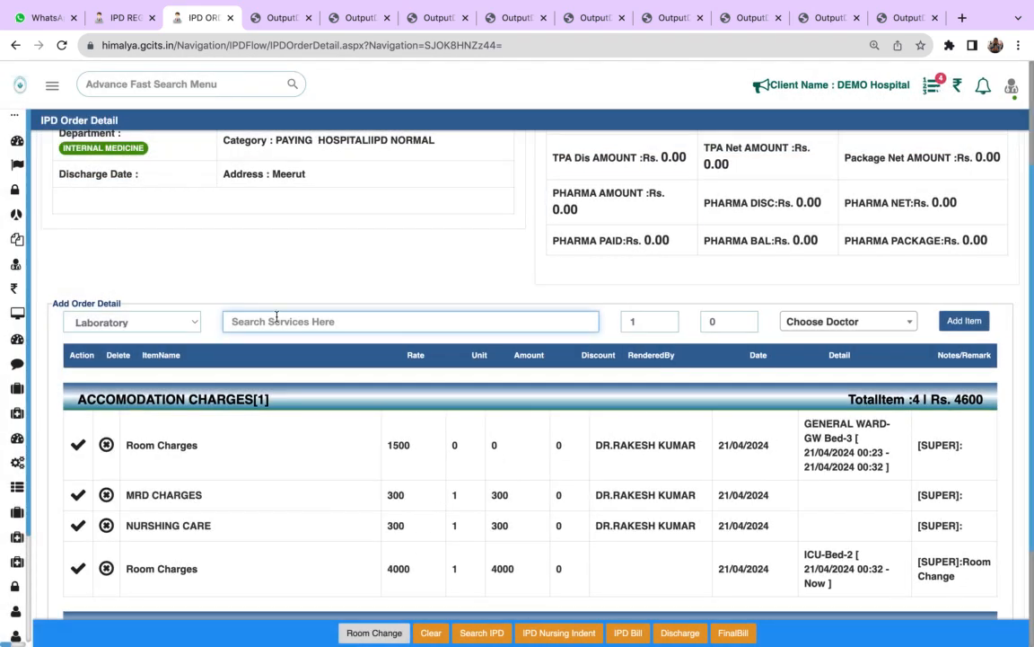
# - Find cbc among the laboratory services and add COMPLETE BLOOD COUNT(CBC) to the IPD order
pyautogui.write('cbc')
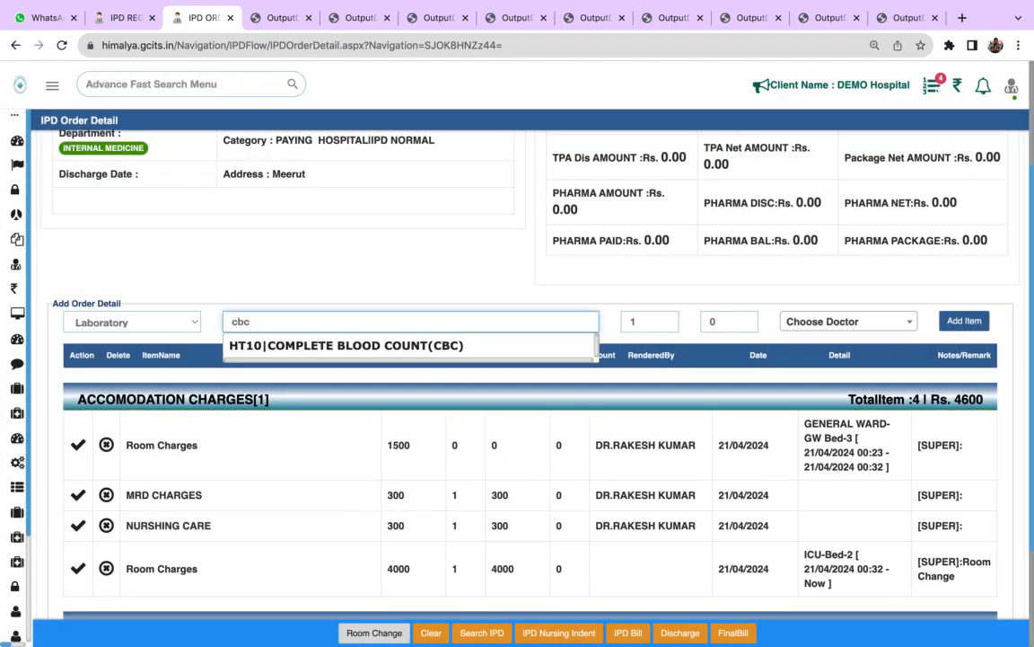
pyautogui.click(289, 345)
pyautogui.click(962, 320)
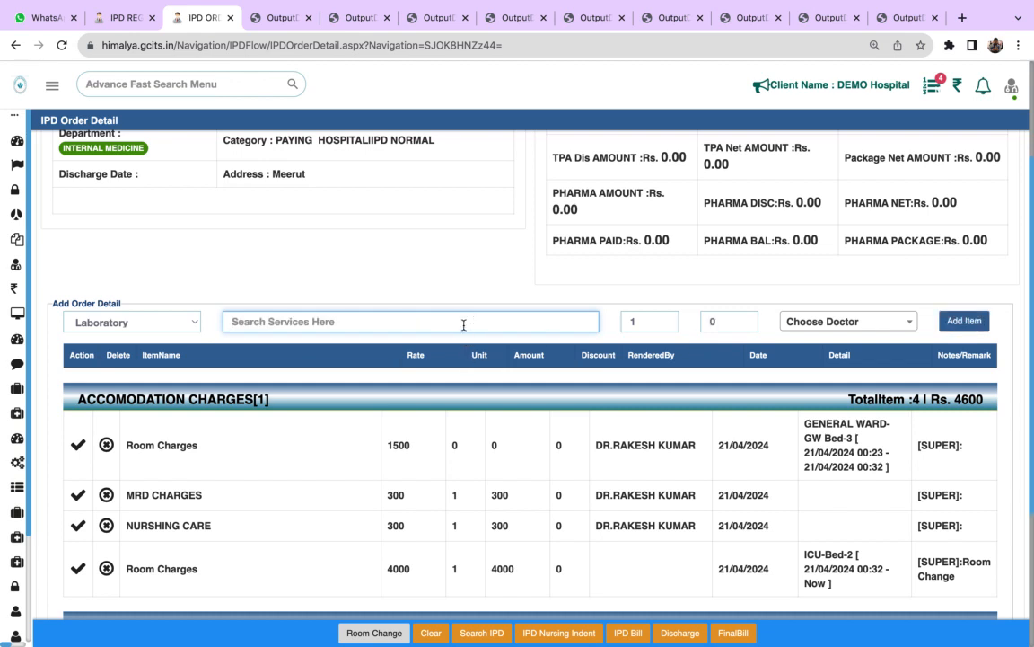
# - Find lft among the laboratory services, add LIVER FUNCTION TEST(LFT) to the IPD order and review the laboratory charges
pyautogui.write('l')
pyautogui.press('BackSpace')
pyautogui.write('lft')
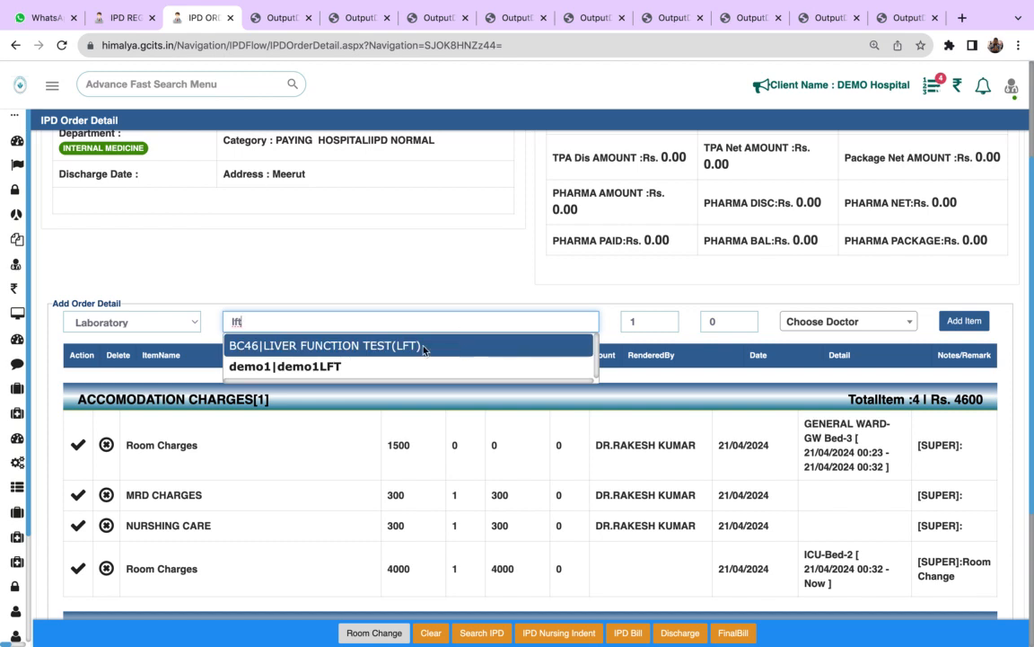
pyautogui.click(336, 344)
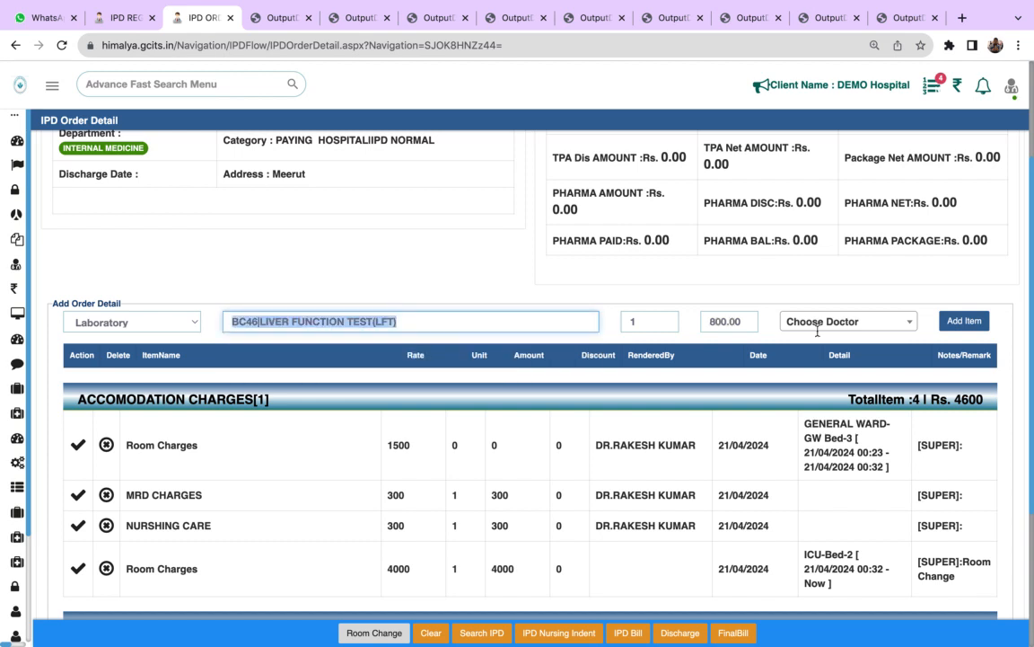
pyautogui.press('Return')
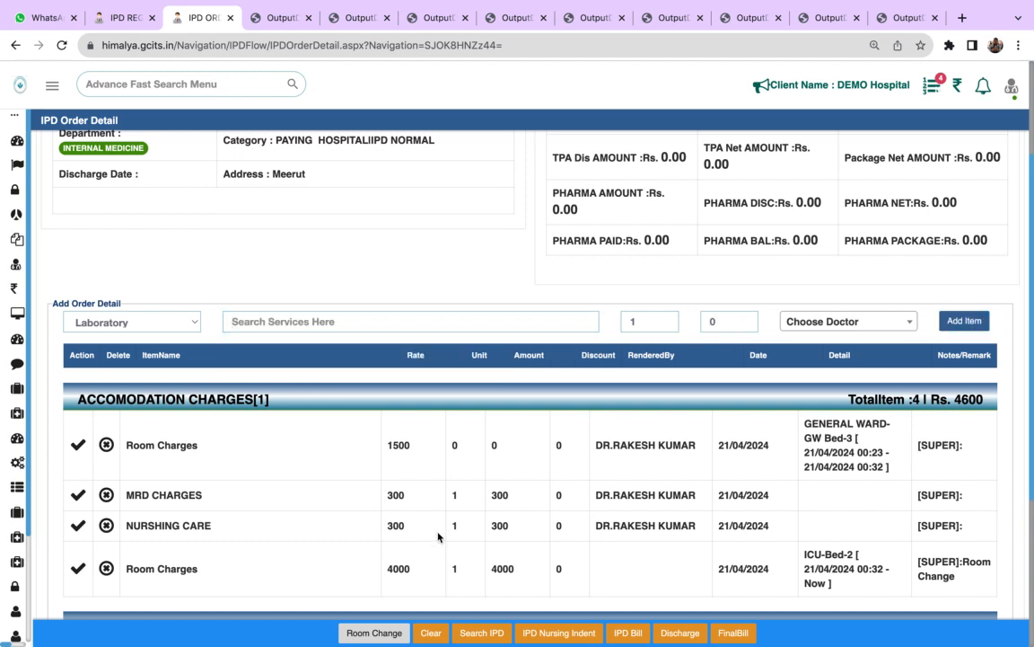
pyautogui.scroll(-4, 442, 535)
pyautogui.scroll(-2, 438, 537)
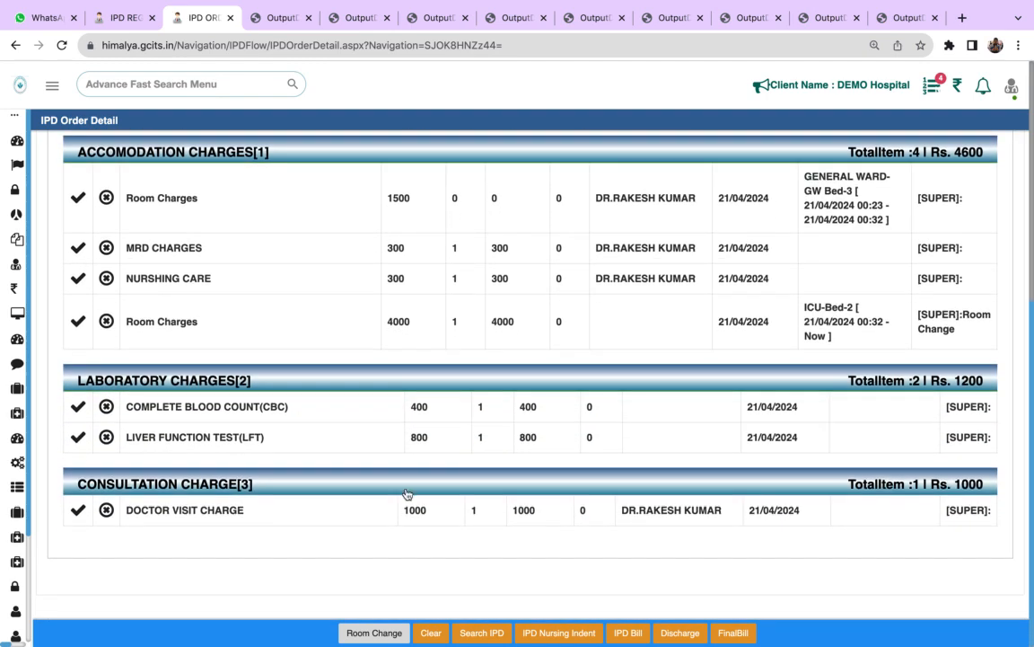
# - Find x- among the radiology services and add PORTABLE X-RAY CHARGES to the IPD order at a rate of 1000
pyautogui.scroll(6, 386, 308)
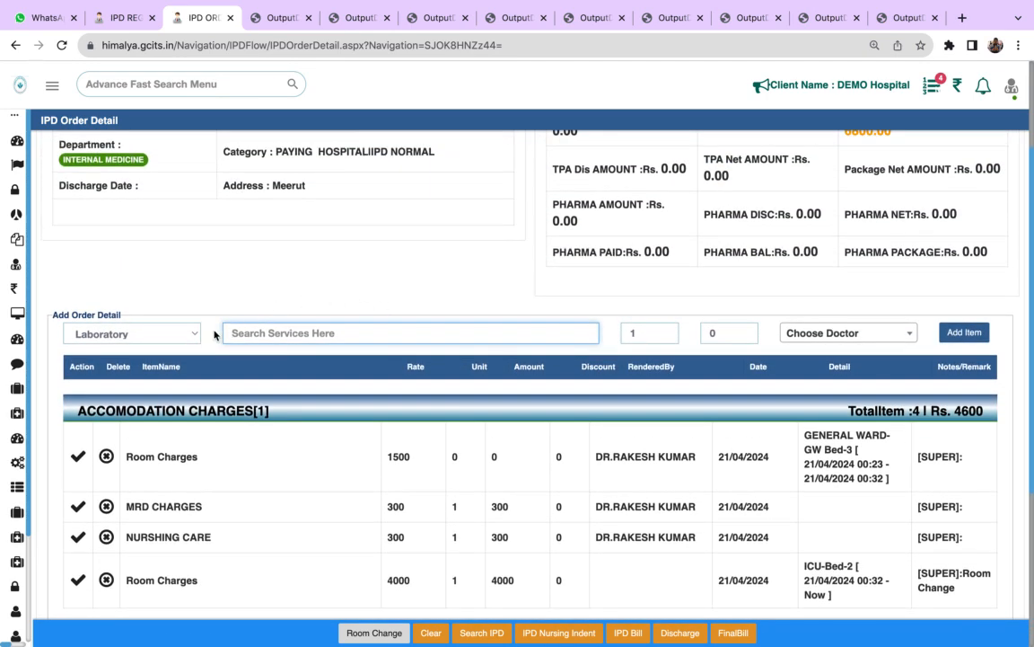
pyautogui.click(194, 334)
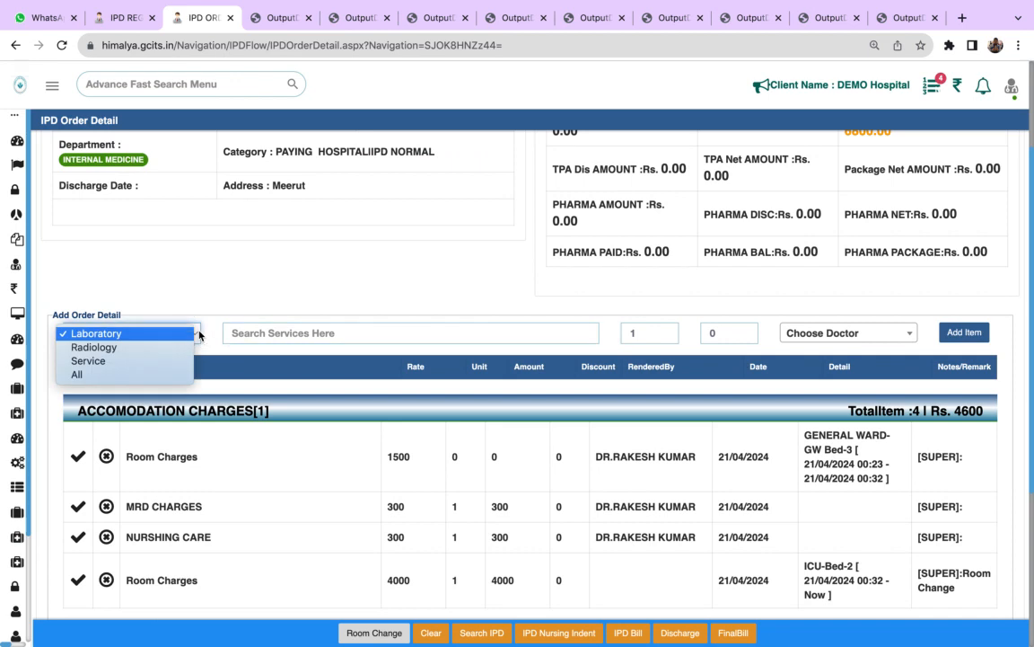
pyautogui.click(187, 348)
pyautogui.write('x-')
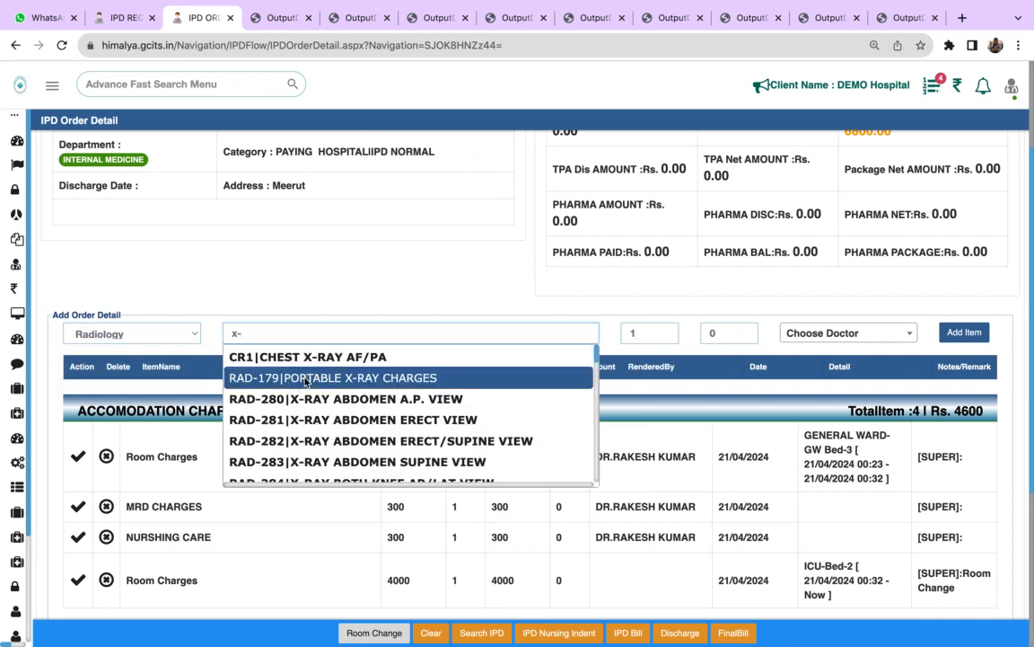
pyautogui.click(310, 378)
pyautogui.tripleClick(587, 326)
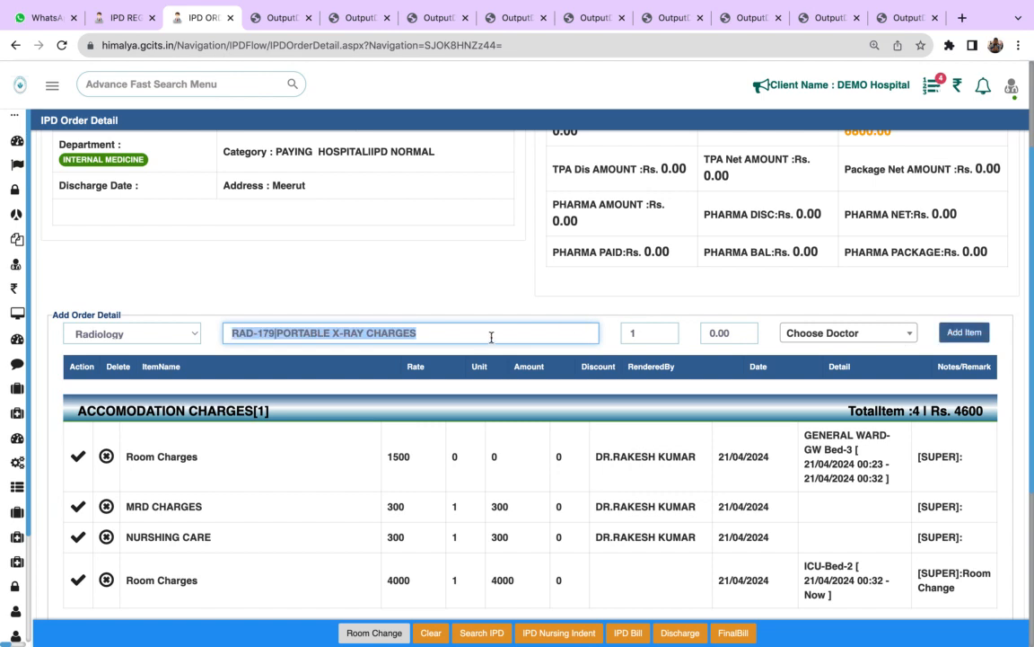
pyautogui.click(718, 333)
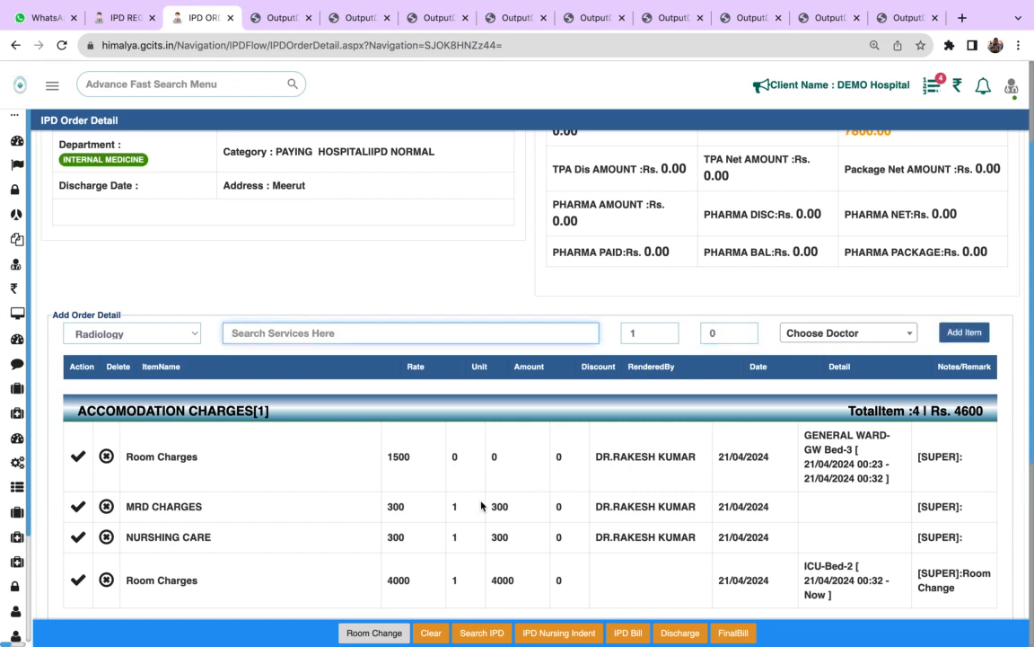
# - Find ne among the general services, add NEBULIZATION THERAPY to the IPD order and check the order's charge list
pyautogui.click(171, 332)
pyautogui.click(164, 348)
pyautogui.write('l')
pyautogui.press('BackSpace')
pyautogui.write('ne')
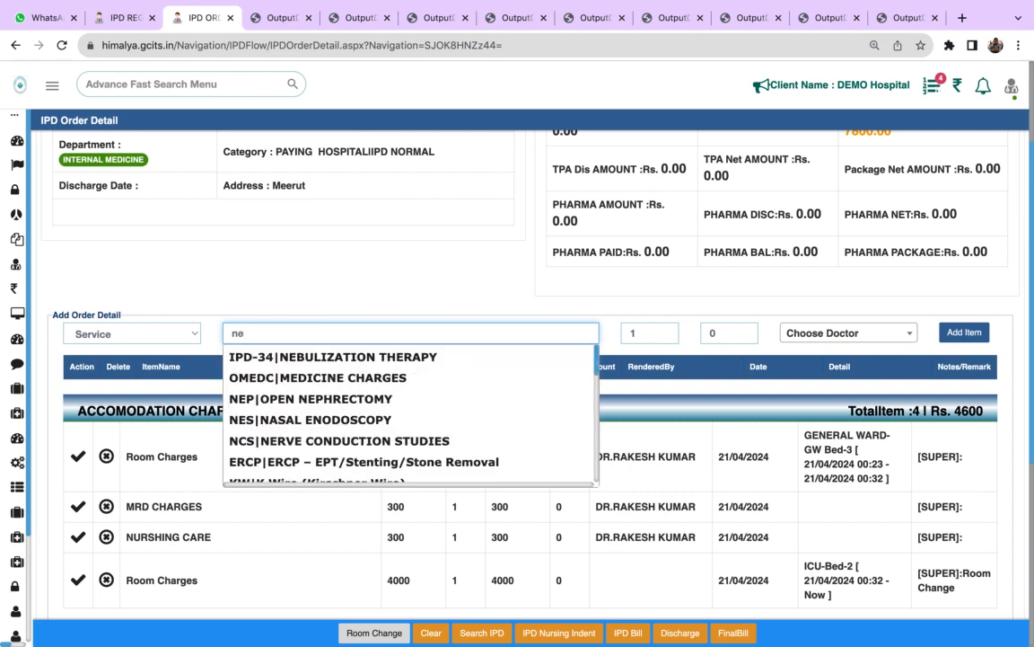
pyautogui.click(319, 358)
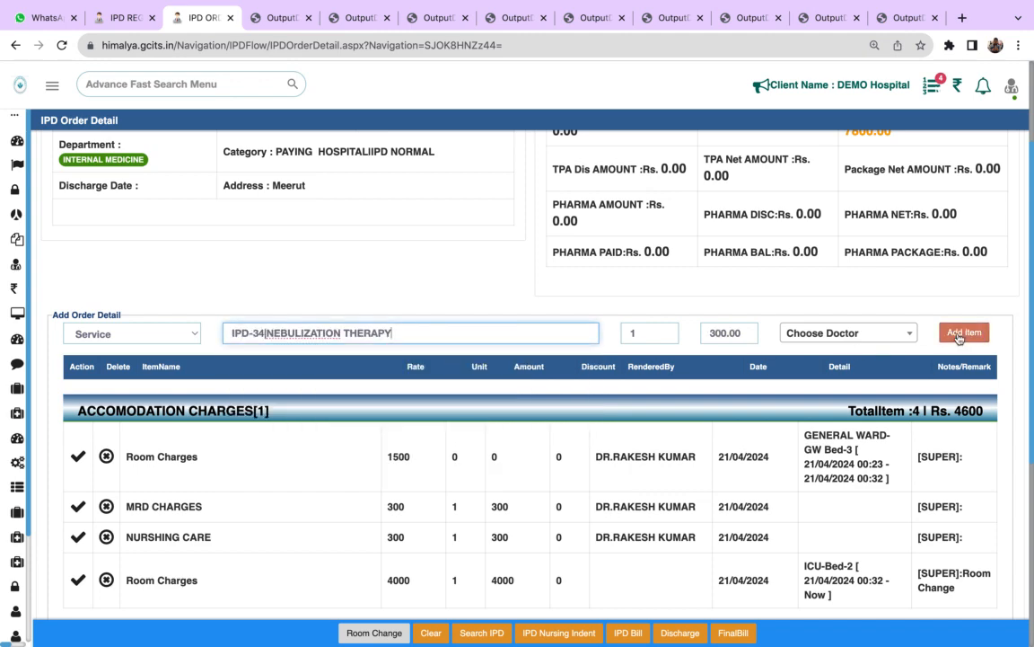
pyautogui.scroll(-5, 390, 404)
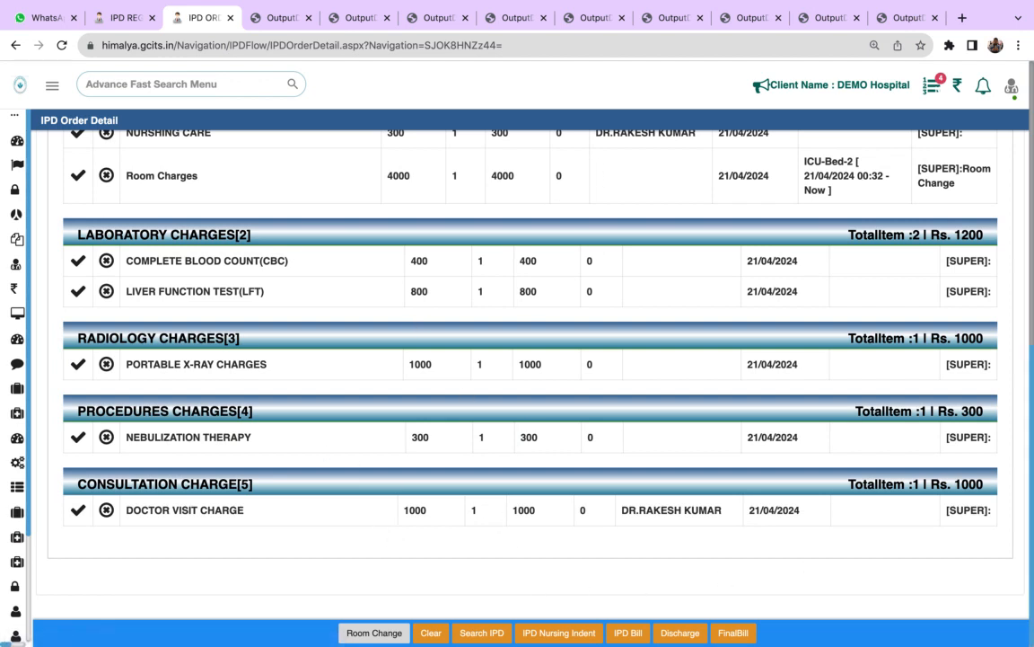
# - Review the IPD billing detail and itemised charges, and open the Sample Collect page by searching the application menu for sa
pyautogui.moveTo(1032, 355); pyautogui.dragTo(1019, 72)
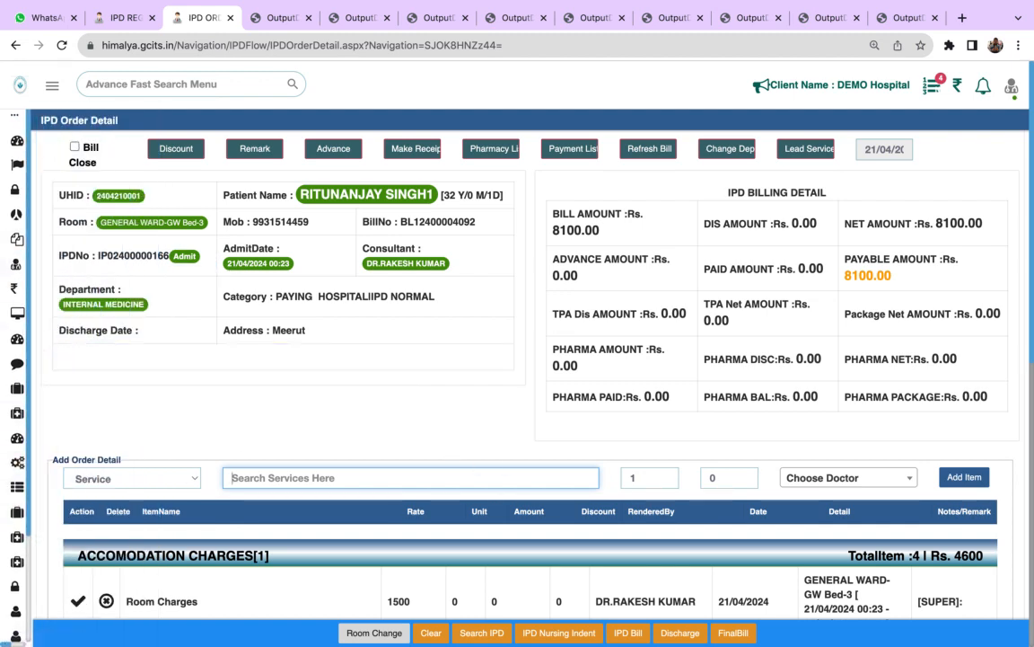
pyautogui.scroll(-1, 418, 451)
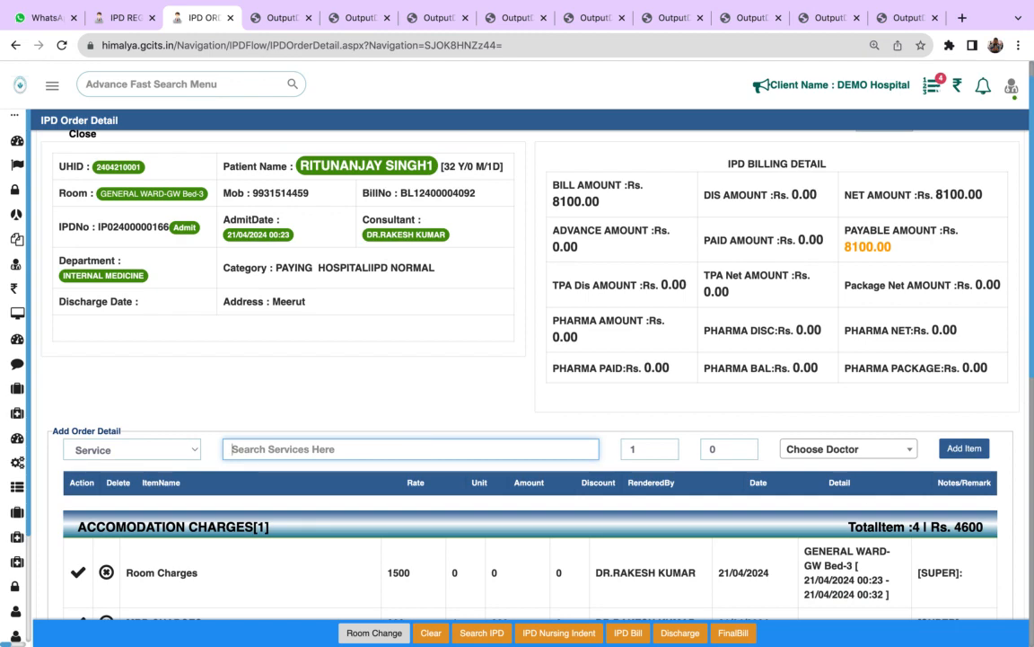
pyautogui.scroll(-5, 1024, 449)
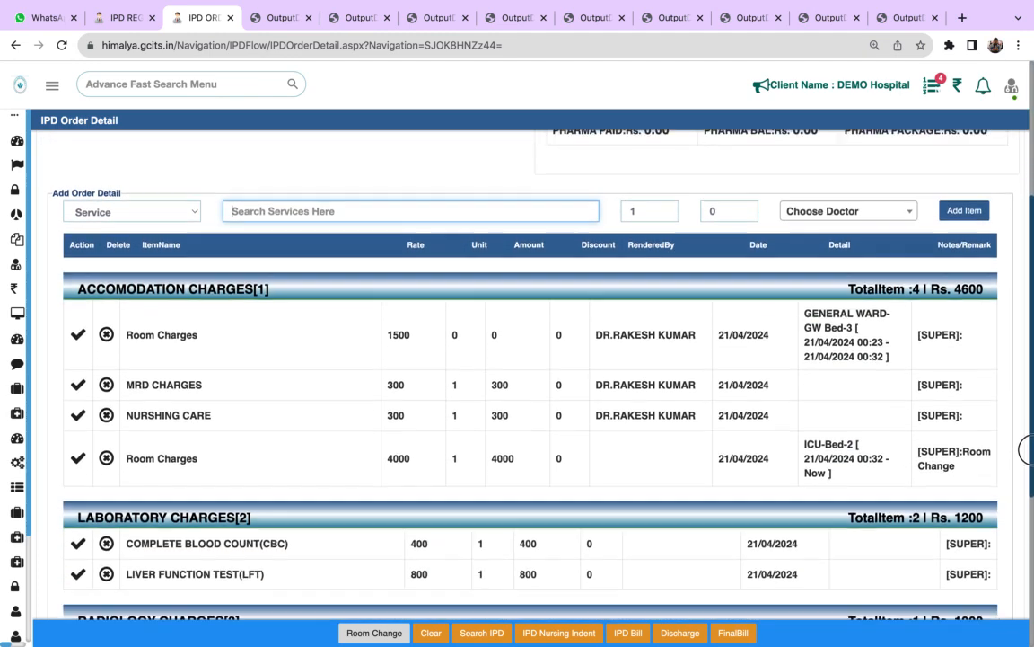
pyautogui.scroll(-1, 1023, 449)
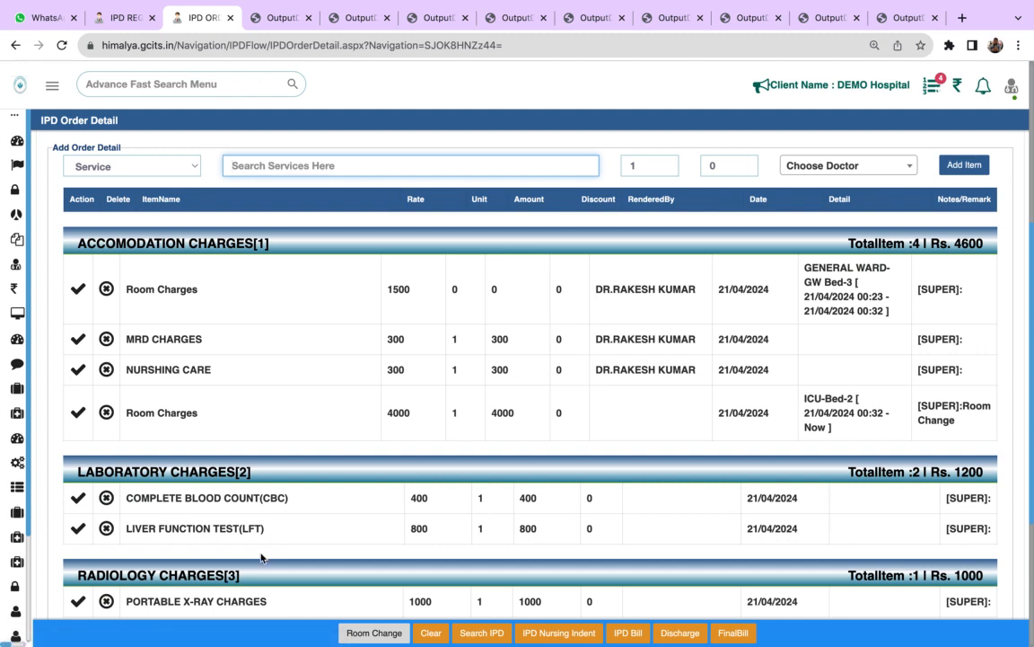
pyautogui.click(115, 78)
pyautogui.write('la')
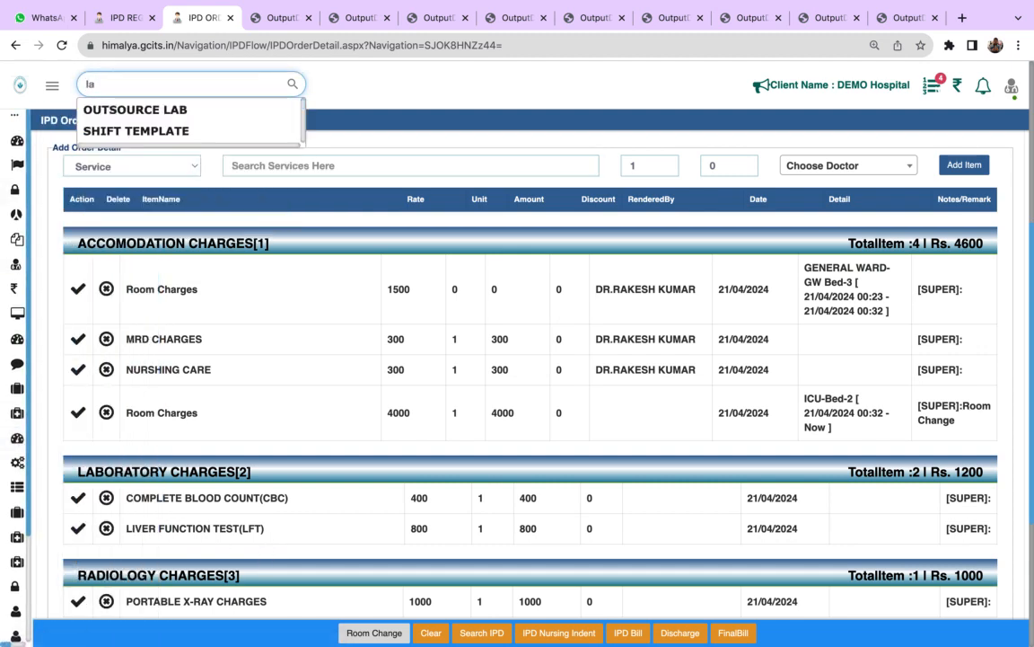
pyautogui.press('BackSpace')
pyautogui.press('BackSpace')
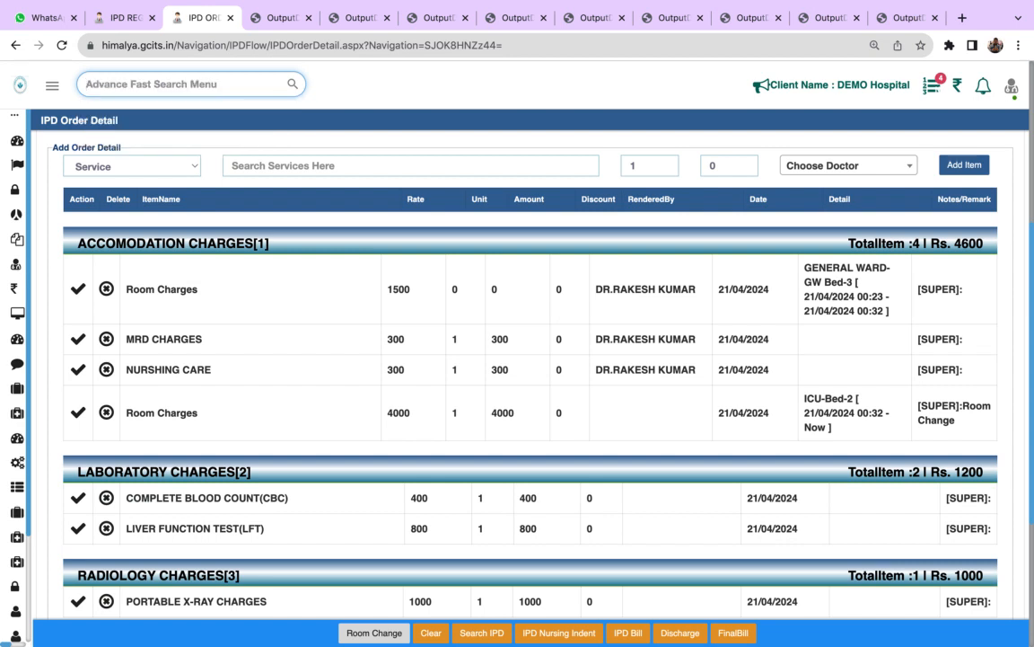
pyautogui.write('sa')
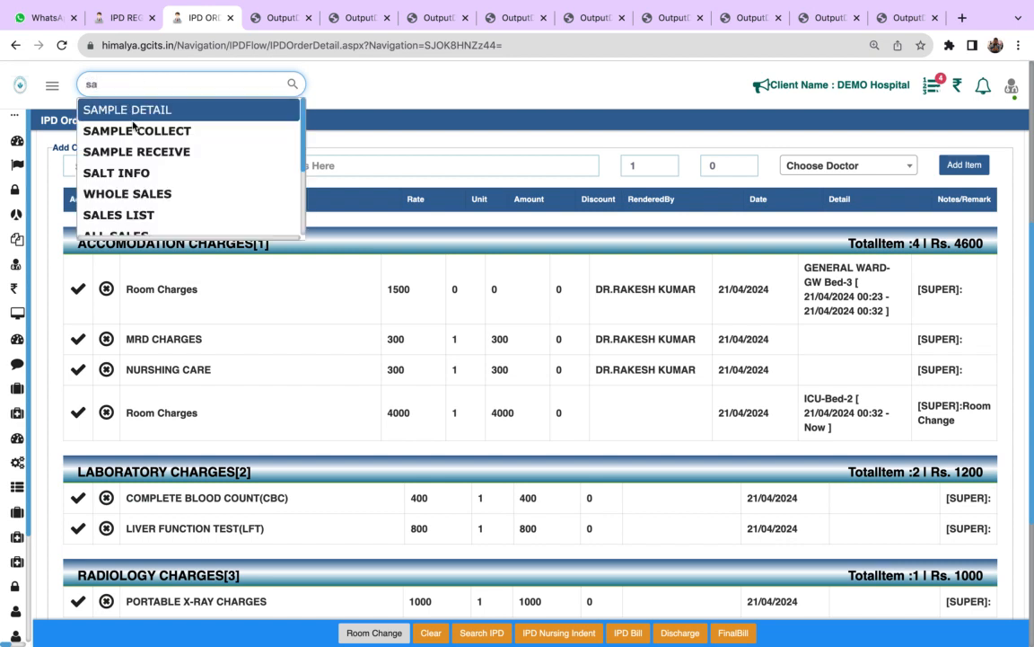
pyautogui.click(133, 131)
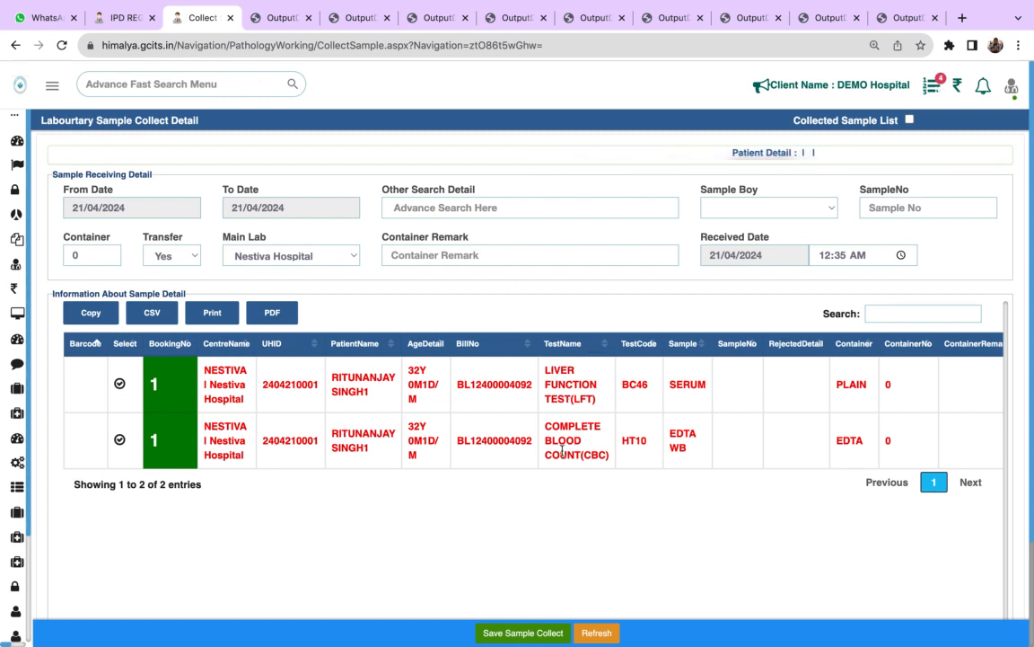
# - Select the LIVER FUNCTION TEST(LFT) sample, switch to the COMPLETE BLOOD COUNT(CBC) sample and save its sample collection
pyautogui.click(119, 385)
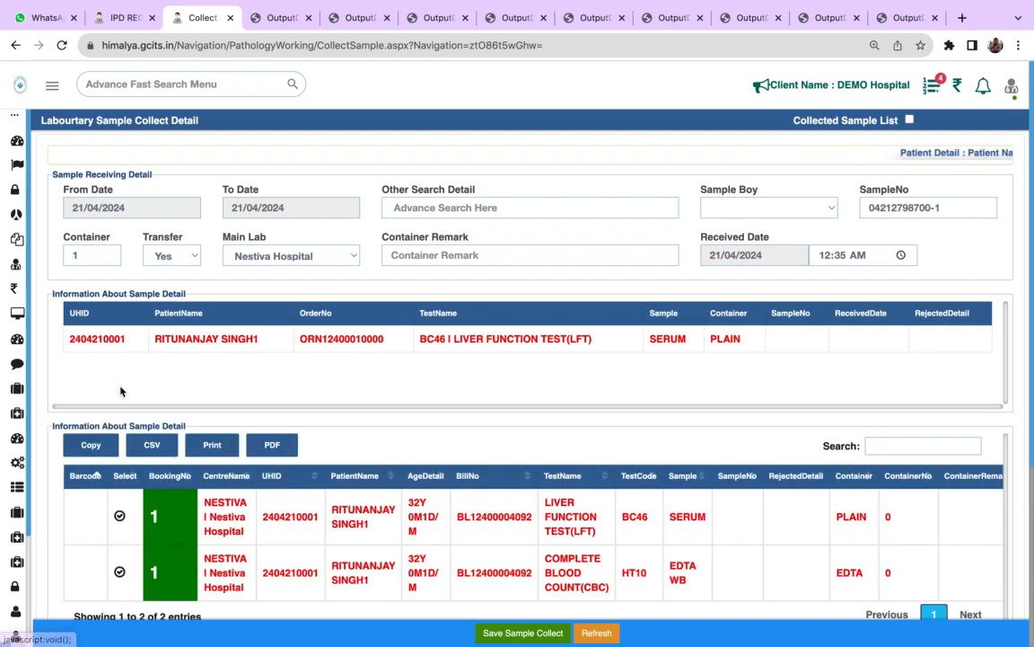
pyautogui.click(813, 211)
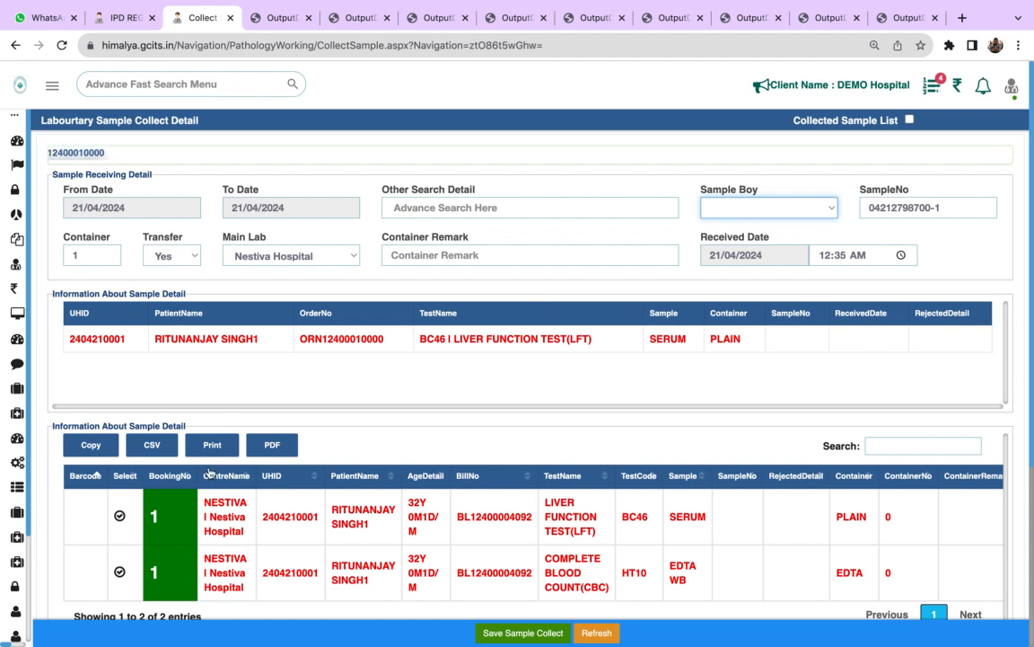
pyautogui.click(119, 572)
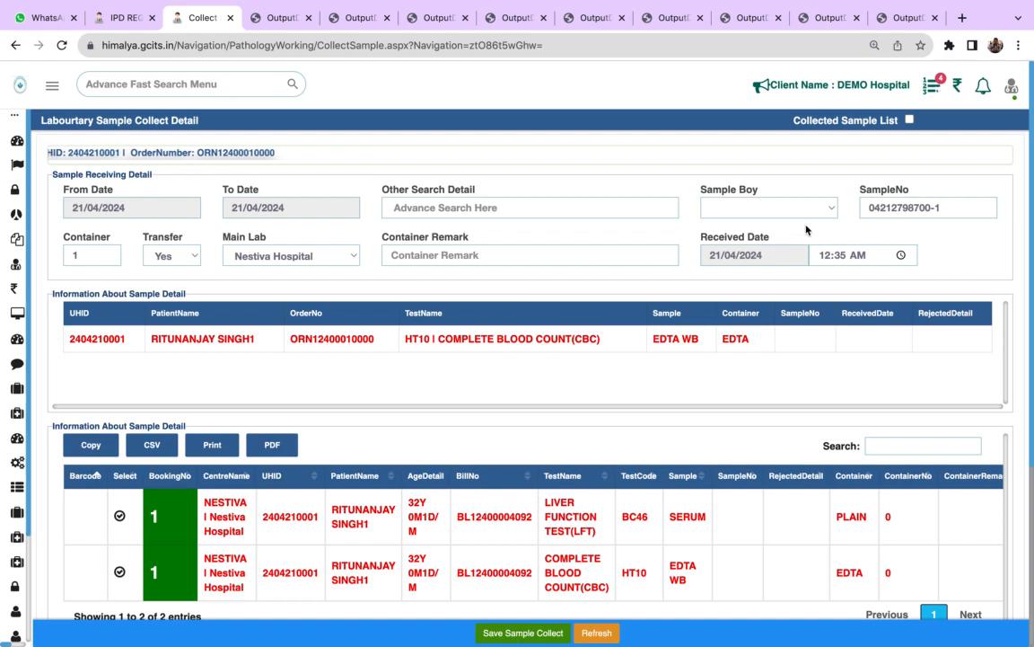
pyautogui.moveTo(3, 140)
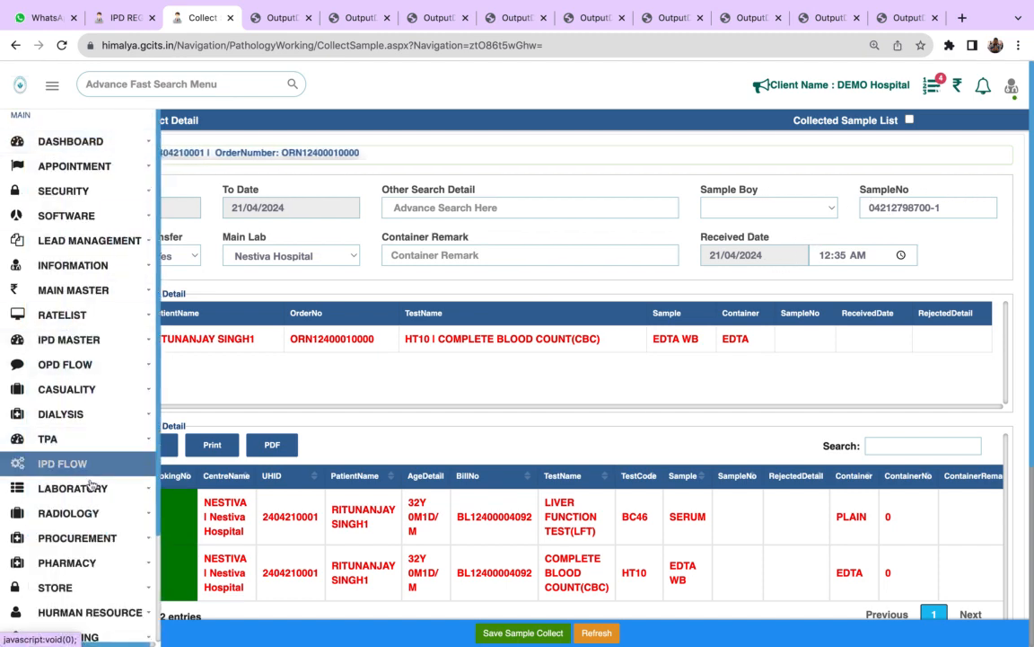
pyautogui.click(90, 490)
pyautogui.click(217, 84)
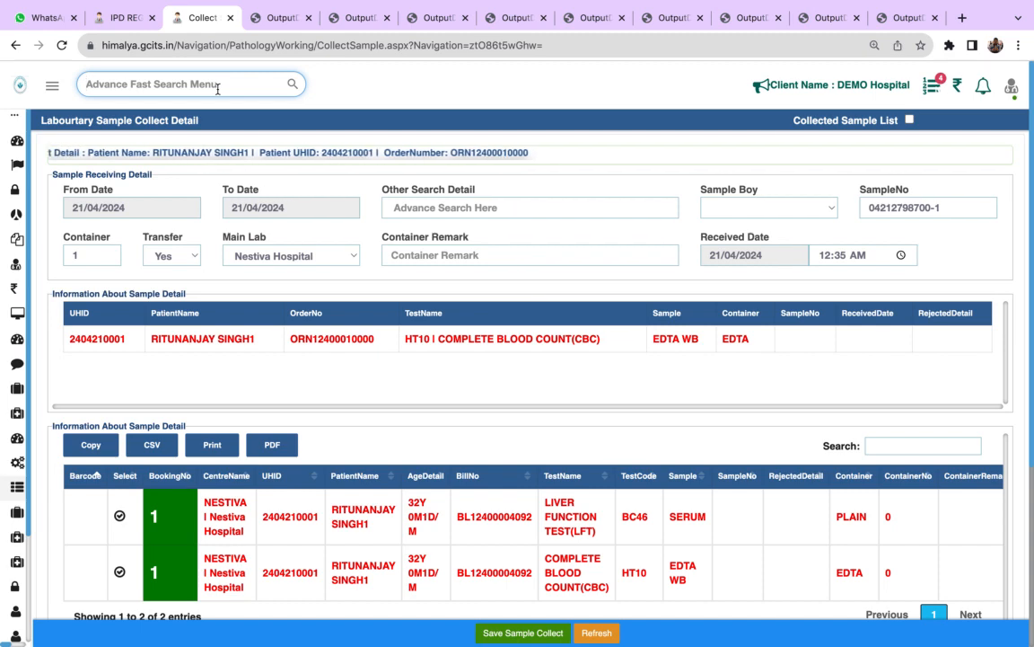
pyautogui.click(516, 631)
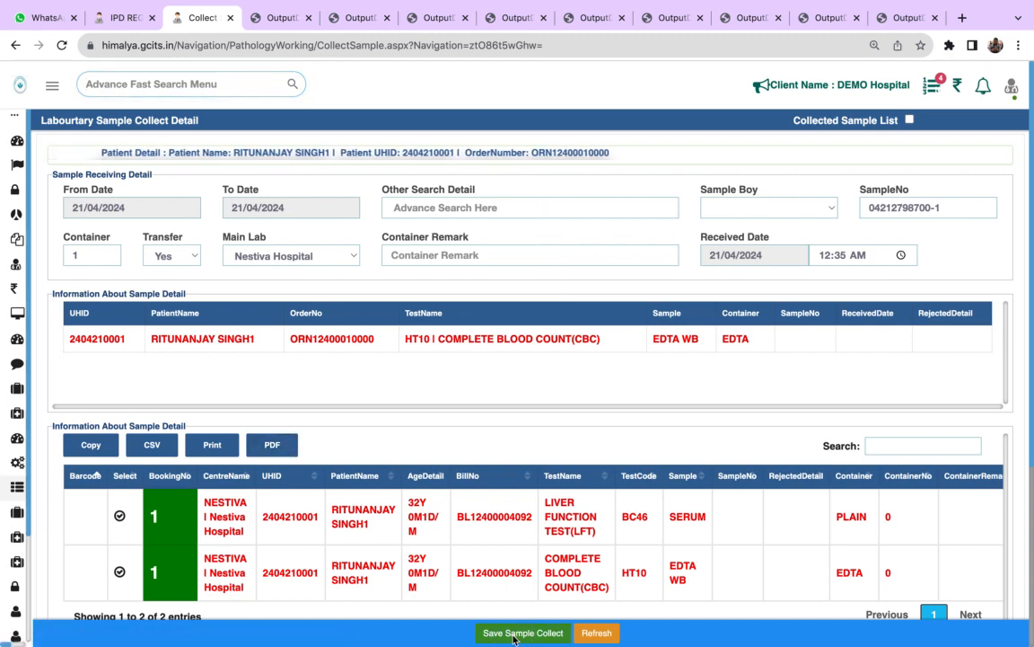
pyautogui.click(647, 131)
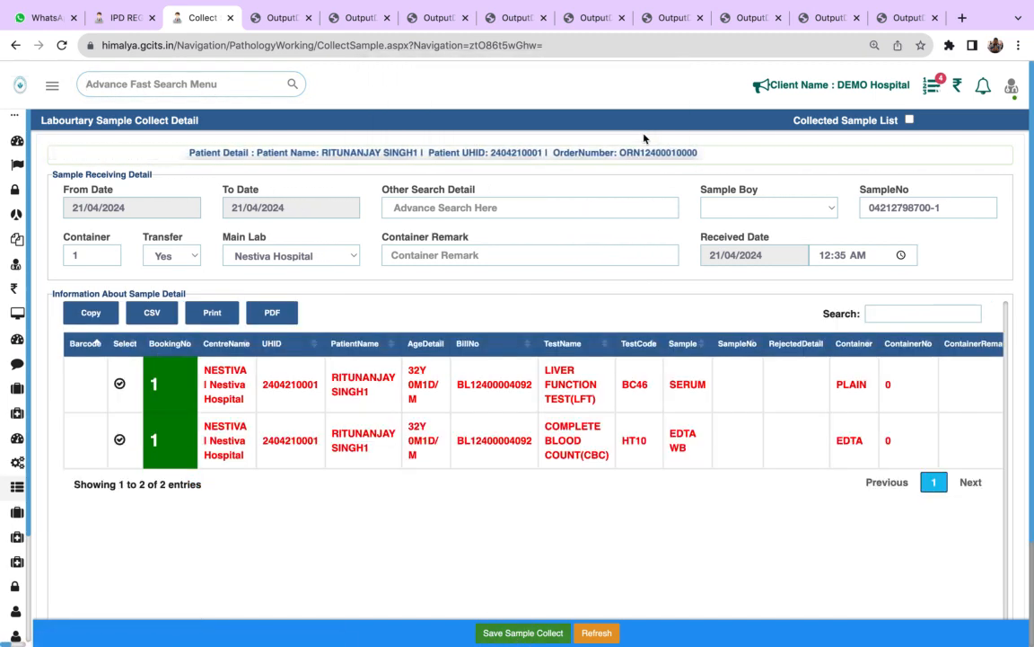
# - Look for the laboratory workload and open the Test Workload page by searching the application menu for test
pyautogui.moveTo(16, 213)
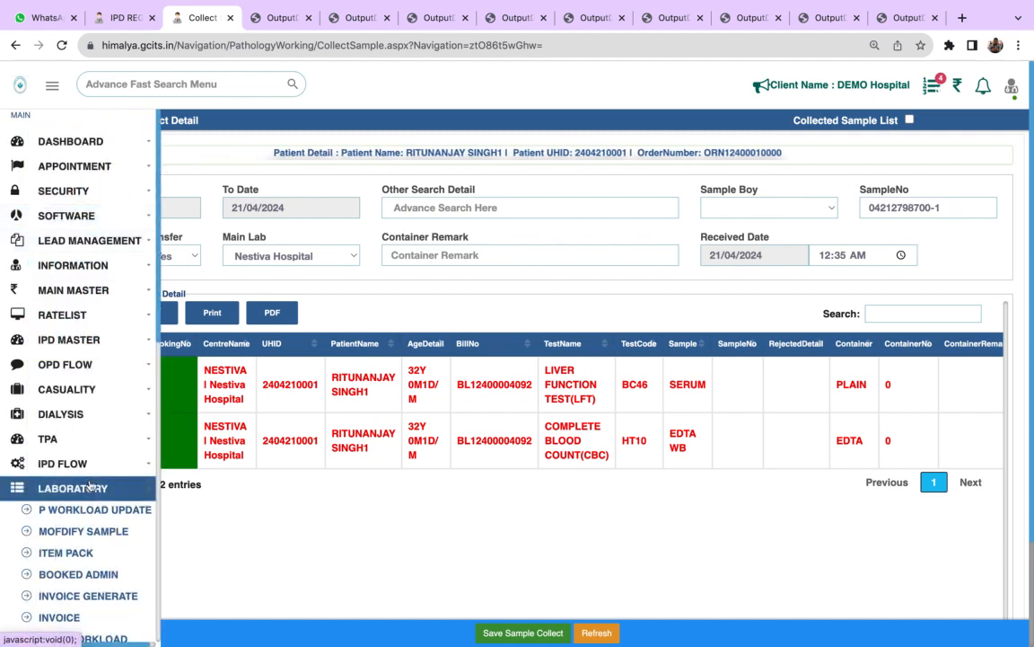
pyautogui.click(59, 487)
pyautogui.click(183, 85)
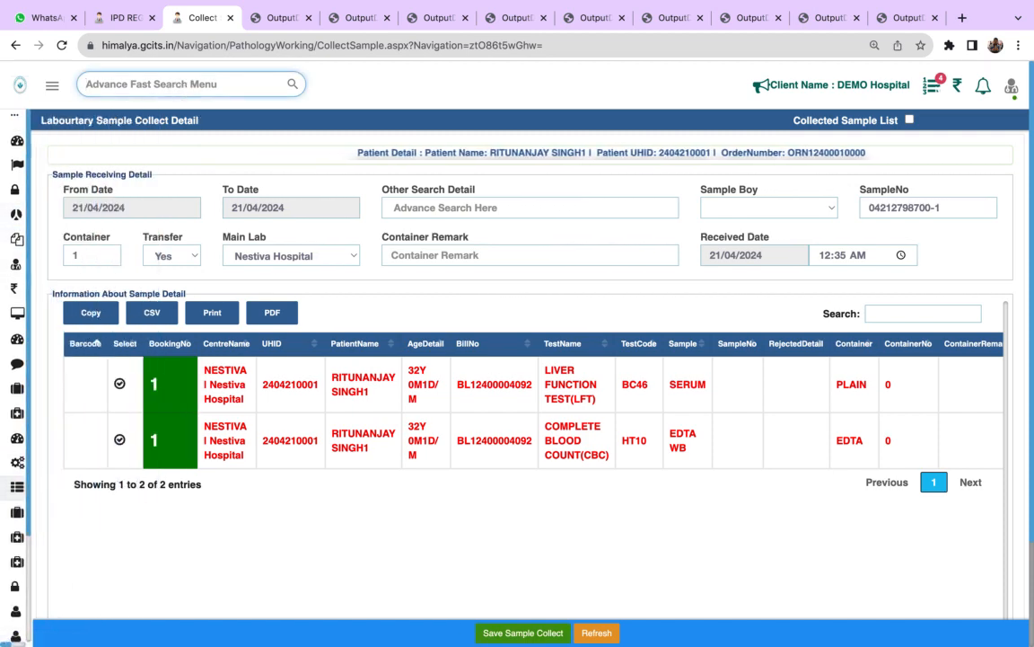
pyautogui.write('sa')
pyautogui.press('BackSpace')
pyautogui.press('BackSpace')
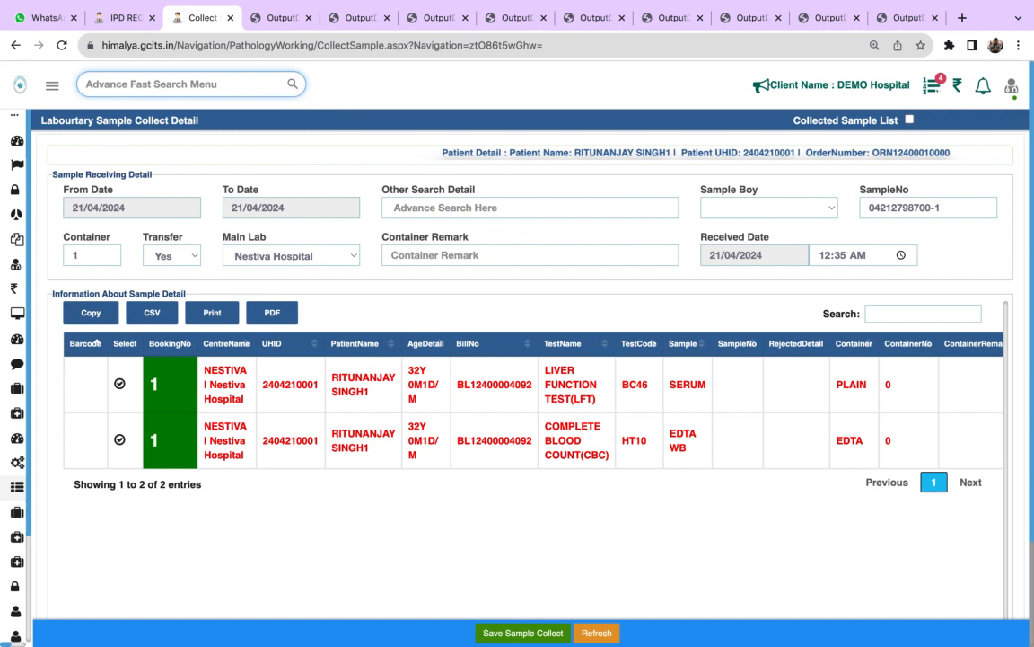
pyautogui.write('lab')
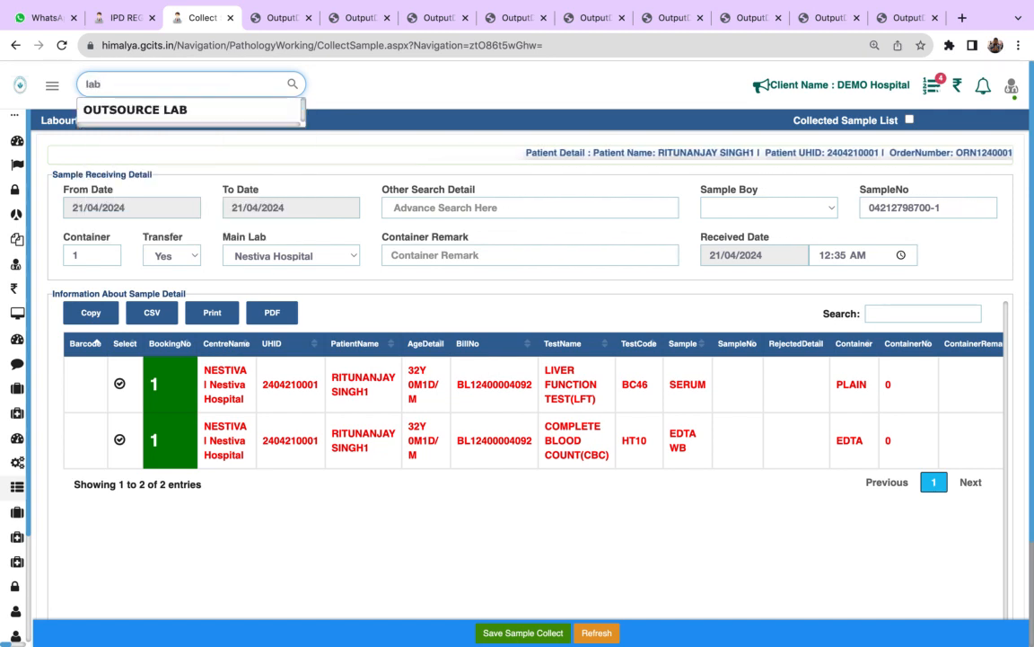
pyautogui.press('BackSpace')
pyautogui.press('BackSpace')
pyautogui.press('BackSpace')
pyautogui.write('test')
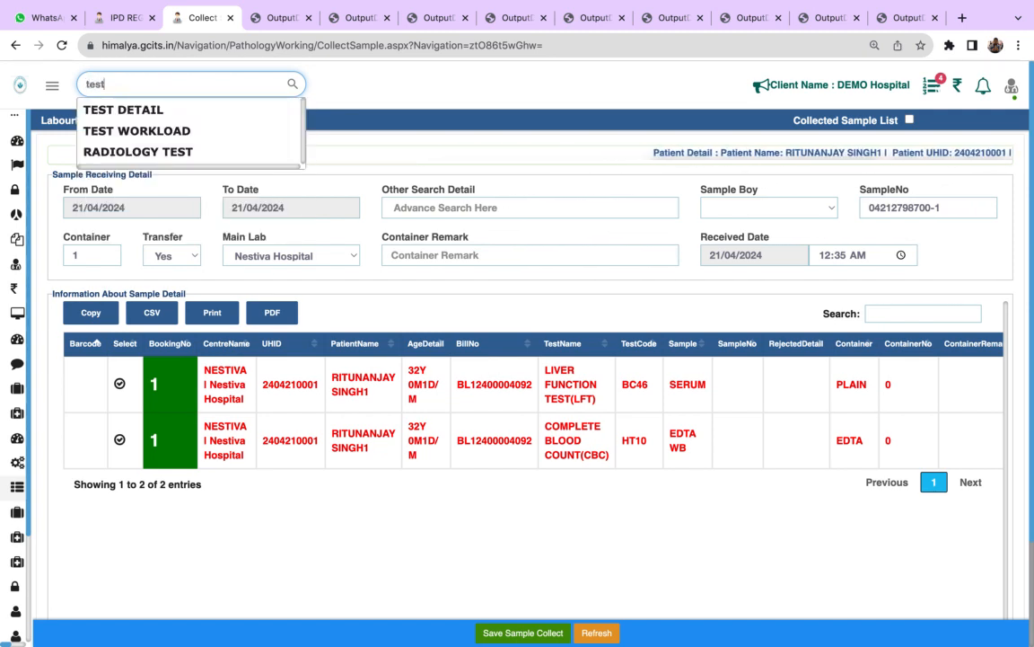
pyautogui.click(169, 131)
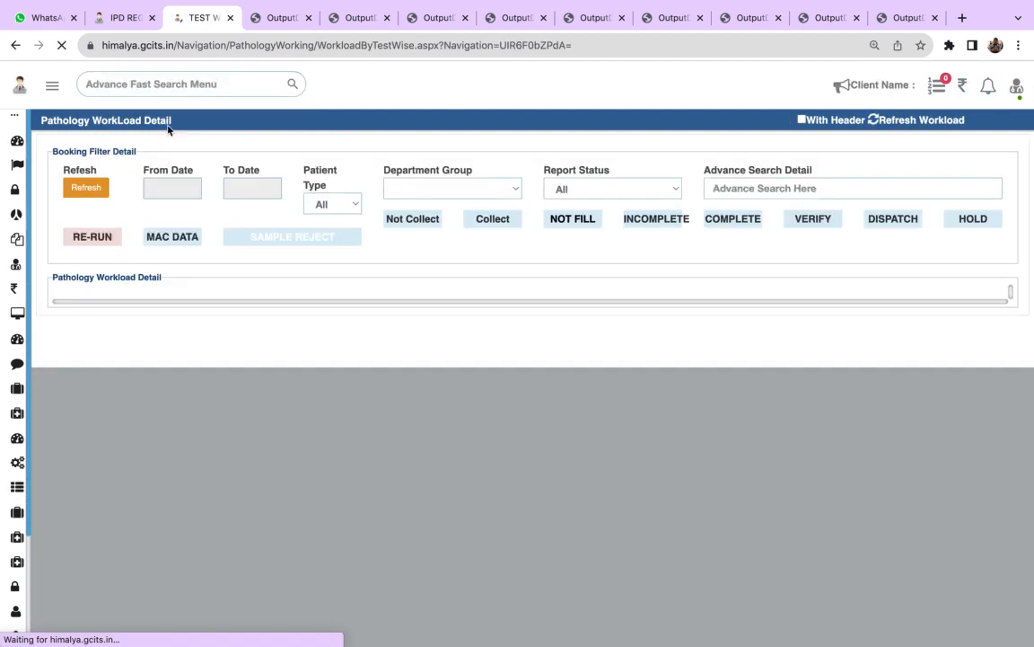
# - Set the pathology workload filter's From Date to 01/03/2024
pyautogui.click(157, 186)
pyautogui.click(173, 260)
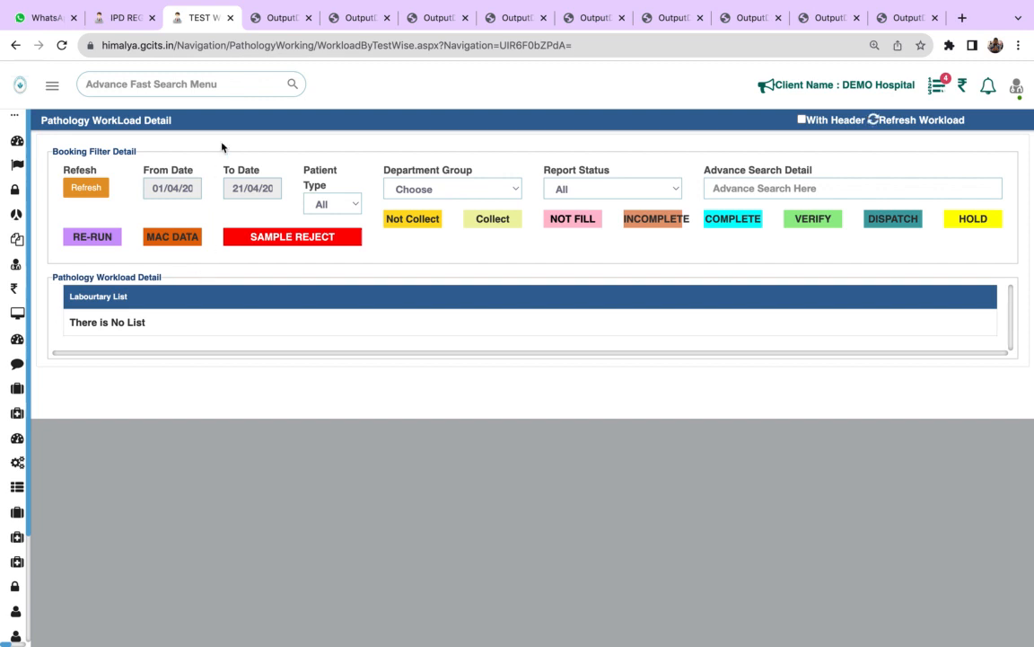
pyautogui.click(171, 188)
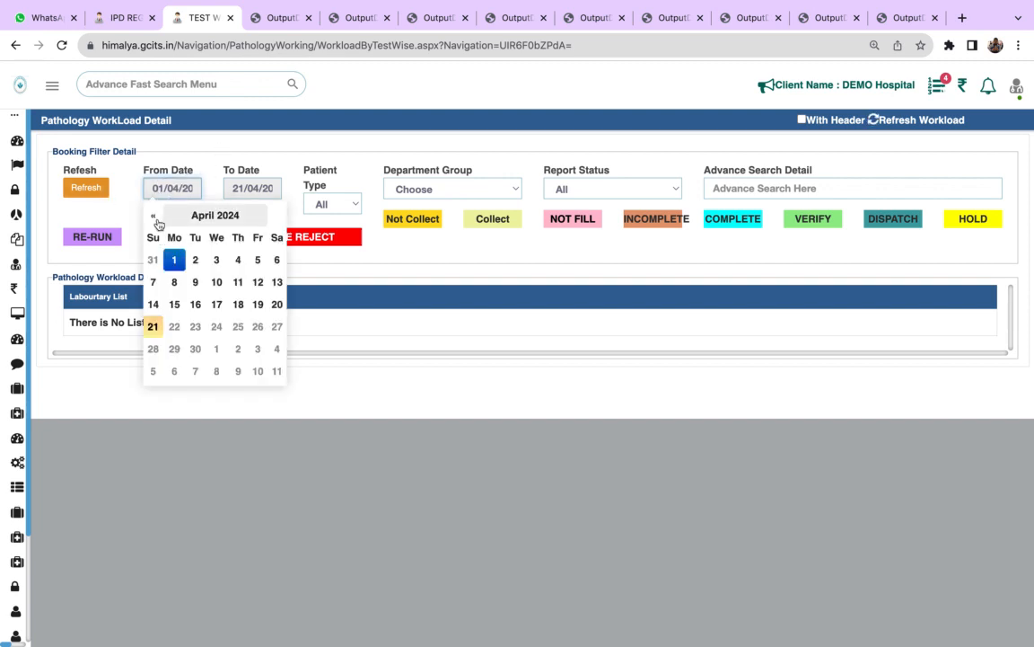
pyautogui.click(154, 216)
pyautogui.click(258, 260)
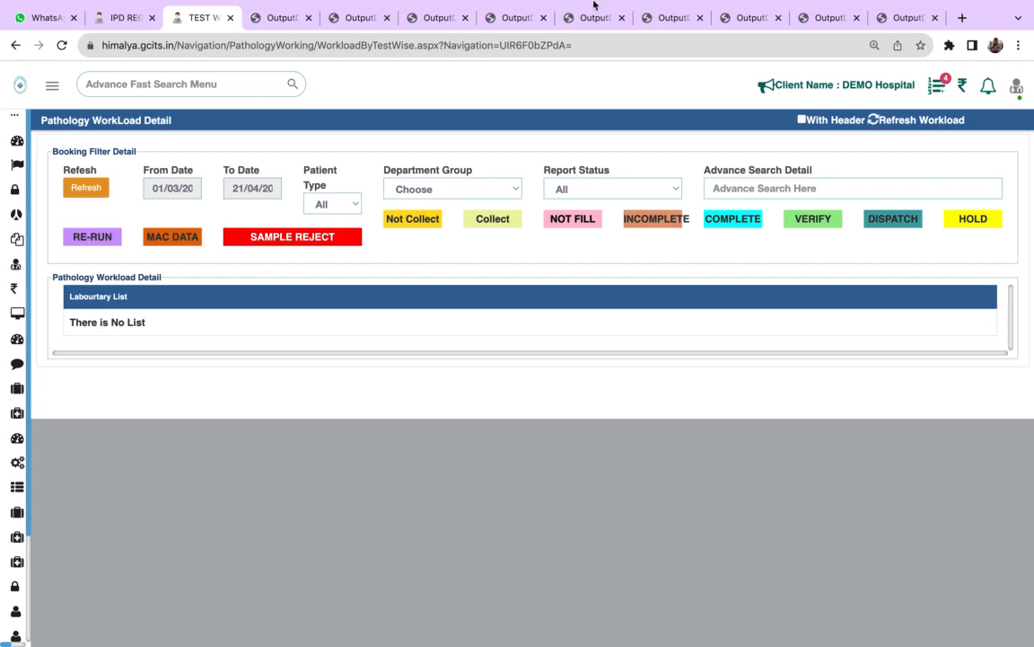
# - Save the sample collection for the LIVER FUNCTION TEST(LFT) sample and for the COMPLETE BLOOD COUNT(CBC) sample
pyautogui.moveTo(628, 7)
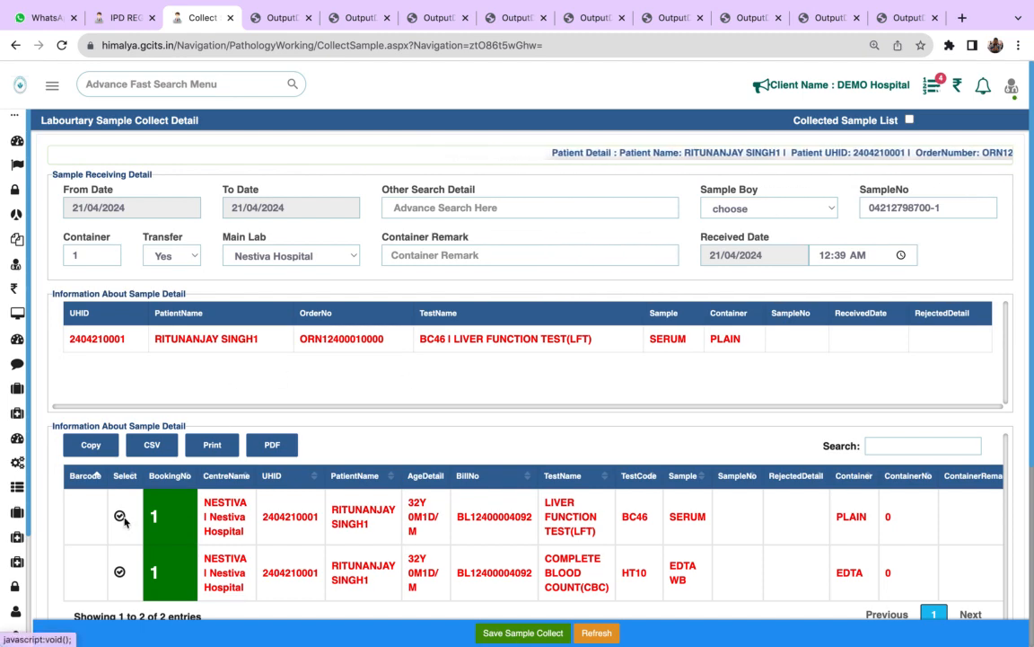
pyautogui.click(525, 634)
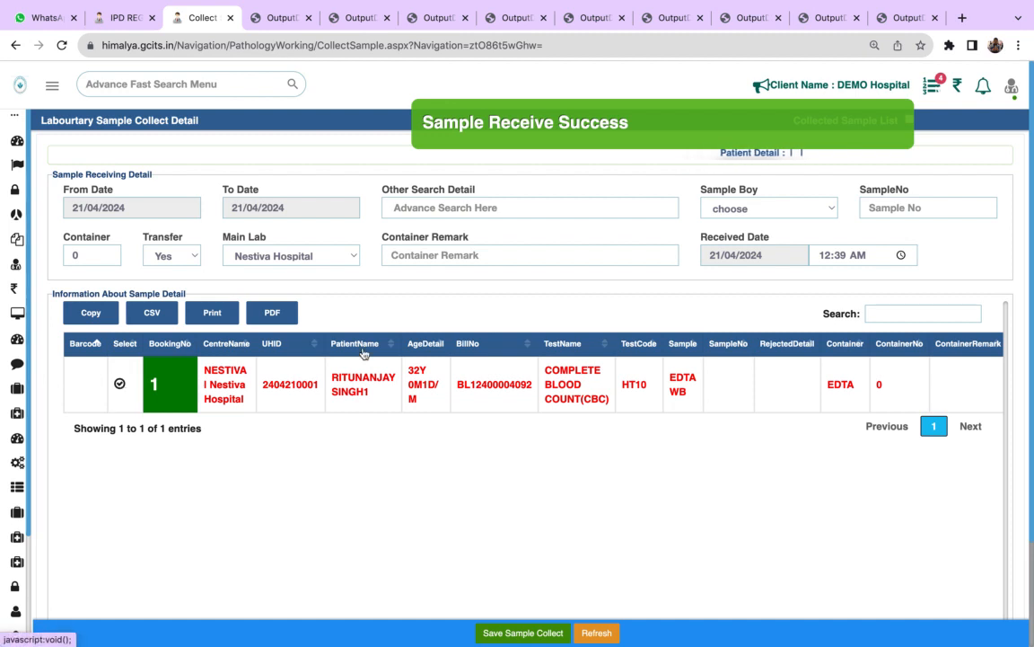
pyautogui.click(120, 385)
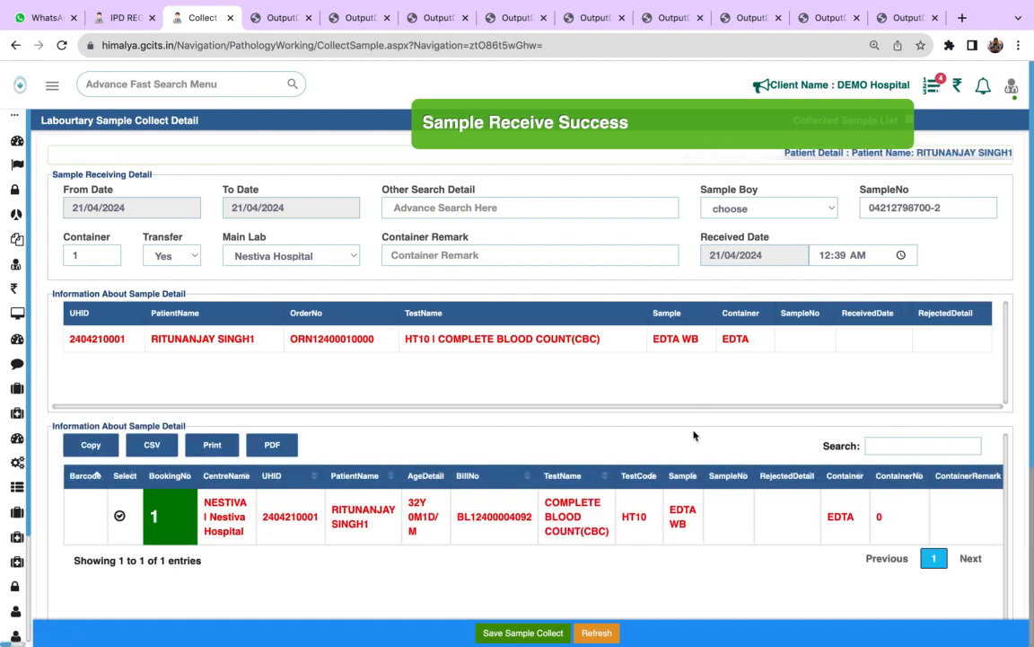
pyautogui.click(513, 632)
# - Open the Bulk Sample Receiving page by searching the application menu for samp, and save the receipt of all listed samples
pyautogui.click(180, 84)
pyautogui.write('samp')
pyautogui.click(176, 154)
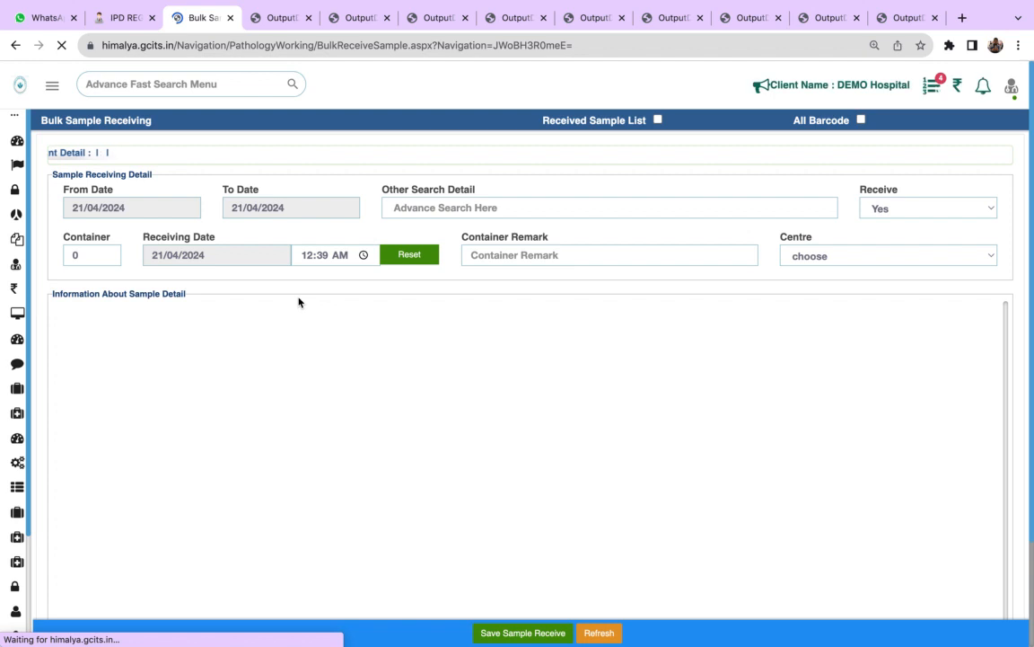
pyautogui.click(117, 351)
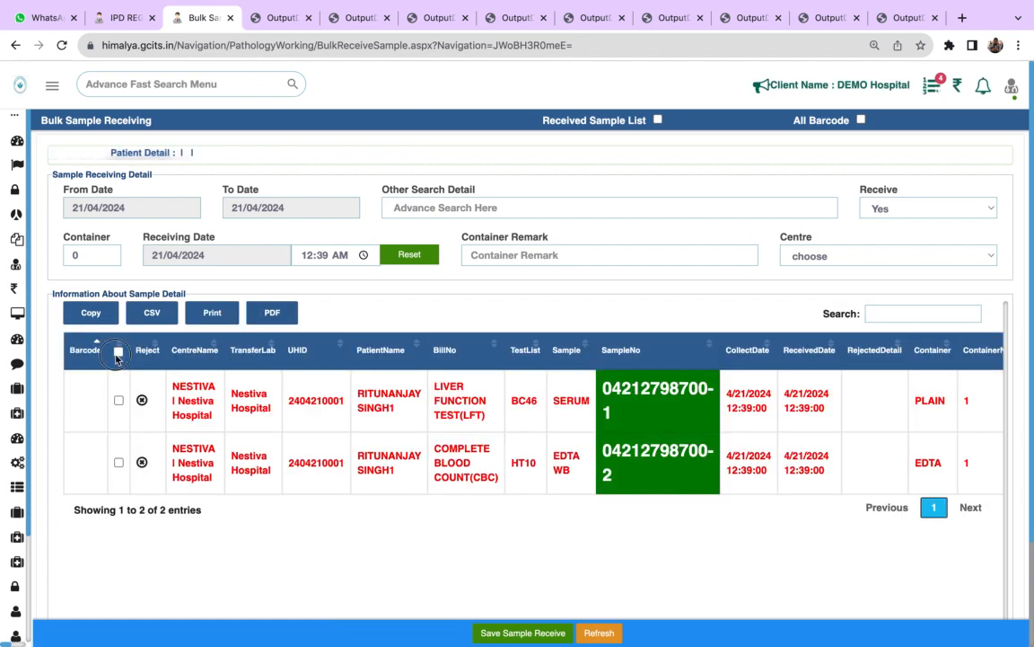
pyautogui.click(507, 632)
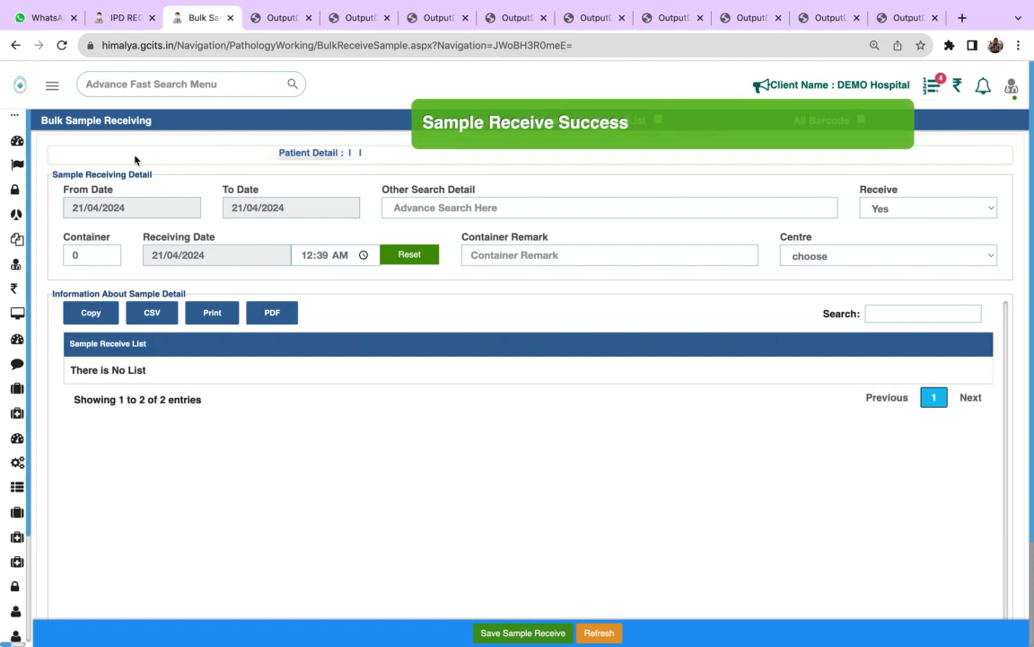
pyautogui.click(149, 83)
pyautogui.write('test')
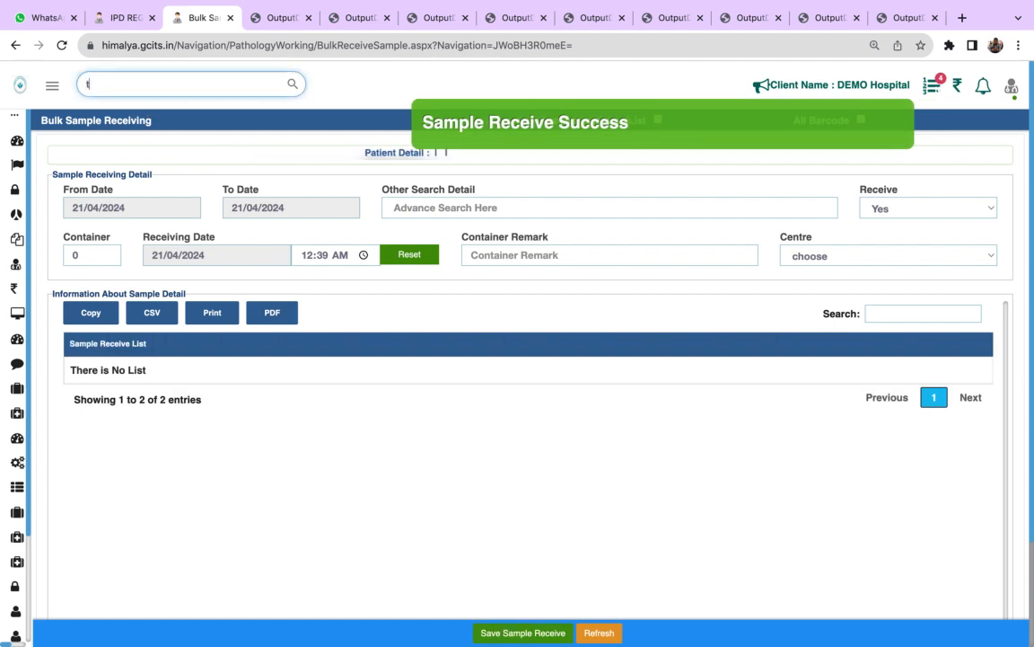
pyautogui.click(149, 111)
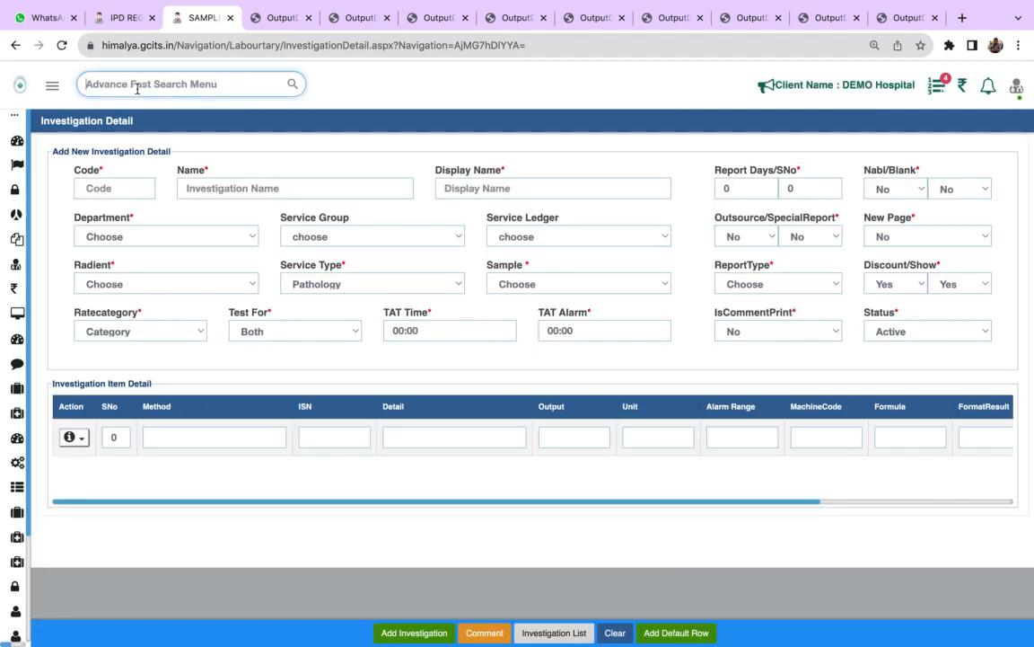
# - Open the Test Workload page by searching the application menu for test
pyautogui.click(137, 86)
pyautogui.write('test')
pyautogui.click(121, 131)
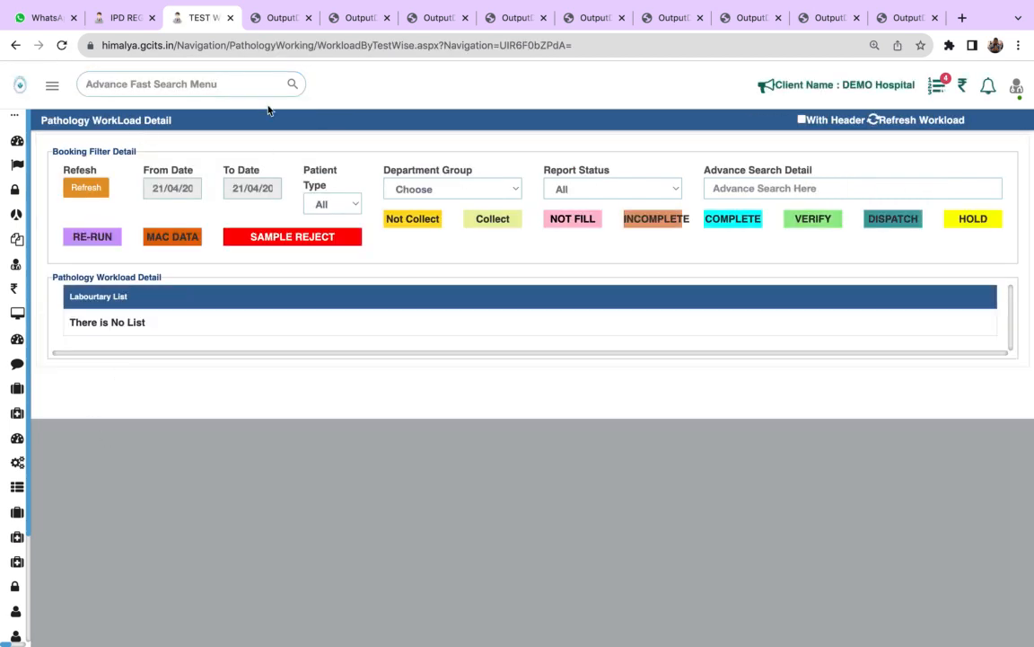
# - Open result entry for the second booking's COMPLETE HAEMOGRAM (CBC), and enter 12 for Hemoglobin (Hb) and 12000 for Total Leucocytes Count (TLC)
pyautogui.moveTo(566, 4)
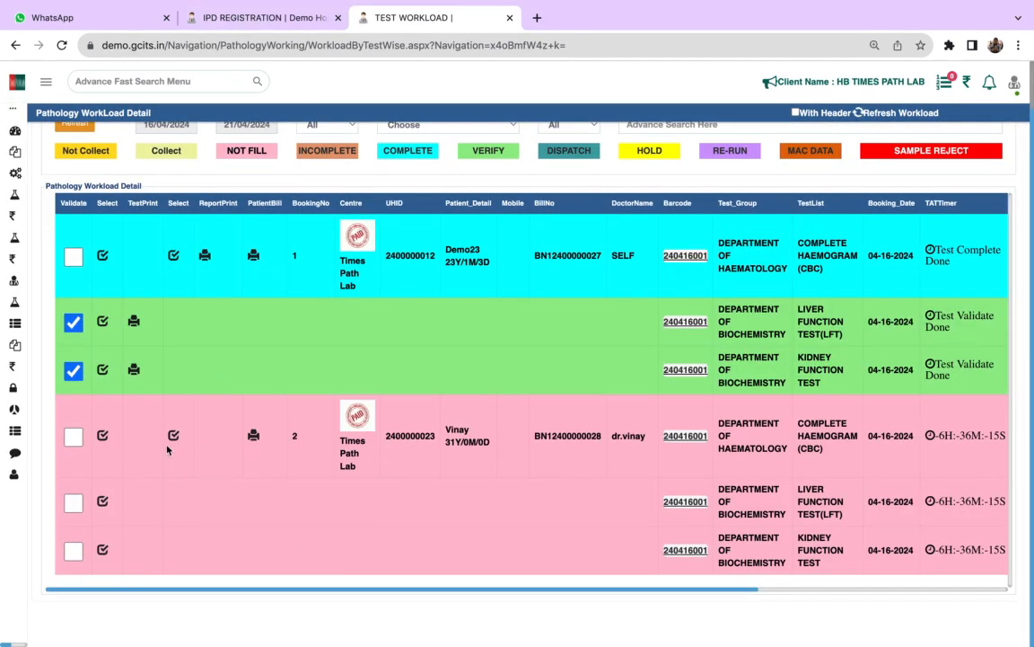
pyautogui.click(104, 437)
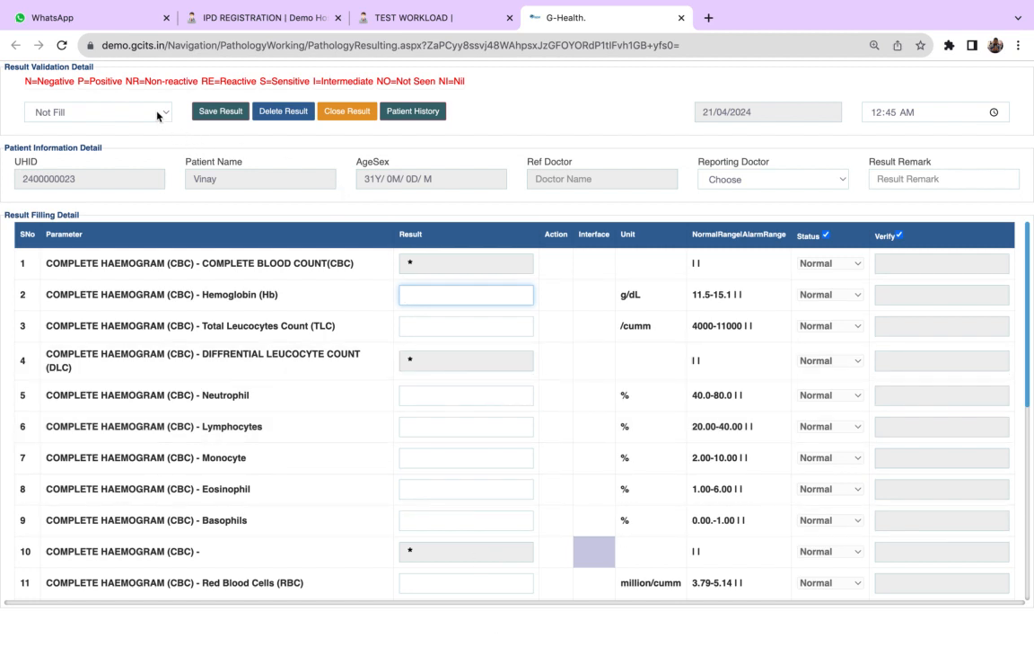
pyautogui.write('12')
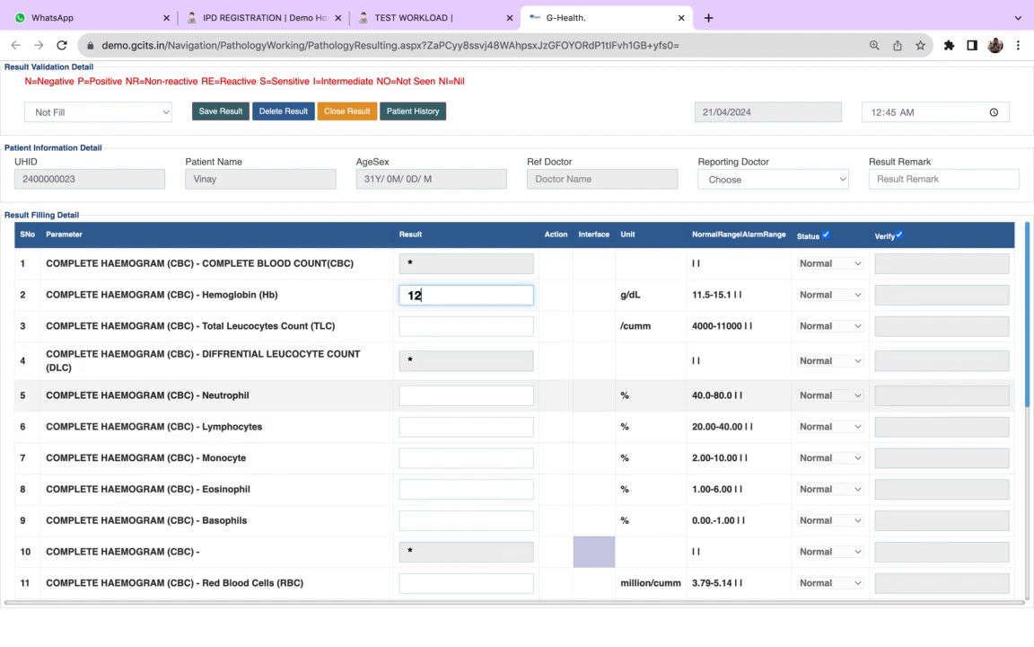
pyautogui.click(429, 326)
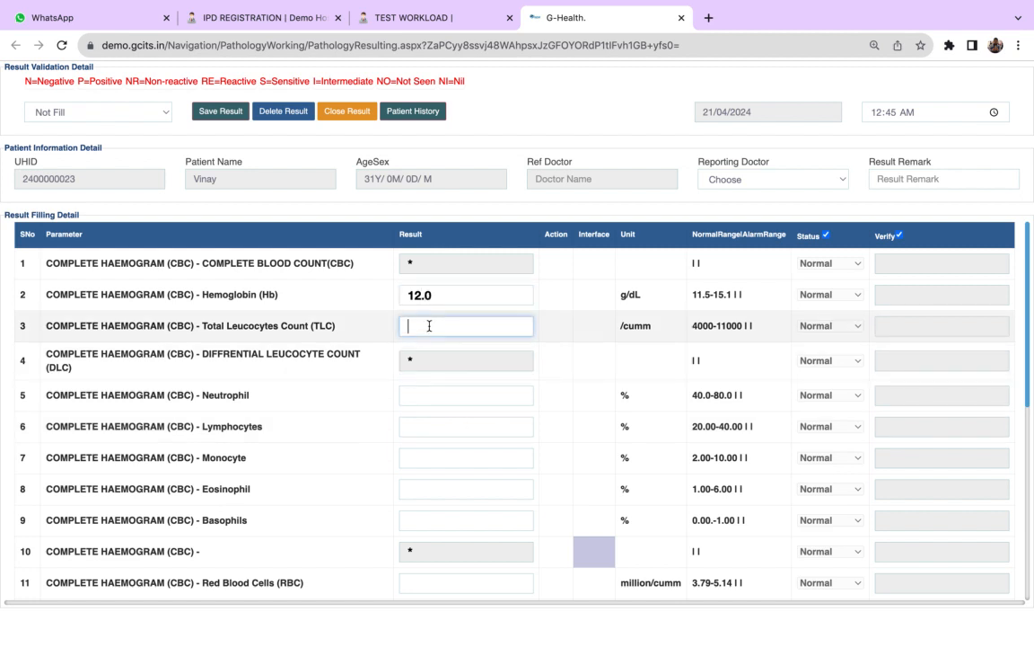
pyautogui.write('12000')
pyautogui.press('Tab')
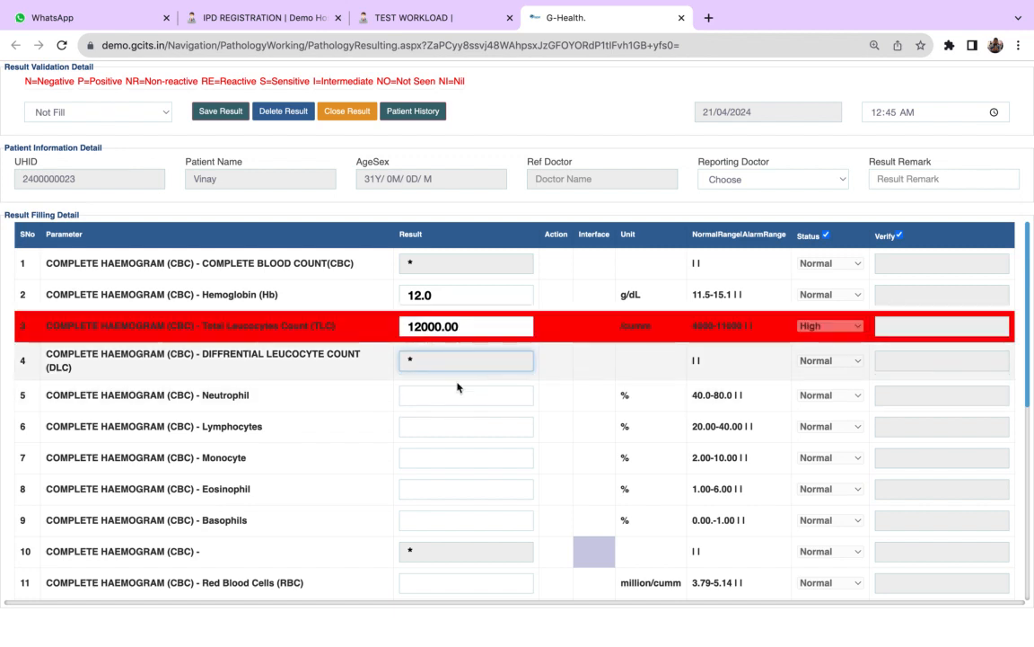
# - Change the Hemoglobin (Hb) result to 10
pyautogui.click(425, 396)
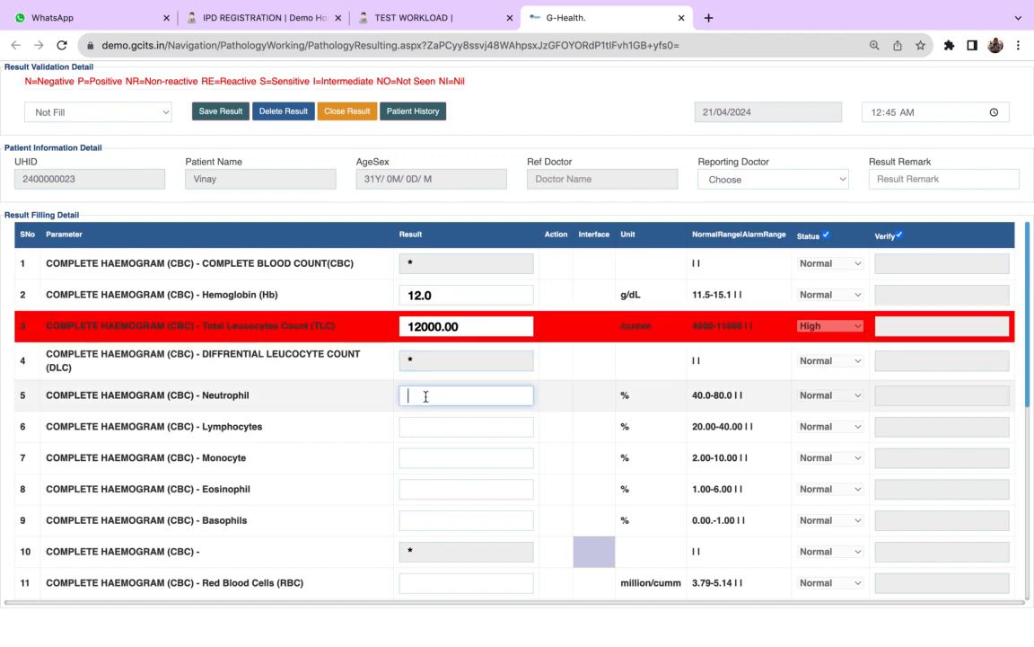
pyautogui.click(421, 294)
pyautogui.press('BackSpace')
pyautogui.write('0')
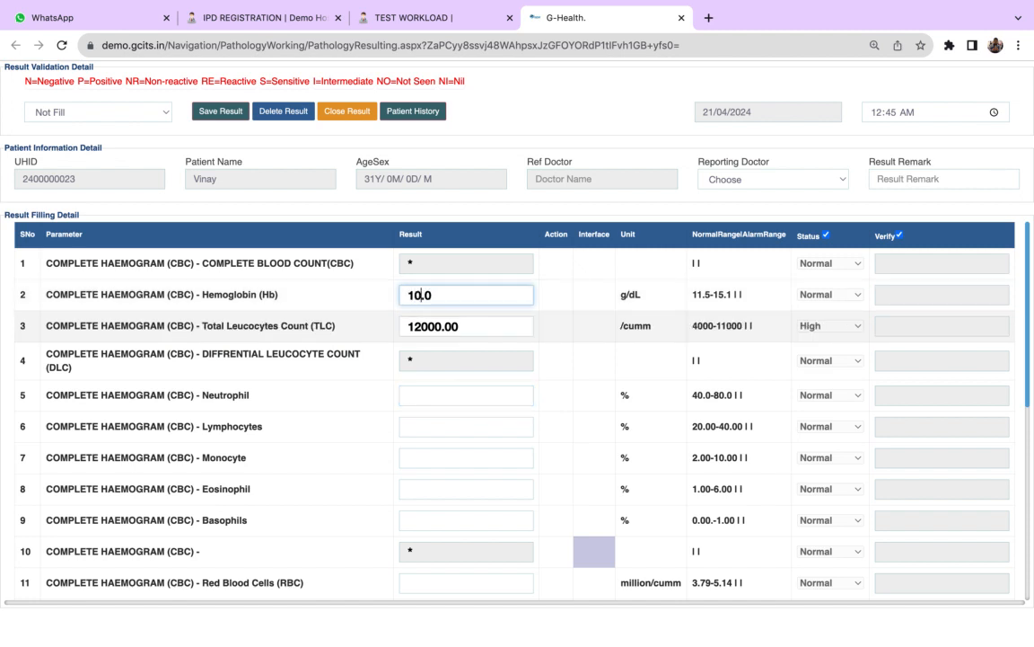
pyautogui.press('Return')
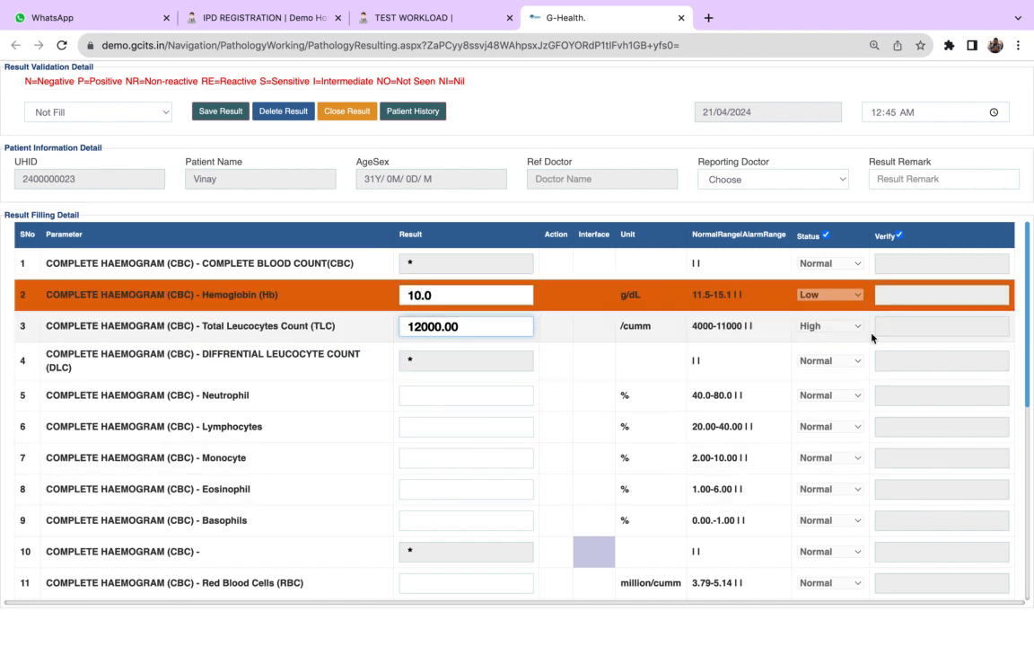
# - Enter the differential count results: Neutrophil 60, Lymphocytes 30, Monocyte 10 and Eosinophil 10
pyautogui.click(412, 395)
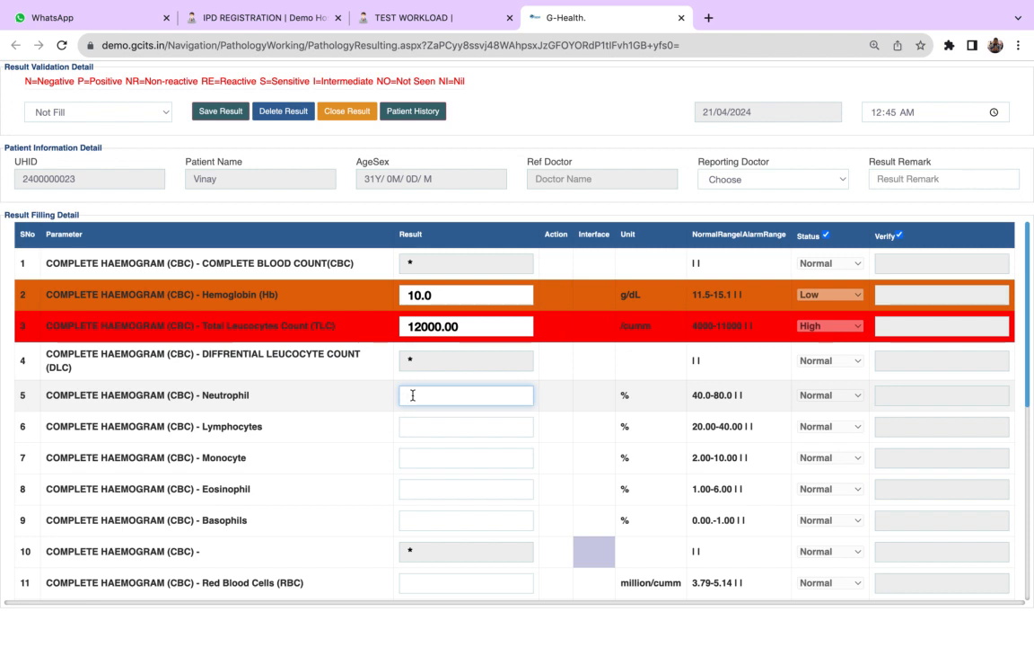
pyautogui.write('60')
pyautogui.press('Tab')
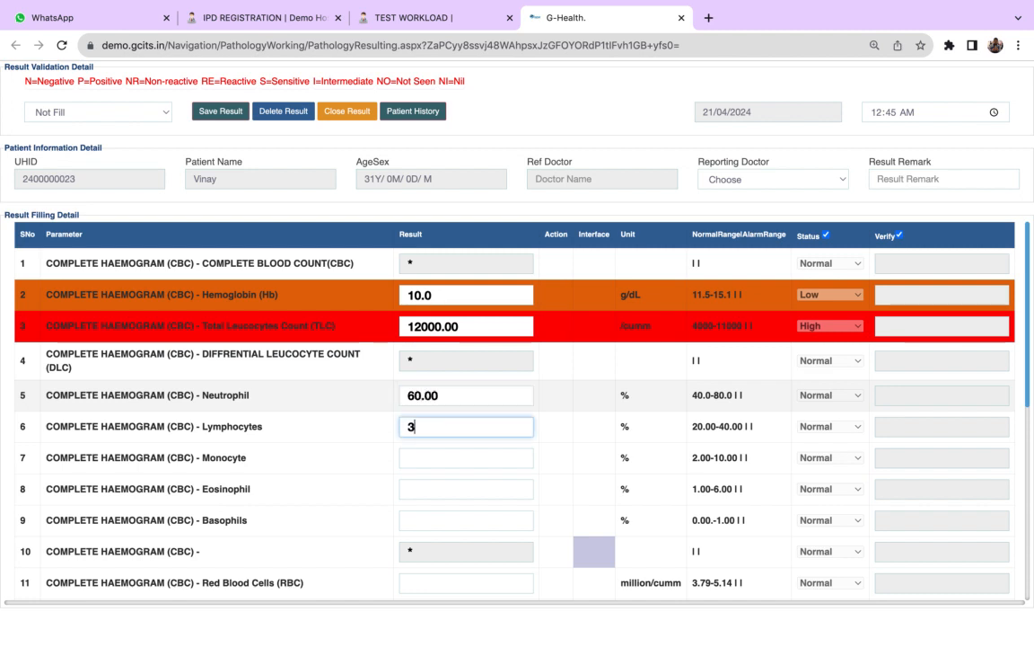
pyautogui.write('30')
pyautogui.press('Tab')
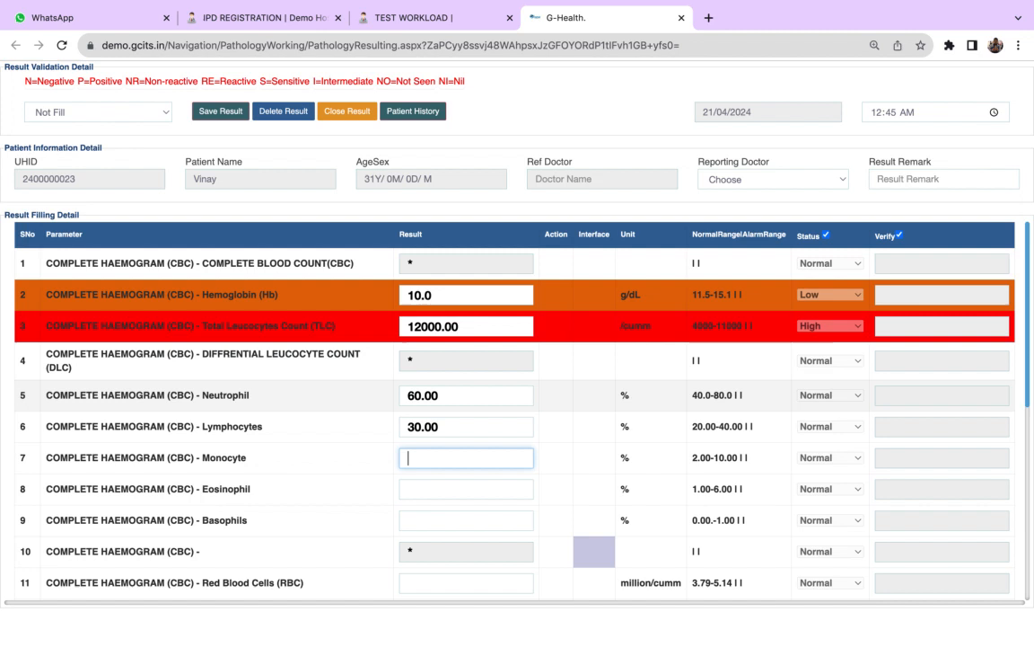
pyautogui.write('10')
pyautogui.press('Tab')
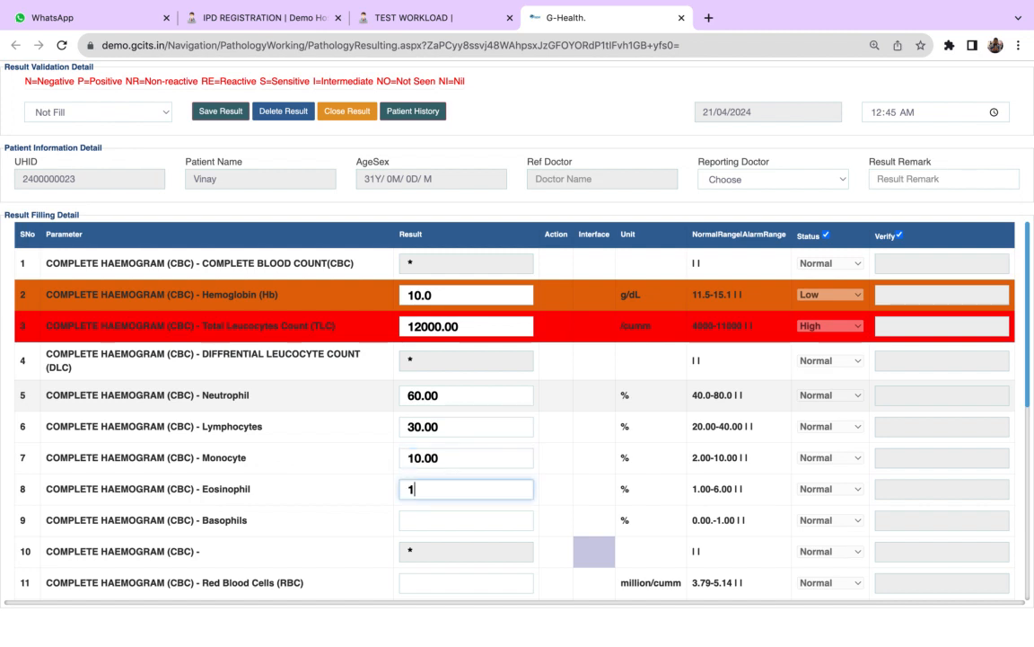
pyautogui.write('10')
pyautogui.press('Tab')
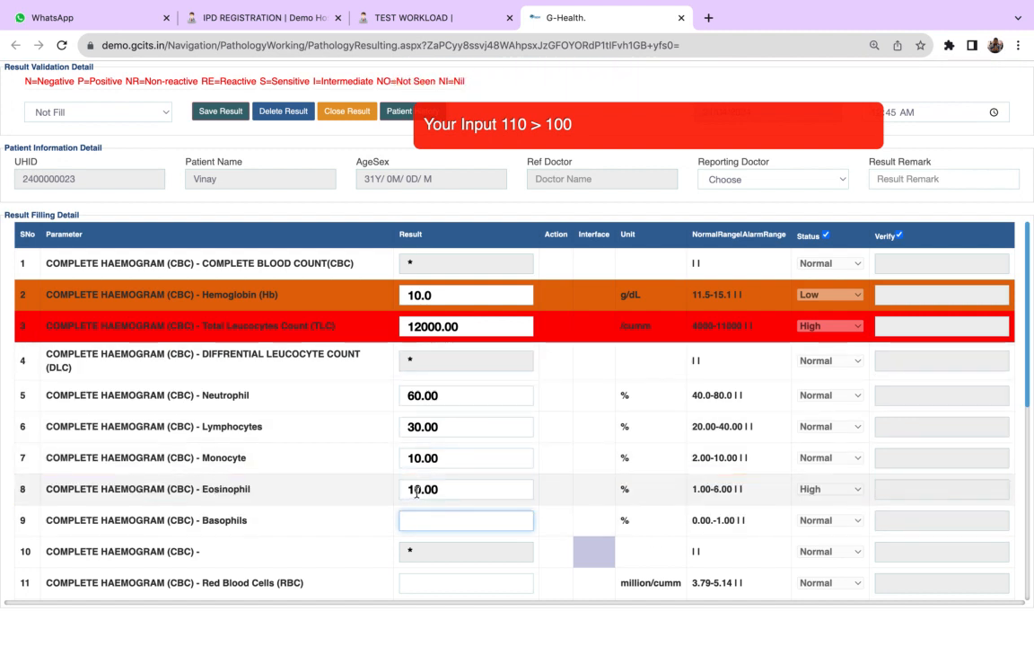
# - Change the Monocyte result to 5 and the Eosinophil result to 5
pyautogui.click(417, 457)
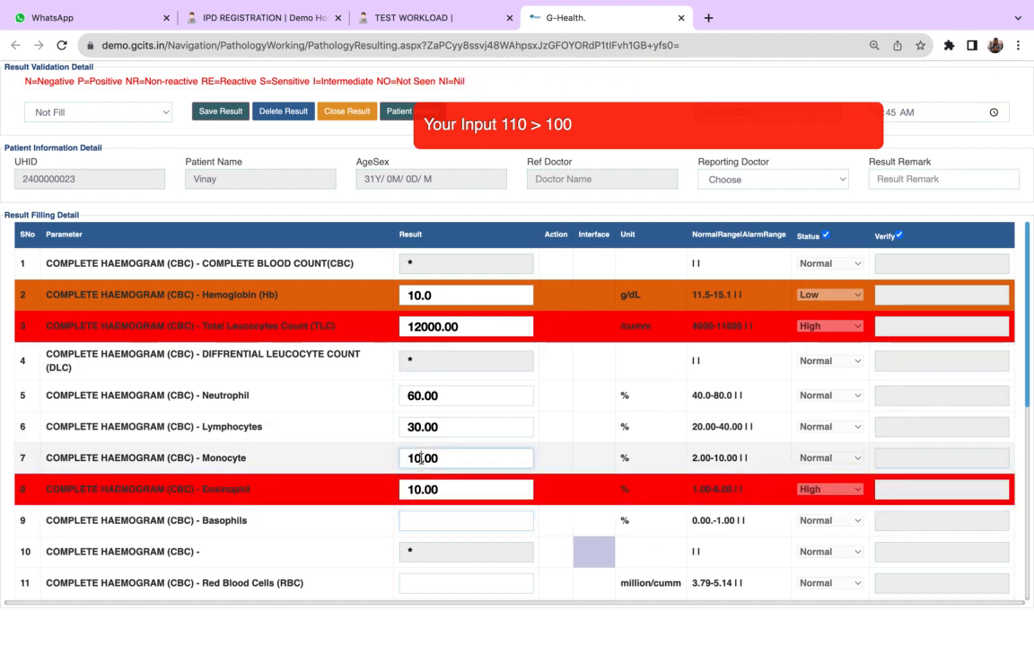
pyautogui.press('BackSpace')
pyautogui.press('BackSpace')
pyautogui.write('5')
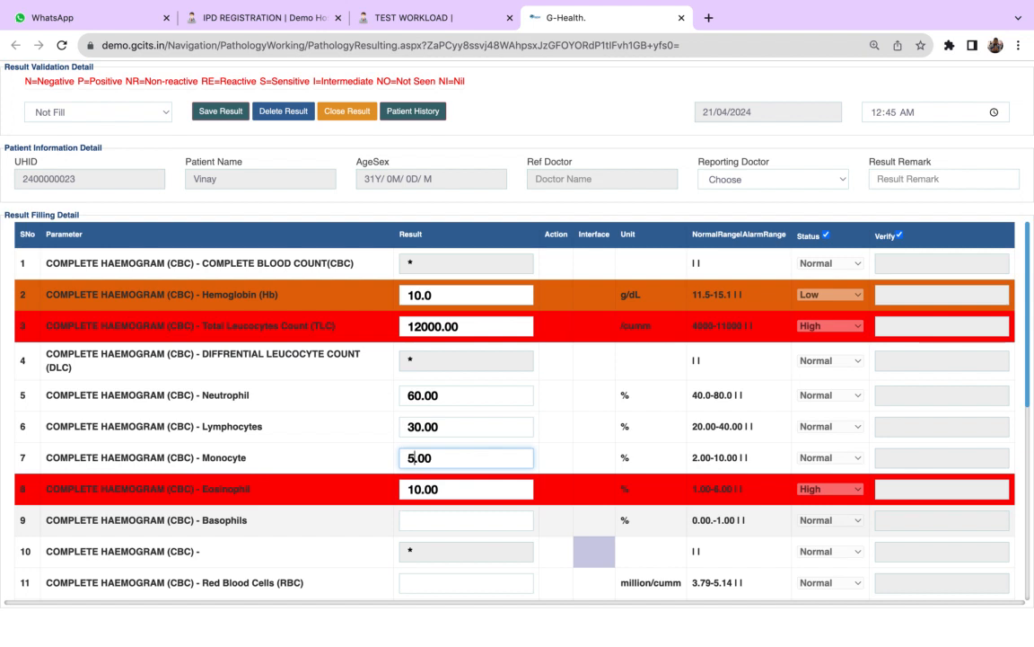
pyautogui.click(419, 488)
pyautogui.press('BackSpace')
pyautogui.write('5')
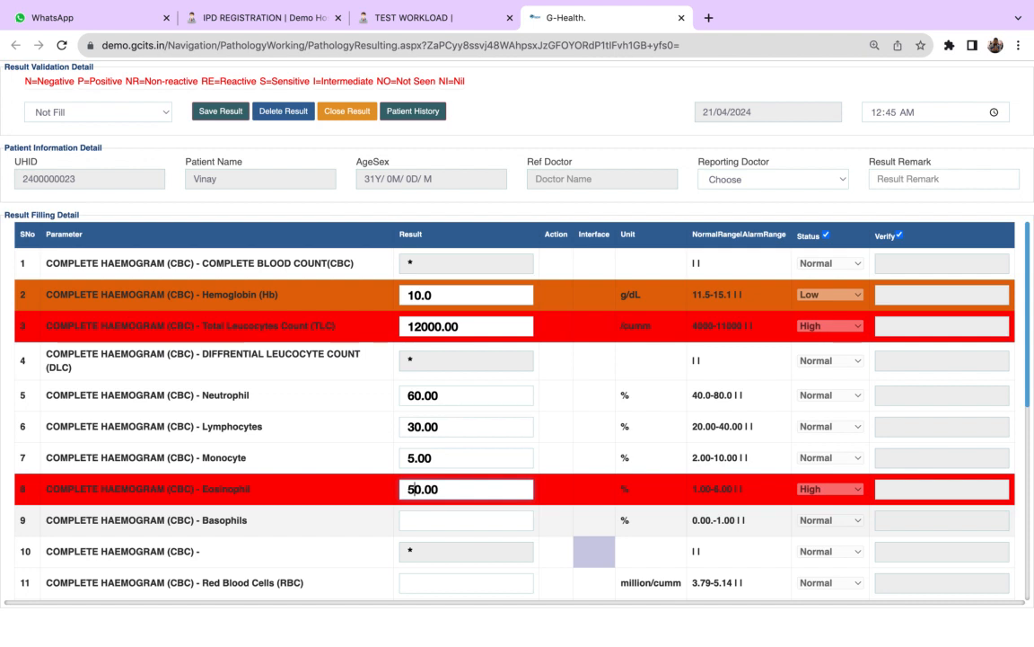
pyautogui.press('Tab')
pyautogui.click(423, 489)
pyautogui.press('BackSpace')
pyautogui.press('Tab')
pyautogui.press('Tab')
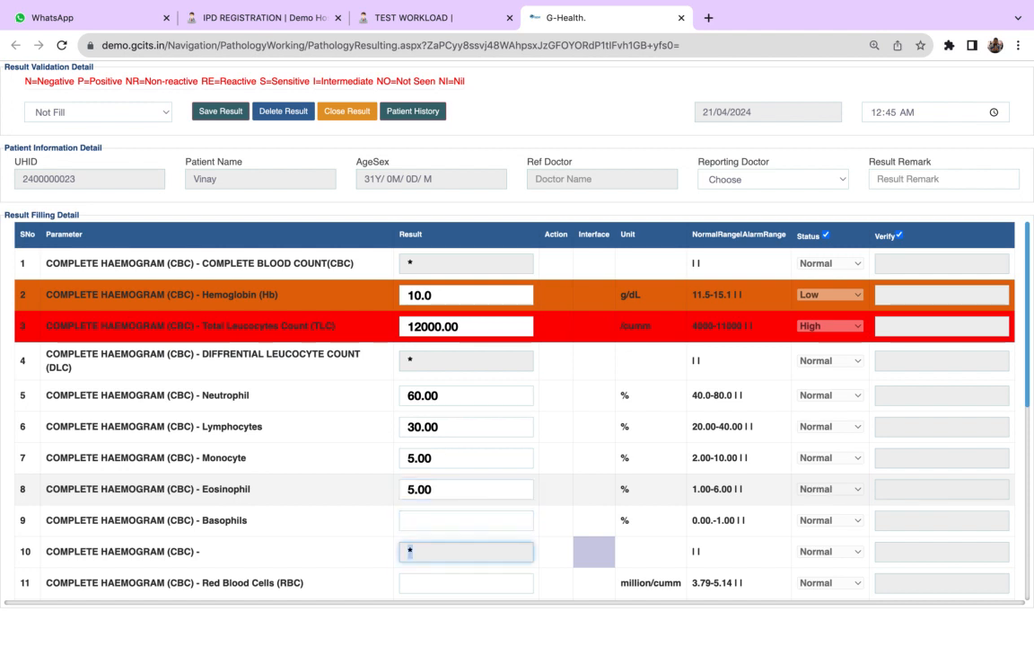
# - Skip Basophils and enter Red Blood Cells (RBC) 4, Packed Cell Volume (PCV) 45 and Mean Corpuscular Volume (MCV) 100
pyautogui.press('Tab')
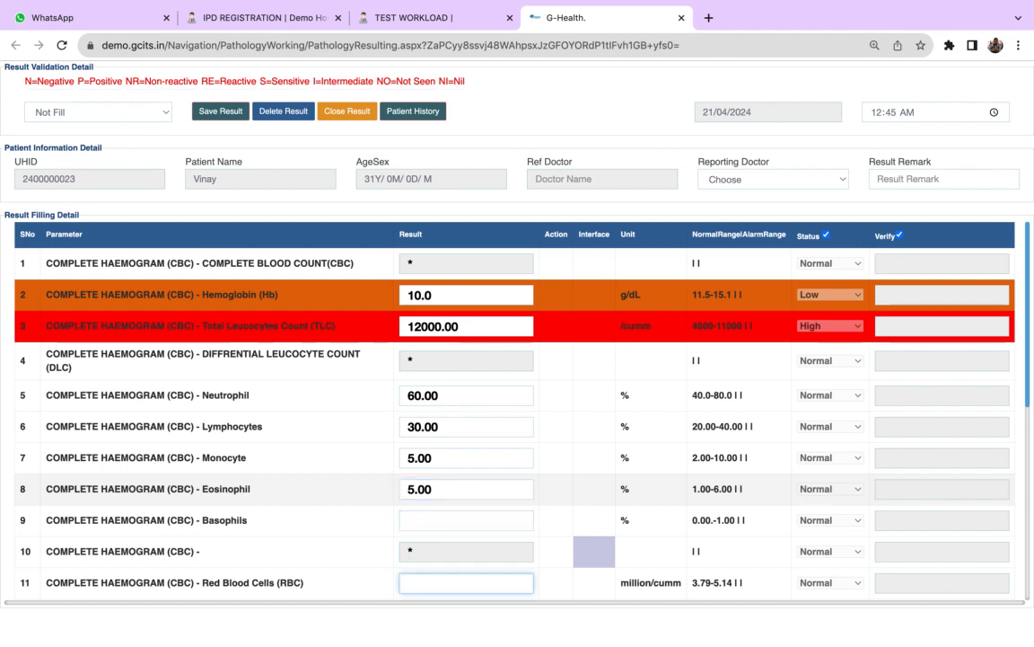
pyautogui.press('Tab')
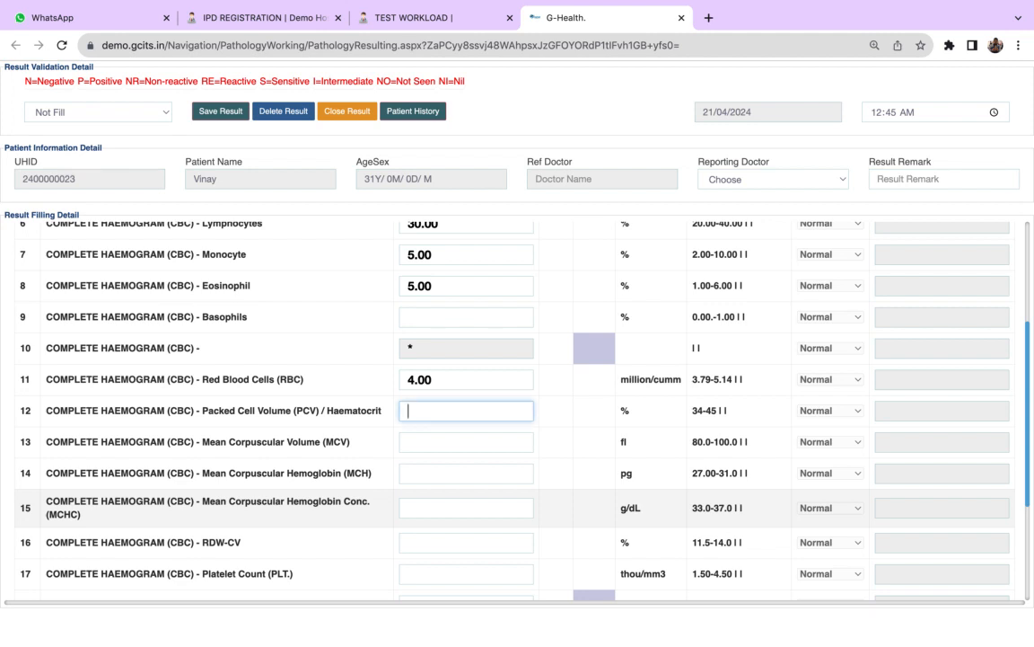
pyautogui.press('Tab')
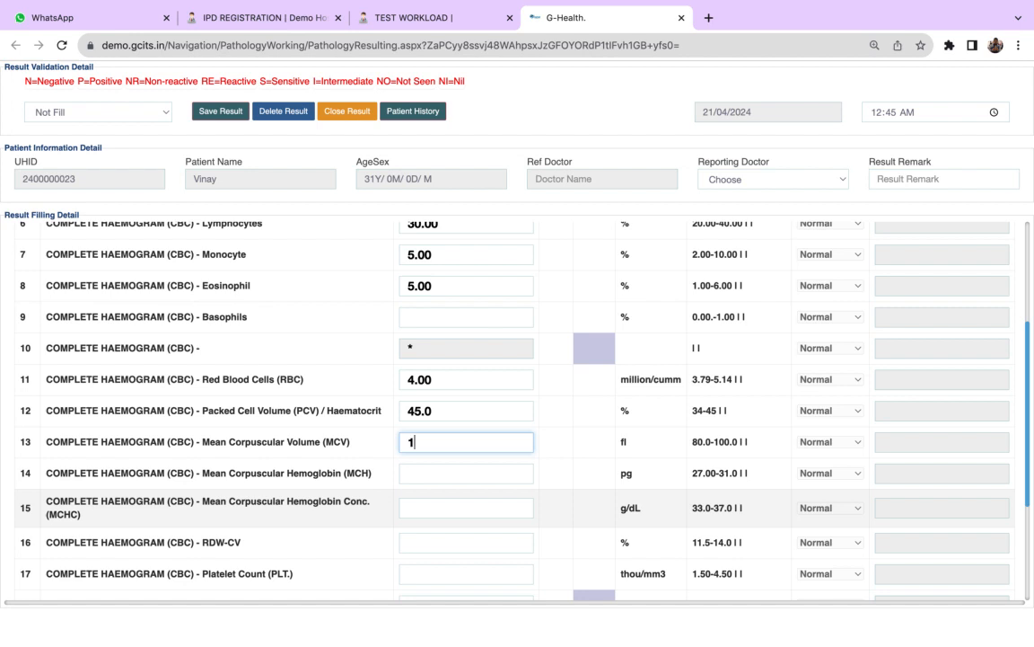
pyautogui.write('100')
pyautogui.press('Tab')
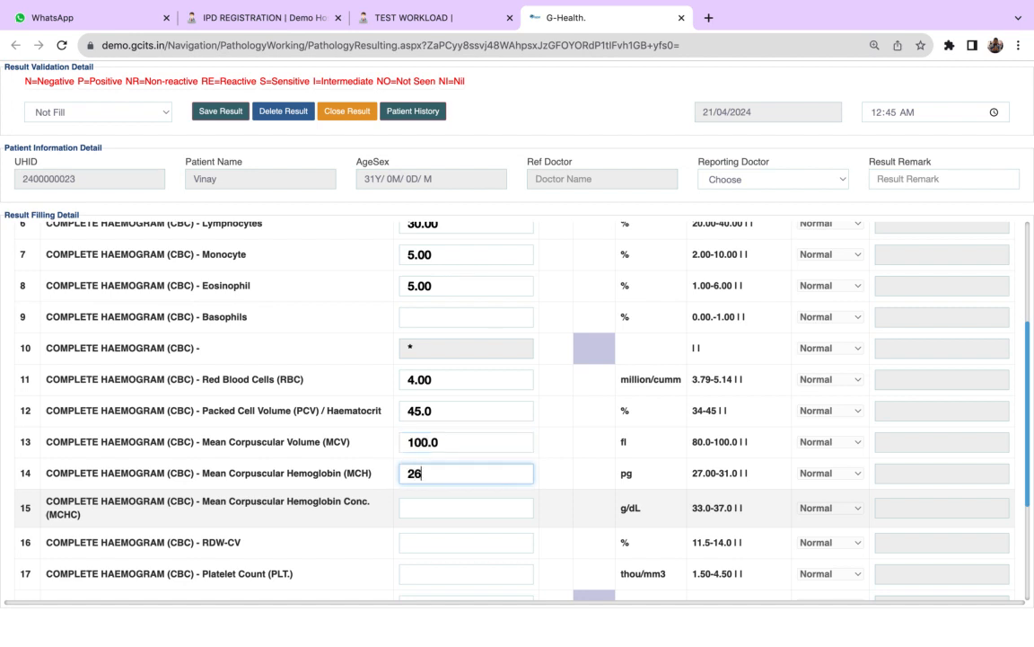
# - Enter Mean Corpuscular Hemoglobin (MCH) 26, MCHC 23, RDW-CV 23 and Platelet Count (PLT.) 34
pyautogui.press('Tab')
pyautogui.press('Tab')
pyautogui.press('Tab')
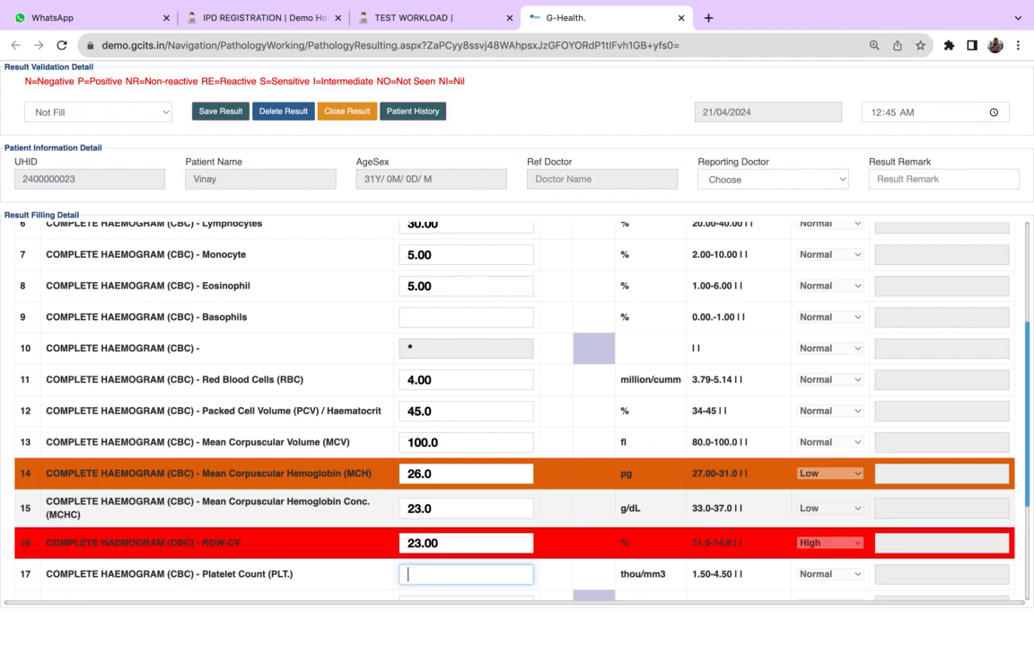
pyautogui.write('34')
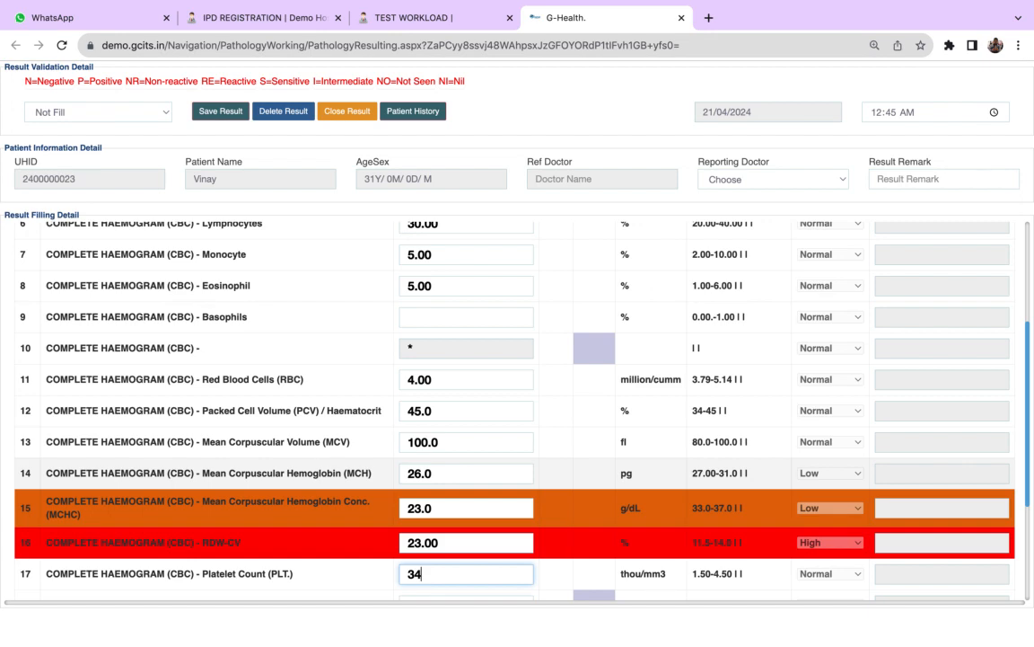
pyautogui.press('Tab')
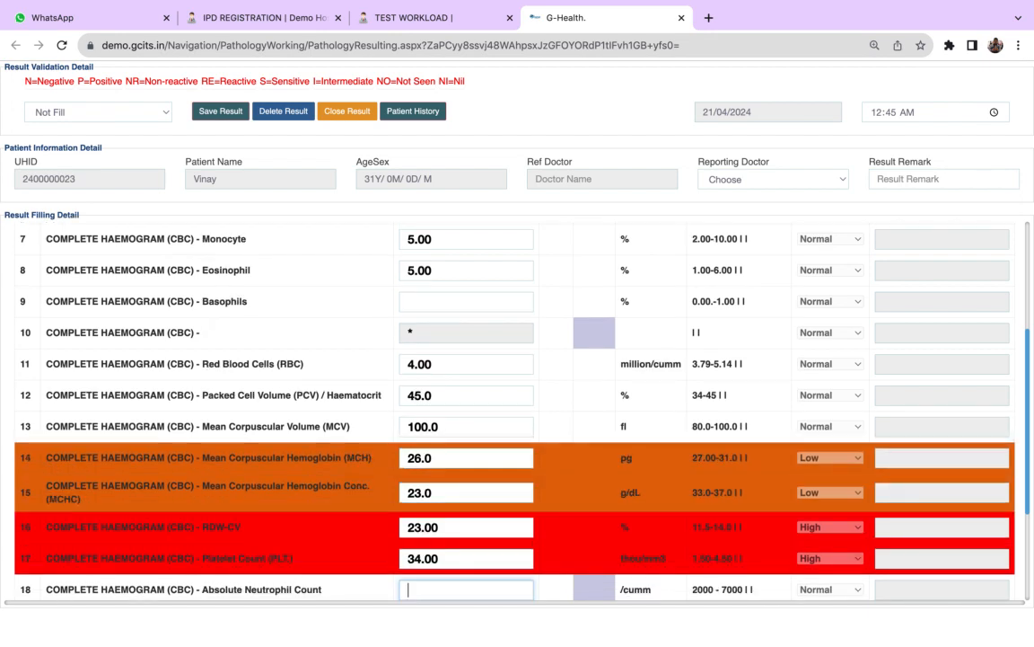
# - Enter Absolute Neutrophil Count 7200, Lymphocyte Count 3600, Eosinophil Count 600 and Monocyte Count 600, leaving ESR blank
pyautogui.scroll(-2, 1031, 570)
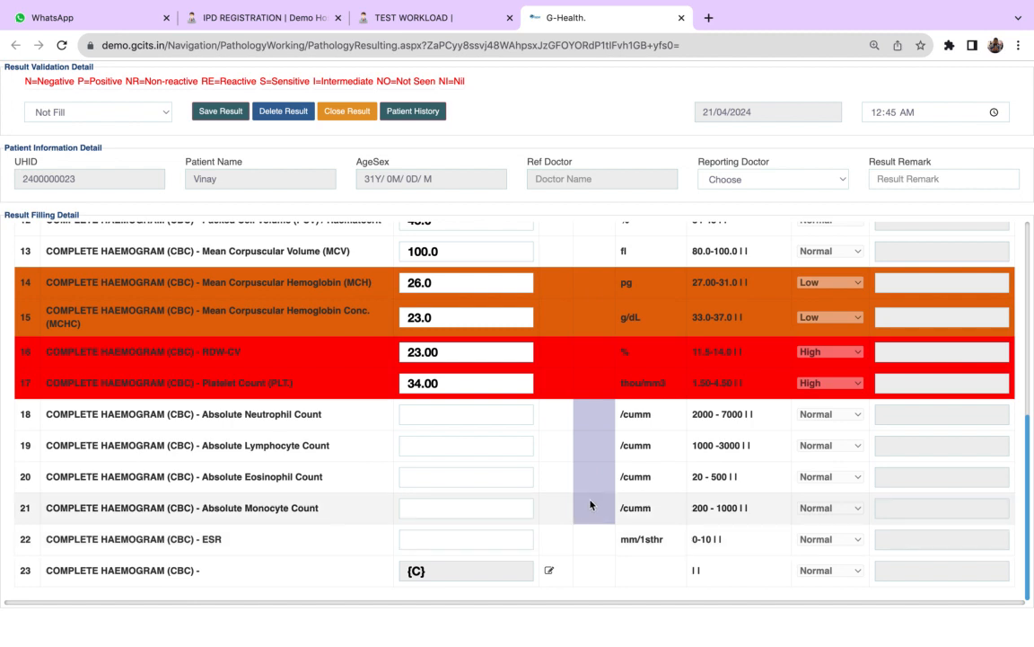
pyautogui.click(441, 413)
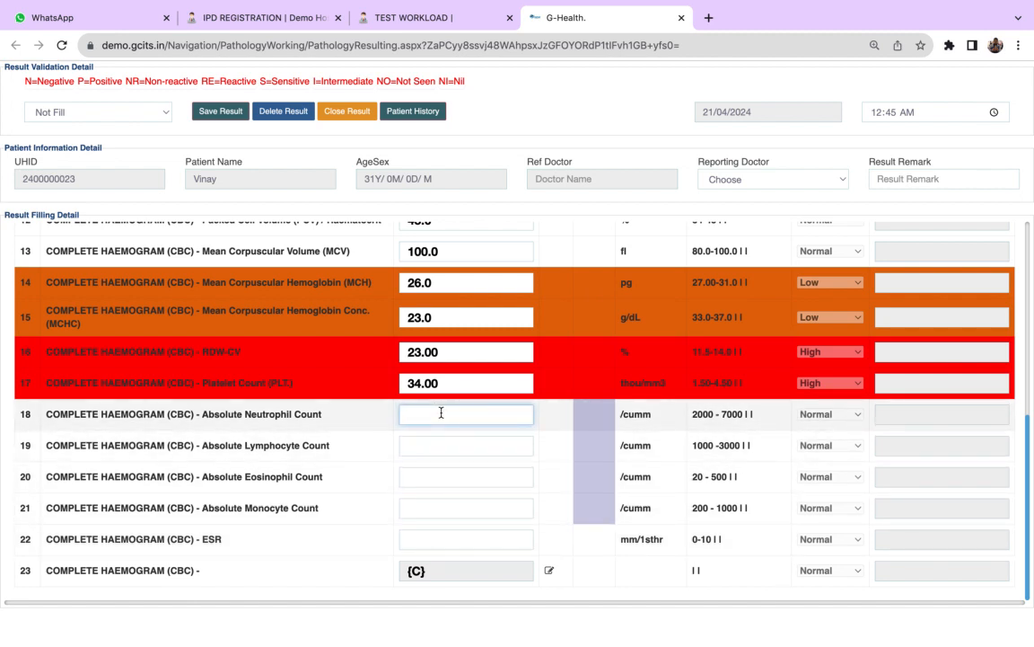
pyautogui.write('7200')
pyautogui.press('Tab')
pyautogui.write('3600')
pyautogui.press('Tab')
pyautogui.write('600')
pyautogui.press('Tab')
pyautogui.write('600')
pyautogui.press('Tab')
pyautogui.press('Tab')
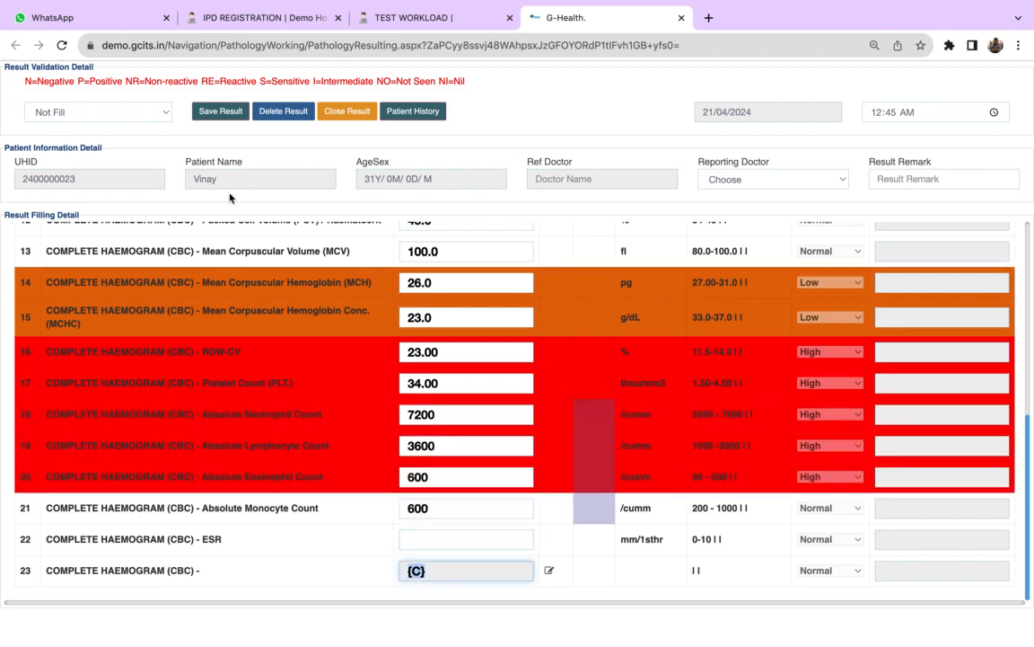
# - Set the CBC result status to Verified, save the result and refresh the pathology workload
pyautogui.click(110, 112)
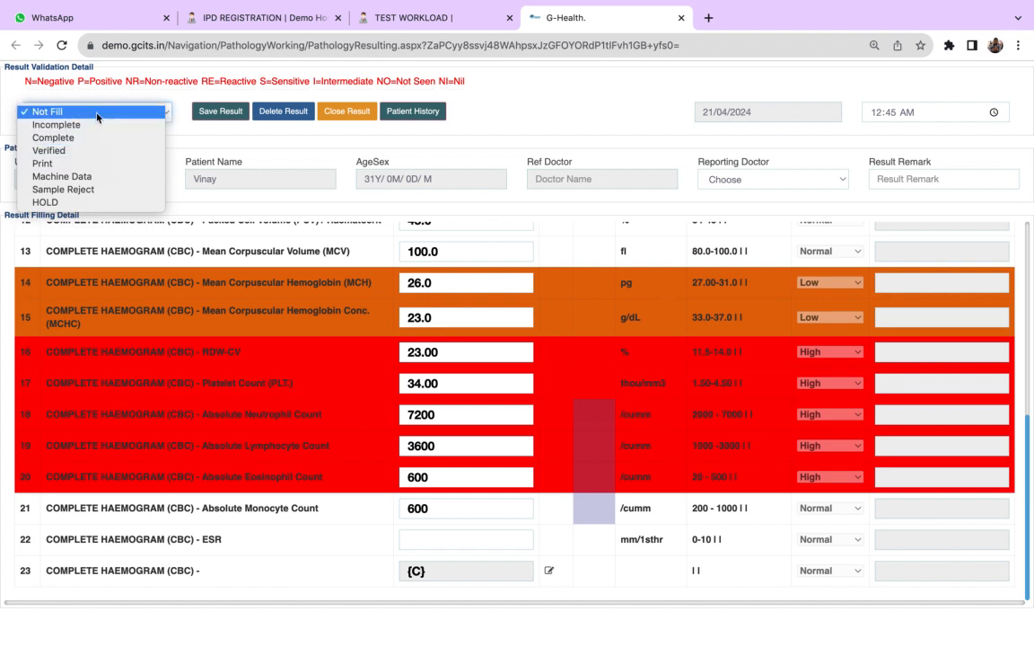
pyautogui.click(88, 149)
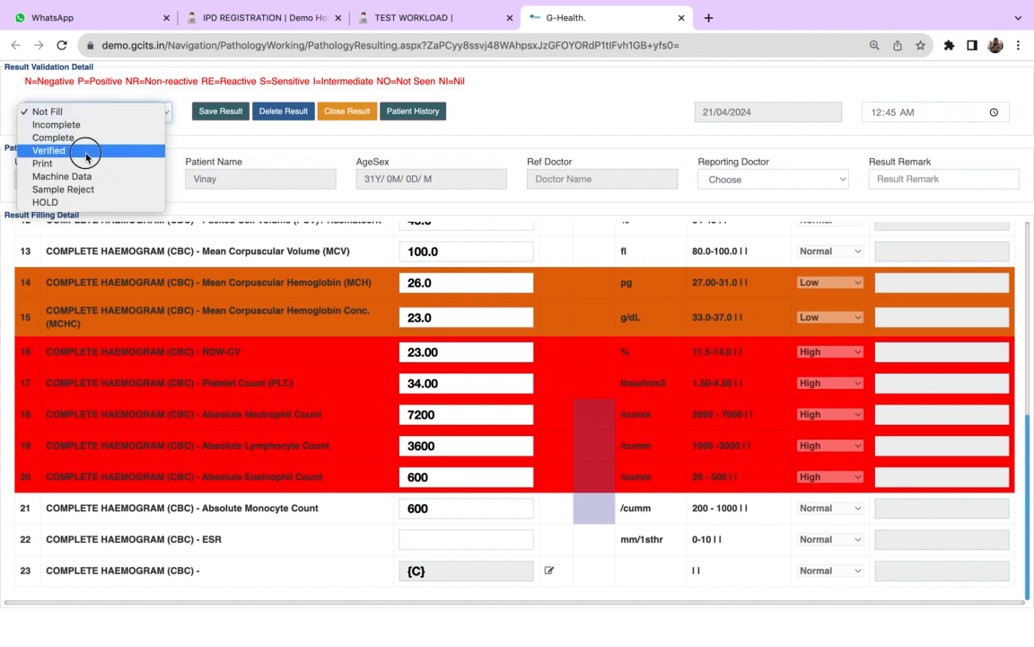
pyautogui.click(226, 110)
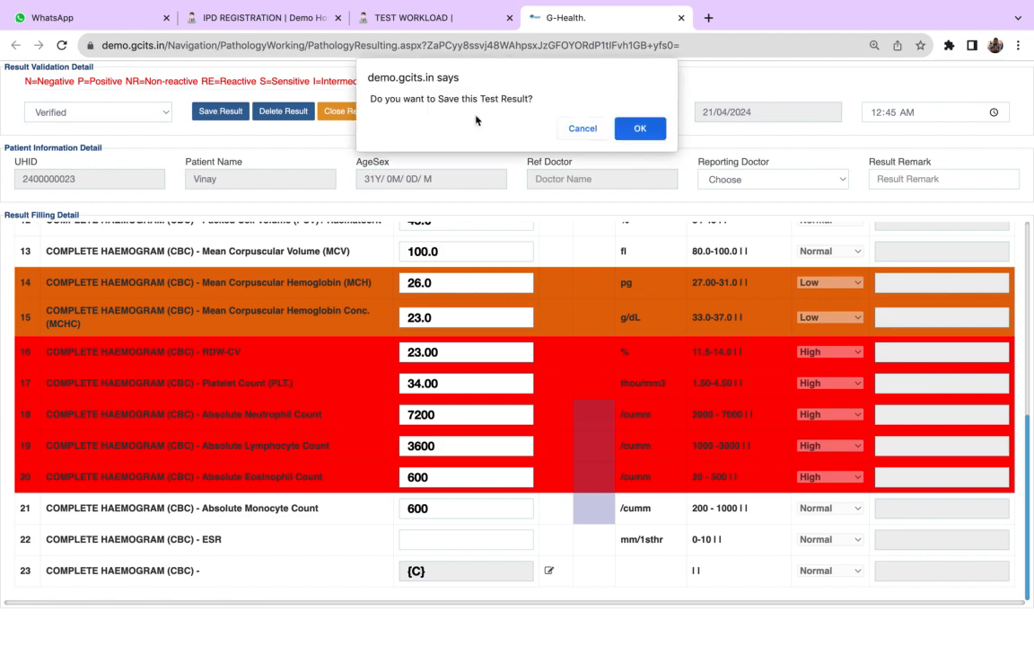
pyautogui.click(629, 128)
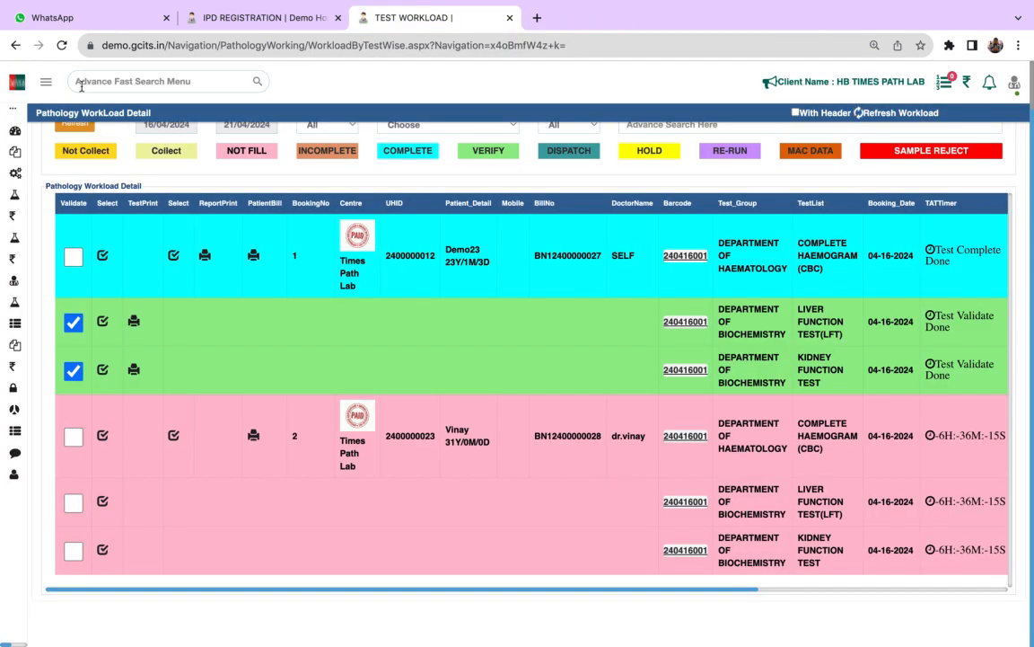
pyautogui.click(857, 113)
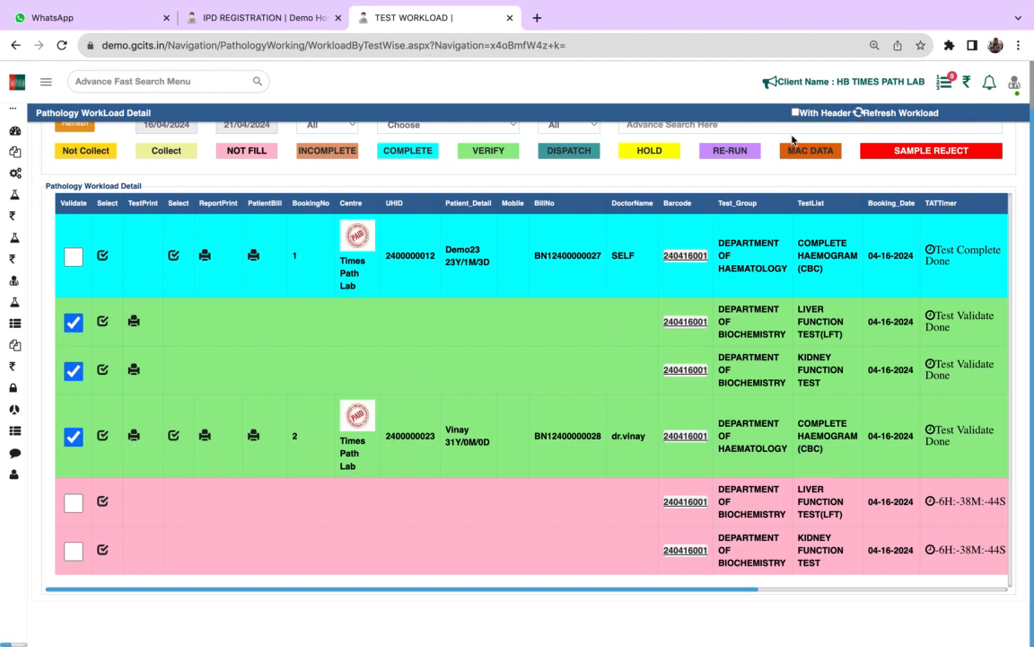
# - Open the verified CBC report without the header, enable With Header for the workload, and review the report with its header
pyautogui.click(133, 437)
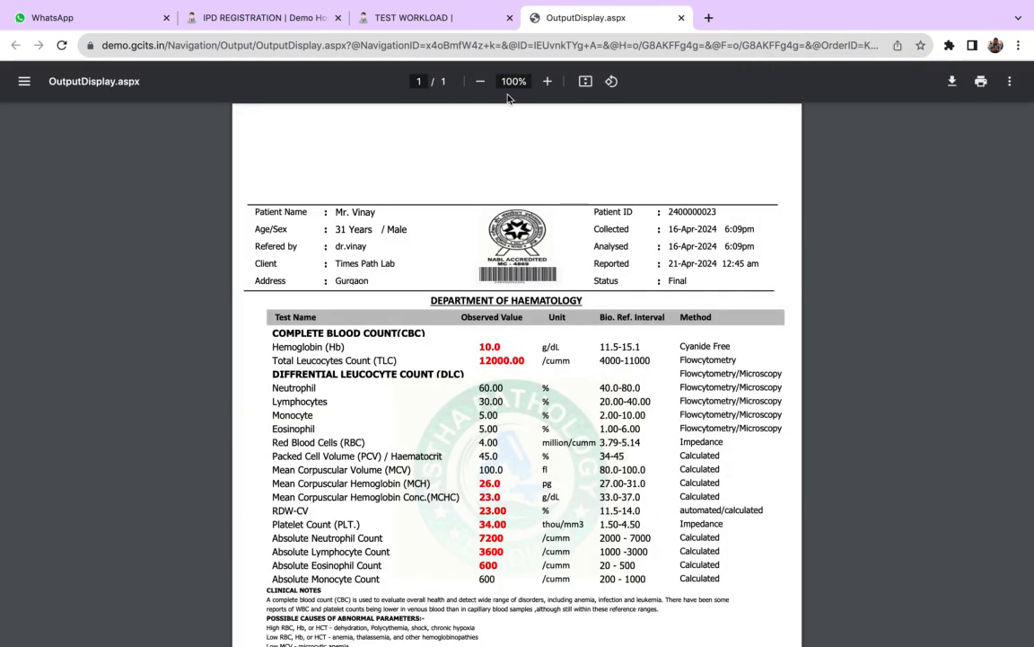
pyautogui.click(377, 21)
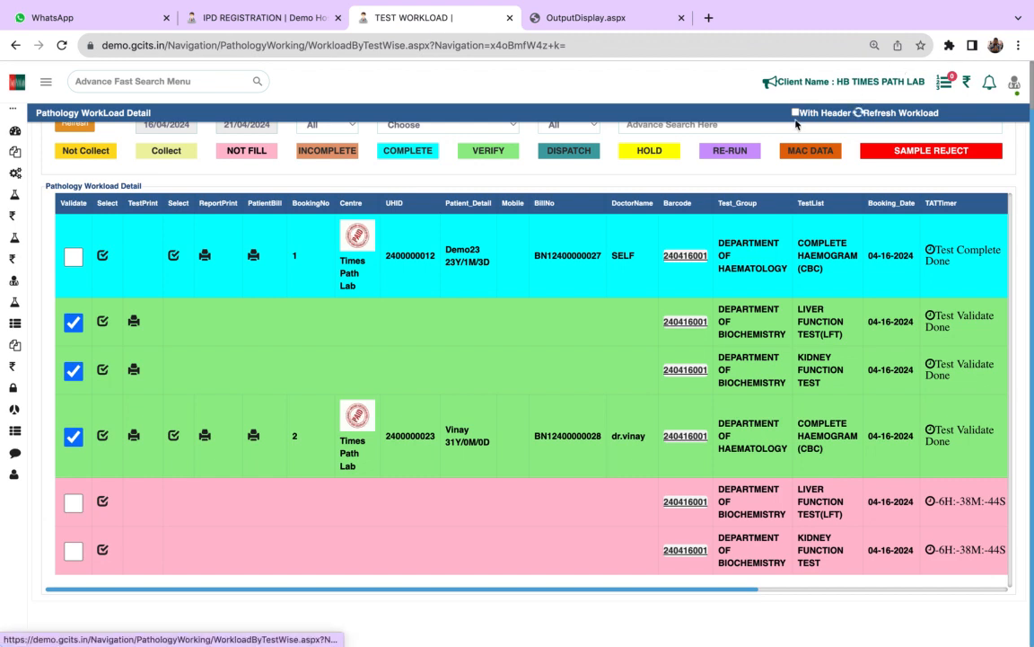
pyautogui.click(794, 113)
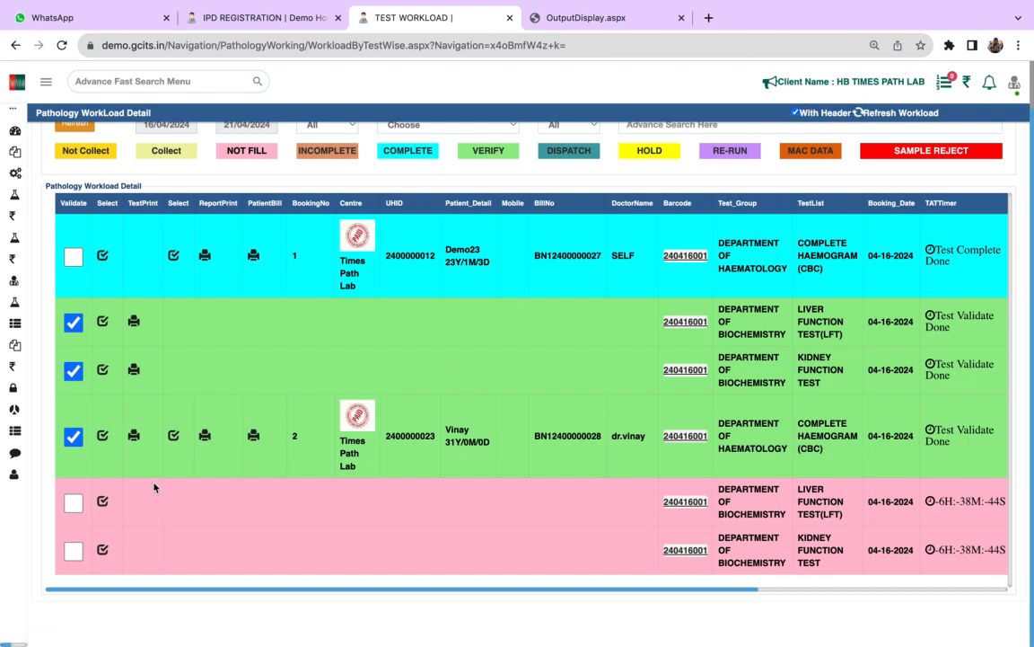
pyautogui.click(134, 436)
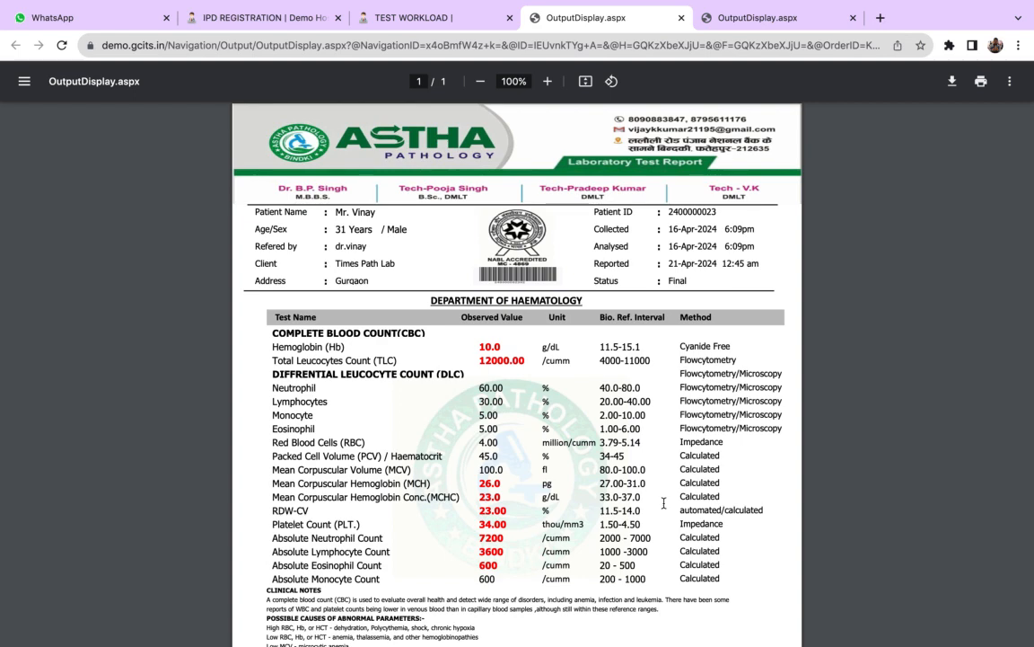
pyautogui.scroll(-1, 501, 557)
pyautogui.scroll(-4, 501, 557)
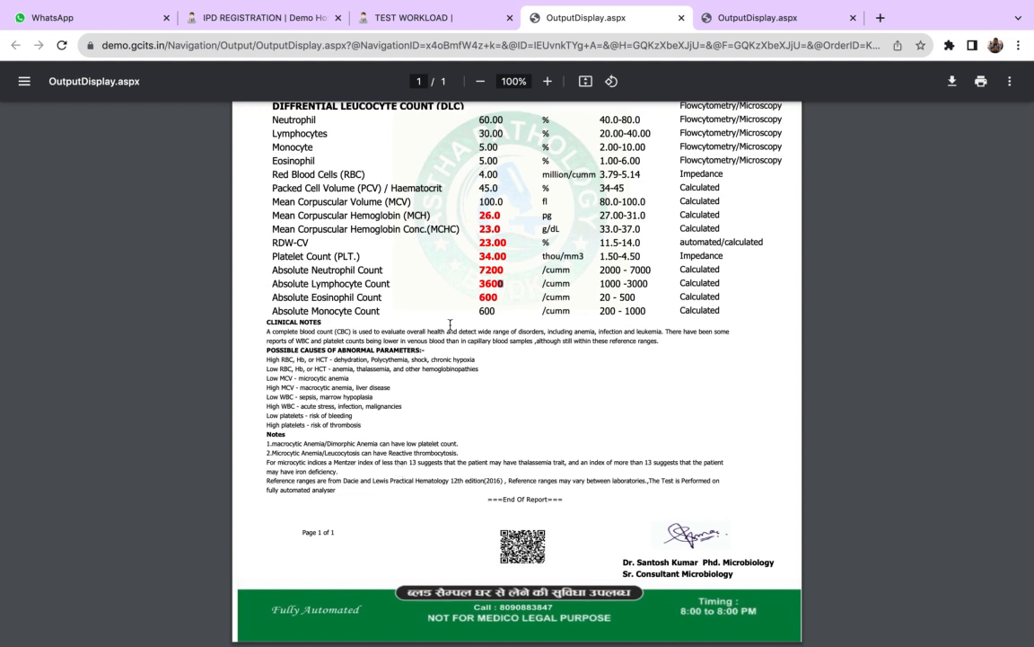
pyautogui.scroll(4, 450, 323)
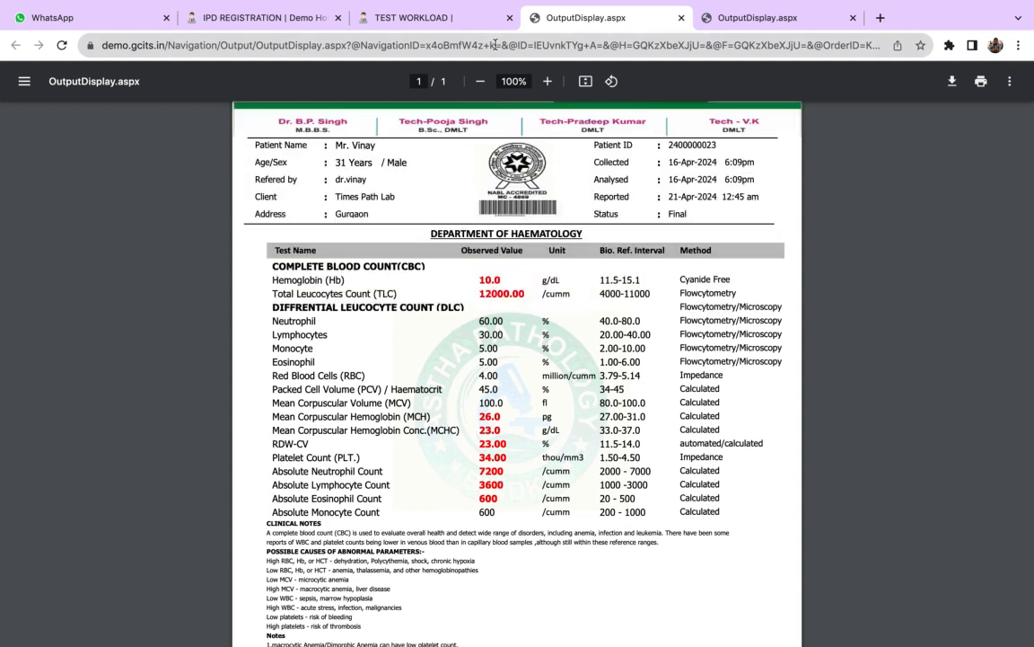
# - Switch to the DEMO Hospital session and open the Radiology Modility Arrive page
pyautogui.moveTo(738, 5)
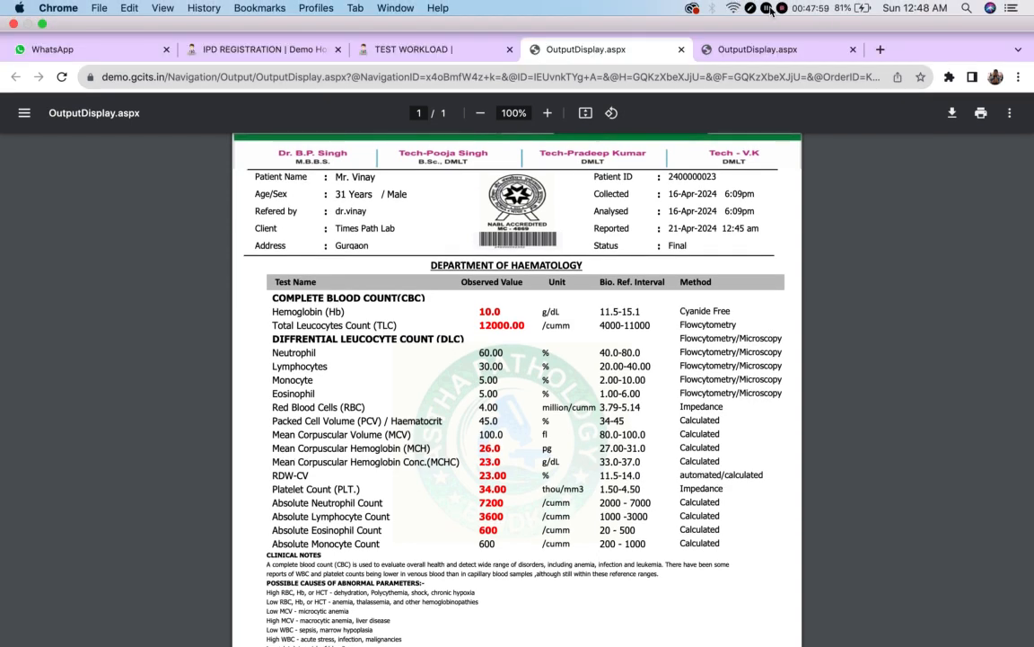
pyautogui.click(261, 49)
pyautogui.moveTo(4, 435)
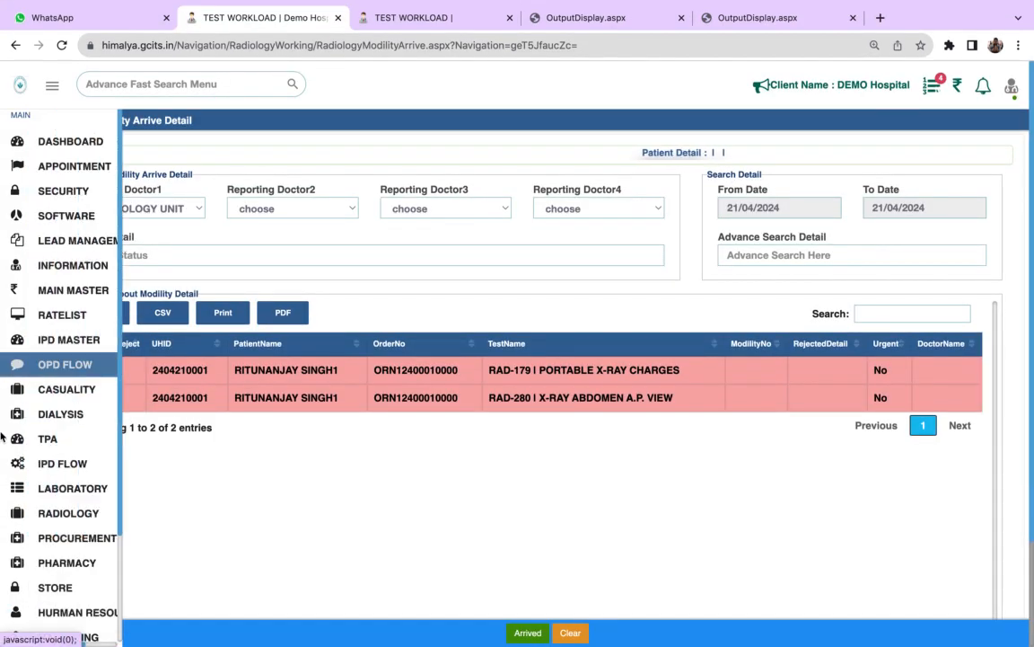
pyautogui.click(80, 515)
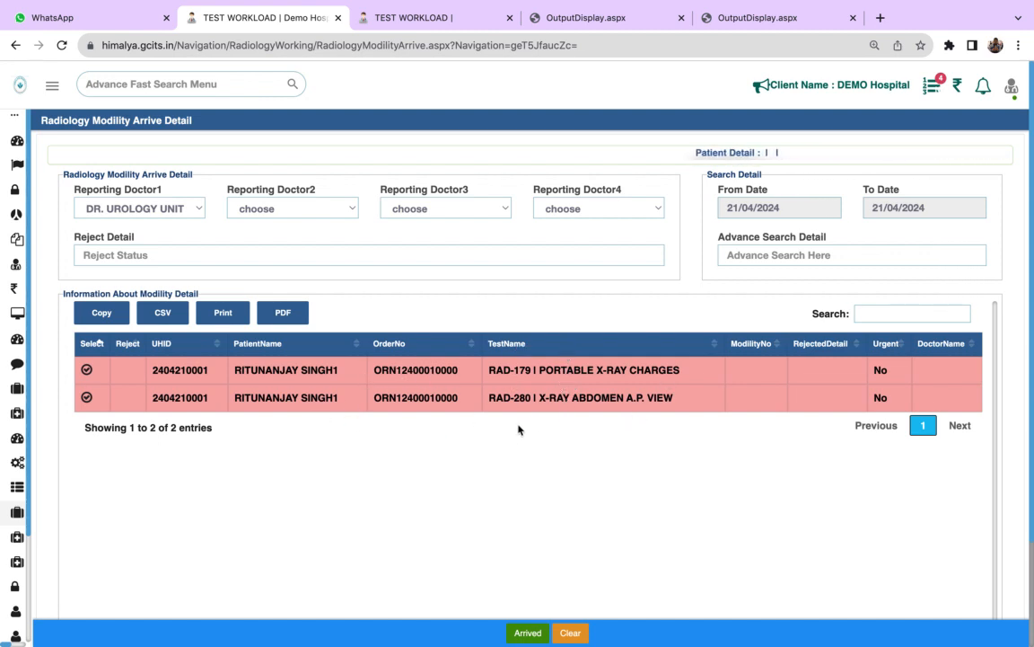
# - Select the X-RAY ABDOMEN A.P. VIEW order, assign the reporting doctor as Reporting Doctor1 and mark it as arrived
pyautogui.click(87, 398)
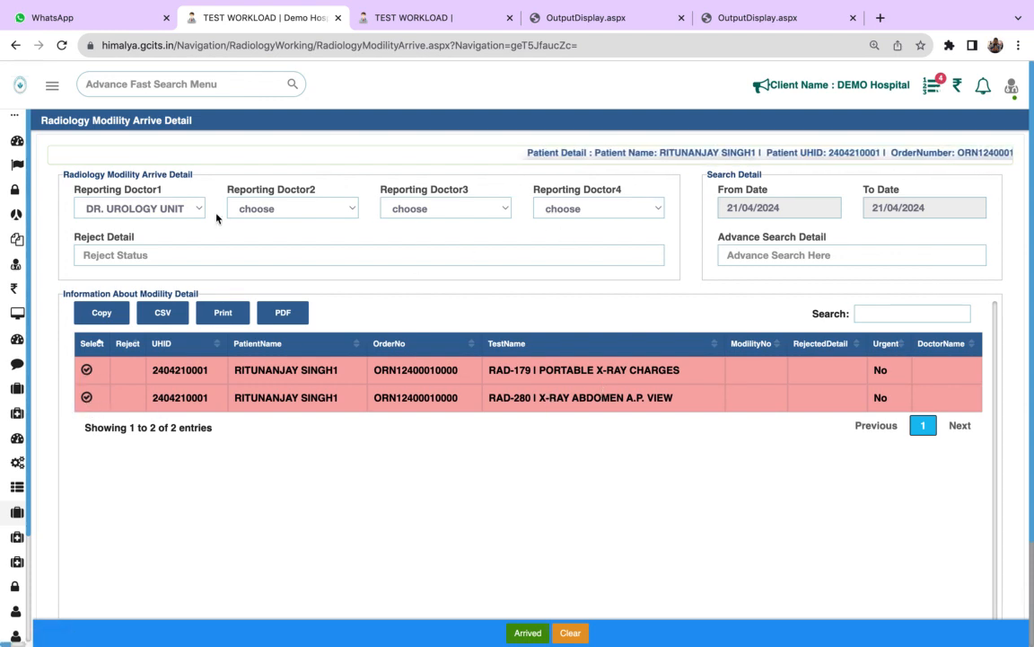
pyautogui.click(189, 208)
pyautogui.click(163, 460)
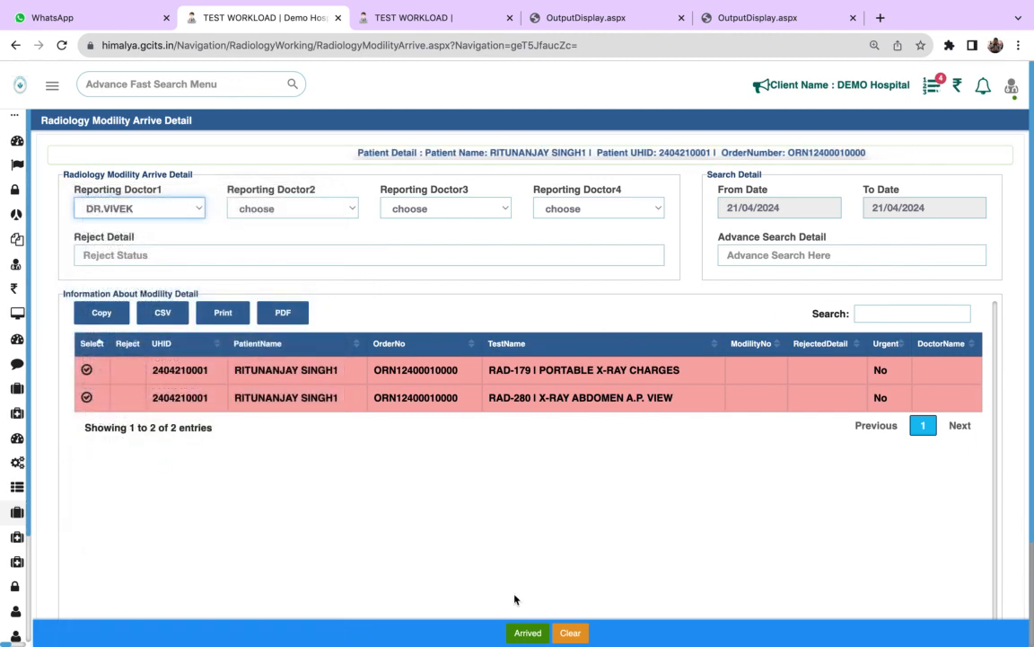
pyautogui.click(528, 634)
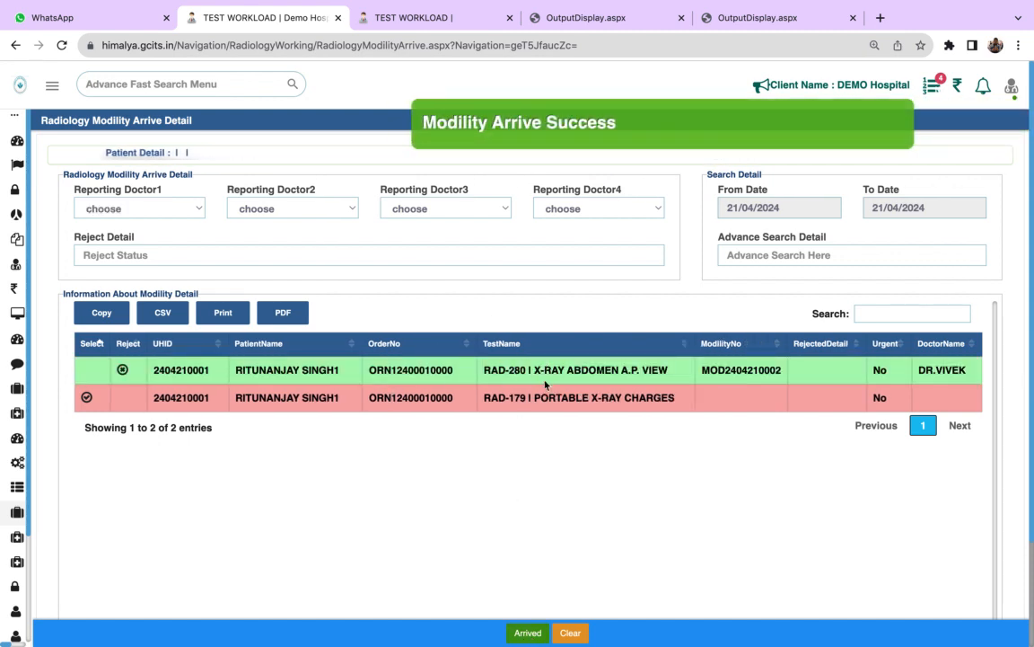
# - Show the radiology workload from 20/04/2024 and open result entry for the X-RAY ABDOMEN A.P. VIEW test
pyautogui.moveTo(16, 413)
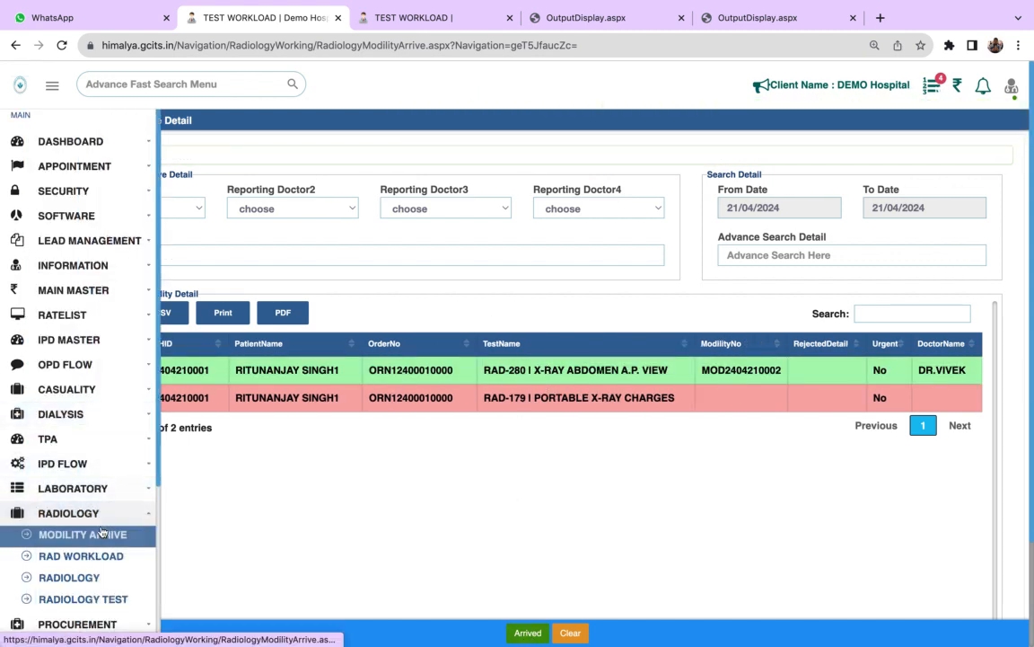
pyautogui.click(99, 560)
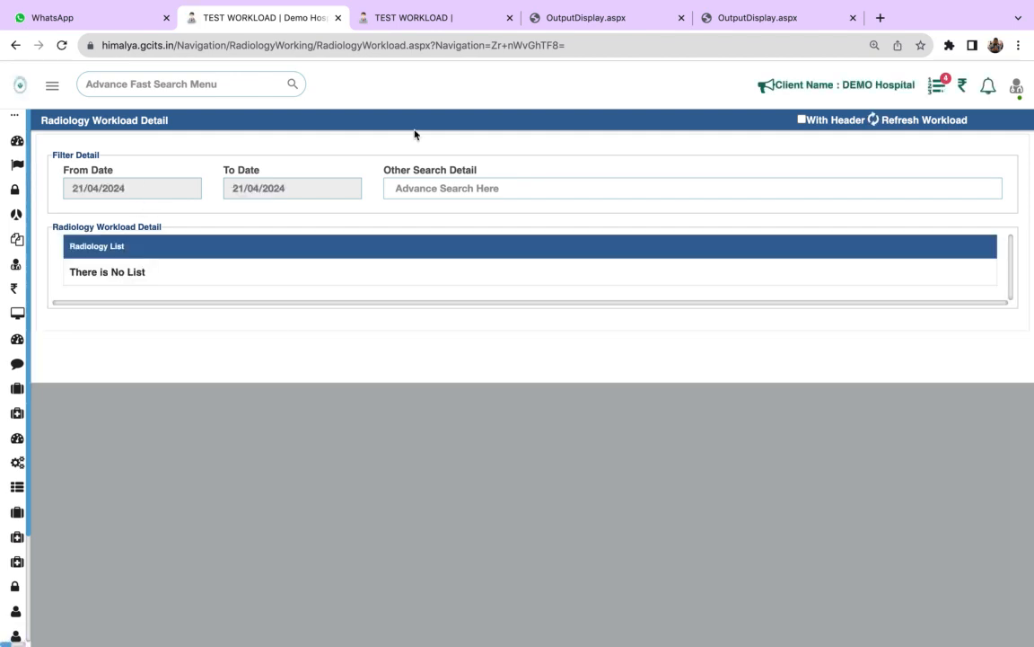
pyautogui.moveTo(627, 3)
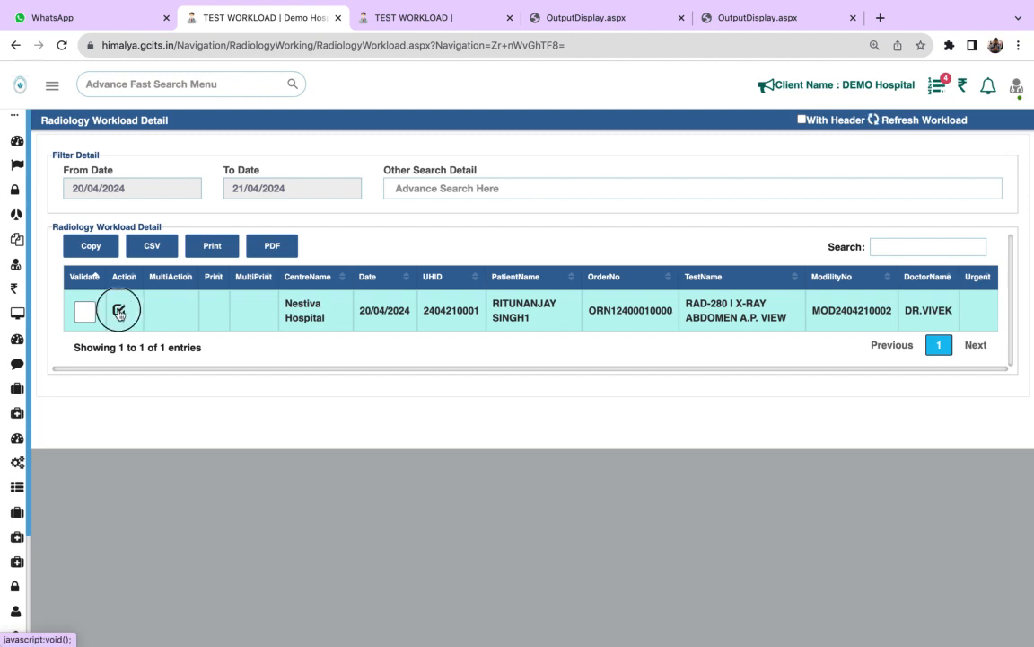
pyautogui.click(119, 310)
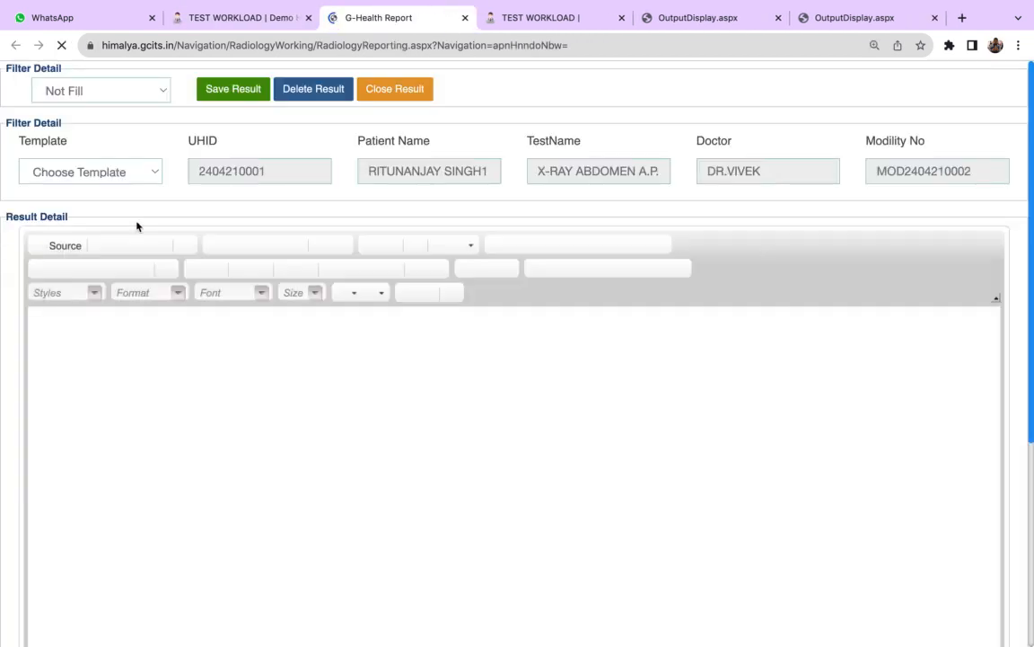
# - Without a template, dismiss the ResumeGPT pop-up and write the result lines SDDSDSFDSDS, SDSFDSDFSDF and FDSFSFFS
pyautogui.click(135, 171)
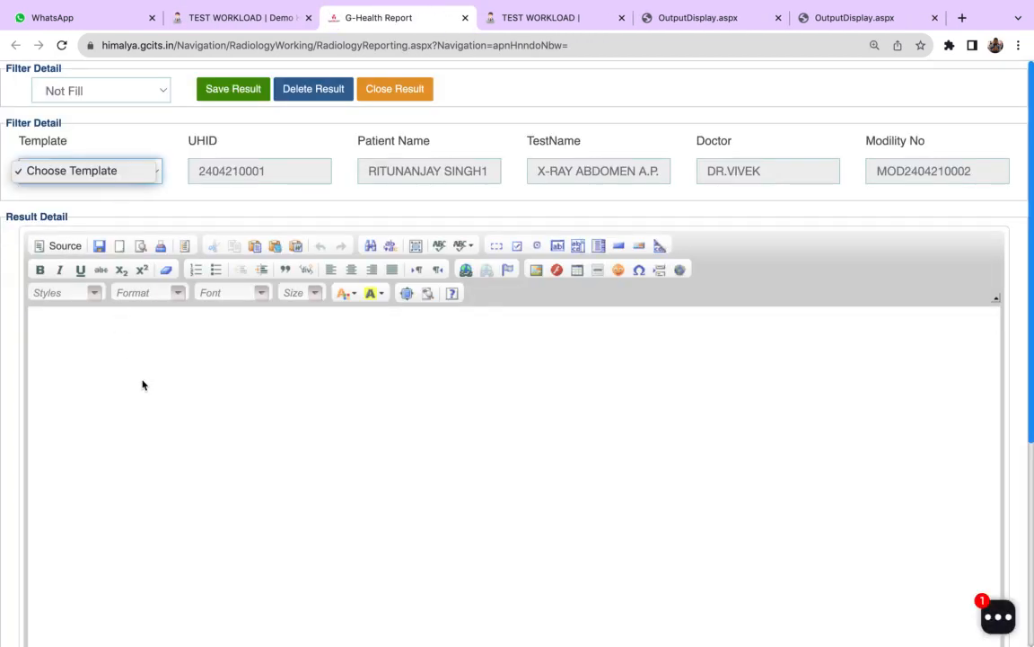
pyautogui.click(109, 171)
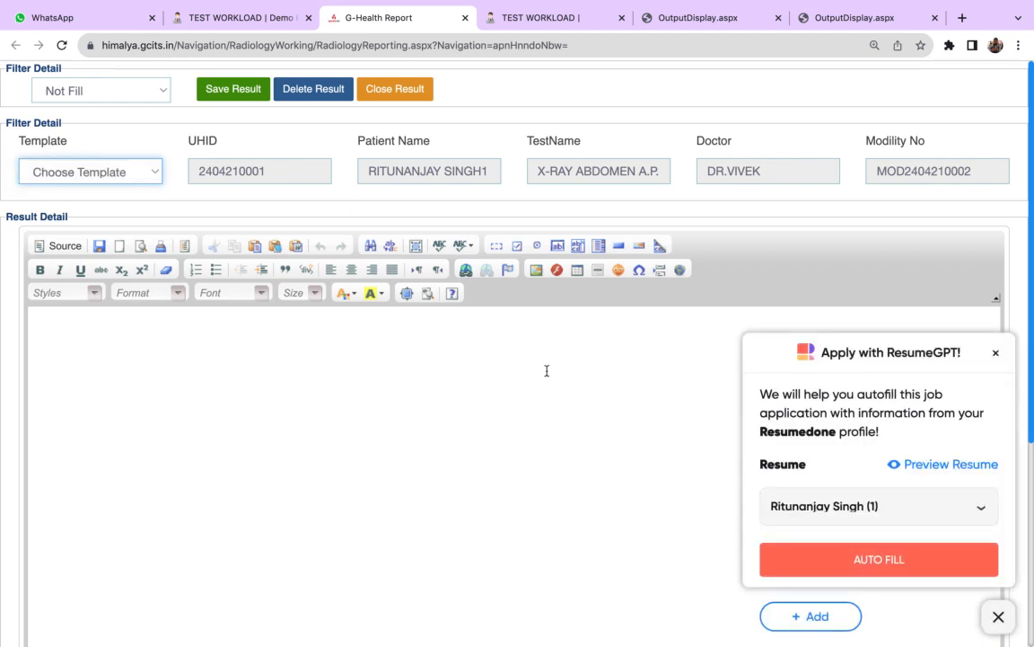
pyautogui.click(995, 349)
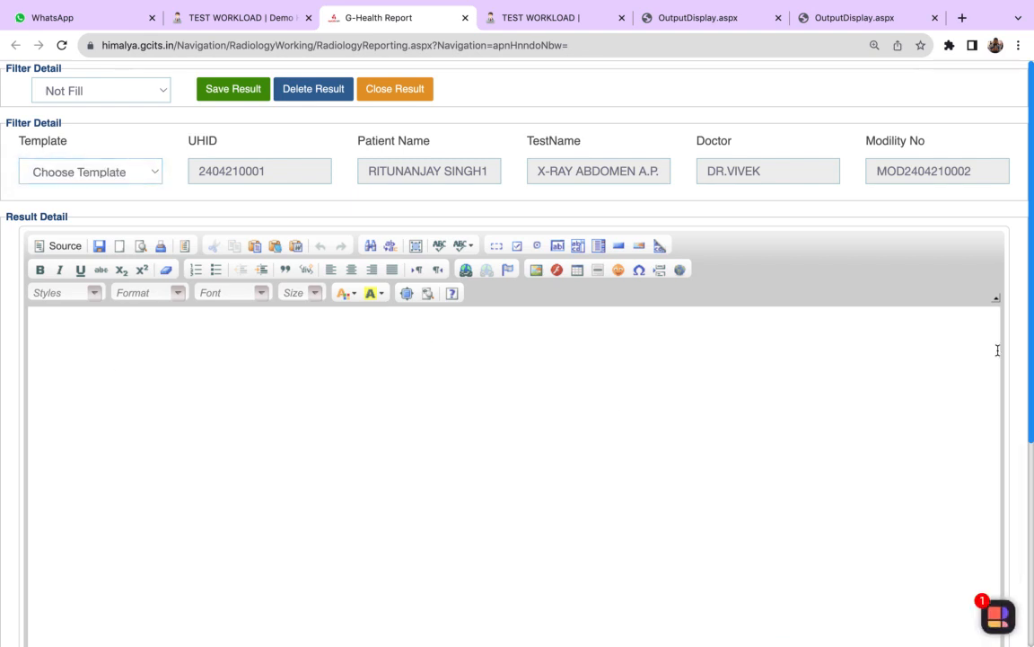
pyautogui.click(554, 467)
pyautogui.write('SDDSDSFDSDS ')
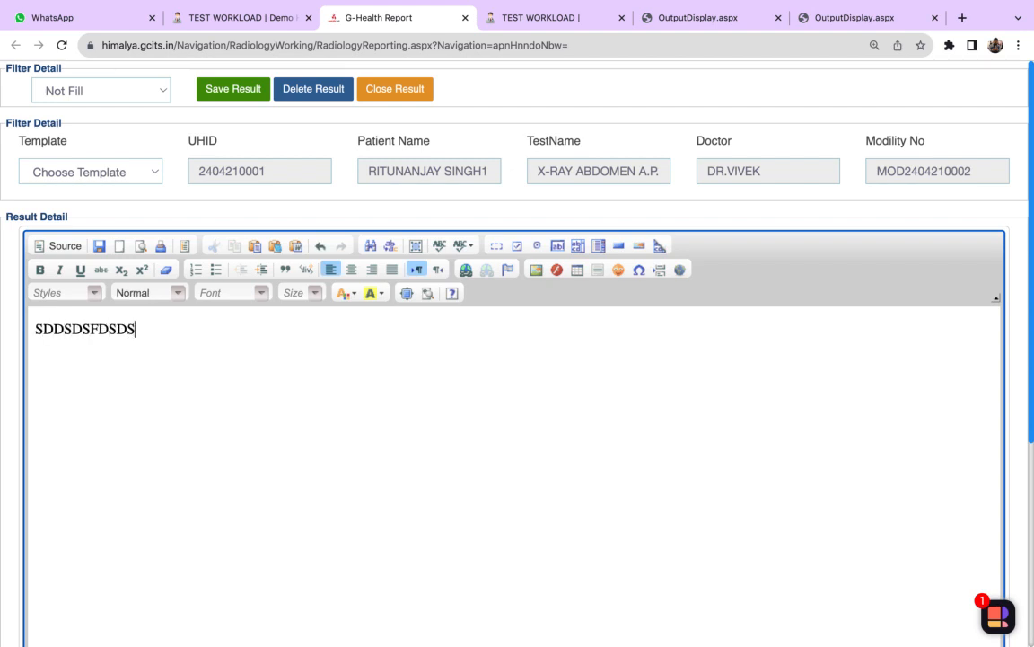
pyautogui.write('SDSFDSDFS')
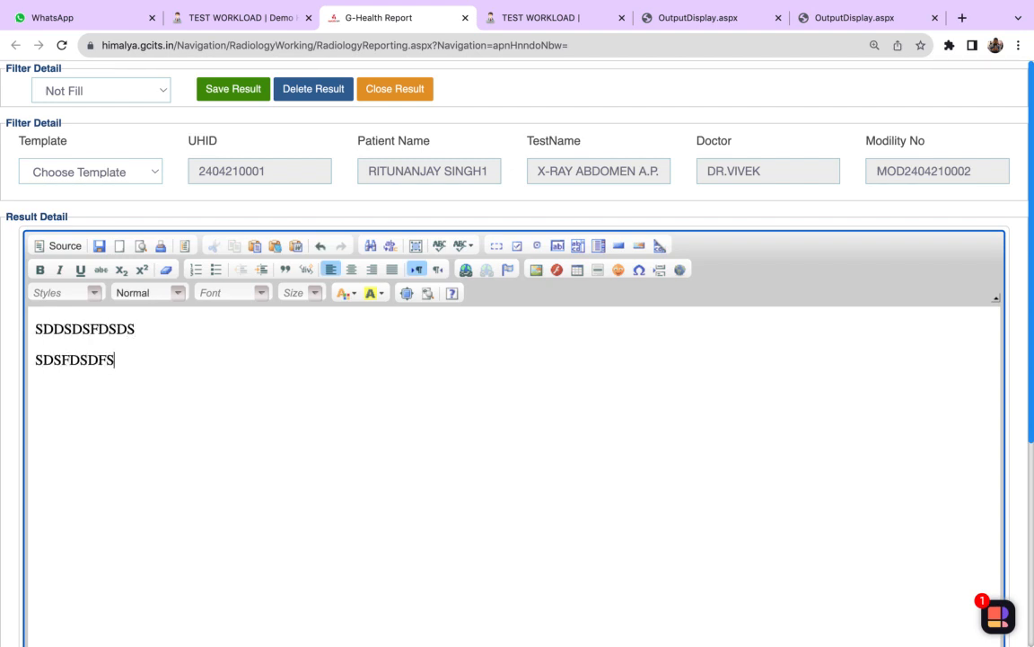
pyautogui.write('DF FDS')
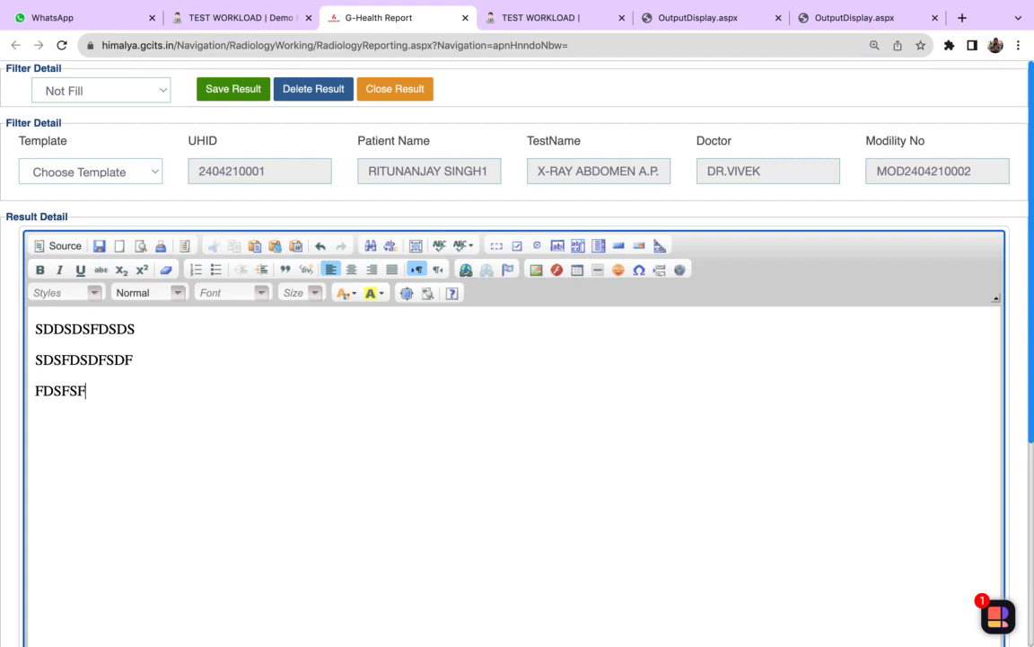
# - Give the X-ray result a validated status, save it and refresh the radiology workload
pyautogui.click(129, 93)
pyautogui.click(115, 139)
pyautogui.click(224, 90)
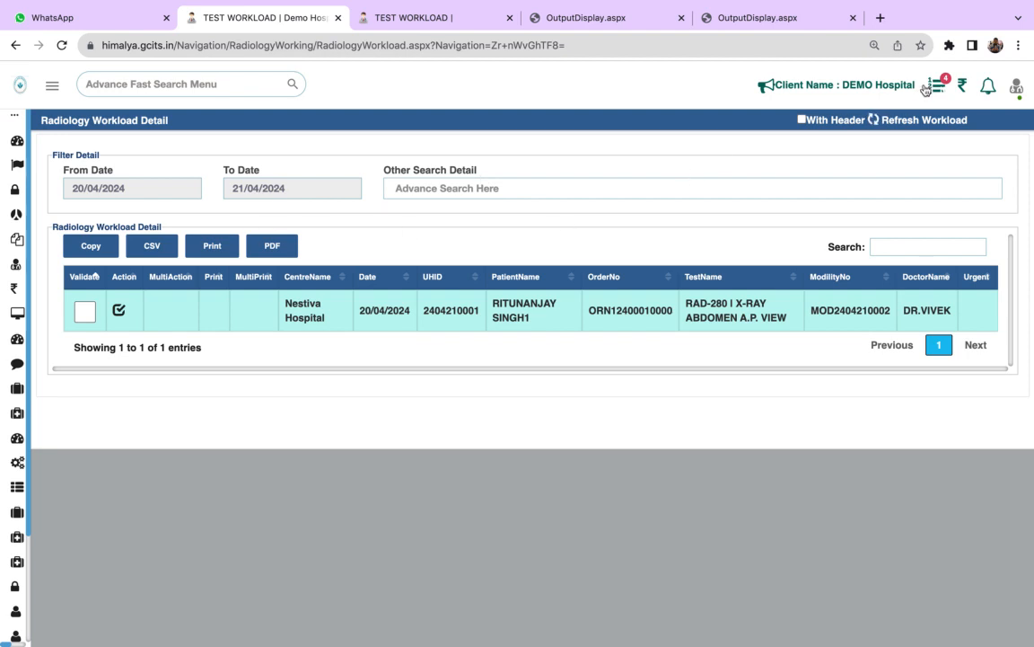
pyautogui.click(876, 125)
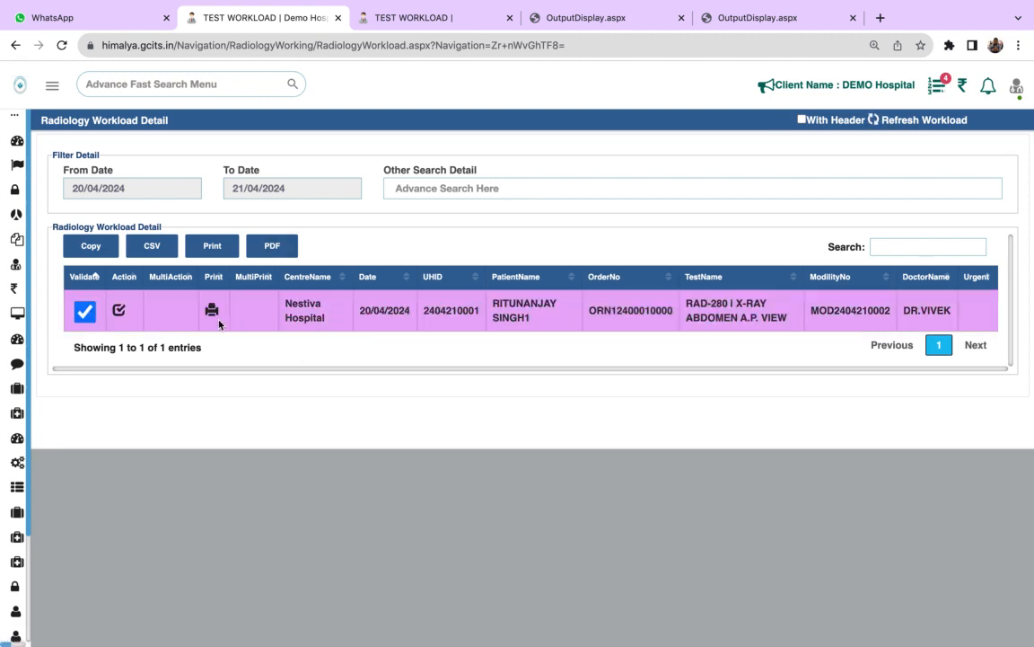
# - View the printable report of the abdomen X-ray and return to the radiology workload
pyautogui.click(212, 311)
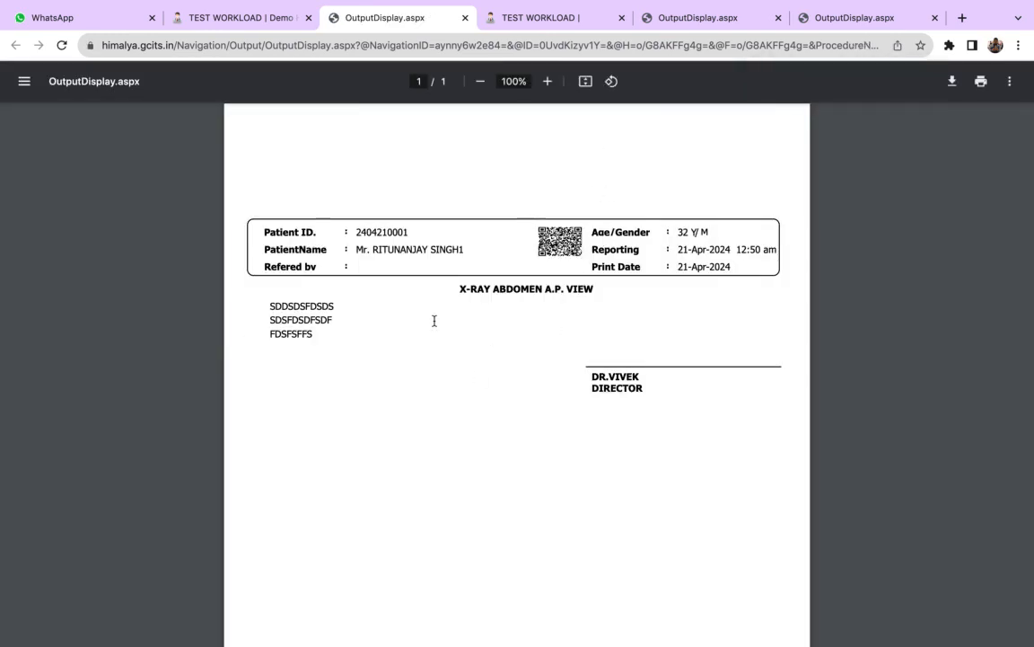
pyautogui.click(240, 18)
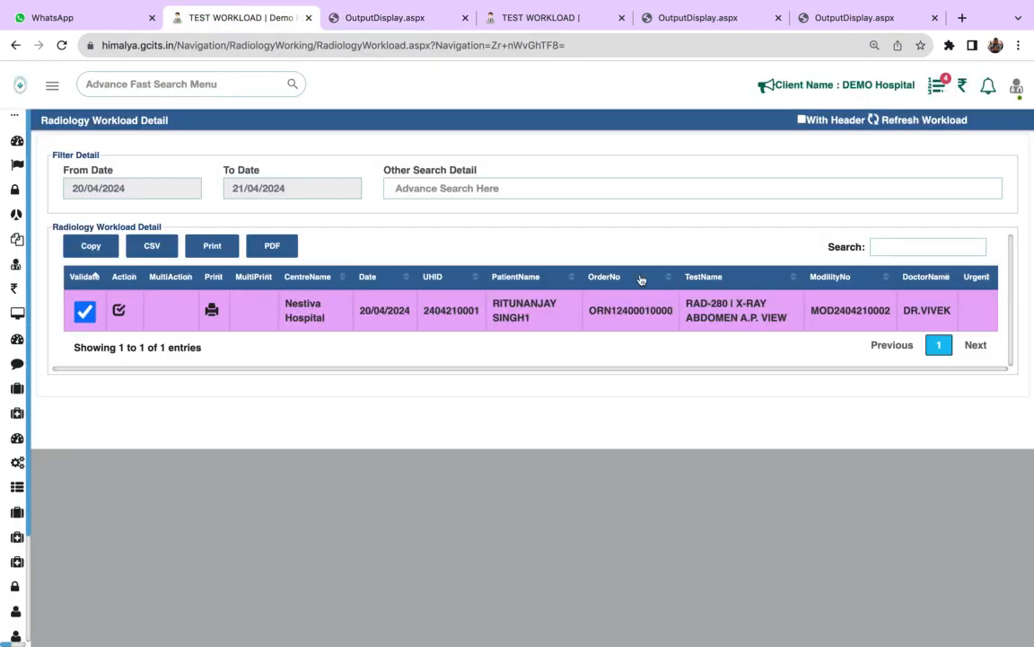
pyautogui.moveTo(512, 5)
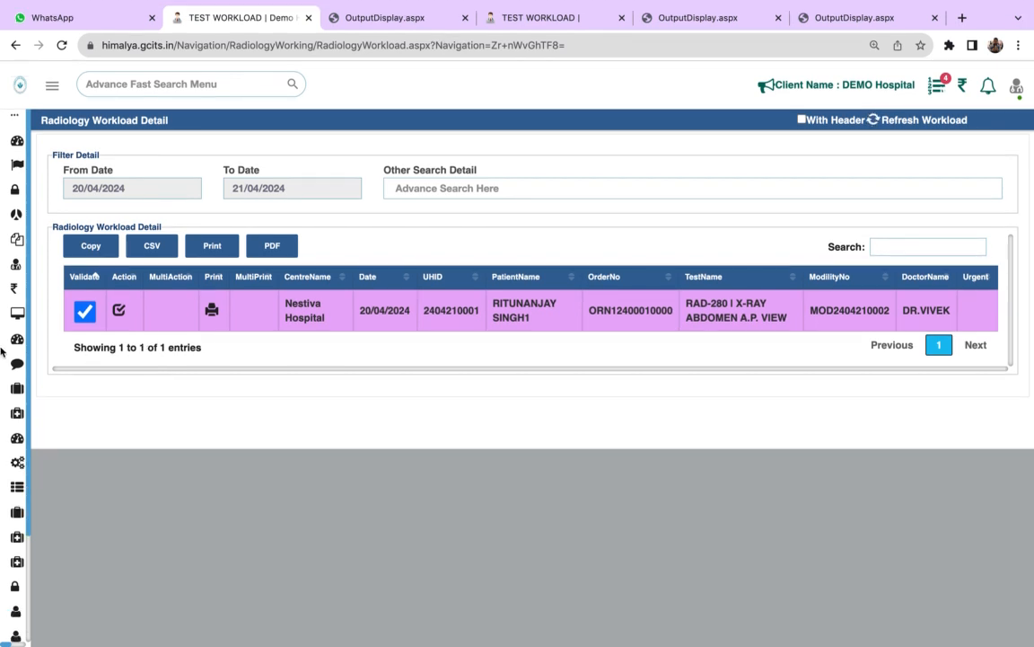
# - Expand the Procurement module to show its pages
pyautogui.moveTo(22, 363)
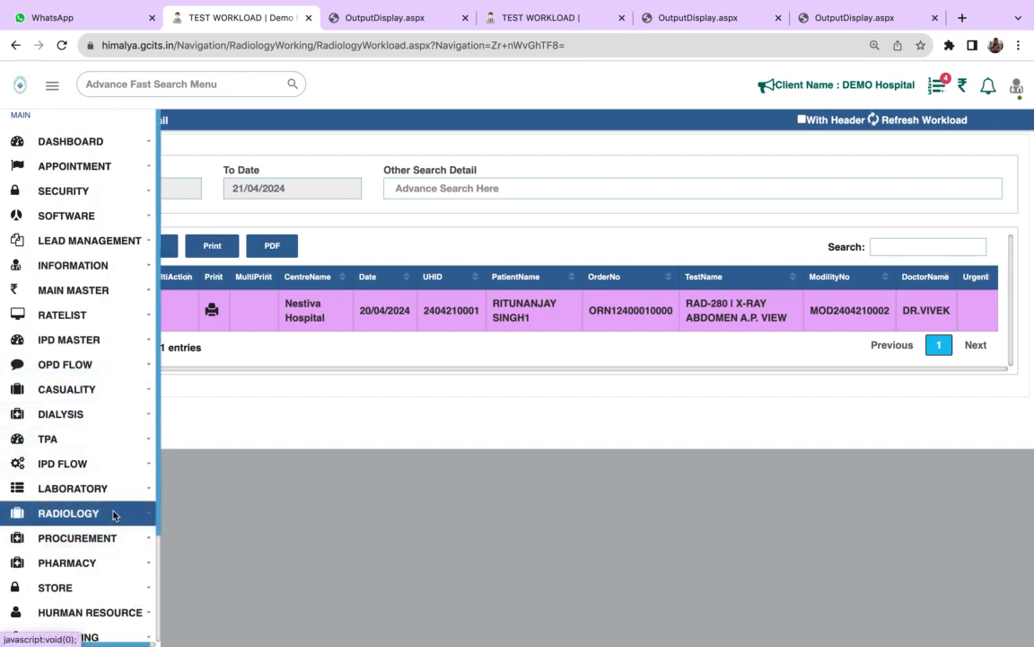
pyautogui.scroll(-3, 130, 539)
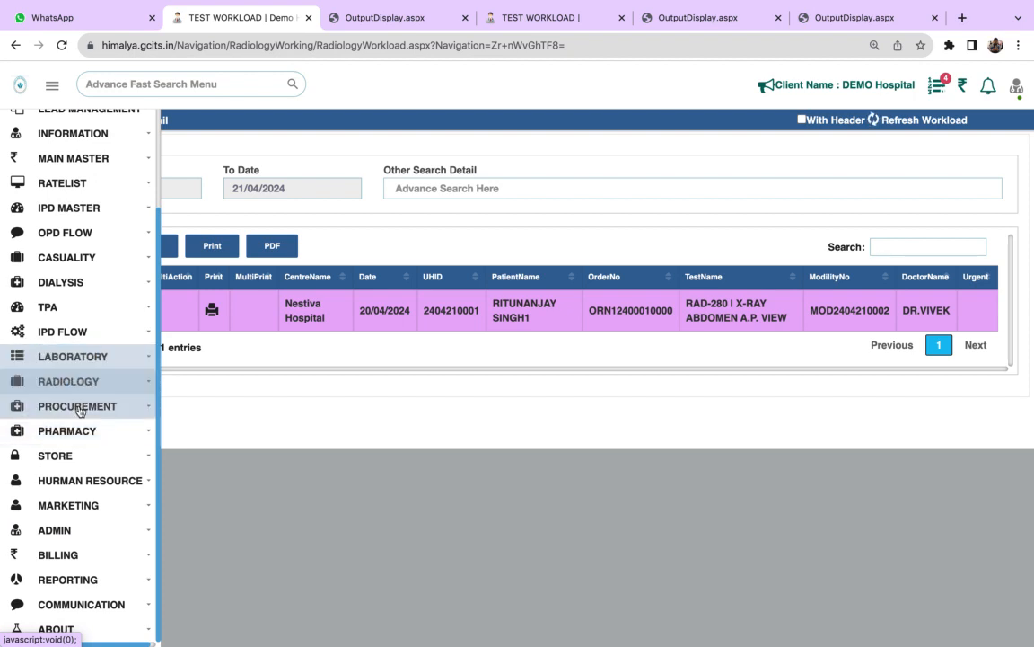
pyautogui.click(80, 407)
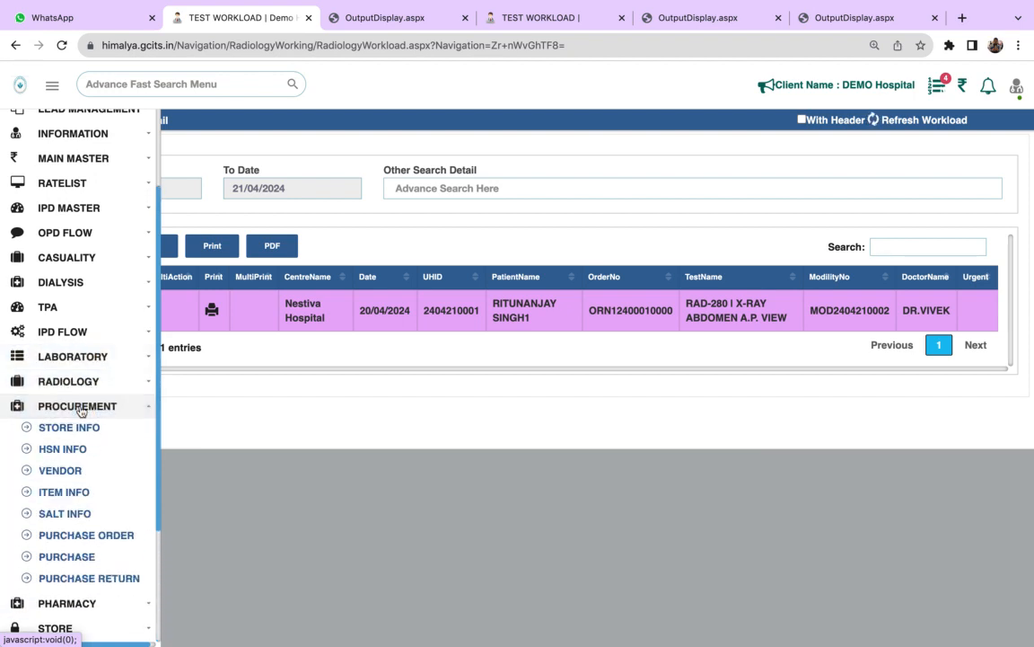
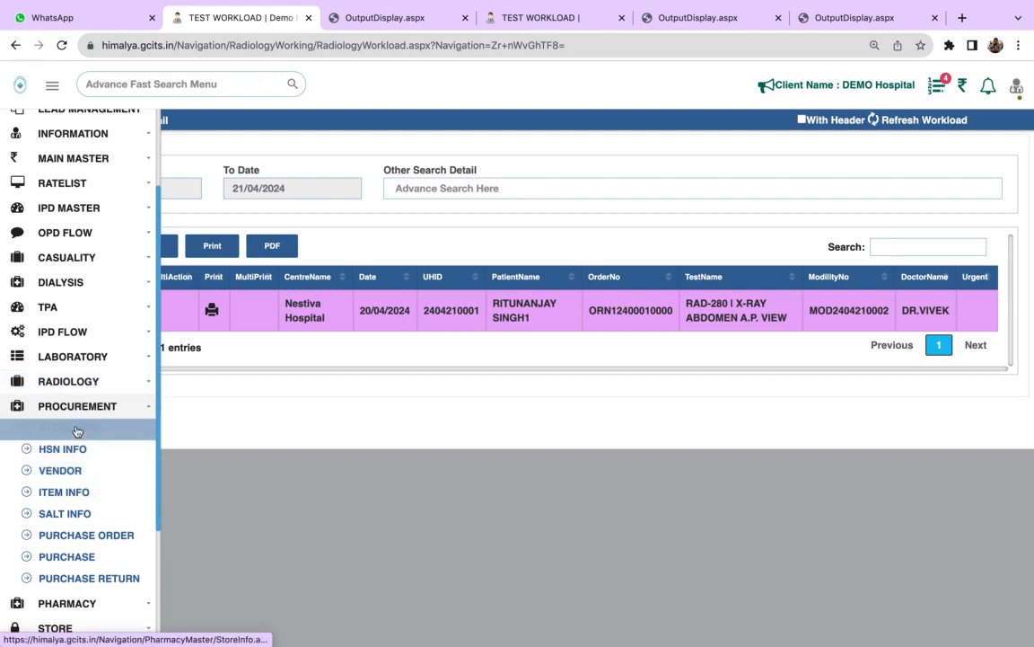
# - View the Store Info page of Procurement and move on to its Vendor page
pyautogui.click(76, 432)
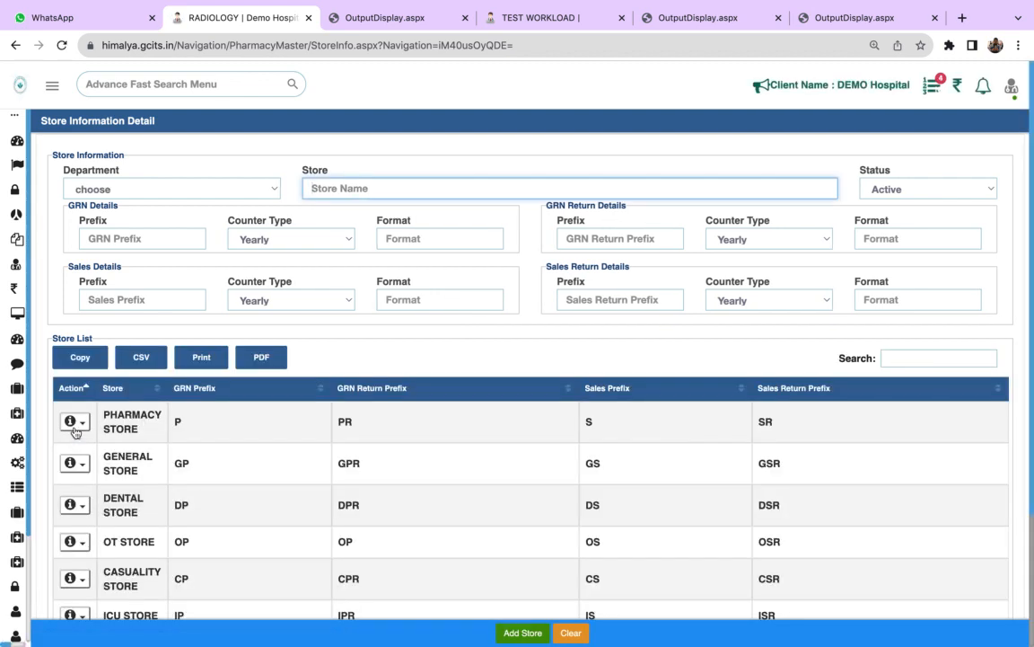
pyautogui.moveTo(67, 391)
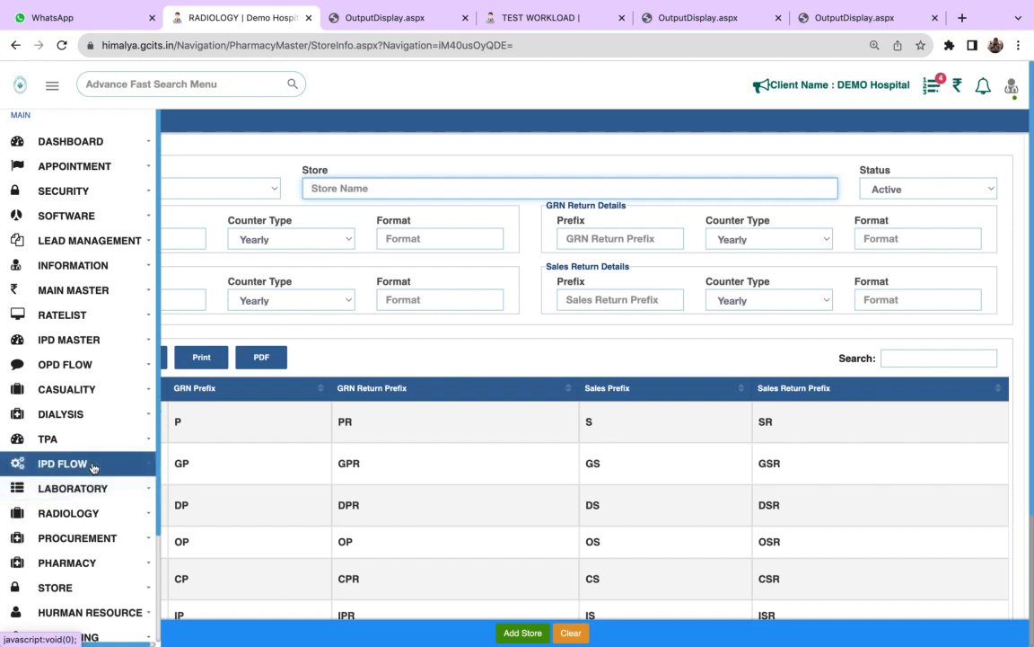
pyautogui.click(111, 537)
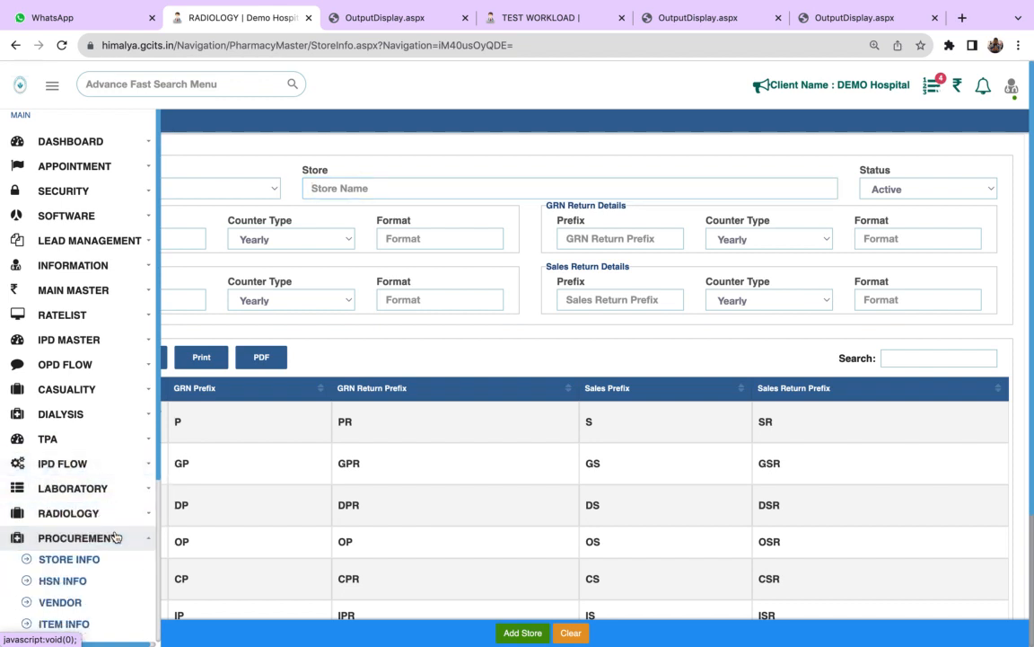
pyautogui.click(98, 605)
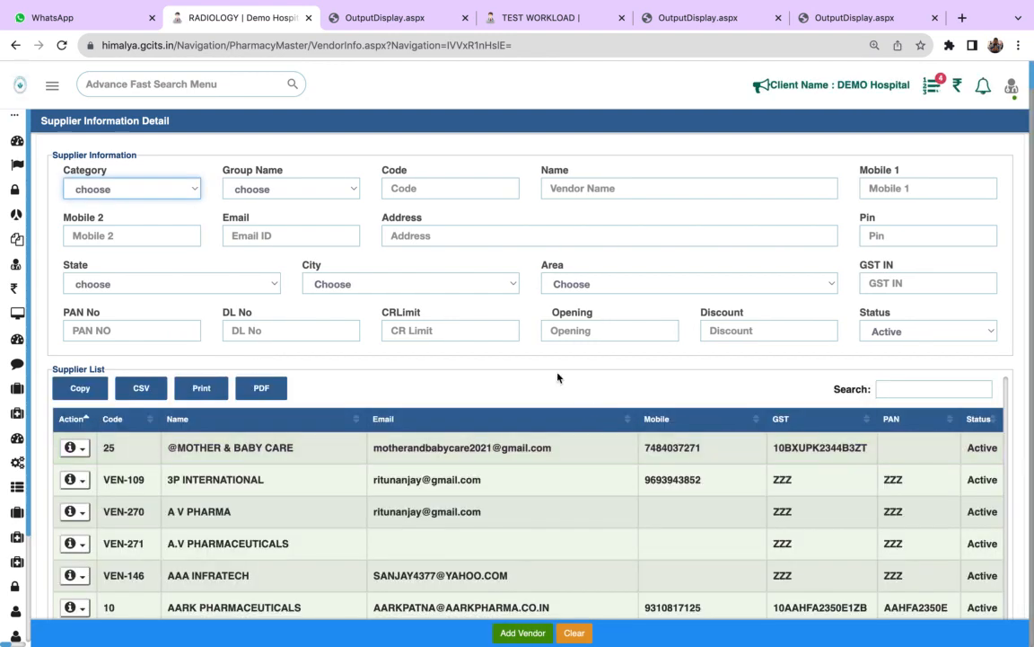
# - Check the supplier category options and browse through the list of registered suppliers
pyautogui.press('Down')
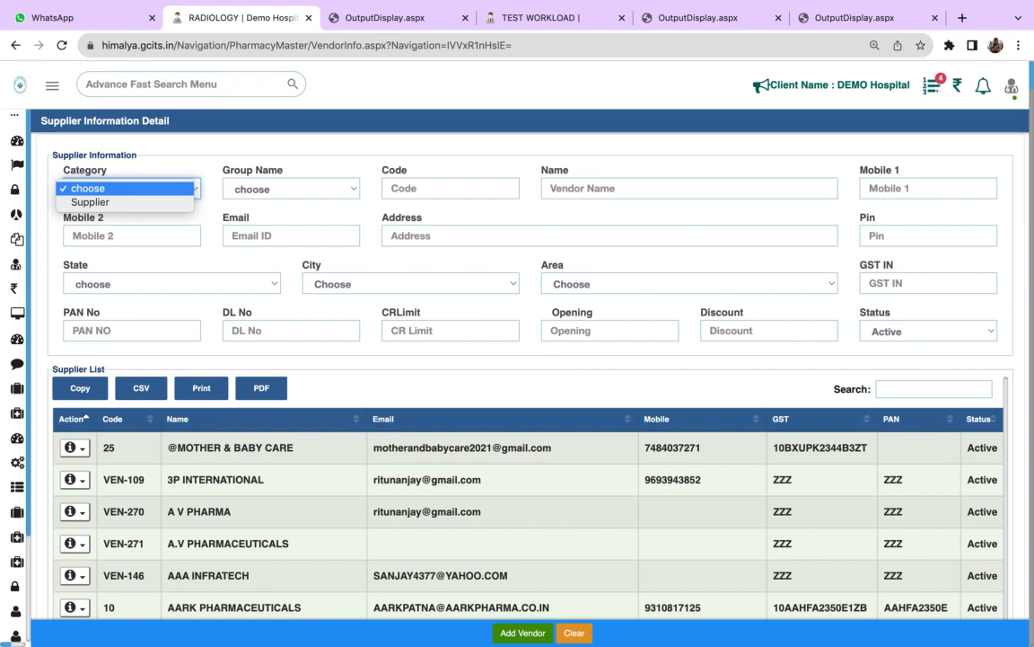
pyautogui.click(1032, 482)
pyautogui.click(1029, 528)
pyautogui.scroll(-10, 1032, 540)
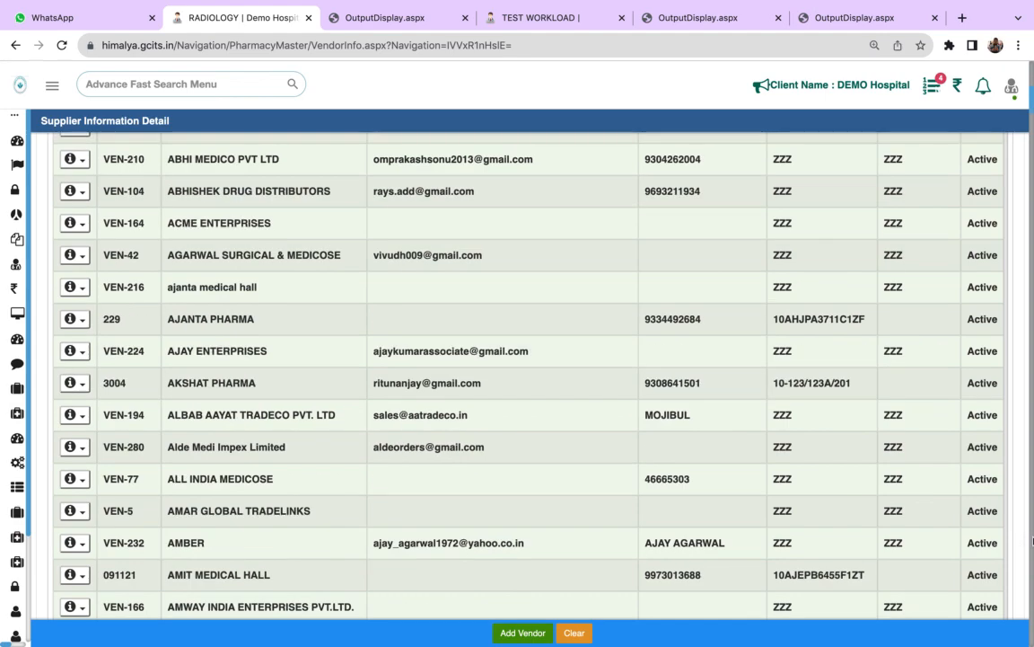
pyautogui.scroll(-20, 1032, 540)
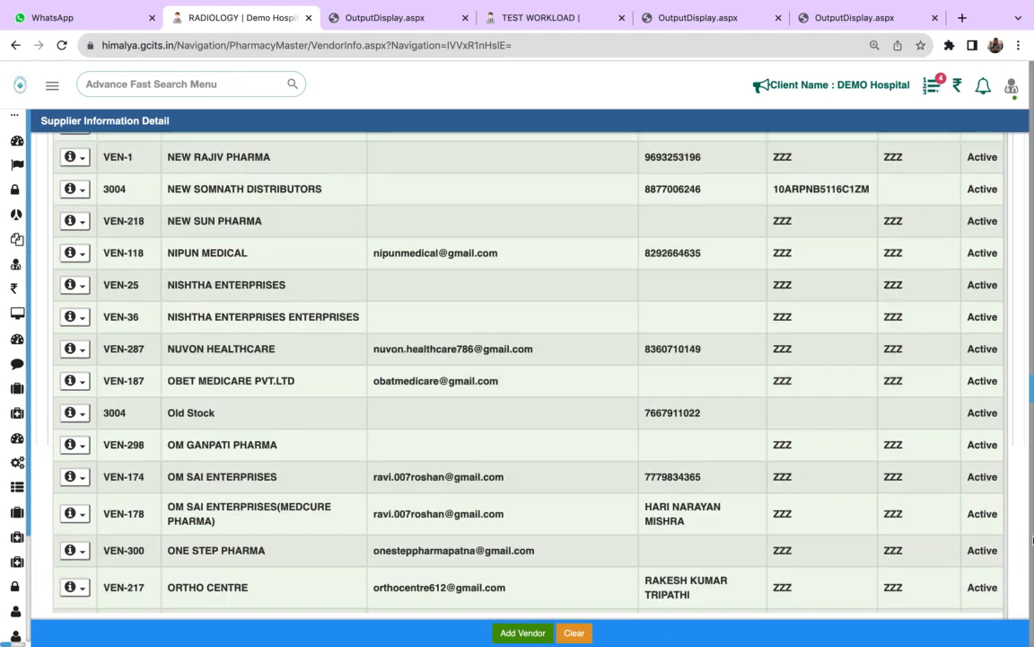
# - Open the Item Info page of Procurement and look through the item list
pyautogui.moveTo(18, 418)
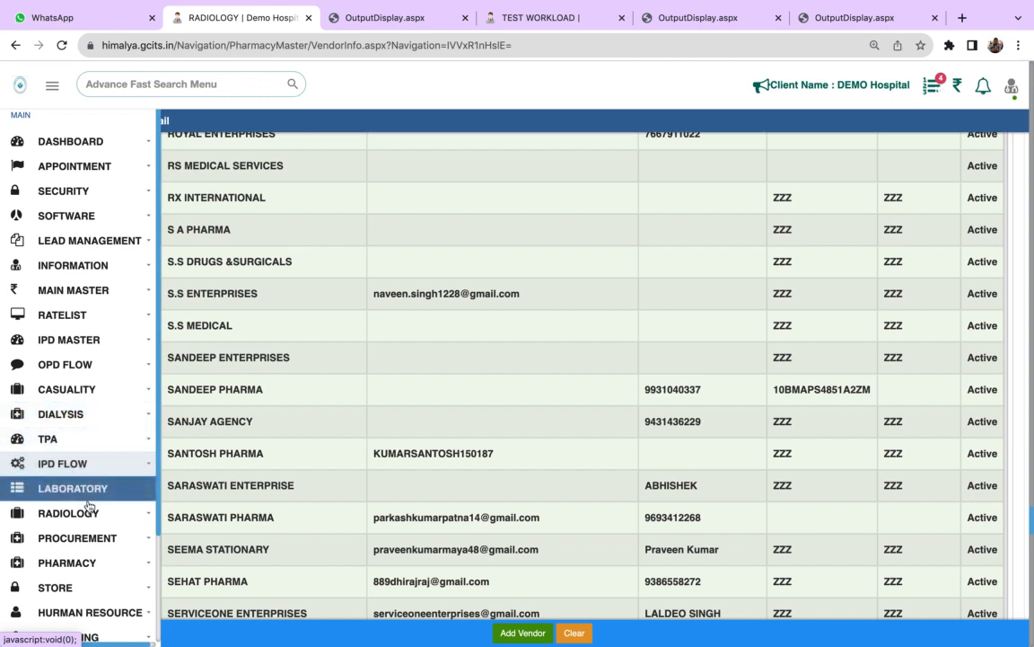
pyautogui.click(95, 539)
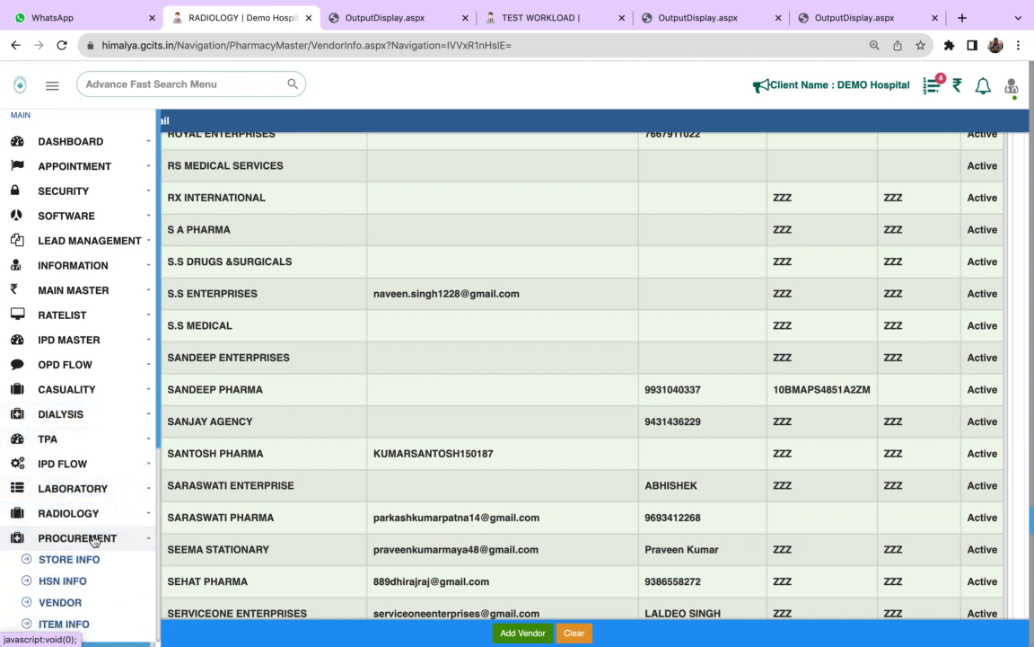
pyautogui.click(101, 619)
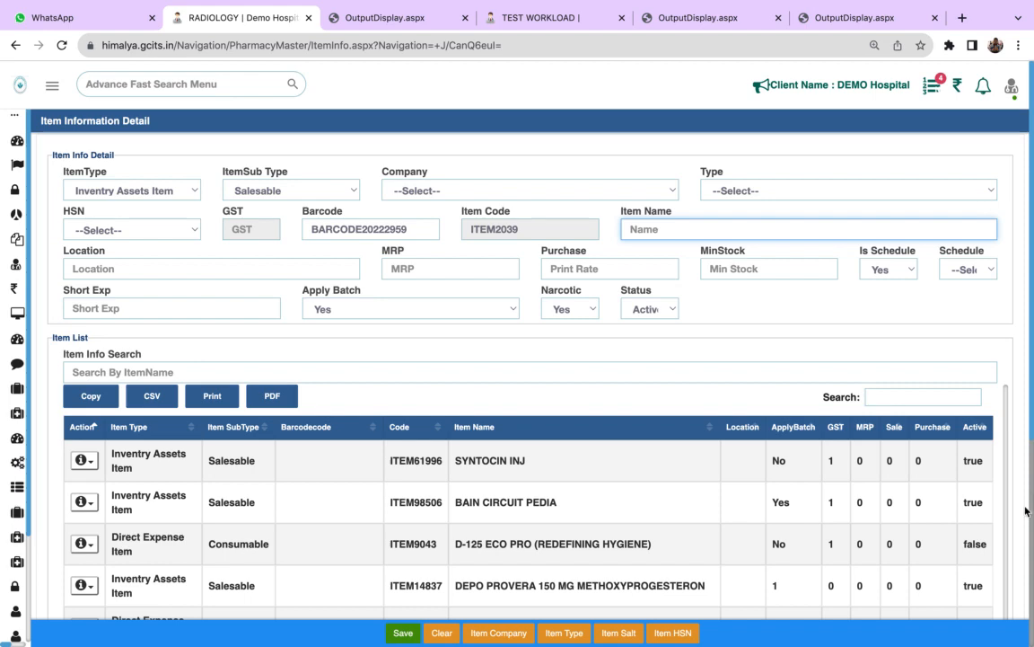
pyautogui.scroll(-5, 924, 462)
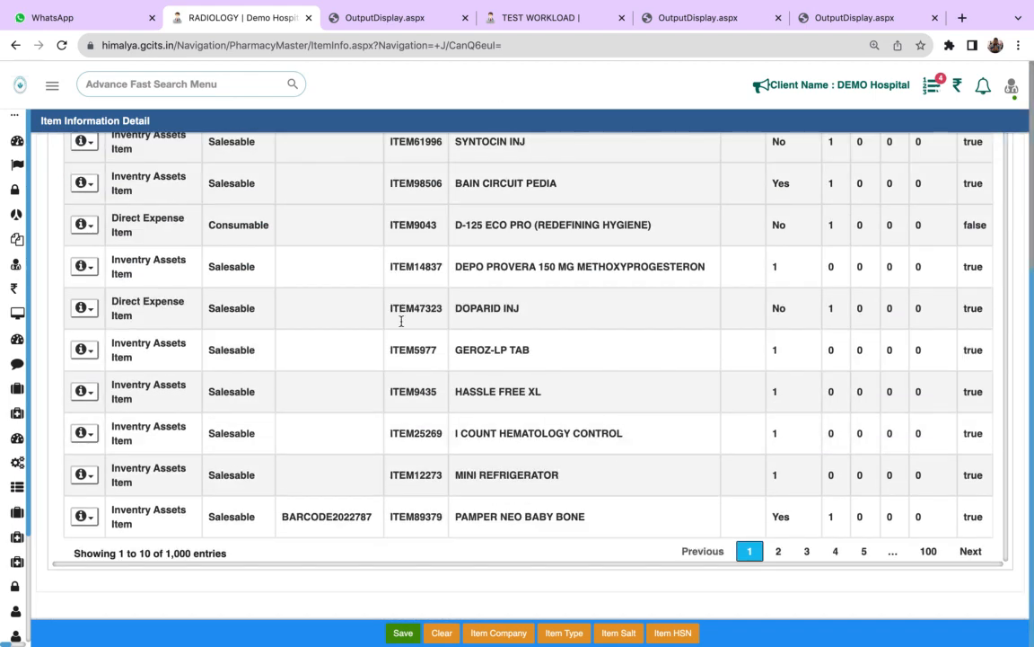
# - Start a purchase order in Procurement with PHARMACY STORE as the store and 3P INTERNATIONAL as the supplier
pyautogui.moveTo(14, 386)
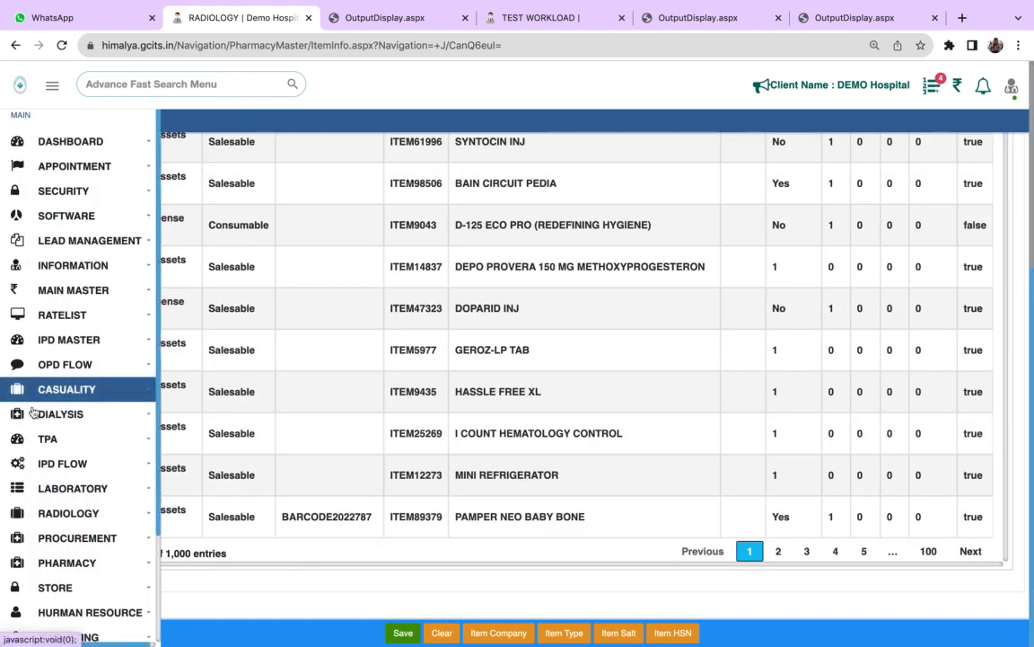
pyautogui.click(103, 537)
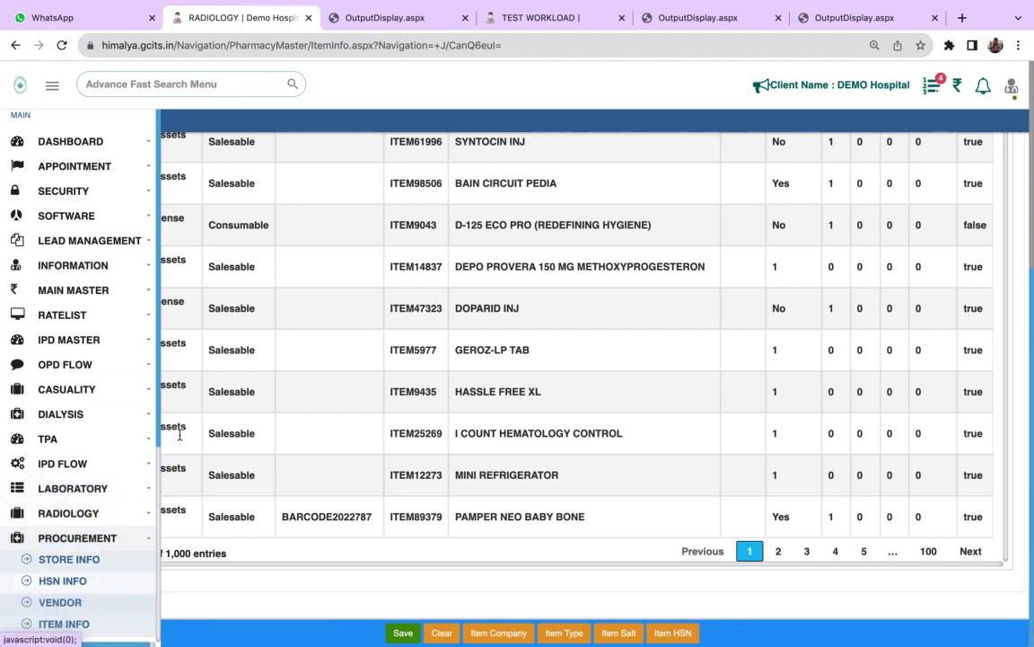
pyautogui.scroll(5, 242, 291)
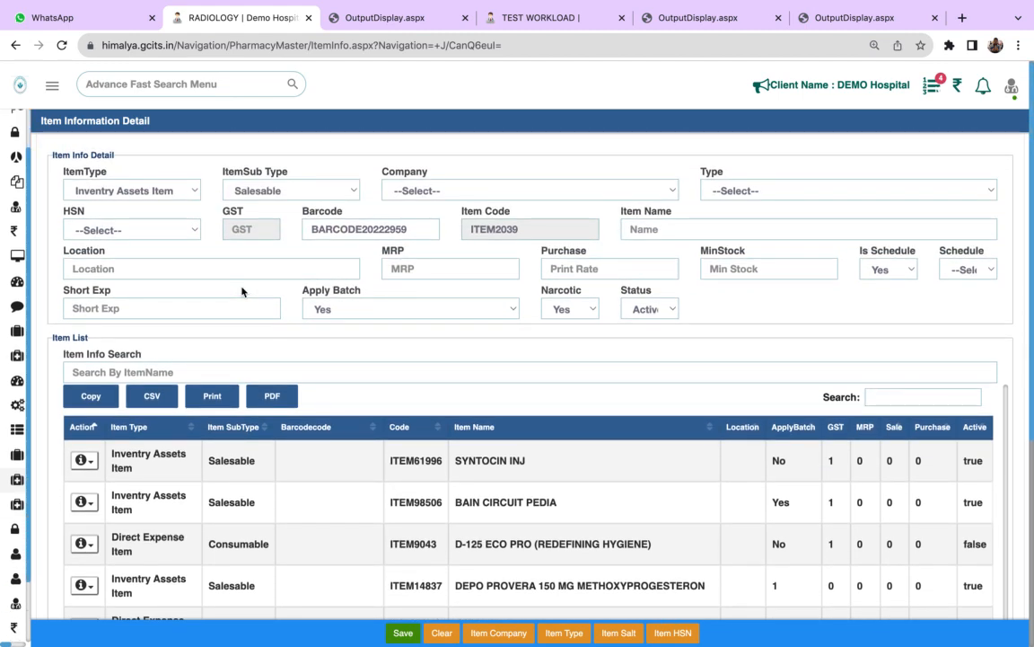
pyautogui.moveTo(27, 453)
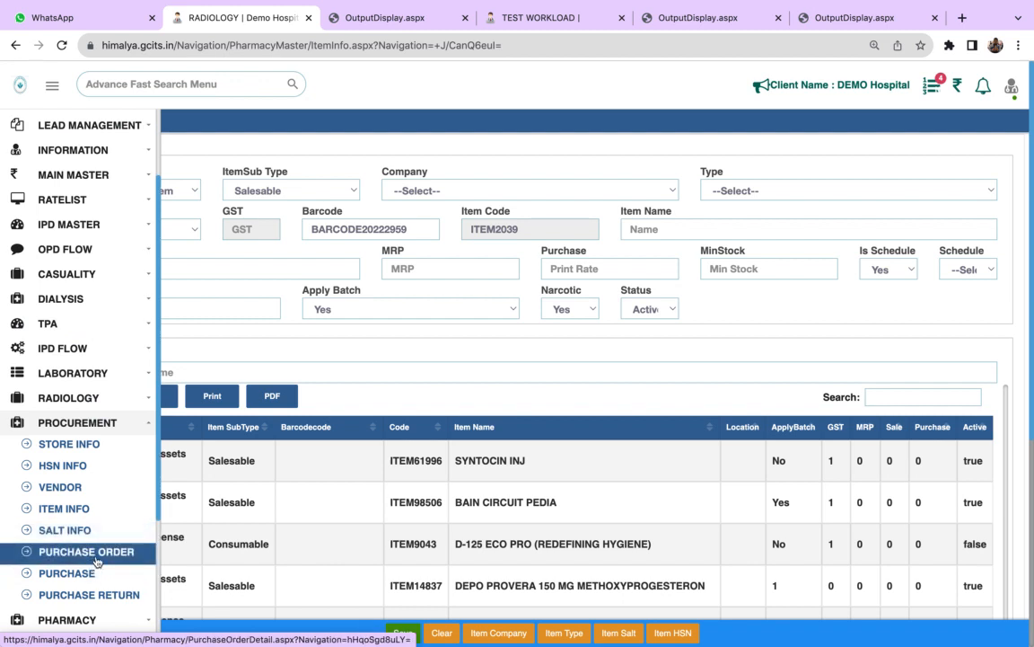
pyautogui.click(97, 562)
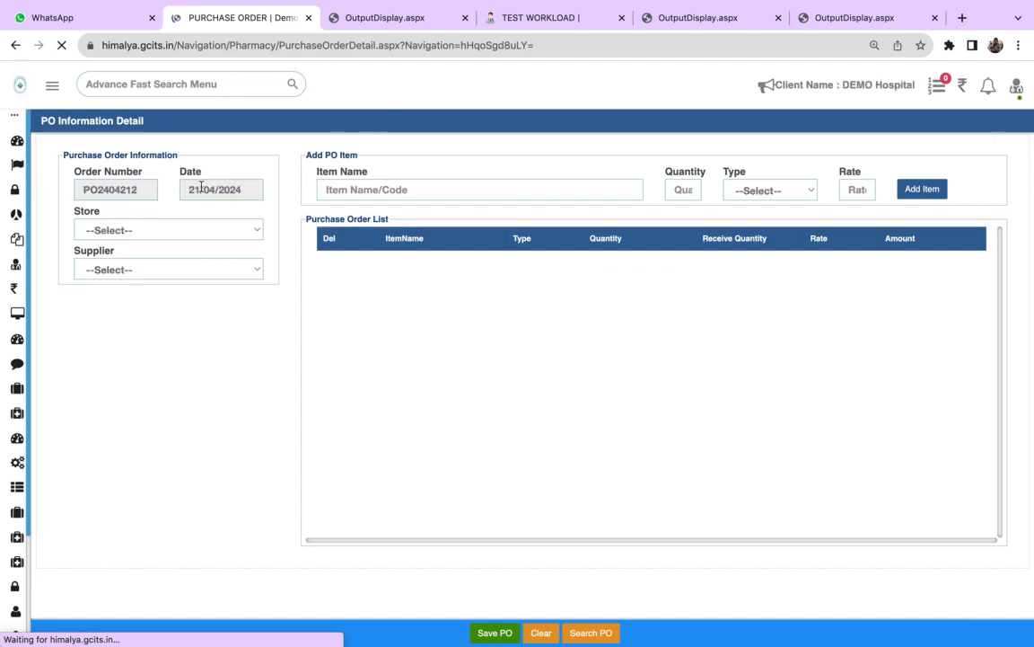
pyautogui.click(161, 232)
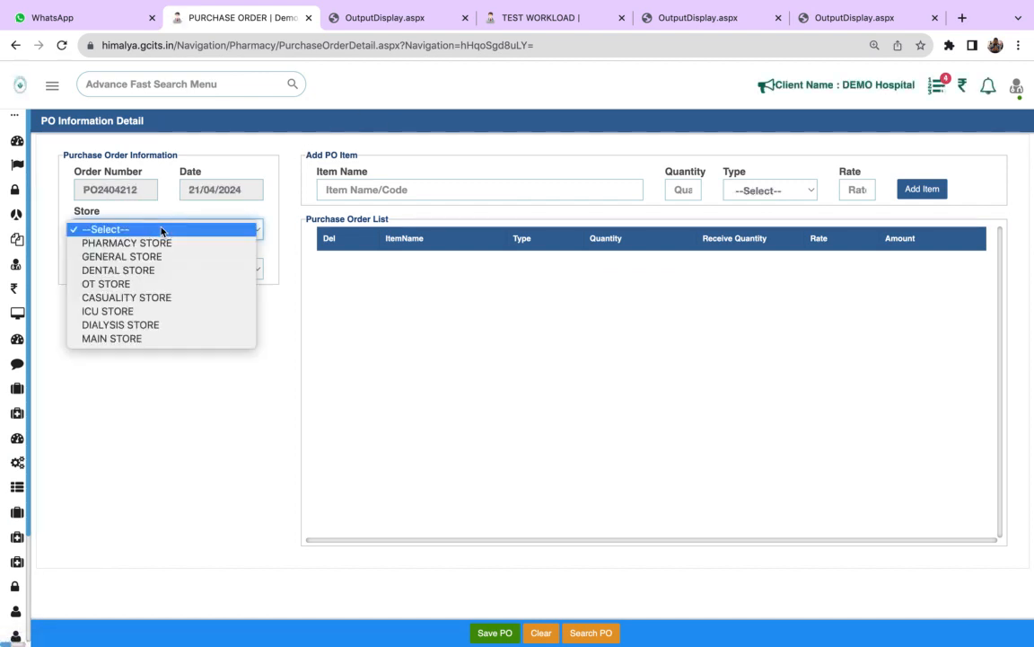
pyautogui.click(144, 241)
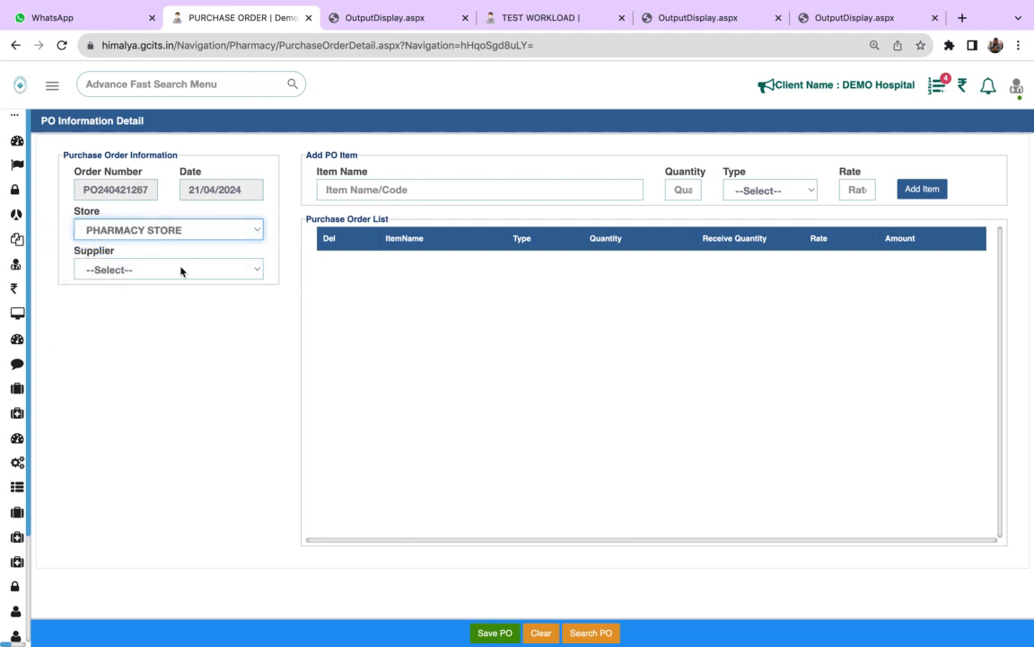
pyautogui.click(180, 269)
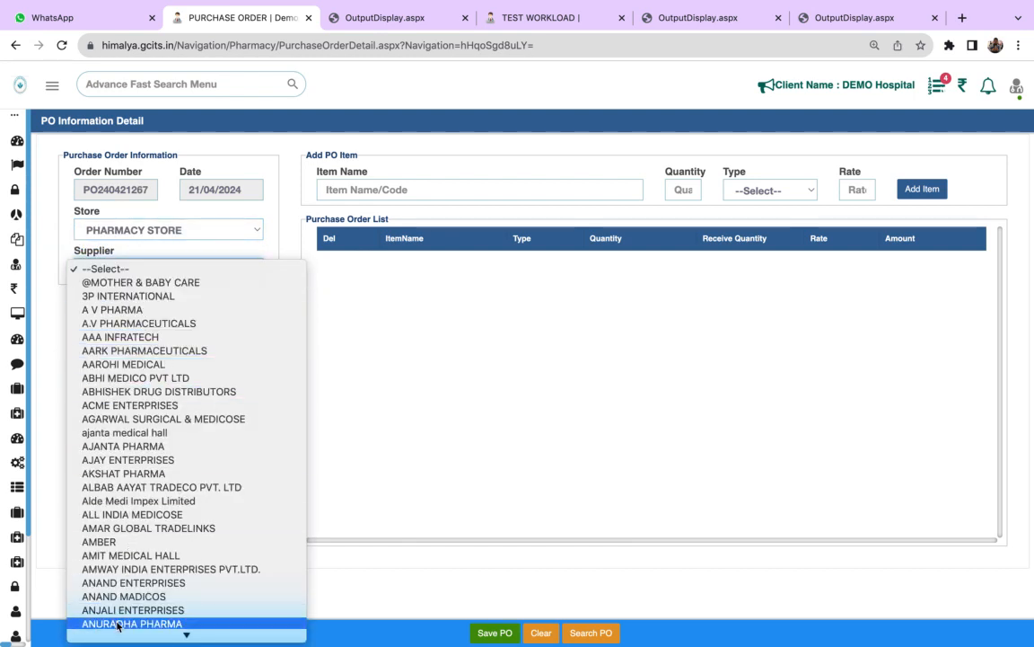
pyautogui.click(156, 296)
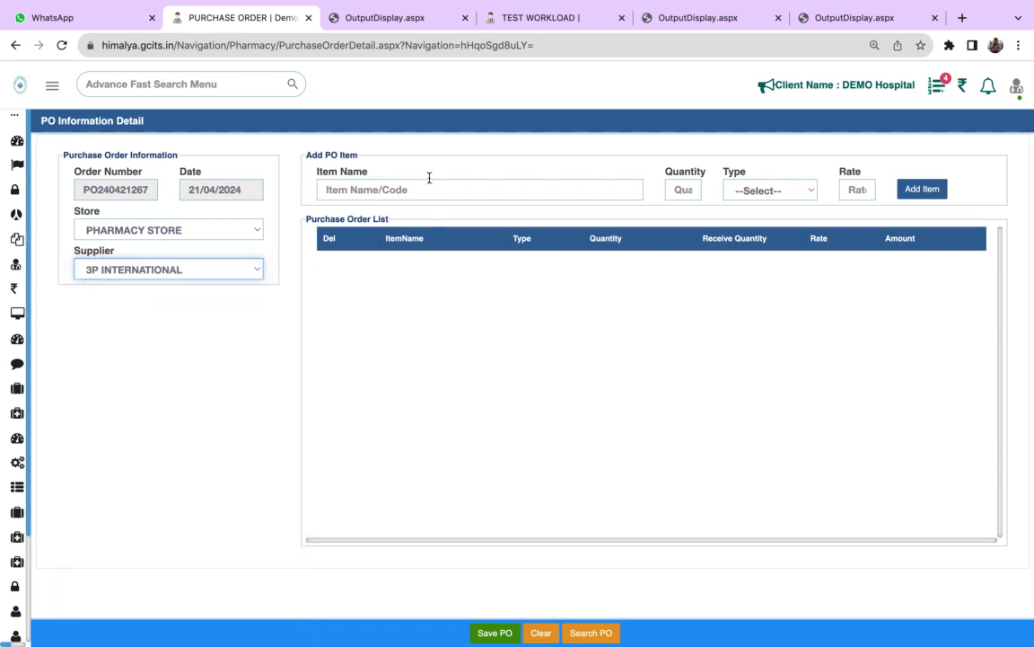
# - Add URINE STRIP READER with quantity 1, type BLADE and rate 100 to the purchase order and save the order
pyautogui.click(406, 183)
pyautogui.write('A')
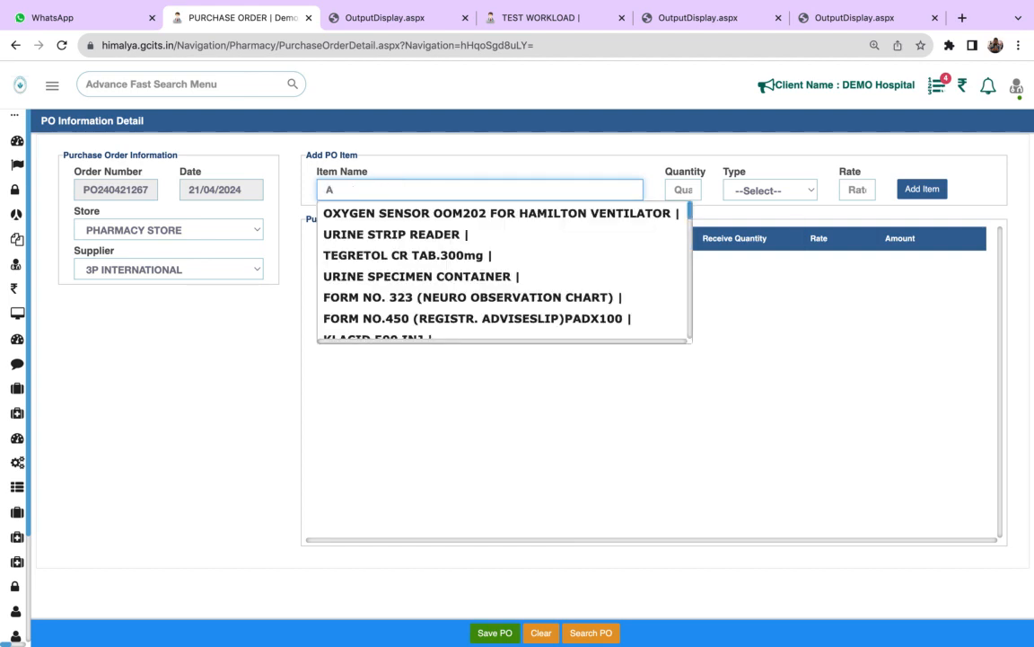
pyautogui.click(413, 235)
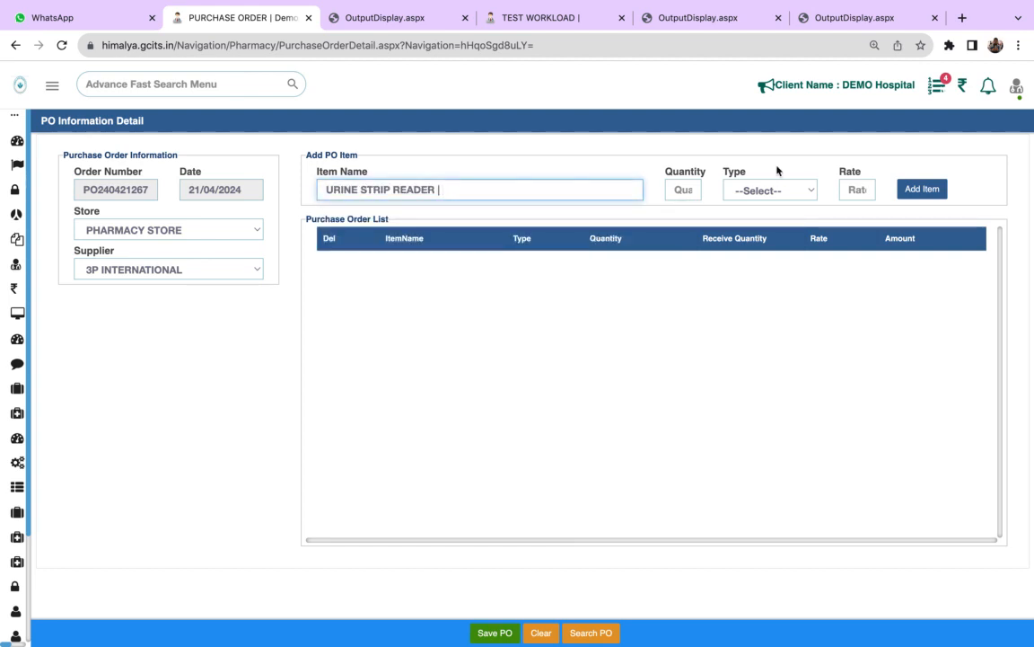
pyautogui.click(683, 189)
pyautogui.write('1')
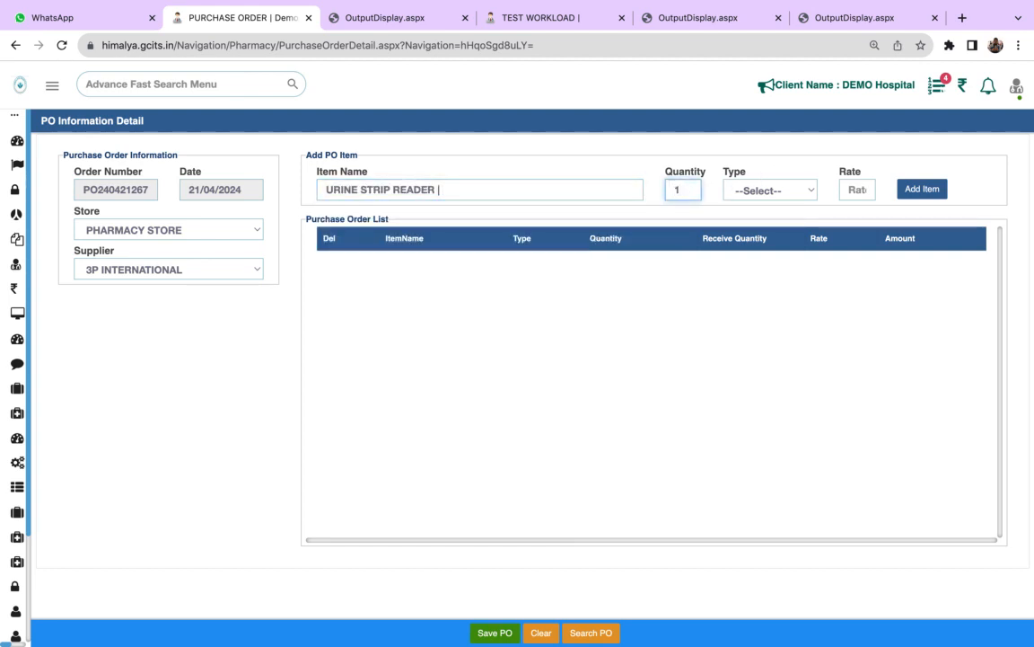
pyautogui.click(763, 186)
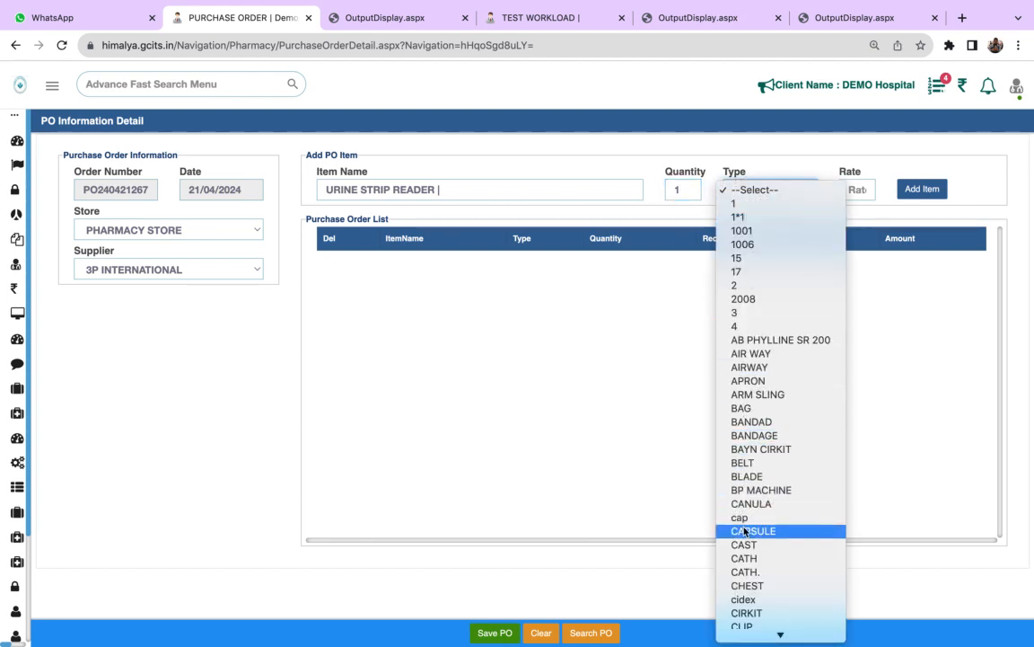
pyautogui.click(748, 477)
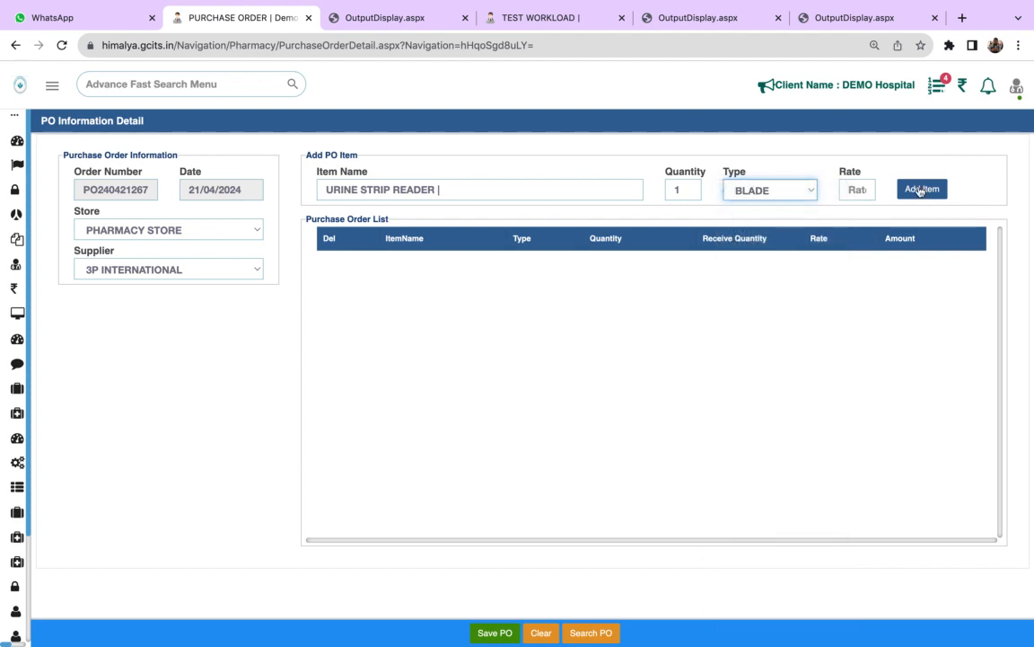
pyautogui.click(859, 189)
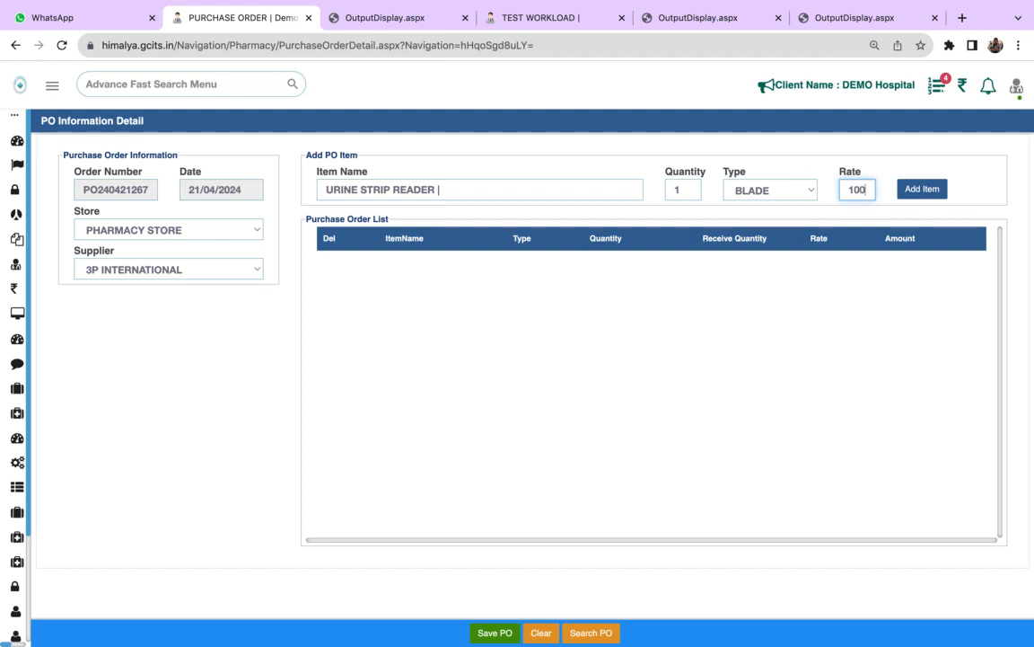
pyautogui.write('100')
pyautogui.click(913, 190)
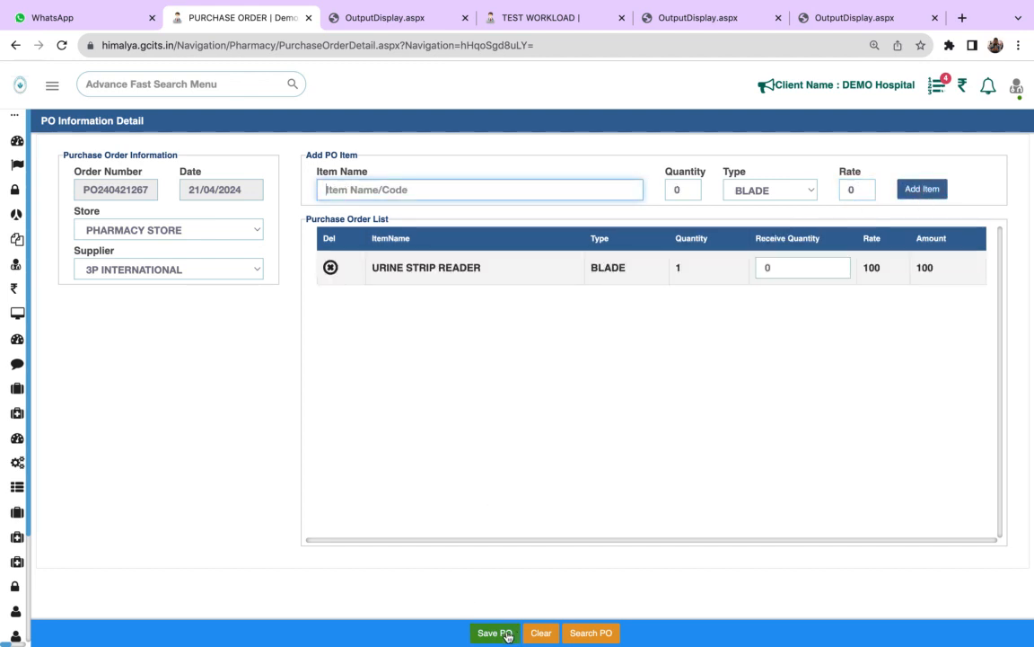
pyautogui.click(504, 633)
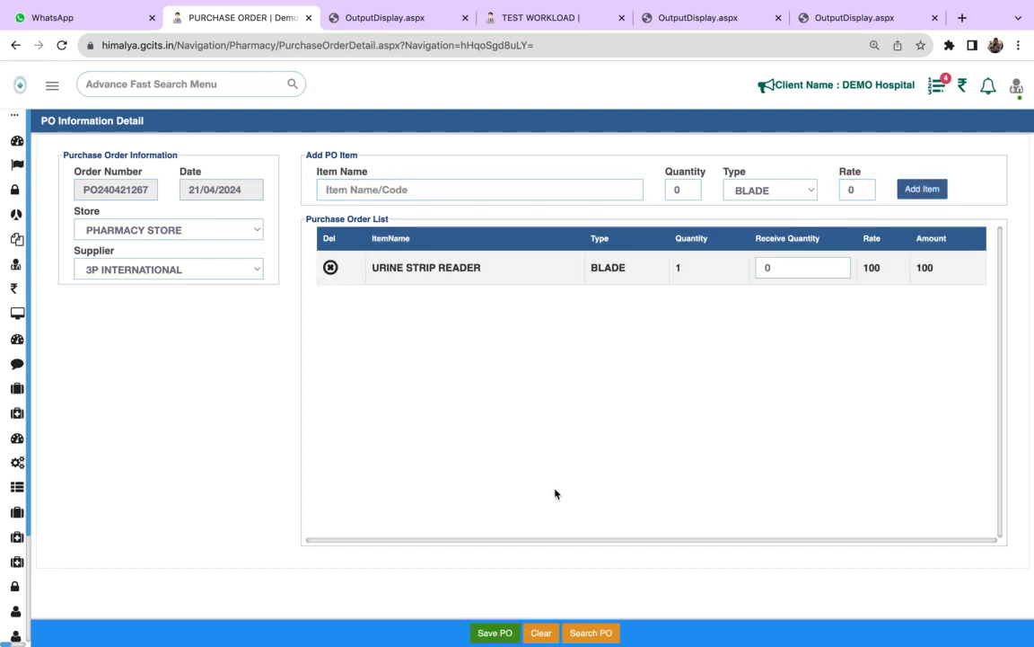
pyautogui.click(493, 633)
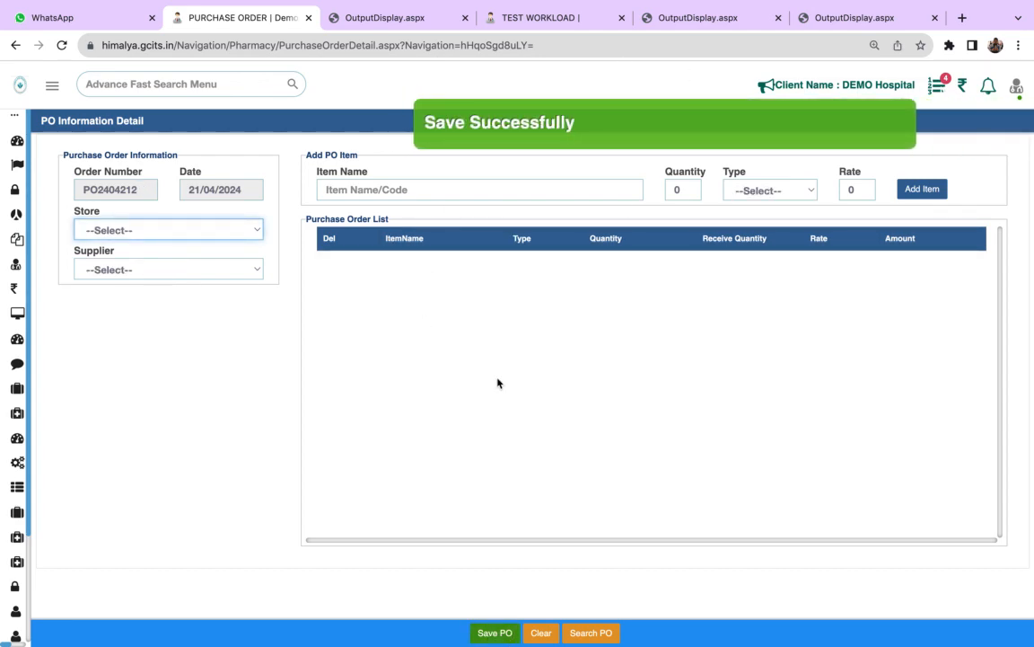
# - Open the purchase order list and examine the actions available for the 3P INTERNATIONAL order
pyautogui.click(579, 634)
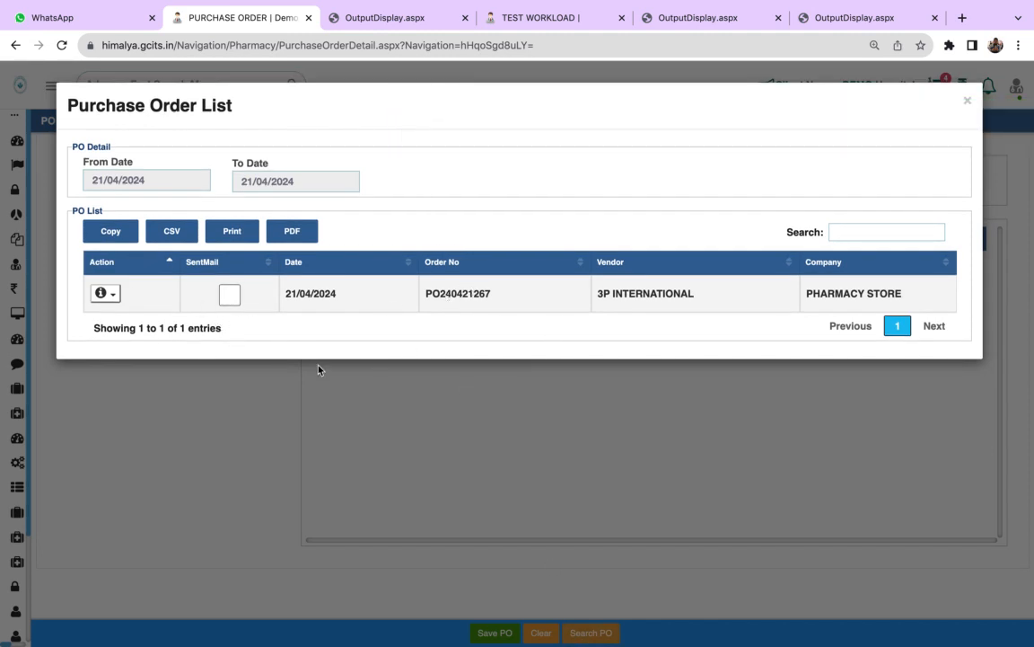
pyautogui.click(103, 293)
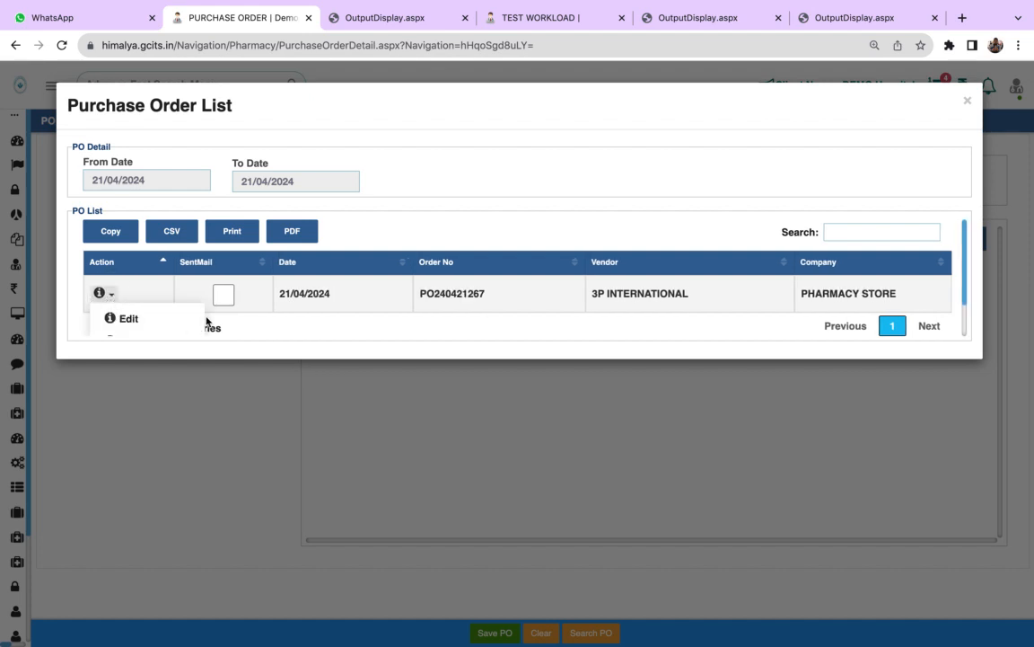
pyautogui.click(970, 325)
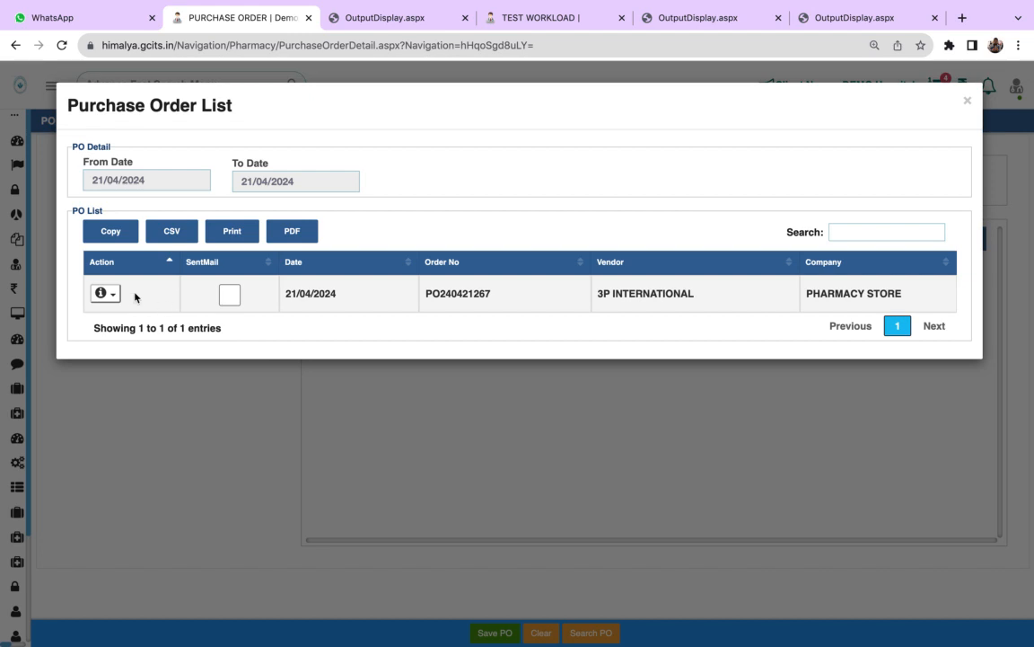
pyautogui.click(108, 293)
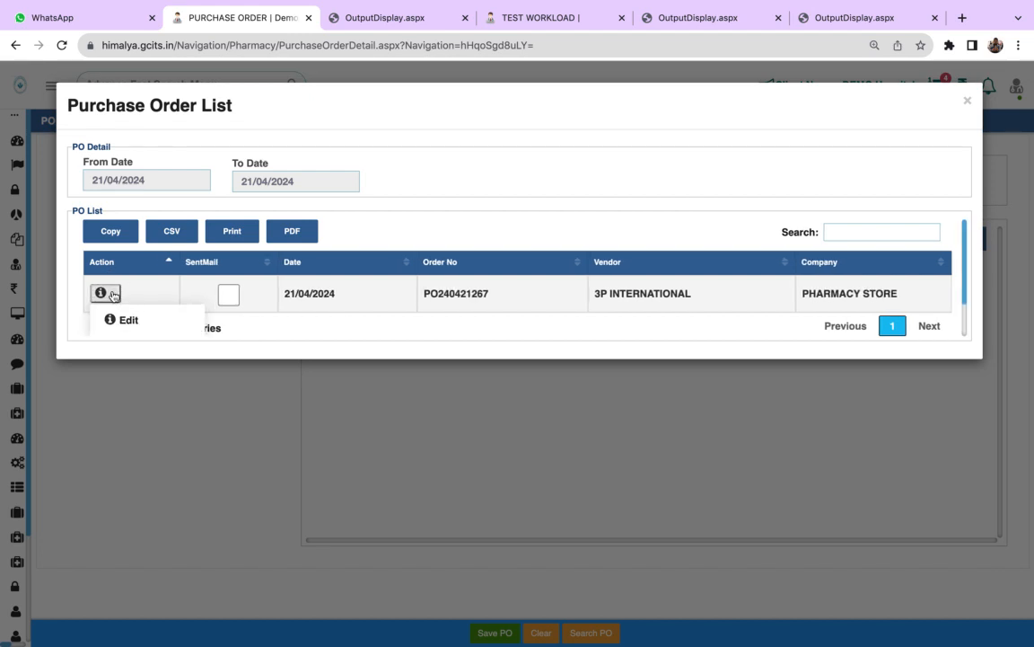
pyautogui.scroll(-1, 113, 295)
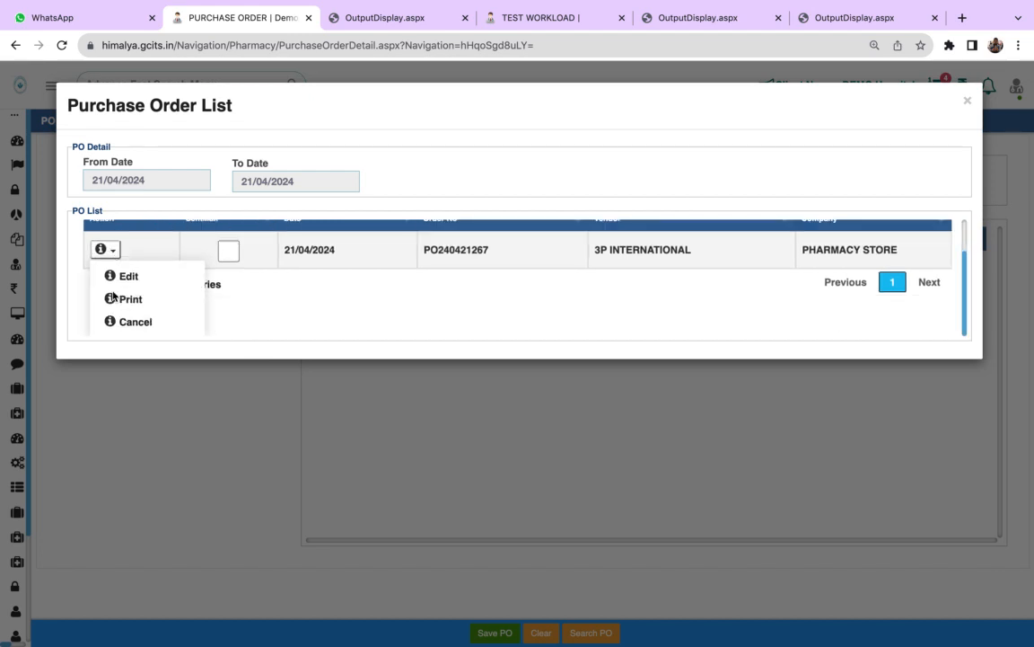
pyautogui.scroll(1, 308, 296)
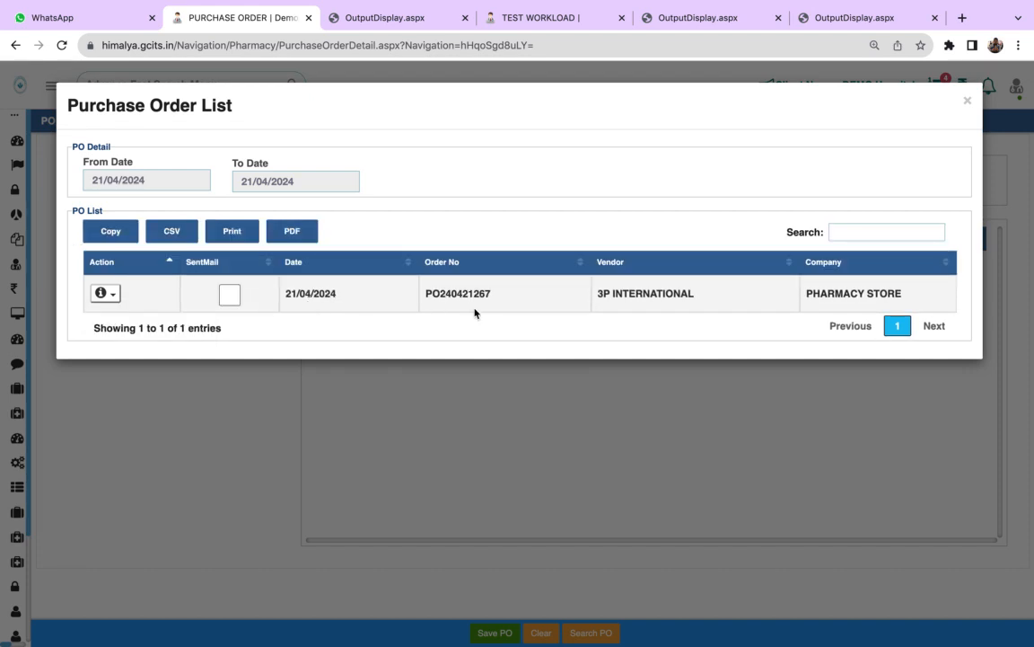
# - Mark SentMail for the 3P INTERNATIONAL order in the purchase order list, and close the list
pyautogui.click(226, 301)
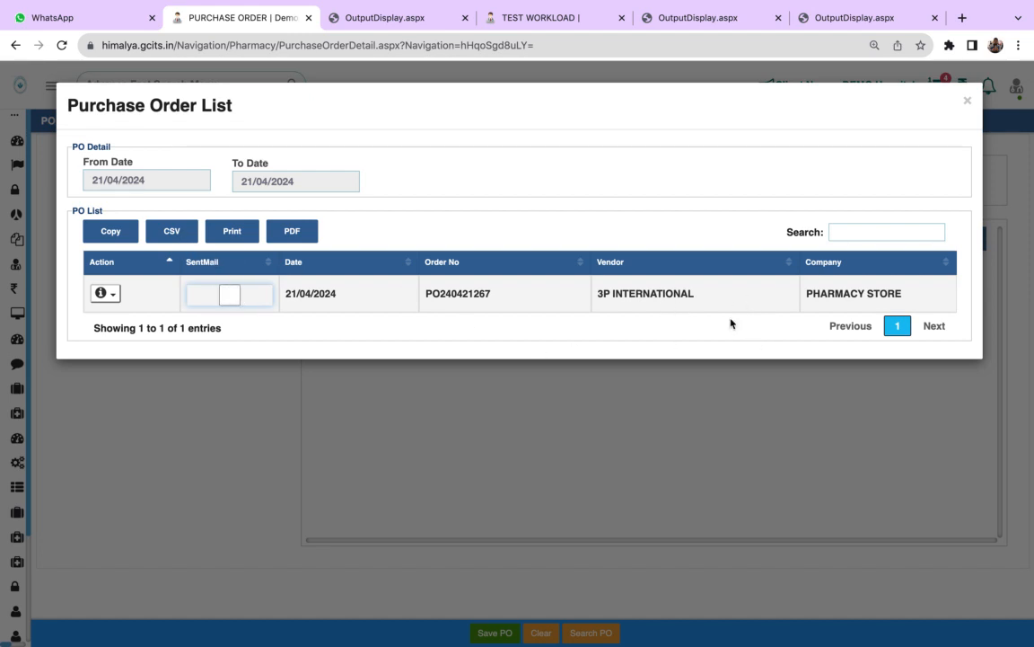
pyautogui.click(967, 99)
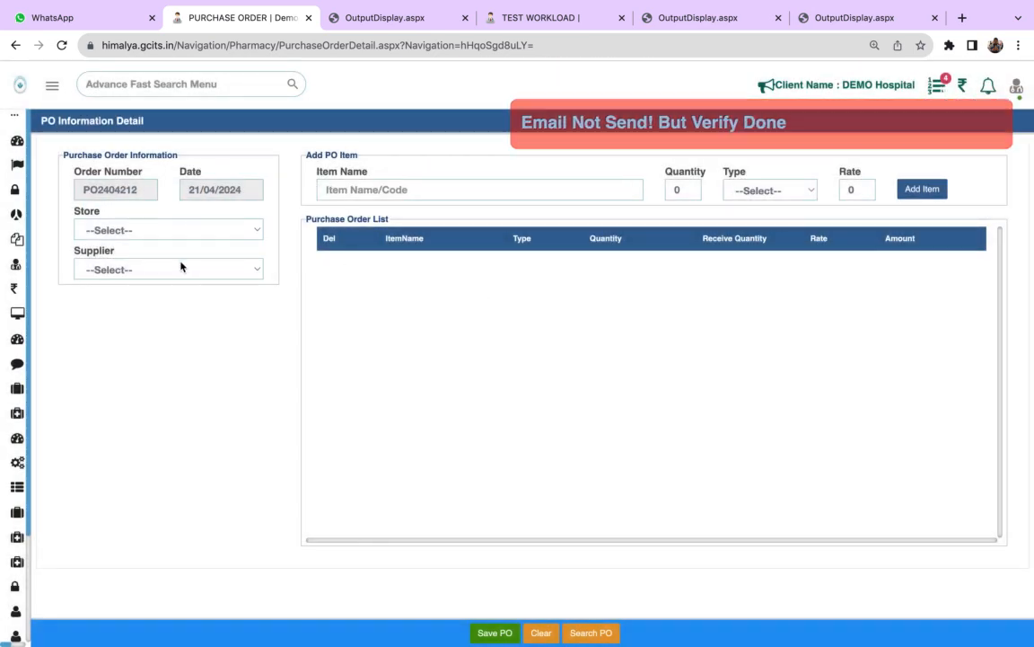
pyautogui.click(146, 230)
pyautogui.click(316, 240)
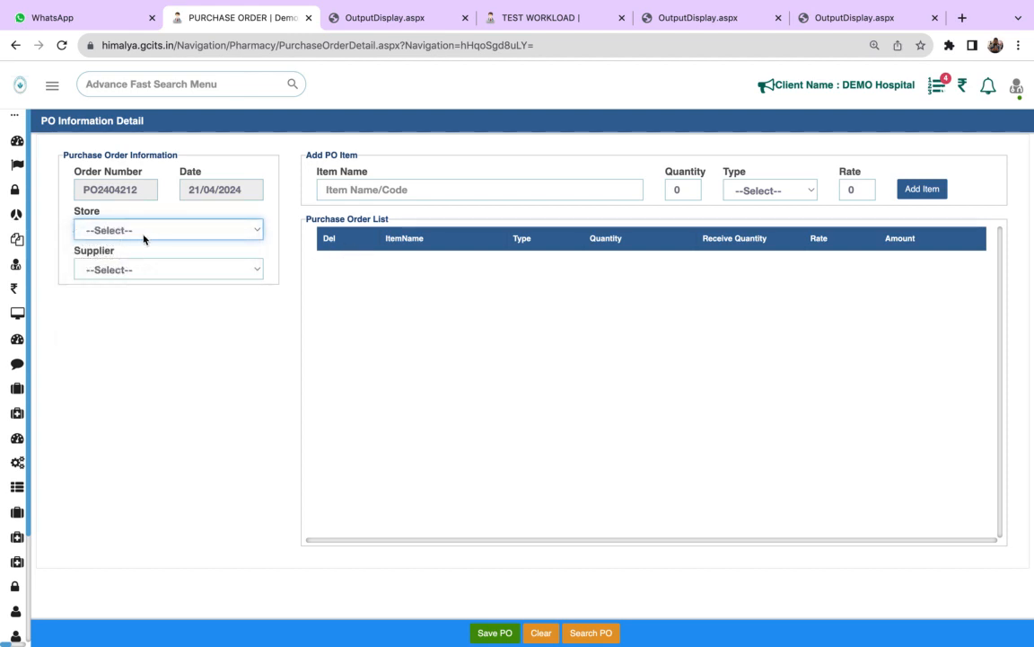
pyautogui.click(132, 270)
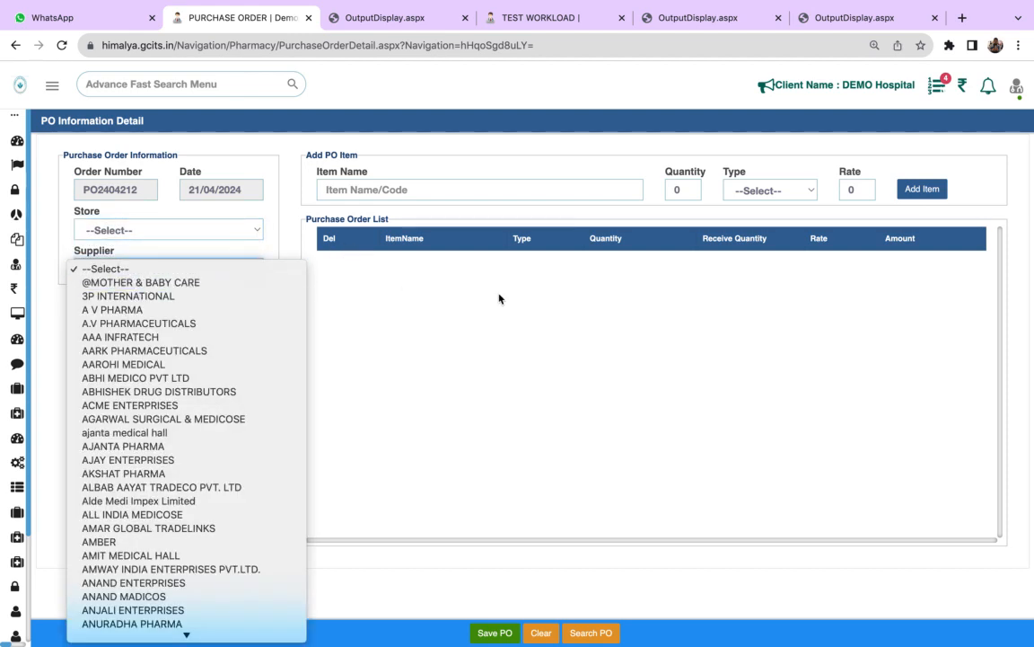
pyautogui.click(450, 299)
# - Open the Purchase page of Procurement
pyautogui.moveTo(36, 388)
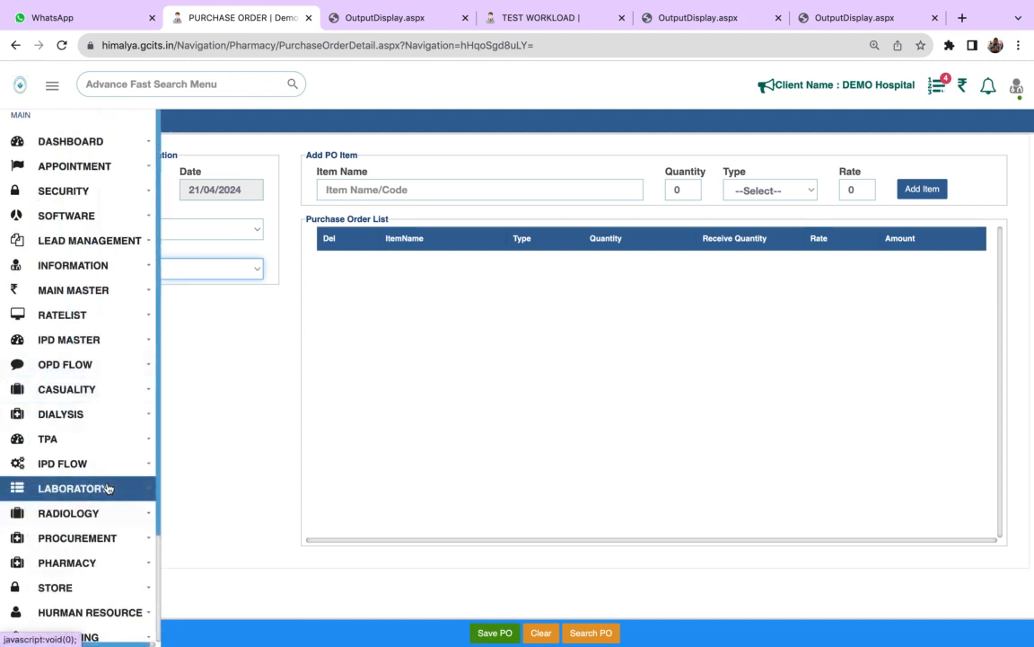
pyautogui.click(99, 534)
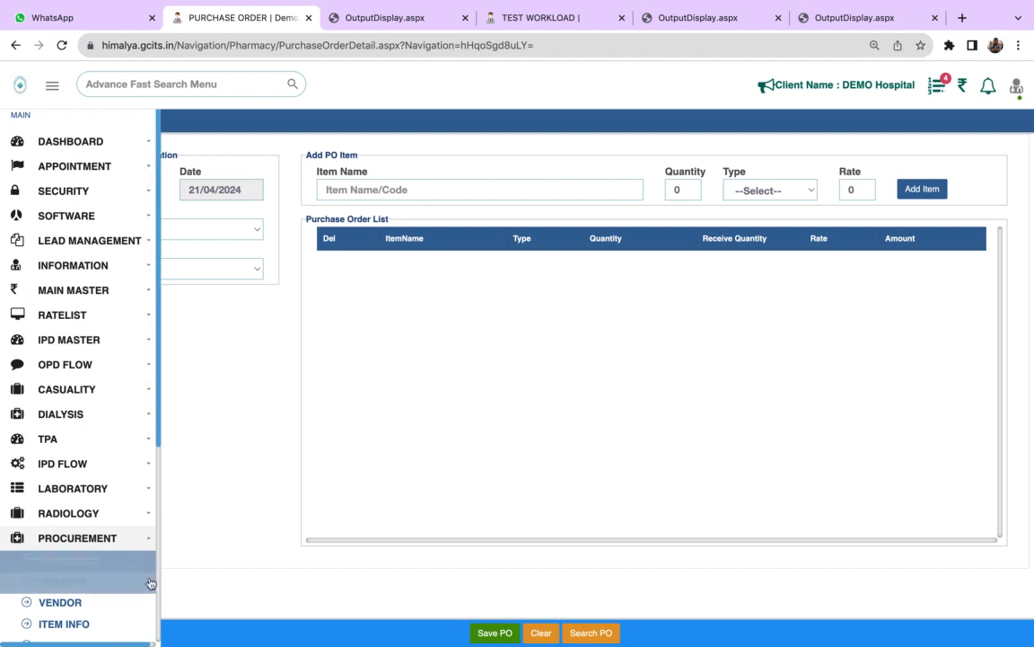
pyautogui.scroll(-2, 93, 594)
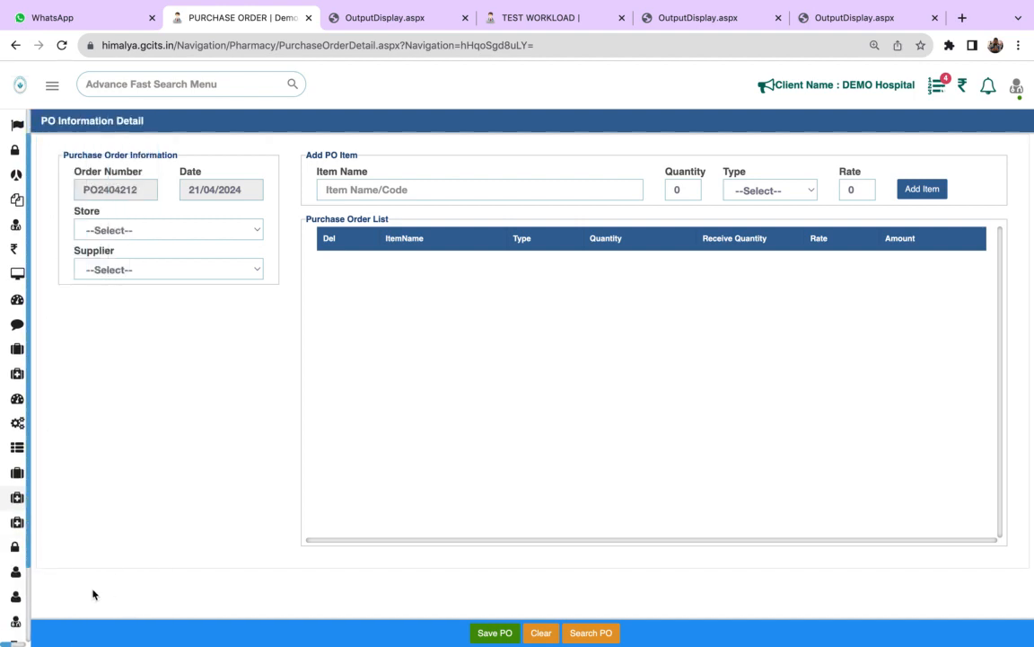
pyautogui.moveTo(4, 564)
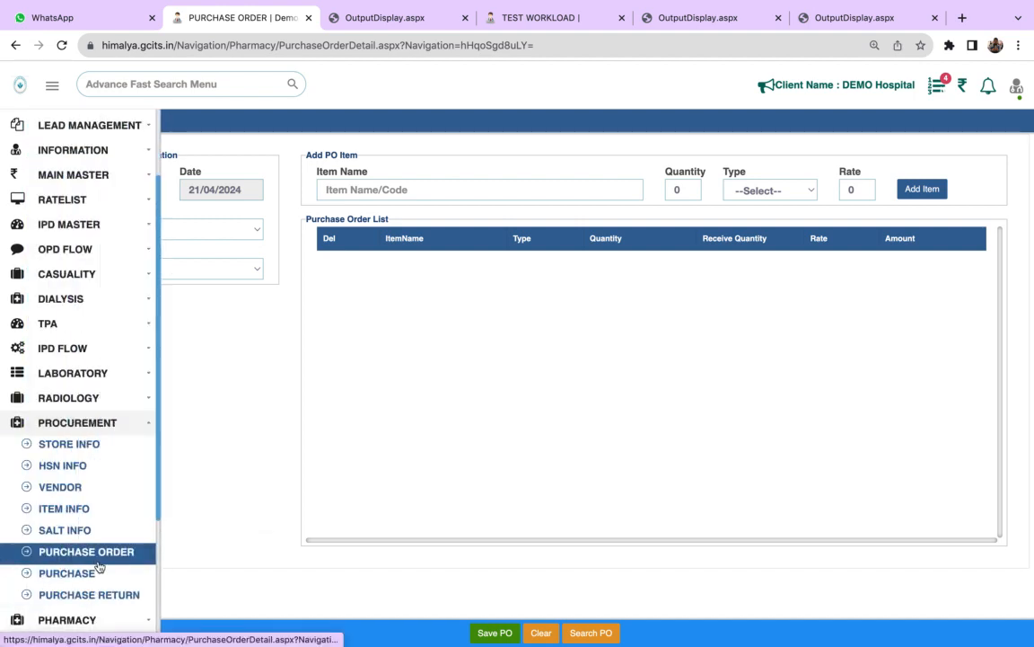
pyautogui.click(101, 575)
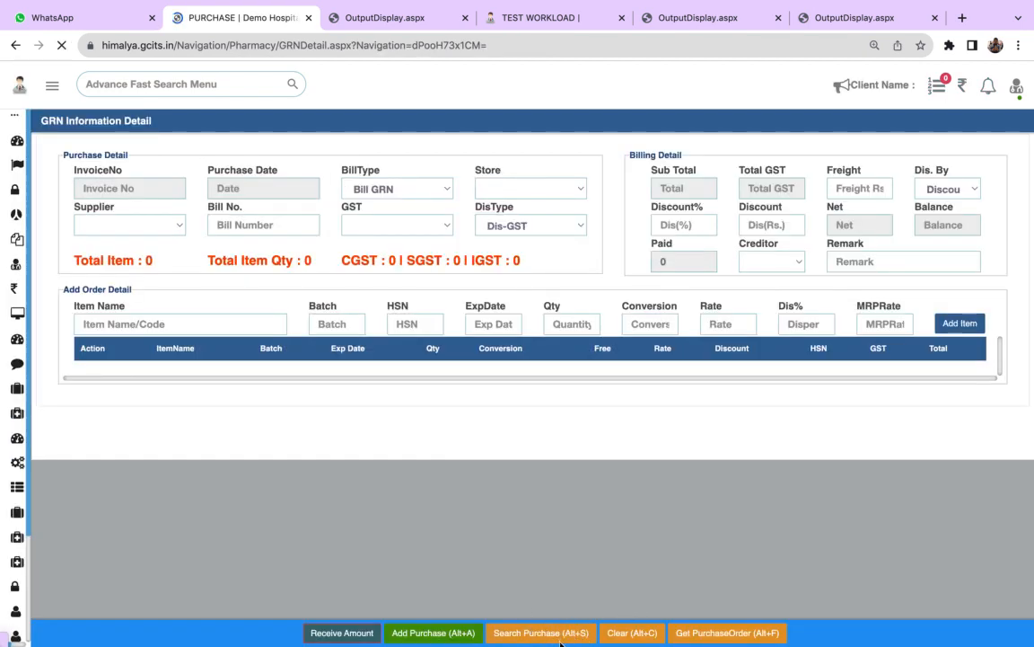
# - Load the 3P INTERNATIONAL purchase order for PHARMACY STORE into the GRN and go to the URINE STRIP READER batch entry
pyautogui.click(690, 634)
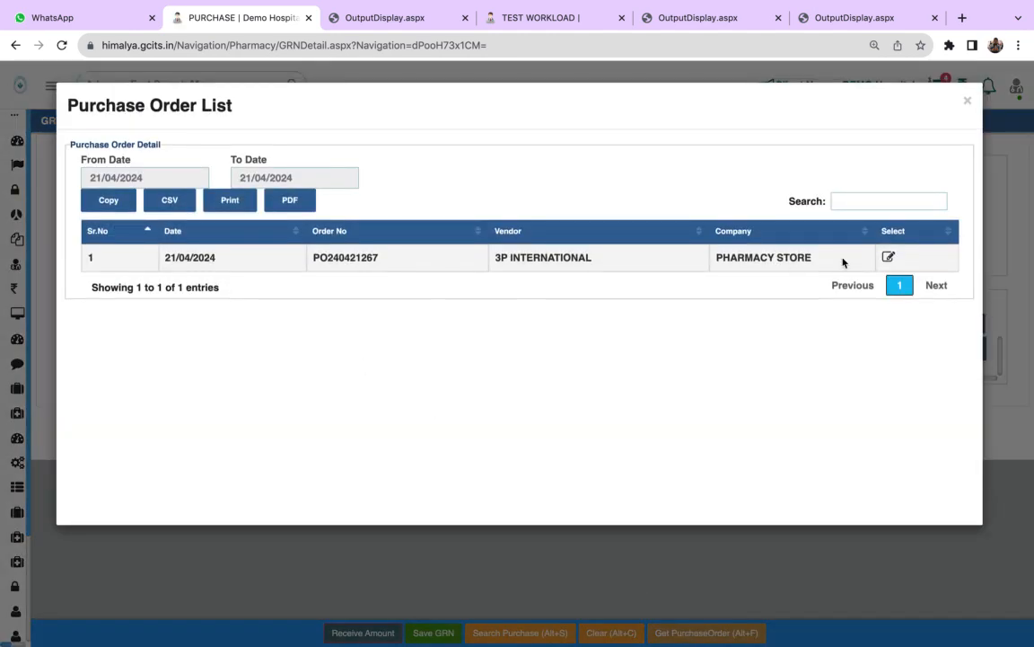
pyautogui.click(889, 258)
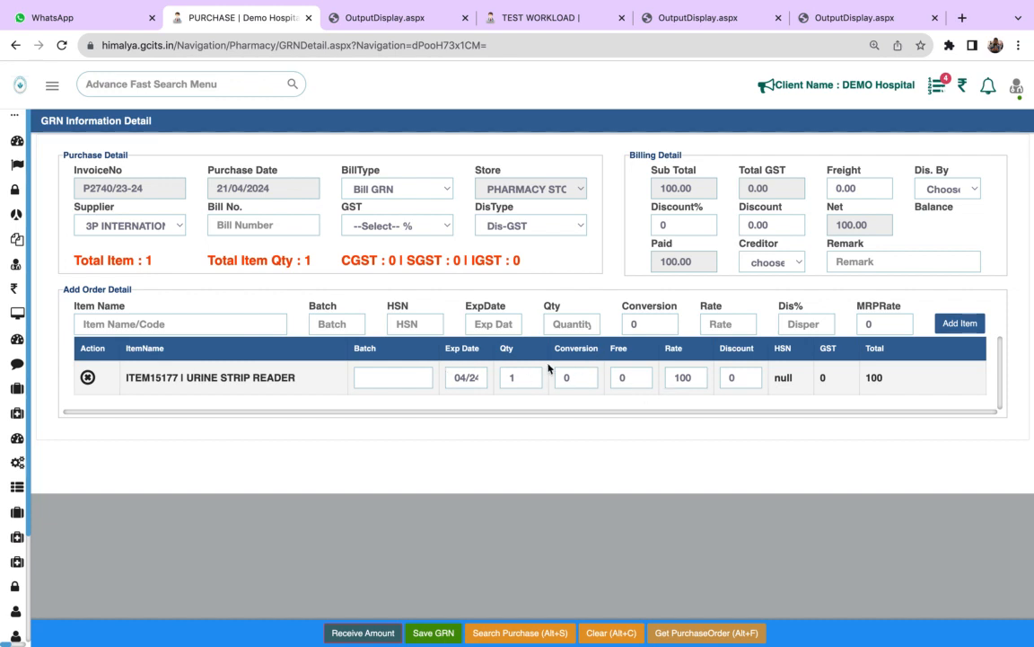
pyautogui.click(389, 376)
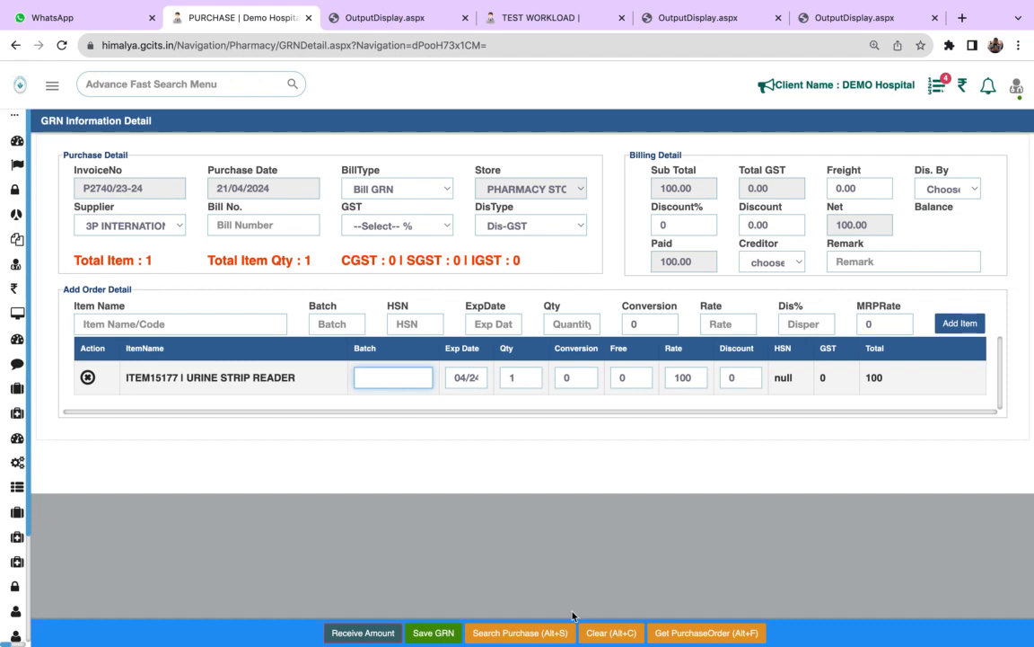
# - Open the Purchase Return page of Procurement to view the GRN return form
pyautogui.moveTo(18, 584)
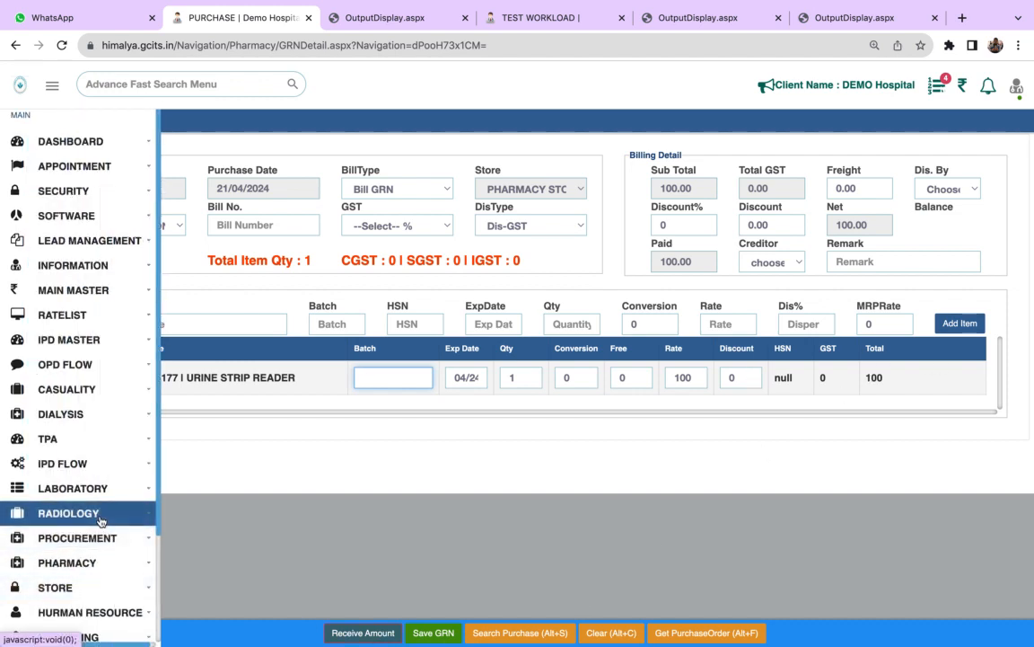
pyautogui.click(110, 563)
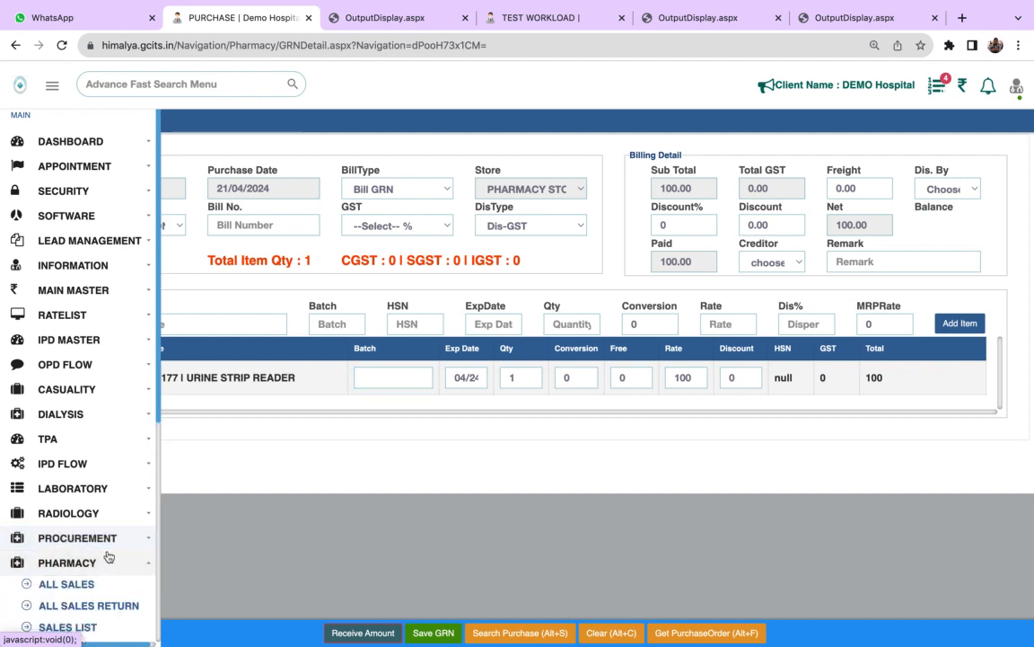
pyautogui.click(103, 537)
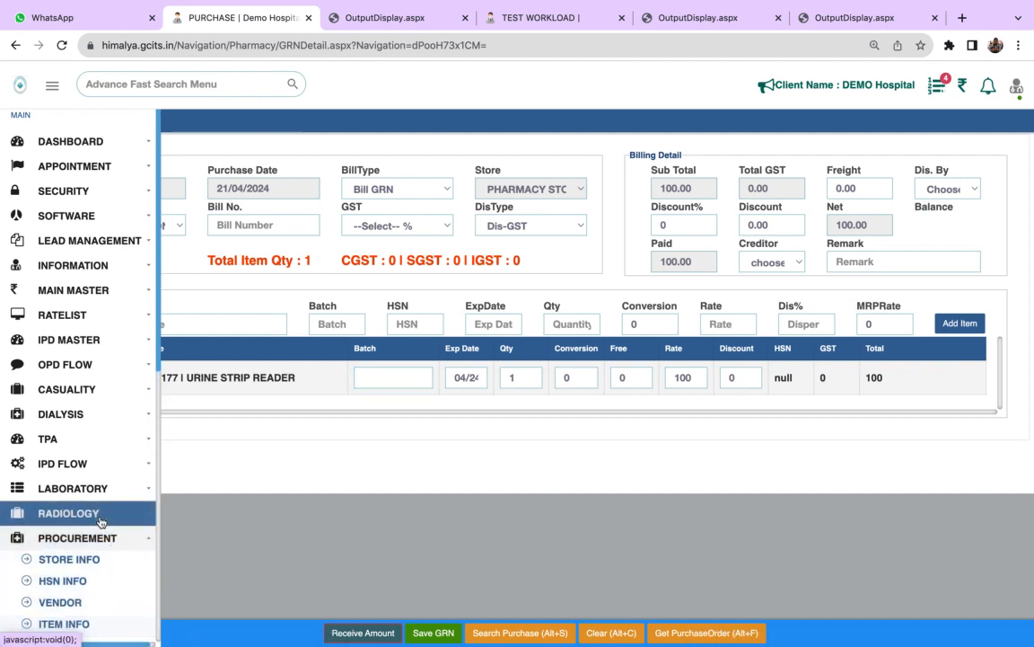
pyautogui.scroll(-5, 153, 579)
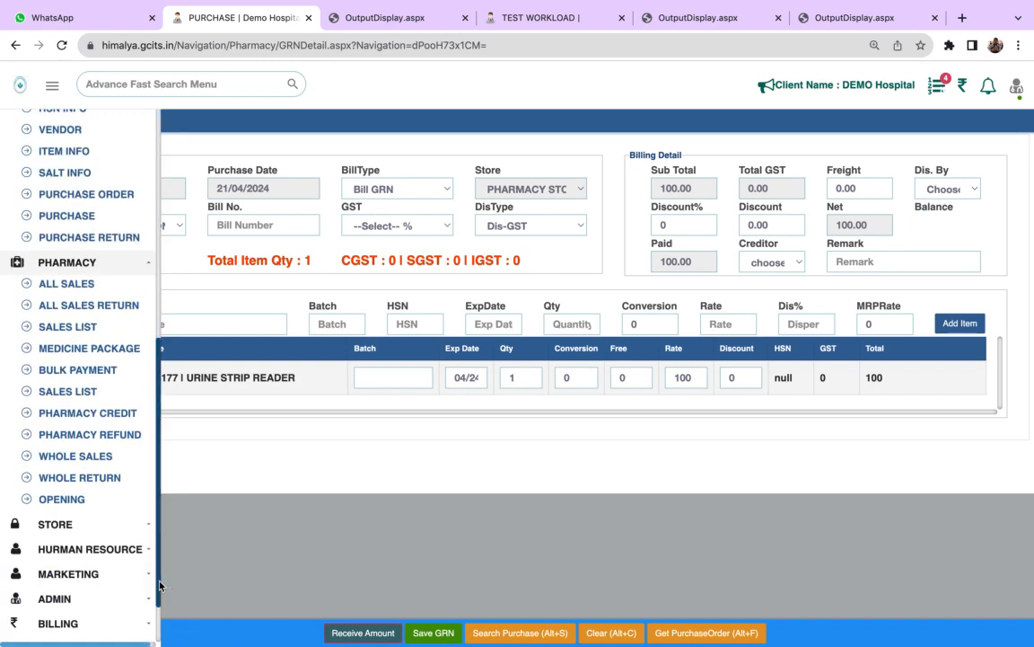
pyautogui.click(100, 247)
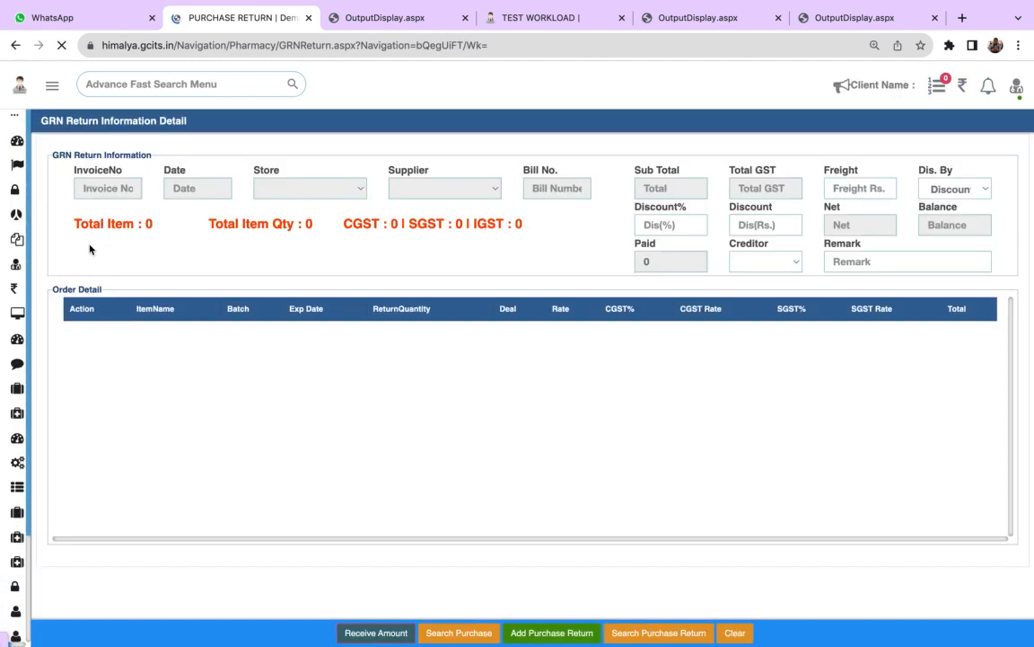
# - Open the All Sales page of Pharmacy
pyautogui.moveTo(4, 373)
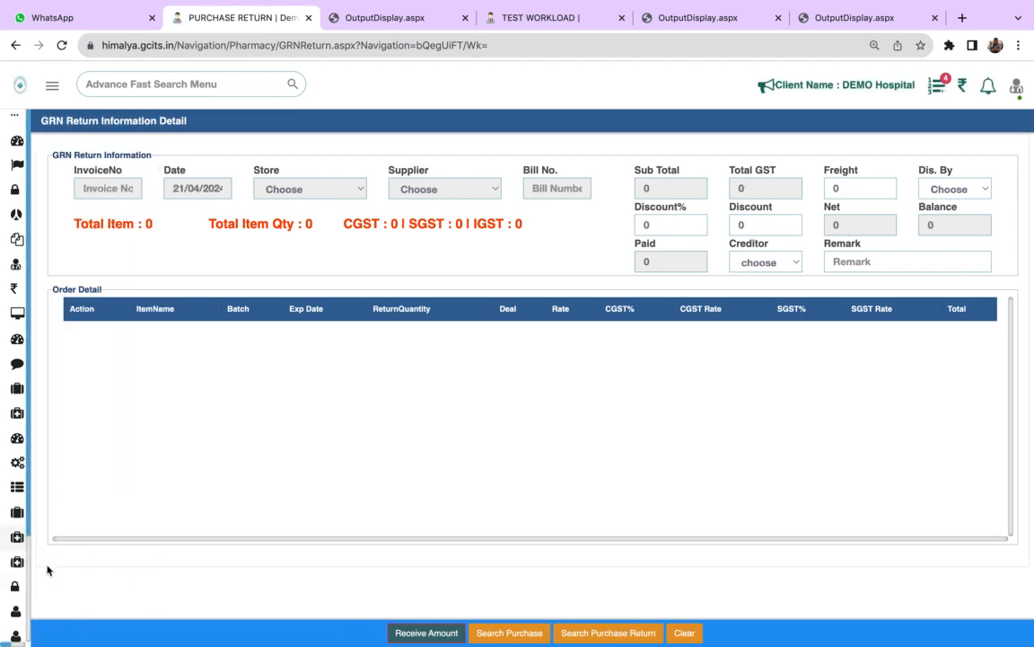
pyautogui.moveTo(27, 561)
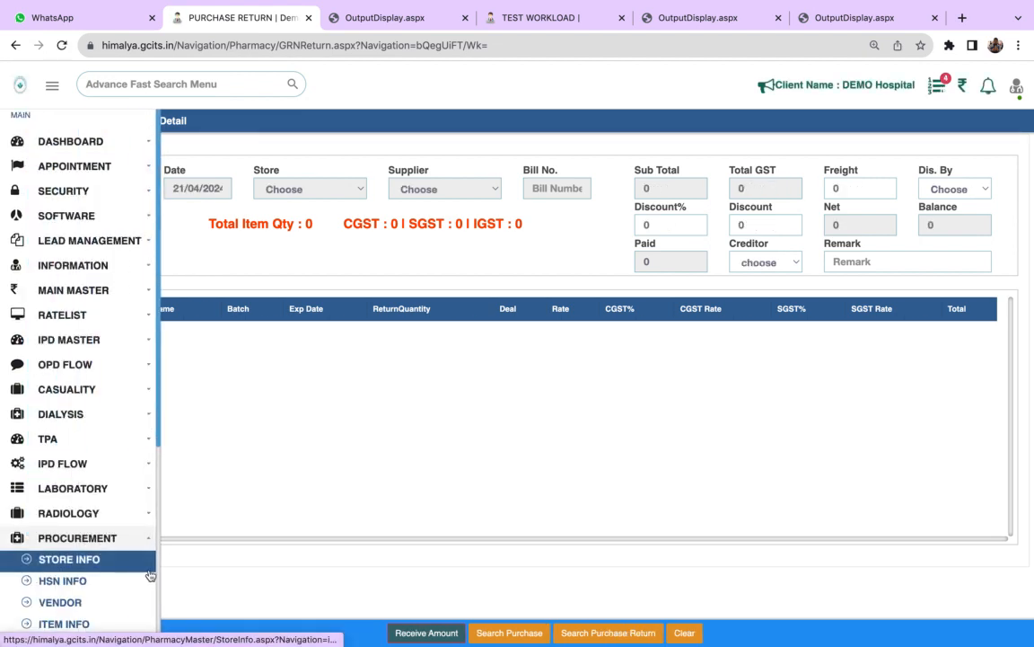
pyautogui.scroll(-5, 156, 573)
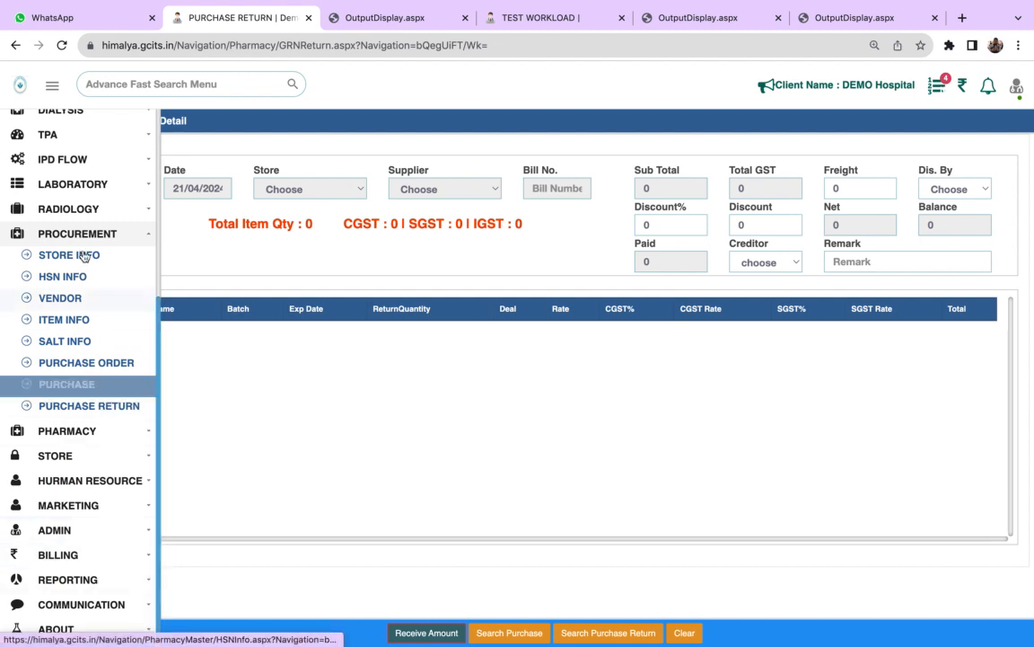
pyautogui.click(87, 433)
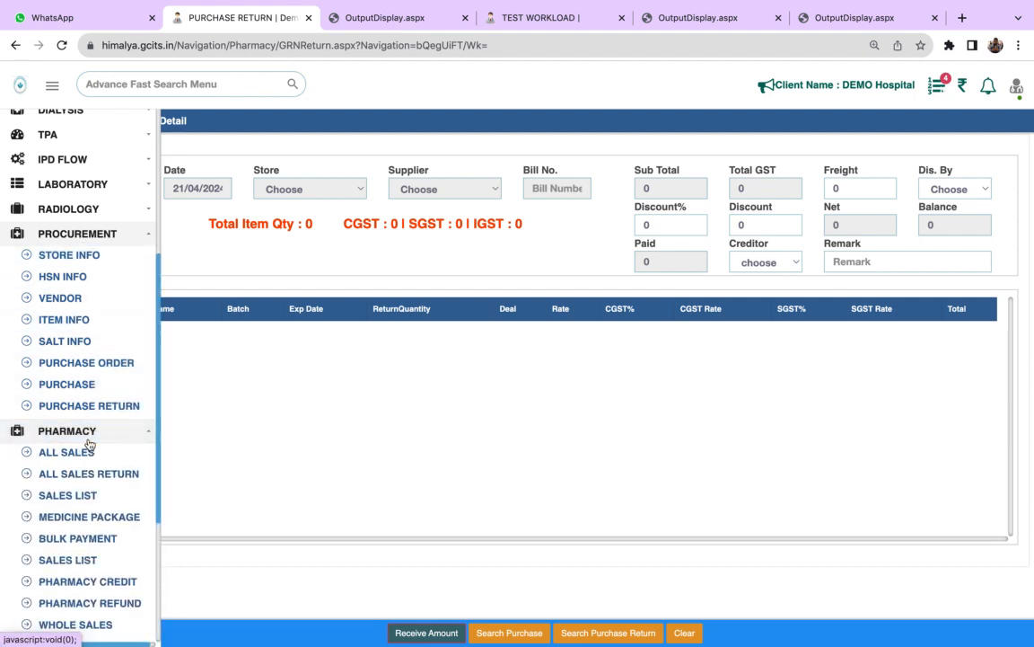
pyautogui.click(85, 452)
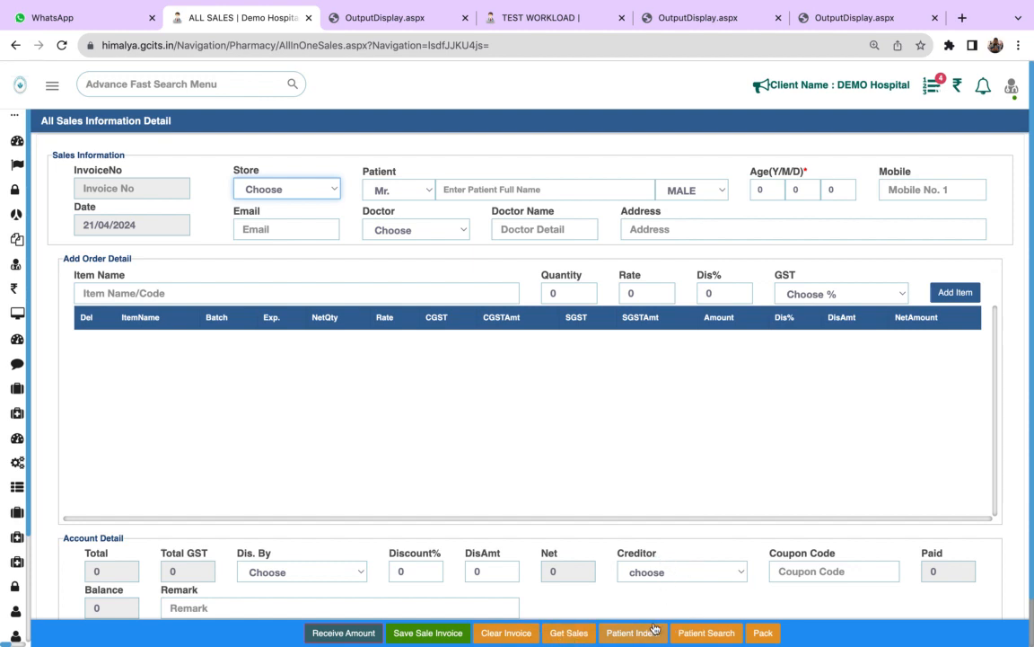
# - Search for patients of type IPD and load the patient in ICU Bed-2 into the sale invoice
pyautogui.click(703, 634)
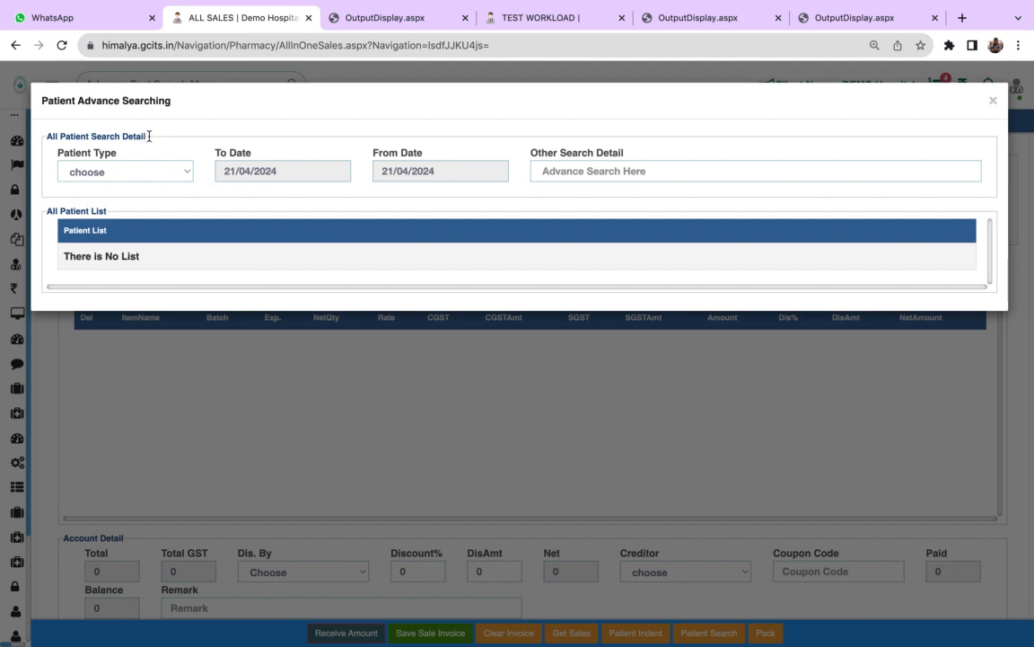
pyautogui.click(155, 170)
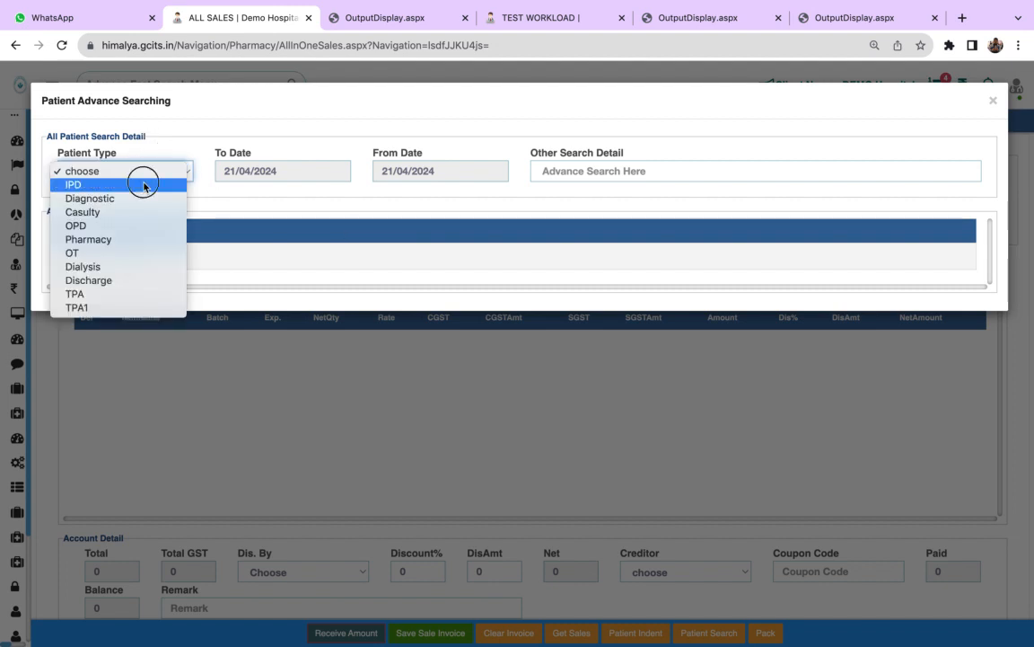
pyautogui.click(143, 185)
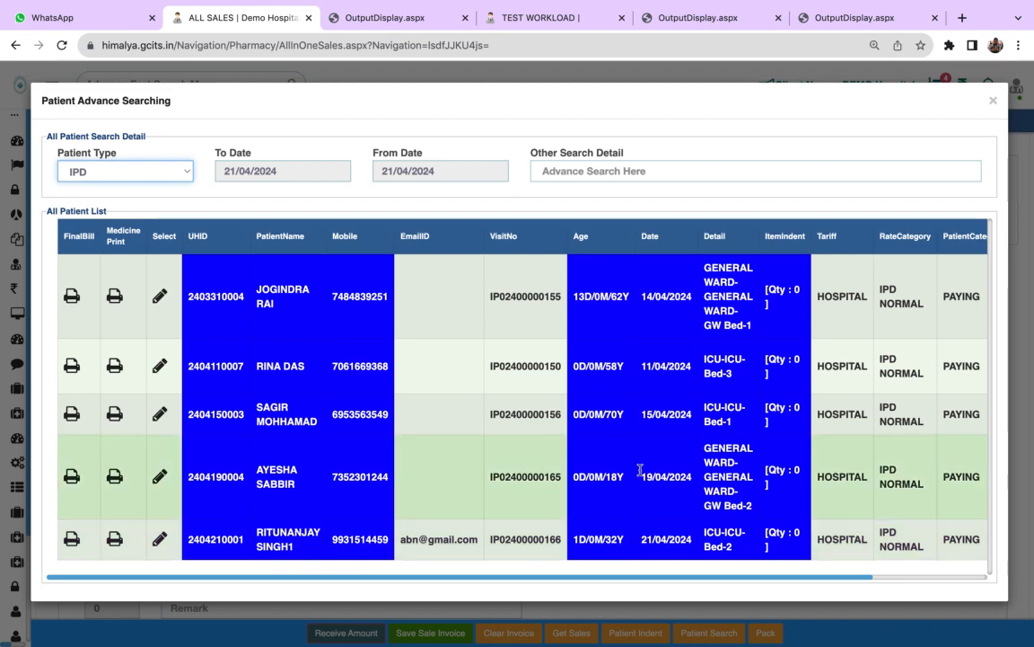
pyautogui.click(160, 539)
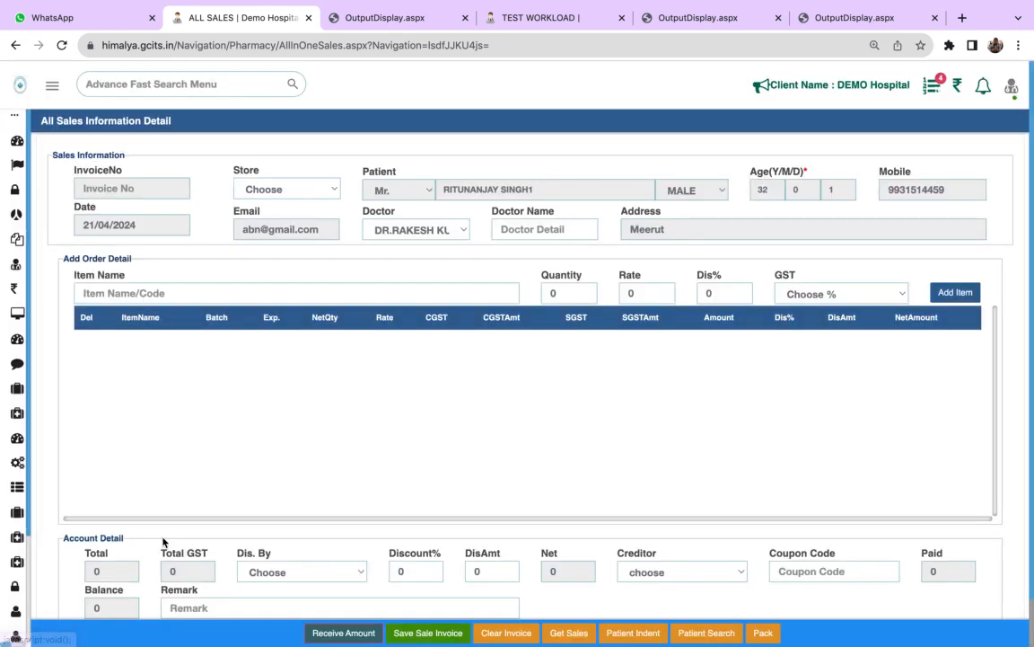
# - Add PARAFIN GAUZE from the patient's indent list to the sale invoice, and close the list
pyautogui.click(265, 294)
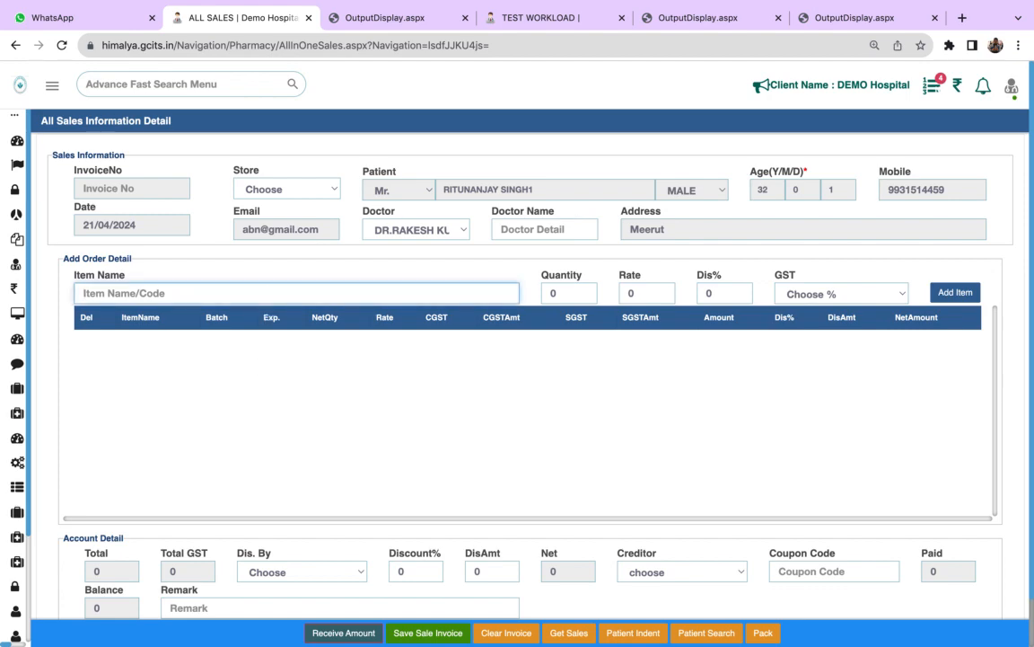
pyautogui.click(626, 633)
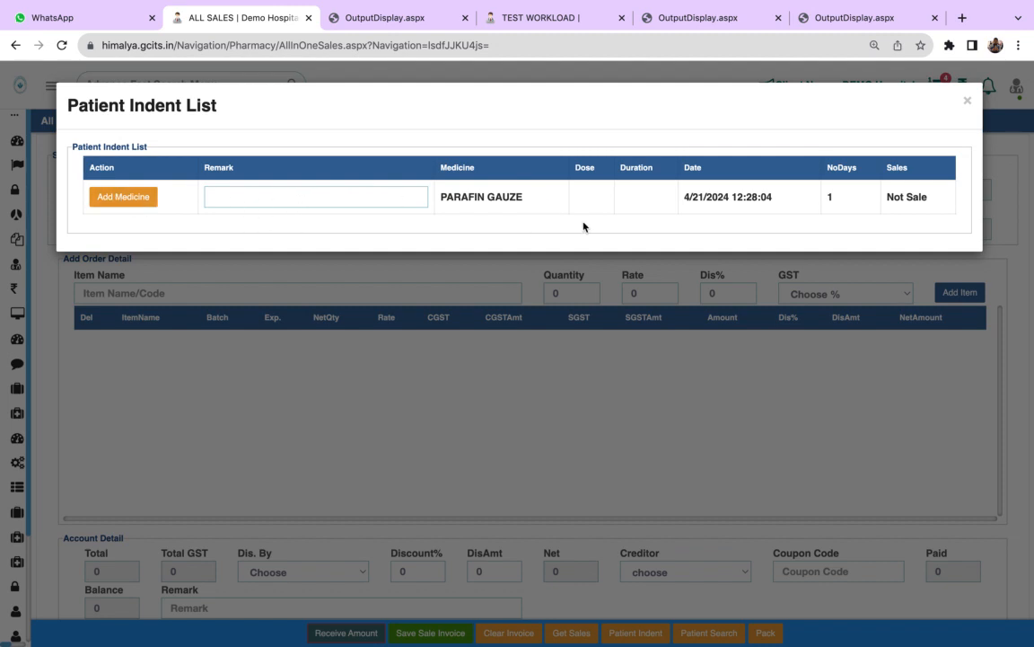
pyautogui.click(130, 197)
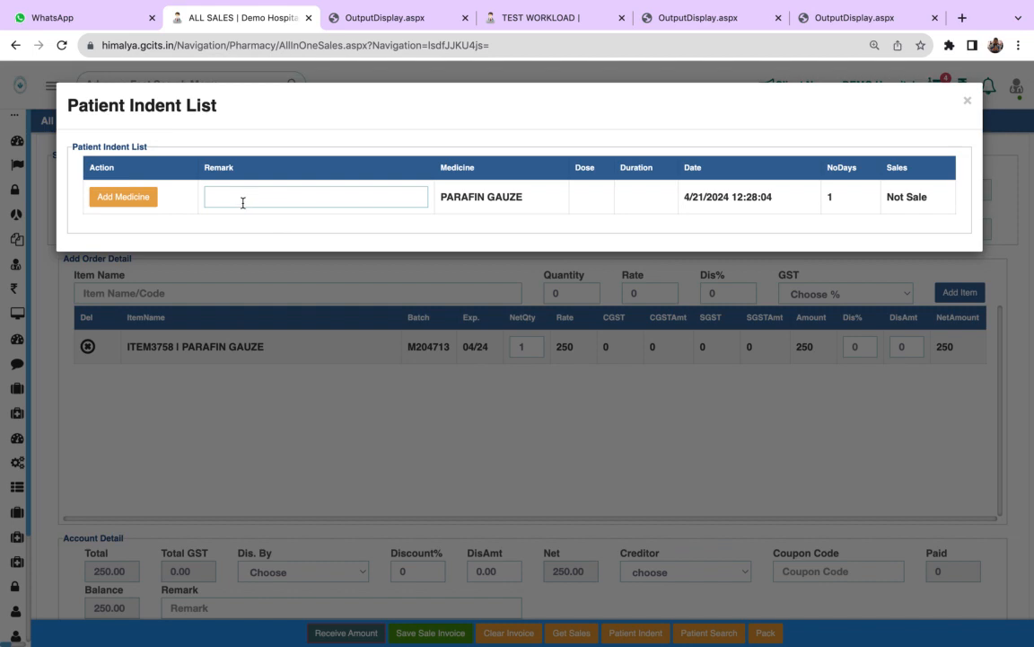
pyautogui.click(968, 104)
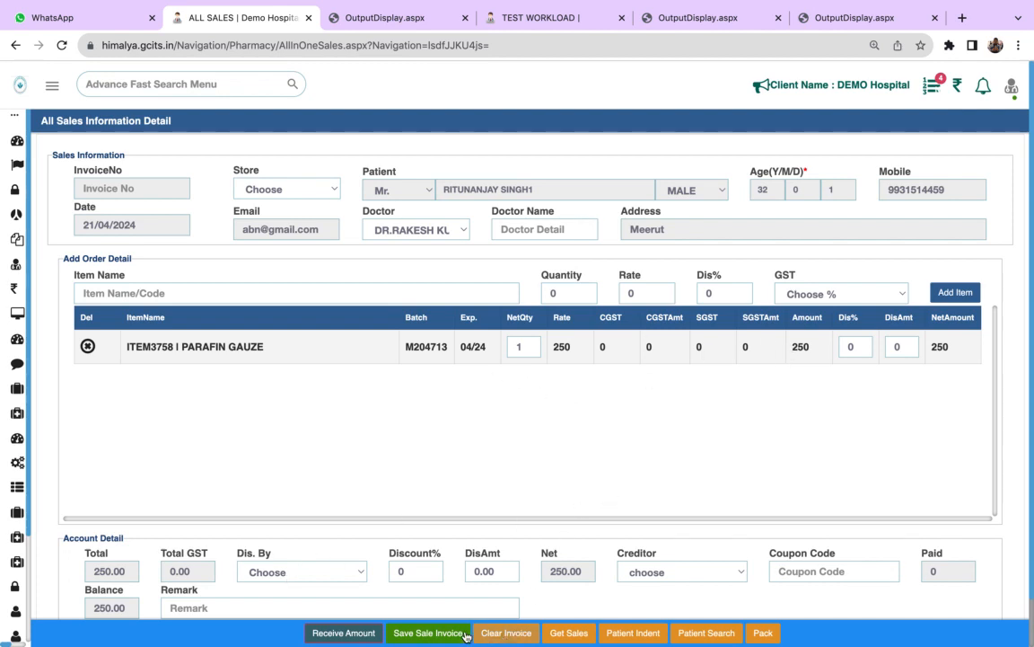
# - Set the invoice's store to PHARMACY STORE and save the sale invoice
pyautogui.click(427, 634)
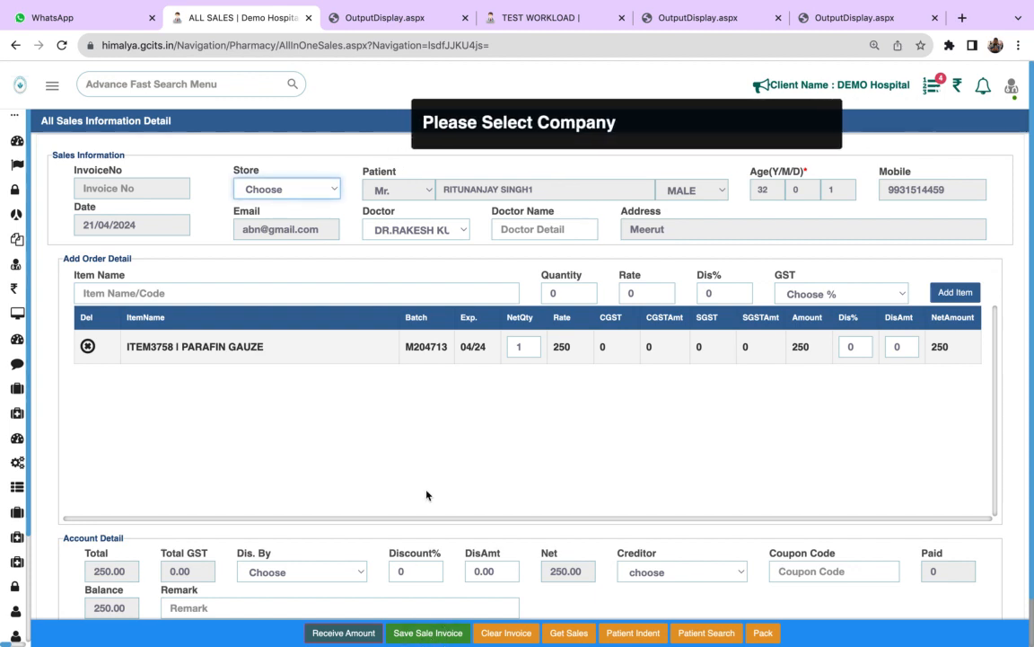
pyautogui.click(319, 190)
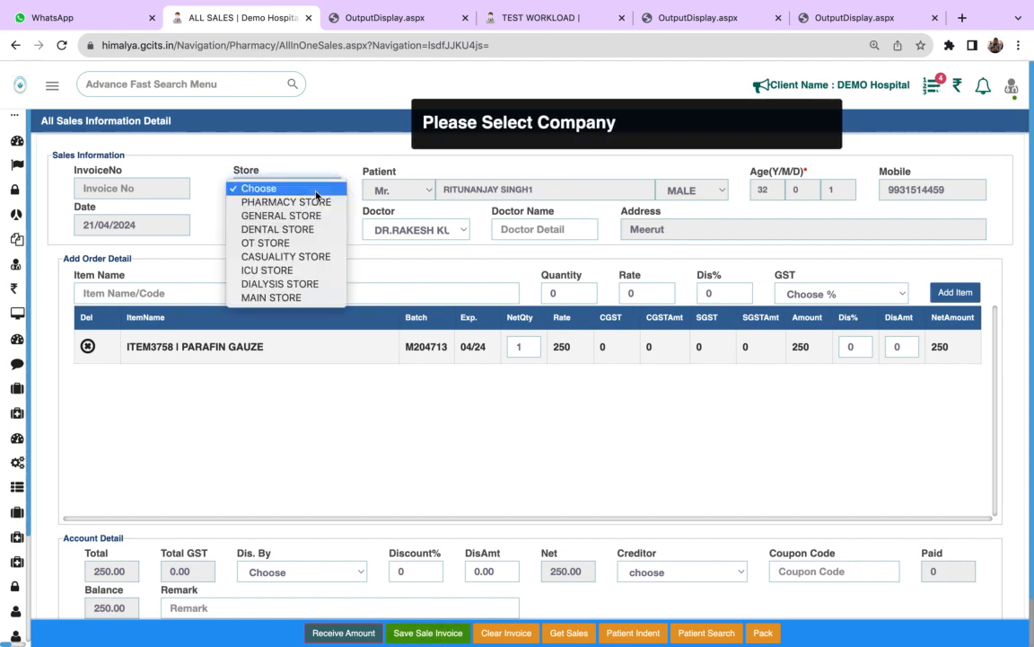
pyautogui.click(313, 200)
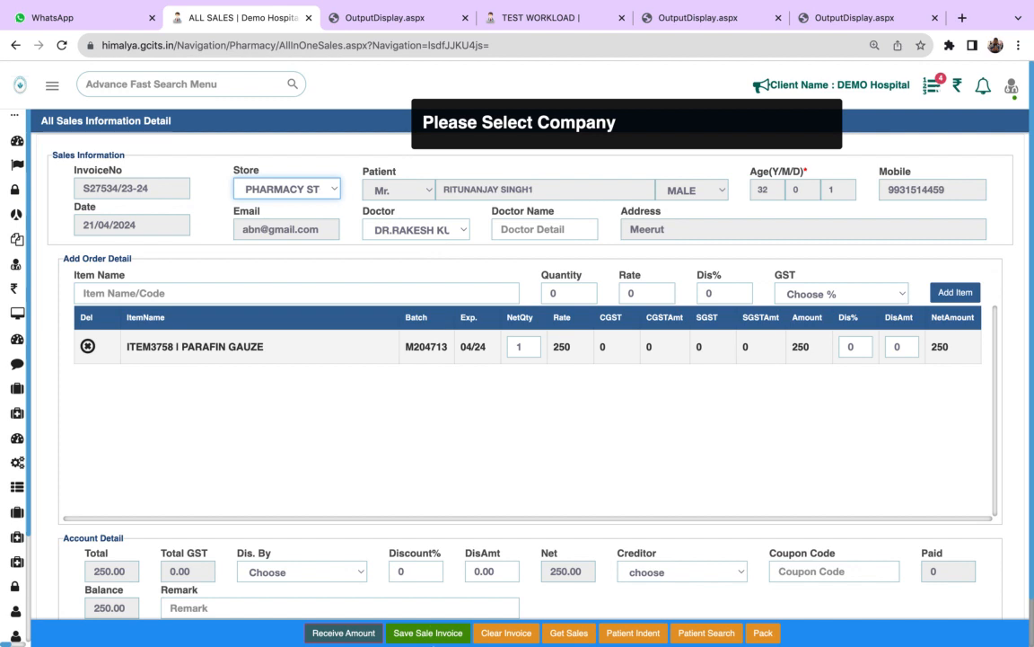
pyautogui.click(427, 634)
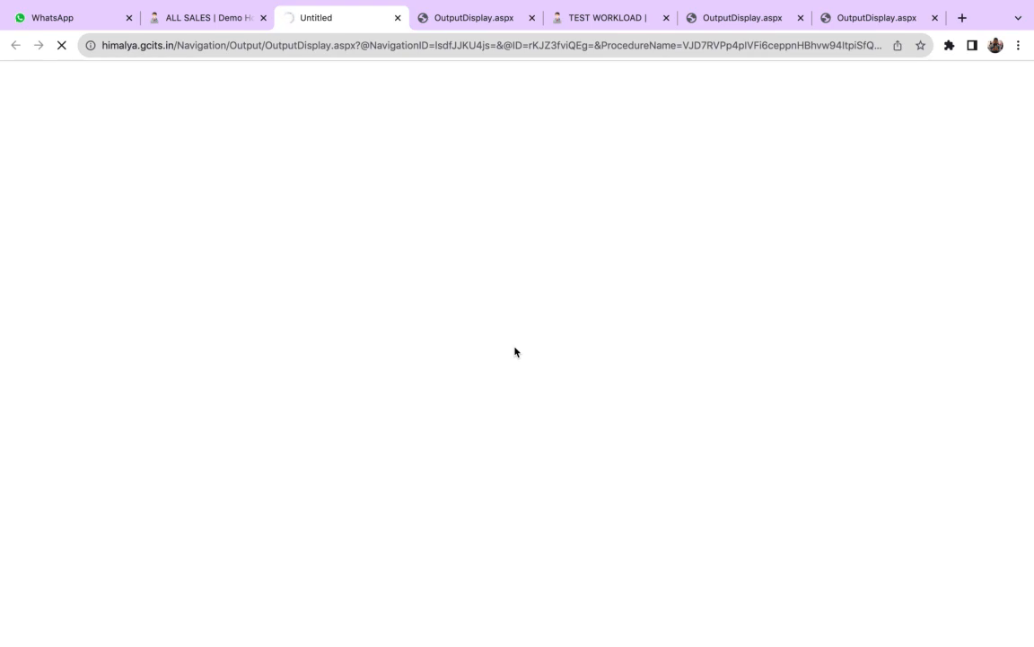
pyautogui.moveTo(614, 5)
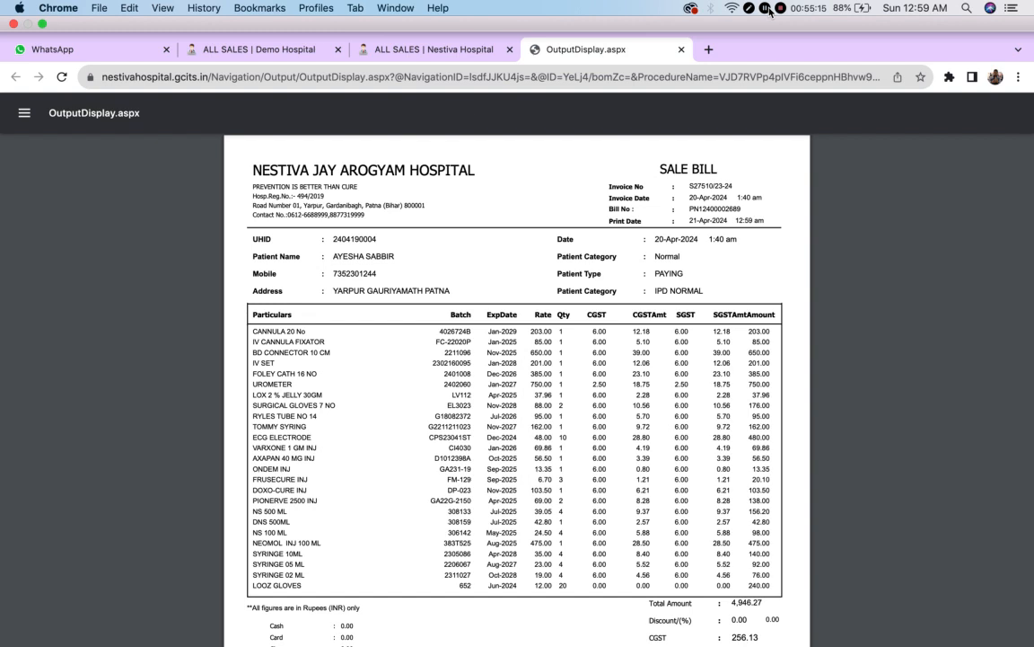
pyautogui.moveTo(679, 5)
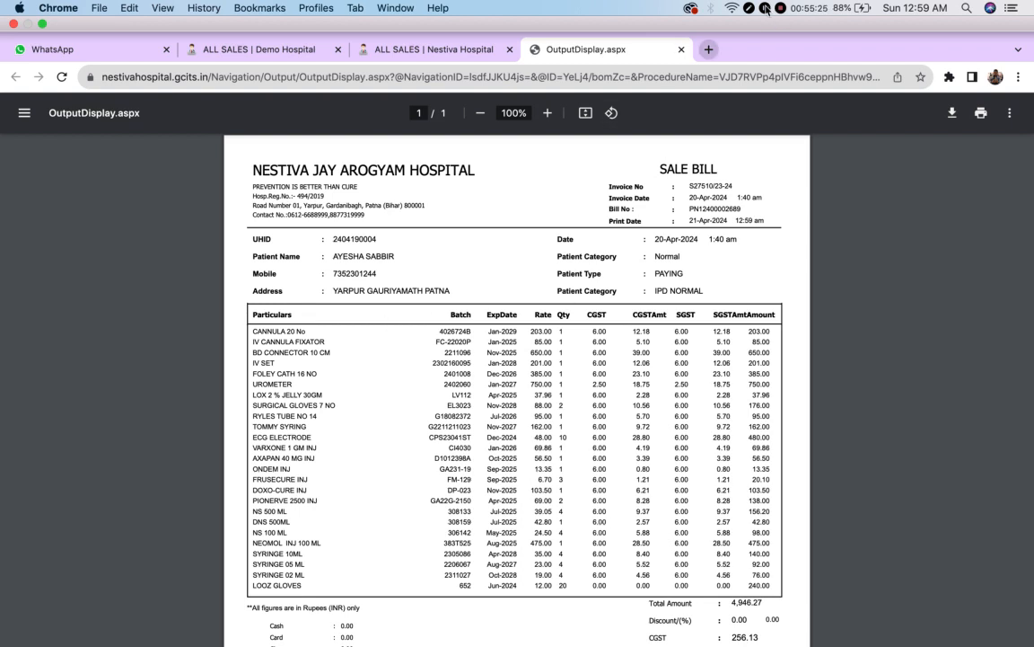
# - Return to the Demo Hospital tab and open the Current Stock page of Store
pyautogui.click(255, 49)
pyautogui.moveTo(46, 395)
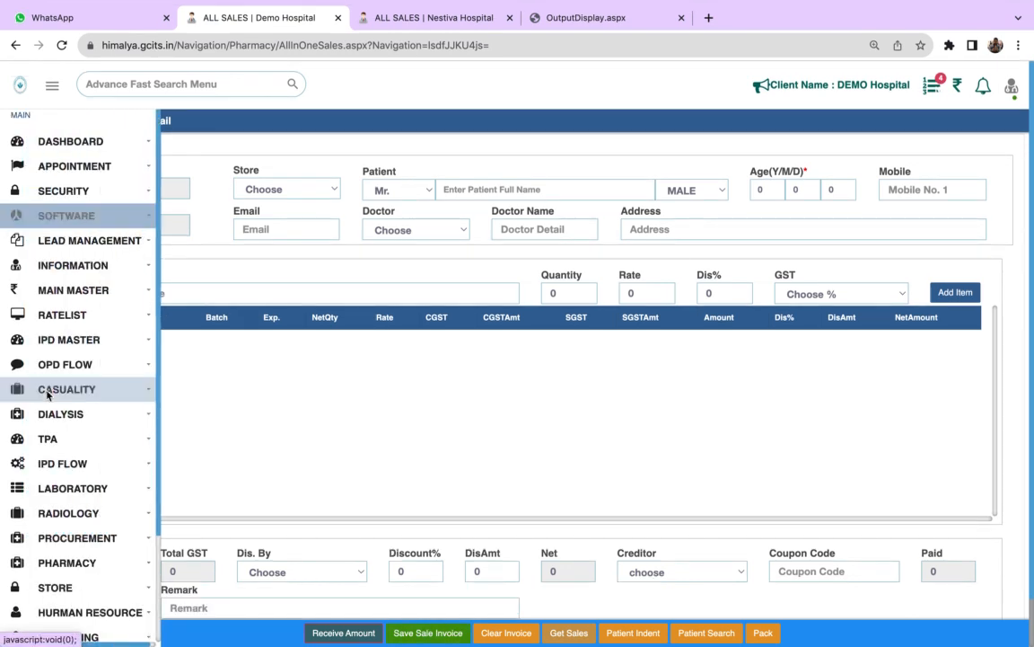
pyautogui.click(135, 567)
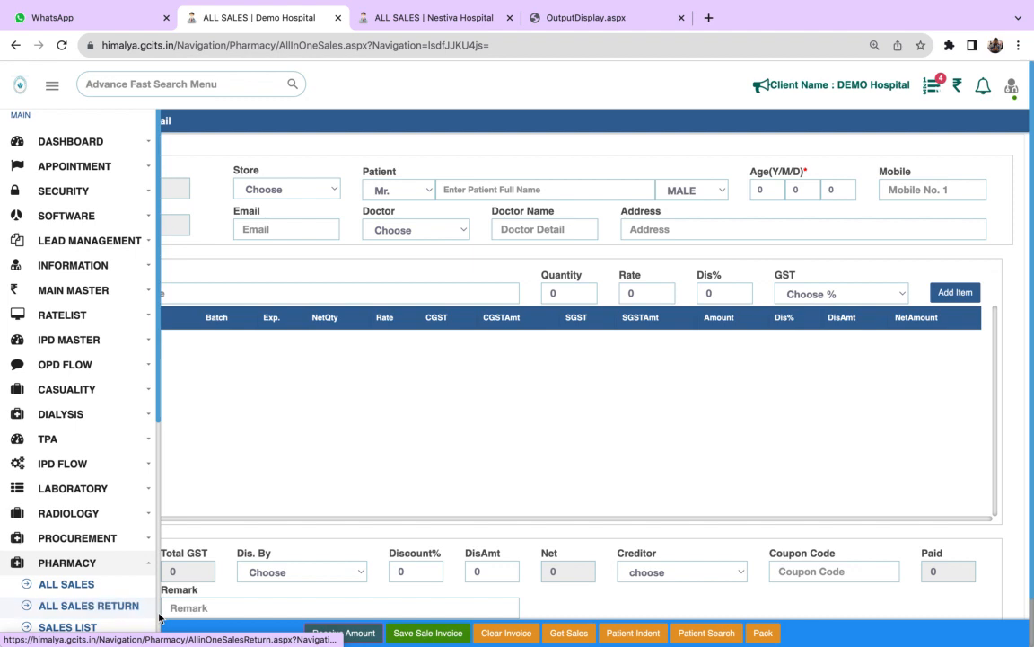
pyautogui.scroll(-4, 144, 538)
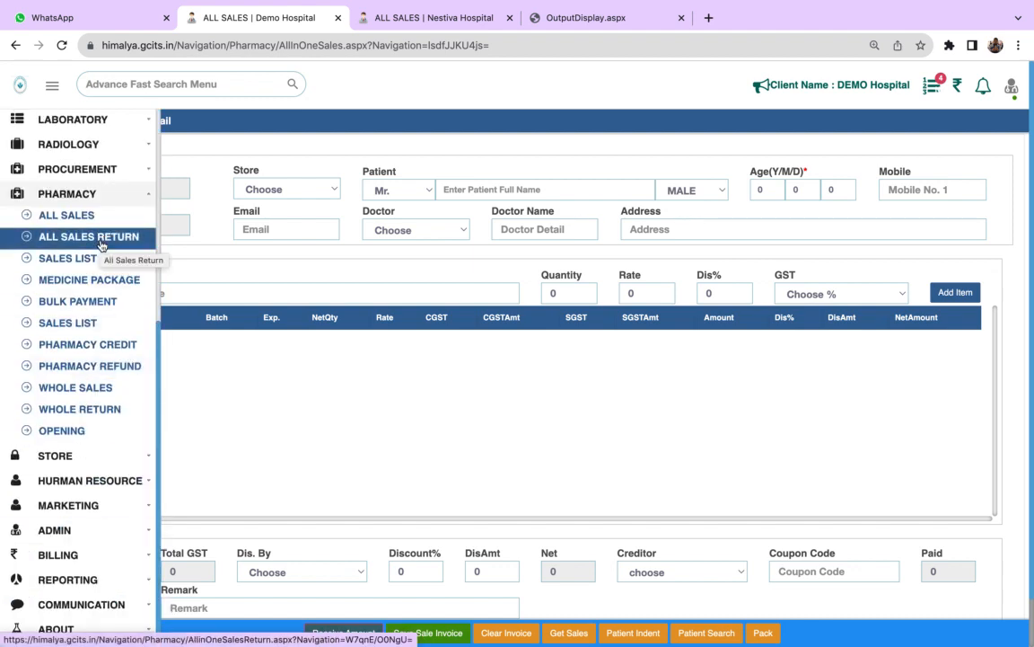
pyautogui.click(119, 456)
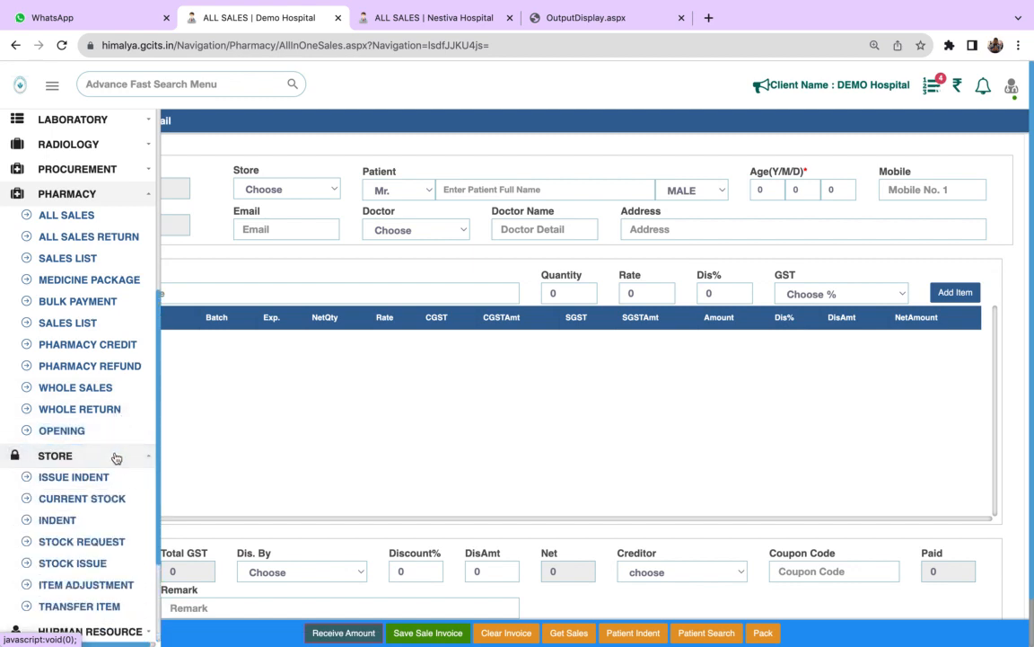
pyautogui.click(112, 500)
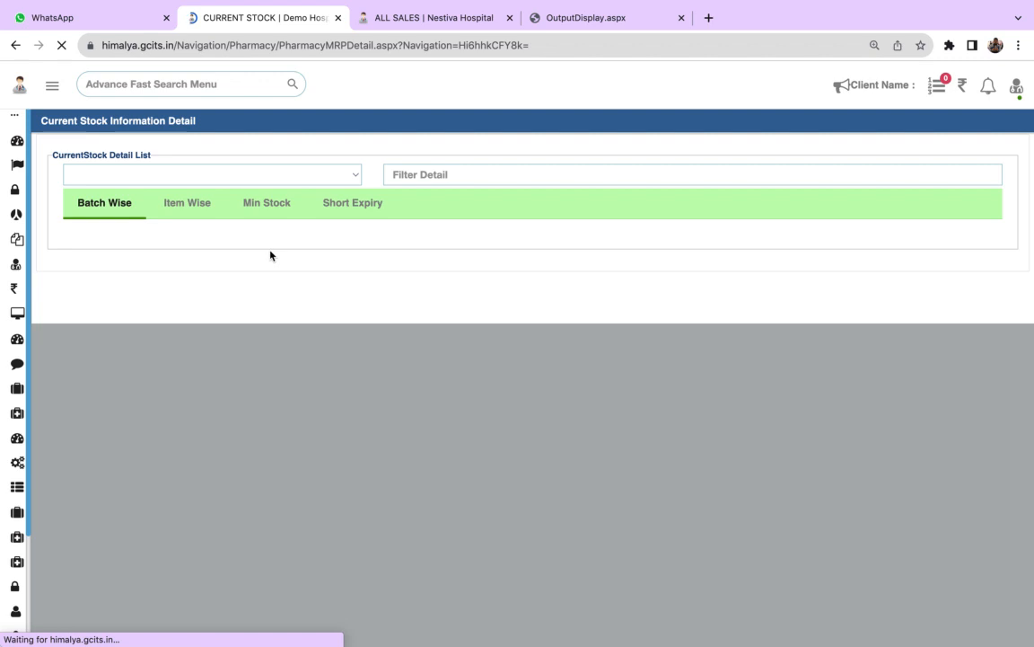
# - Select PHARMACY STORE and view its current stock by short expiry, minimum stock, item and batch
pyautogui.click(308, 176)
pyautogui.click(275, 190)
pyautogui.click(352, 204)
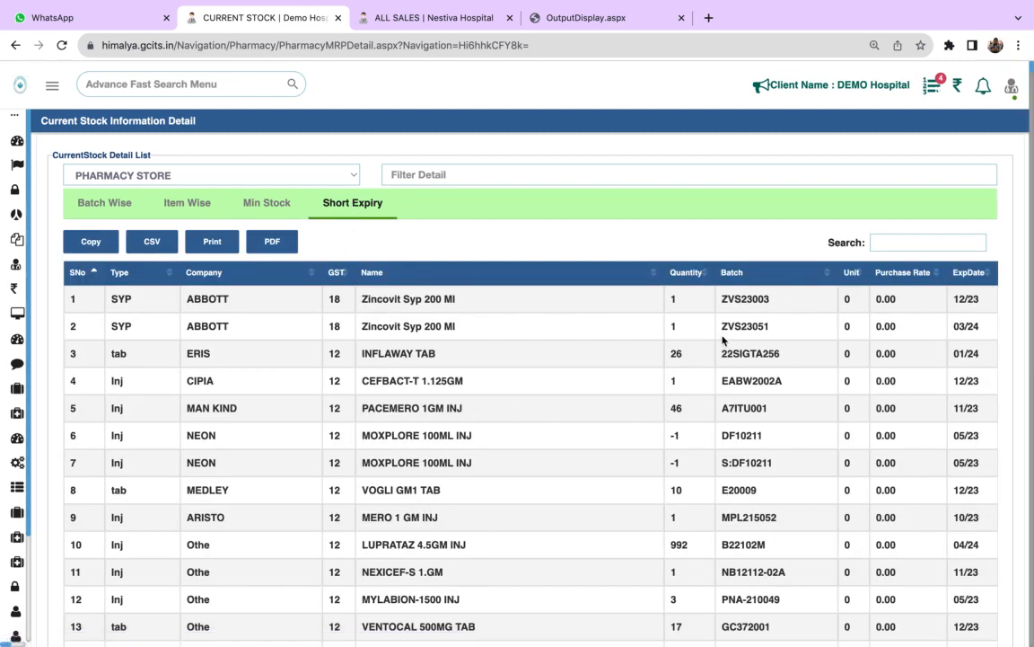
pyautogui.click(275, 207)
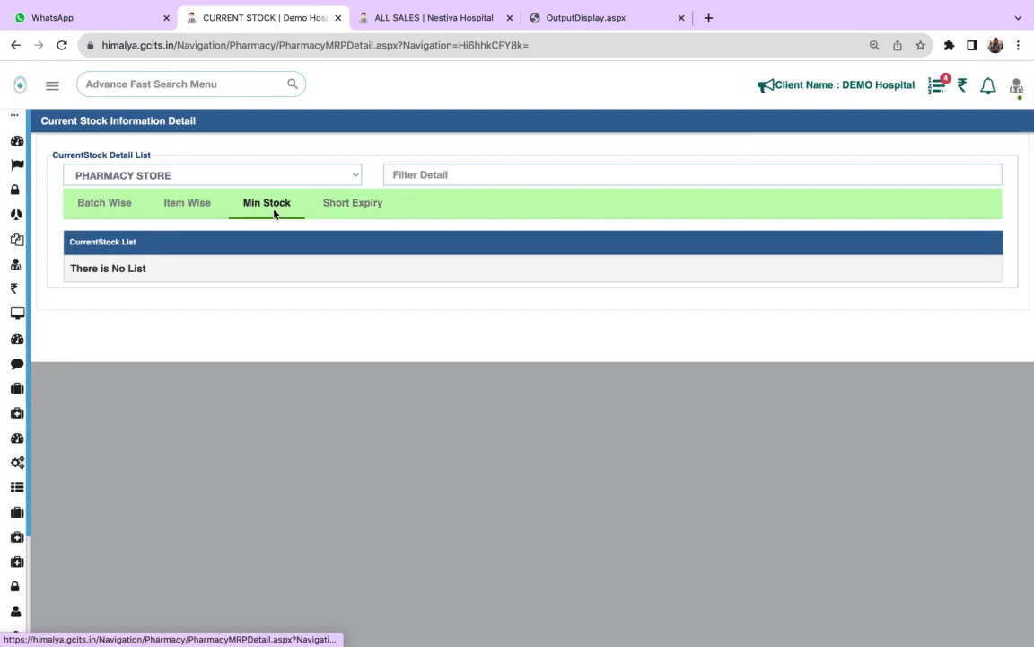
pyautogui.click(199, 205)
pyautogui.click(105, 203)
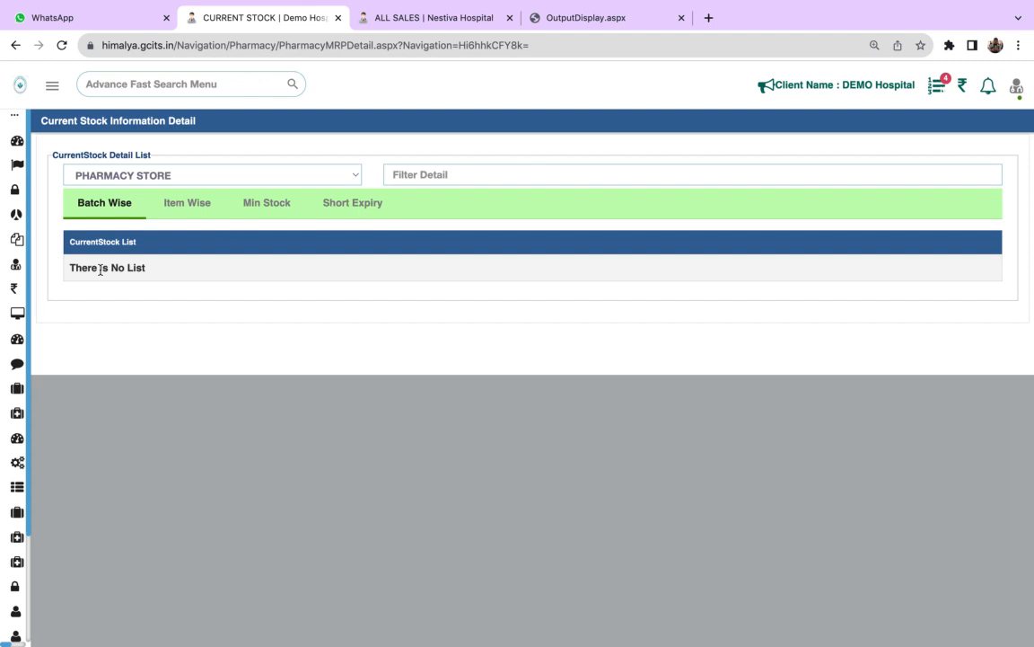
# - Open the Stock Request page of Store
pyautogui.moveTo(23, 340)
pyautogui.click(156, 582)
pyautogui.scroll(-5, 155, 582)
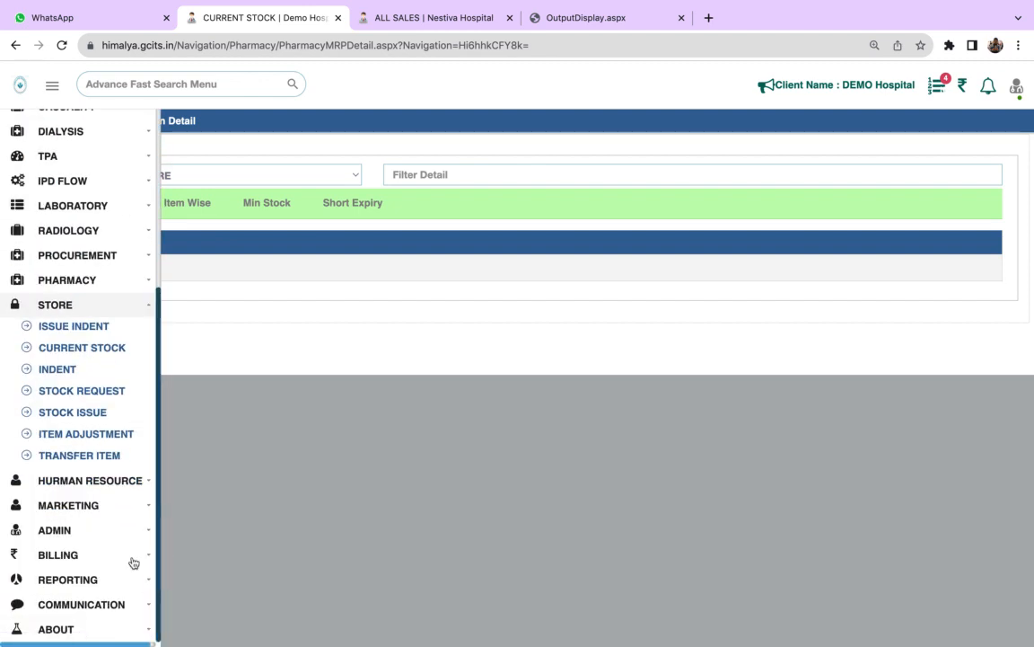
pyautogui.click(93, 393)
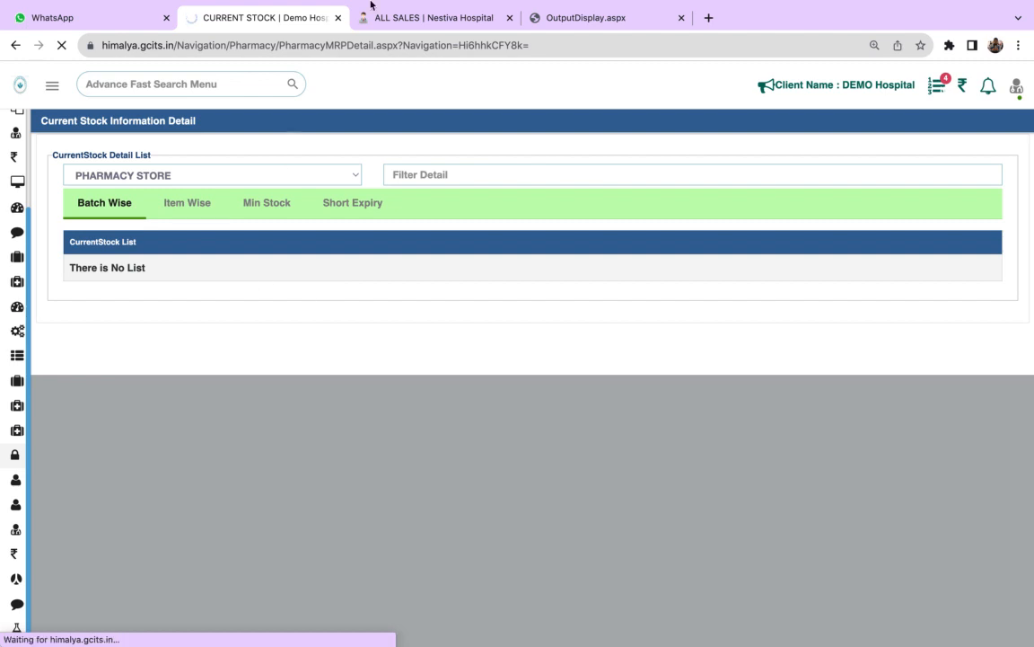
pyautogui.moveTo(371, 4)
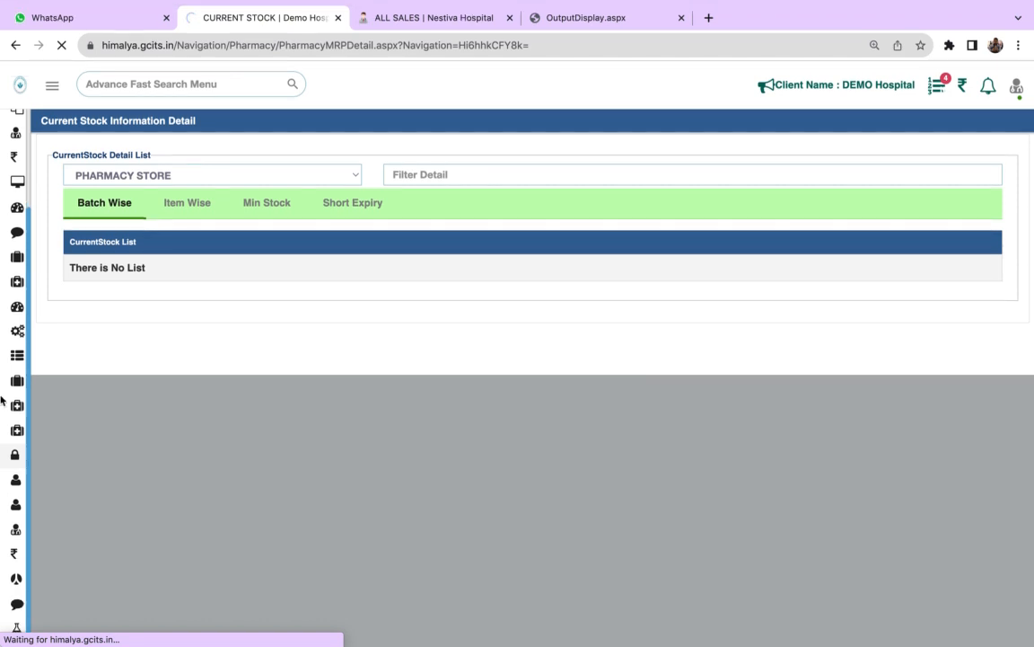
pyautogui.moveTo(3, 415)
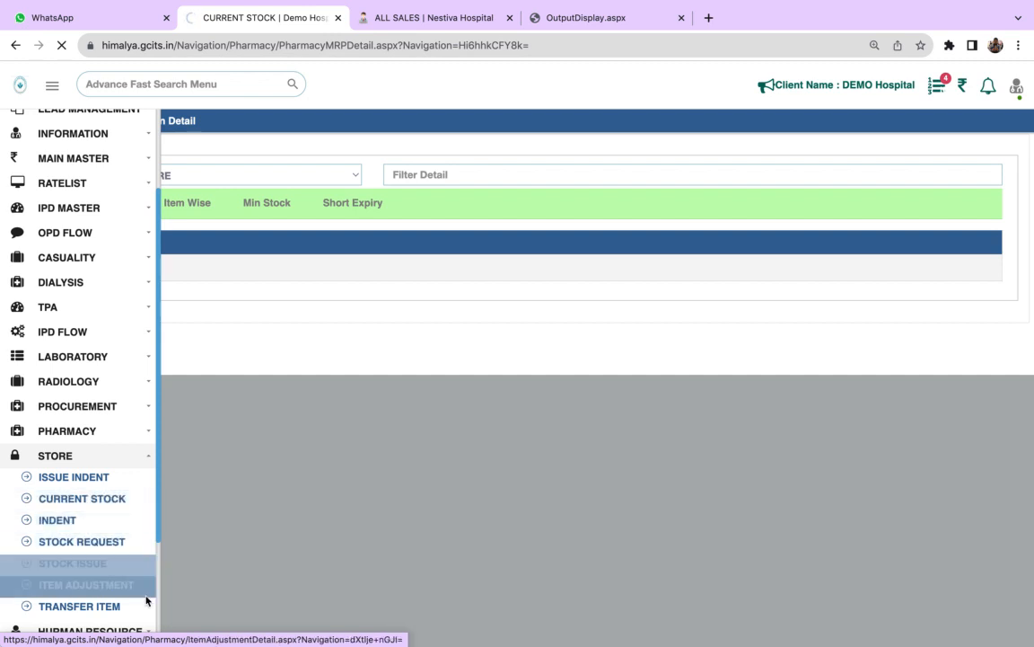
pyautogui.scroll(-3, 158, 607)
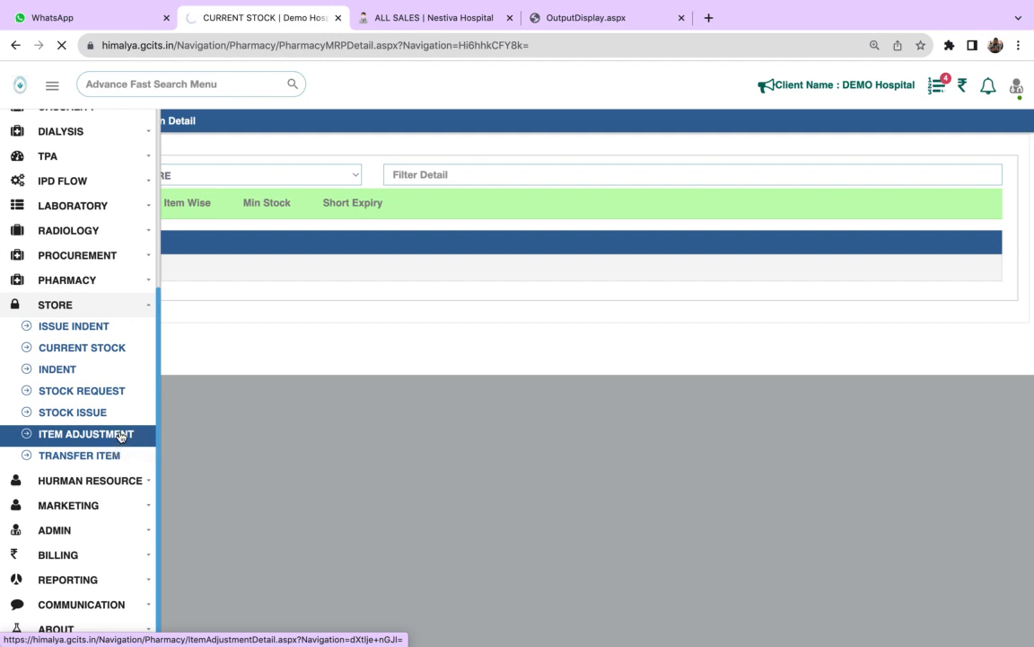
pyautogui.click(108, 455)
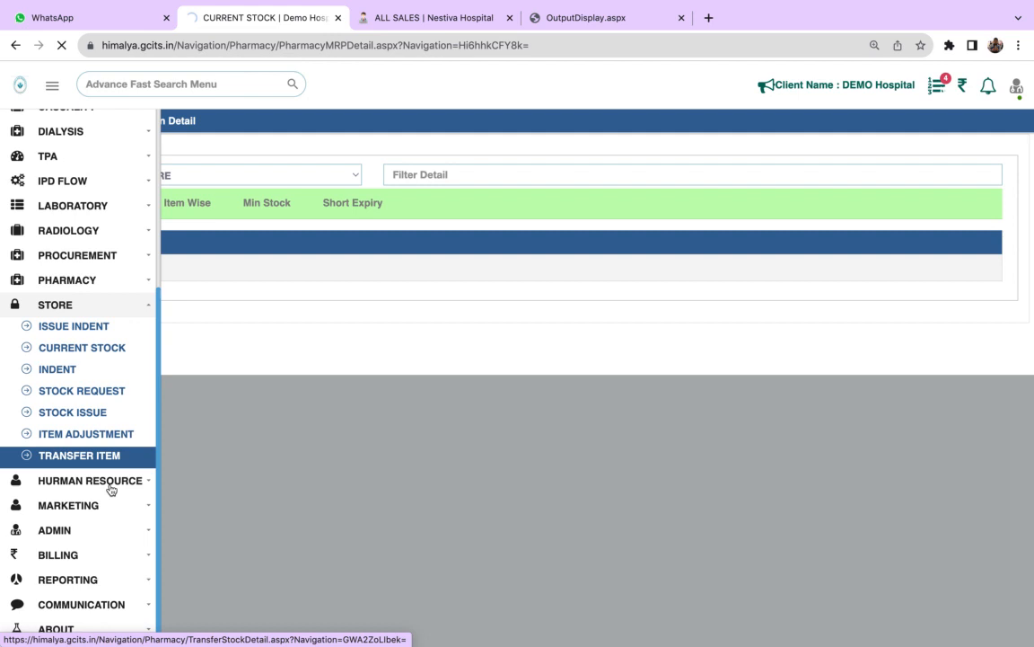
pyautogui.click(114, 482)
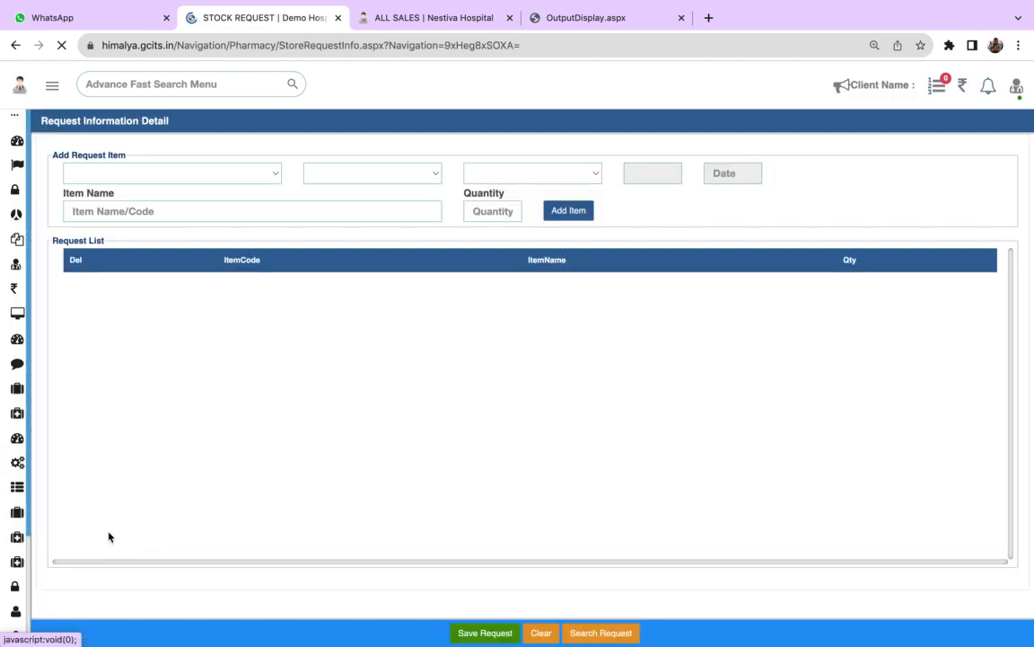
pyautogui.moveTo(31, 463)
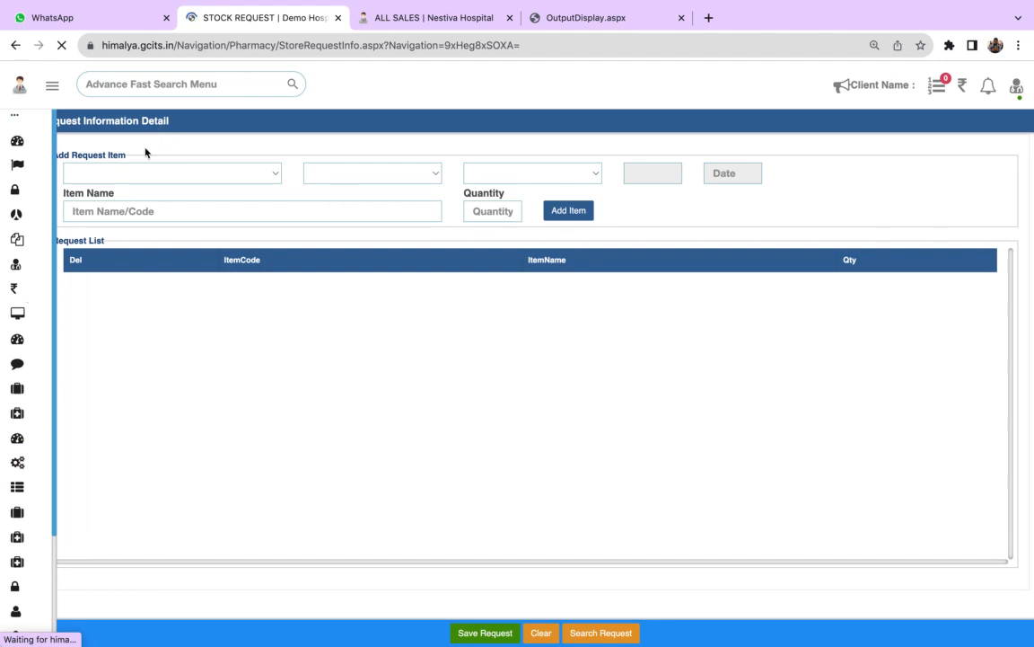
pyautogui.scroll(-1, 18, 396)
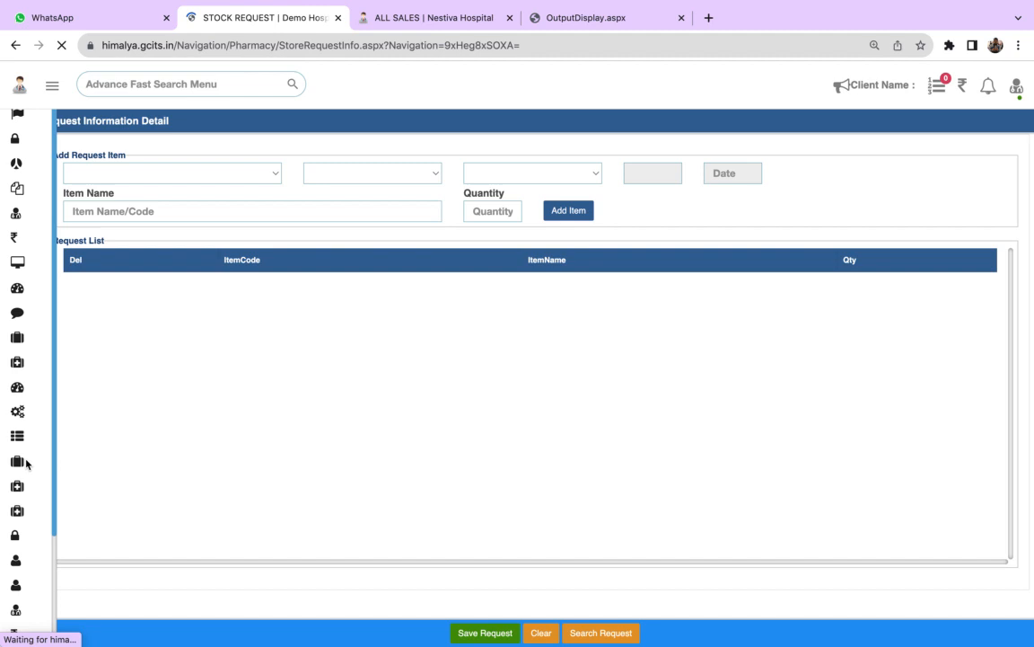
pyautogui.moveTo(322, 4)
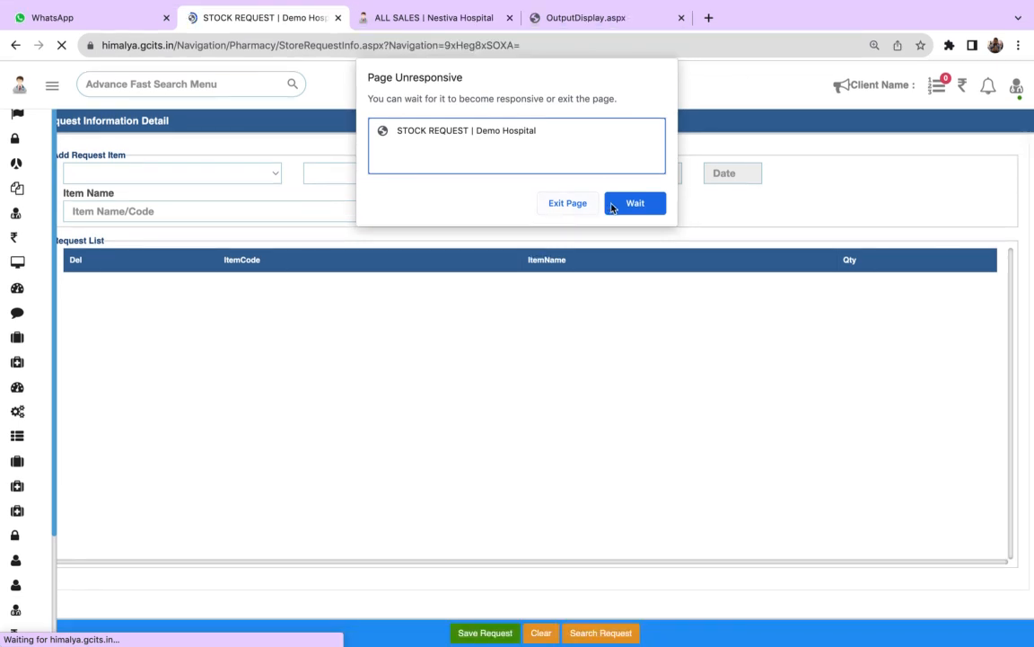
pyautogui.click(635, 203)
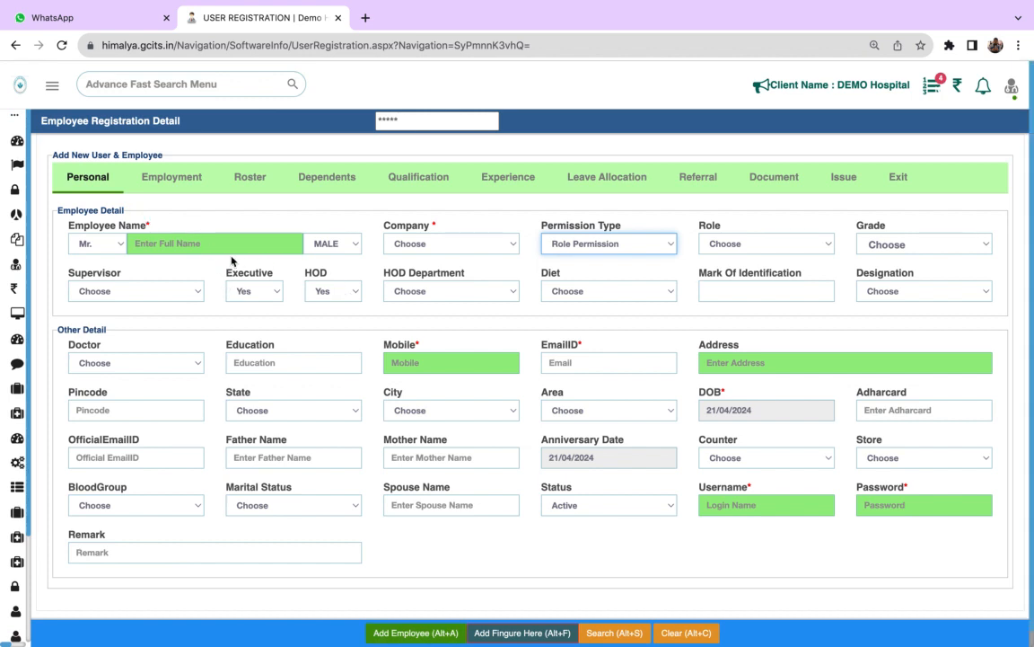
# - Examine the employee name, permission type, role and username fields in the Personal section of the employee registration
pyautogui.click(209, 236)
pyautogui.click(591, 243)
pyautogui.click(596, 240)
pyautogui.click(724, 247)
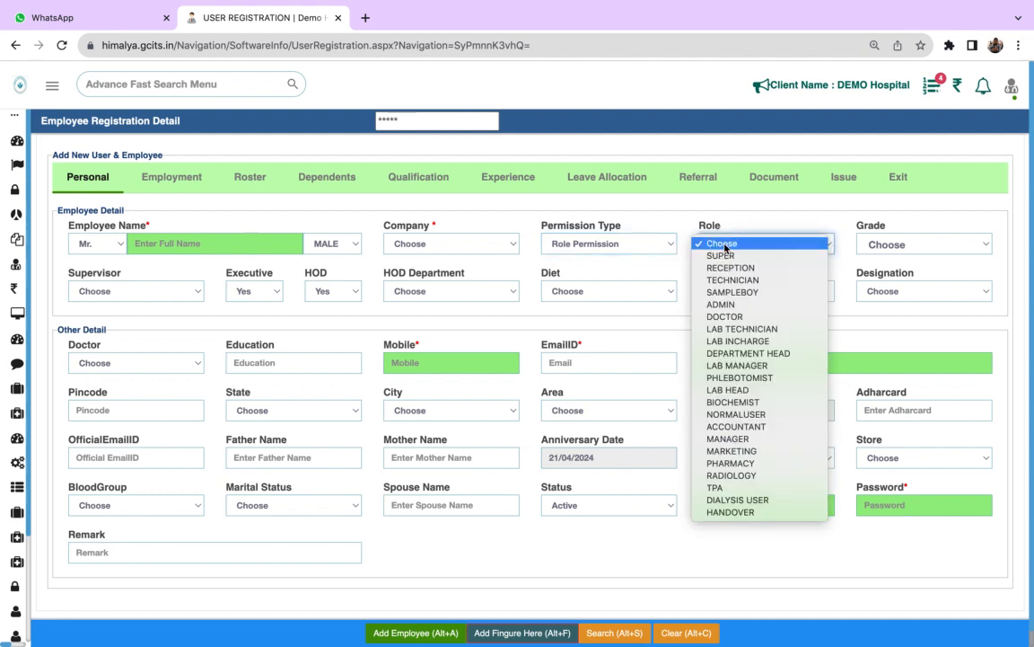
pyautogui.click(664, 327)
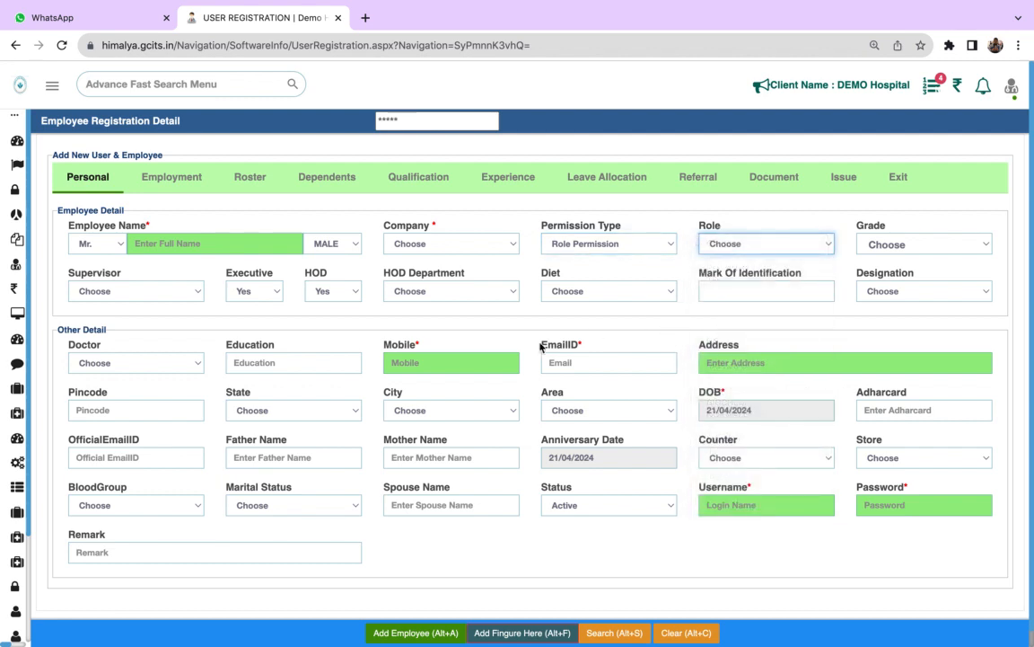
pyautogui.click(749, 513)
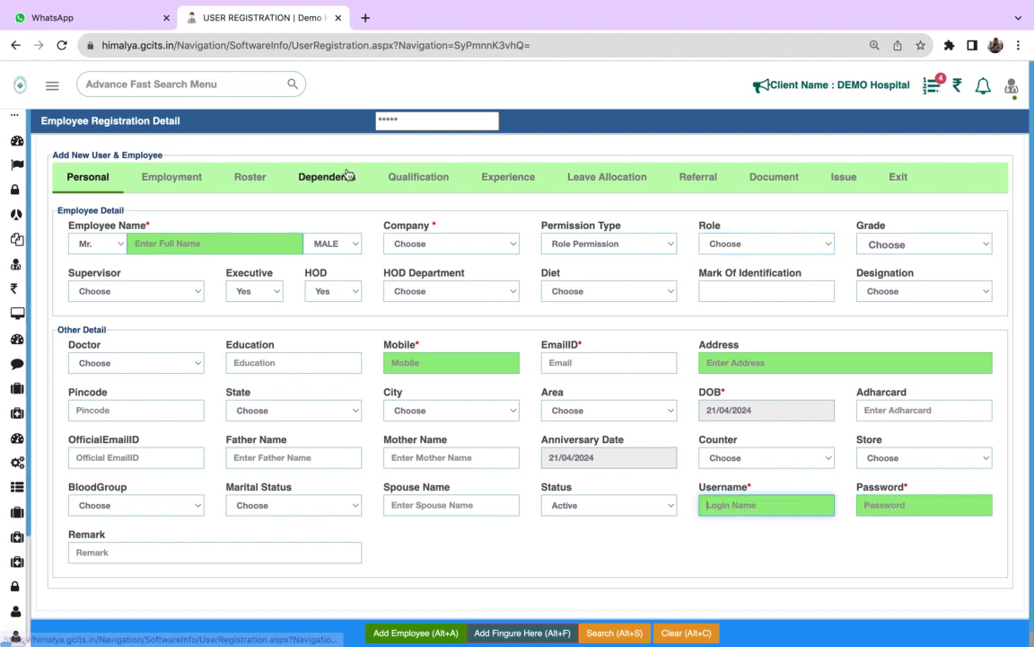
# - Look through the remaining employee registration sections, from Employment and Roster through Leave Allocation and Document to Issue and Exit
pyautogui.click(180, 179)
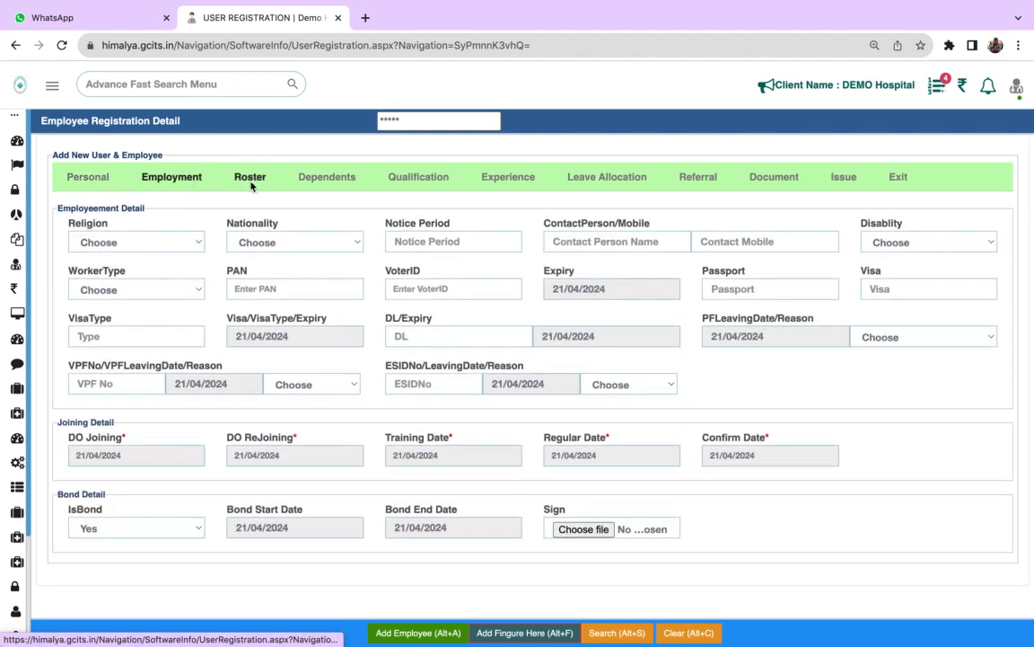
pyautogui.click(251, 179)
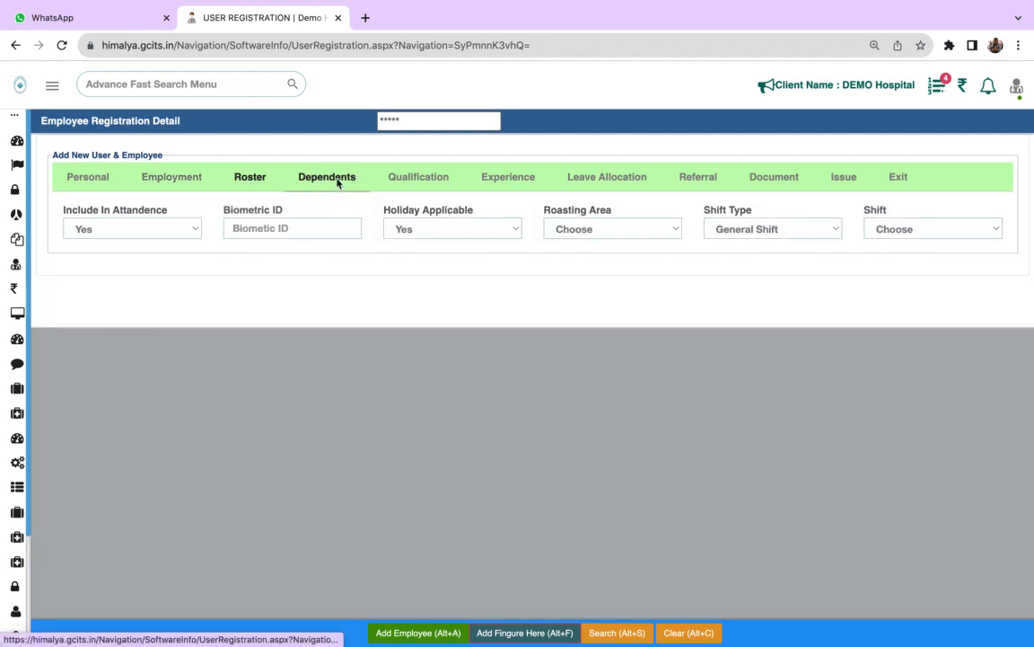
pyautogui.click(338, 180)
pyautogui.click(422, 179)
pyautogui.click(496, 179)
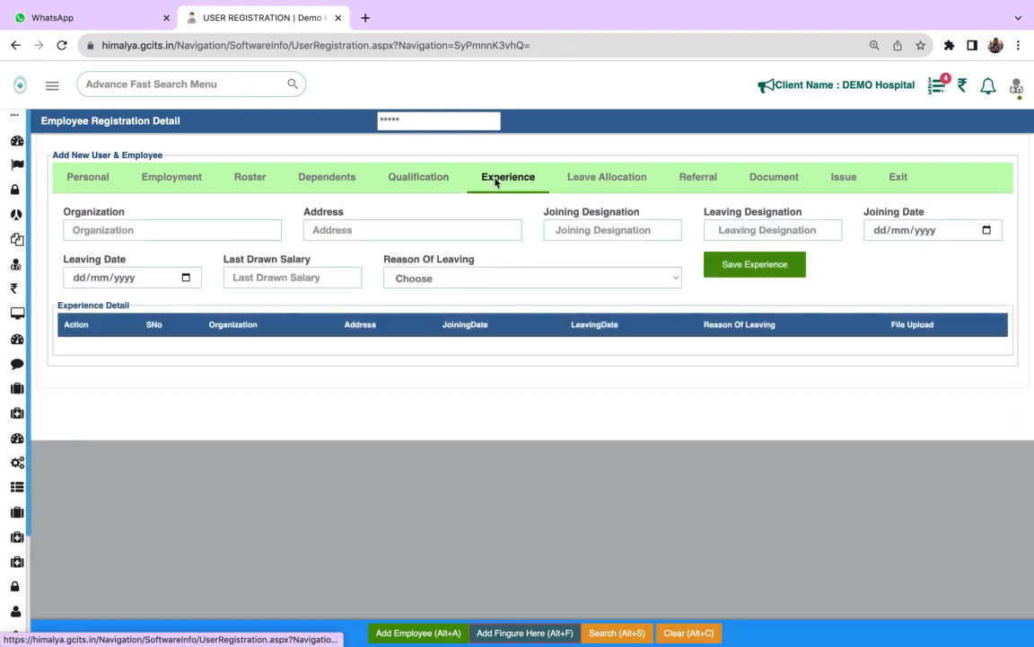
pyautogui.click(601, 189)
pyautogui.click(691, 184)
pyautogui.click(765, 185)
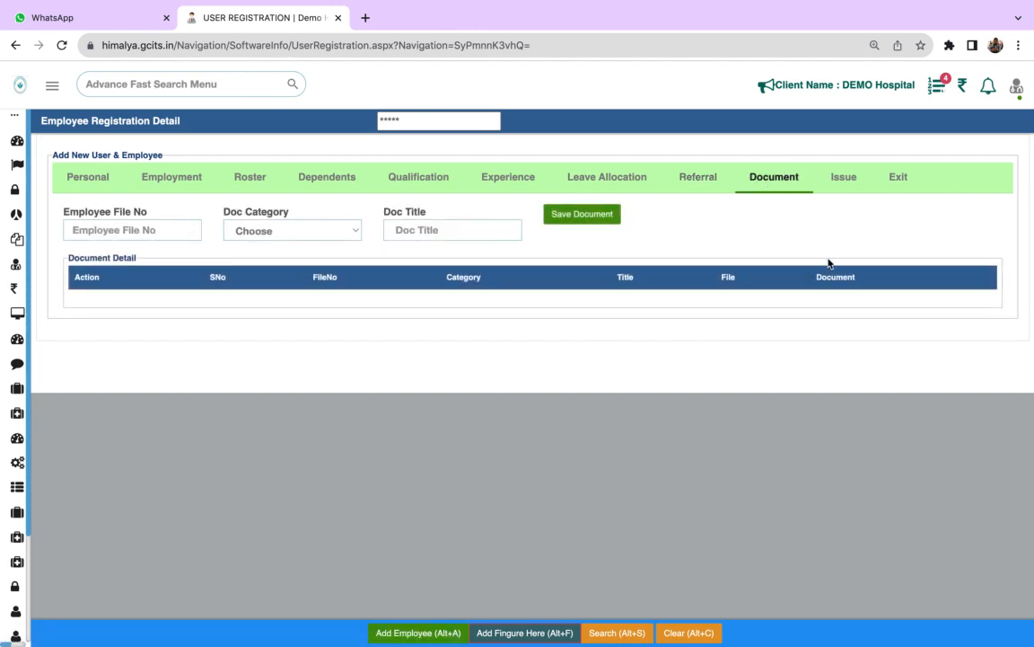
pyautogui.click(846, 181)
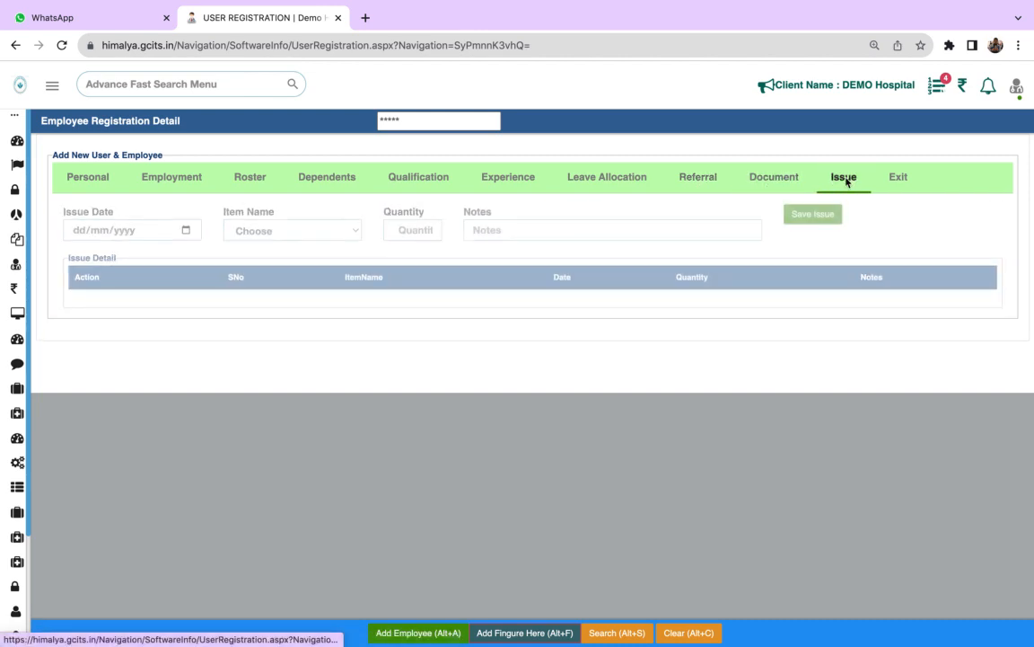
pyautogui.click(894, 183)
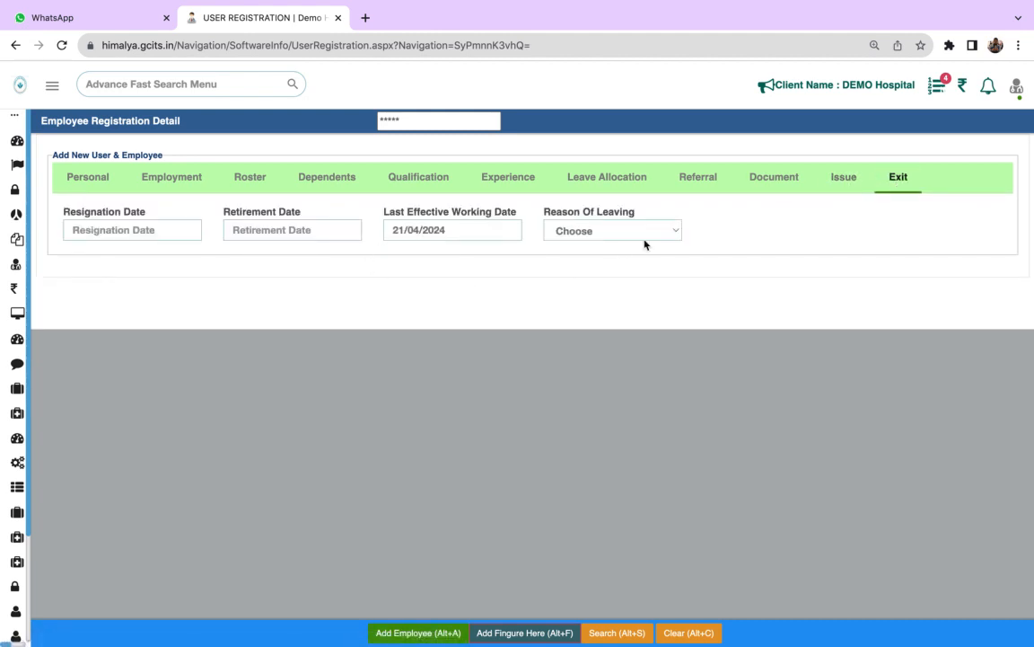
# - Open the Leave Application page of Human Resource
pyautogui.moveTo(5, 303)
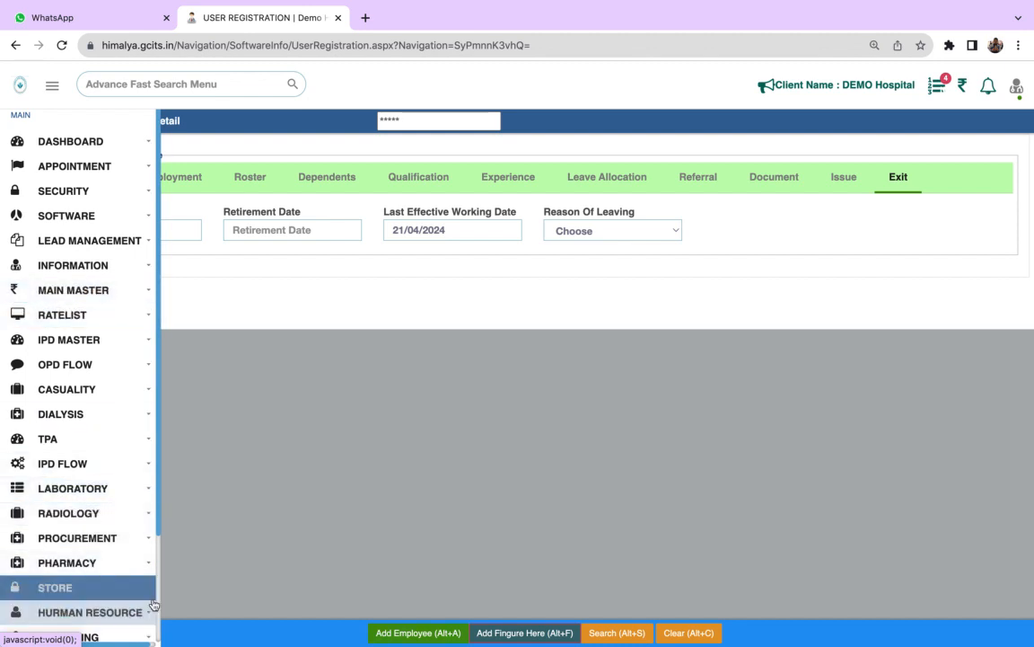
pyautogui.scroll(-3, 135, 597)
pyautogui.click(74, 483)
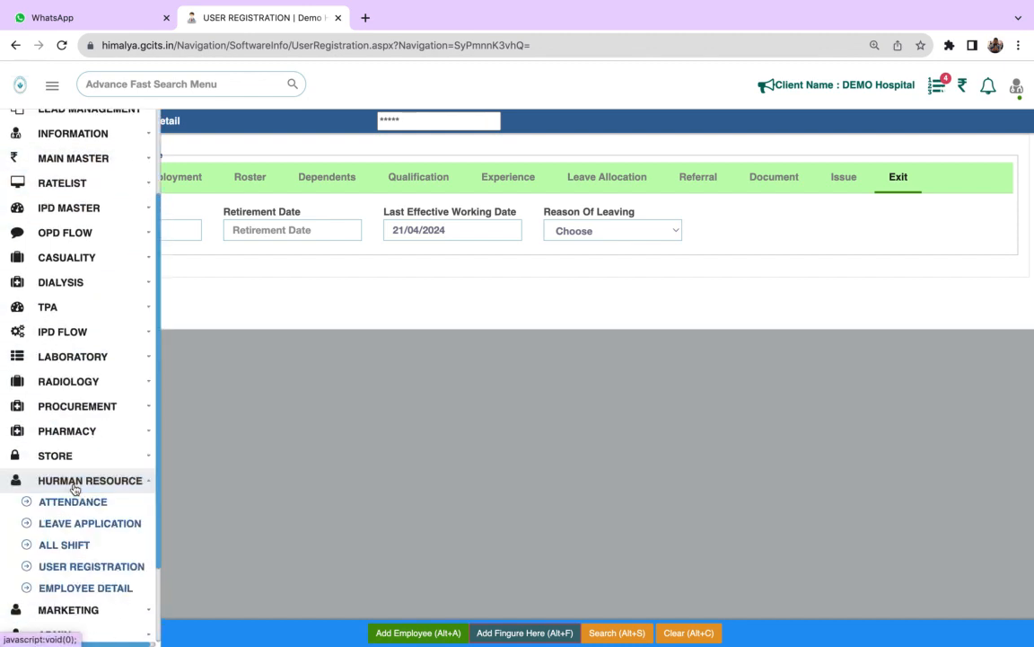
pyautogui.click(116, 529)
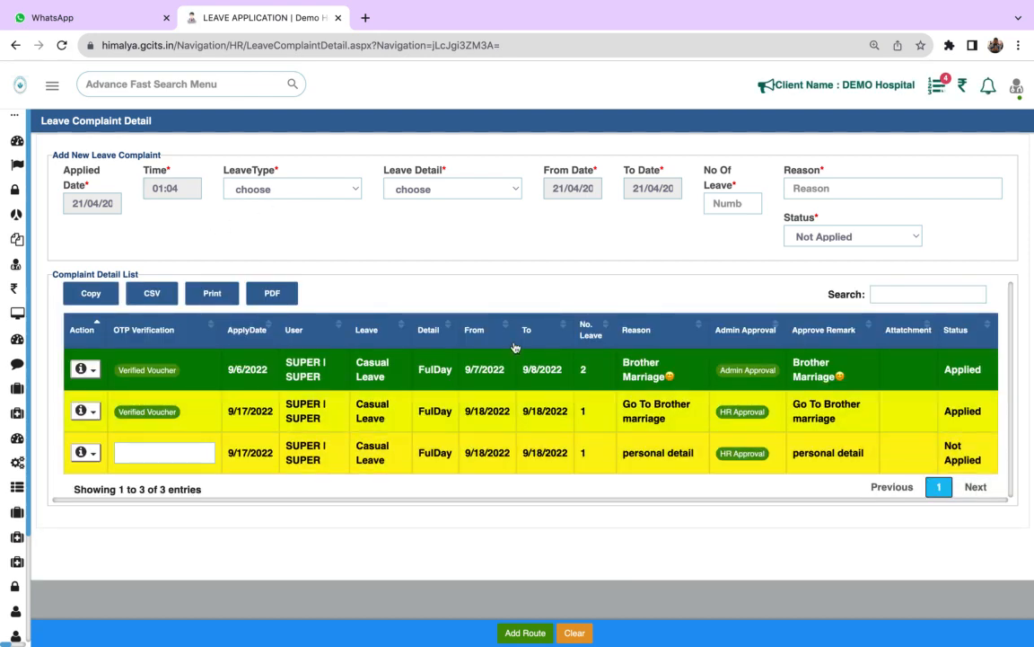
# - Set the new leave application's type to Medical Leave and its leave detail to One Third
pyautogui.click(270, 189)
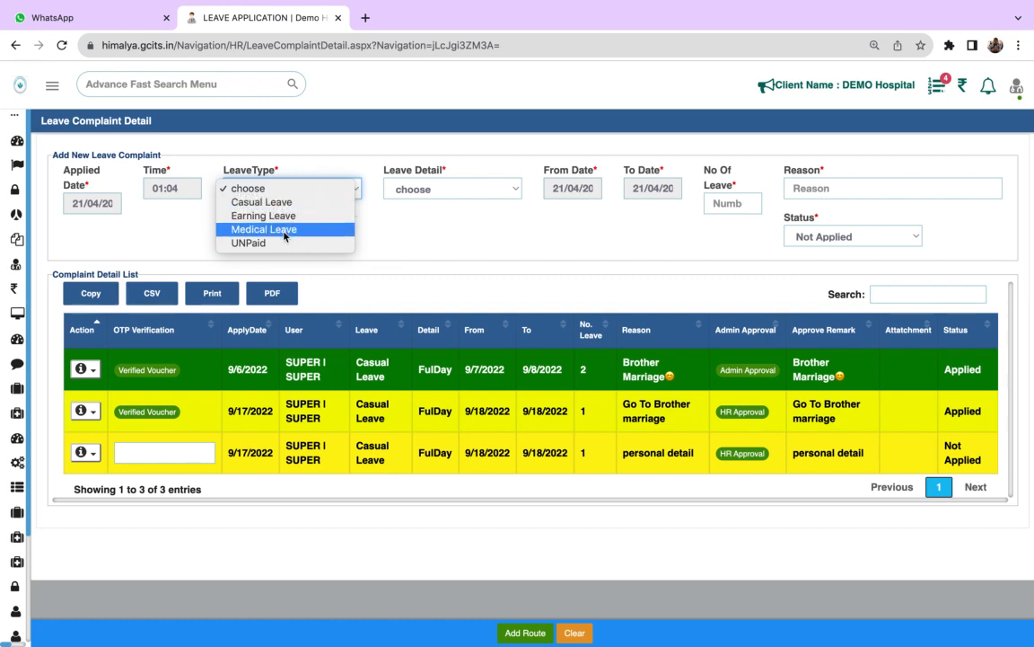
pyautogui.click(286, 231)
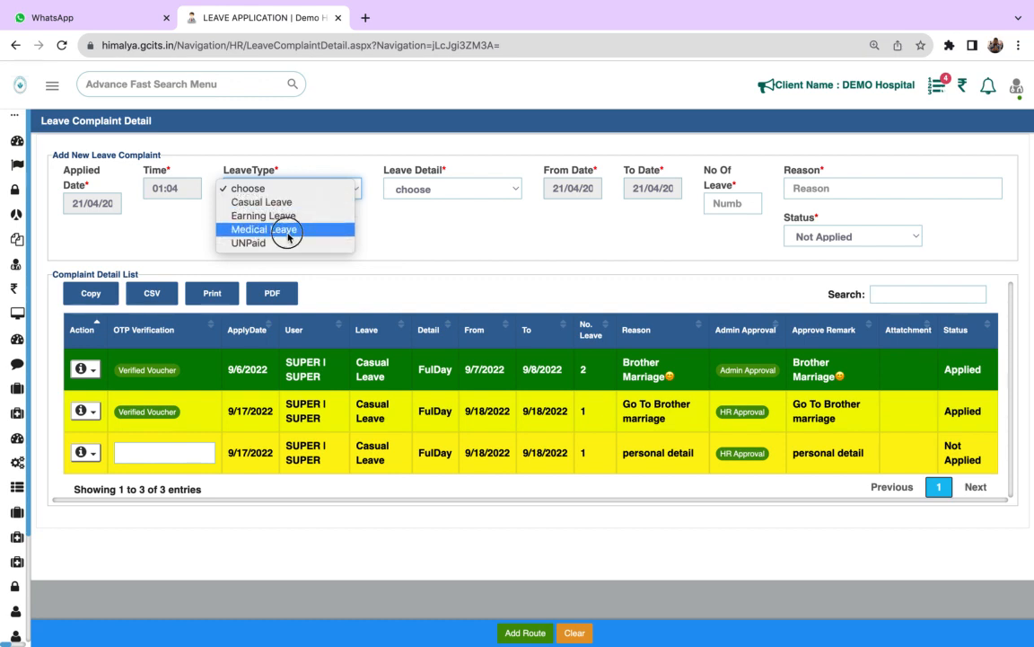
pyautogui.click(435, 186)
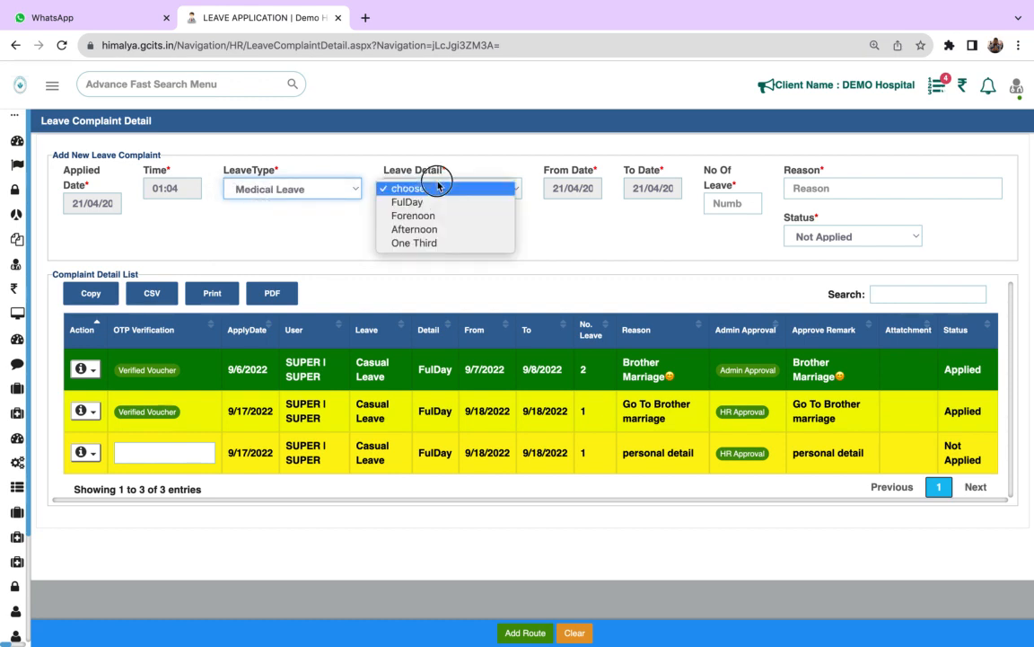
pyautogui.click(432, 242)
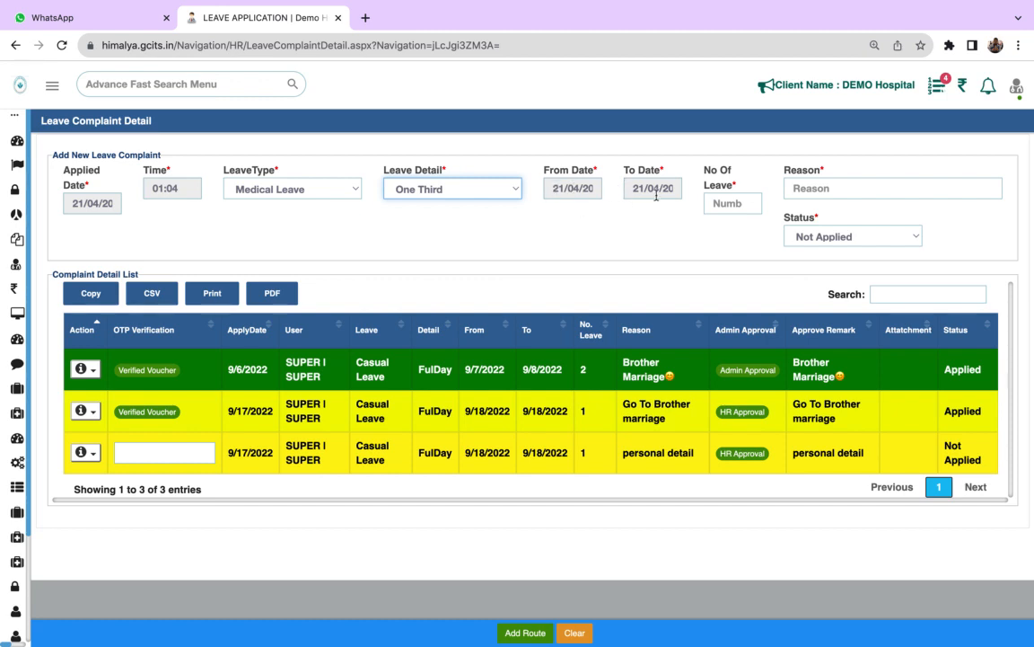
# - Keep the medical leave application's status at Not Applied and try to add it without a number of leaves or reason
pyautogui.click(742, 209)
pyautogui.click(813, 194)
pyautogui.click(894, 240)
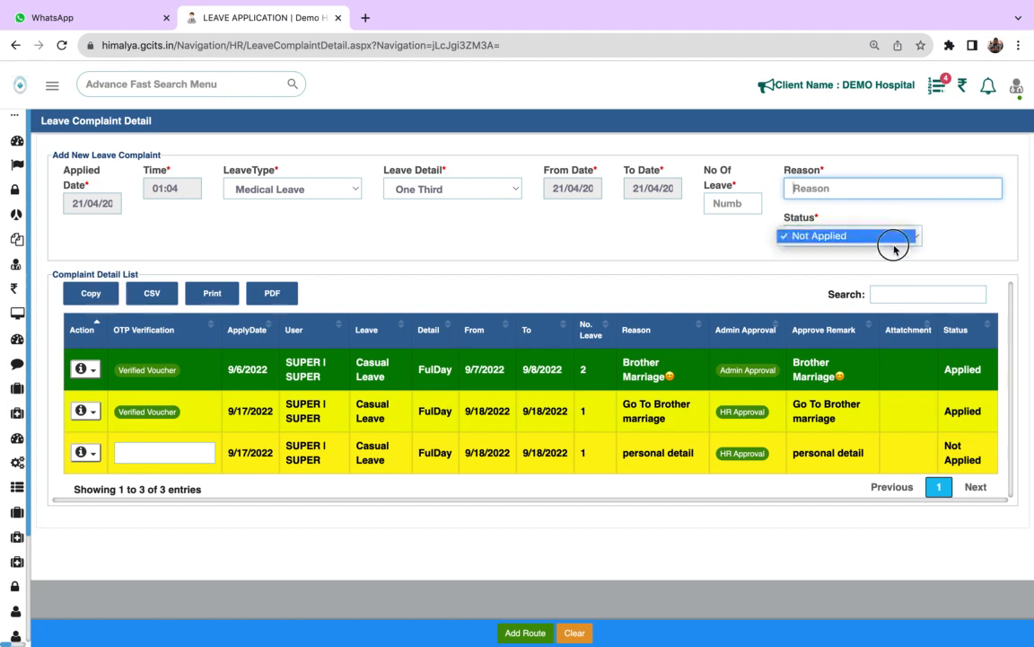
pyautogui.click(911, 239)
pyautogui.click(914, 240)
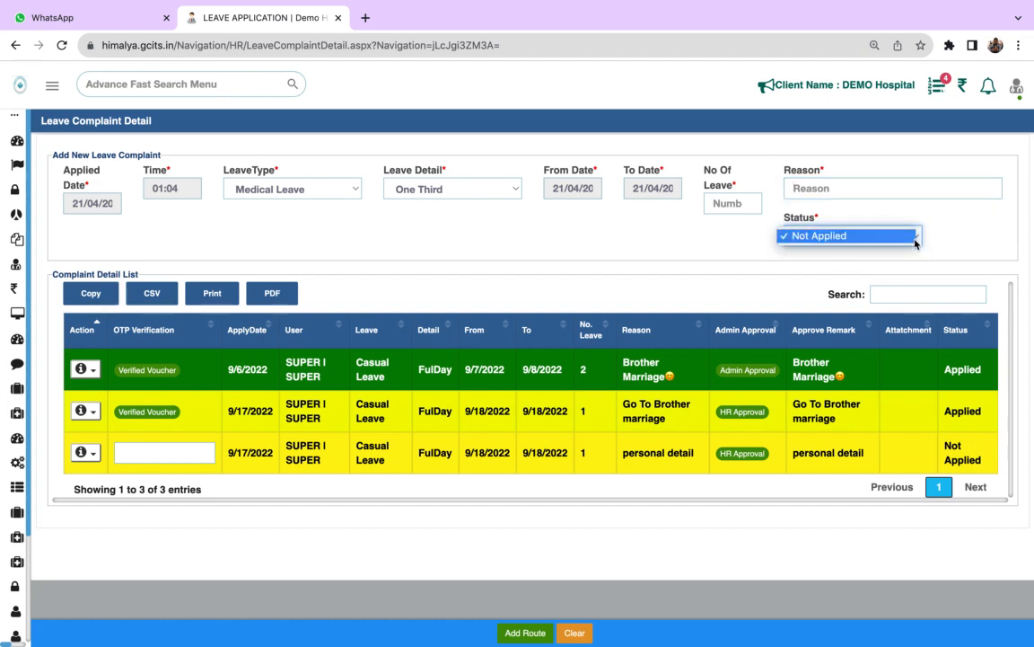
pyautogui.click(915, 239)
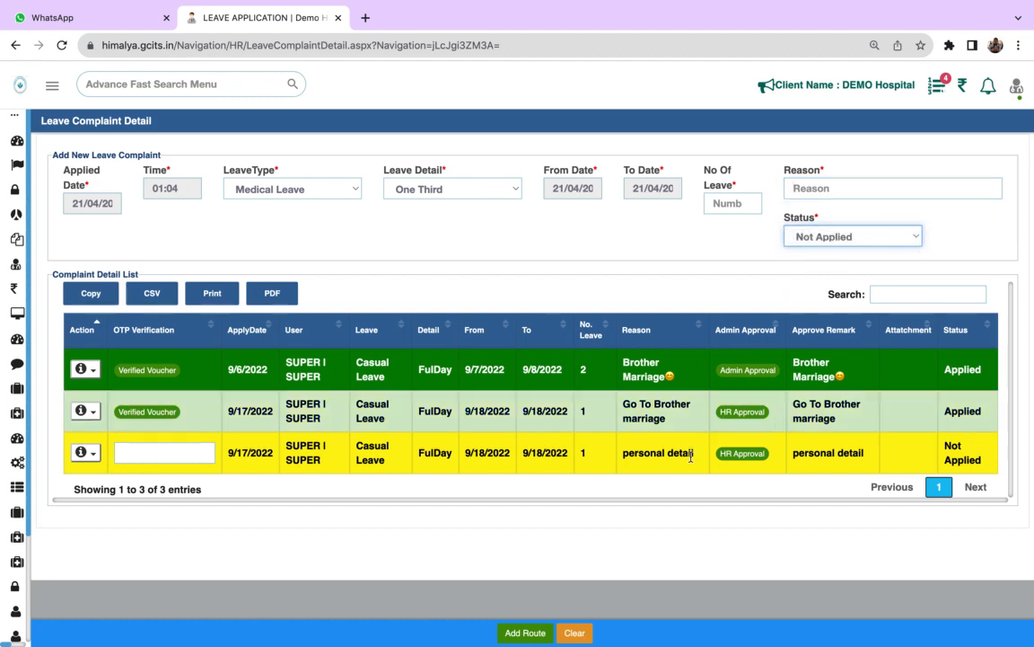
pyautogui.click(525, 633)
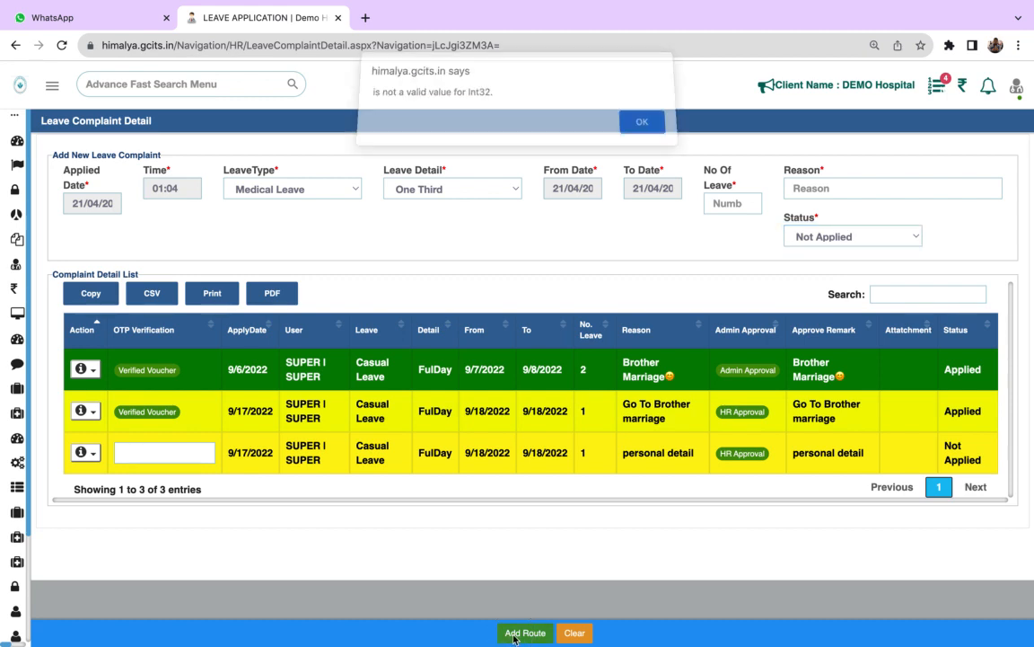
pyautogui.click(643, 131)
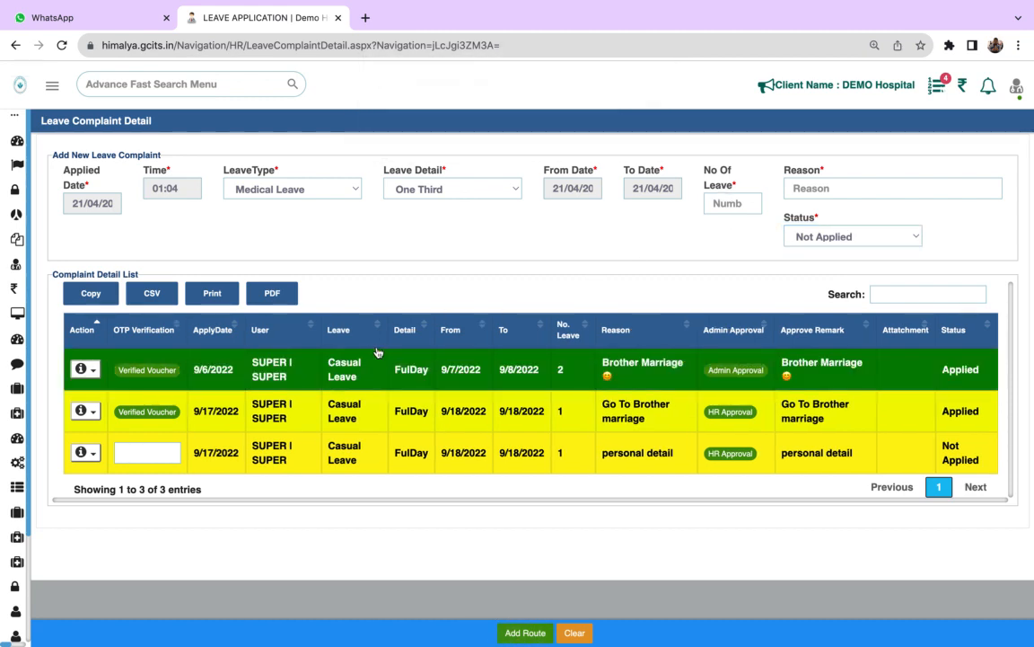
# - Apply the HR Approved action to the leave application with the reason "personal detail"
pyautogui.click(116, 456)
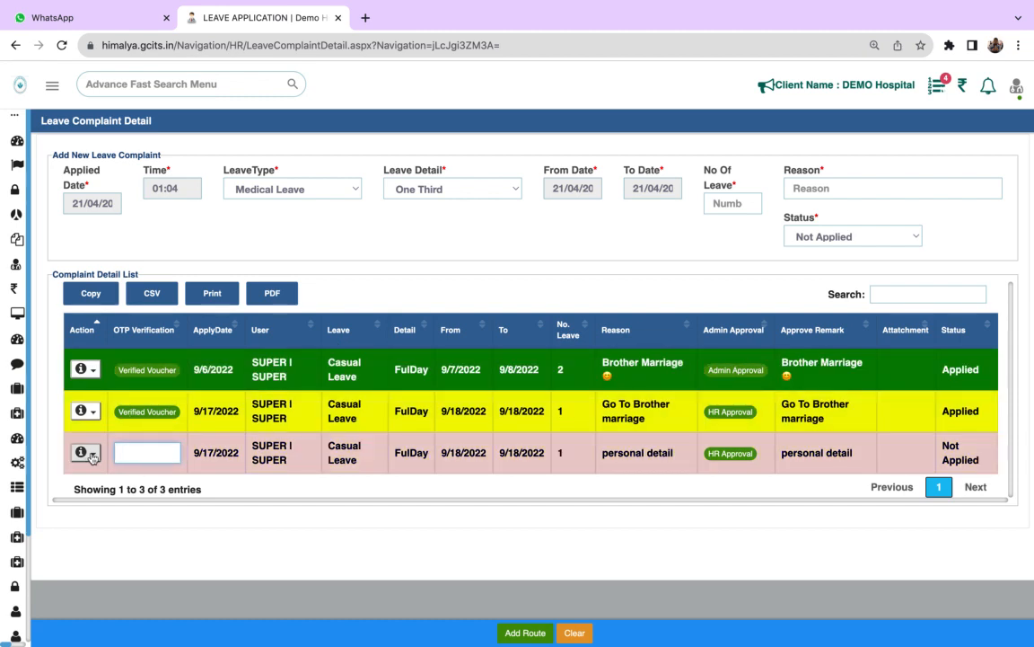
pyautogui.click(87, 453)
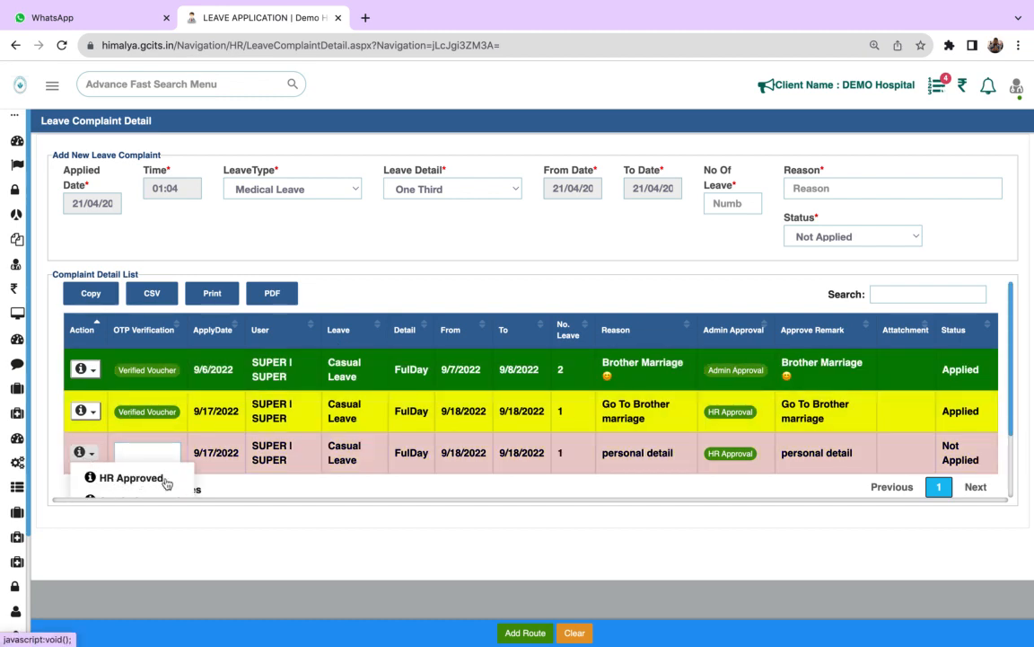
pyautogui.click(137, 480)
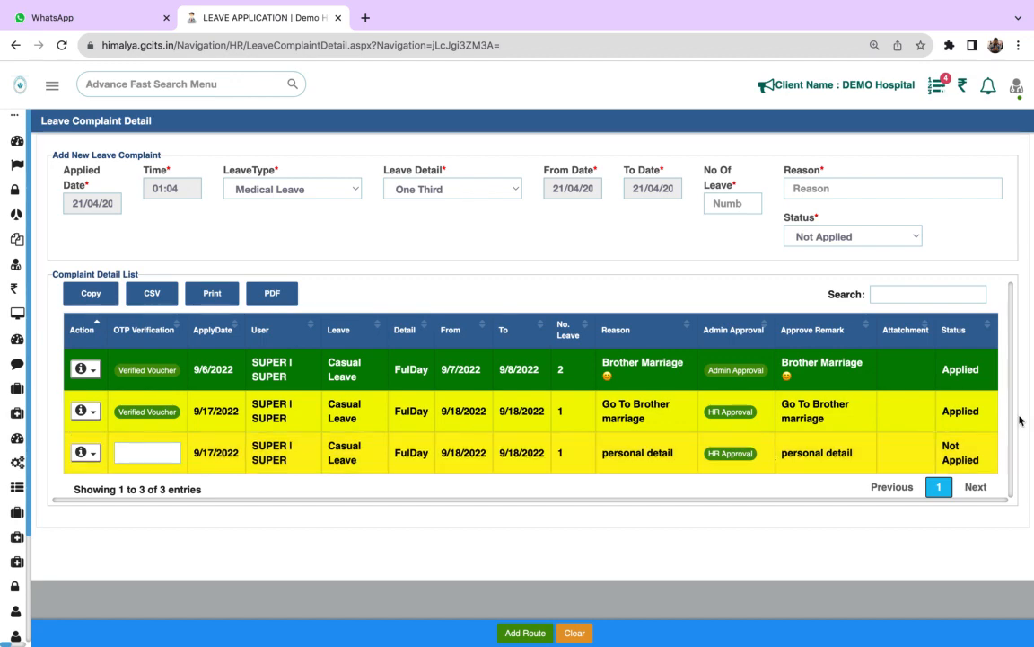
# - Open the Attendance page of Human Resource
pyautogui.moveTo(7, 389)
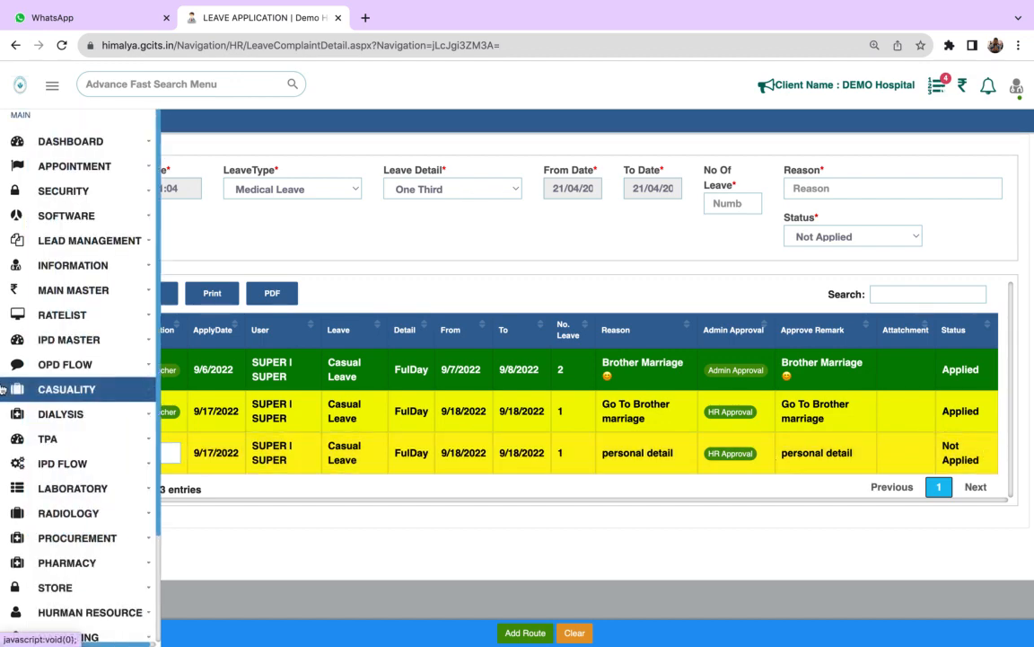
pyautogui.click(154, 563)
pyautogui.scroll(-5, 90, 449)
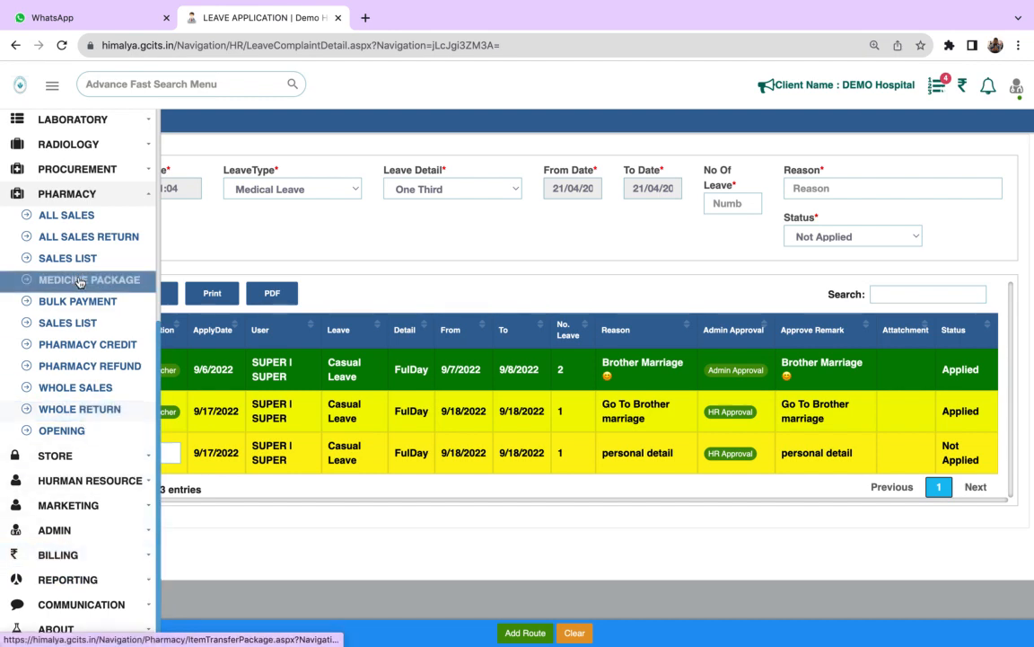
pyautogui.click(136, 481)
pyautogui.scroll(-3, 159, 578)
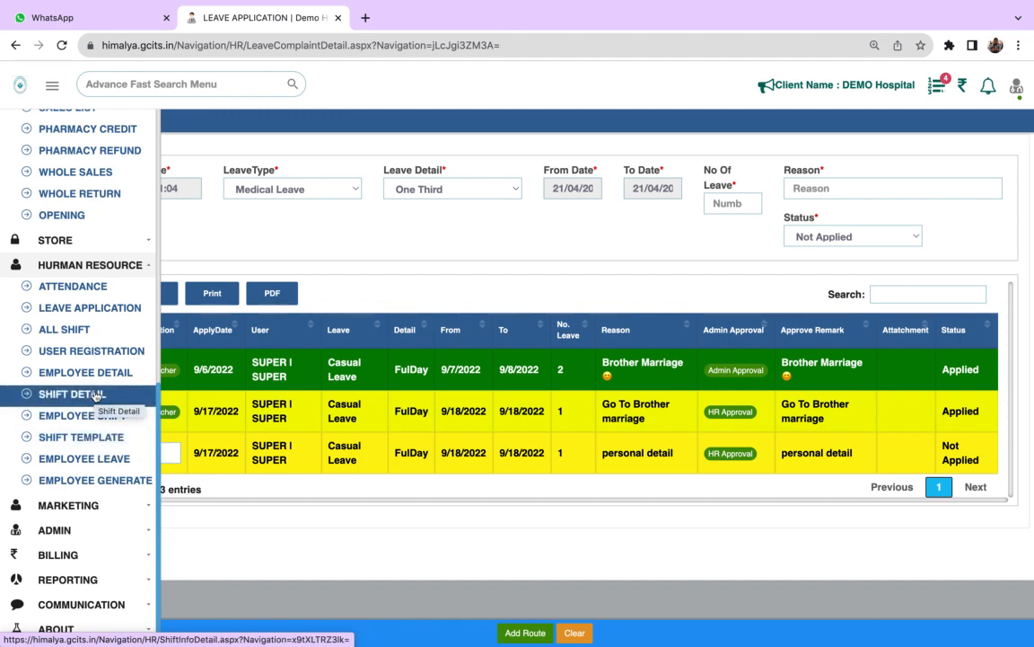
pyautogui.click(89, 287)
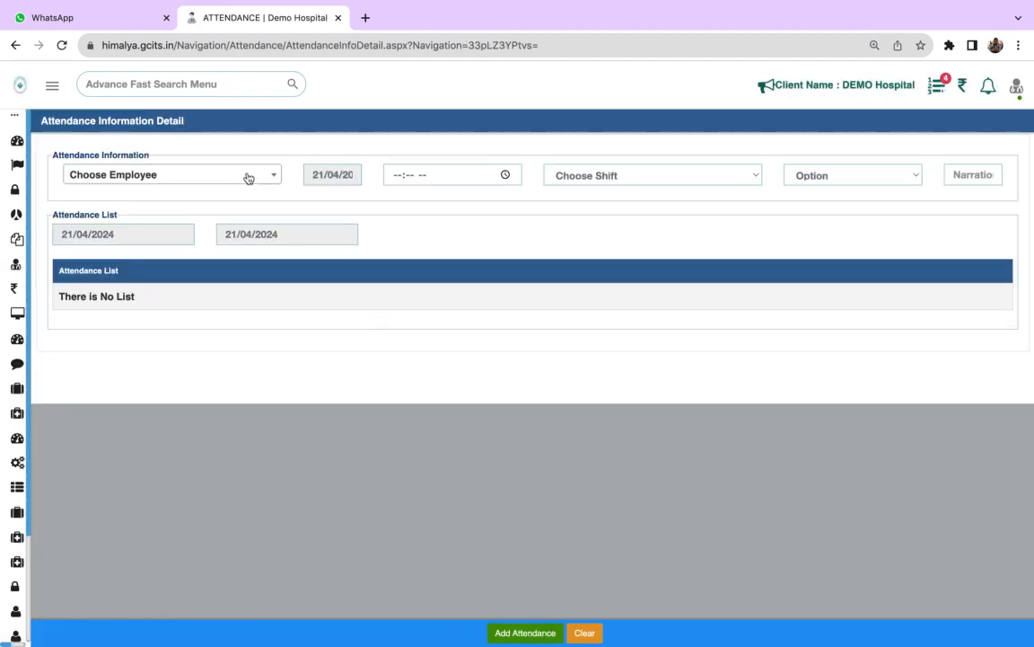
# - Choose the first listed employee for the new attendance entry and set its date to 01/04/2024
pyautogui.click(247, 176)
pyautogui.click(185, 248)
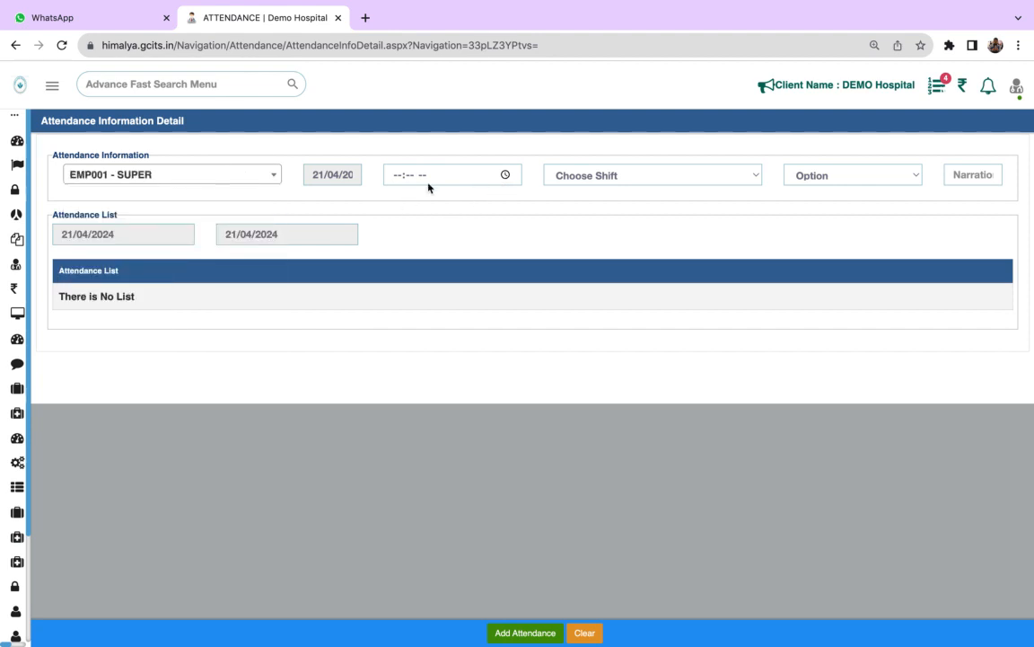
pyautogui.click(318, 176)
pyautogui.click(338, 244)
# - Look back through earlier months in the date filters of the attendance list
pyautogui.click(180, 237)
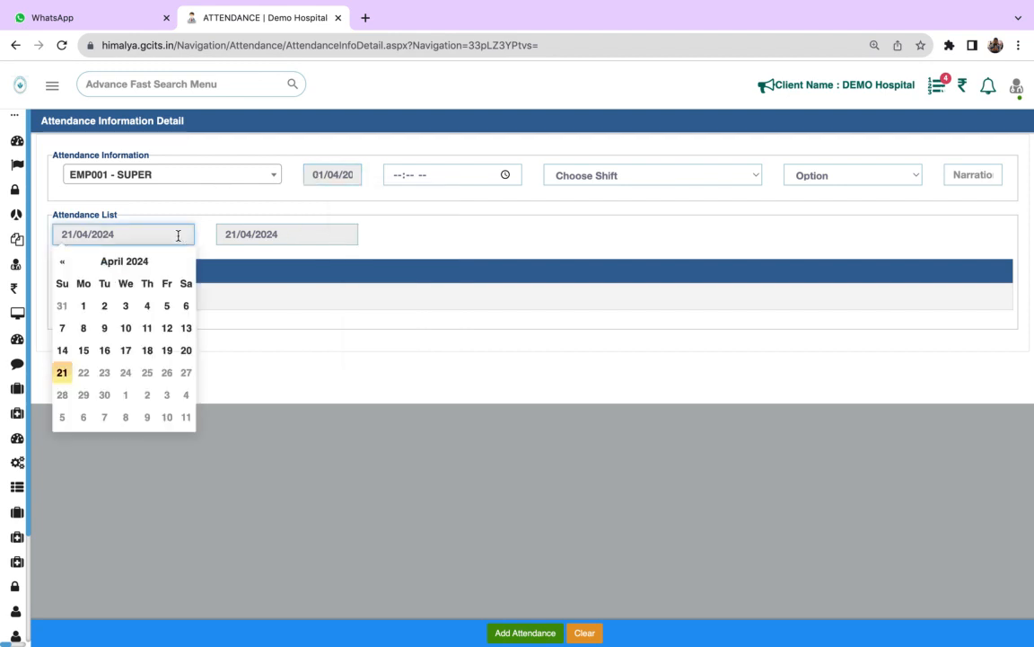
pyautogui.click(64, 261)
pyautogui.click(65, 262)
pyautogui.click(65, 263)
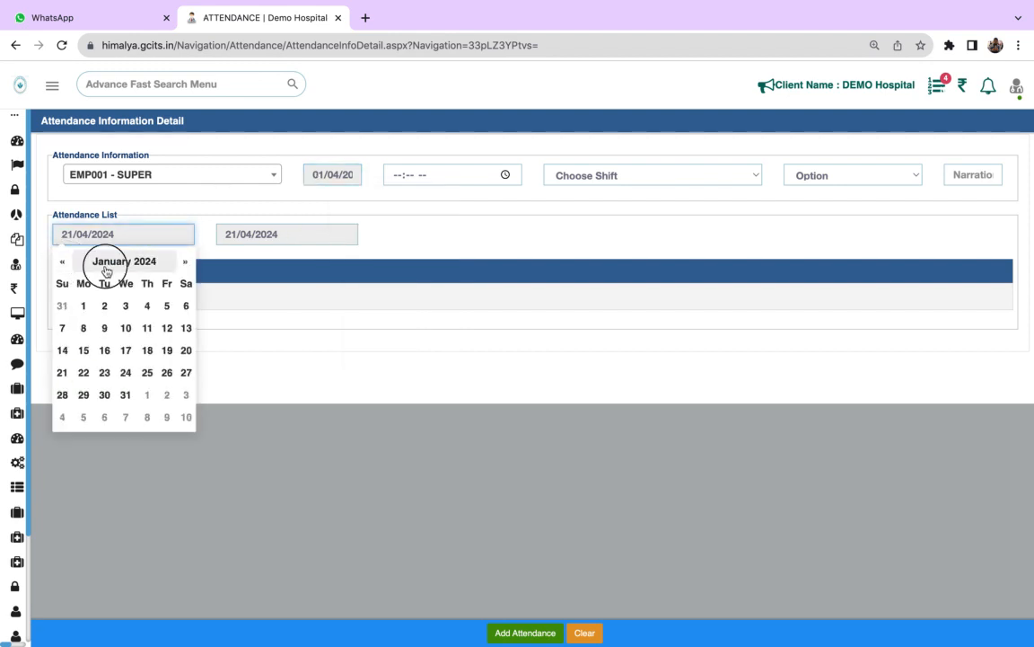
pyautogui.click(104, 262)
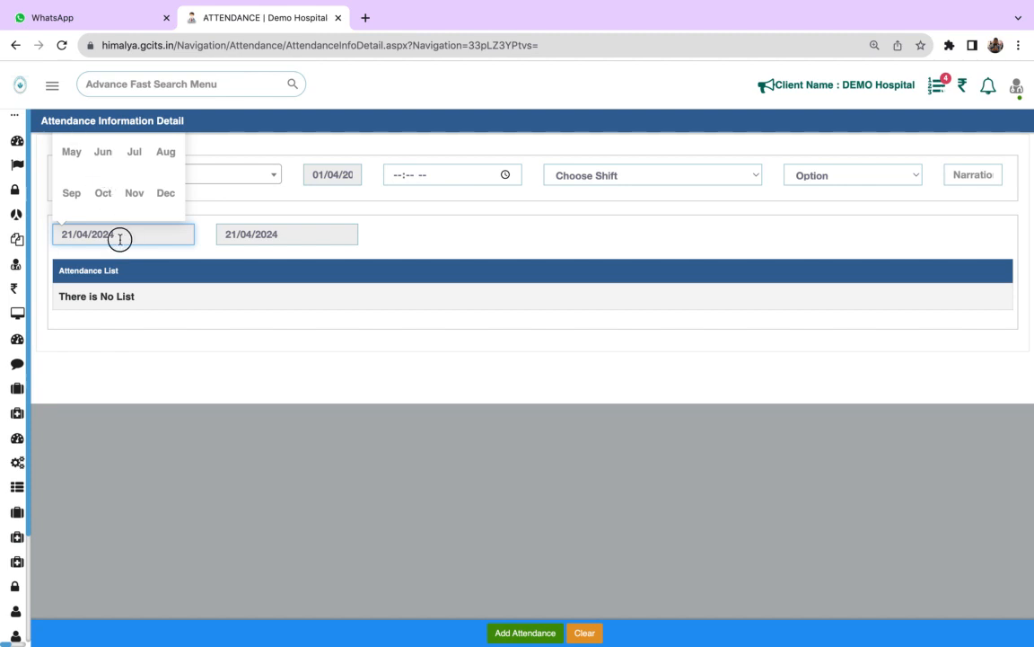
pyautogui.click(233, 234)
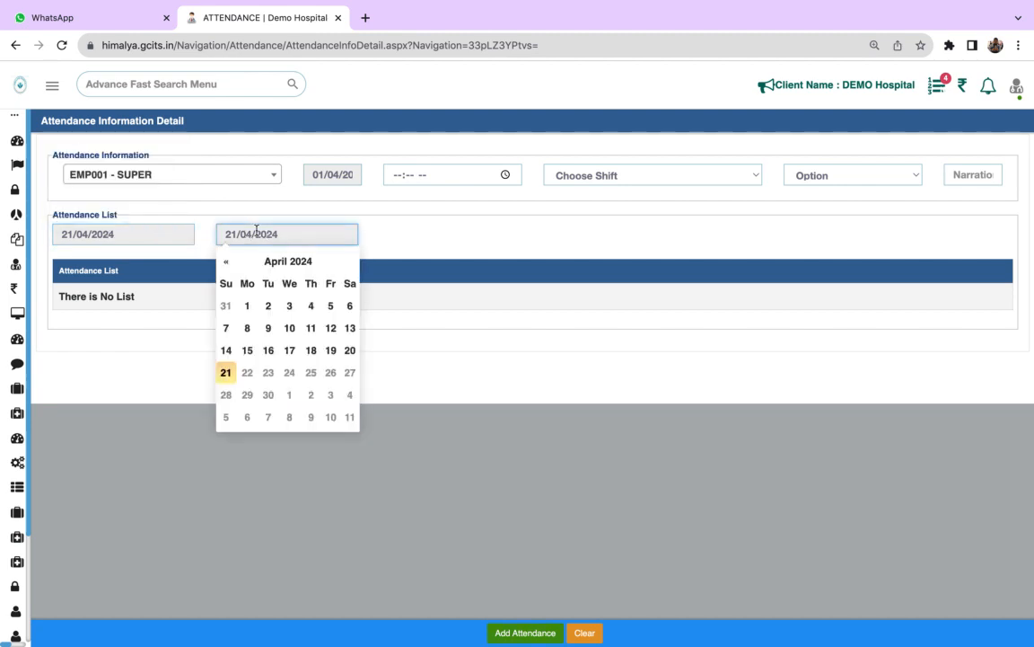
pyautogui.click(133, 234)
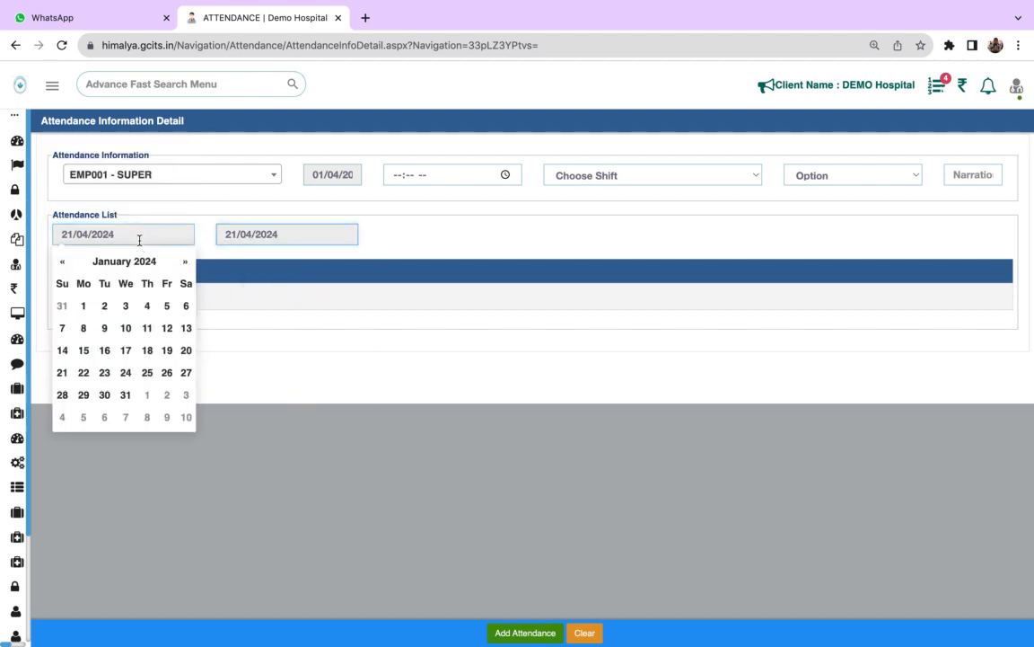
pyautogui.click(72, 265)
pyautogui.click(72, 265)
pyautogui.click(72, 265)
pyautogui.click(72, 265)
pyautogui.click(71, 265)
pyautogui.click(72, 265)
pyautogui.click(72, 265)
pyautogui.click(72, 265)
pyautogui.click(72, 265)
pyautogui.click(72, 265)
pyautogui.click(71, 265)
pyautogui.click(71, 264)
pyautogui.click(71, 265)
pyautogui.click(71, 265)
pyautogui.click(71, 265)
pyautogui.click(71, 265)
pyautogui.click(71, 265)
pyautogui.click(71, 265)
pyautogui.click(71, 265)
pyautogui.click(281, 303)
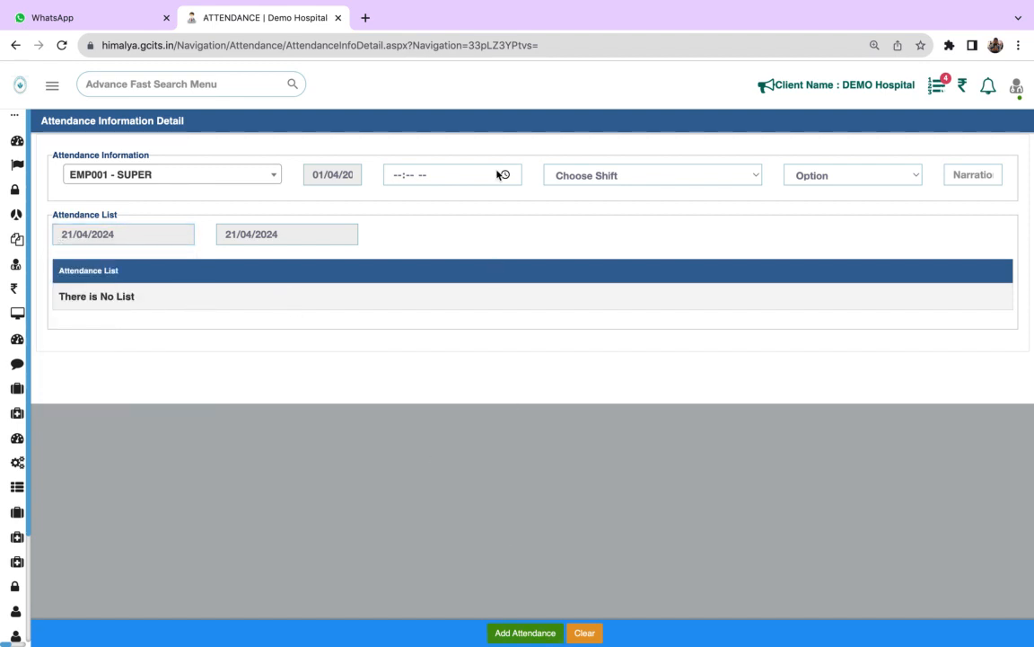
pyautogui.moveTo(648, 3)
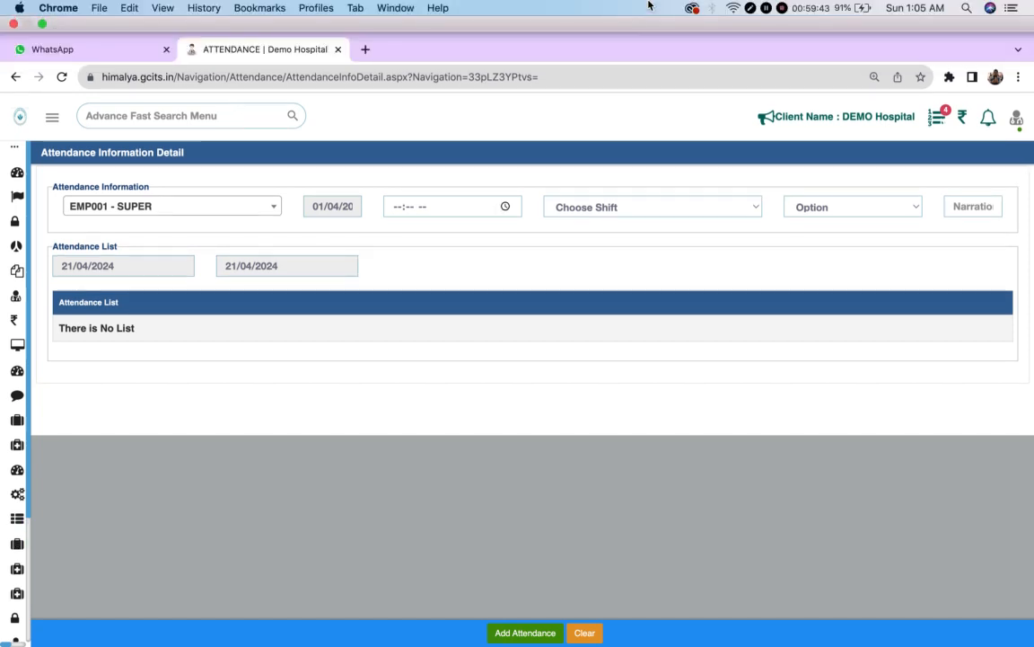
pyautogui.click(765, 10)
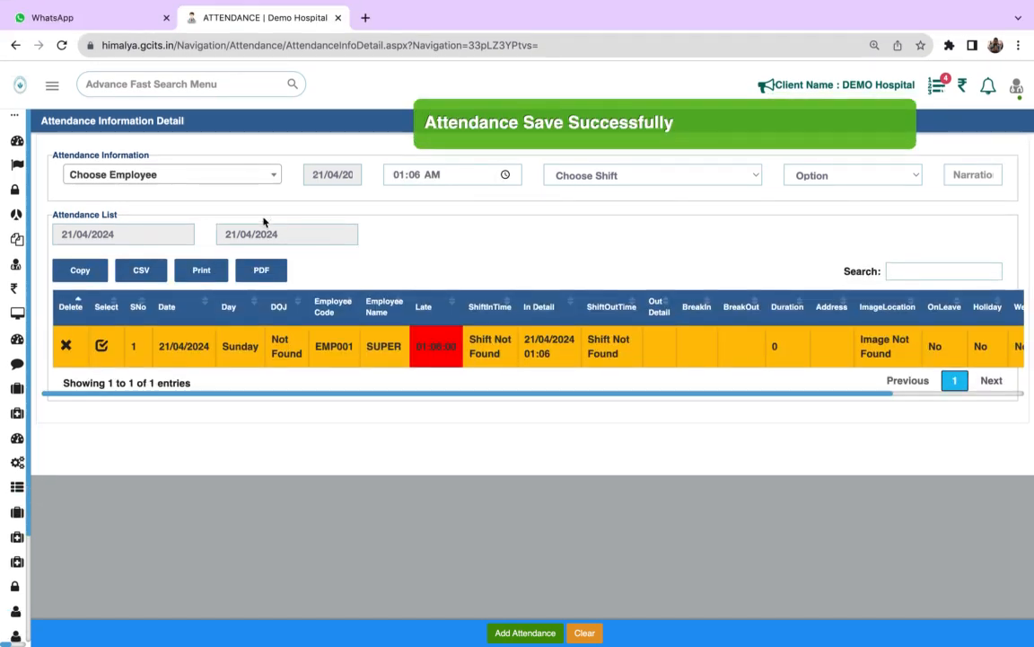
# - Review the employee, shift and option choices offered in the attendance form
pyautogui.click(219, 176)
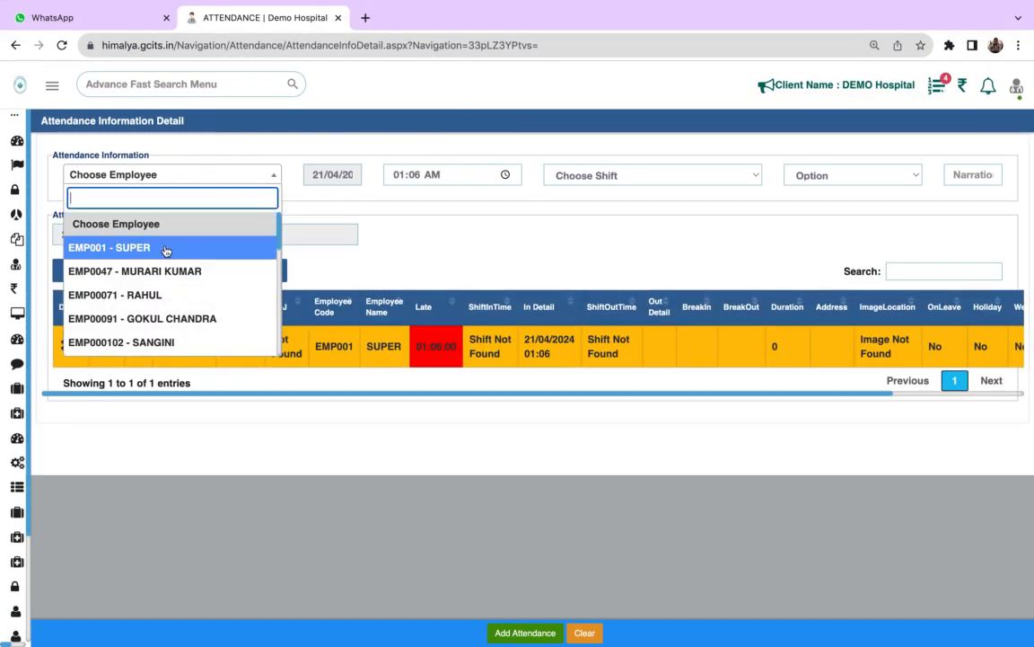
pyautogui.click(367, 207)
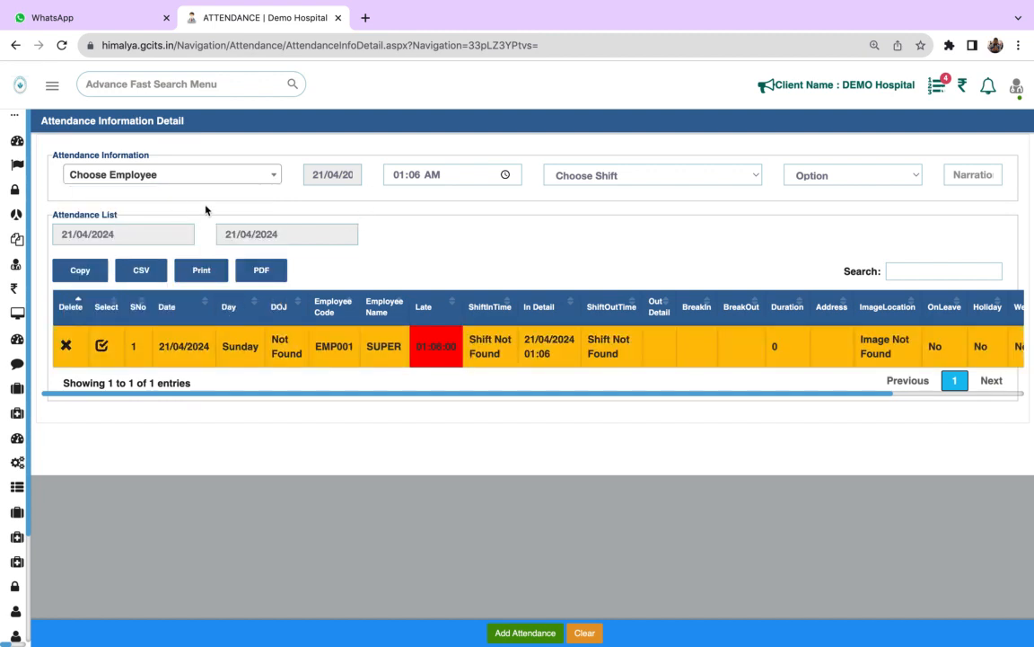
pyautogui.click(632, 170)
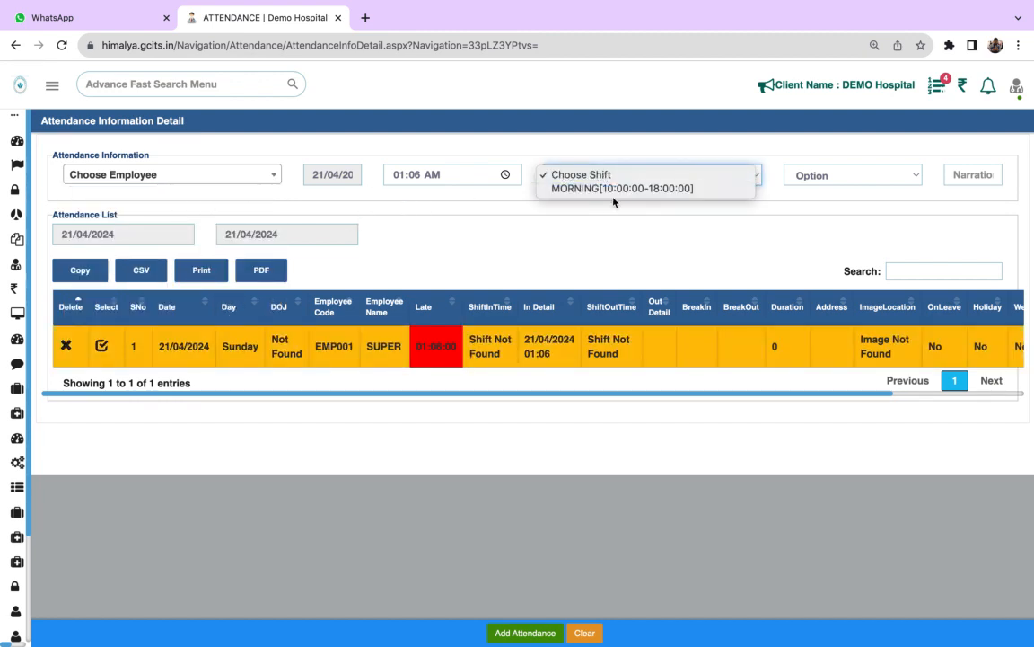
pyautogui.click(847, 180)
pyautogui.click(850, 178)
pyautogui.click(701, 239)
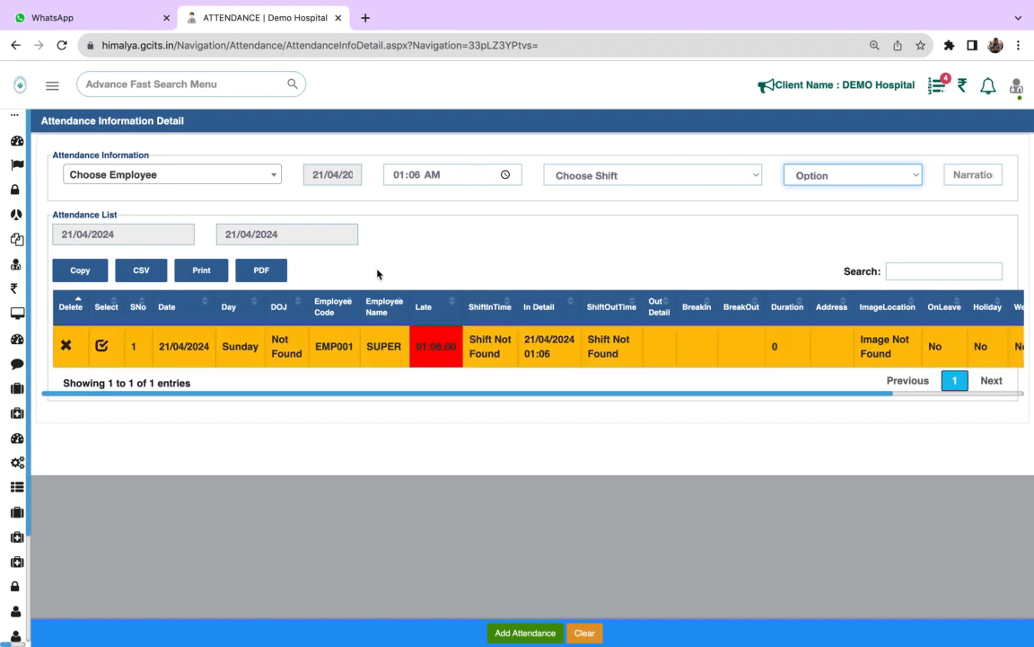
# - Open the Set Target page of Marketing
pyautogui.moveTo(22, 462)
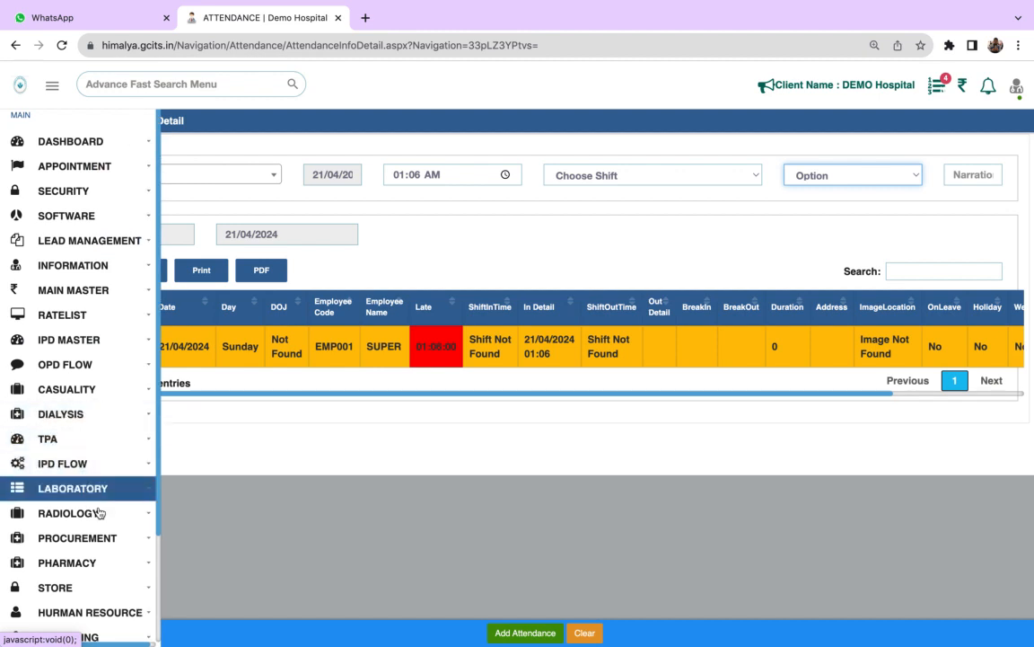
pyautogui.scroll(-3, 108, 557)
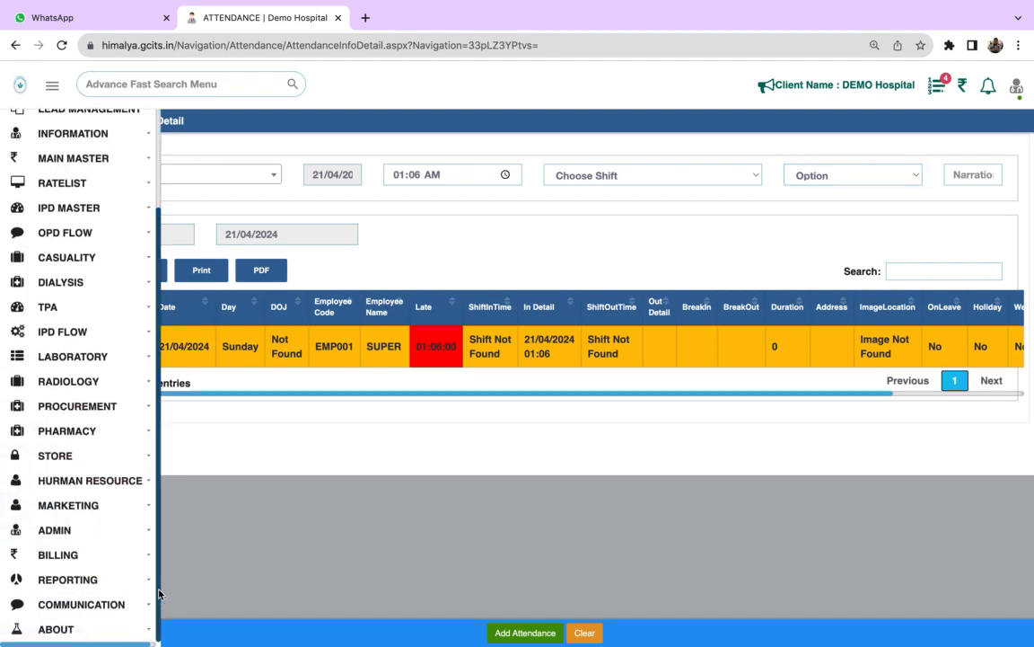
pyautogui.click(85, 506)
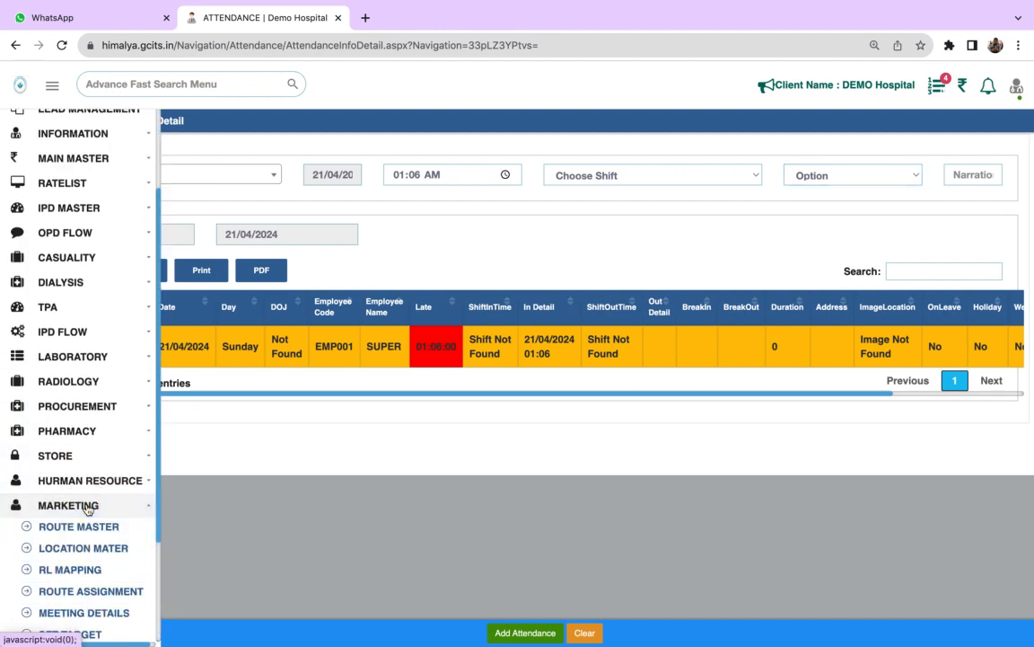
pyautogui.scroll(-3, 160, 562)
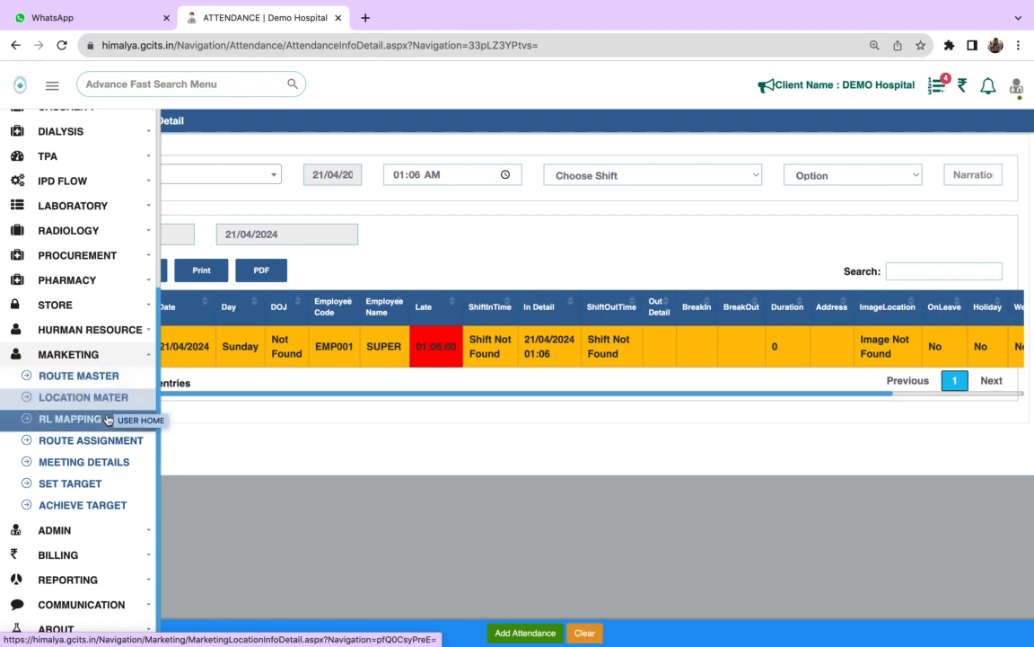
pyautogui.click(70, 485)
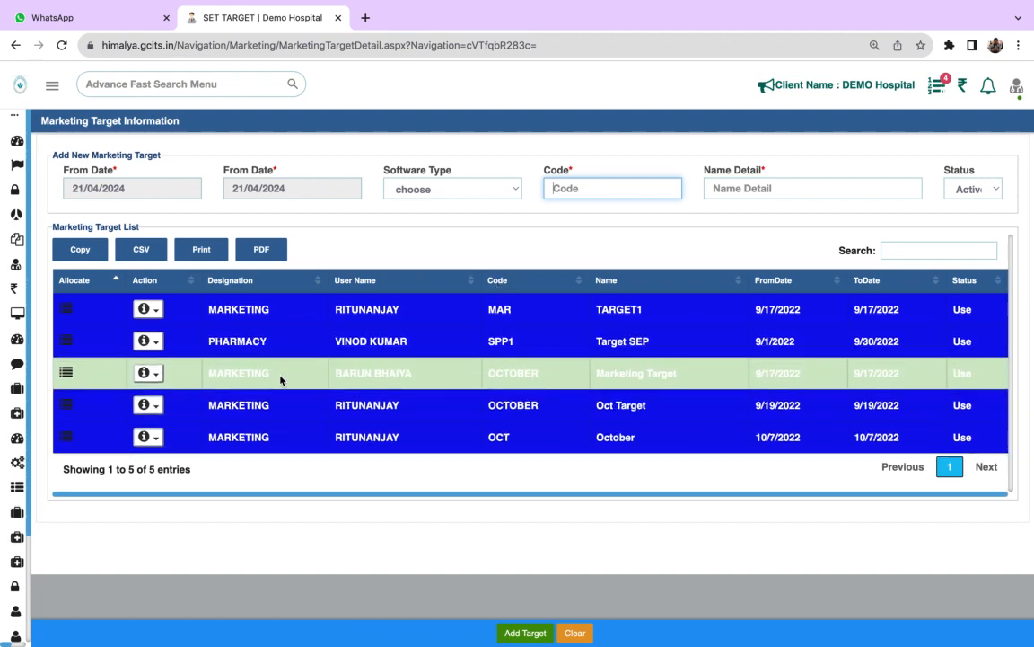
# - Examine the target allotment of TARGET1, including the details of its New Centre Open head, and close it
pyautogui.click(67, 310)
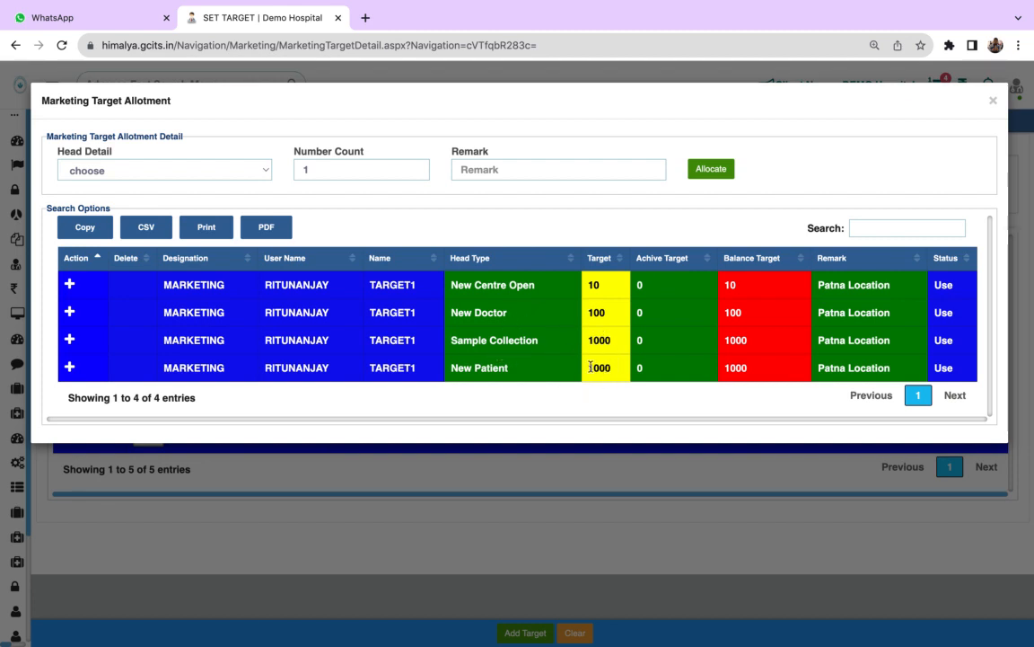
pyautogui.click(70, 284)
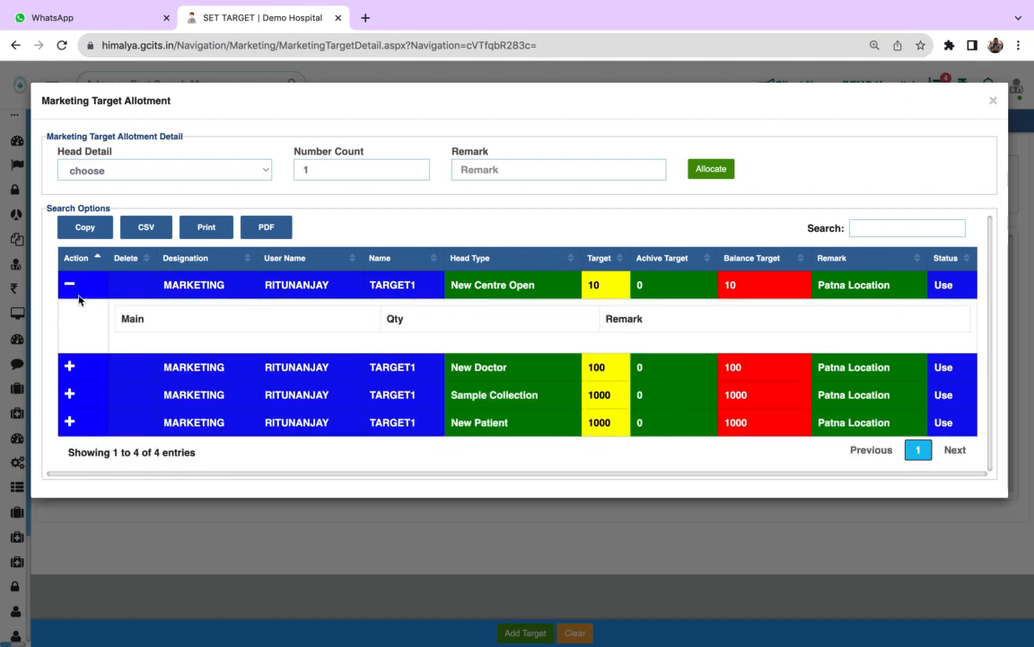
pyautogui.click(69, 284)
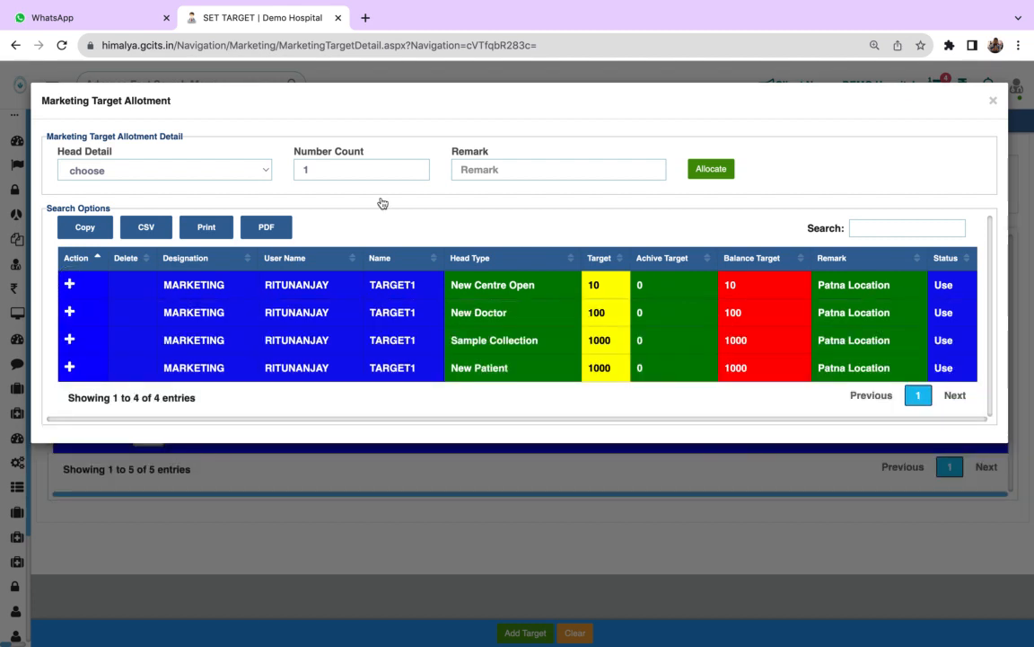
pyautogui.click(992, 100)
# - Open the Marketing Dash page of Admin
pyautogui.moveTo(15, 504)
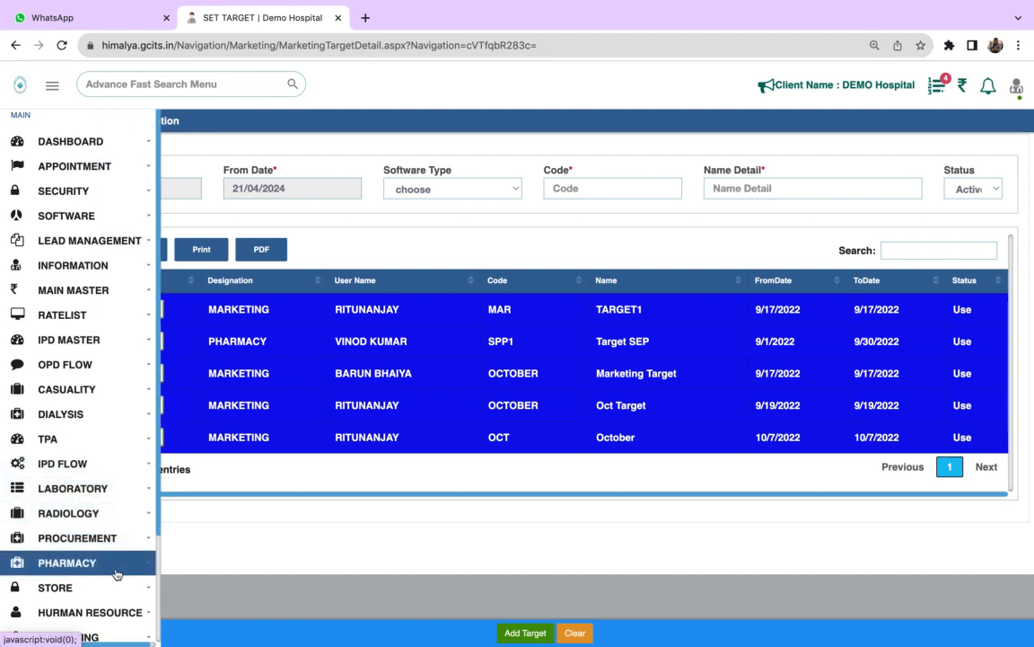
pyautogui.click(158, 582)
pyautogui.click(97, 531)
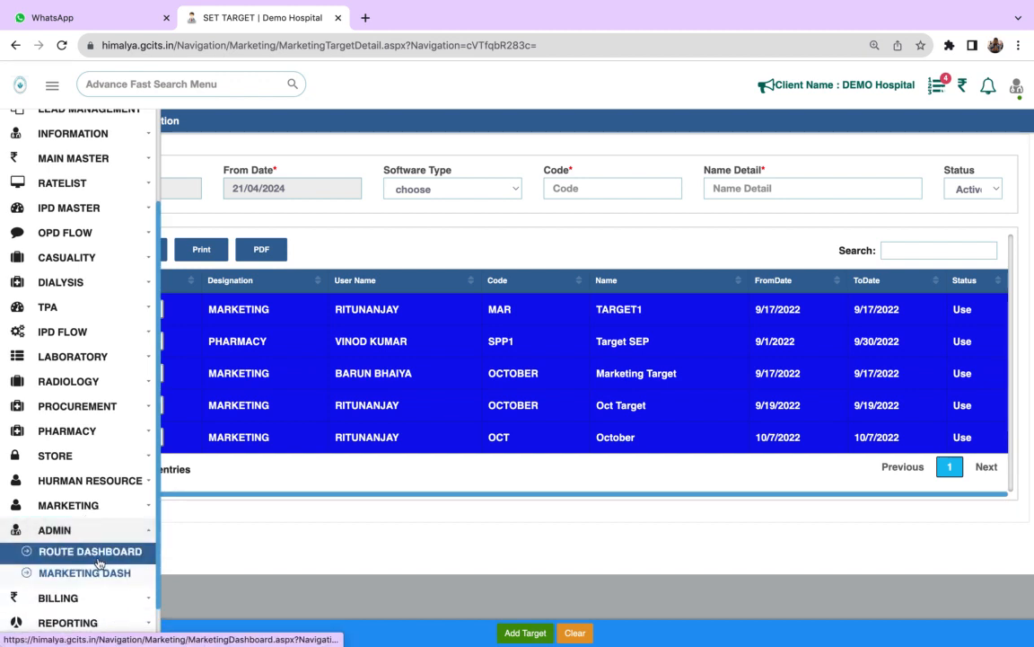
pyautogui.click(97, 584)
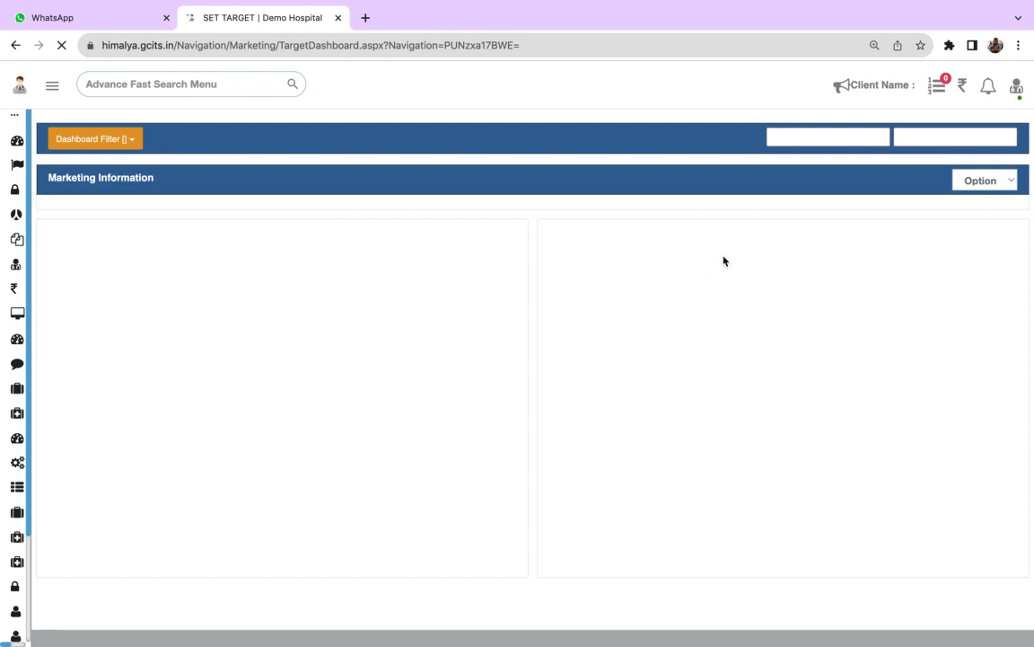
# - Examine the details of the TARGET1, Marketing Target and October rows in the Marketing Information table, closing each one again
pyautogui.scroll(-5, 616, 353)
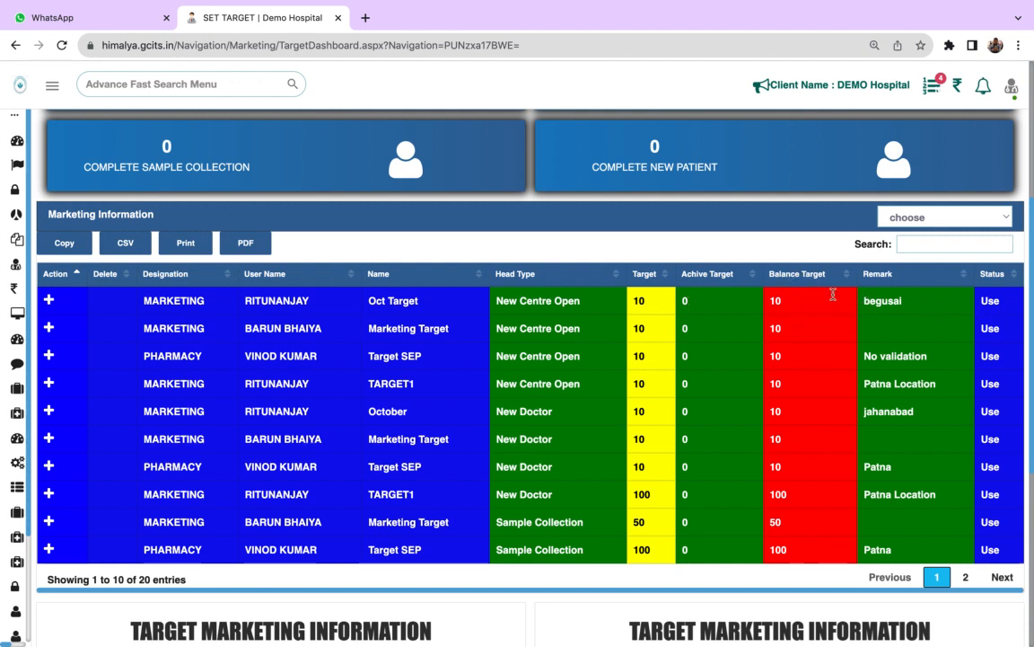
pyautogui.click(49, 493)
pyautogui.click(50, 494)
pyautogui.click(49, 328)
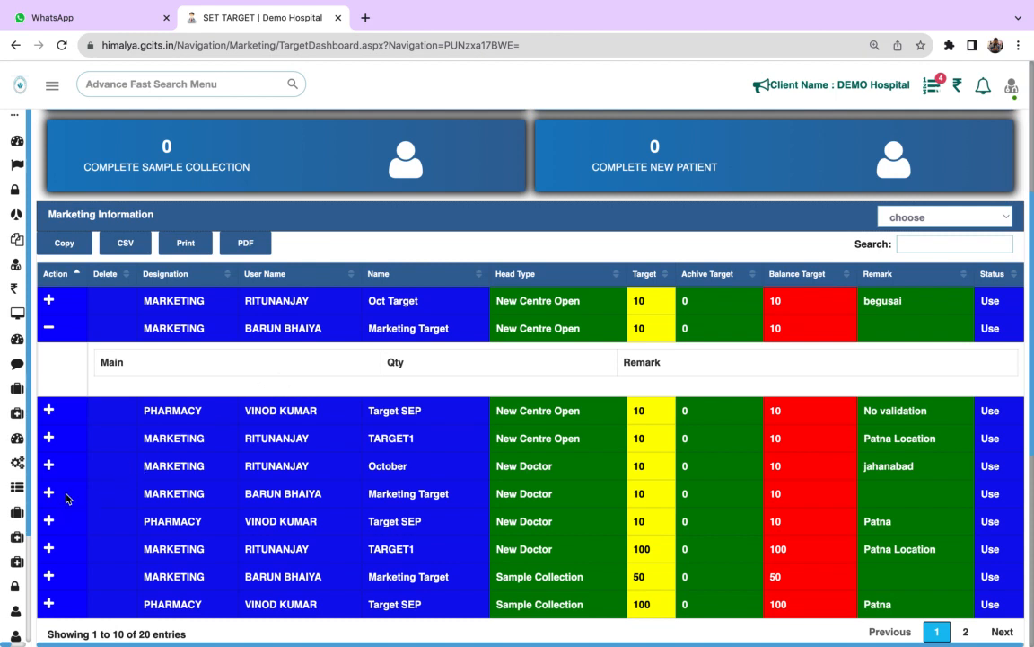
pyautogui.click(49, 466)
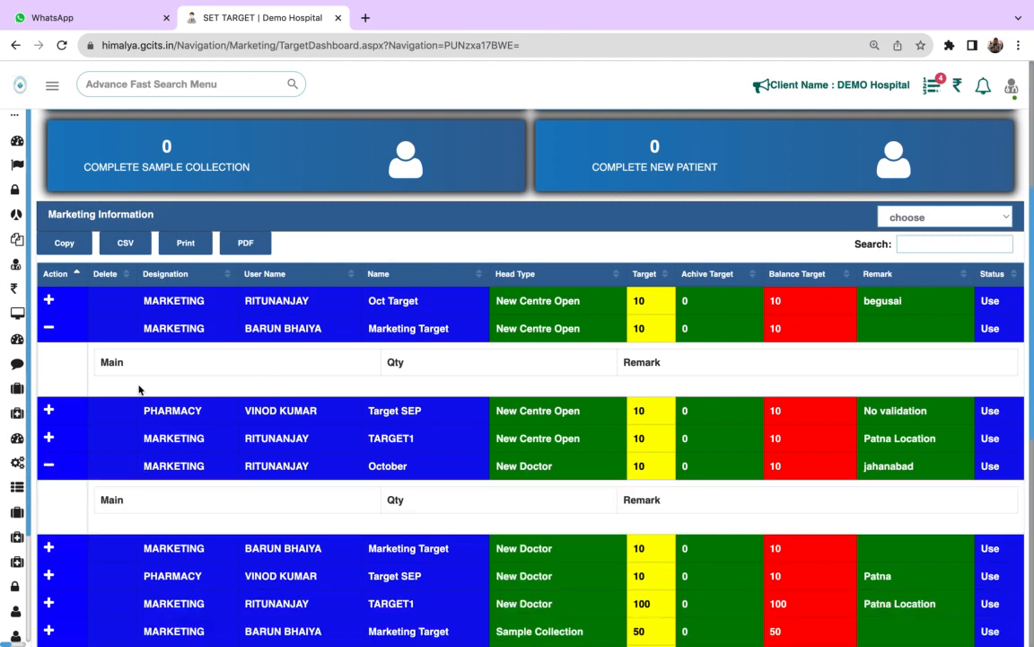
pyautogui.click(50, 466)
pyautogui.click(49, 326)
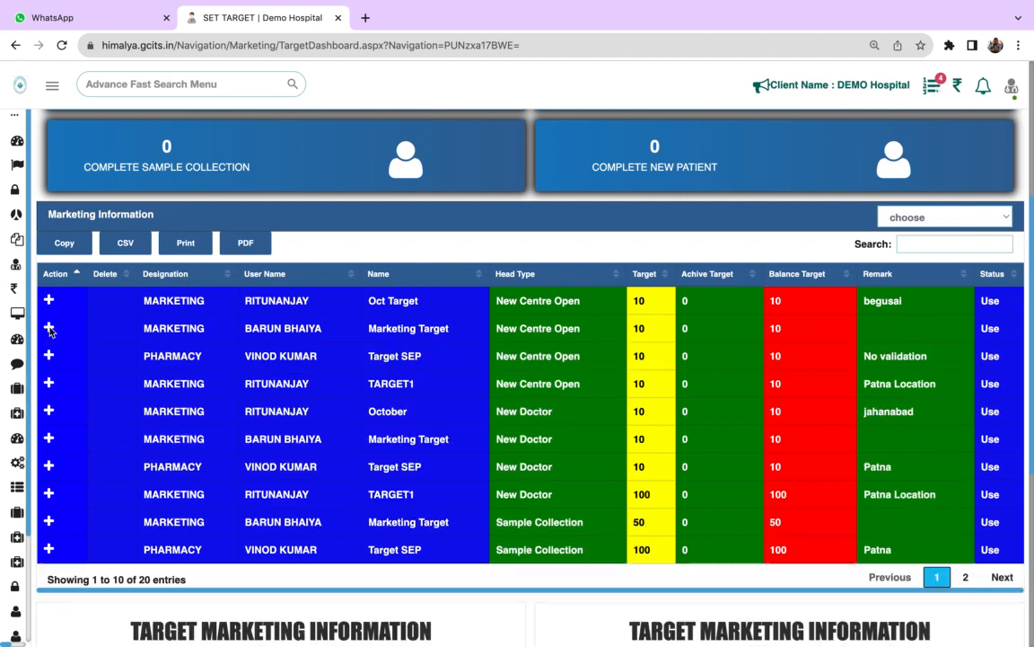
pyautogui.moveTo(665, 7)
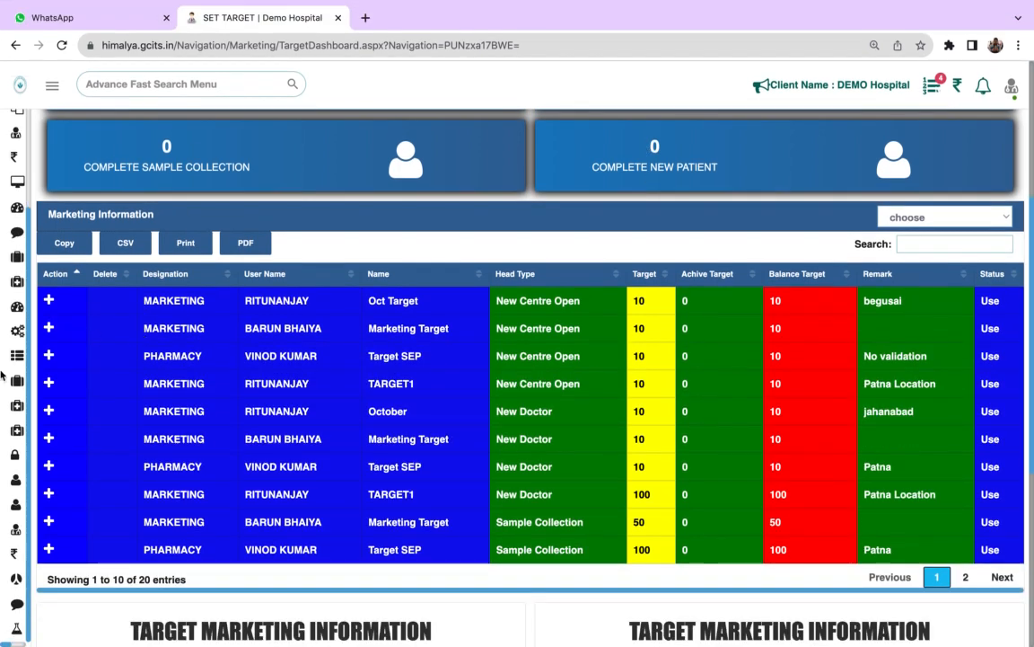
# - Look over the pages offered under Billing and open the MIS Reporting page of Reporting
pyautogui.moveTo(77, 455)
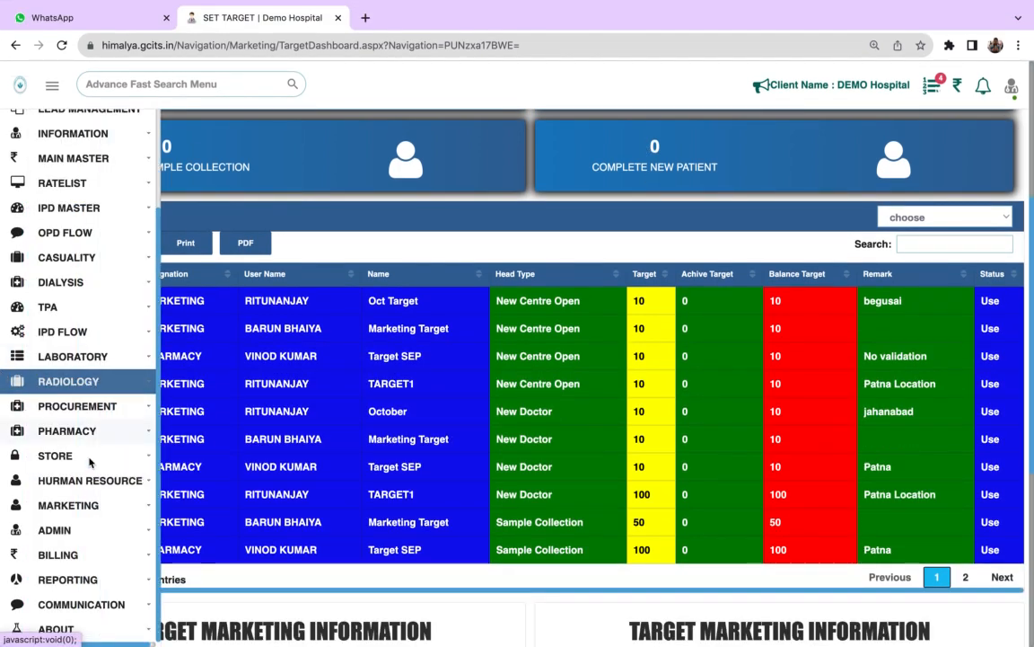
pyautogui.click(126, 552)
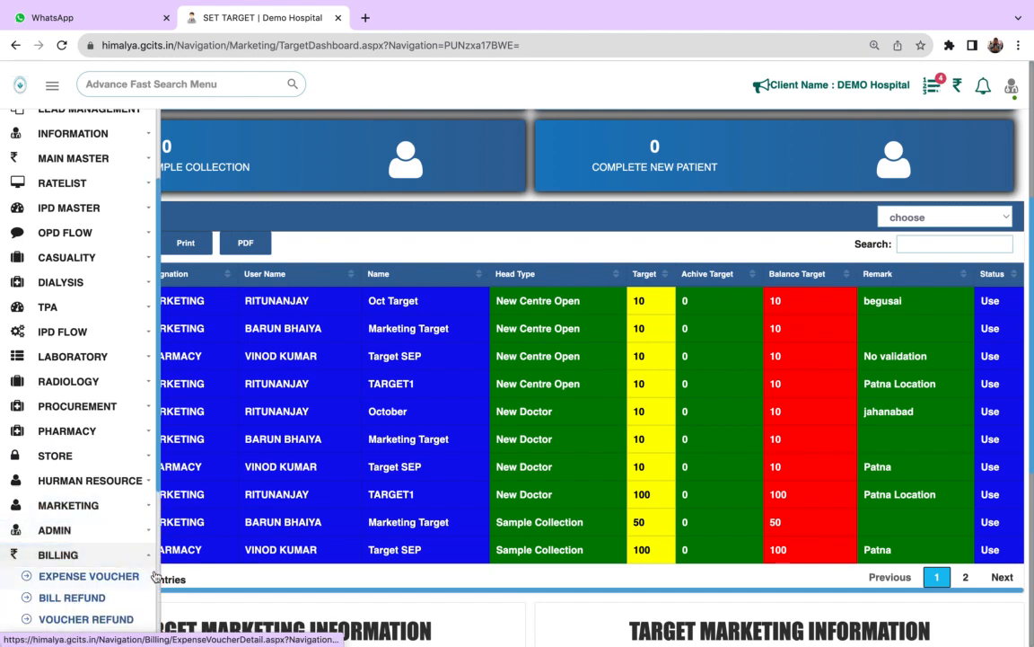
pyautogui.click(159, 574)
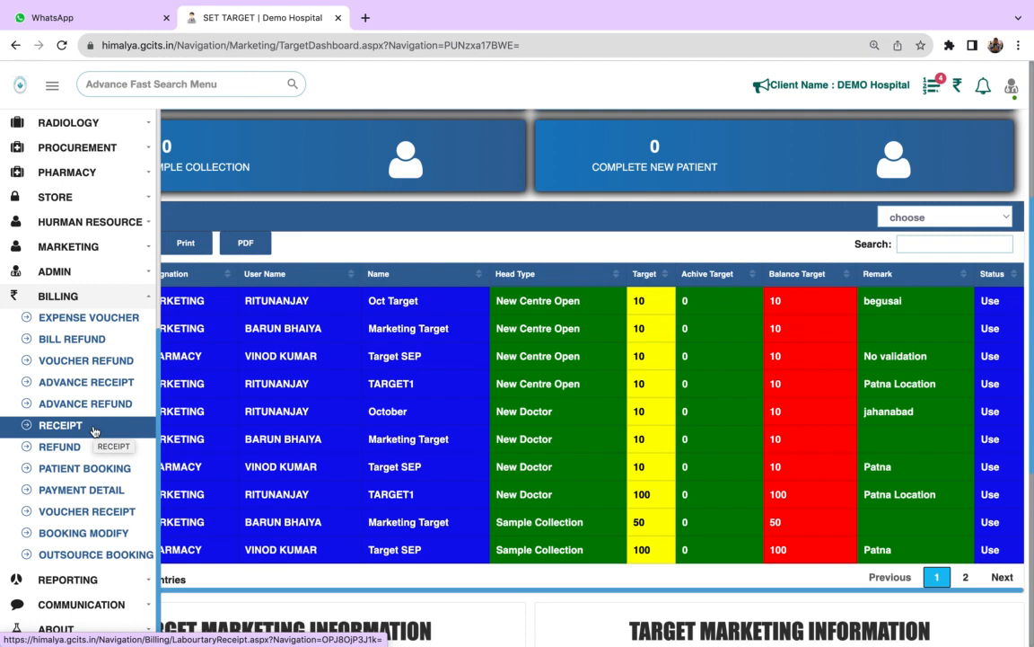
pyautogui.click(144, 579)
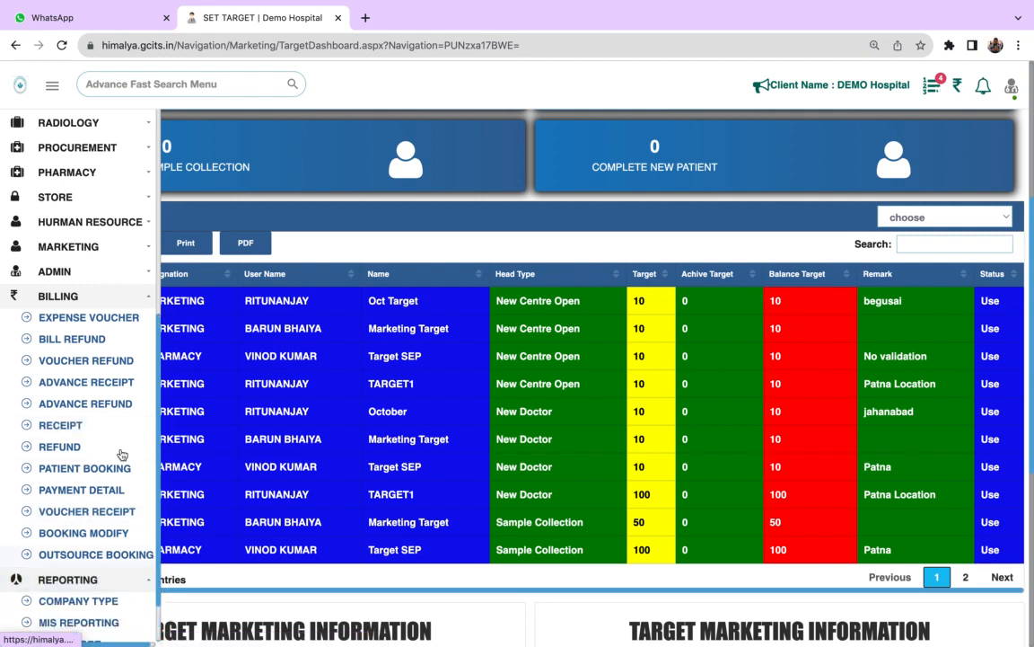
pyautogui.click(109, 298)
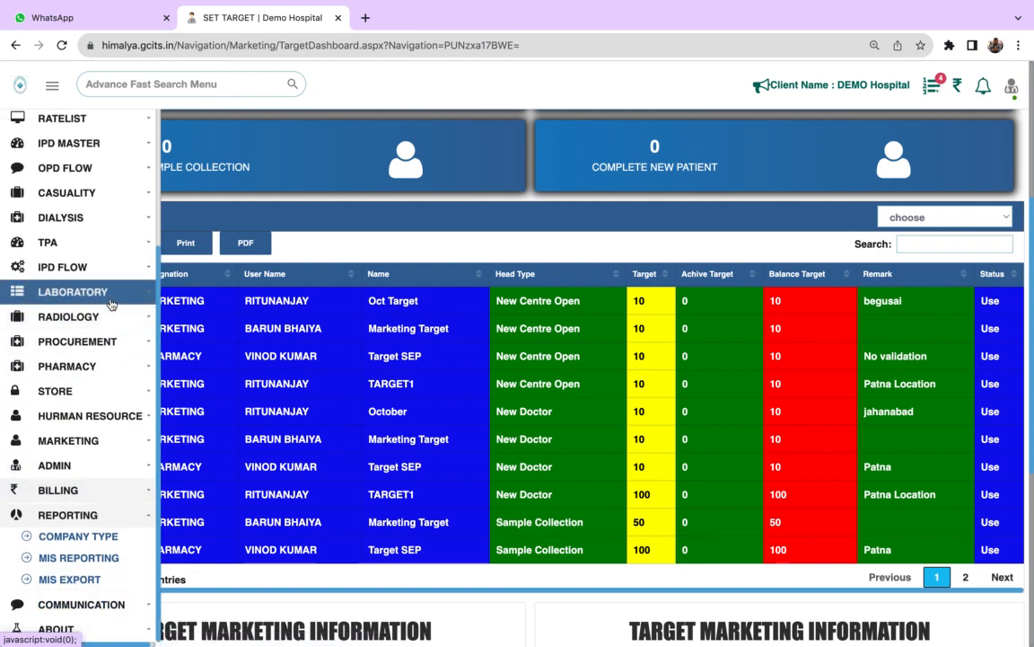
pyautogui.click(127, 562)
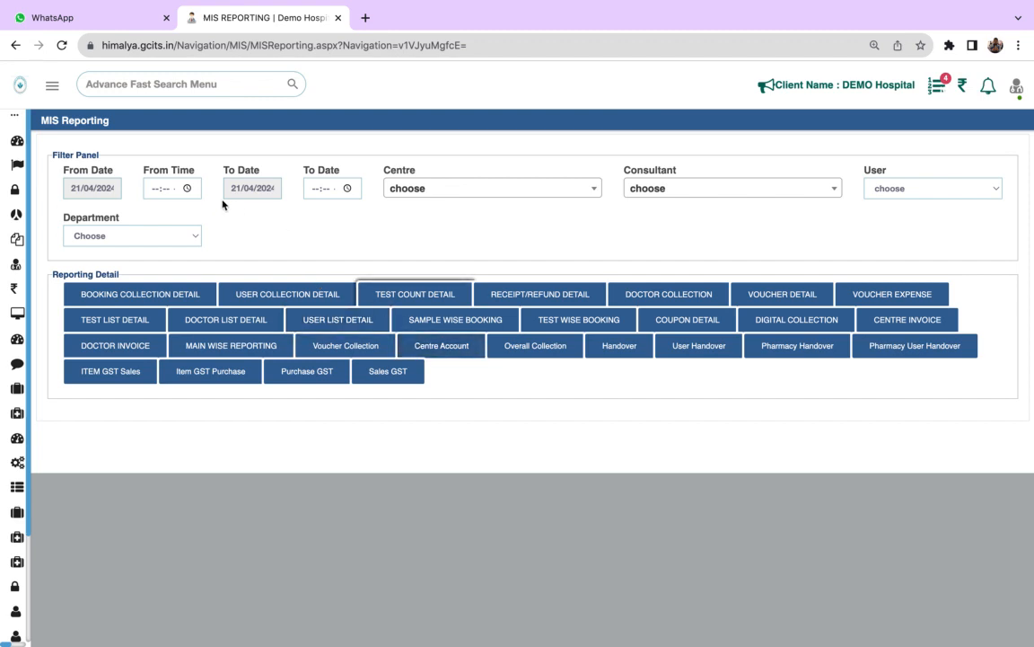
pyautogui.click(94, 188)
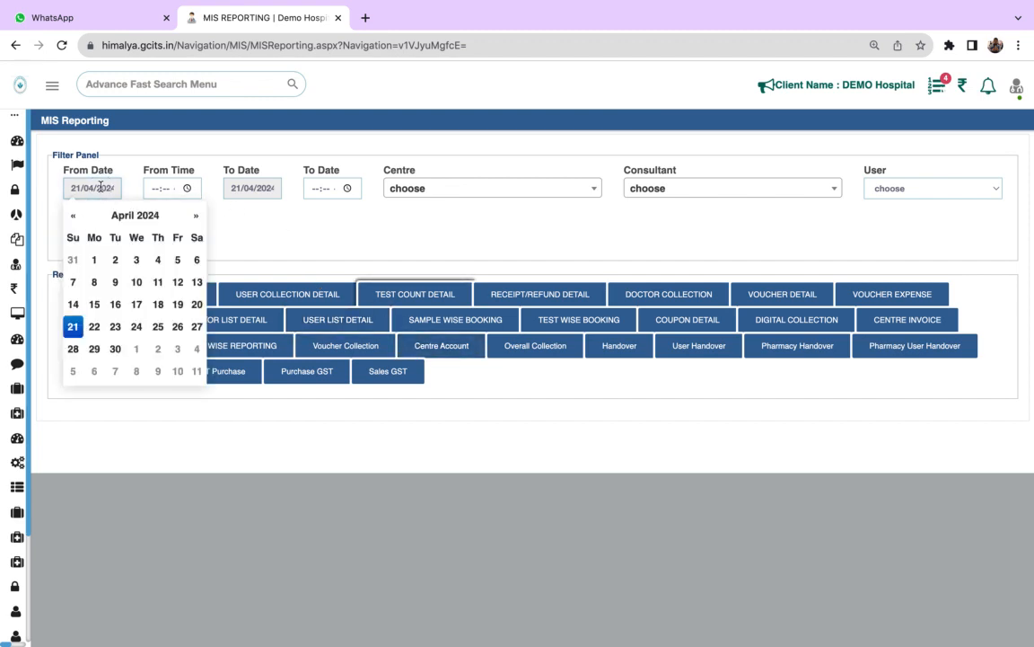
pyautogui.click(94, 260)
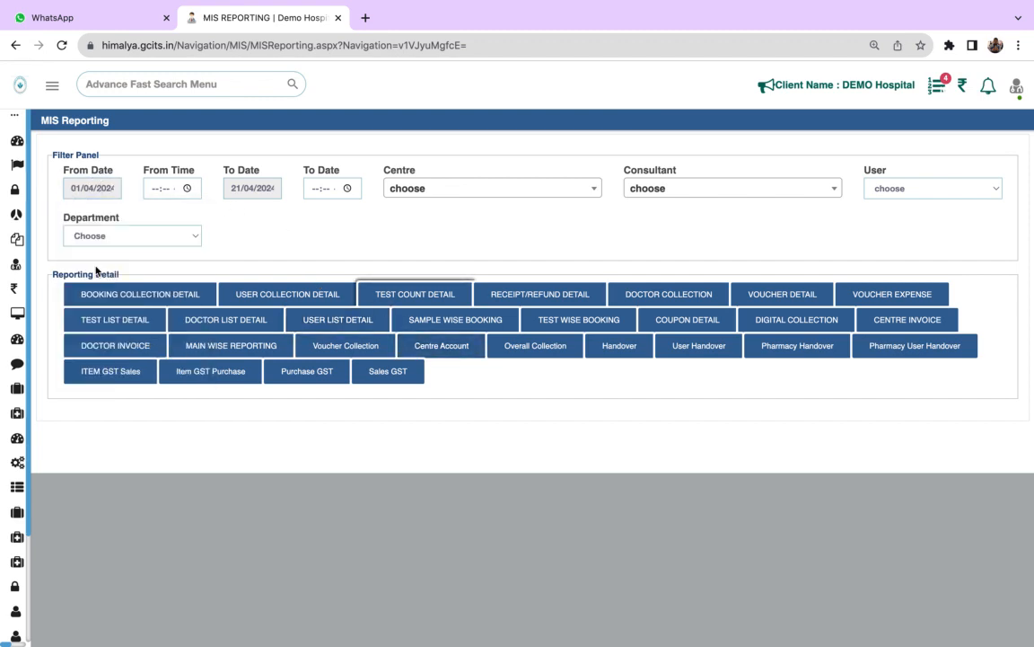
pyautogui.click(170, 189)
pyautogui.click(101, 188)
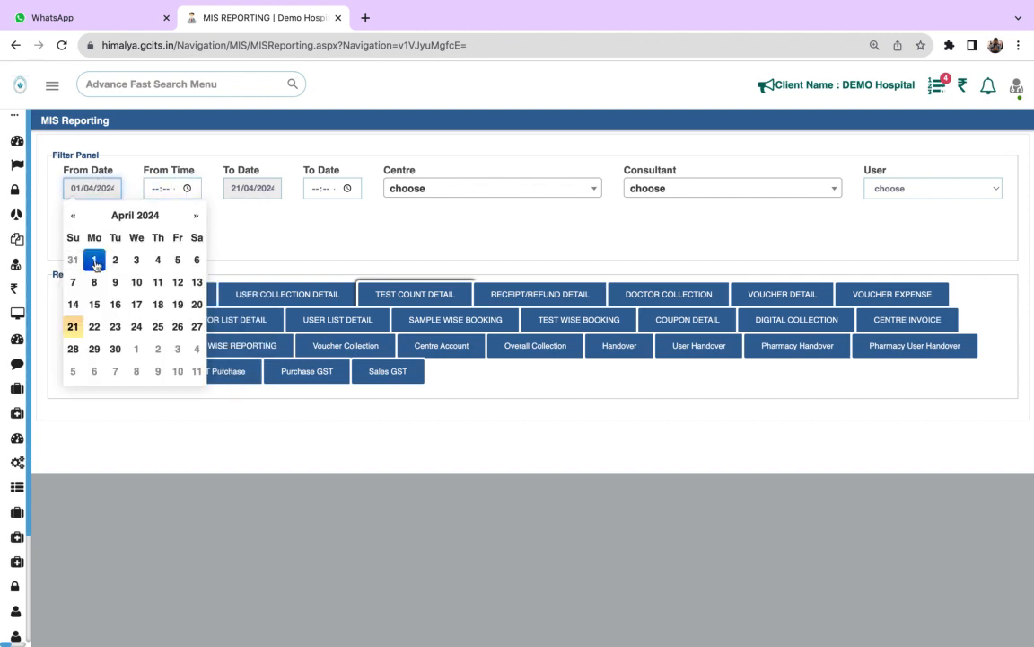
pyautogui.click(196, 216)
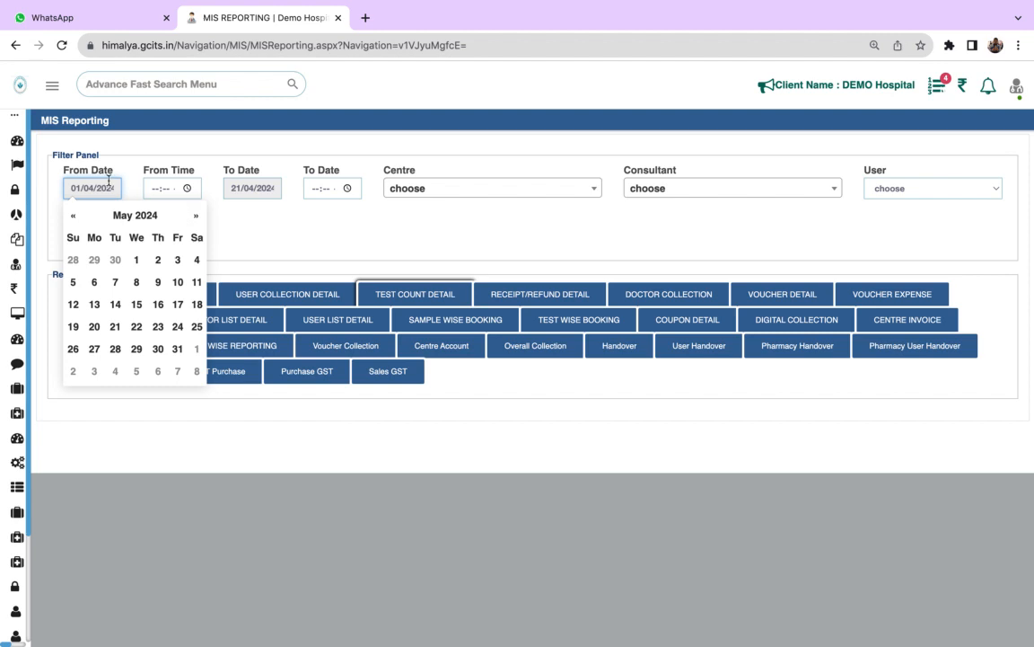
pyautogui.click(235, 220)
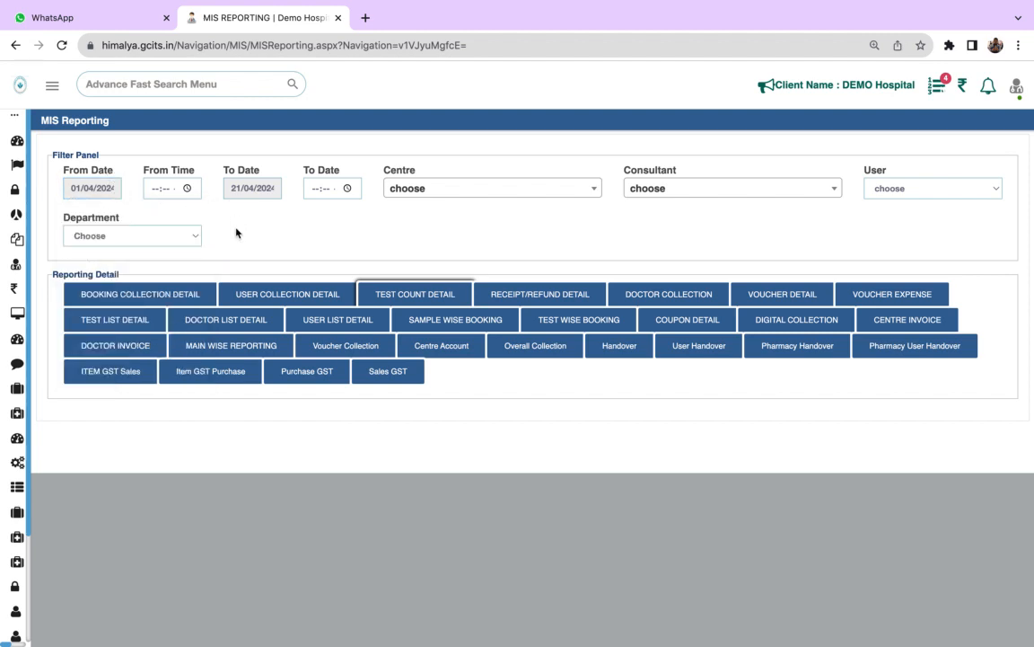
pyautogui.click(61, 47)
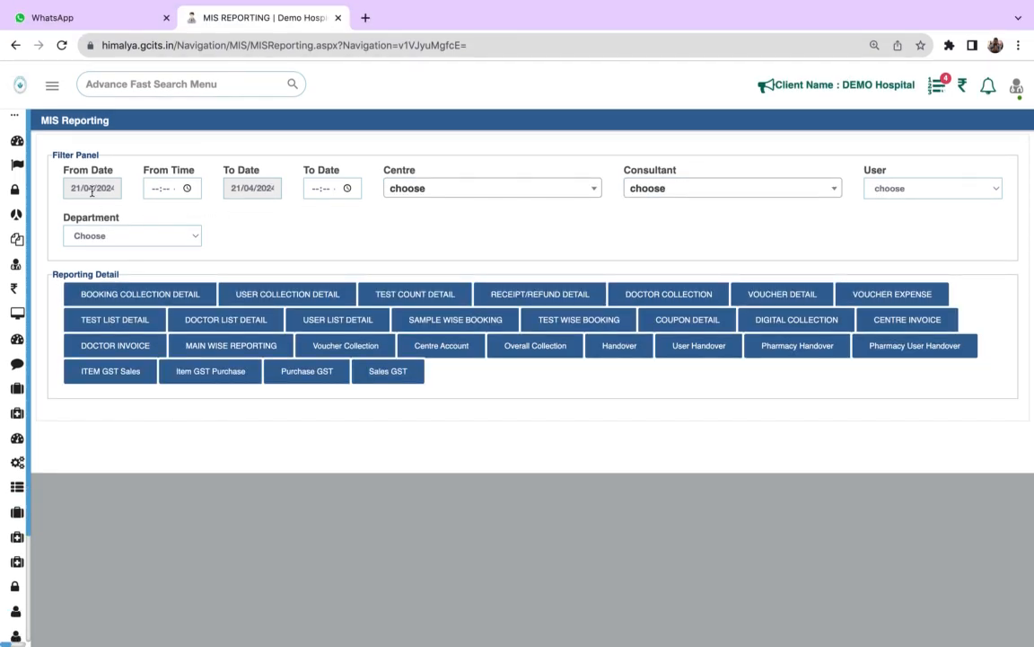
# - Set the start of the report period to 20/04/2024 at 12:00 AM
pyautogui.click(98, 198)
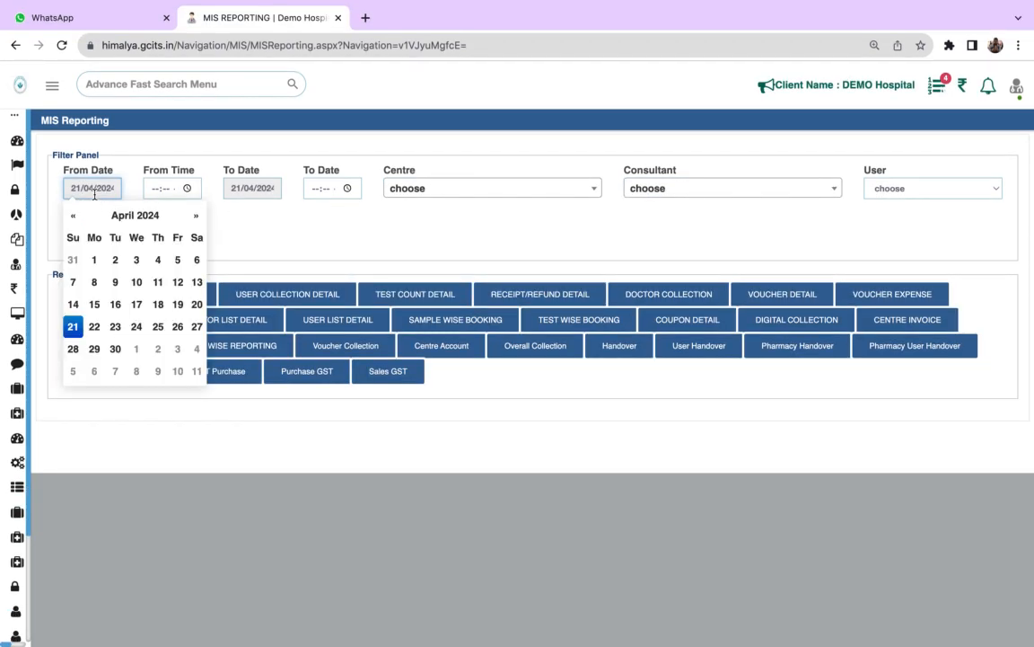
pyautogui.click(190, 303)
pyautogui.click(186, 187)
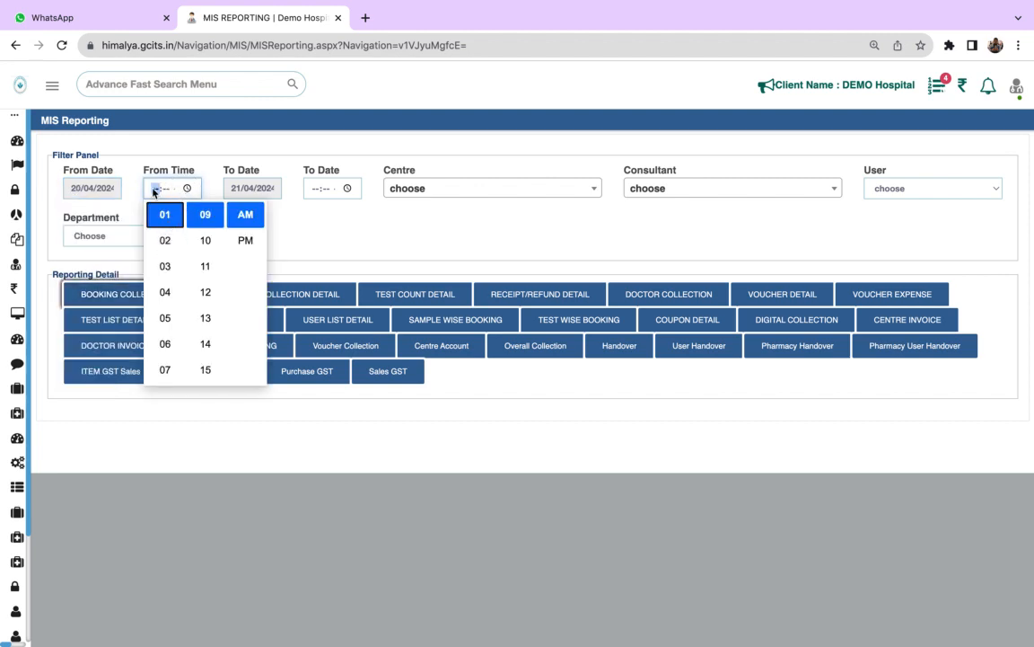
pyautogui.click(414, 247)
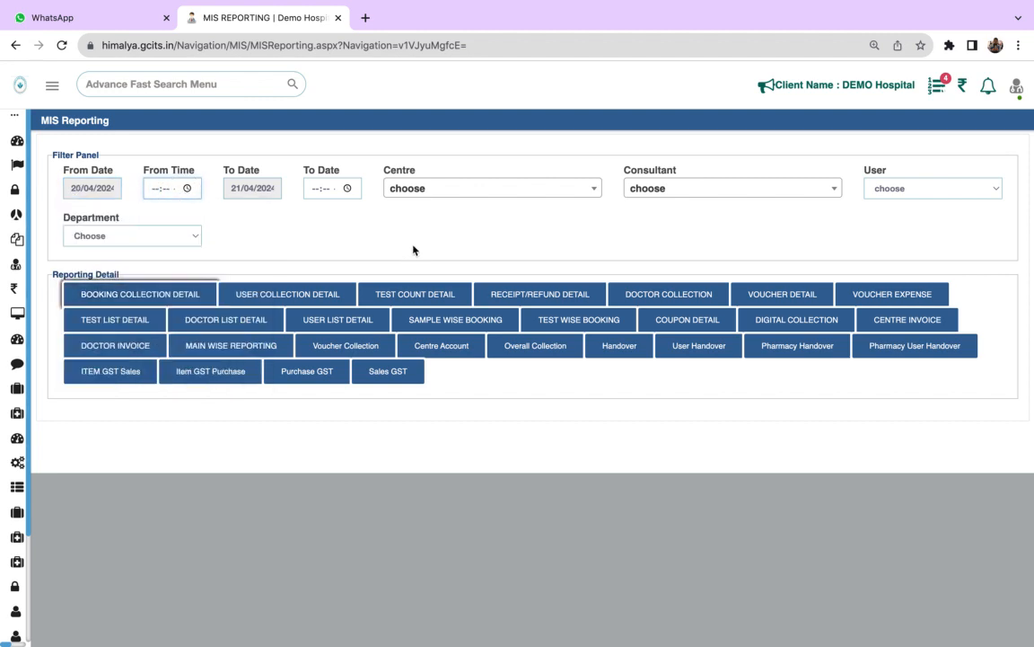
pyautogui.click(155, 190)
pyautogui.write('12')
pyautogui.write('00 AI')
pyautogui.click(208, 208)
pyautogui.click(154, 191)
# - Set the end time of the report period to 11:59 PM and generate the Handover report
pyautogui.click(315, 190)
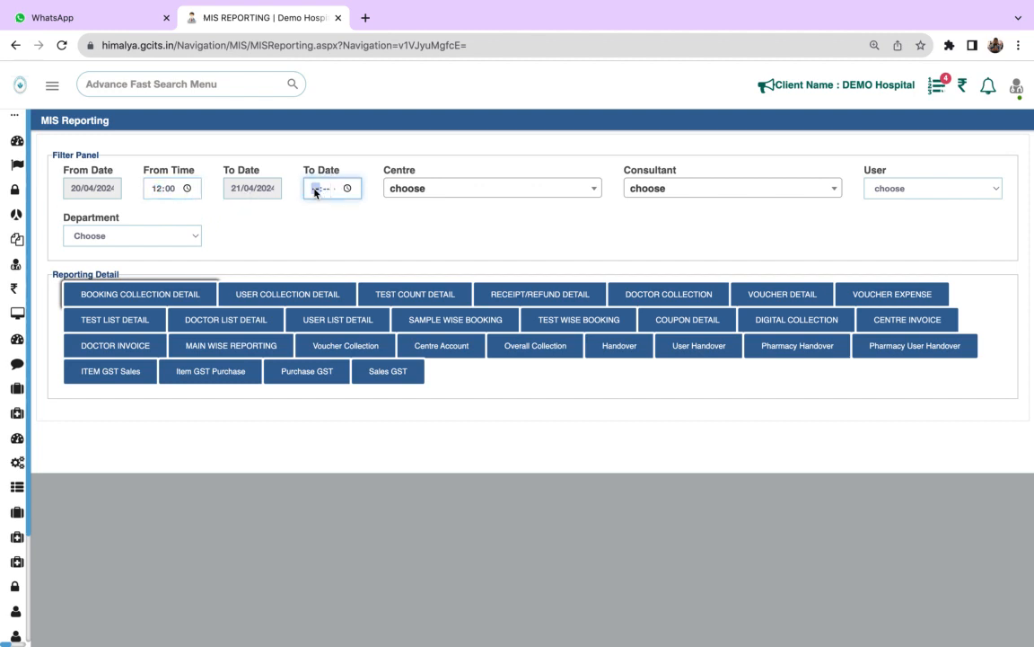
pyautogui.write('11')
pyautogui.write('59 PI')
pyautogui.click(355, 230)
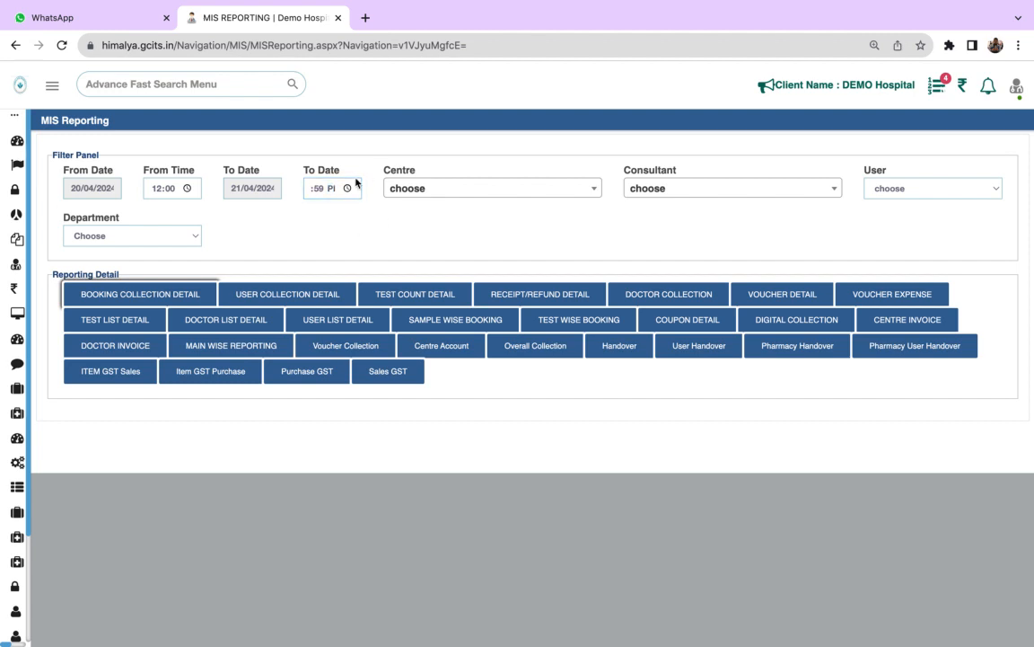
pyautogui.click(625, 353)
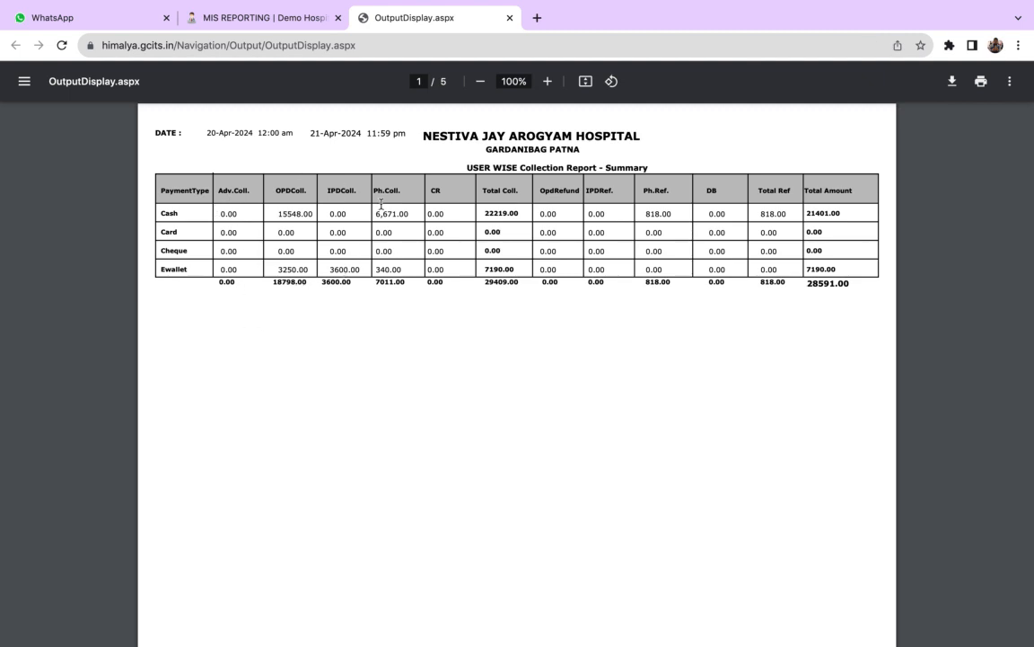
# - Examine the collections, refunds and total amount in the report's summary, and read on through the user-wise collection and receipt pages
pyautogui.rightClick(480, 280)
pyautogui.click(520, 285)
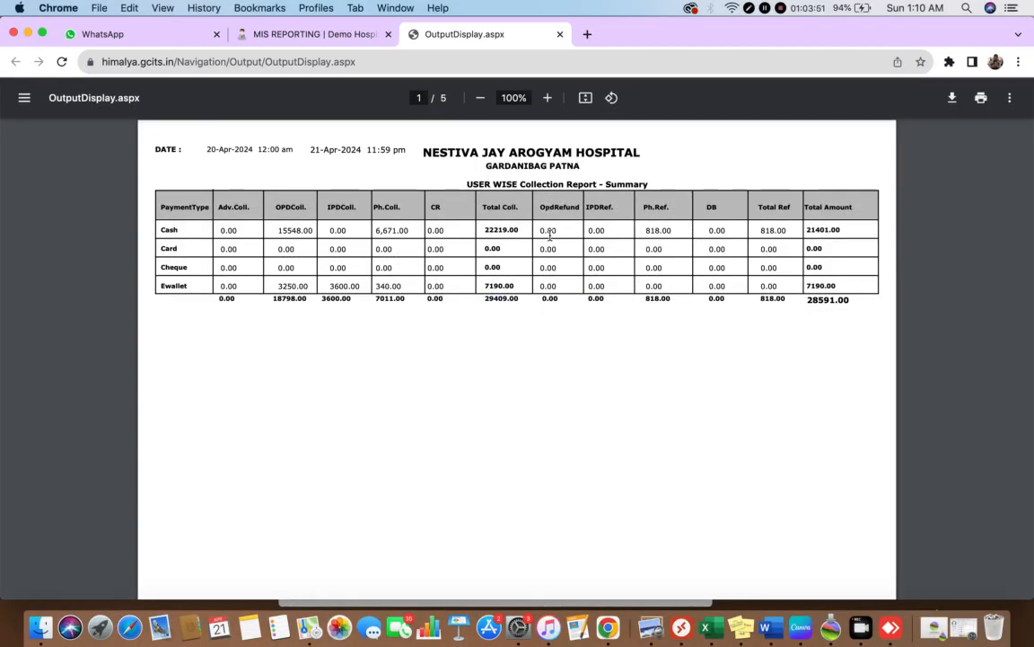
pyautogui.click(601, 229)
pyautogui.click(674, 228)
pyautogui.click(729, 229)
pyautogui.moveTo(808, 302); pyautogui.dragTo(859, 310)
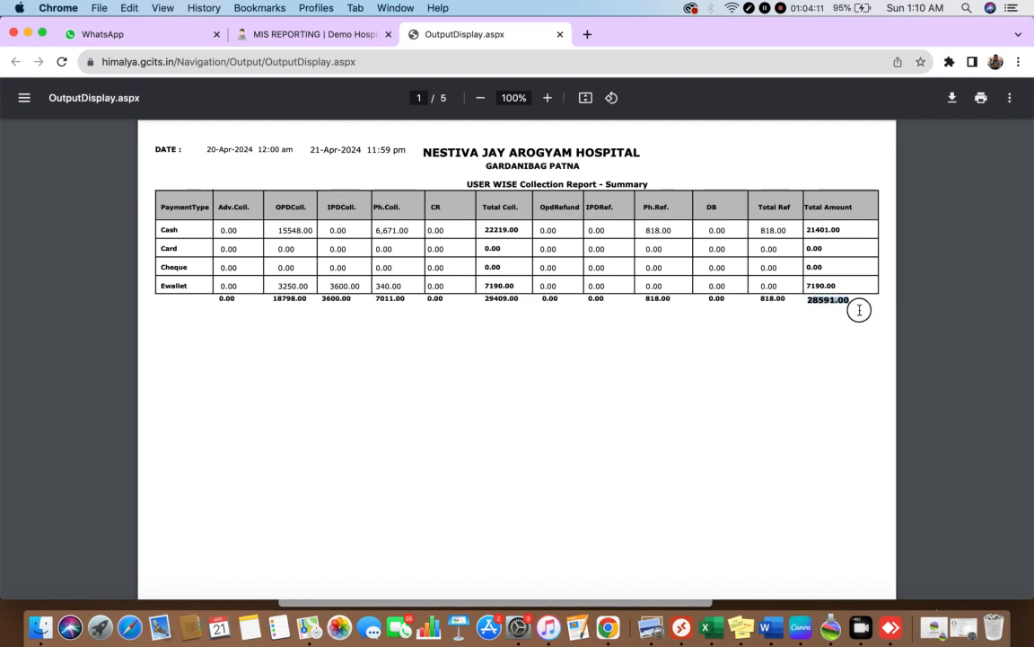
pyautogui.click(832, 353)
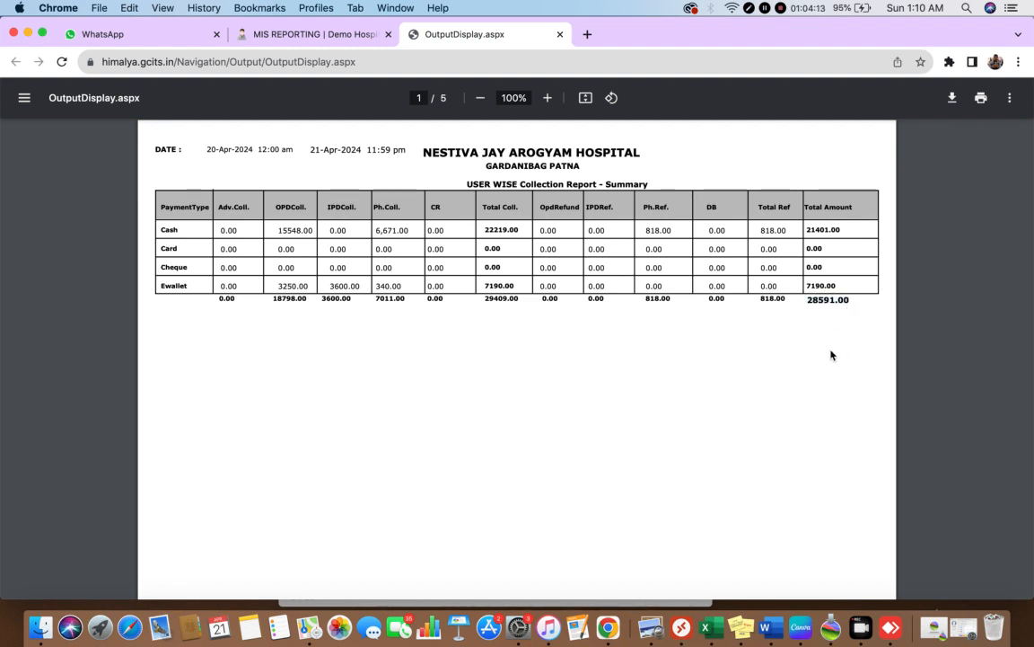
pyautogui.scroll(-3, 691, 354)
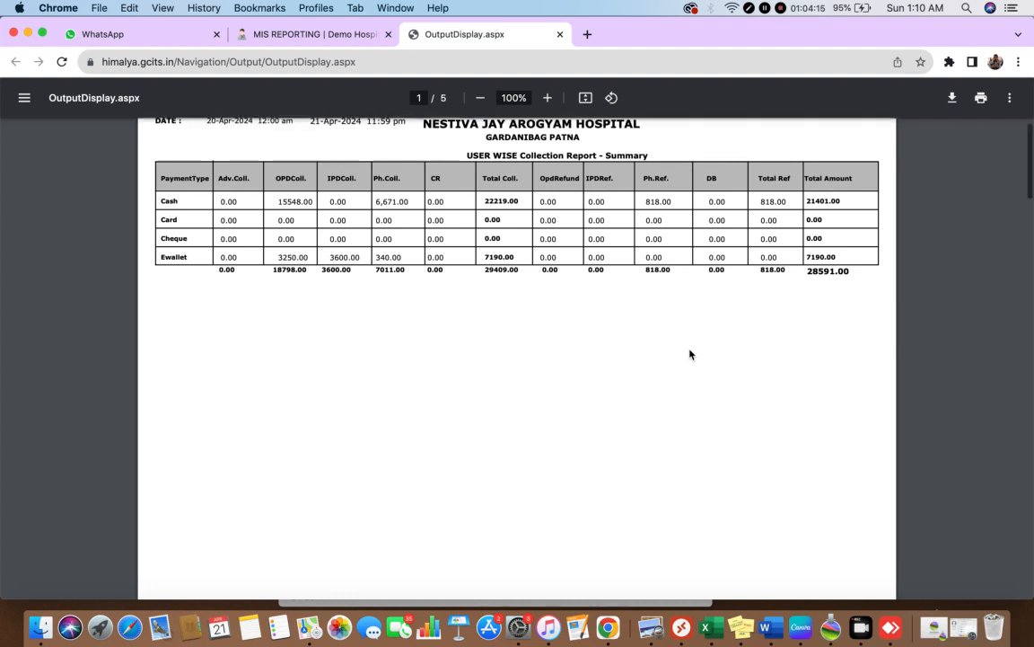
pyautogui.scroll(-10, 691, 354)
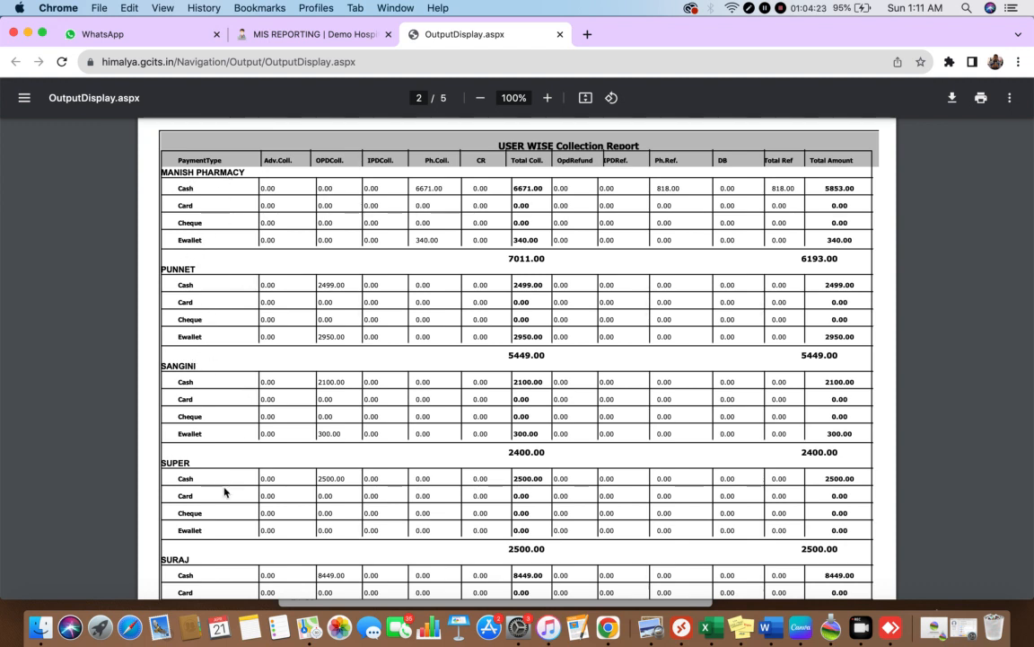
pyautogui.scroll(-10, 232, 443)
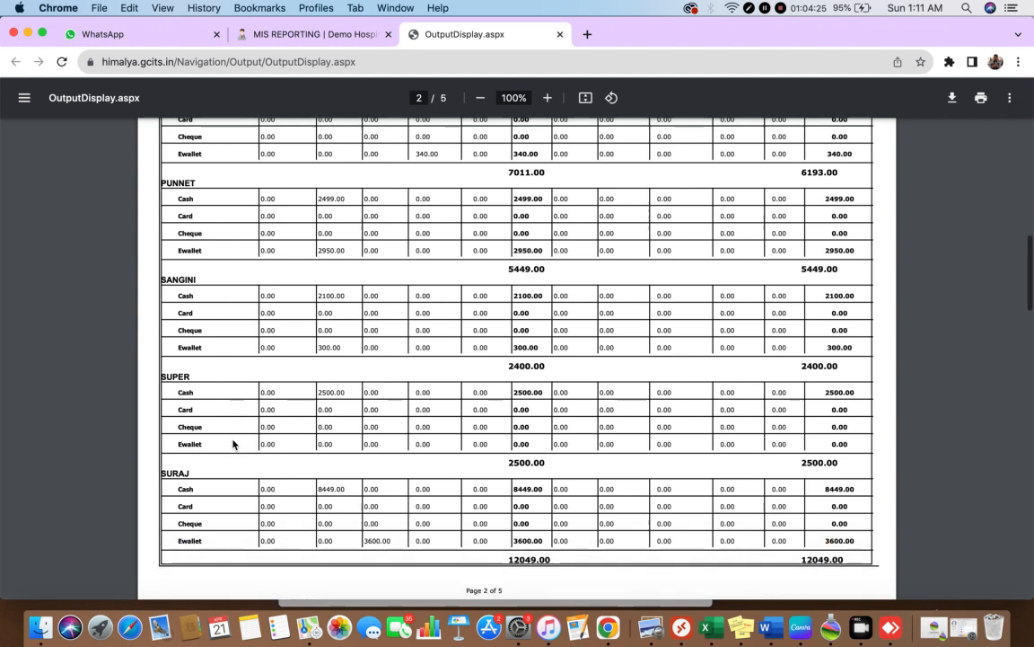
pyautogui.scroll(-10, 233, 444)
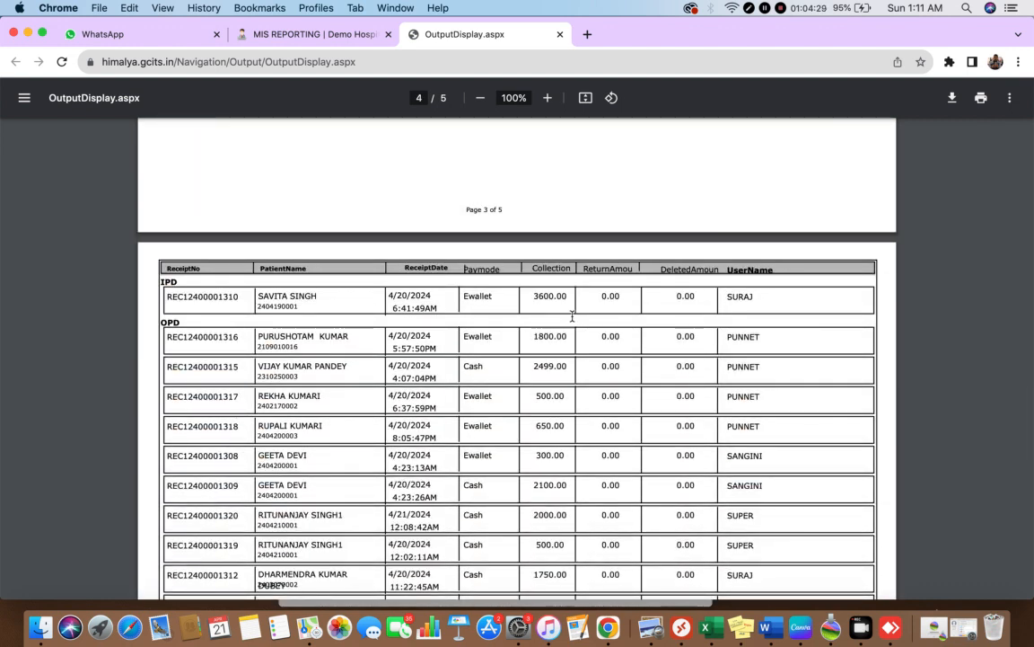
# - Examine which user collected each IPD, OPD and Pharmacy receipt on the last pages of the Handover report
pyautogui.moveTo(764, 296); pyautogui.dragTo(724, 297)
pyautogui.scroll(-5, 892, 480)
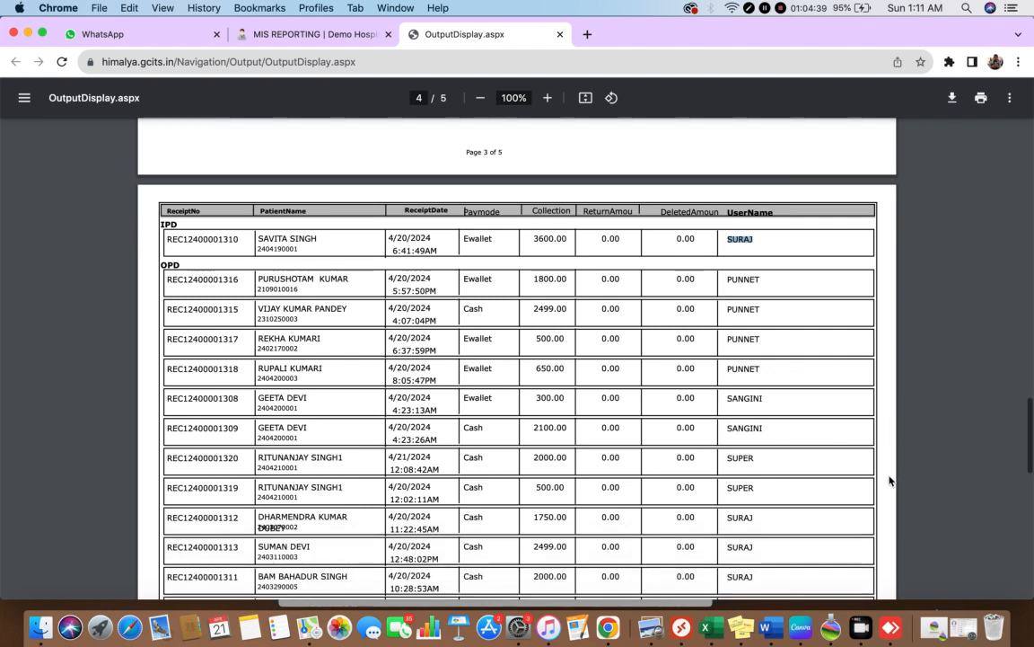
pyautogui.scroll(-6, 892, 480)
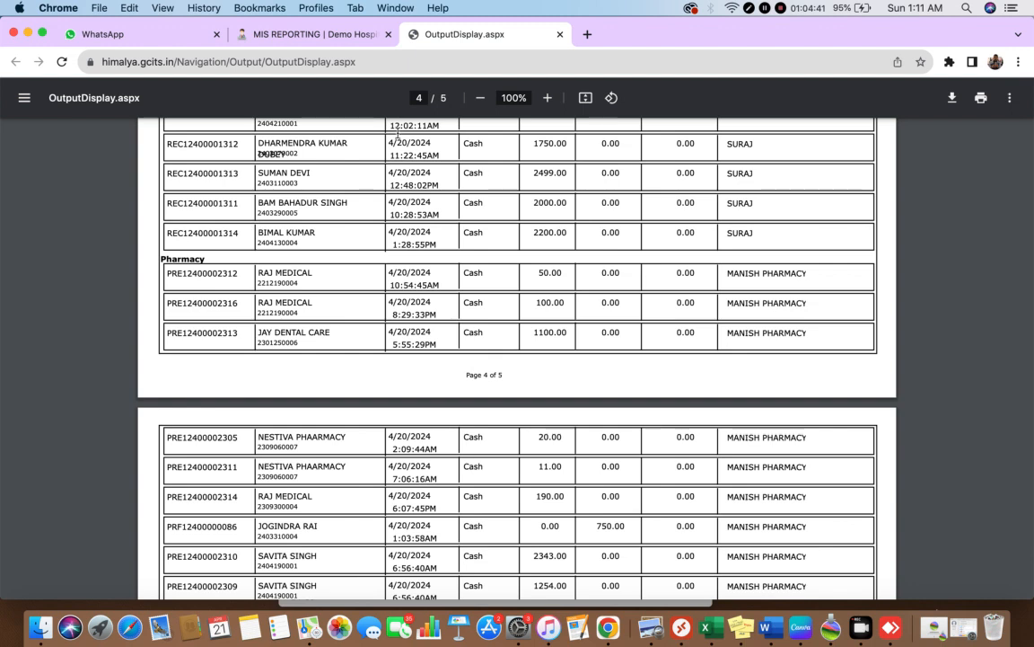
# - Generate the Booking Collection Detail report for the same period, view it and return to the MIS Reporting page
pyautogui.click(306, 33)
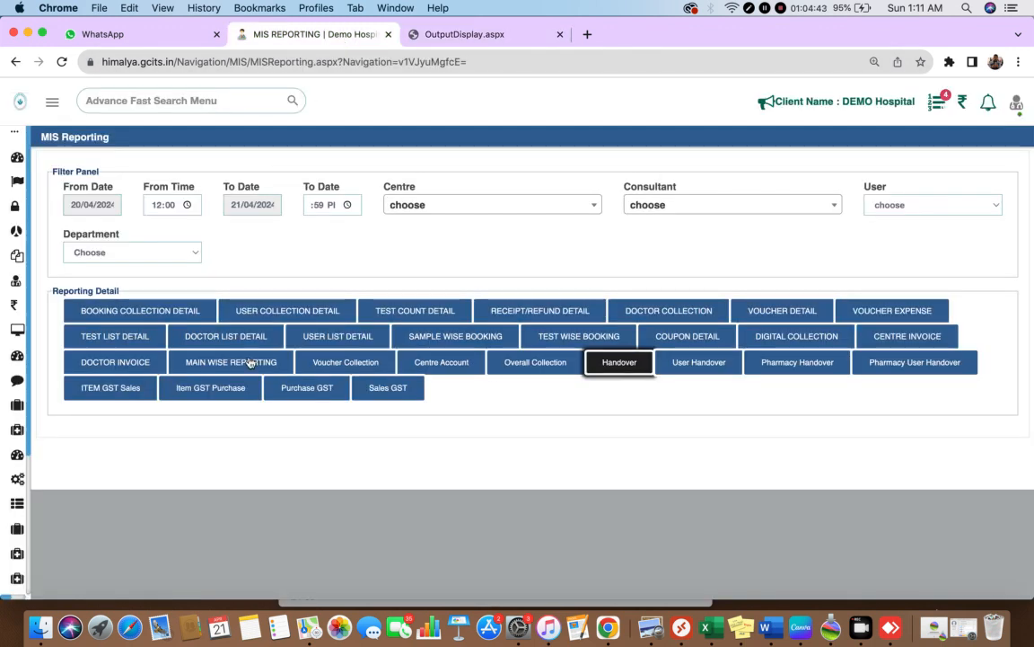
pyautogui.click(169, 316)
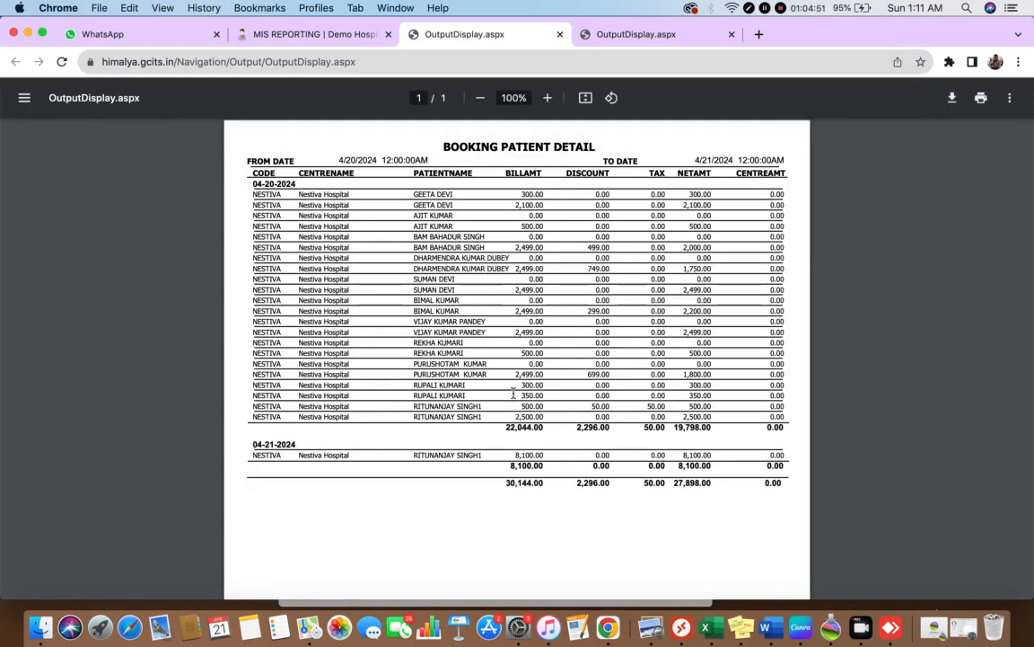
pyautogui.click(282, 33)
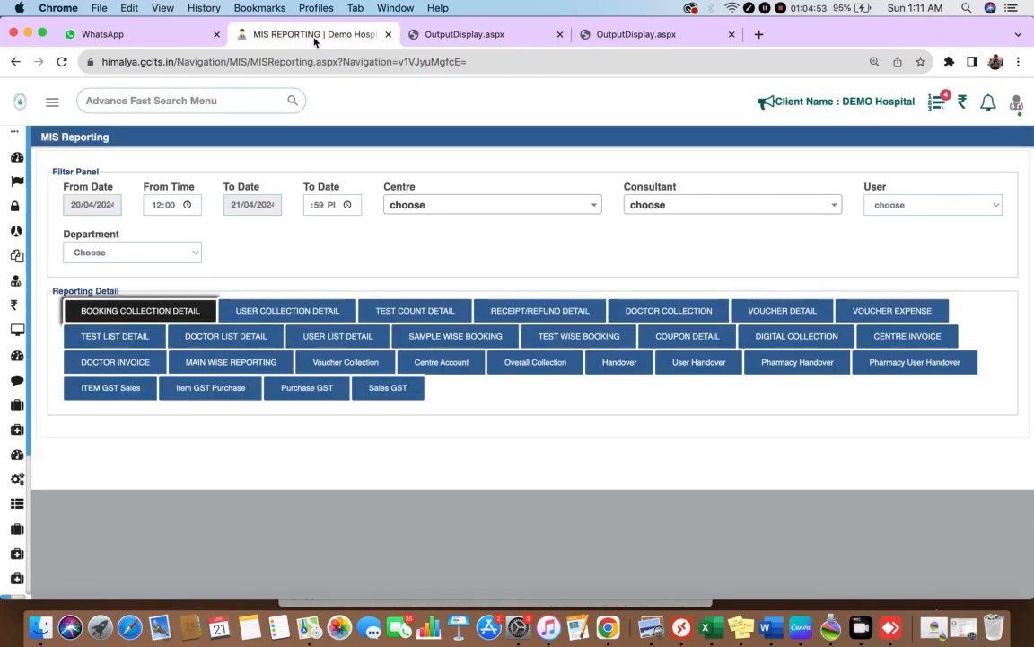
# - Look over the software's modules in the main navigation, down to Communication and About
pyautogui.moveTo(74, 503)
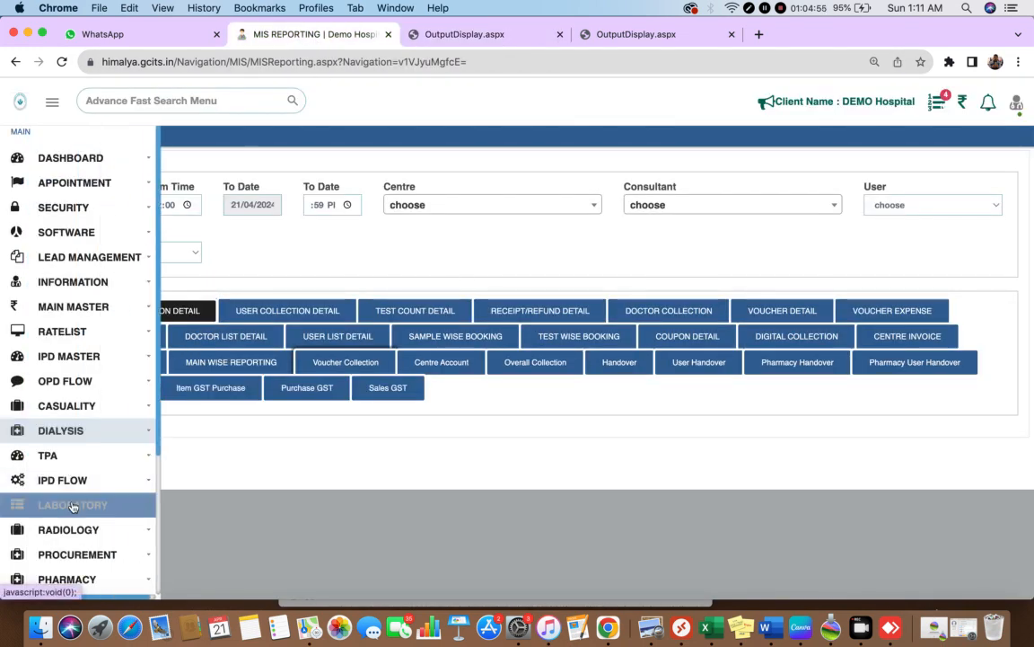
pyautogui.scroll(-5, 130, 522)
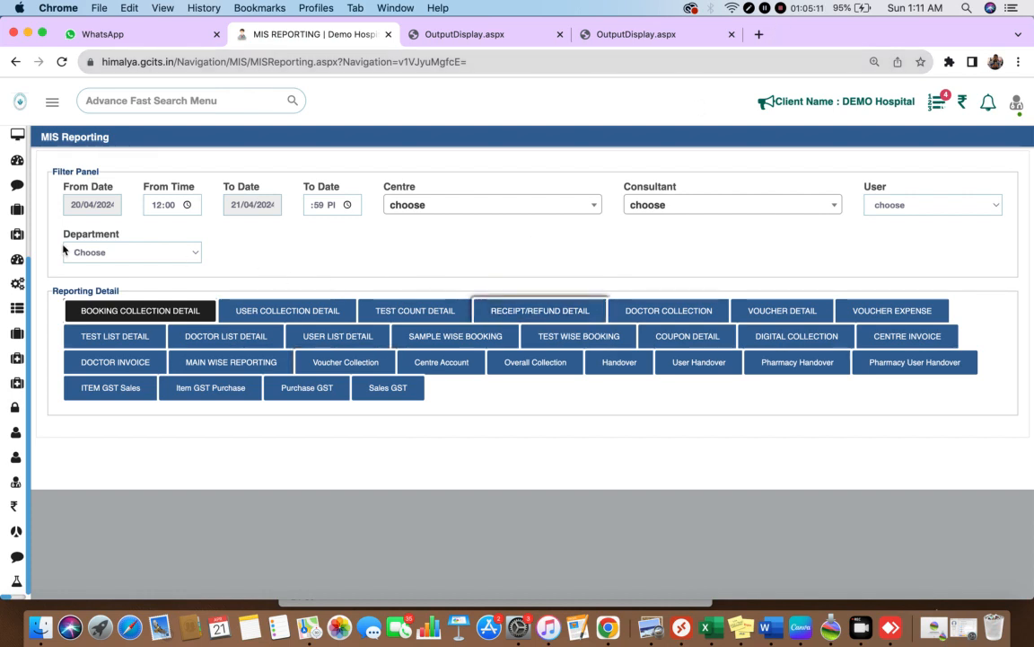
pyautogui.moveTo(3, 224)
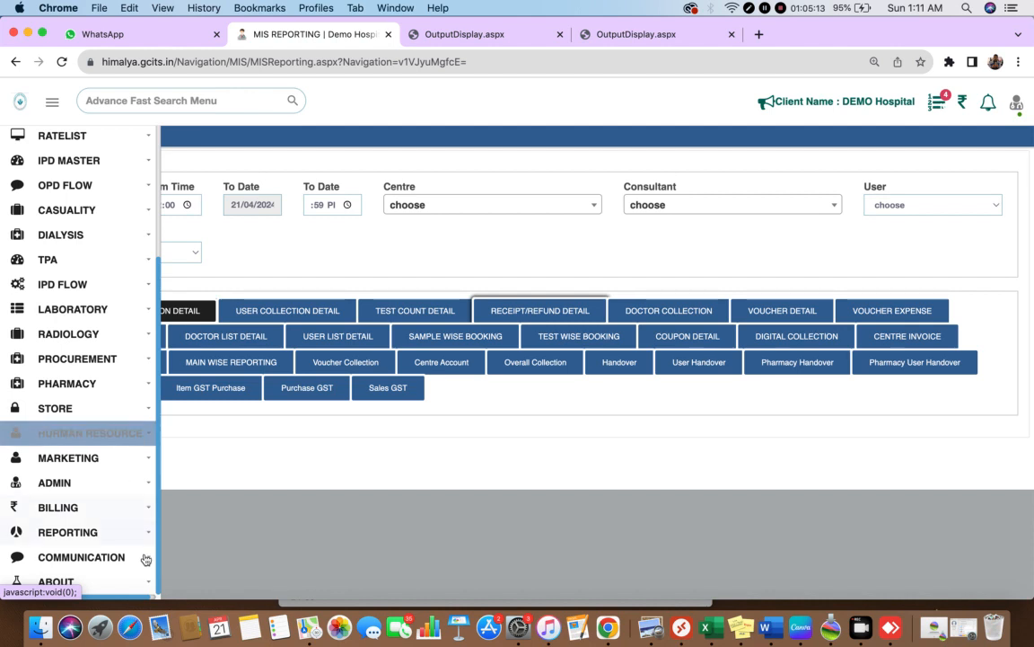